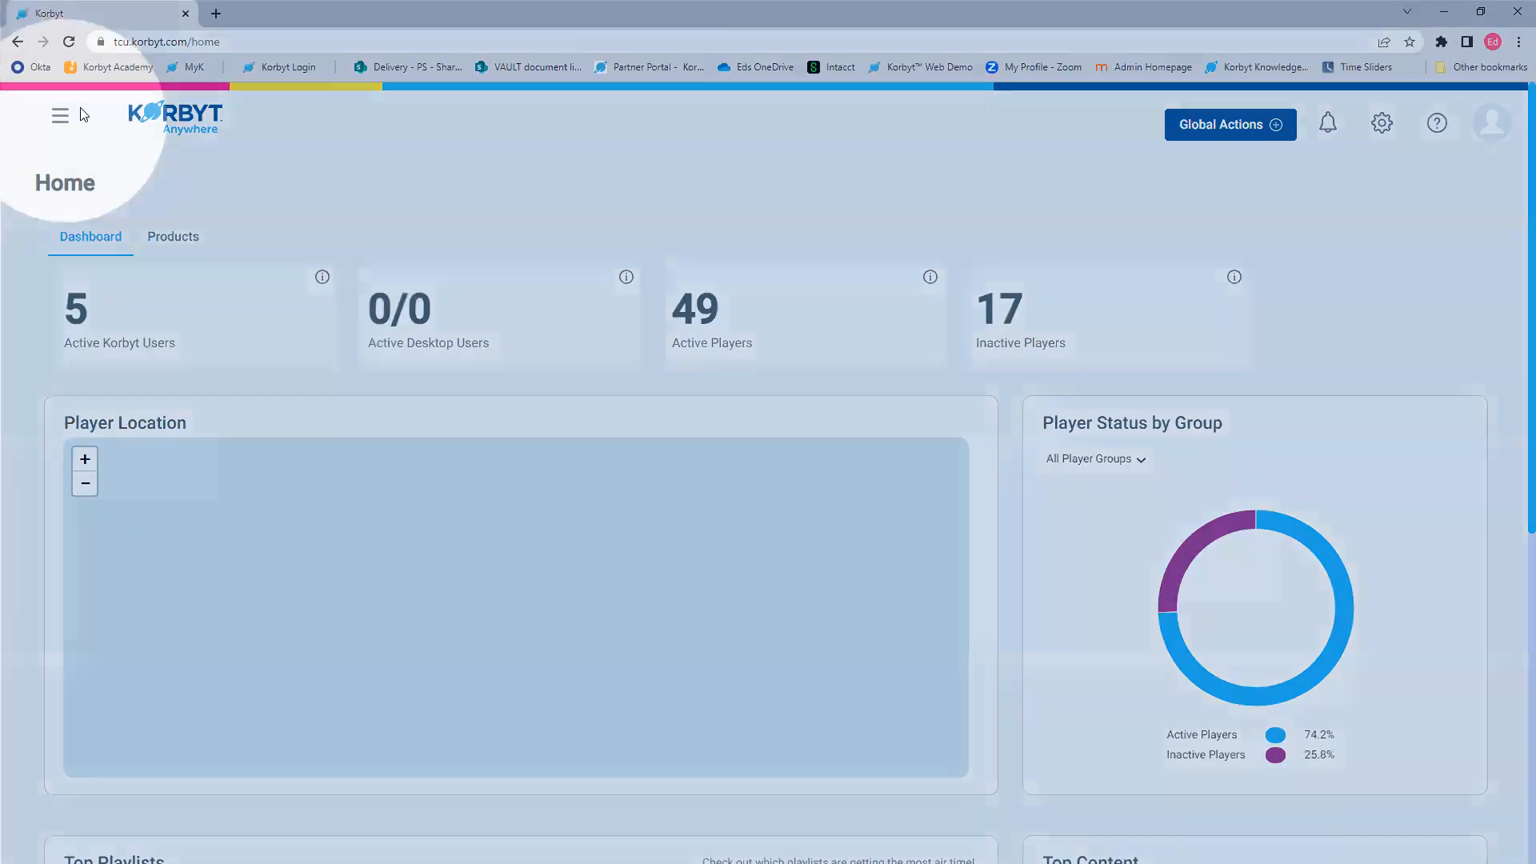
Step: Open the Analytics reports and display the Core report on media added in the last 30 days
click(60, 116)
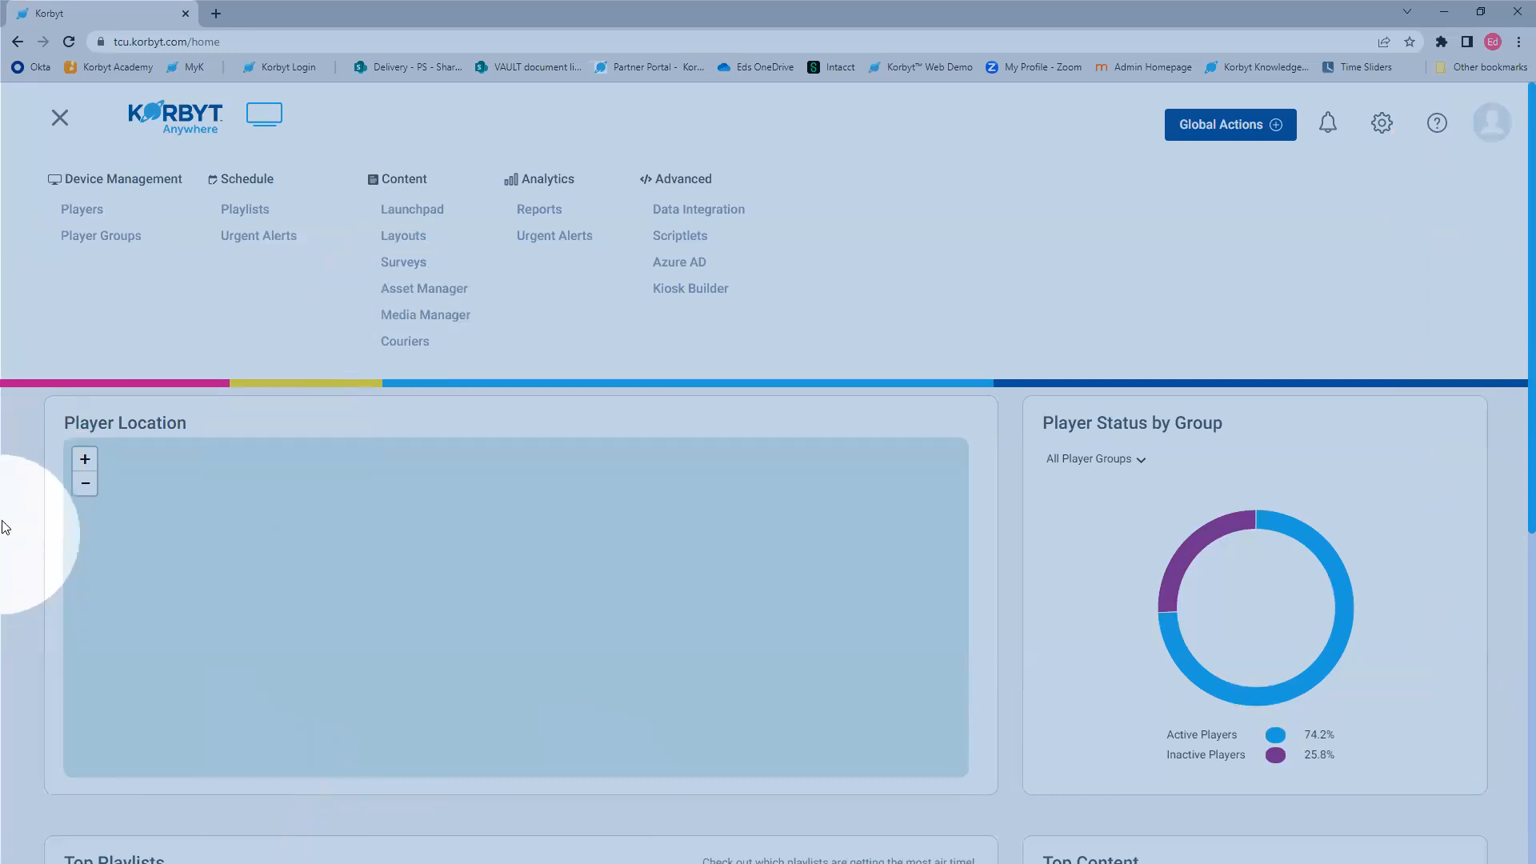
click(18, 499)
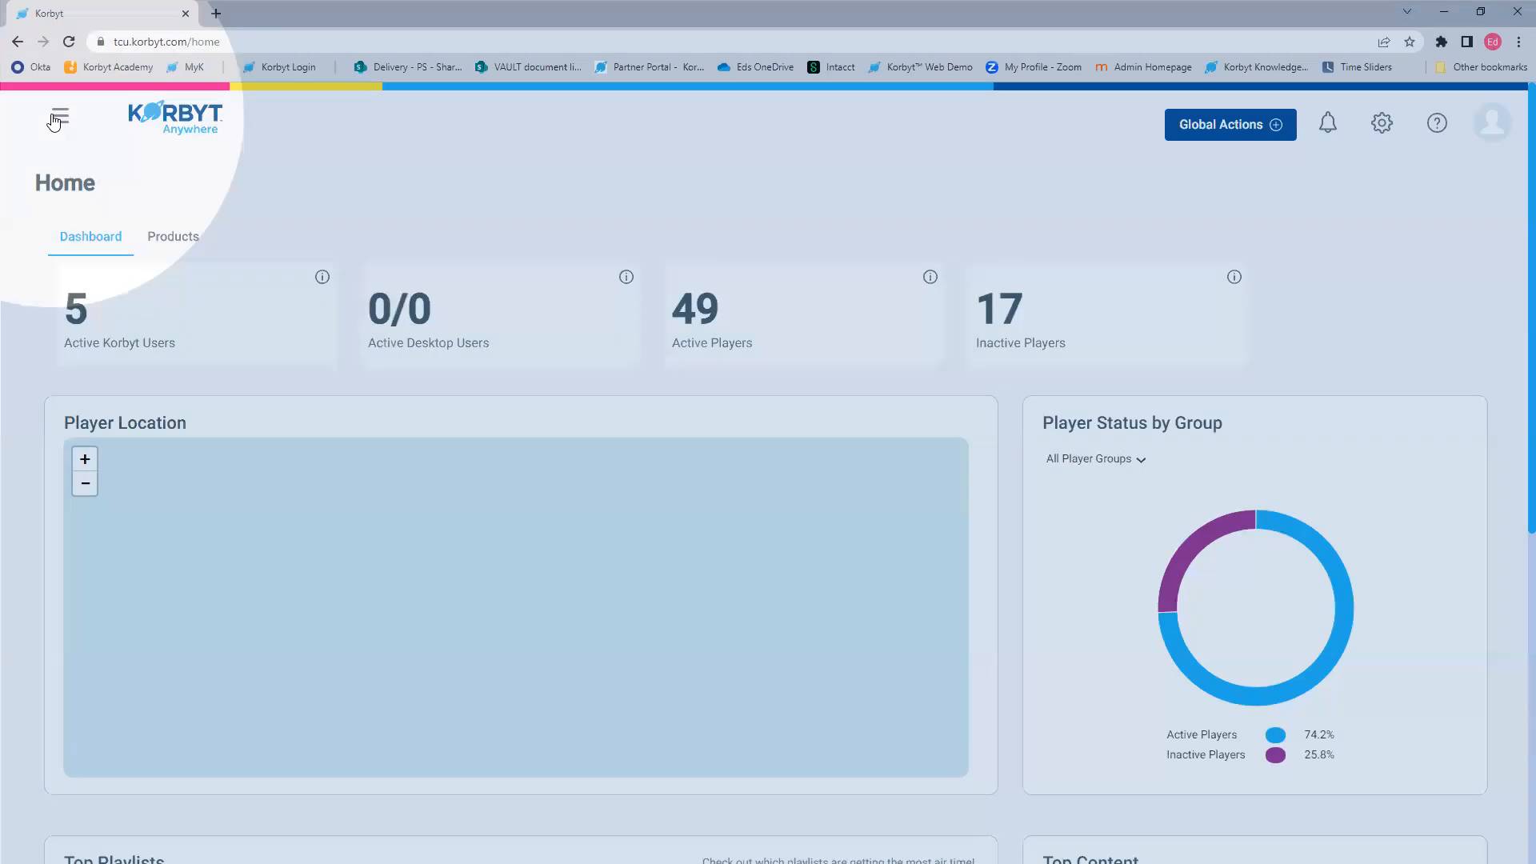
click(55, 114)
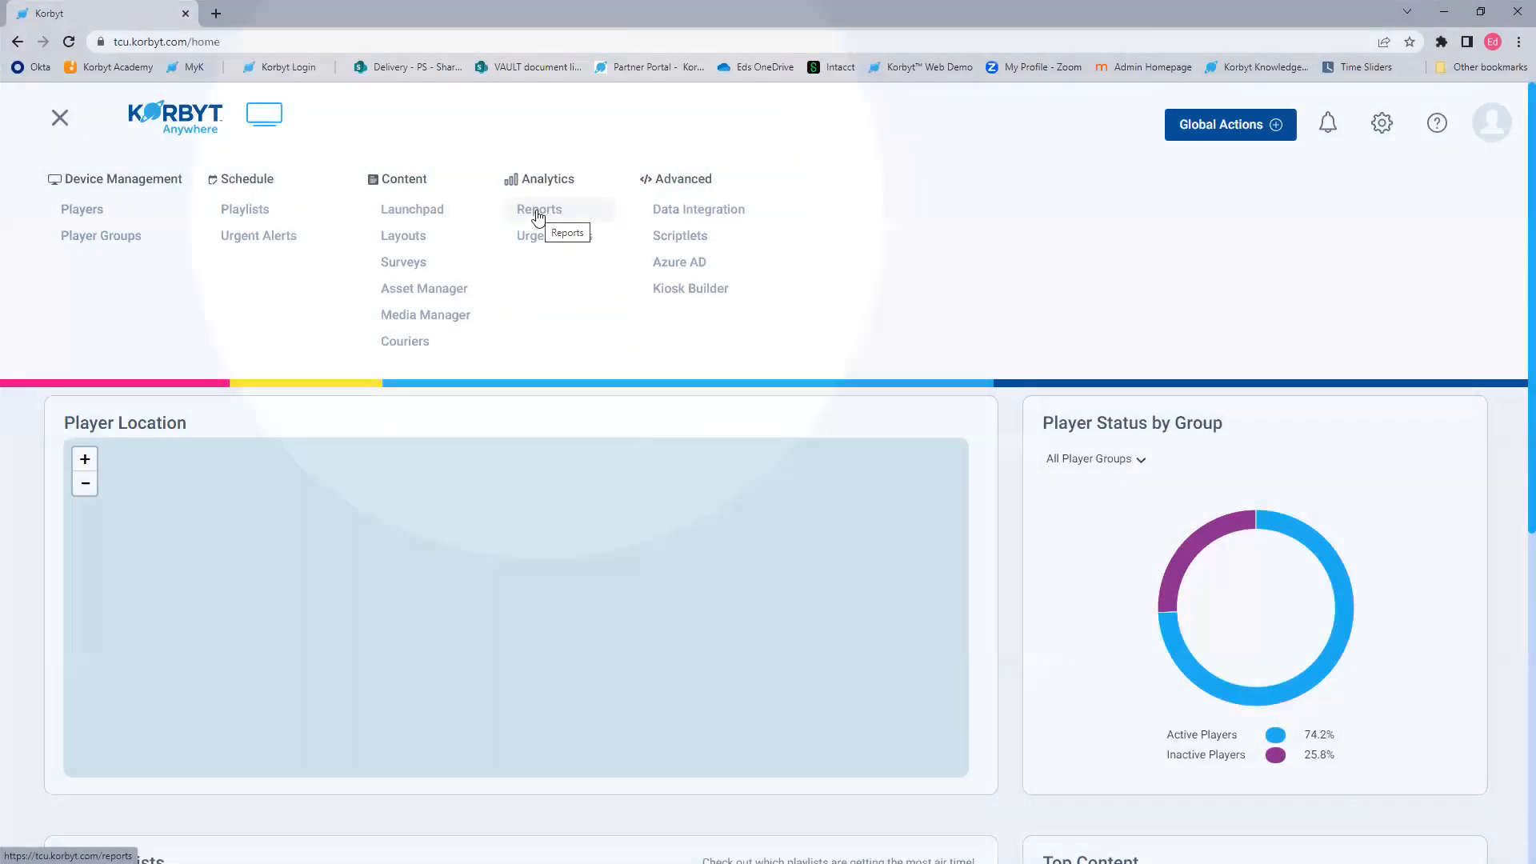
click(537, 214)
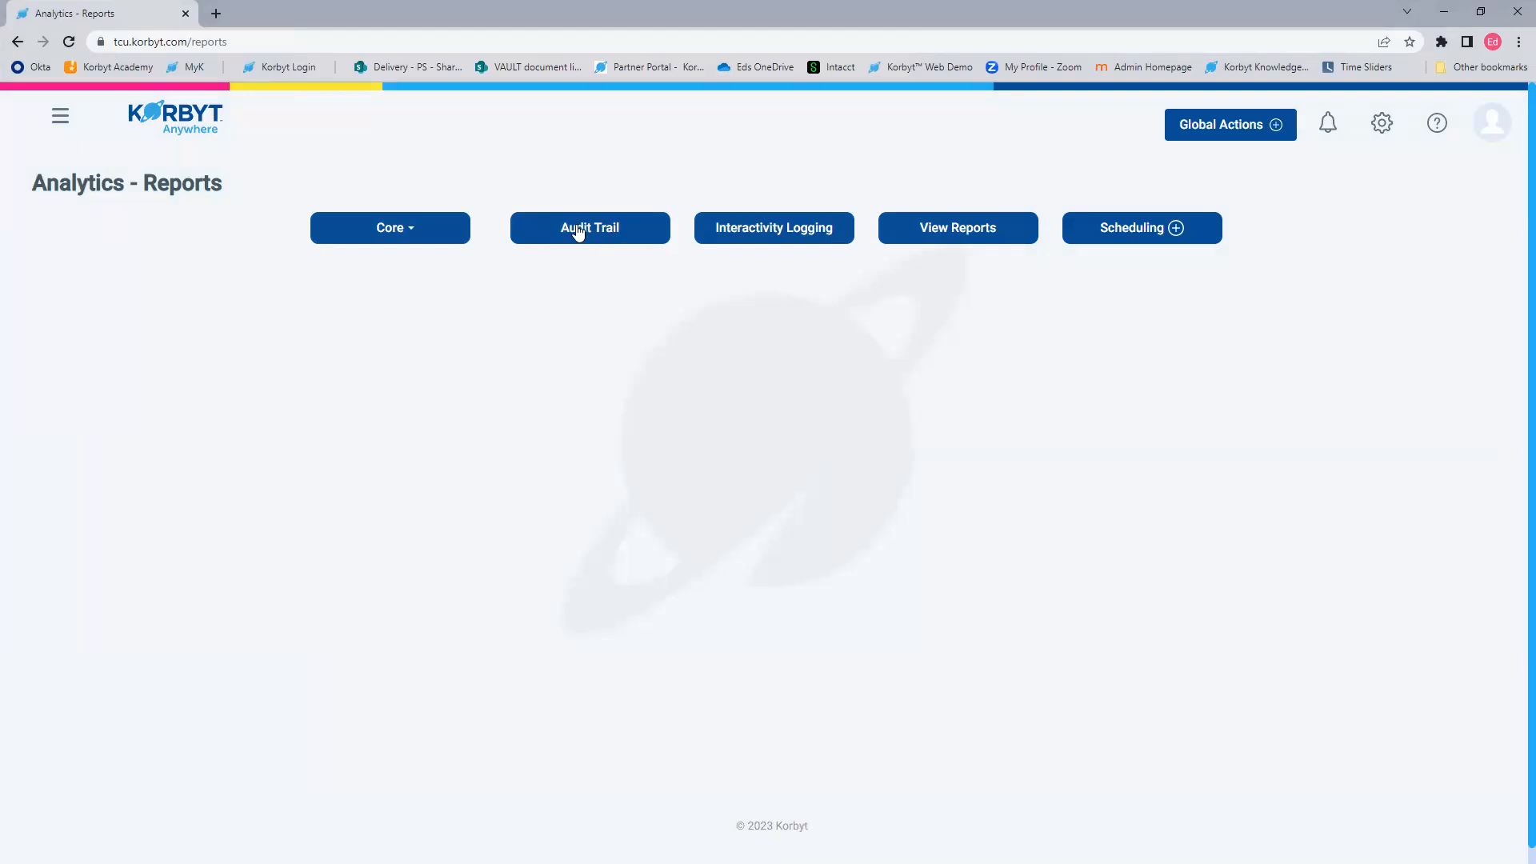
click(415, 234)
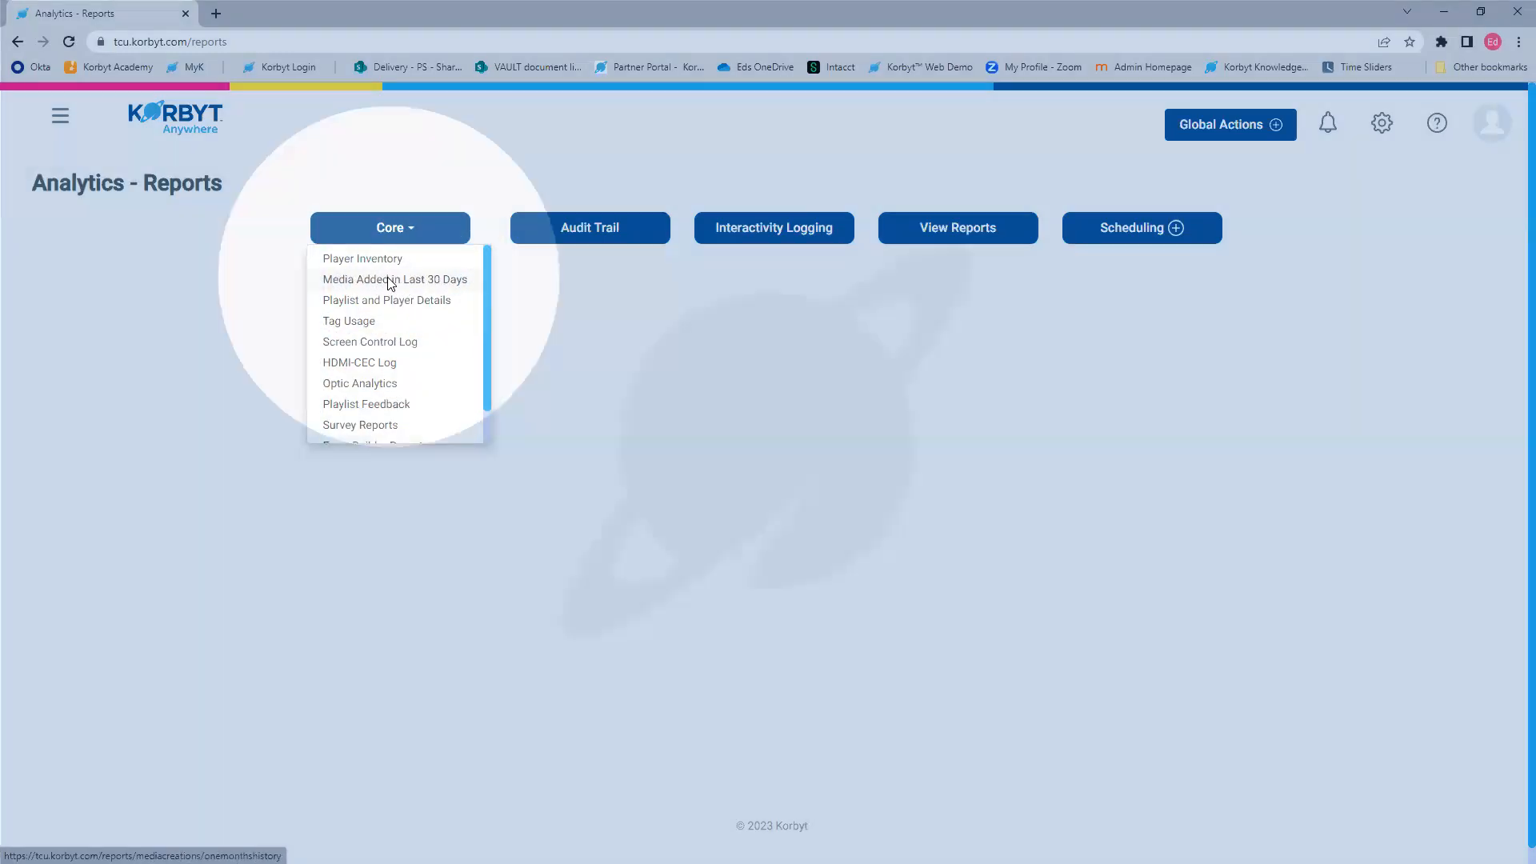
click(388, 278)
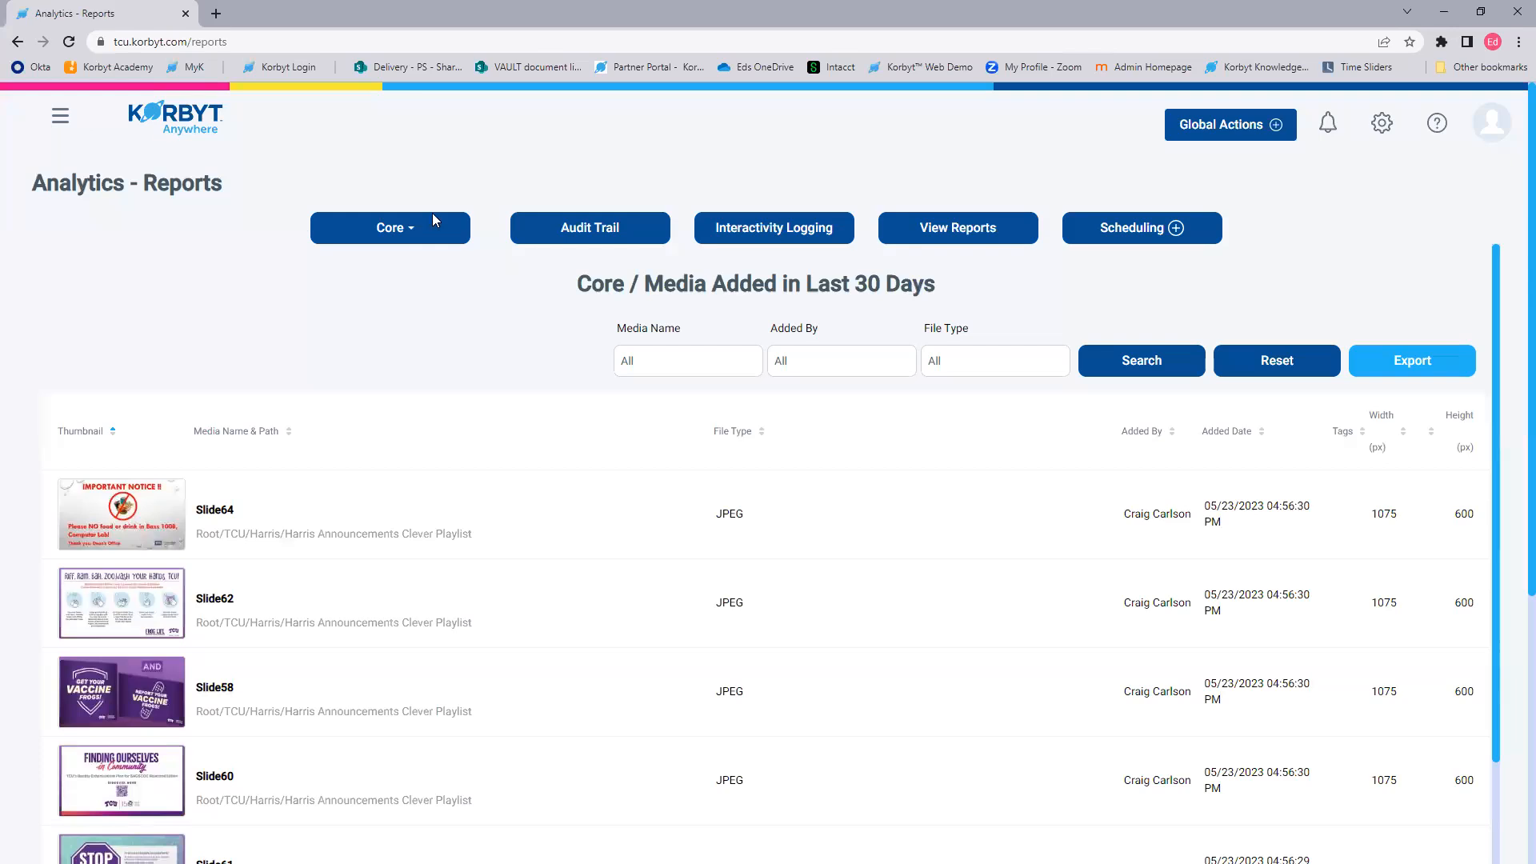
Step: View the Data Integration adapters and the Layouts list
click(62, 118)
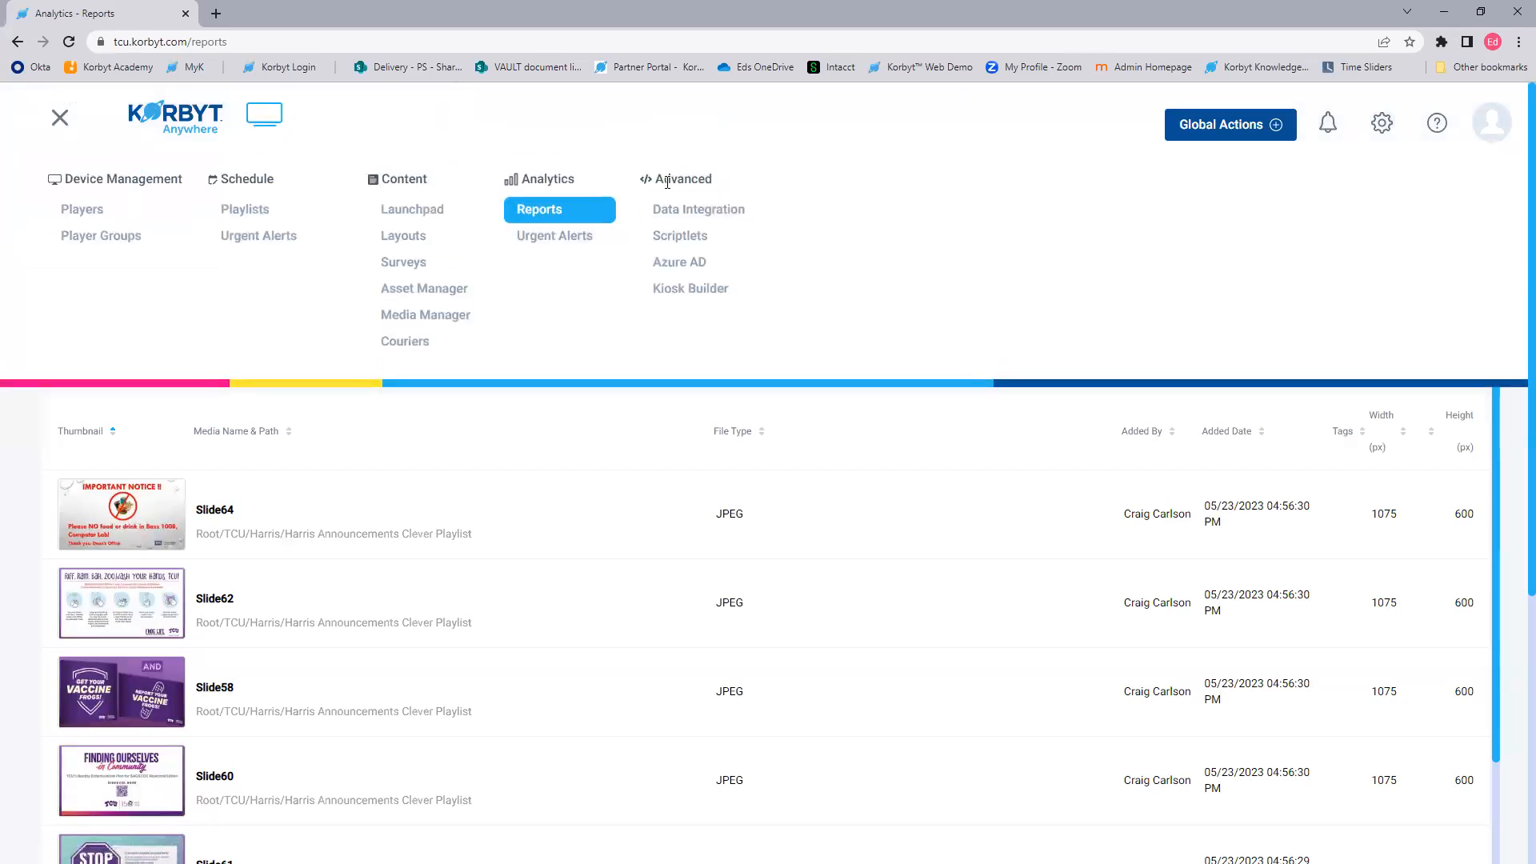
click(700, 214)
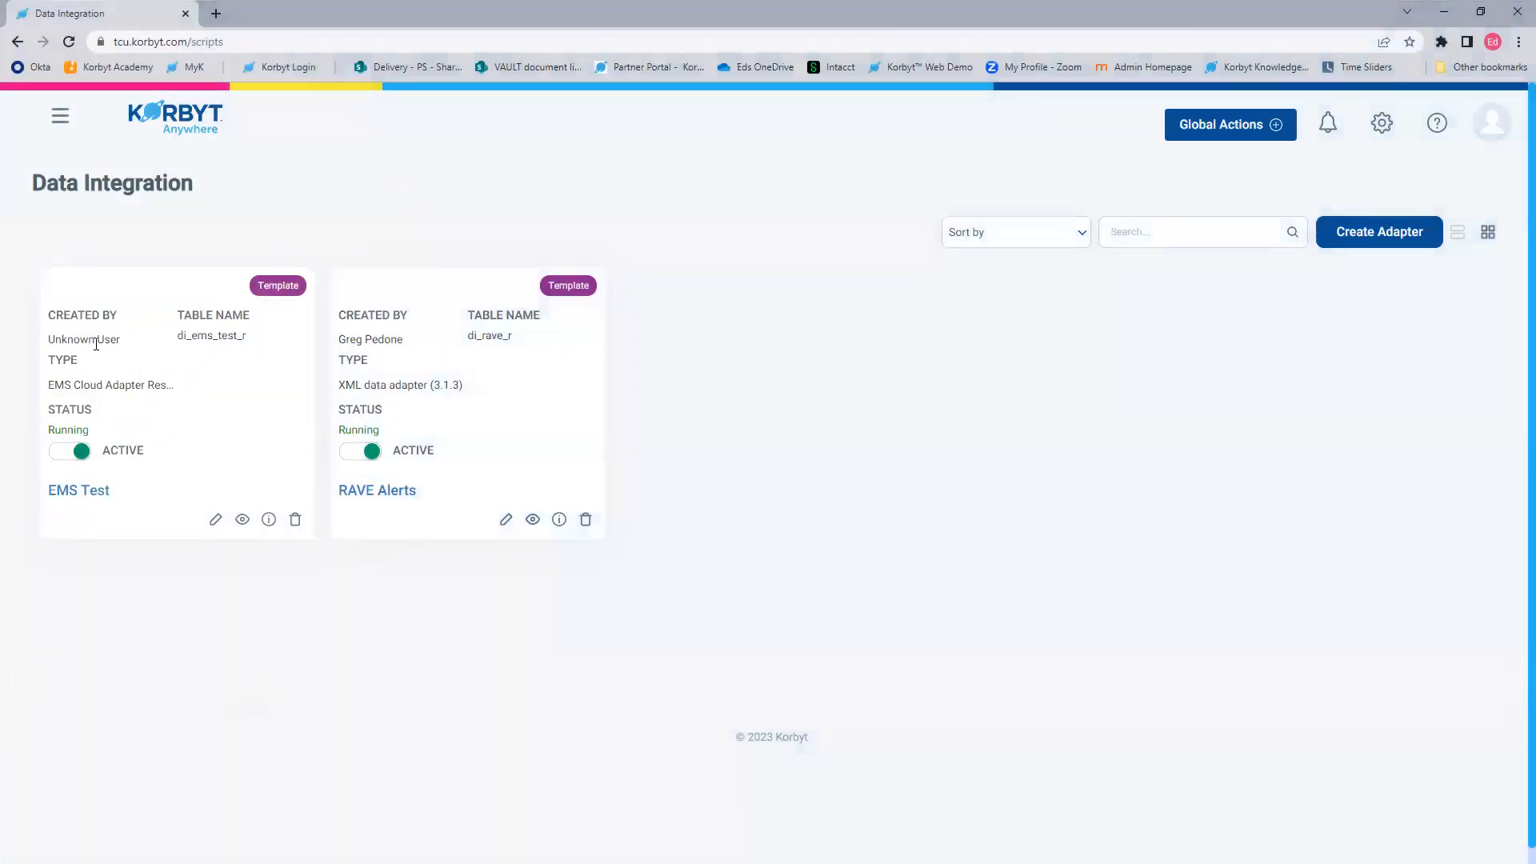
click(60, 116)
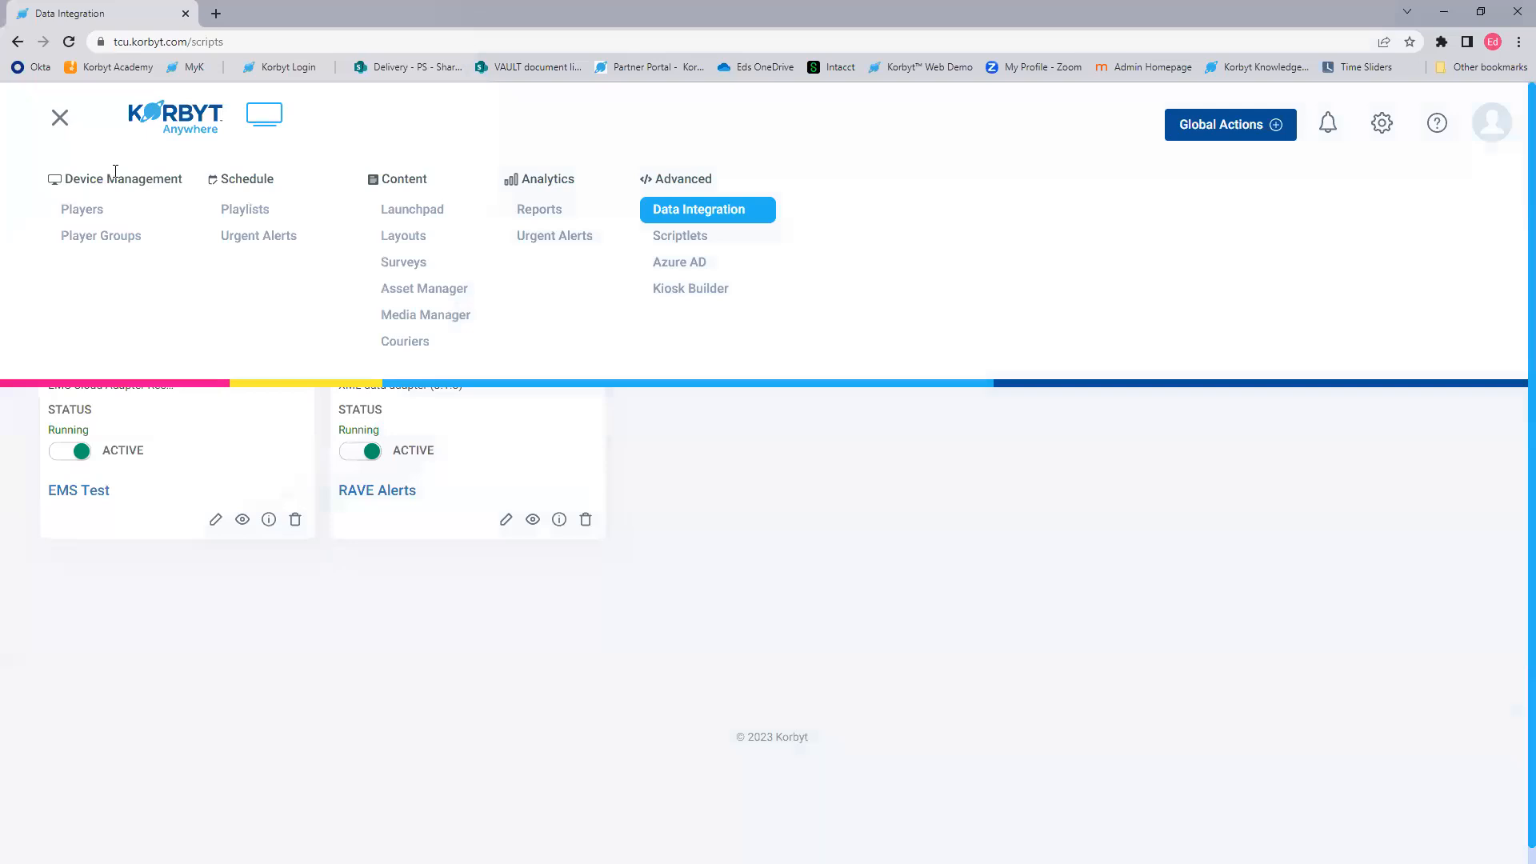
click(61, 119)
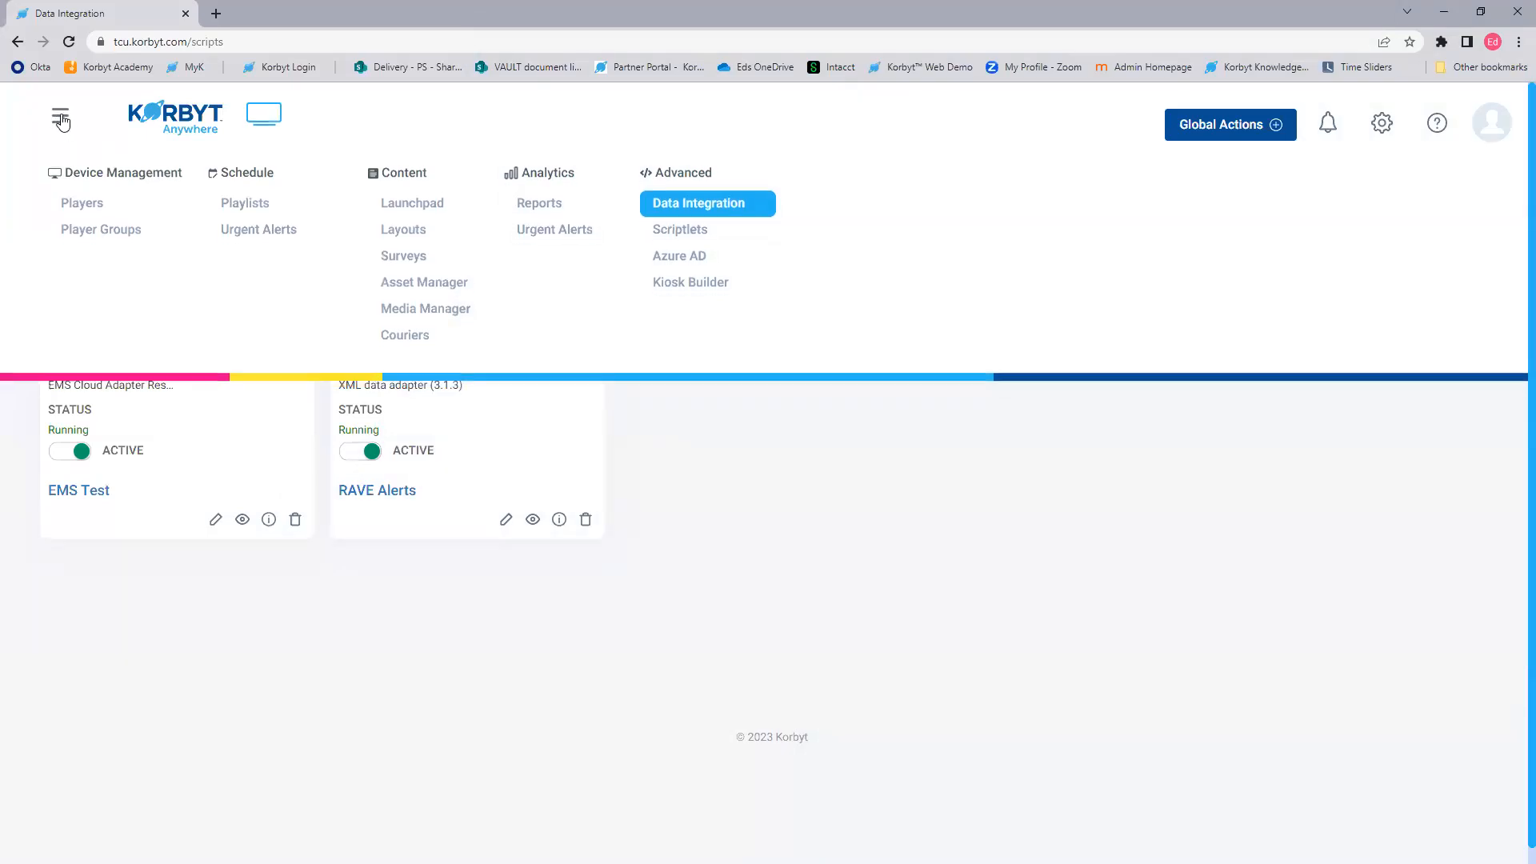
click(61, 120)
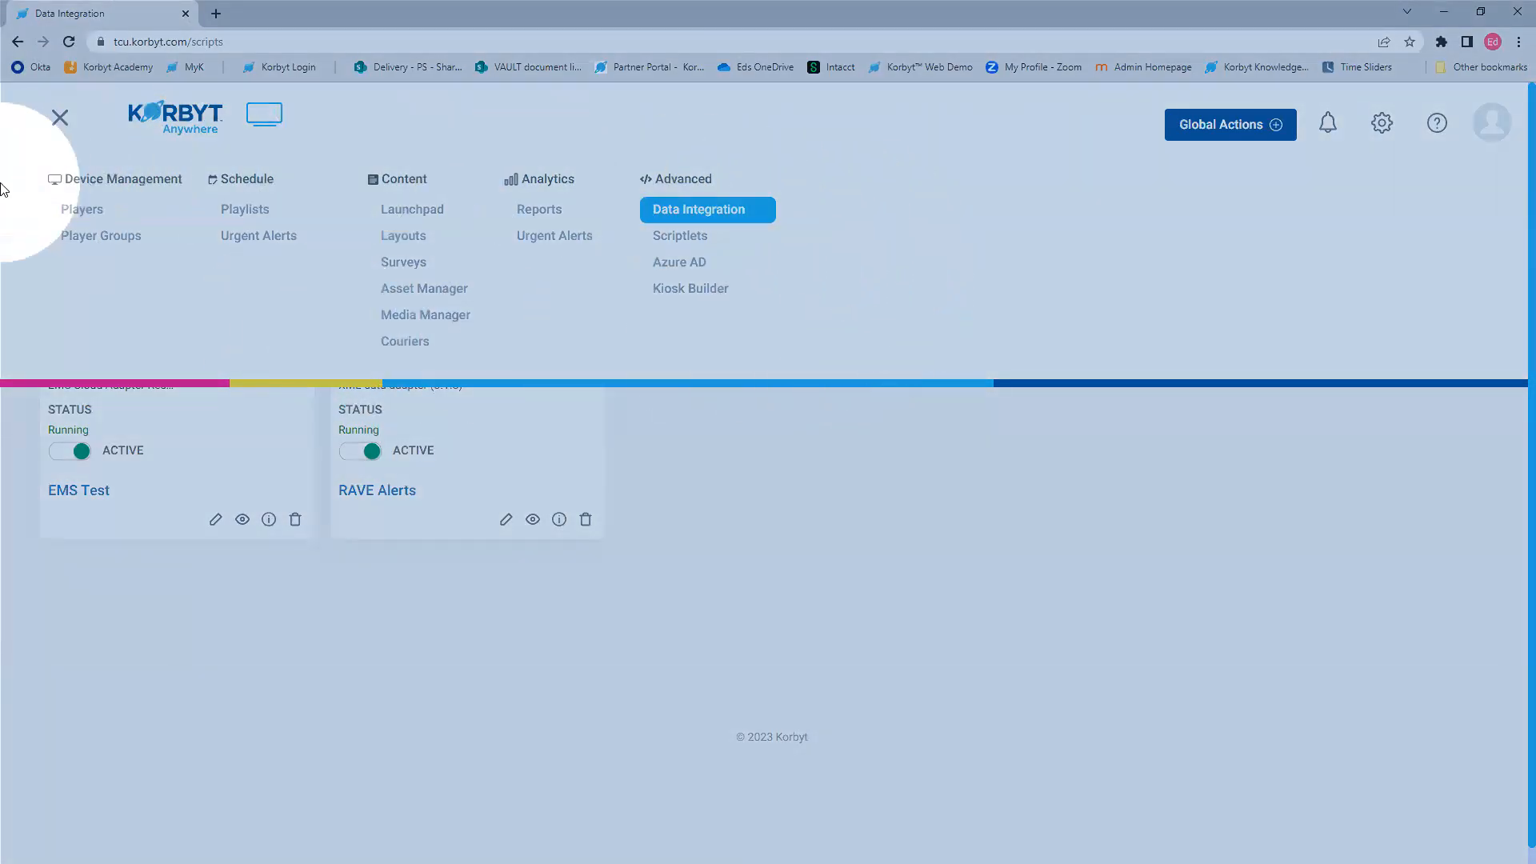
click(398, 241)
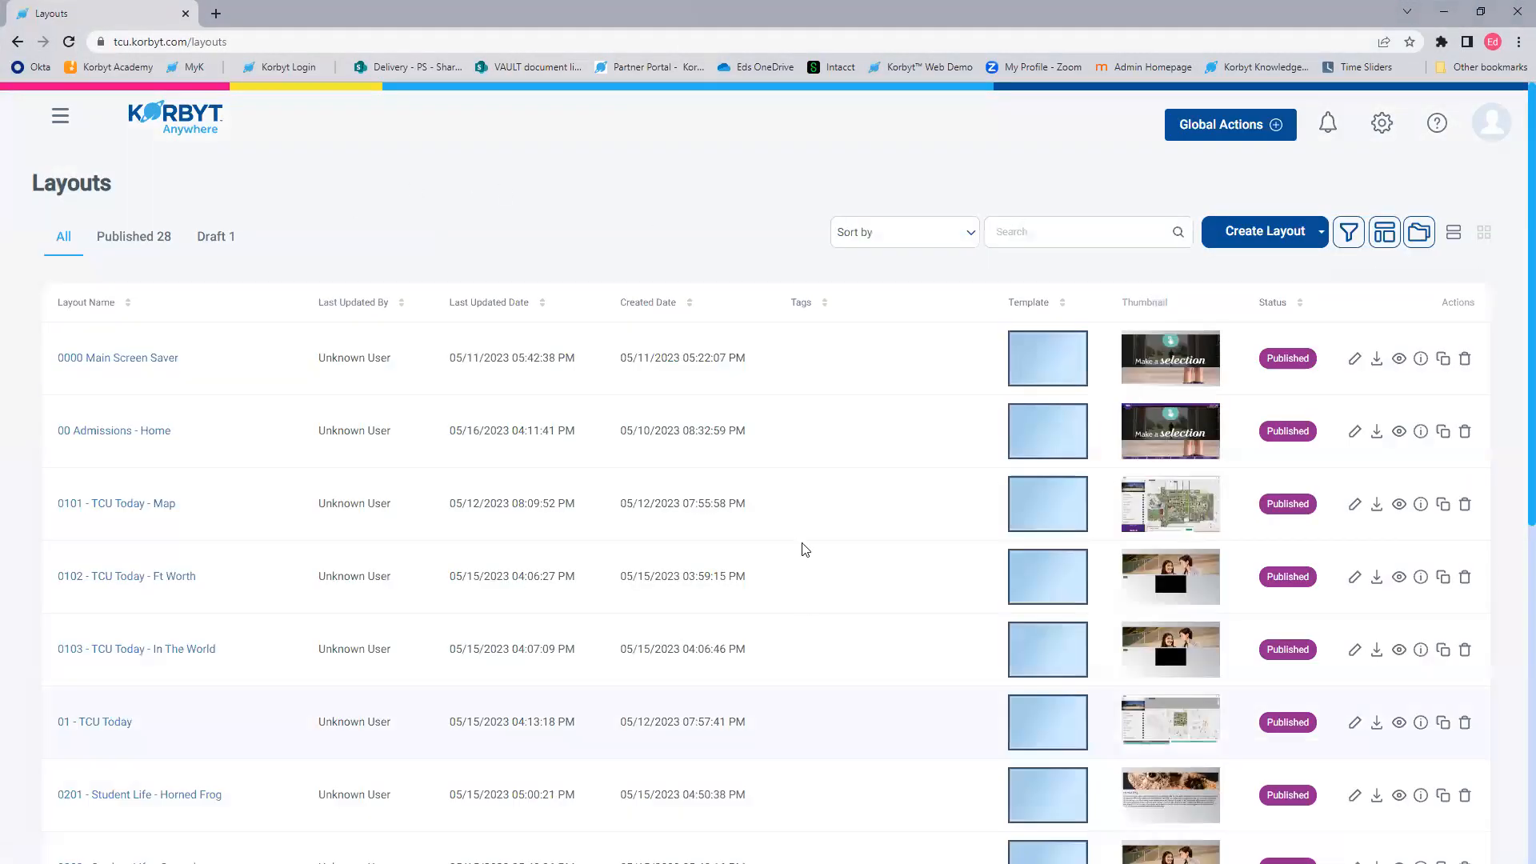
scroll(805, 548, down, 1)
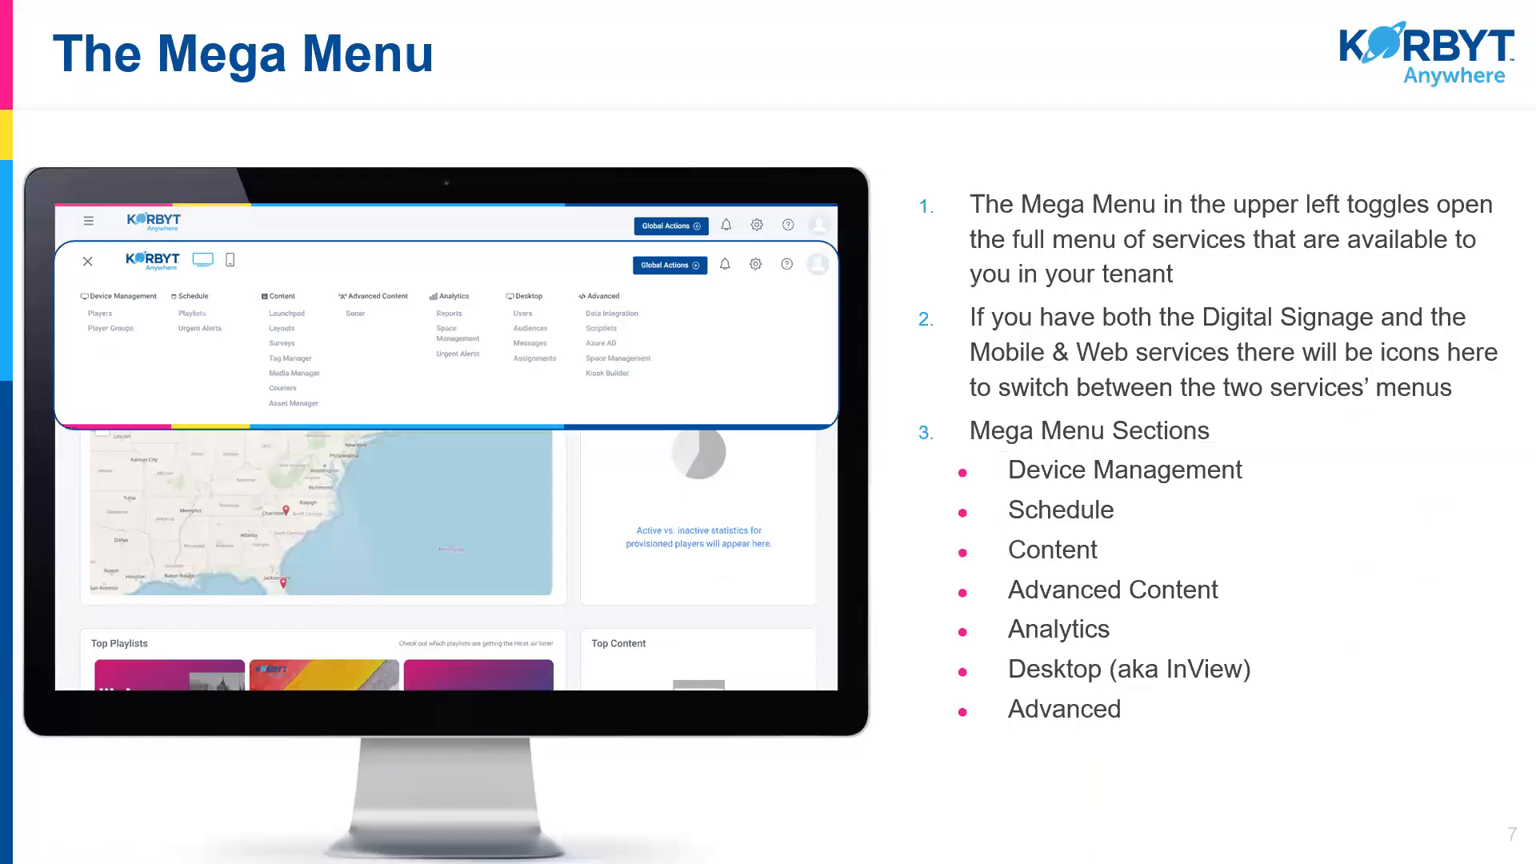
key(Right)
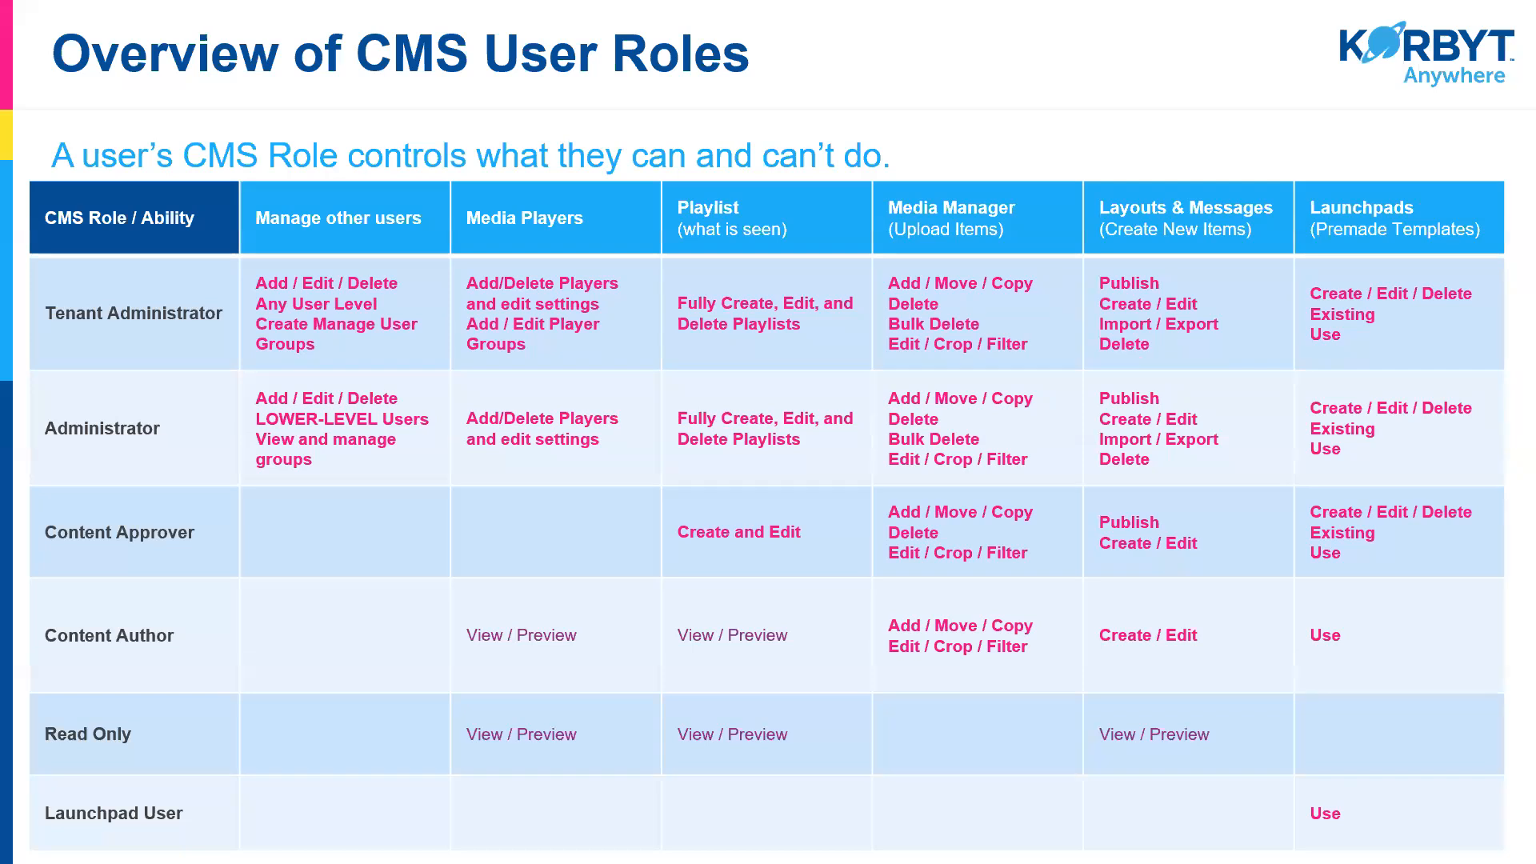
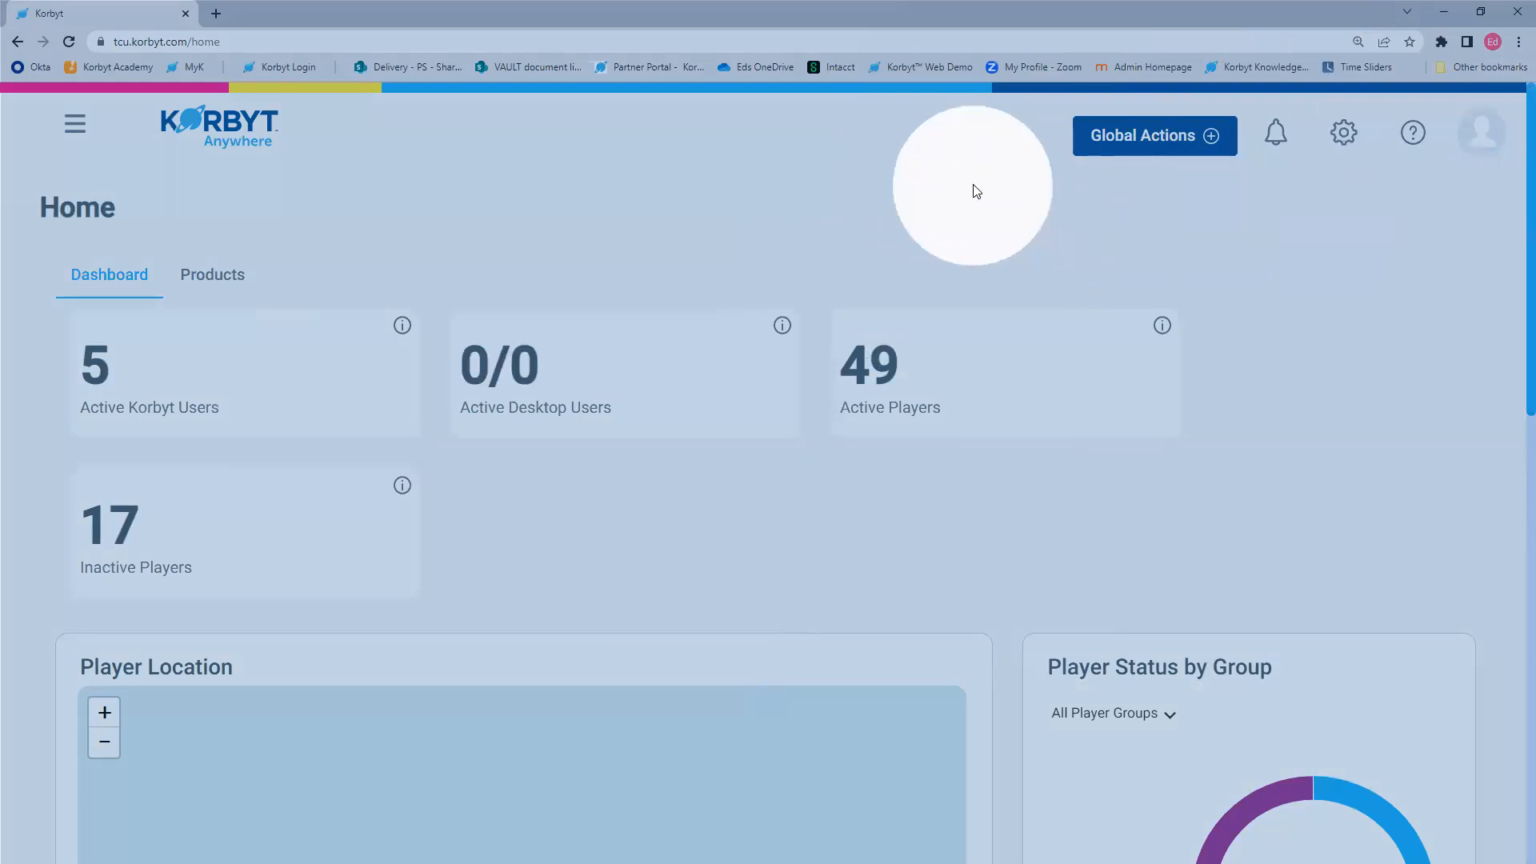
Step: Show the available Global Actions and open the CMS notifications page
click(1156, 147)
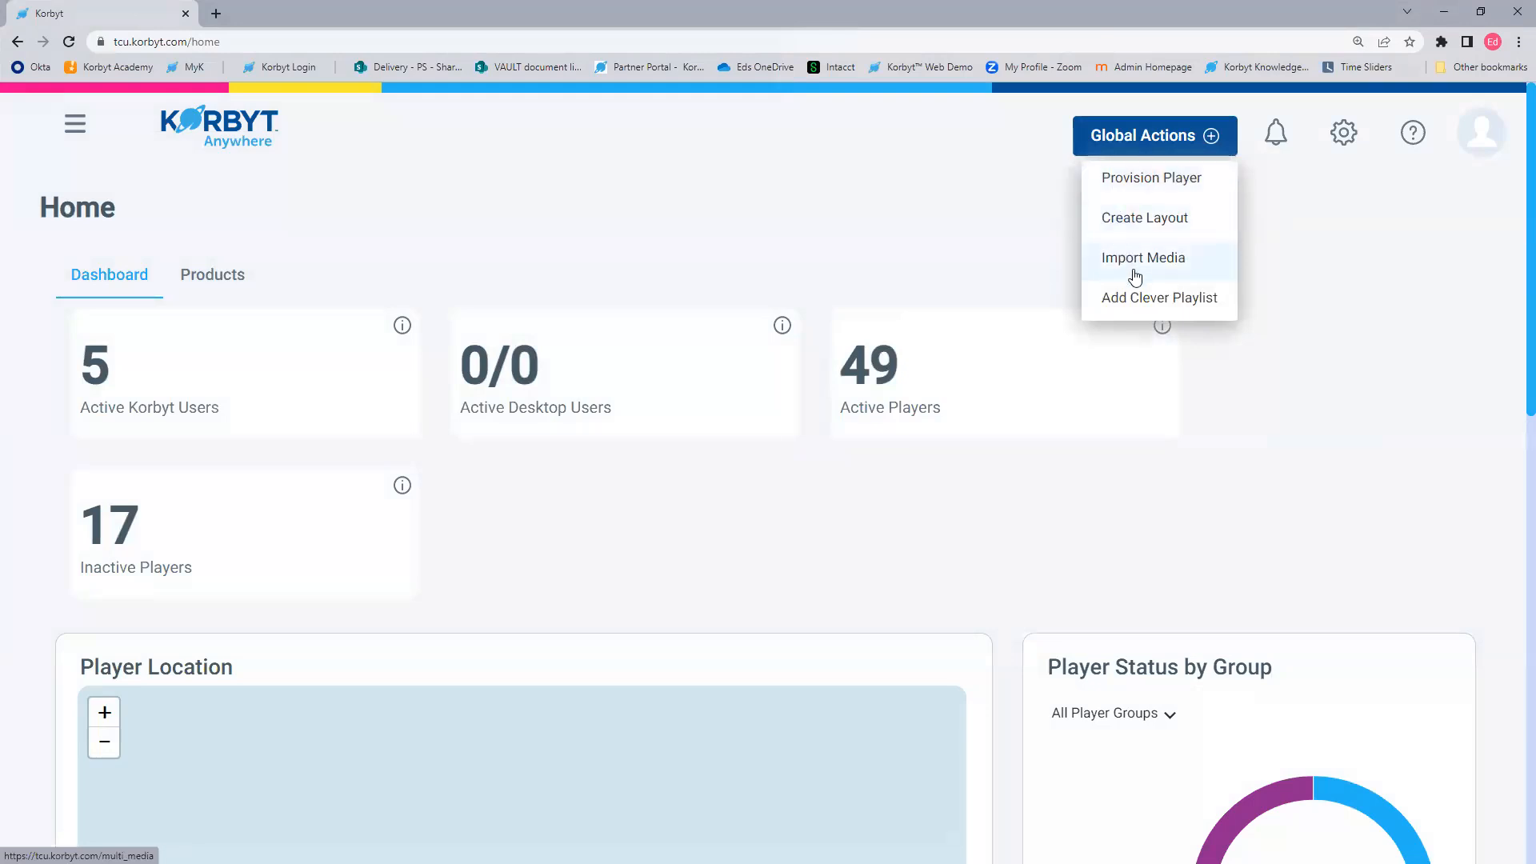
click(1279, 138)
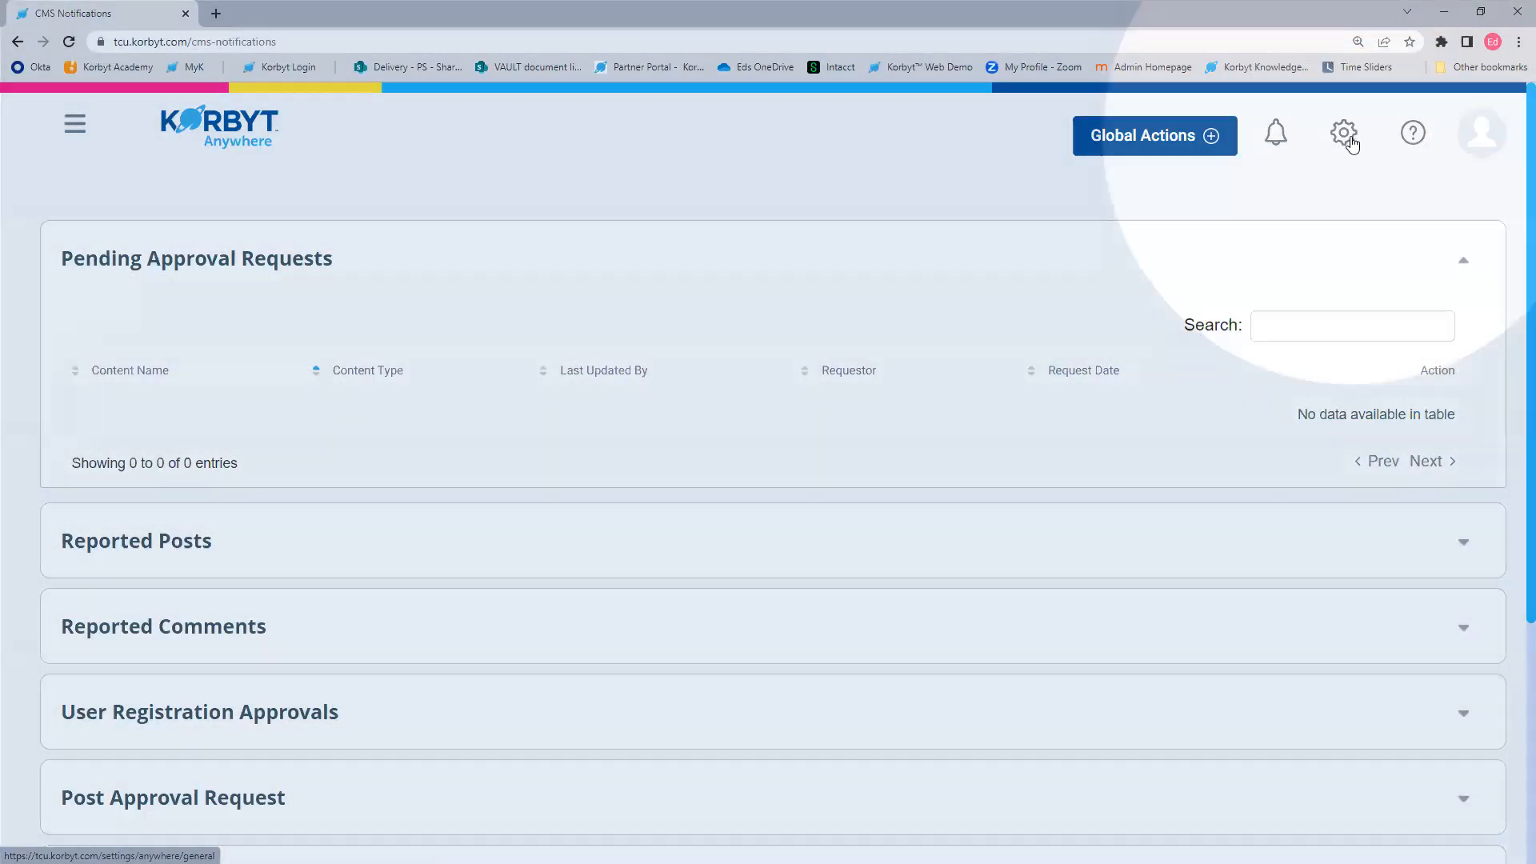
Step: Open the platform settings and look over the general colors, logos, icons and background options
click(1345, 133)
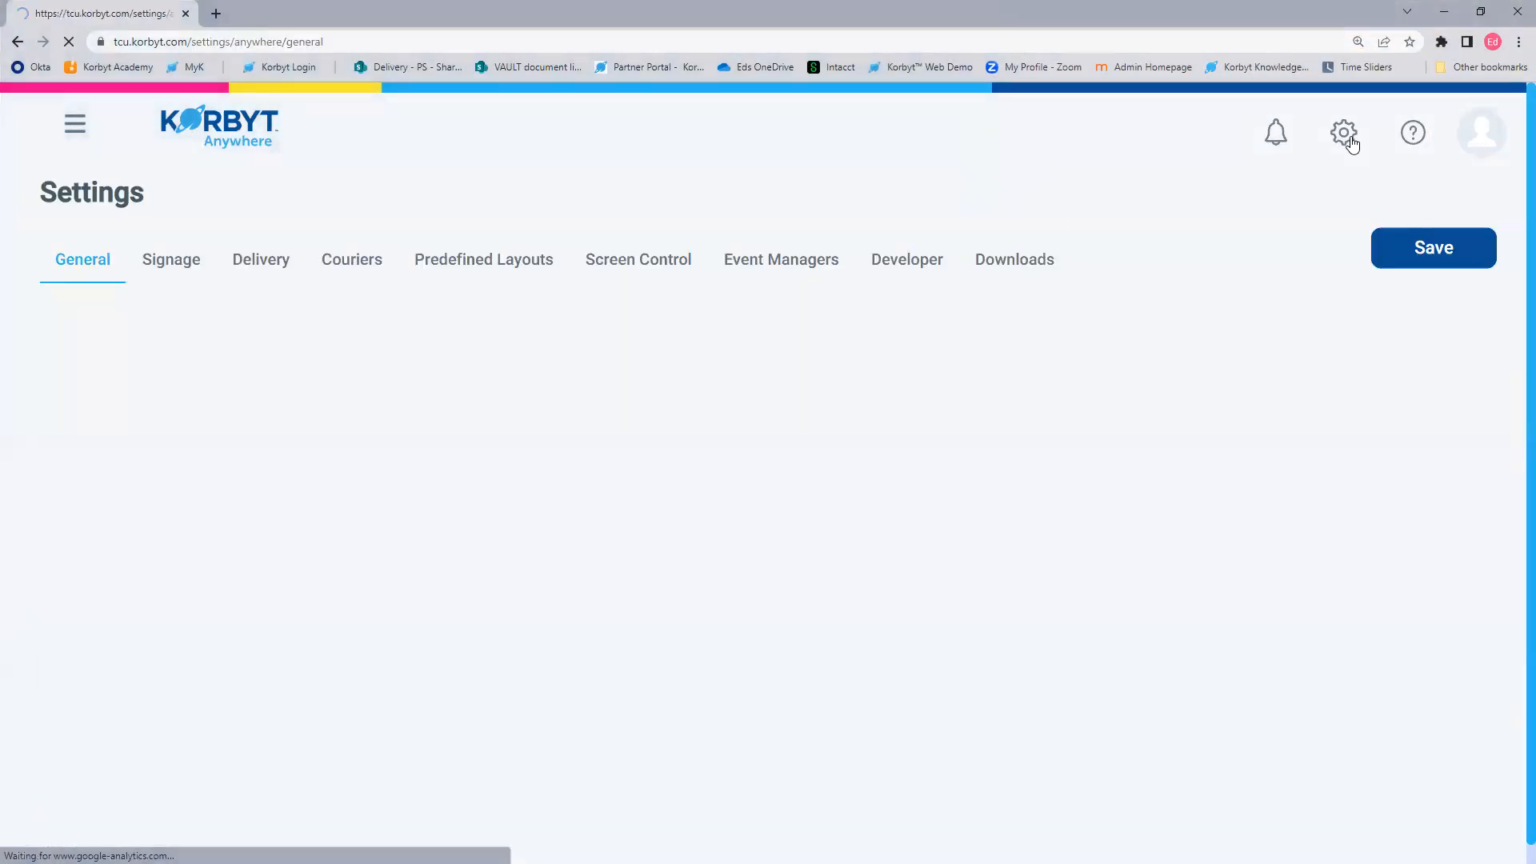
scroll(1341, 390, down, 3)
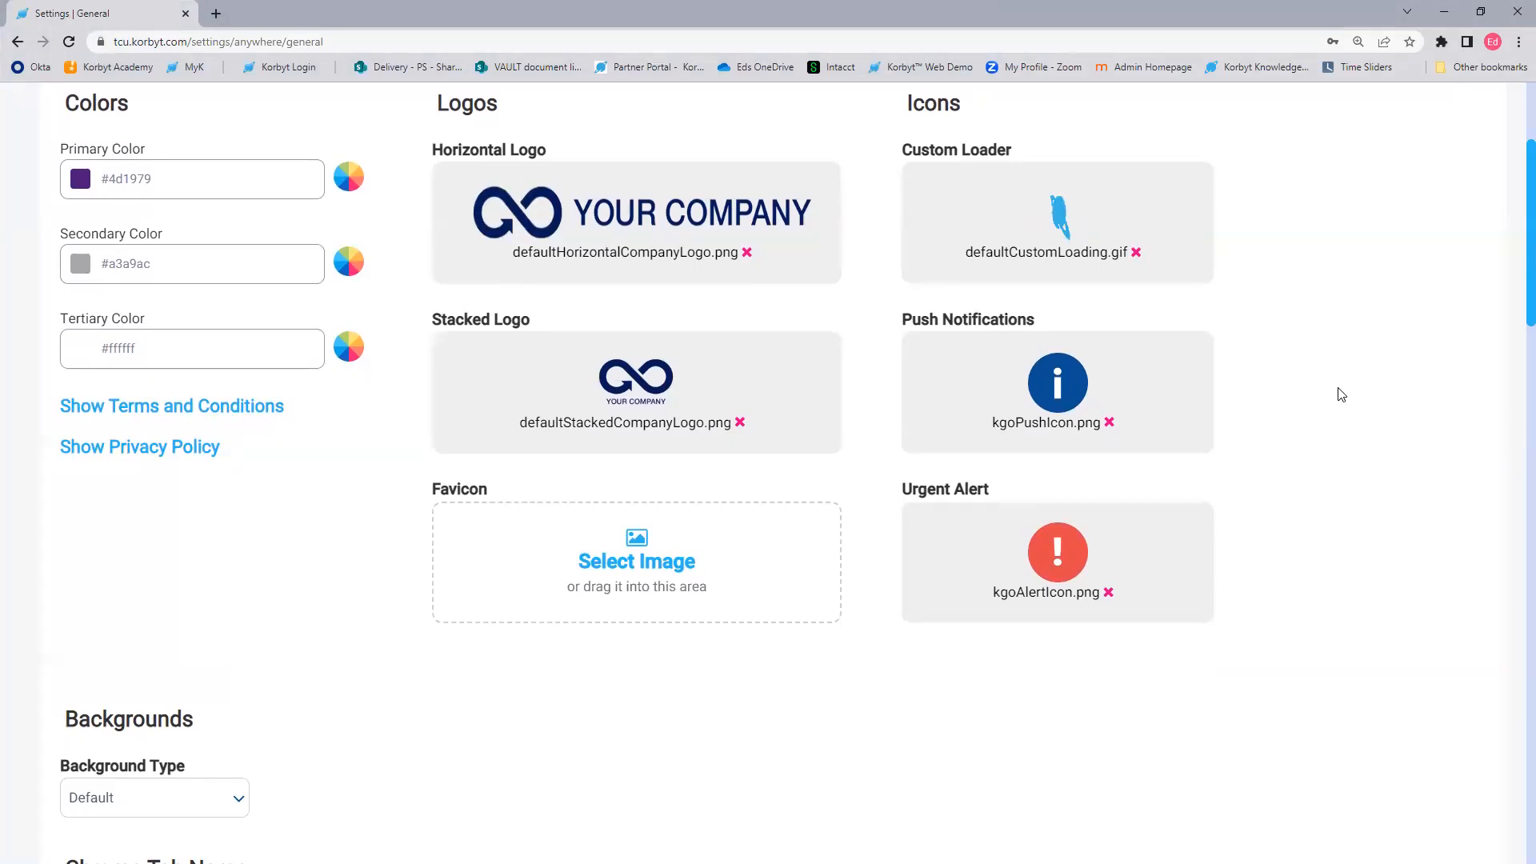
key(ctrl+minus)
scroll(1341, 394, up, 3)
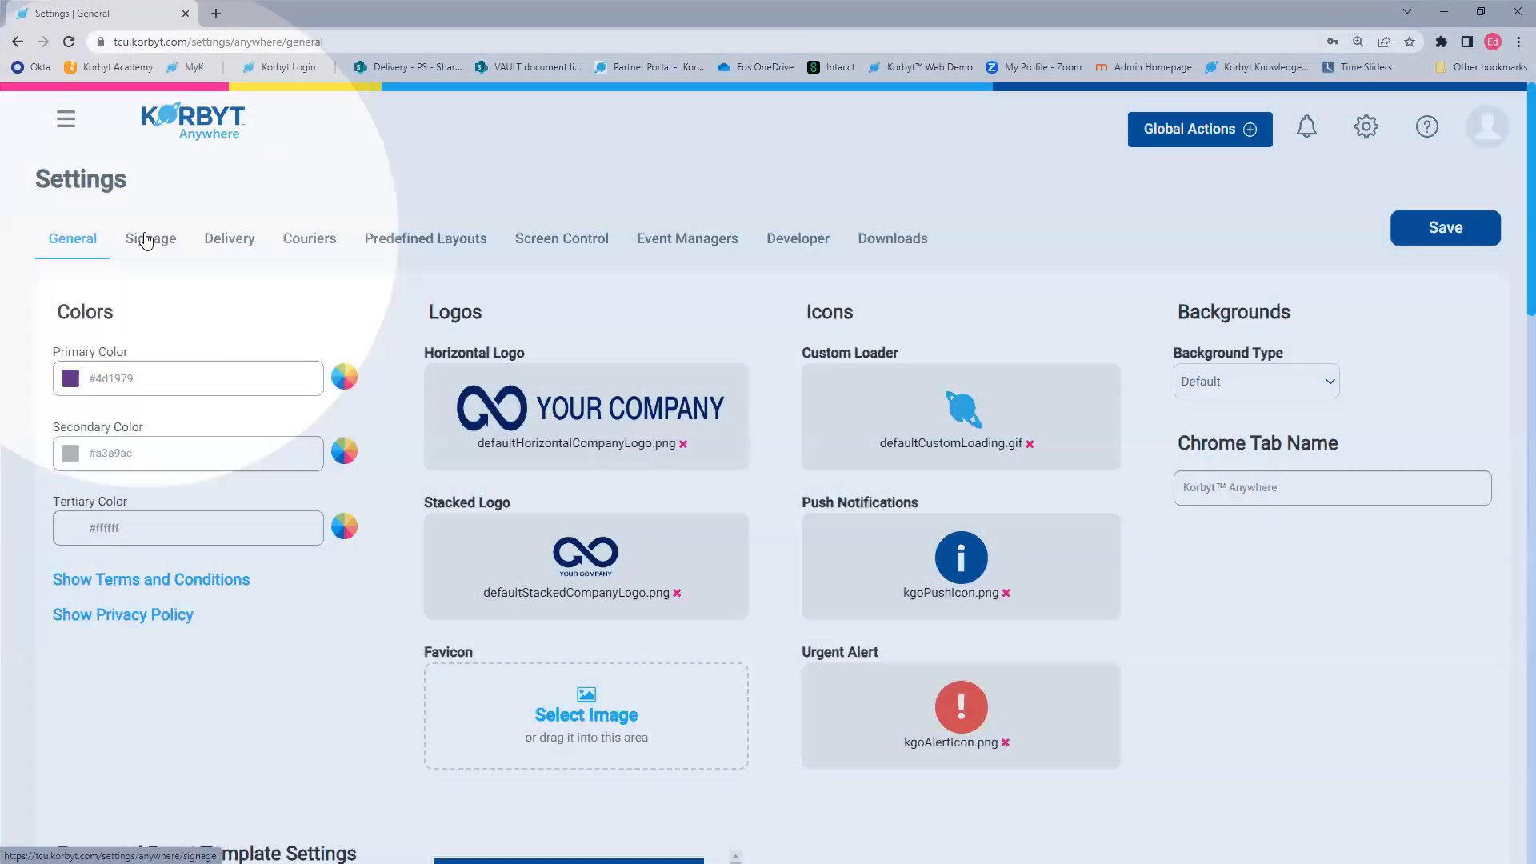
Step: Look through the Signage, Delivery, Couriers and Predefined Layouts settings
click(256, 256)
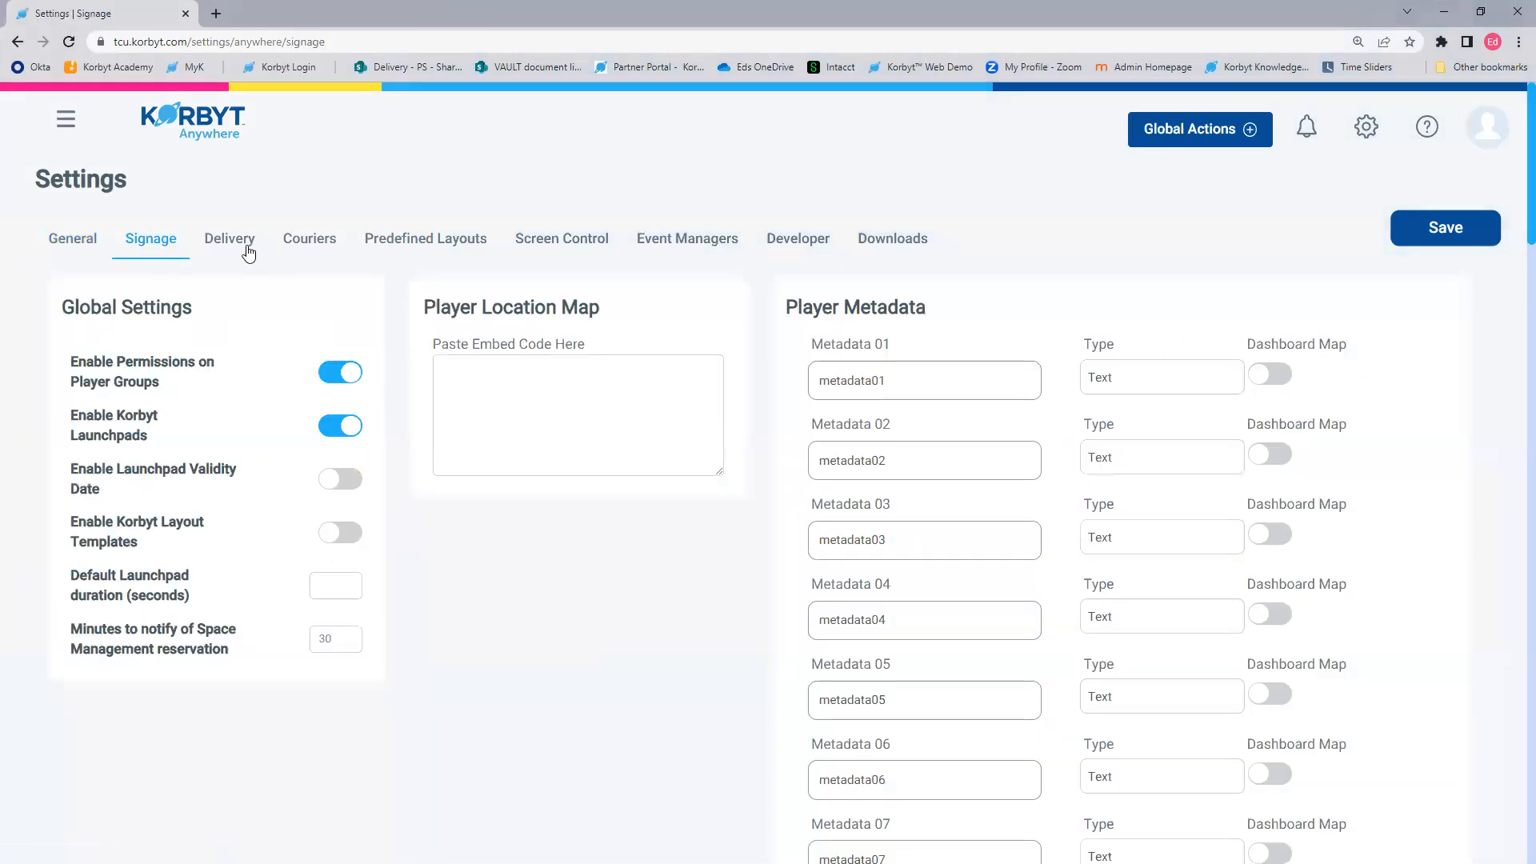
click(242, 249)
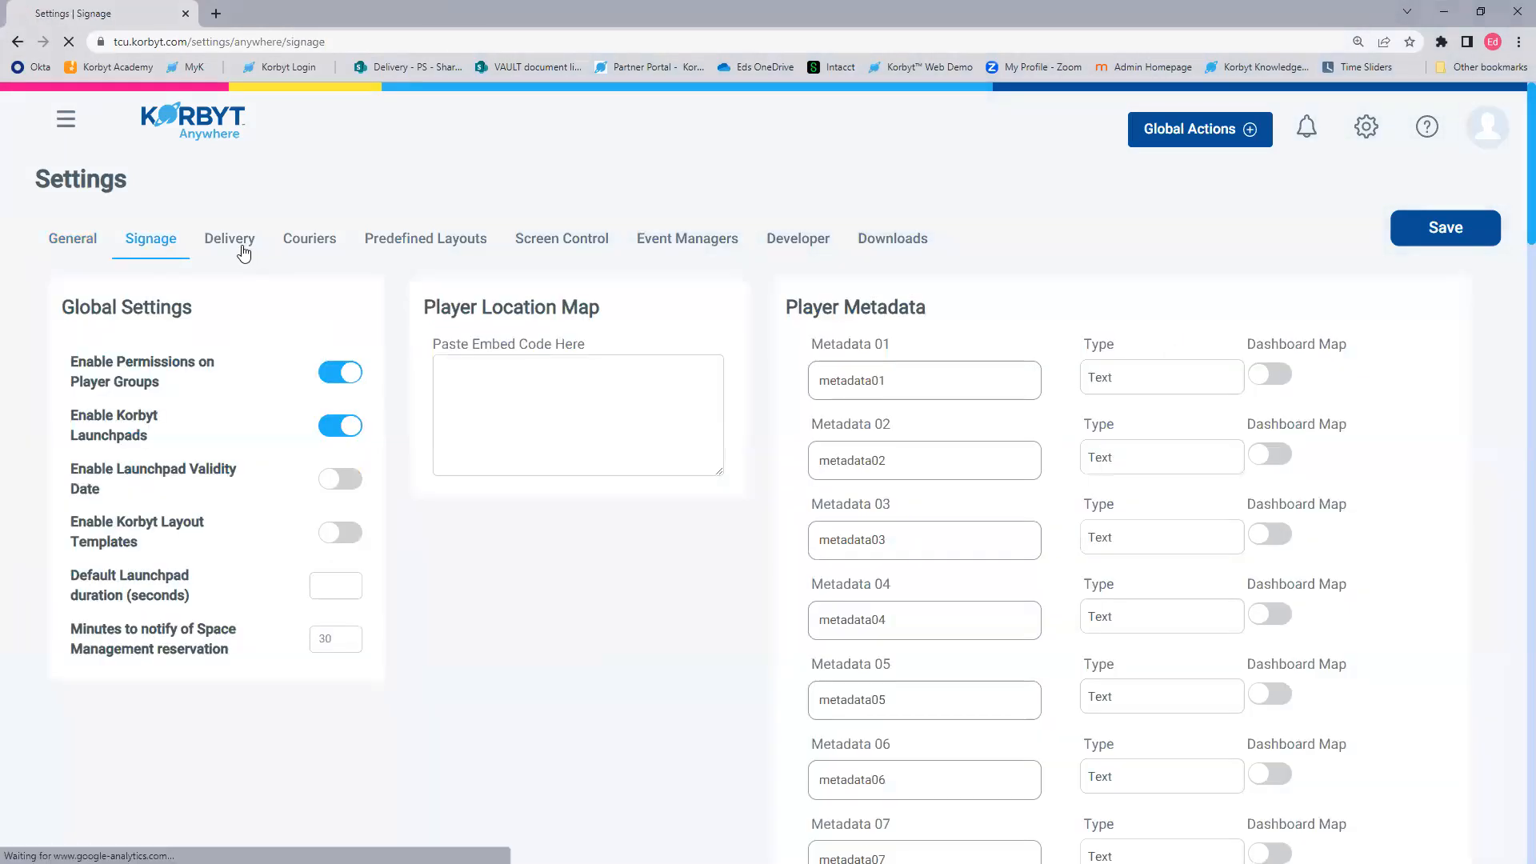
click(316, 248)
click(424, 244)
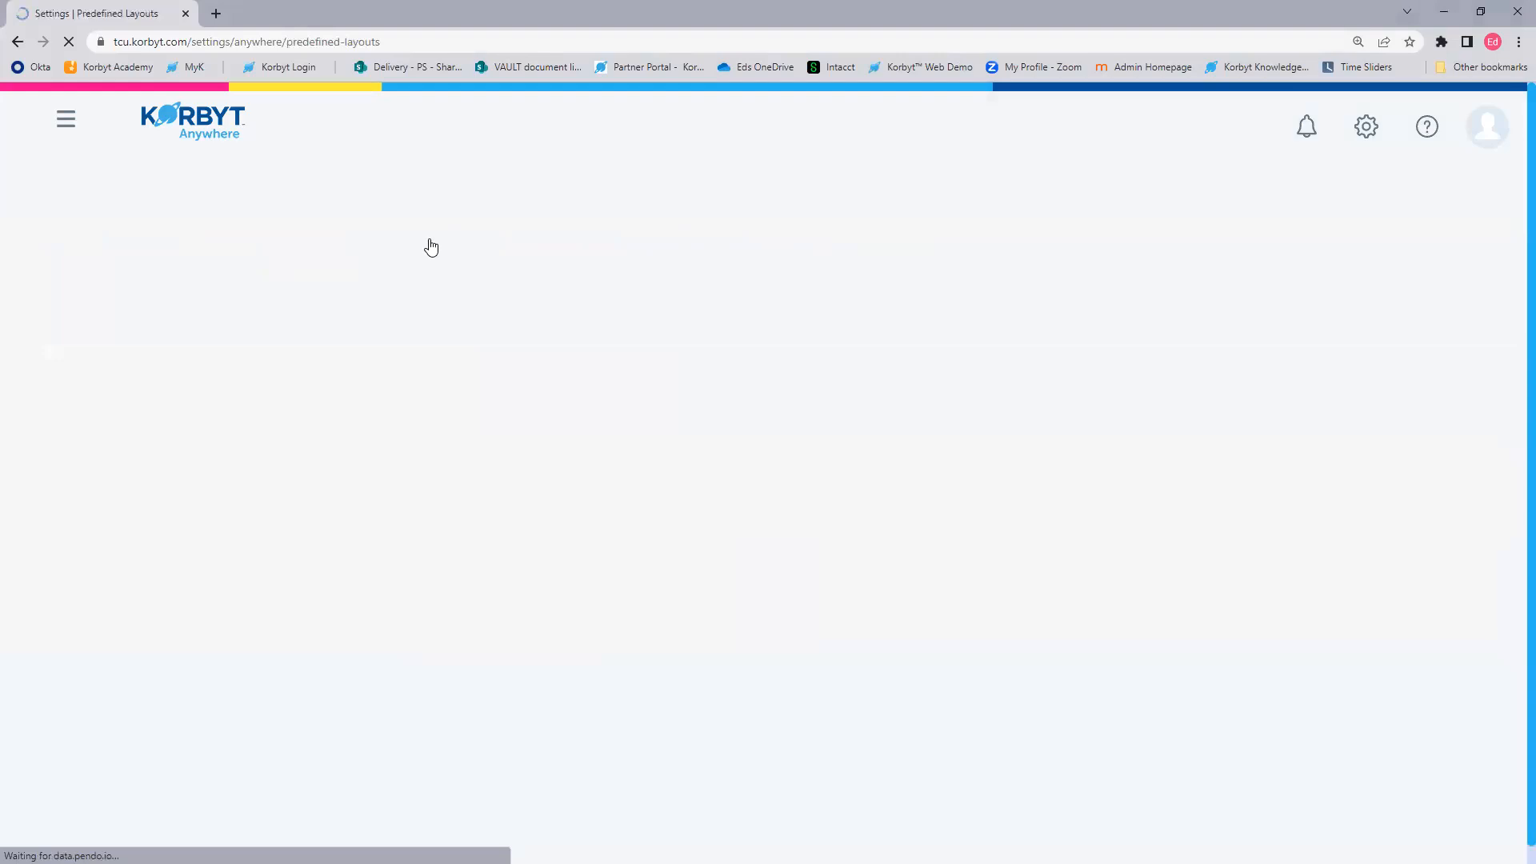
Step: Return to the General settings and review the branding options down to the Password Reset Template Settings
click(81, 238)
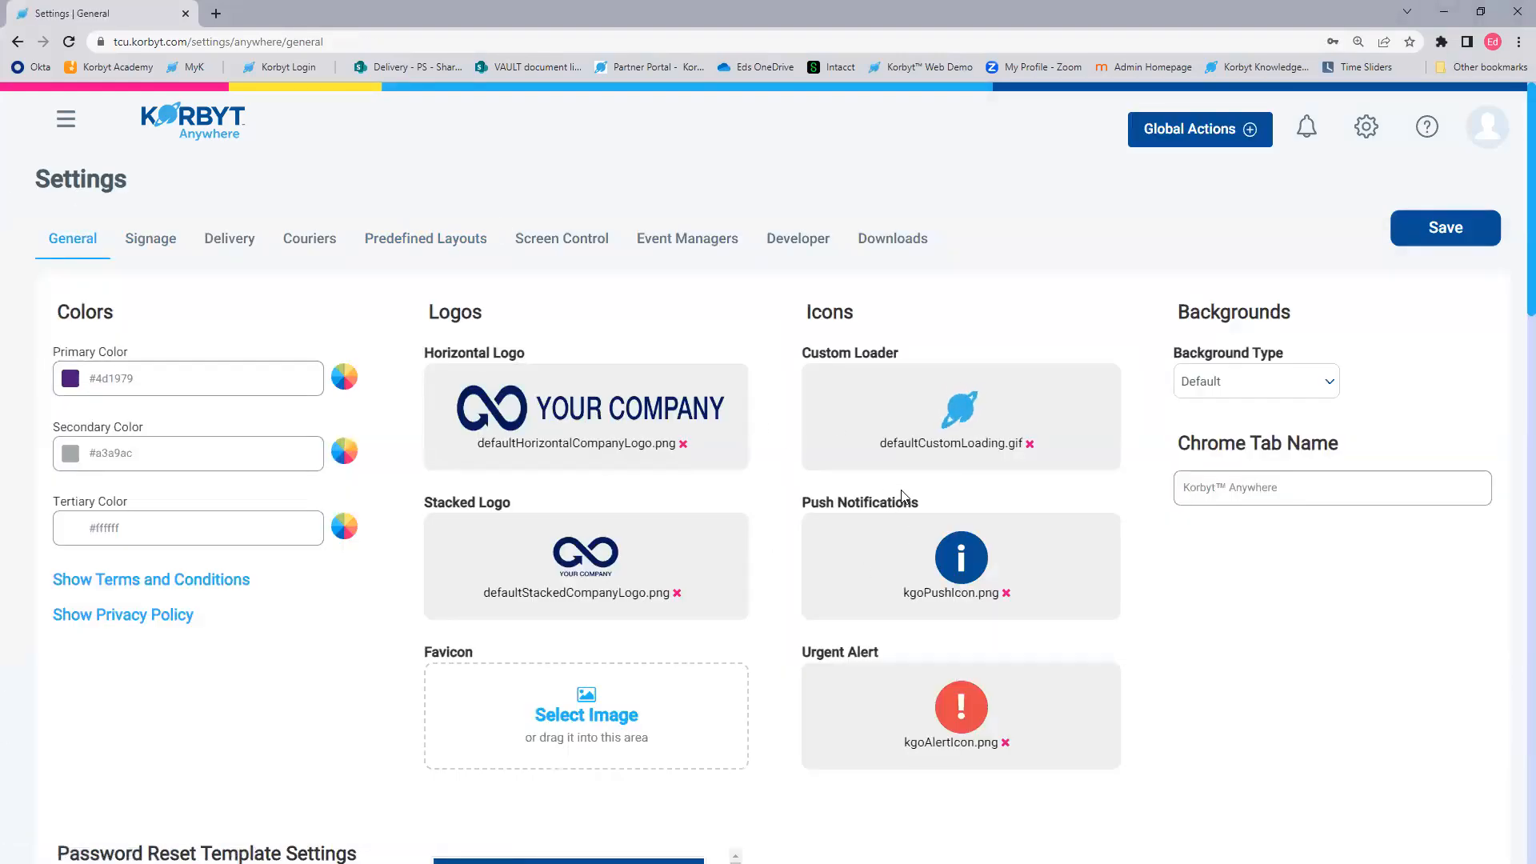
scroll(846, 477, down, 1)
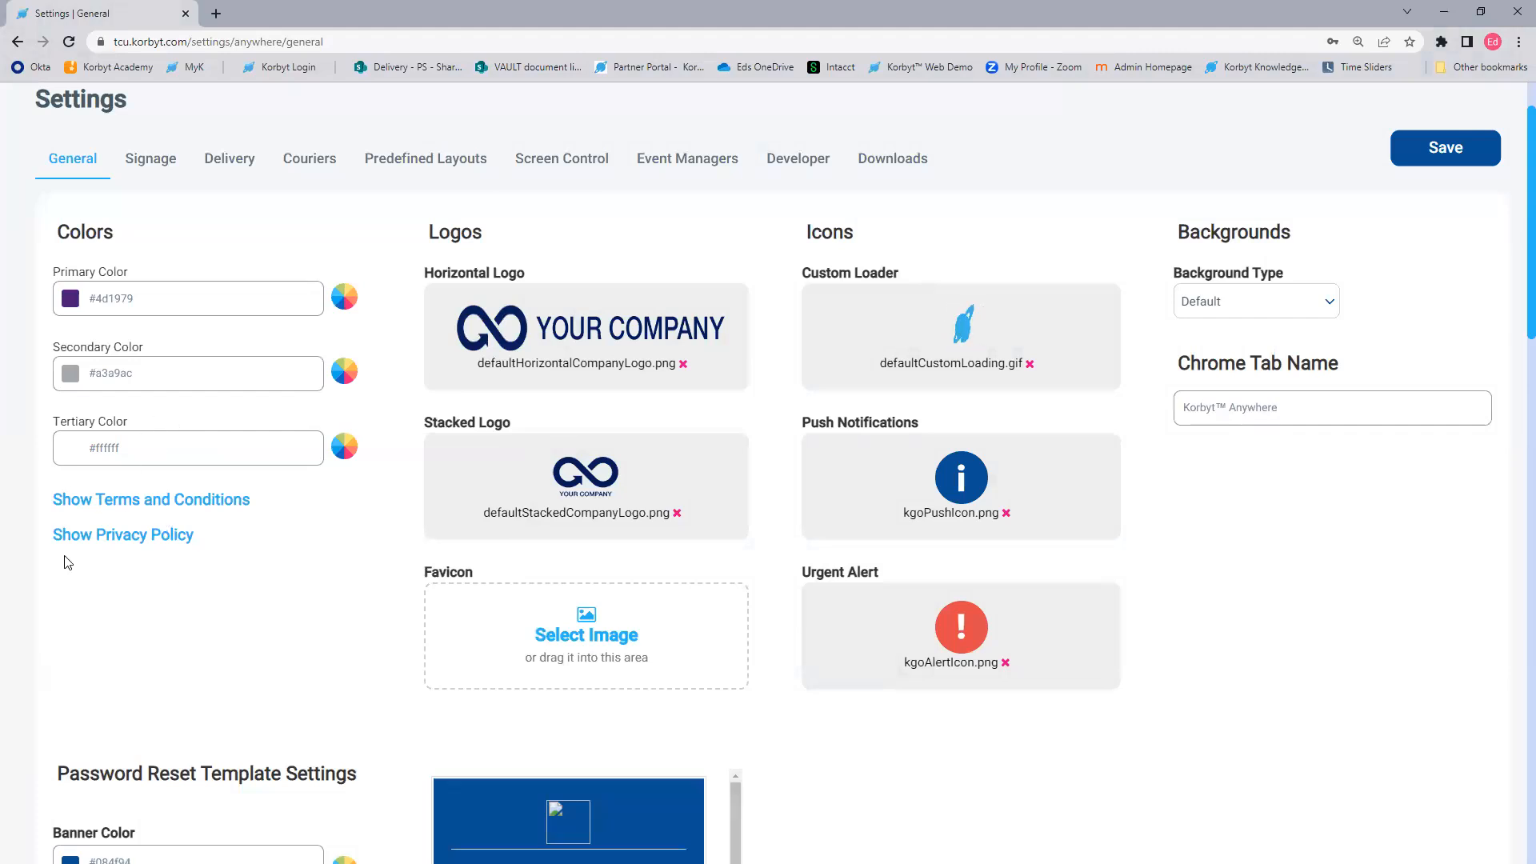
scroll(68, 563, down, 1)
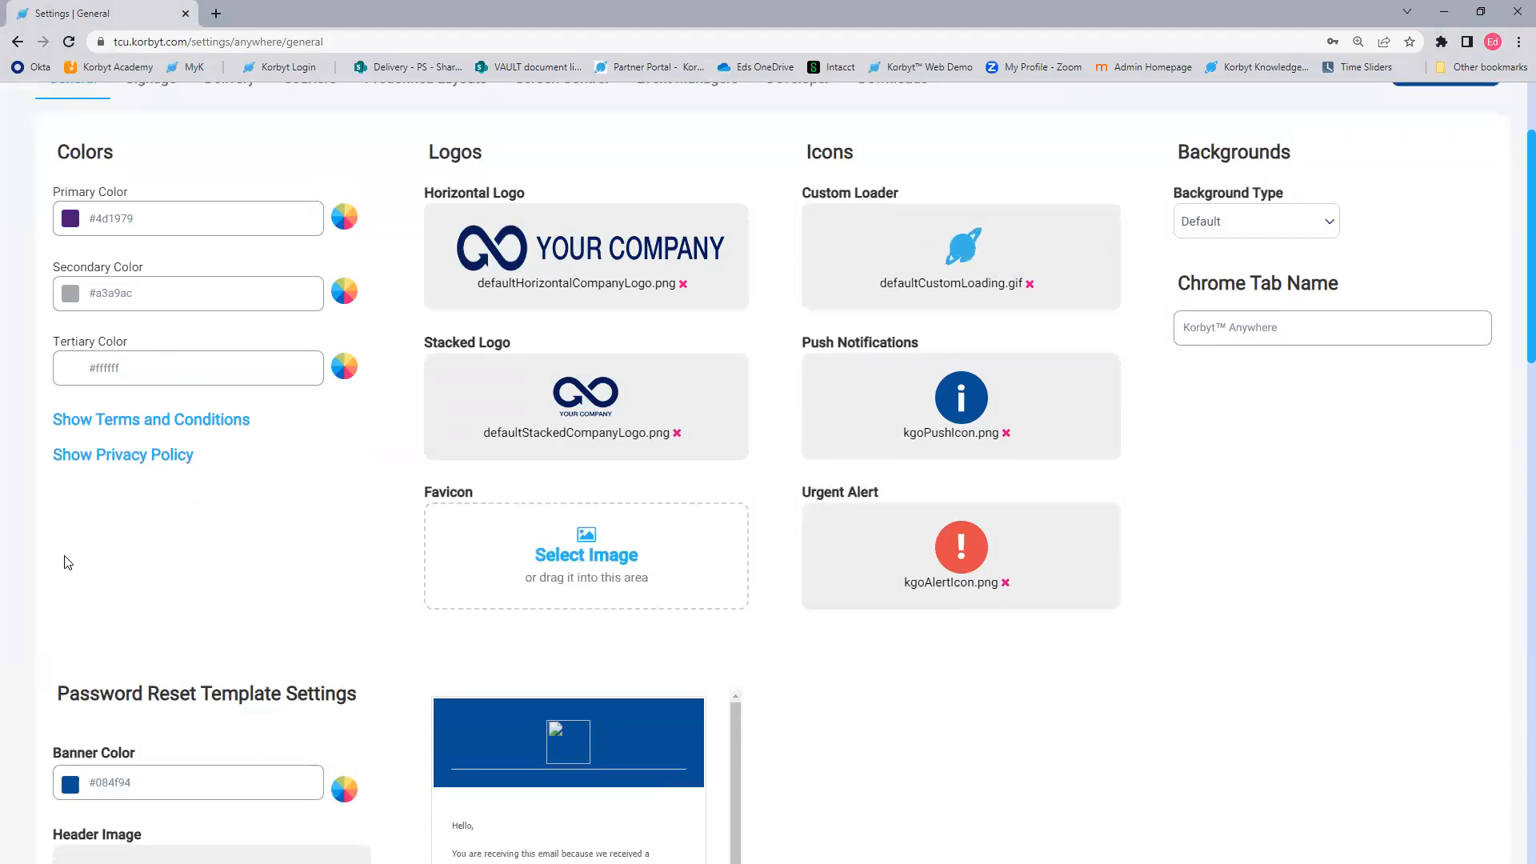
scroll(68, 562, up, 2)
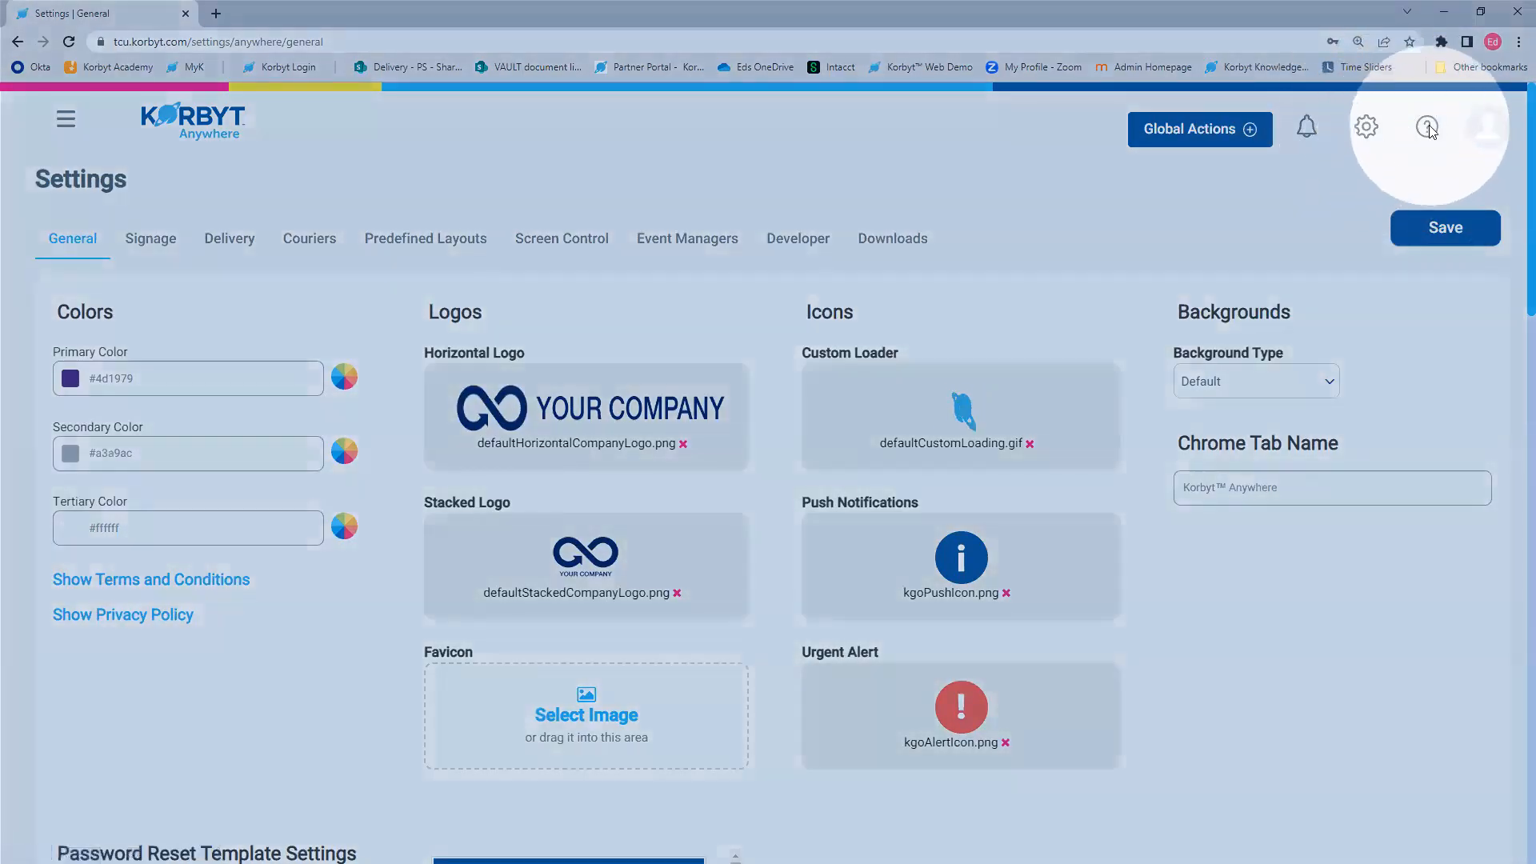
Step: Open the Korbyt Knowledge Base from the help link and browse its article categories
click(1426, 126)
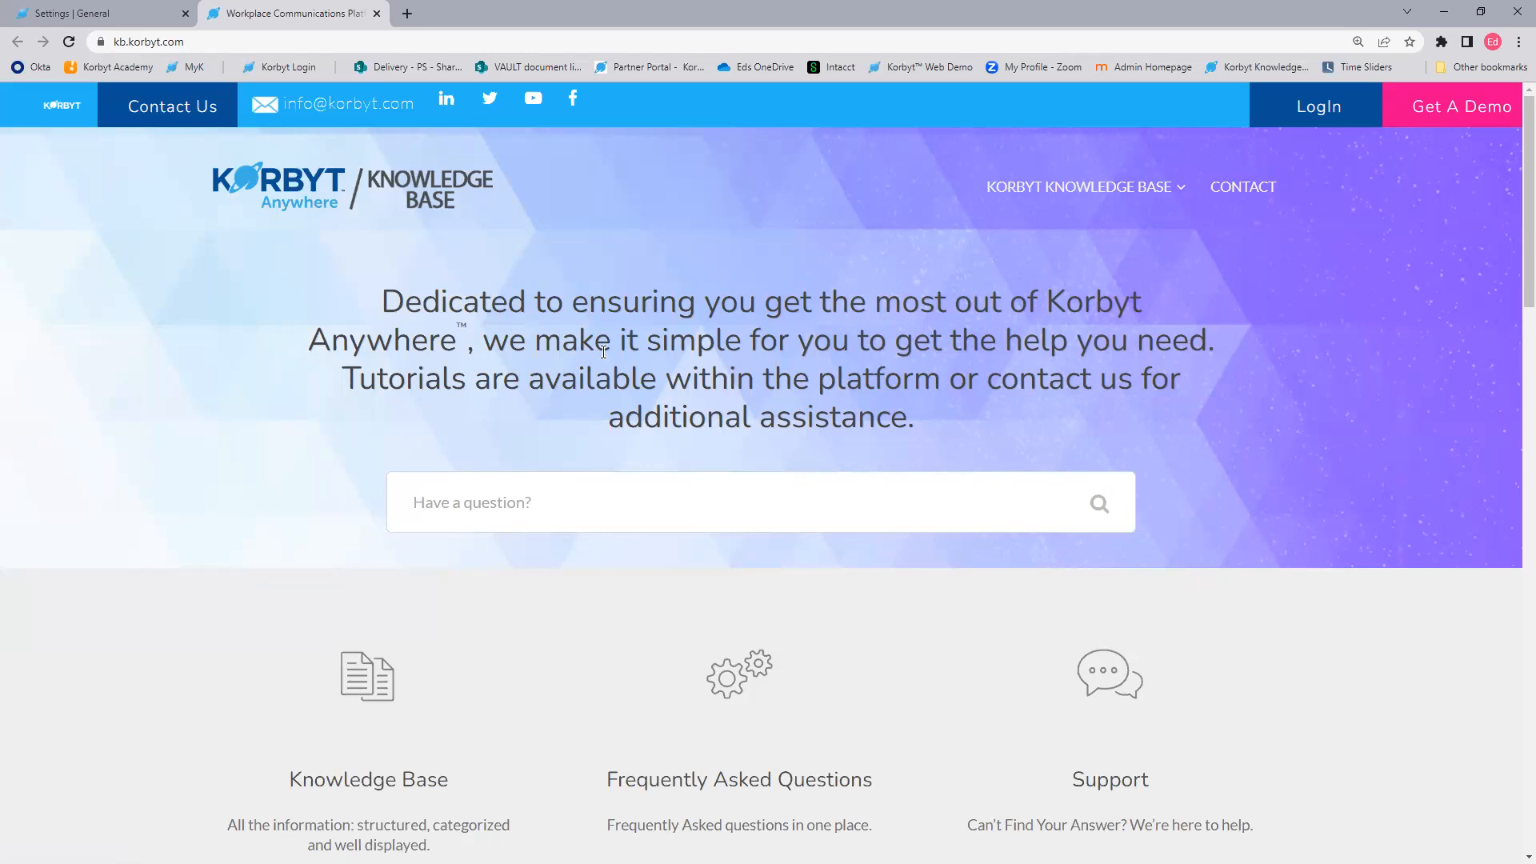
scroll(554, 539, down, 1)
click(522, 433)
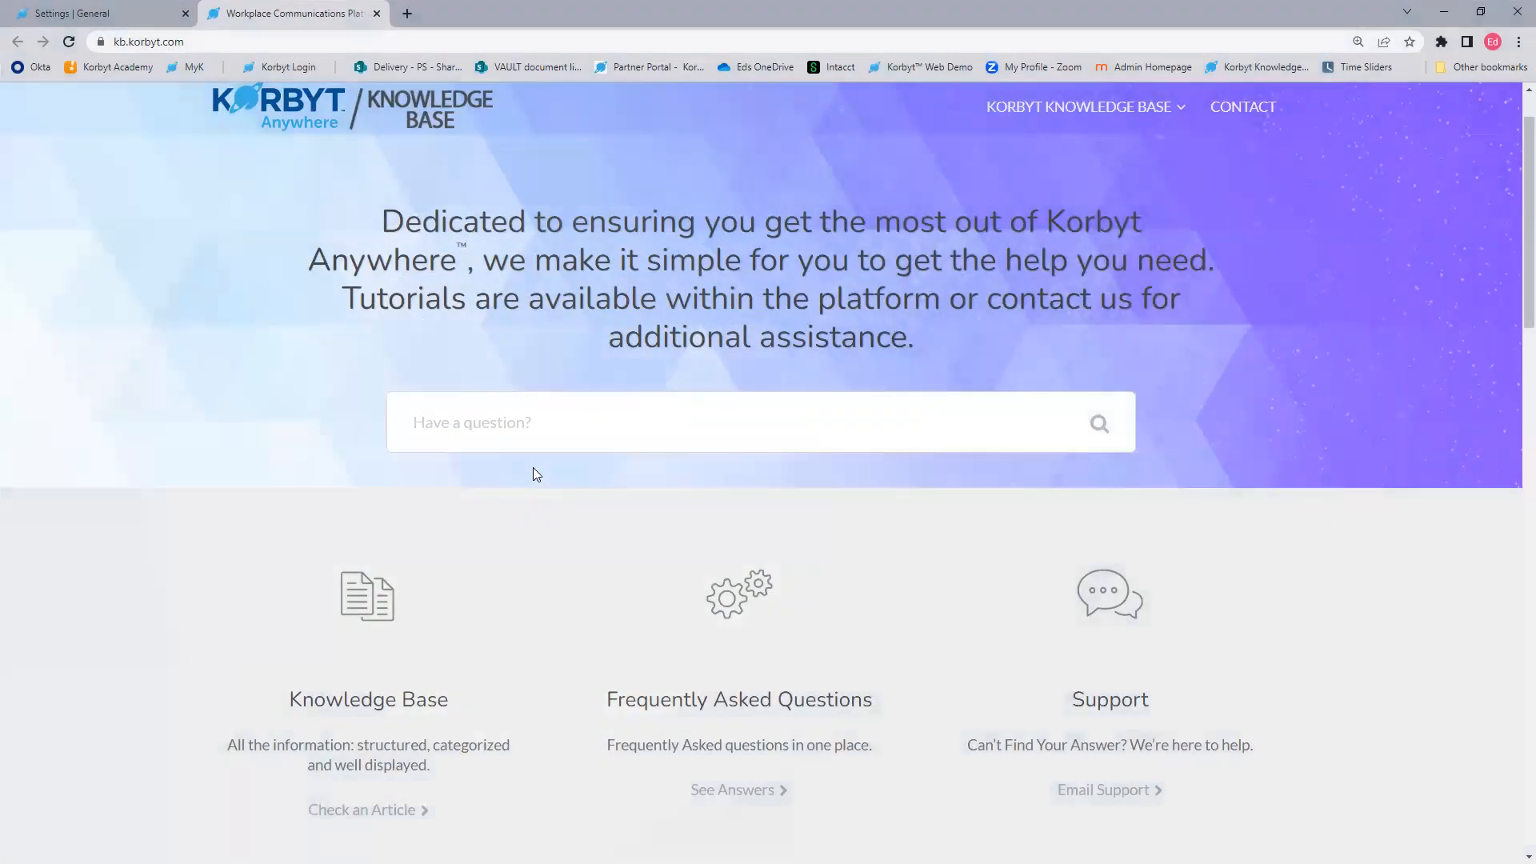
scroll(535, 473, down, 2)
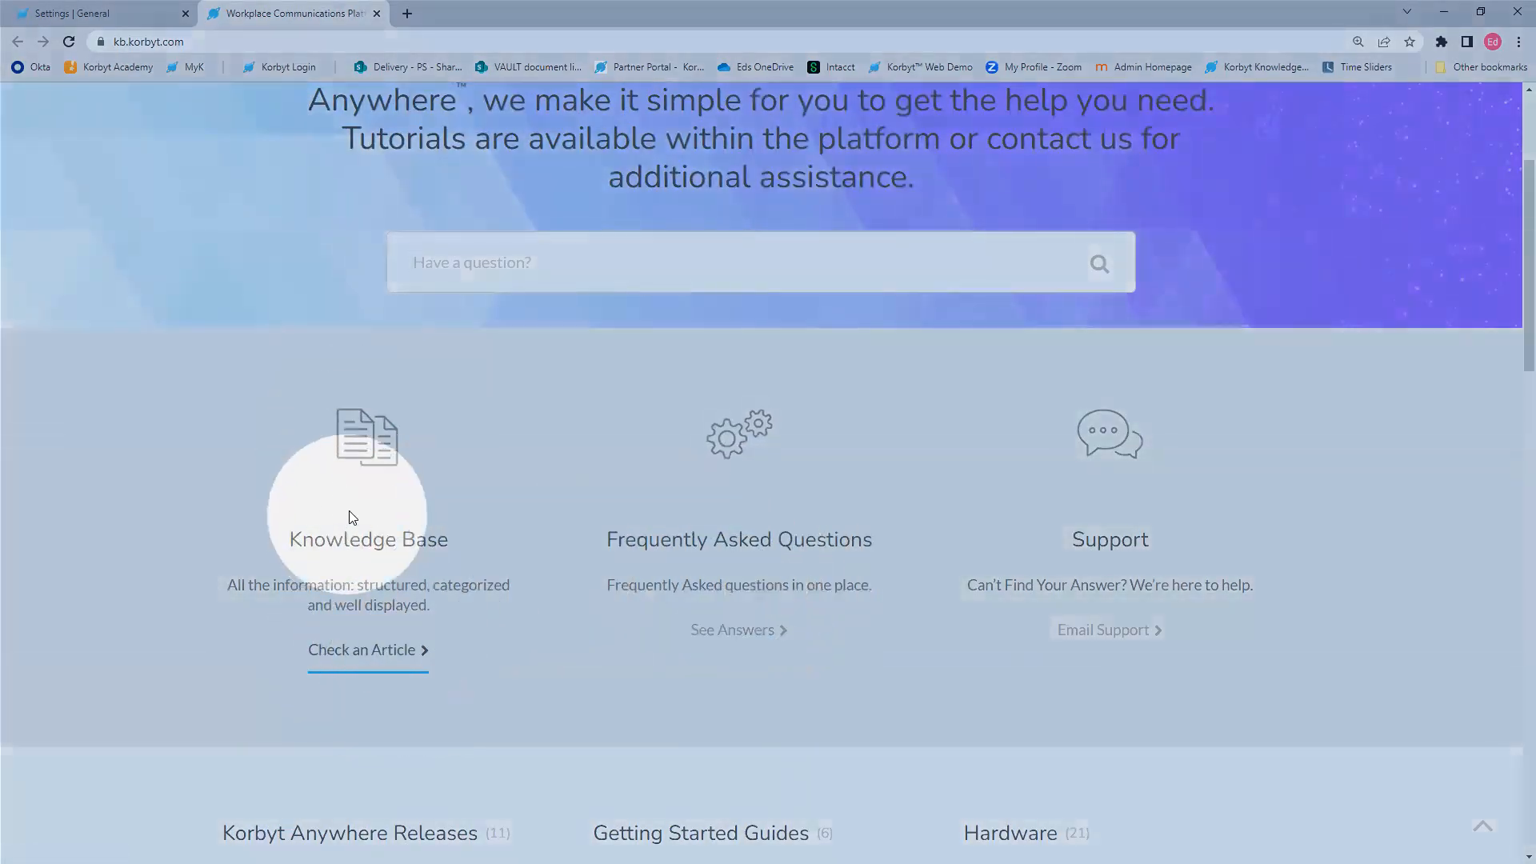
scroll(382, 413, down, 6)
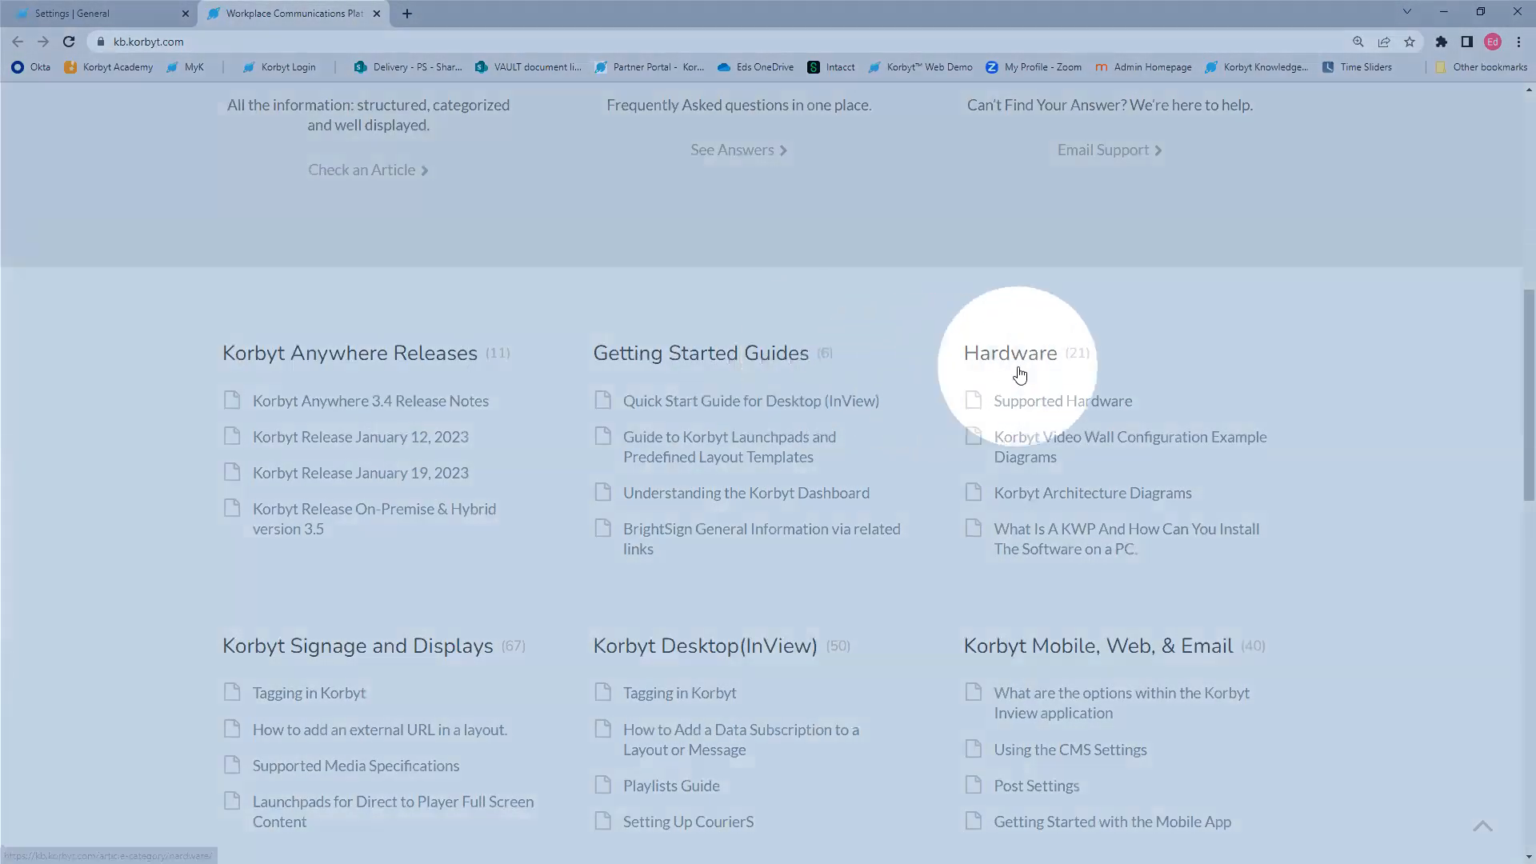
scroll(429, 483, down, 6)
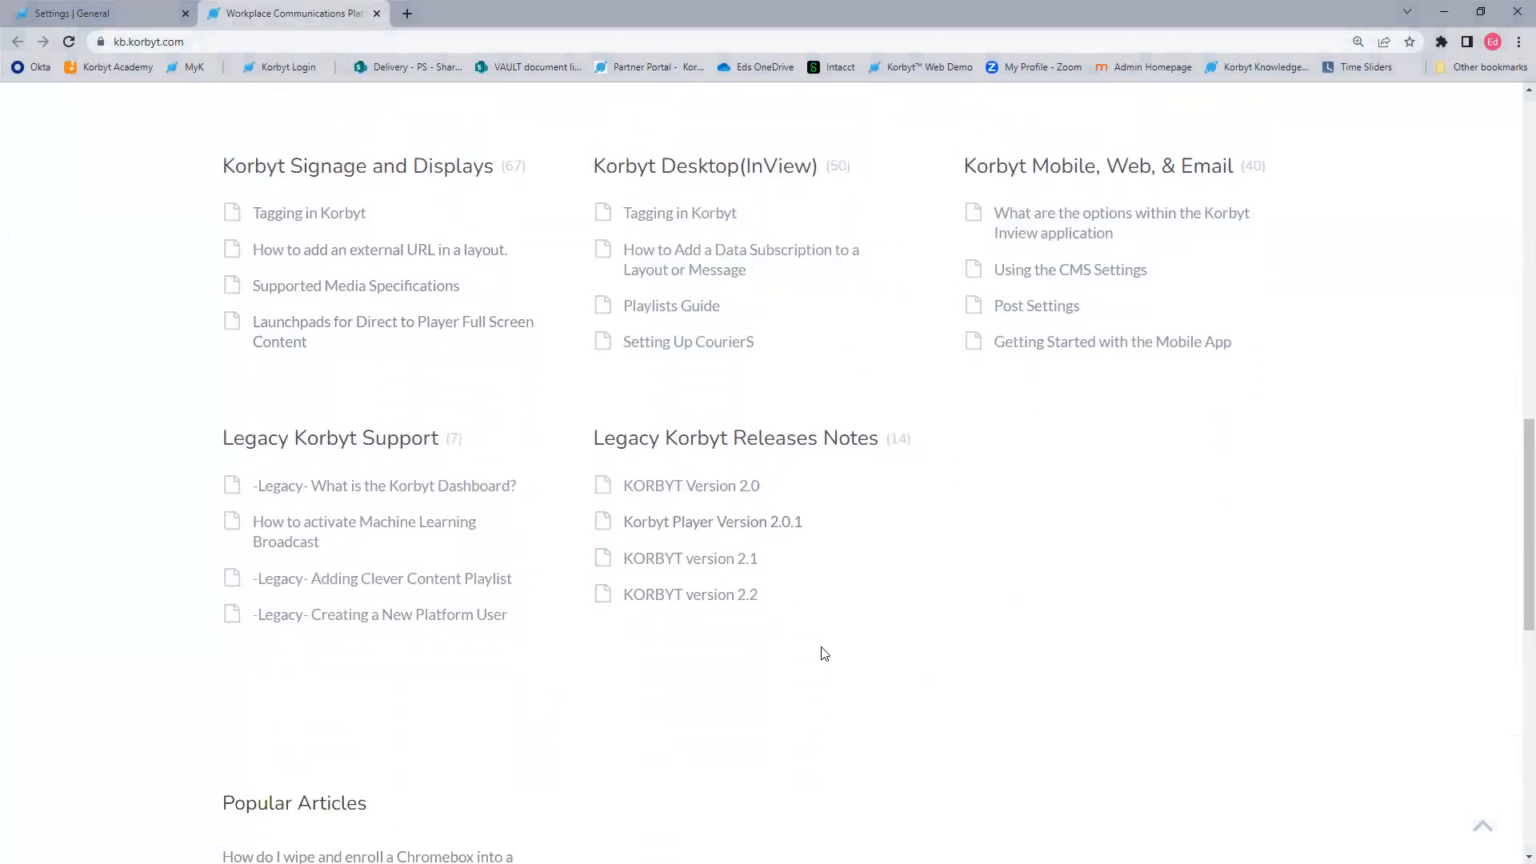
scroll(824, 654, up, 3)
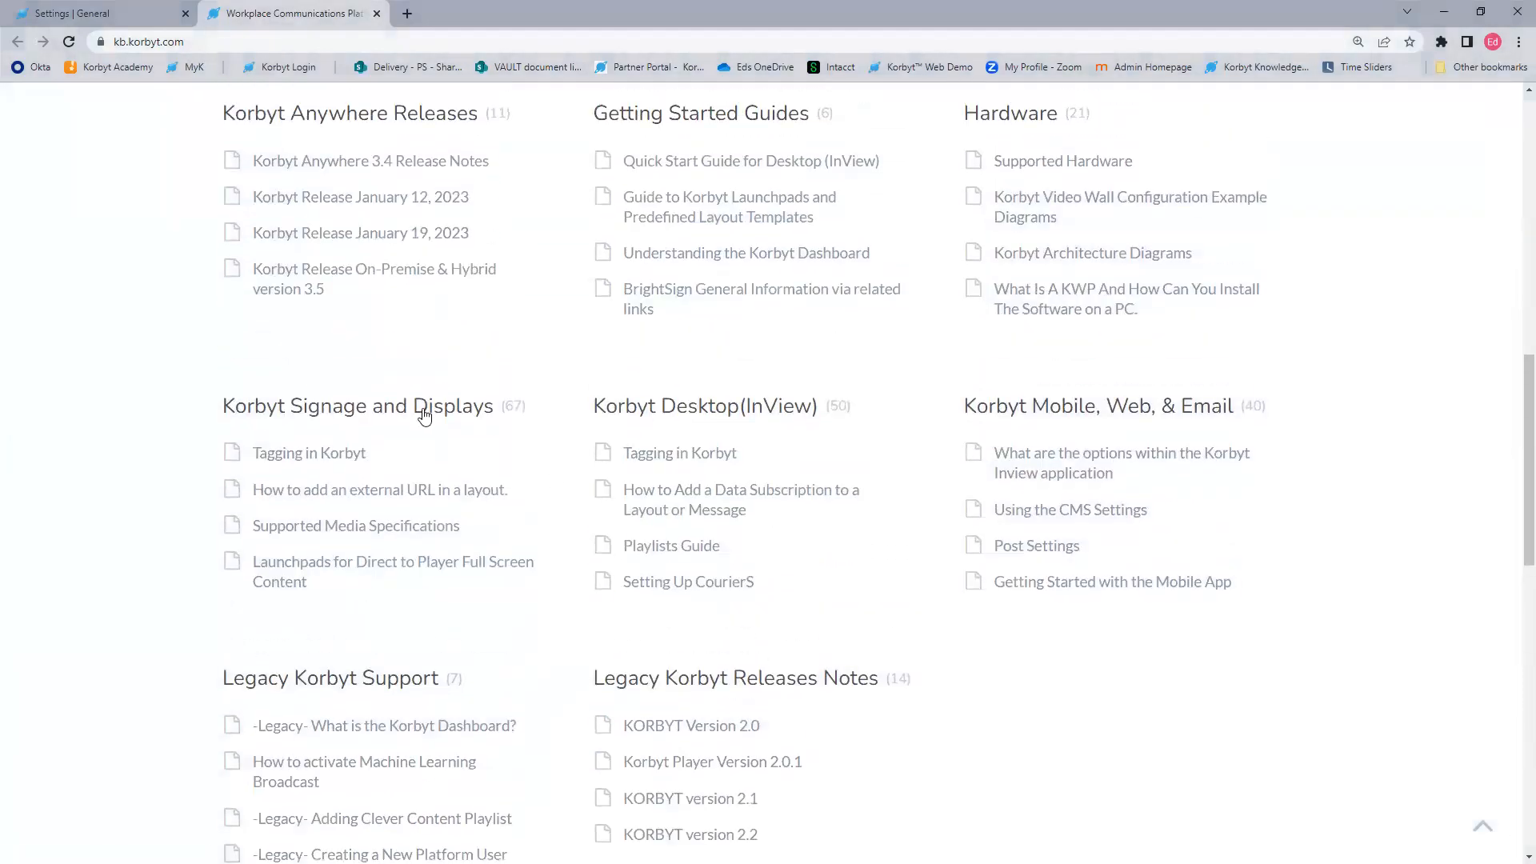
Step: Open the Korbyt Signage and Displays article category and search the knowledge base for "glossary"
click(421, 412)
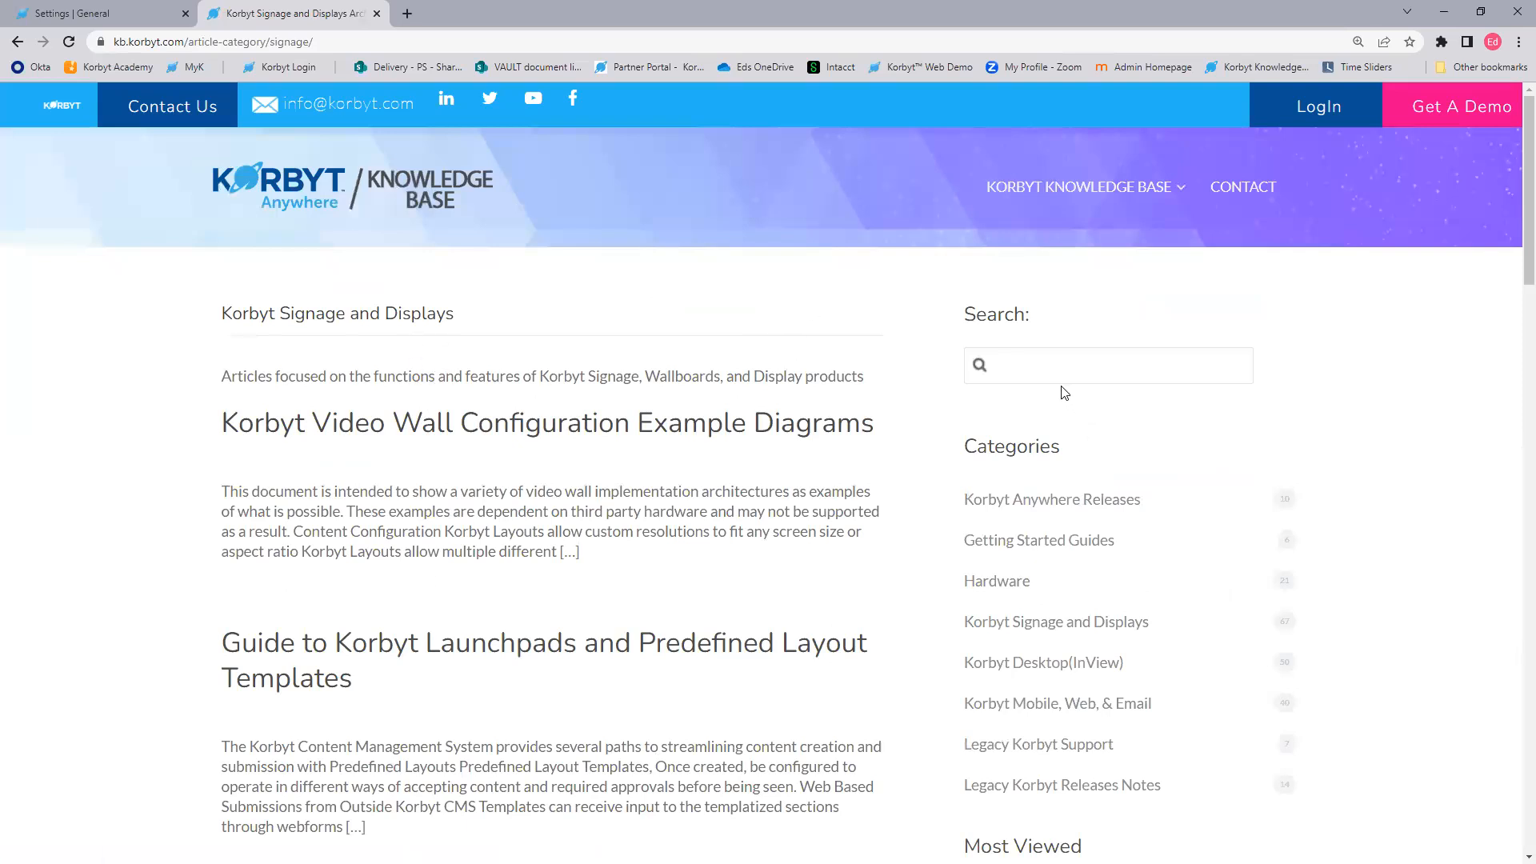
click(1049, 361)
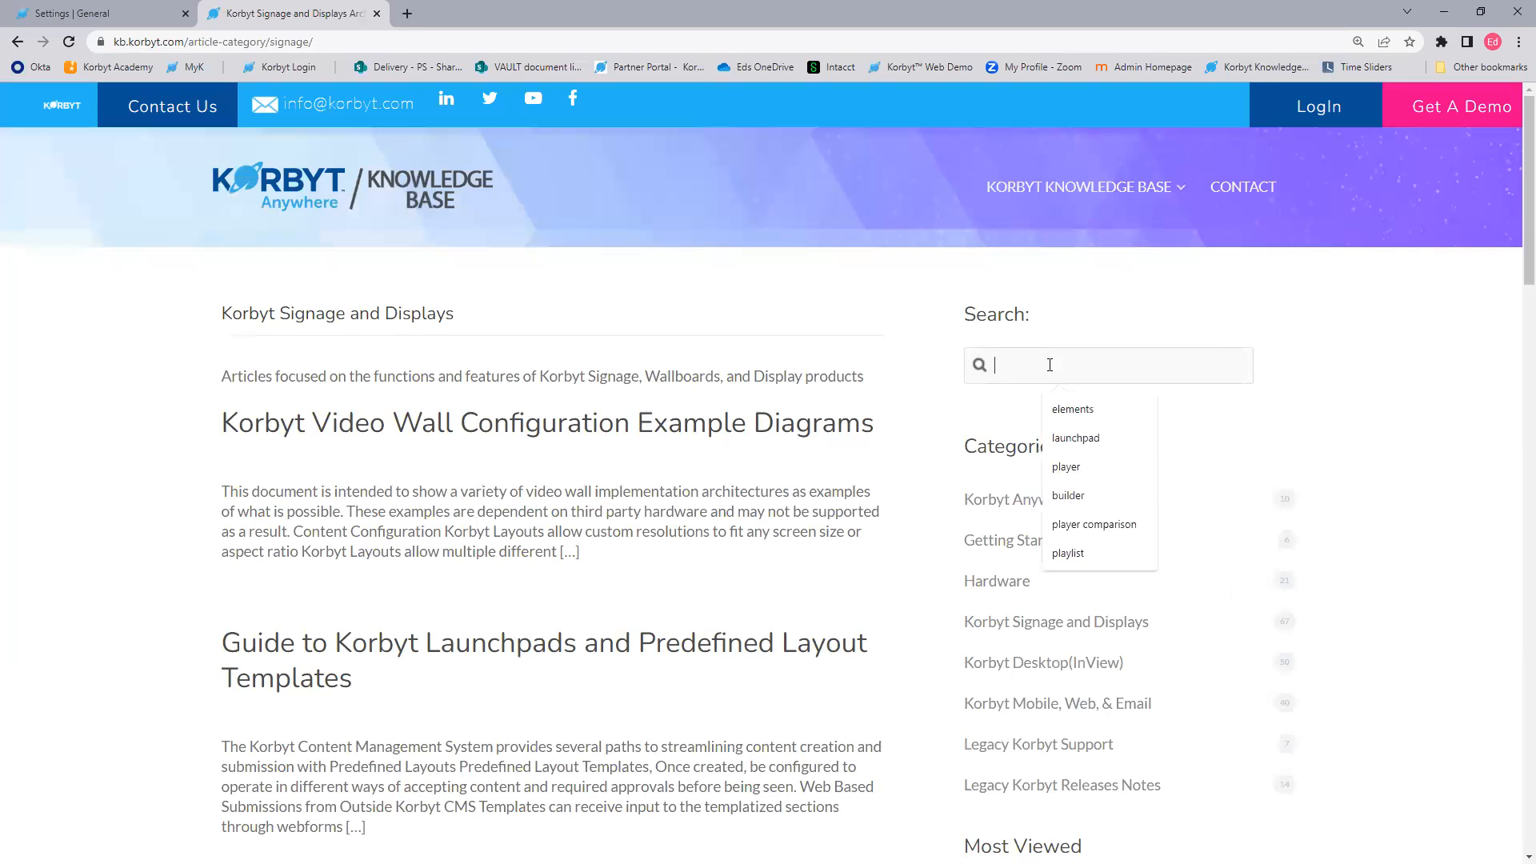
text(glossary)
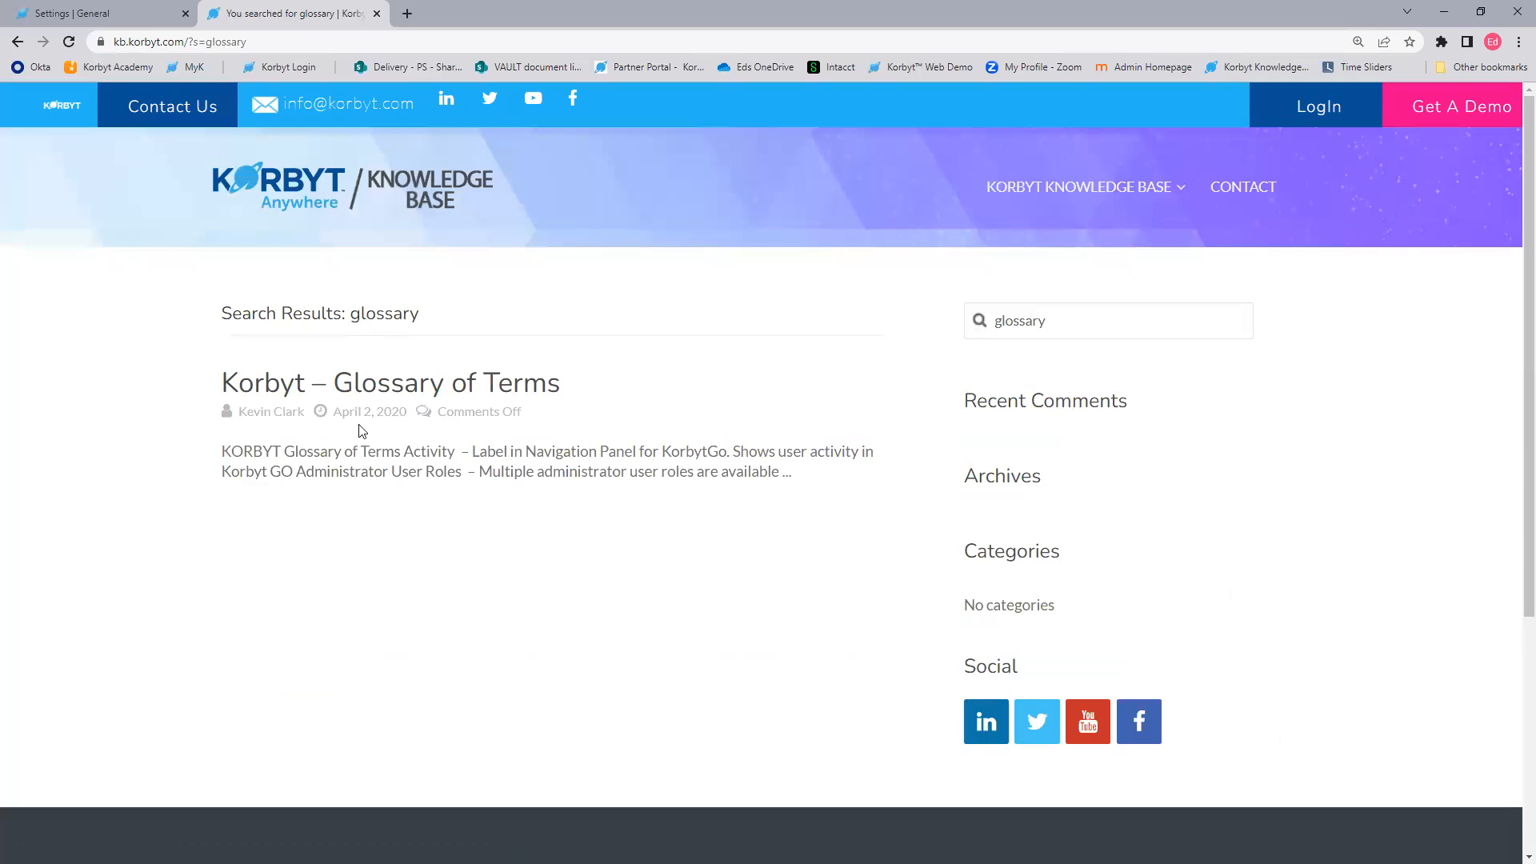
Step: Open the Korbyt – Glossary of Terms article, skim its definitions and return to the knowledge base home page
click(395, 379)
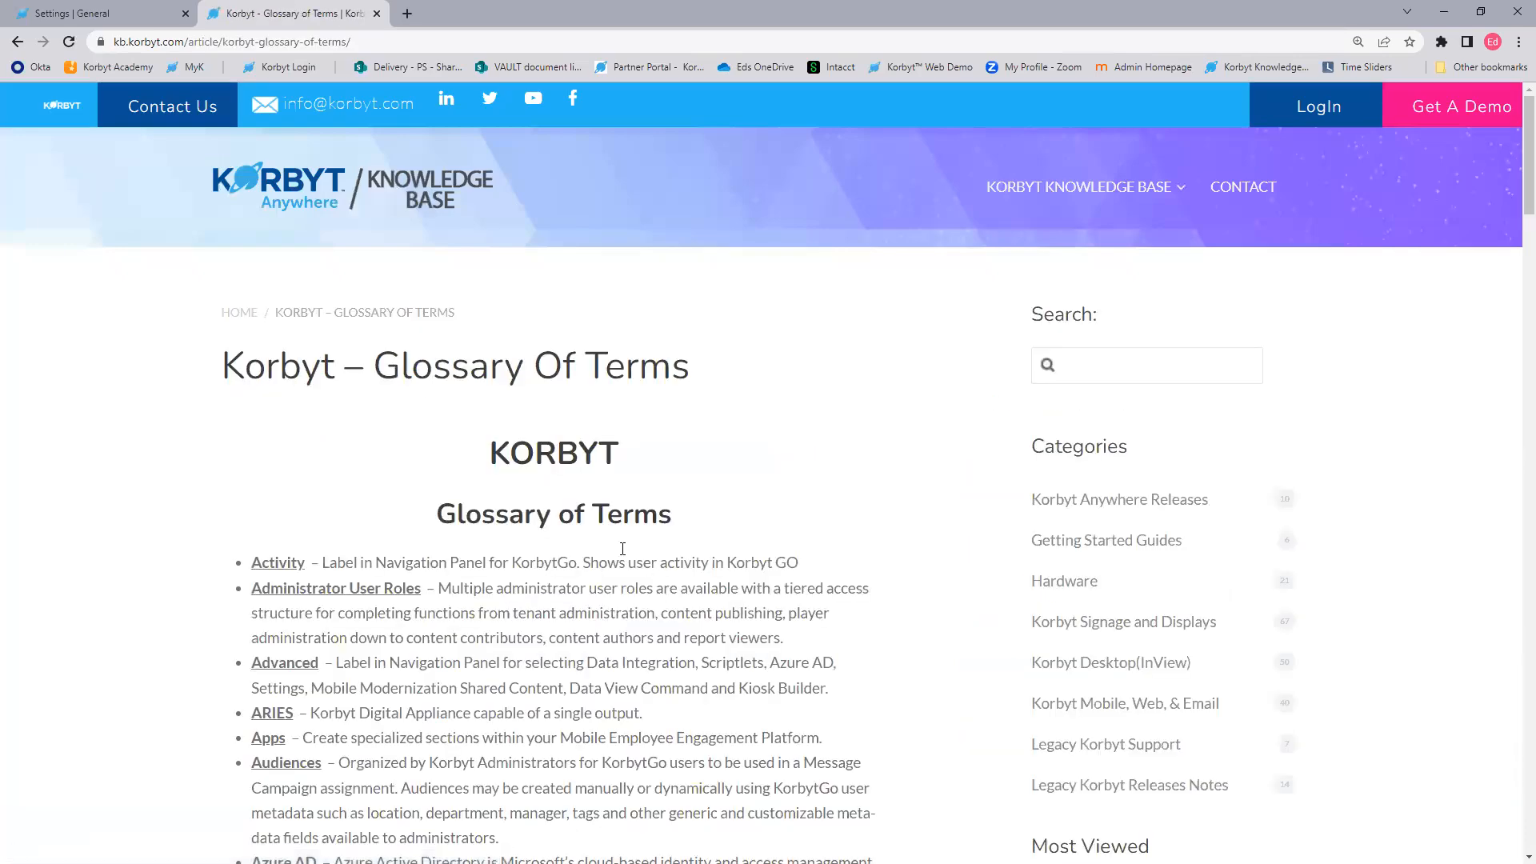
scroll(622, 549, down, 10)
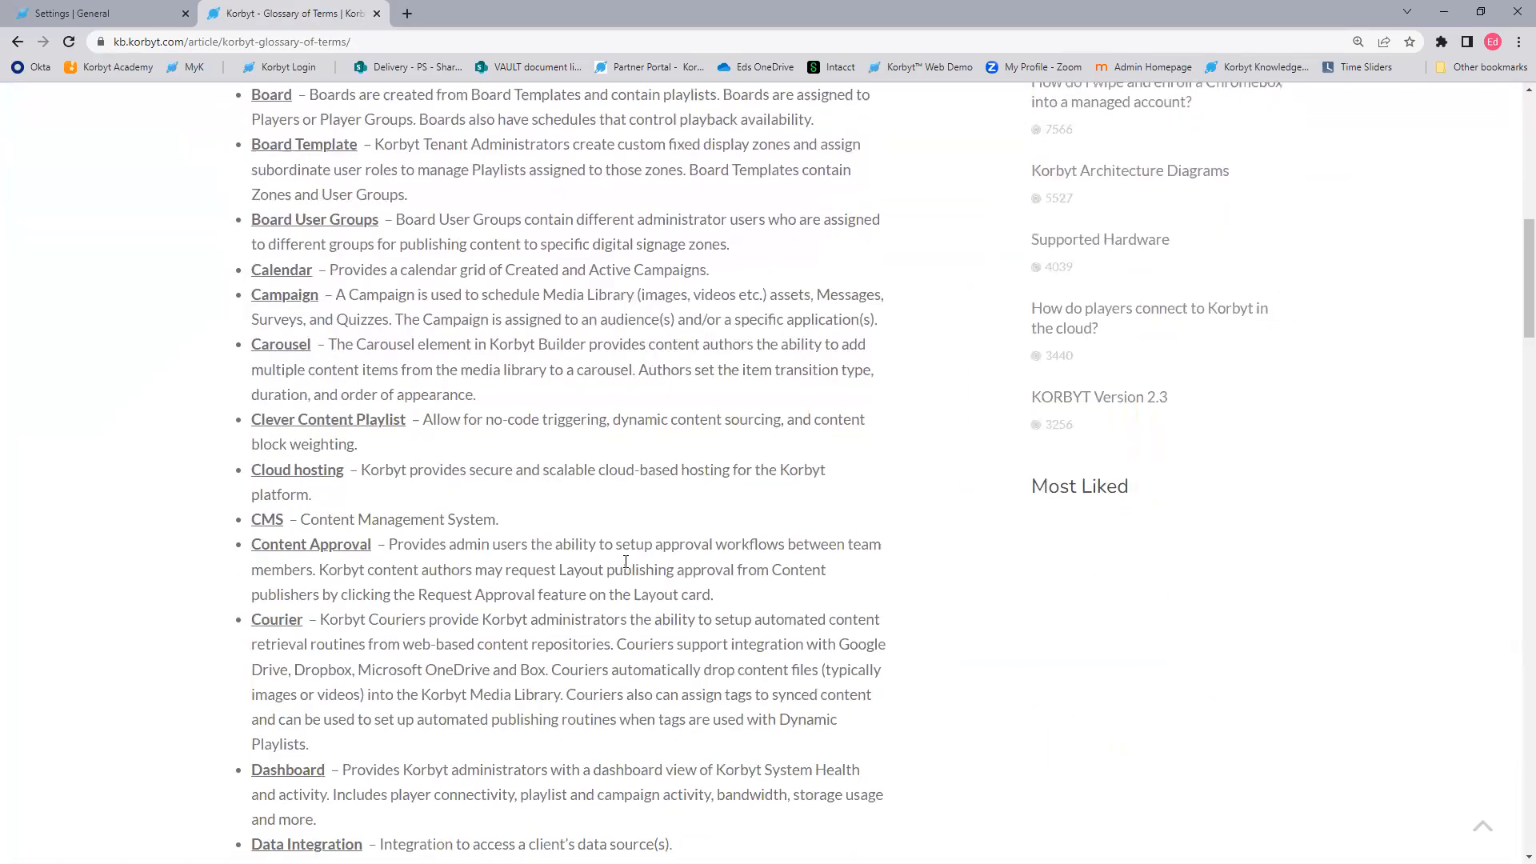
scroll(625, 562, up, 12)
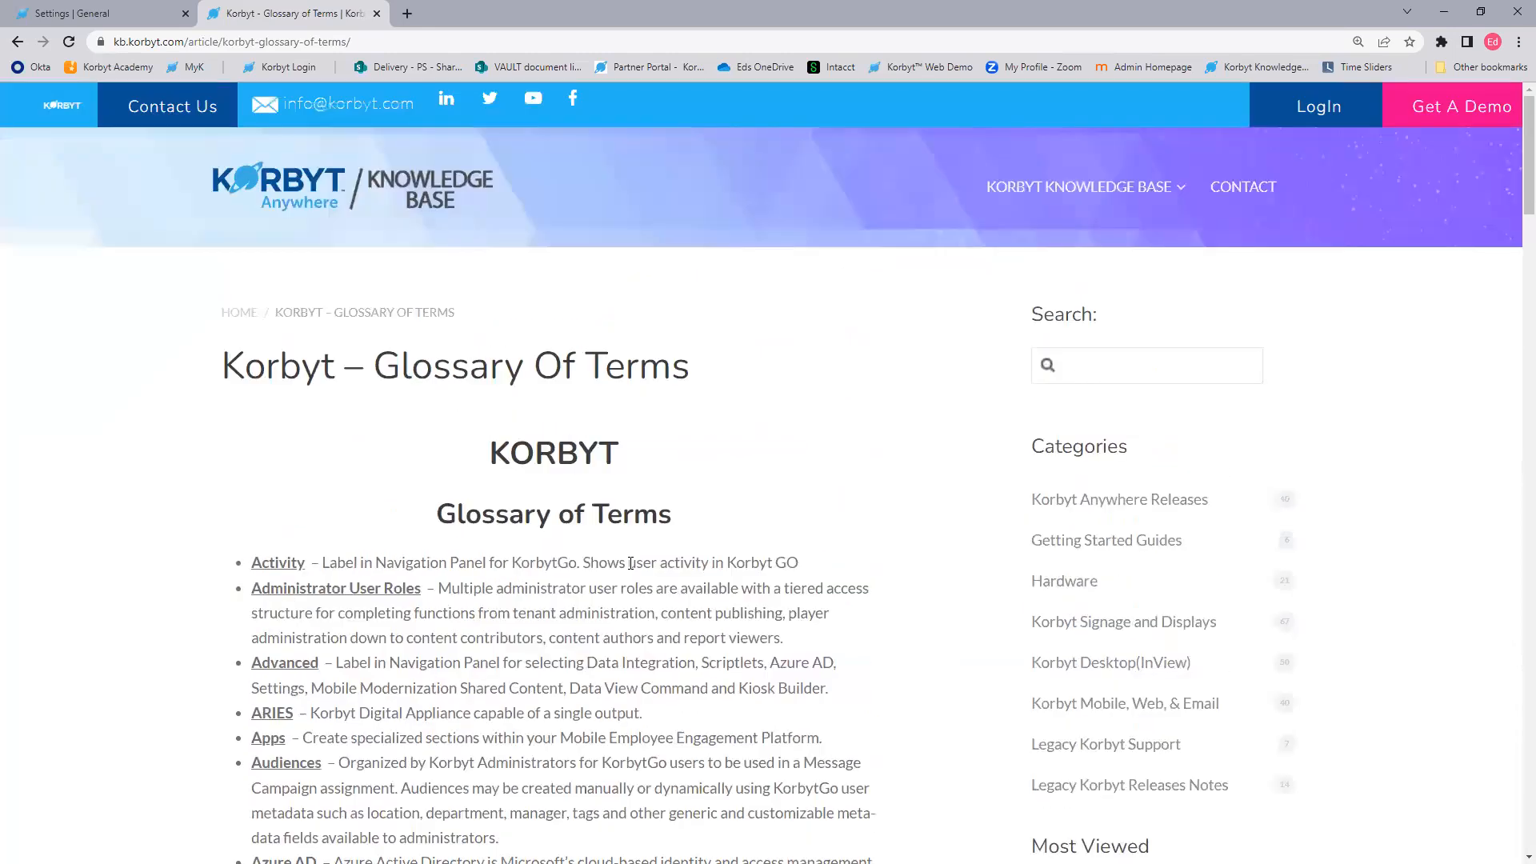
click(276, 200)
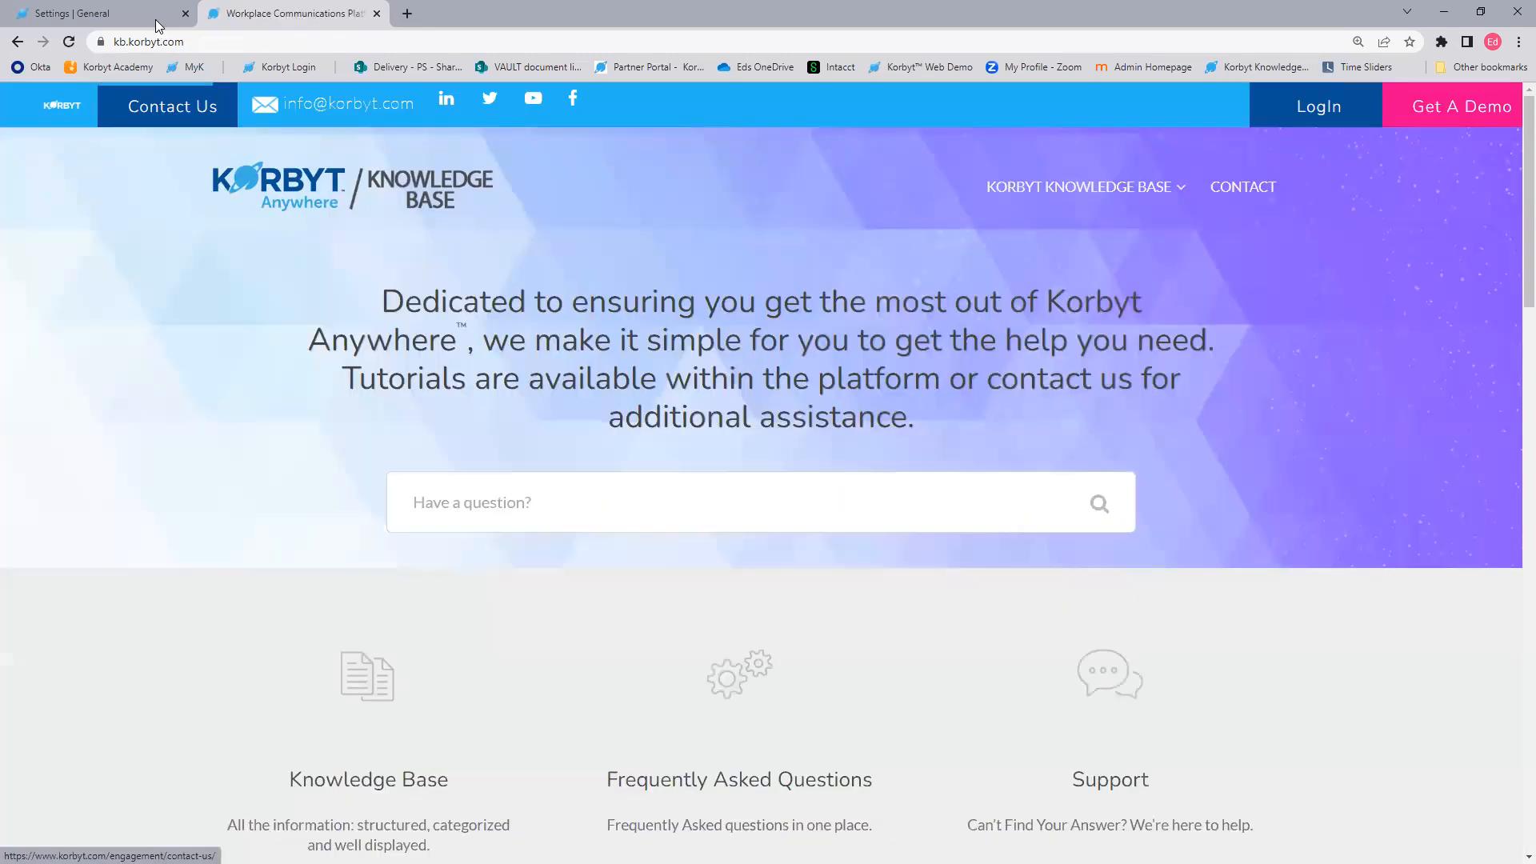
Step: Switch back to the Korbyt Anywhere CMS and open the My Profile page from the account options
click(157, 25)
click(1427, 127)
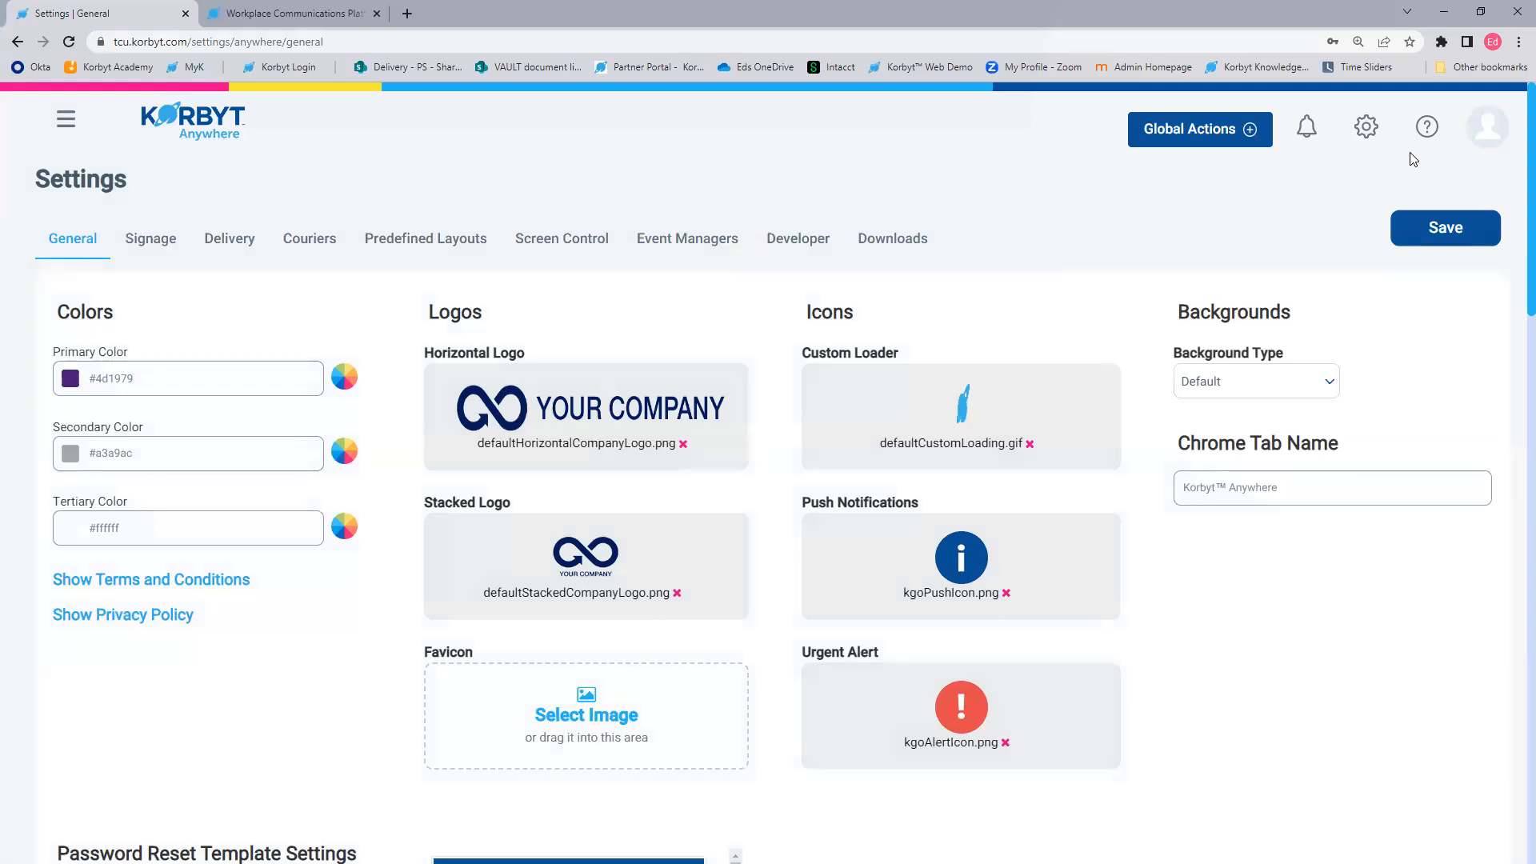
click(1479, 147)
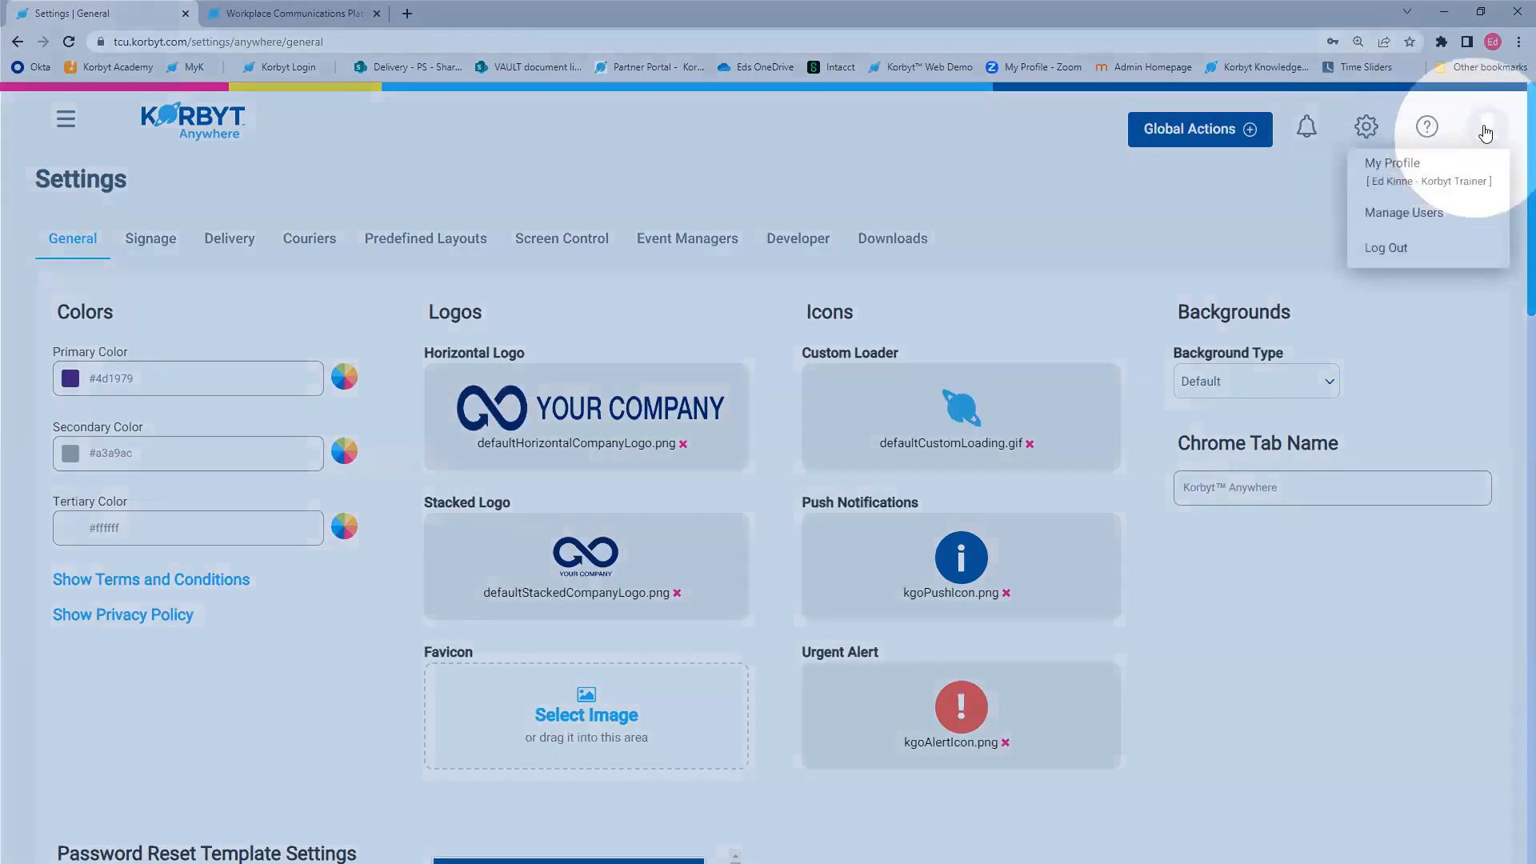
click(1432, 182)
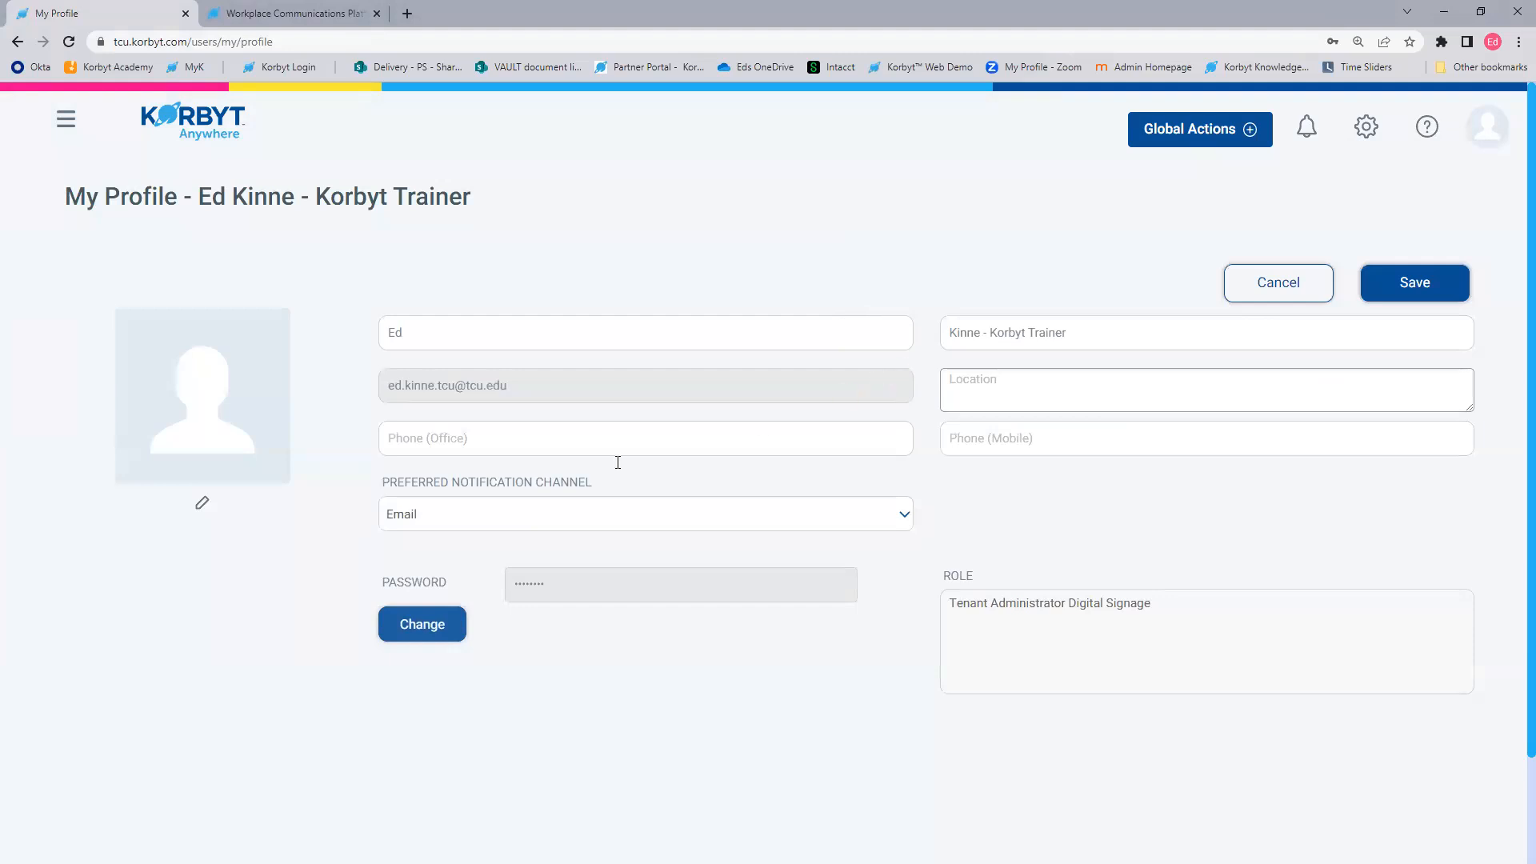
Step: Expand the short first name in the profile to its full form and save the profile
click(508, 333)
text(ward)
key(Down)
key(Return)
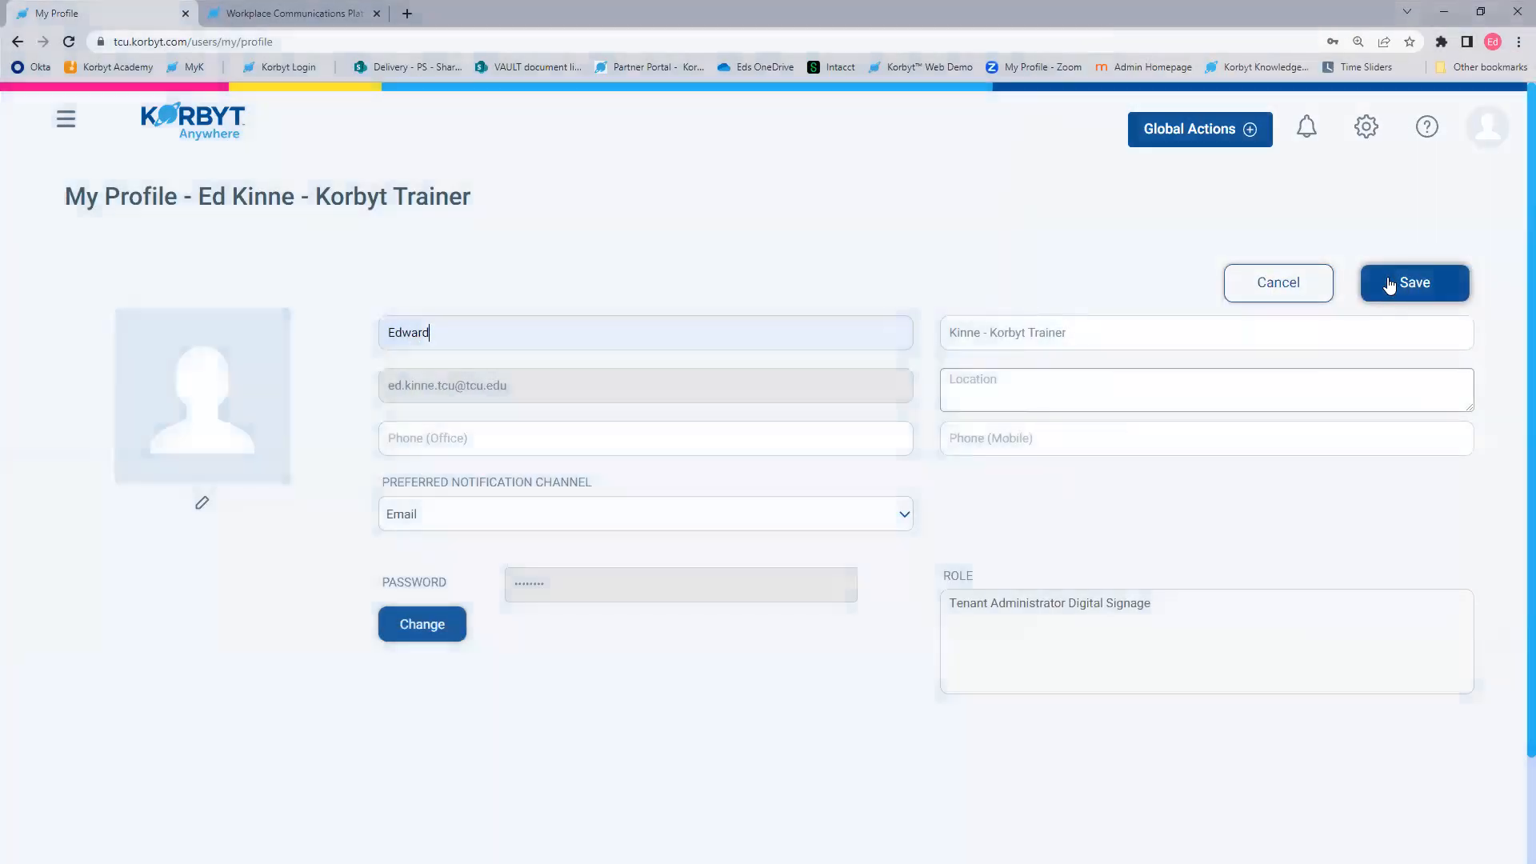
click(1408, 289)
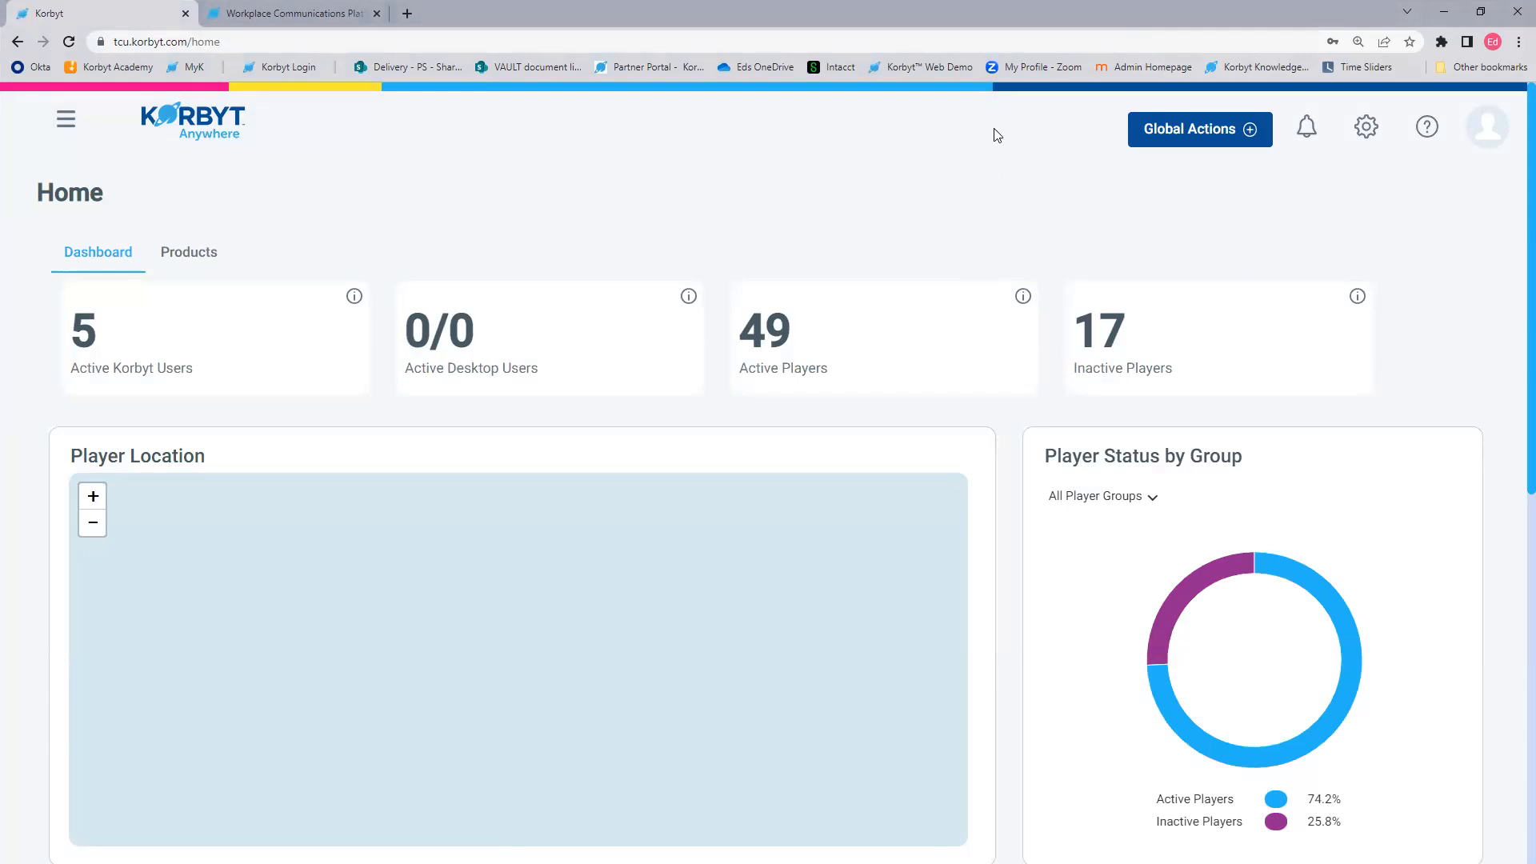
Step: Open Manage Users from the account options, review the user list and return to the Home dashboard
click(1488, 131)
mouse_move(1494, 136)
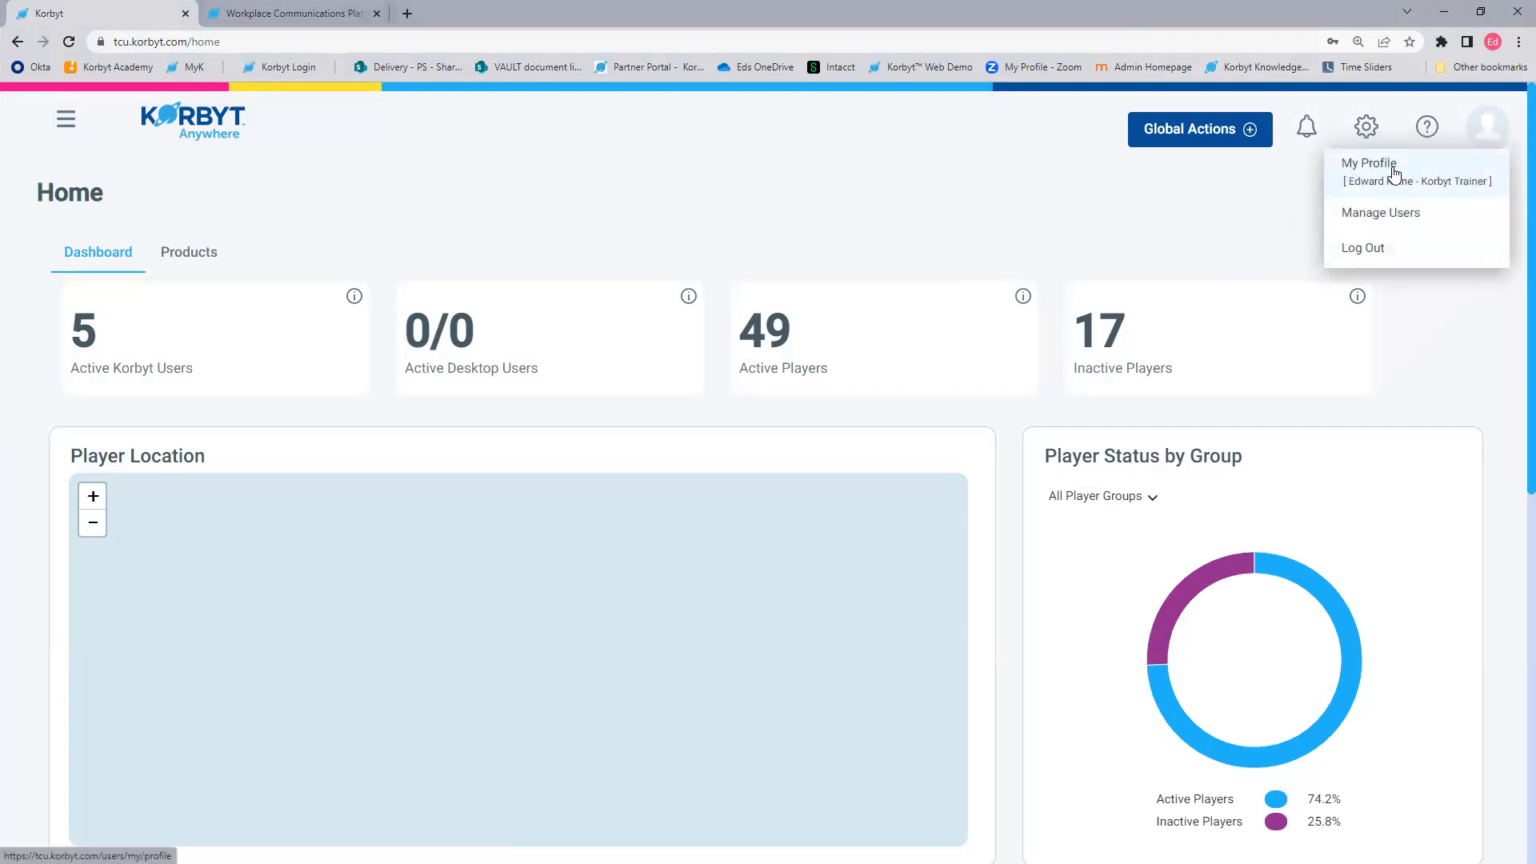
click(1398, 218)
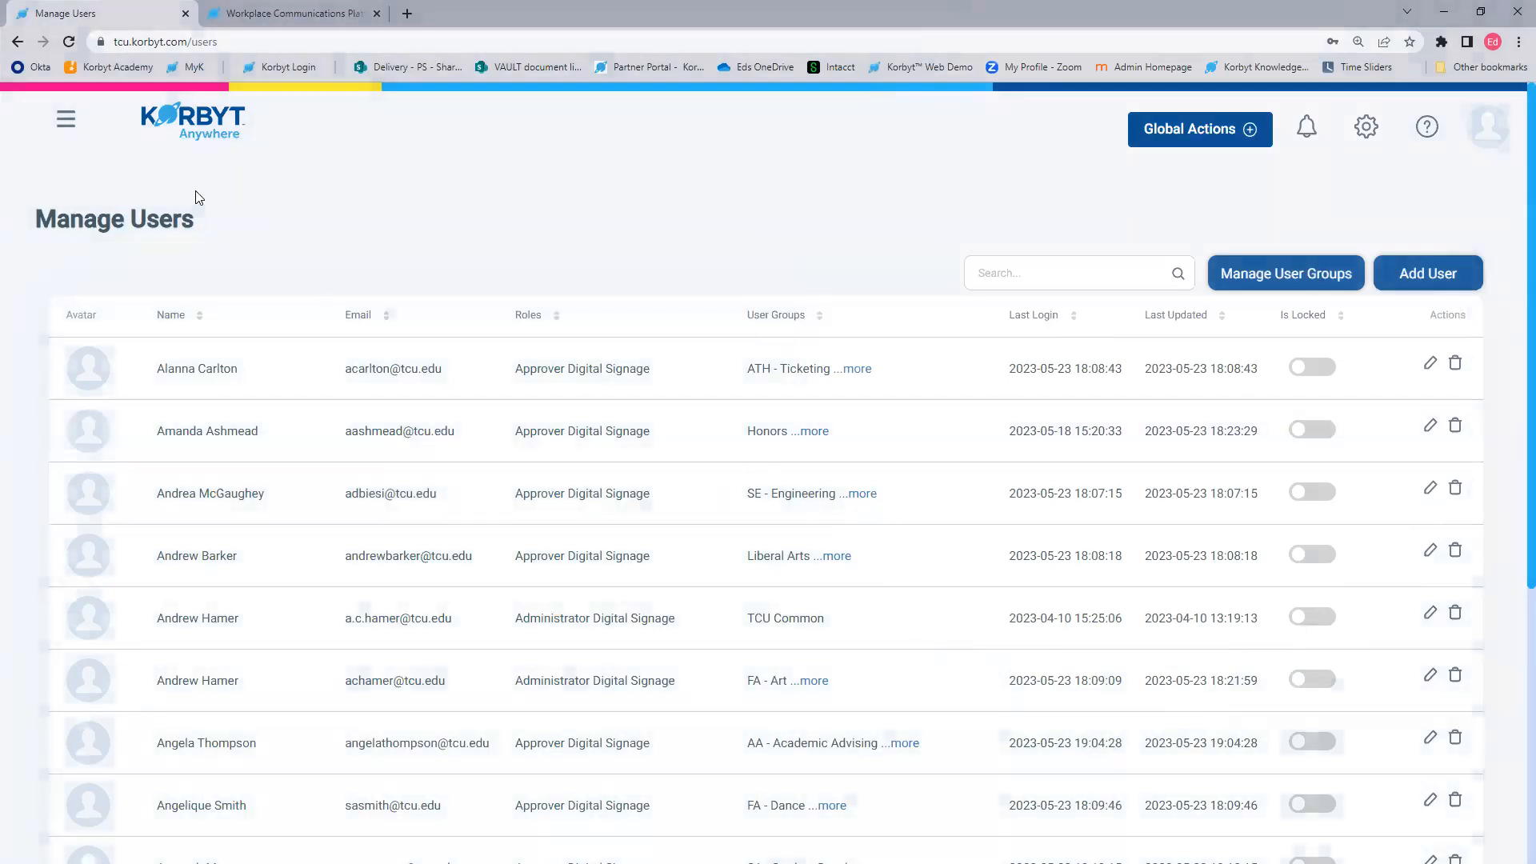
click(16, 44)
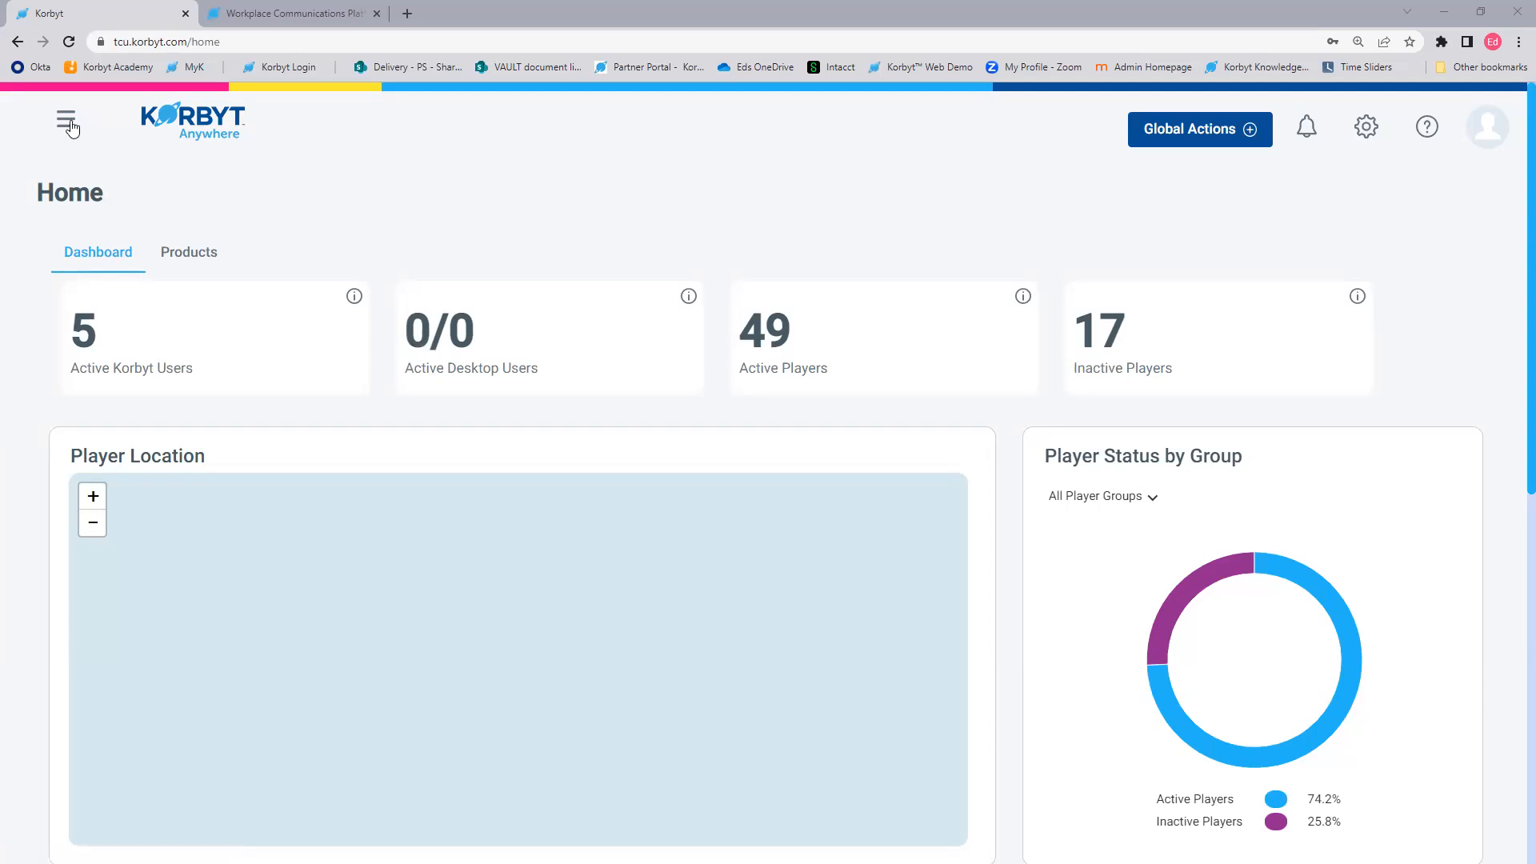
Step: Open the Media Manager from the Content section of the main navigation
key(ctrl)
key(ctrl)
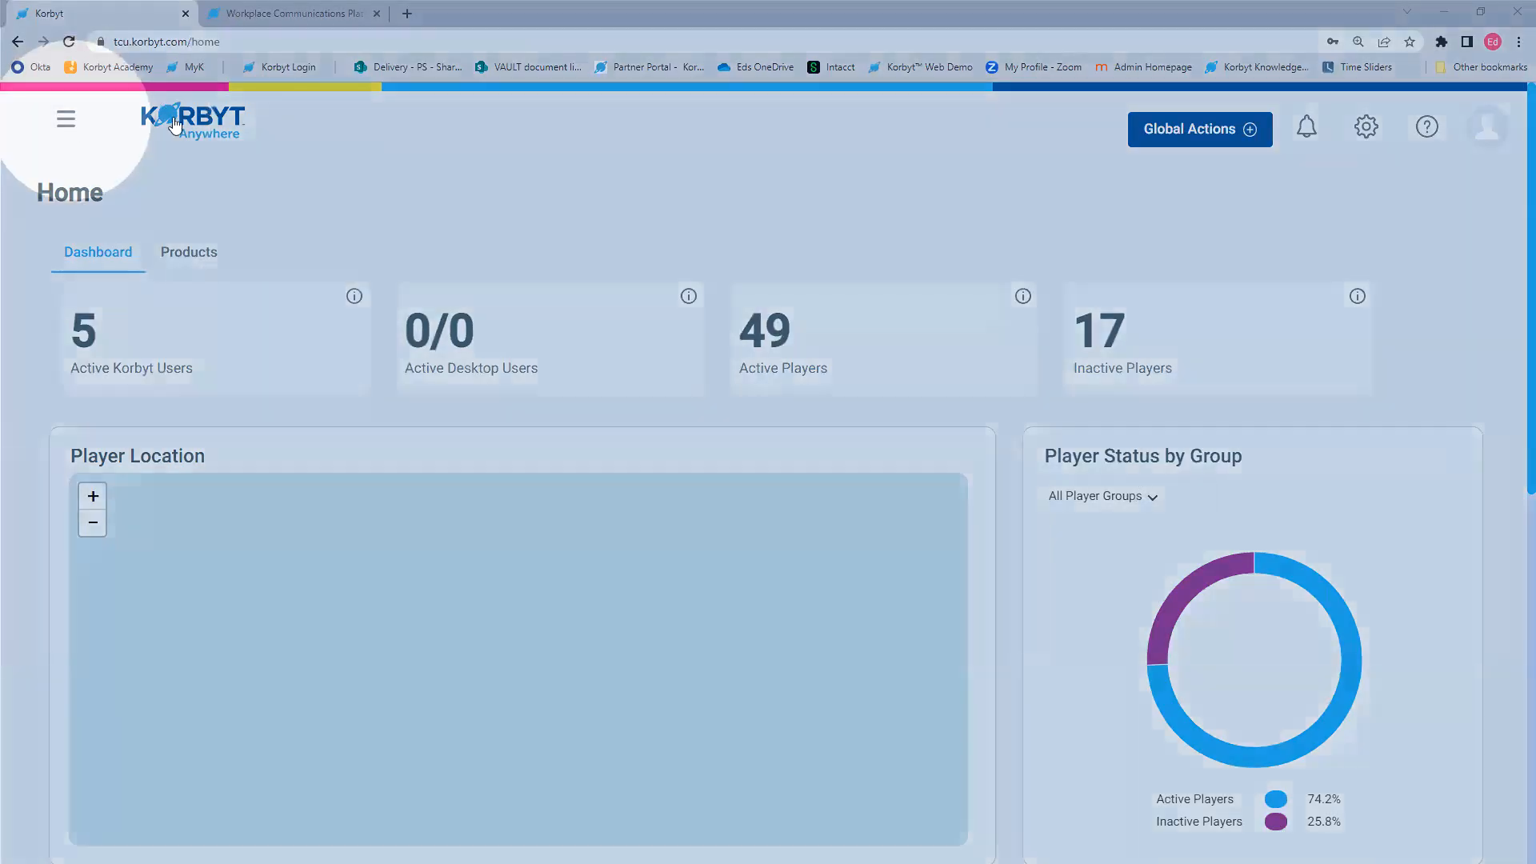
click(66, 126)
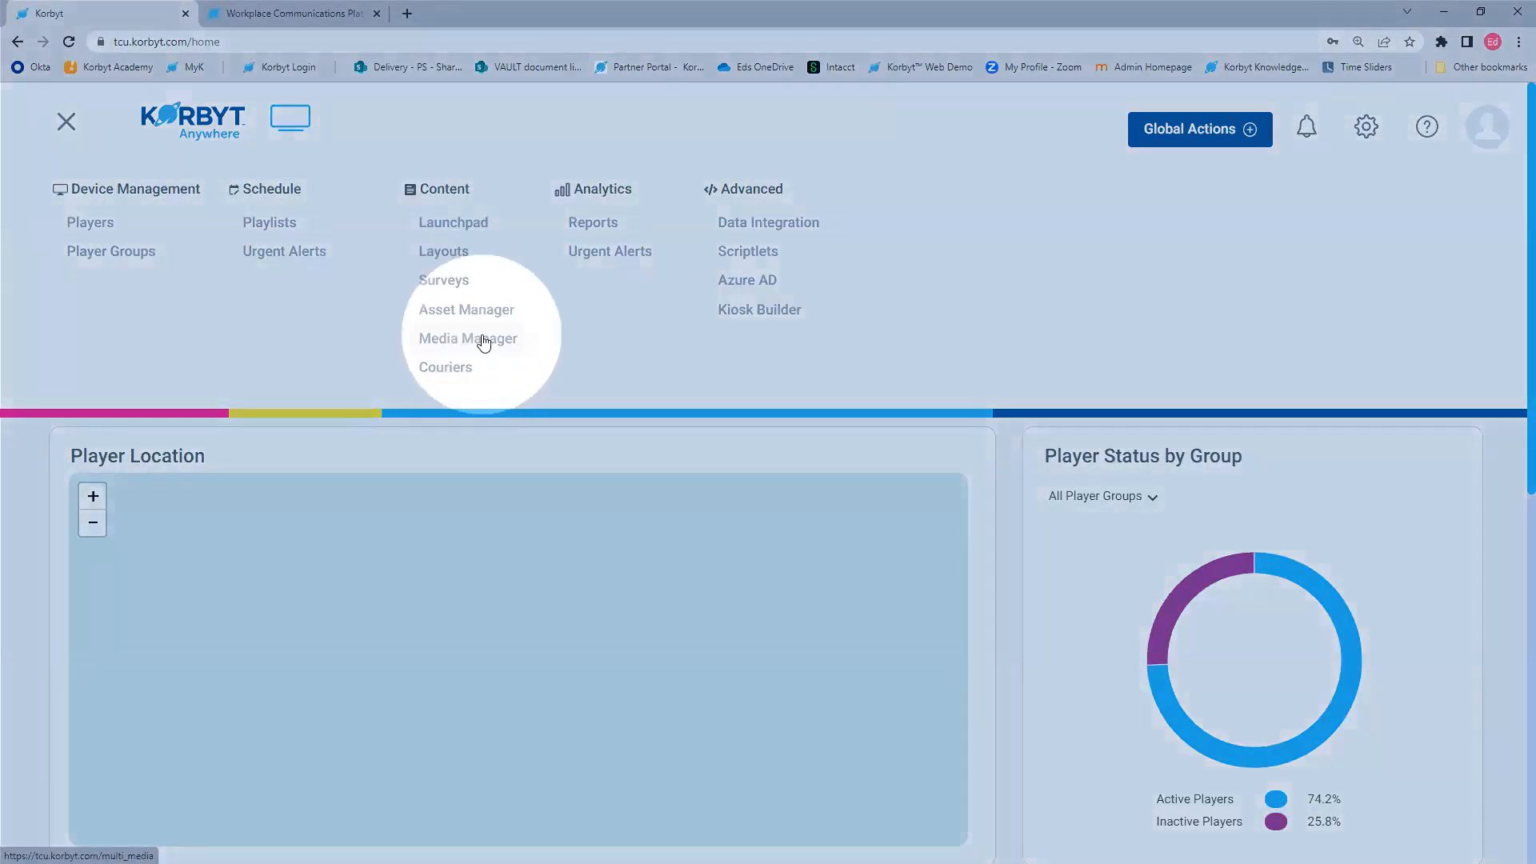
click(484, 339)
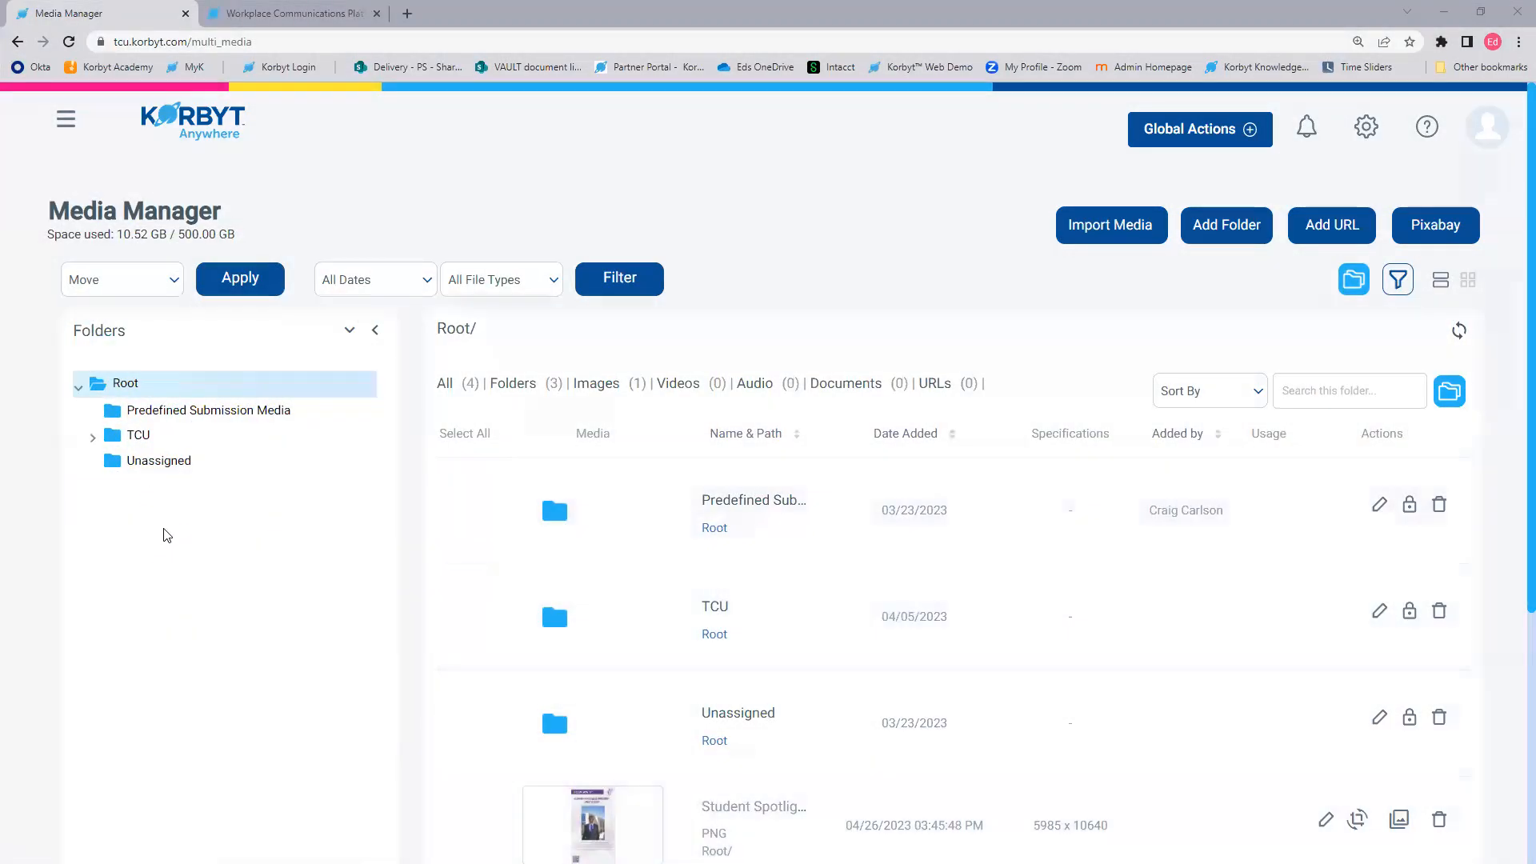
Step: Expand the TCU media folder, look through its department subfolders and collapse it again
click(93, 438)
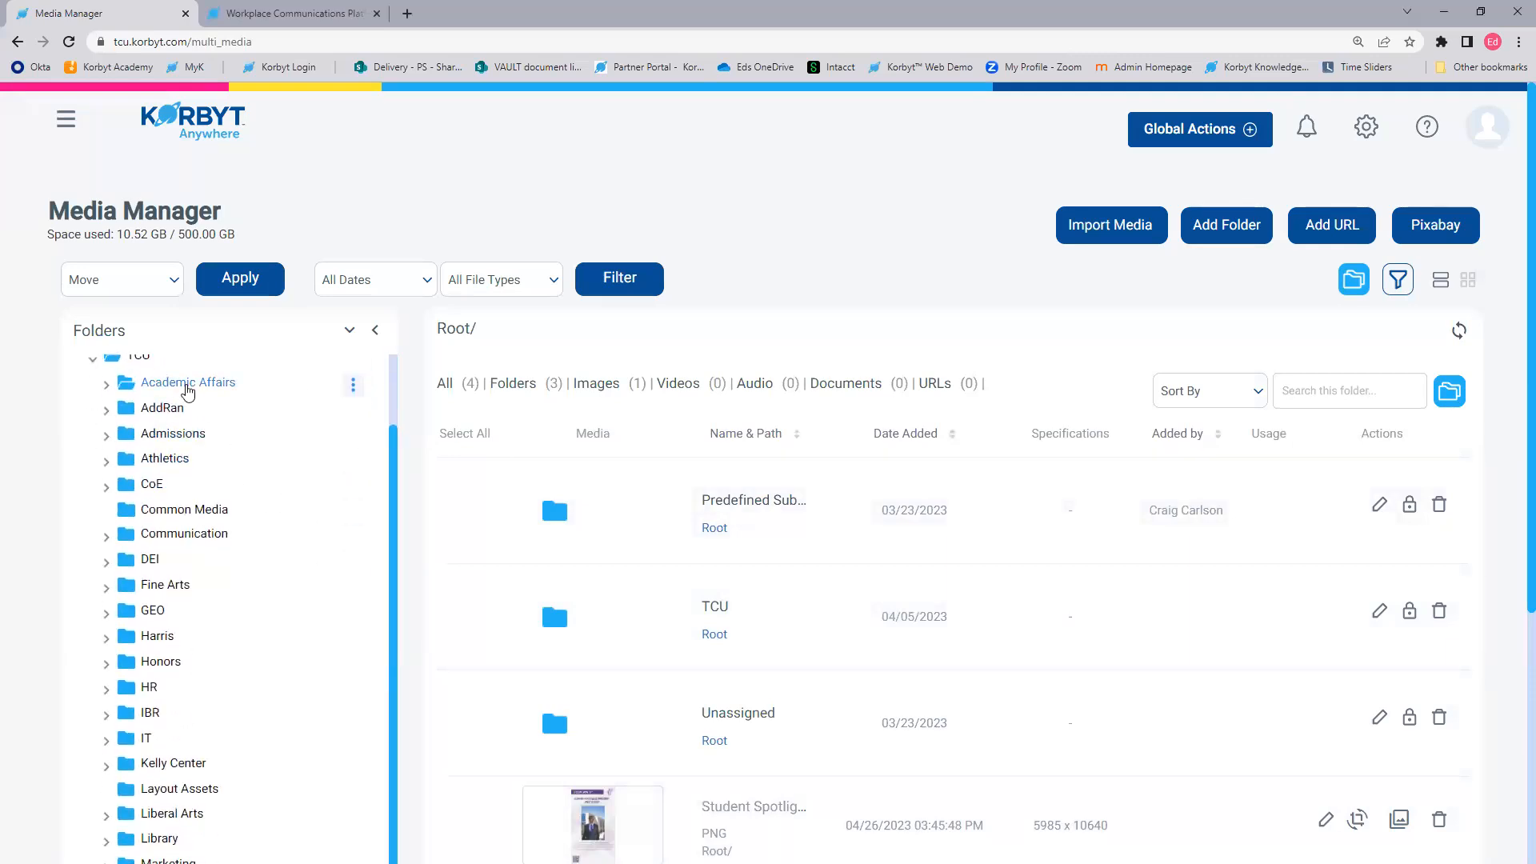
key(ctrl)
key(ctrl)
scroll(184, 394, down, 1)
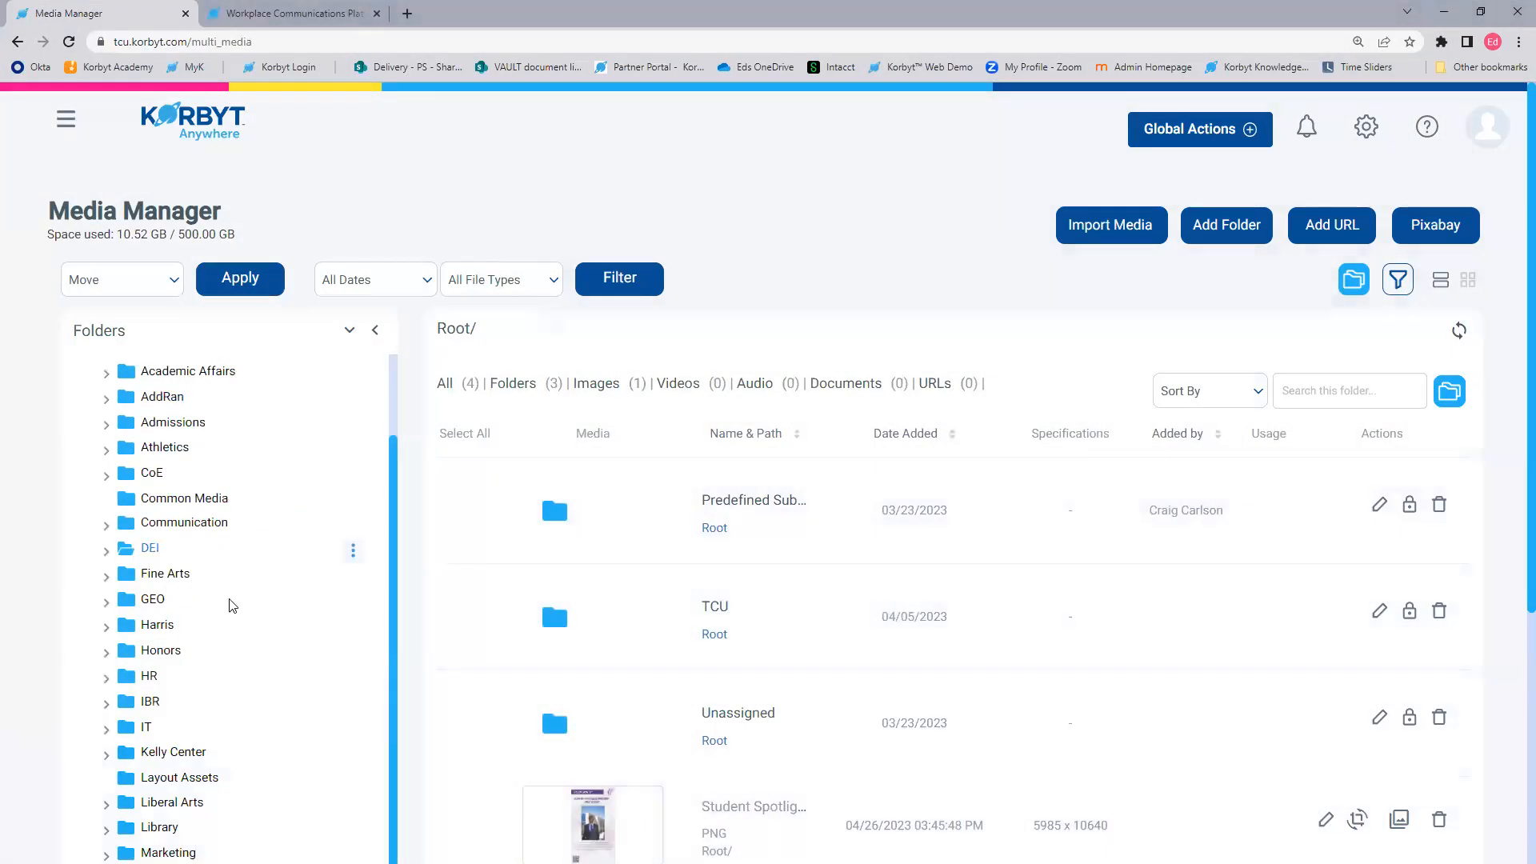
scroll(200, 744, down, 4)
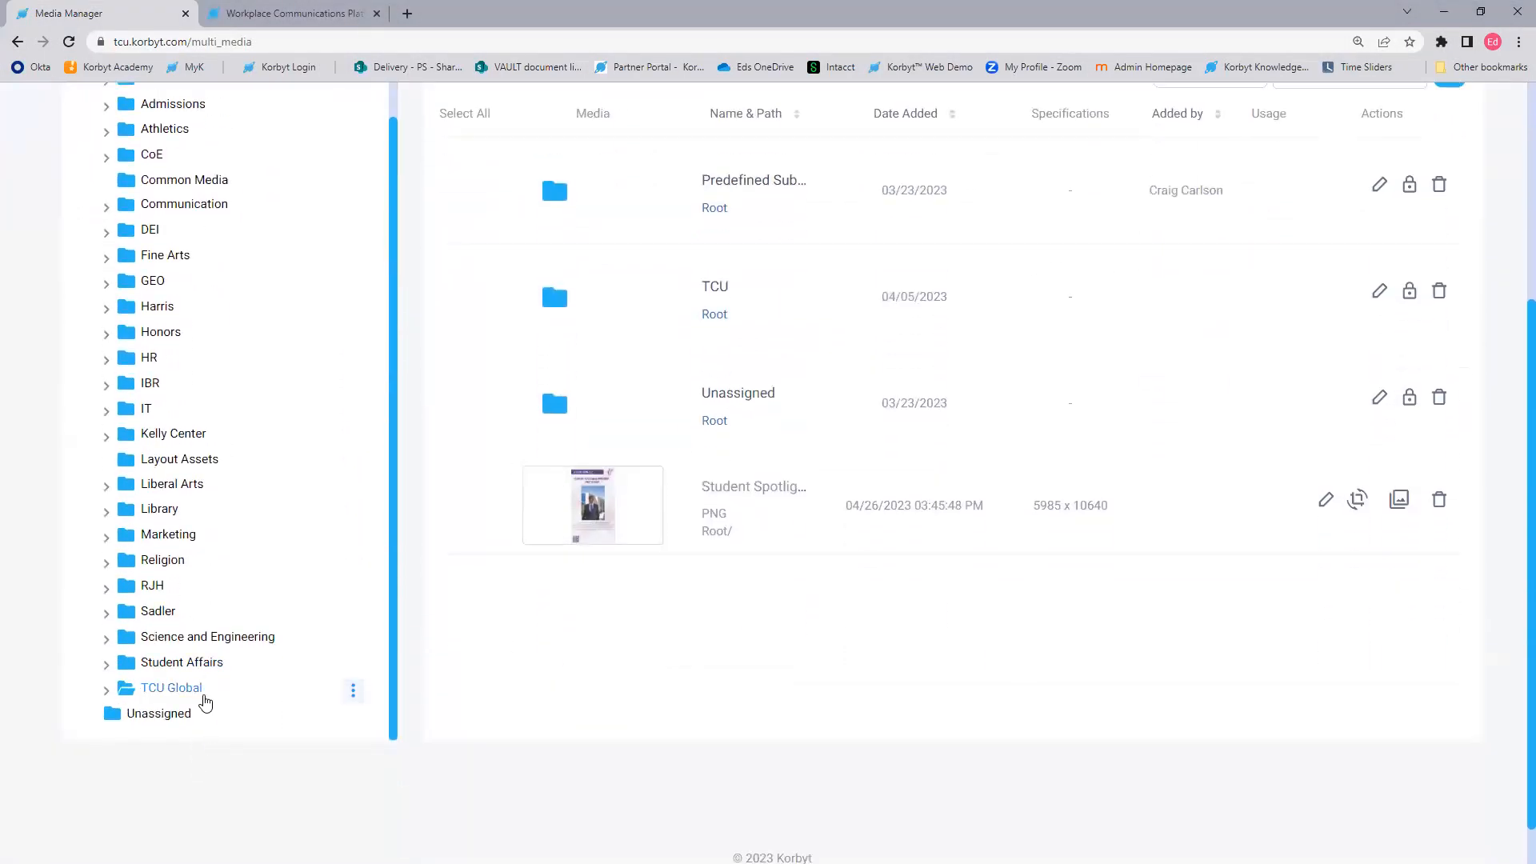
scroll(212, 672, up, 2)
scroll(215, 648, up, 4)
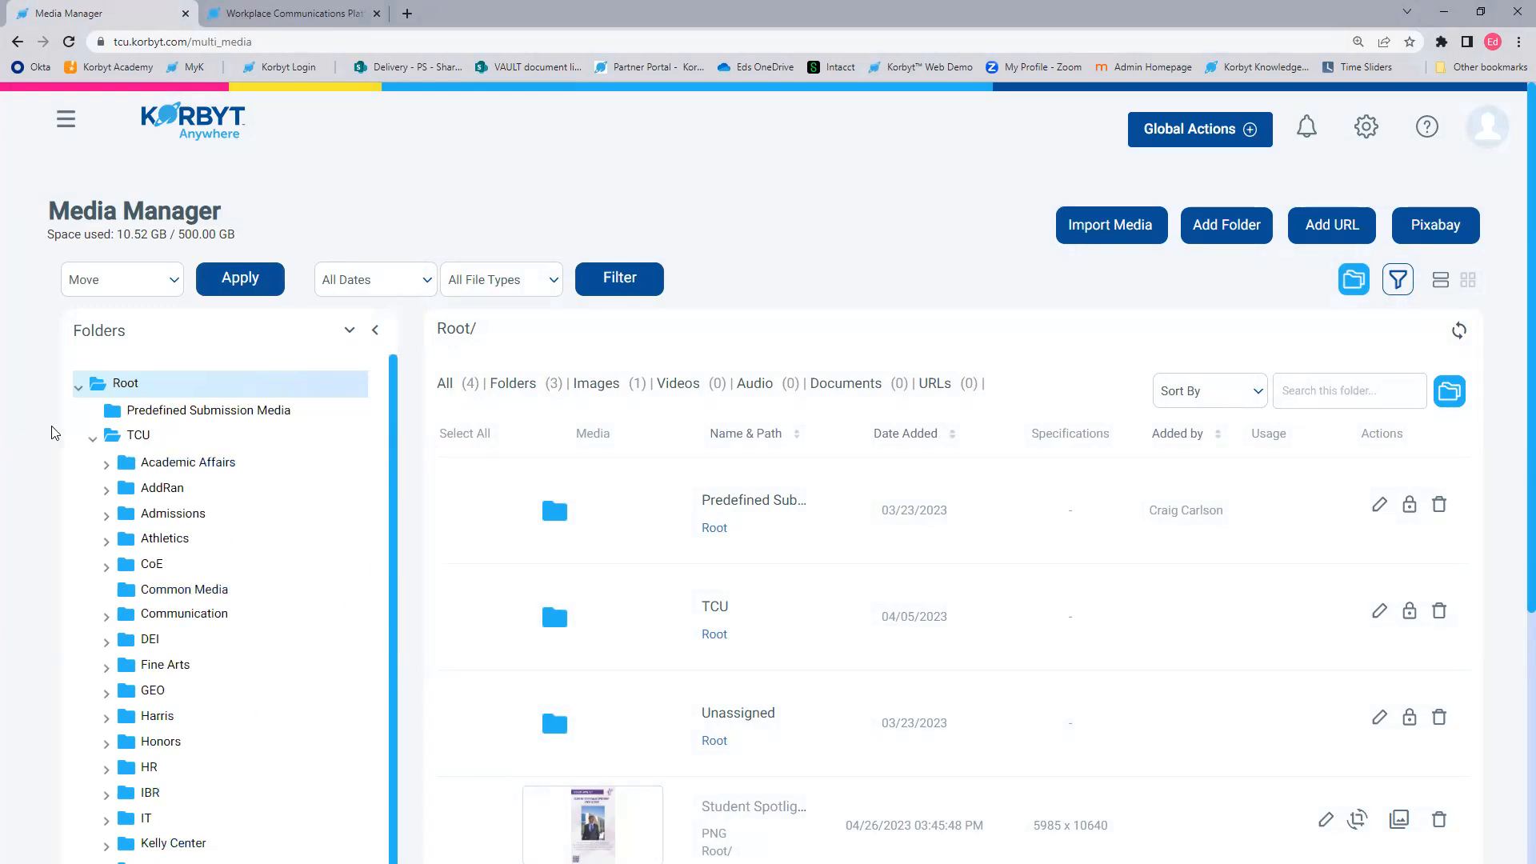
click(96, 437)
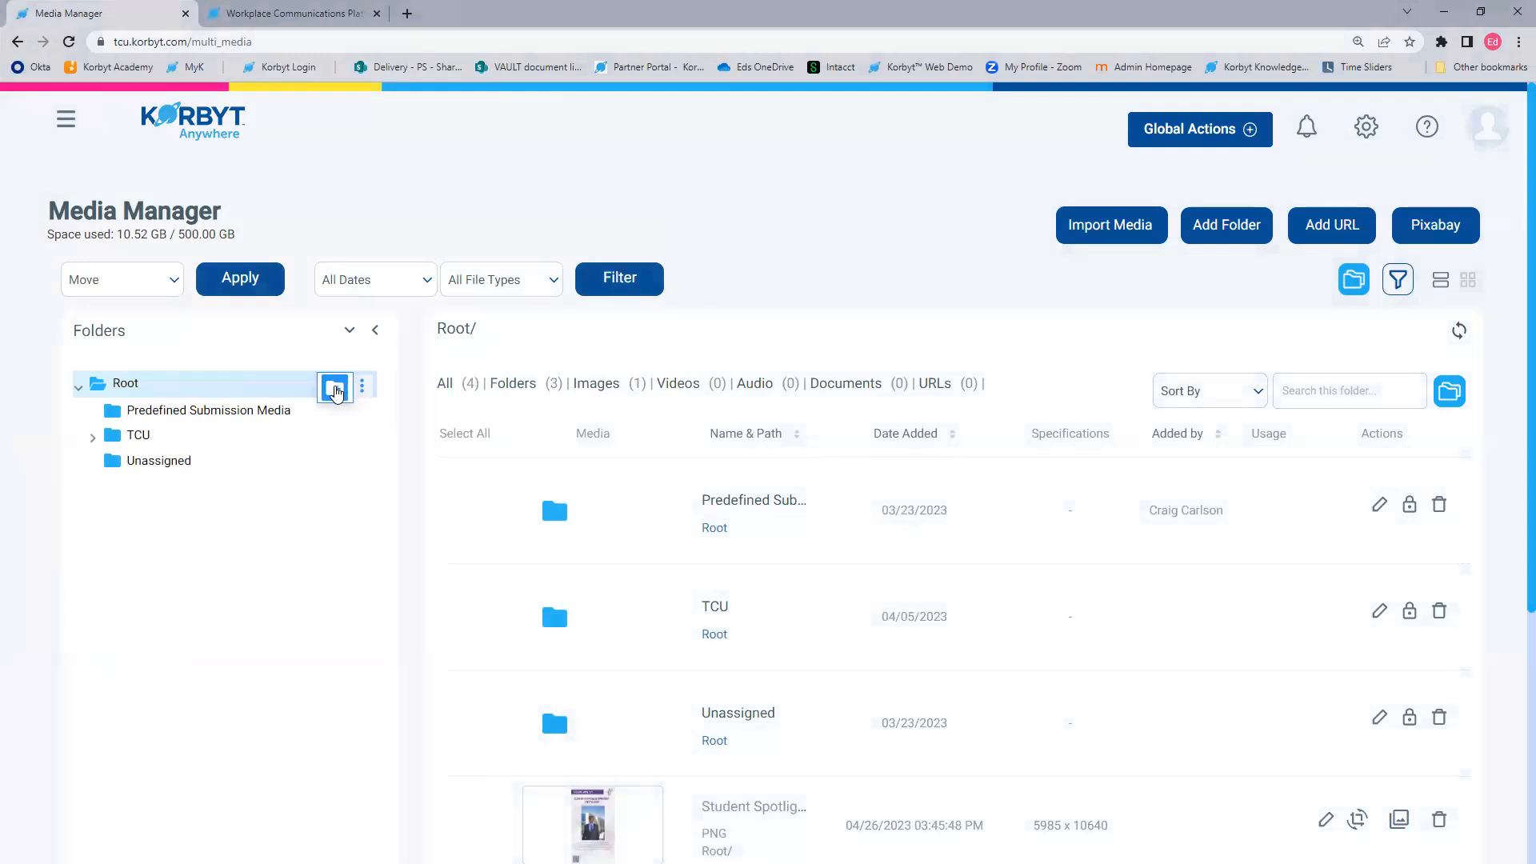
Step: Create a folder named "Korbyt Training Examples" under Root in the Media Manager
click(335, 389)
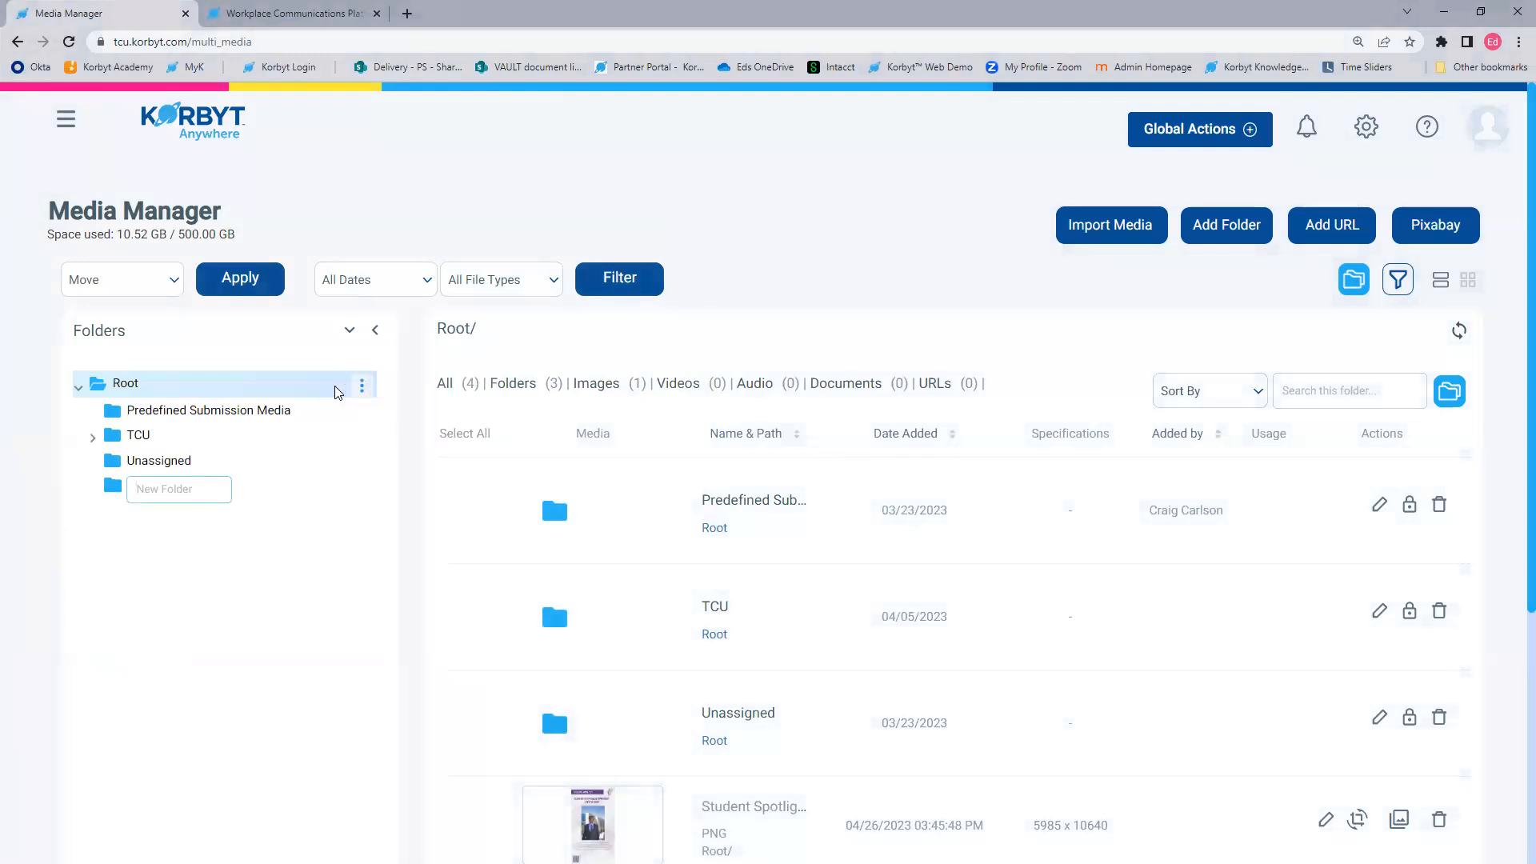
text(Korbyt Training Examples)
key(Return)
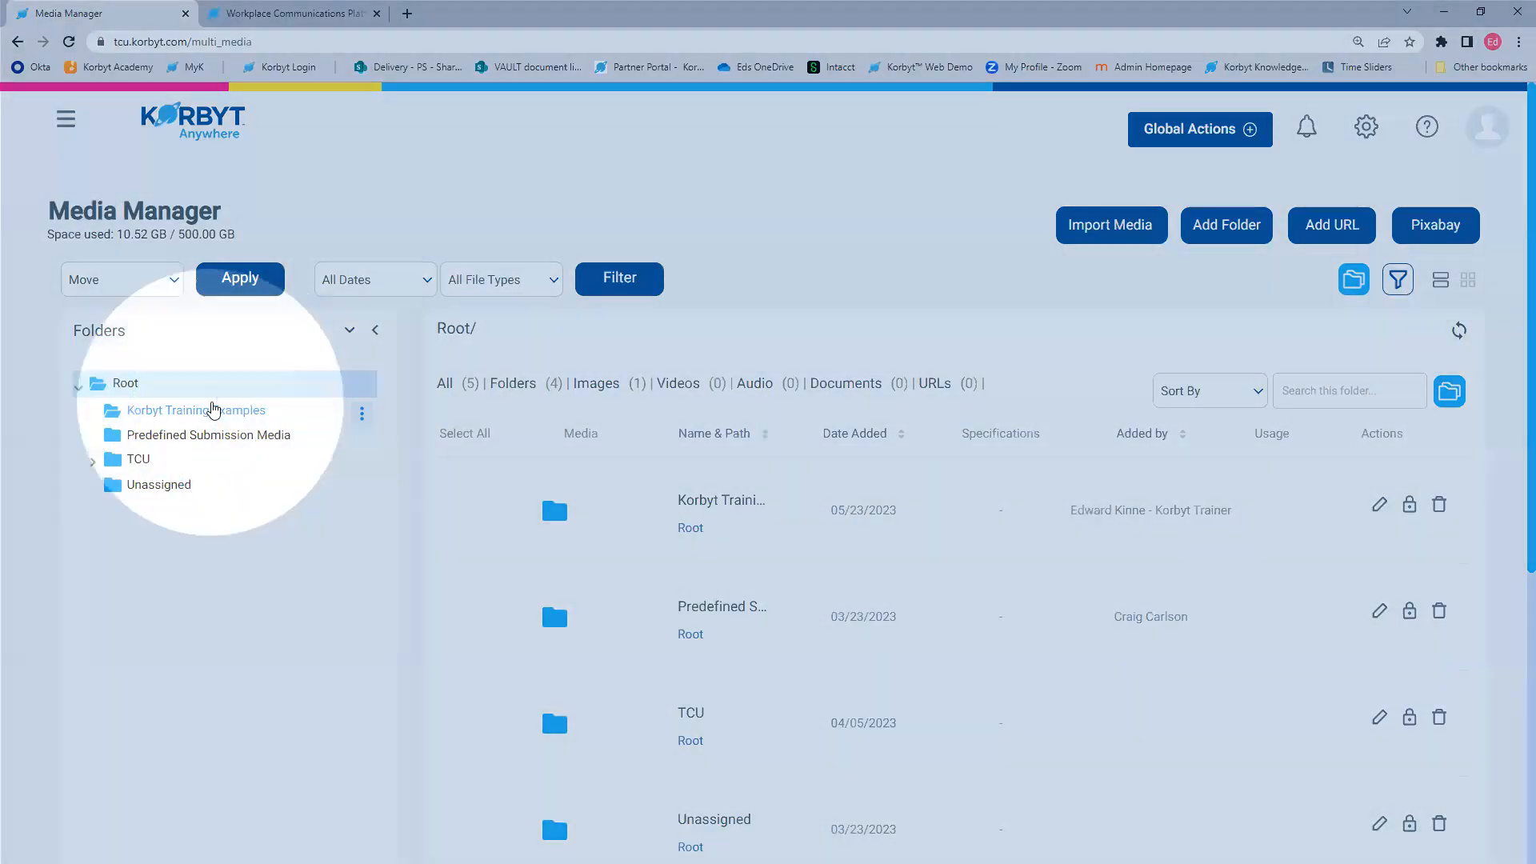
Step: Upload Dog Office 1, Train and Develop 3 and 01 - TCU - Platform Overview into the Korbyt Training Examples folder
click(194, 411)
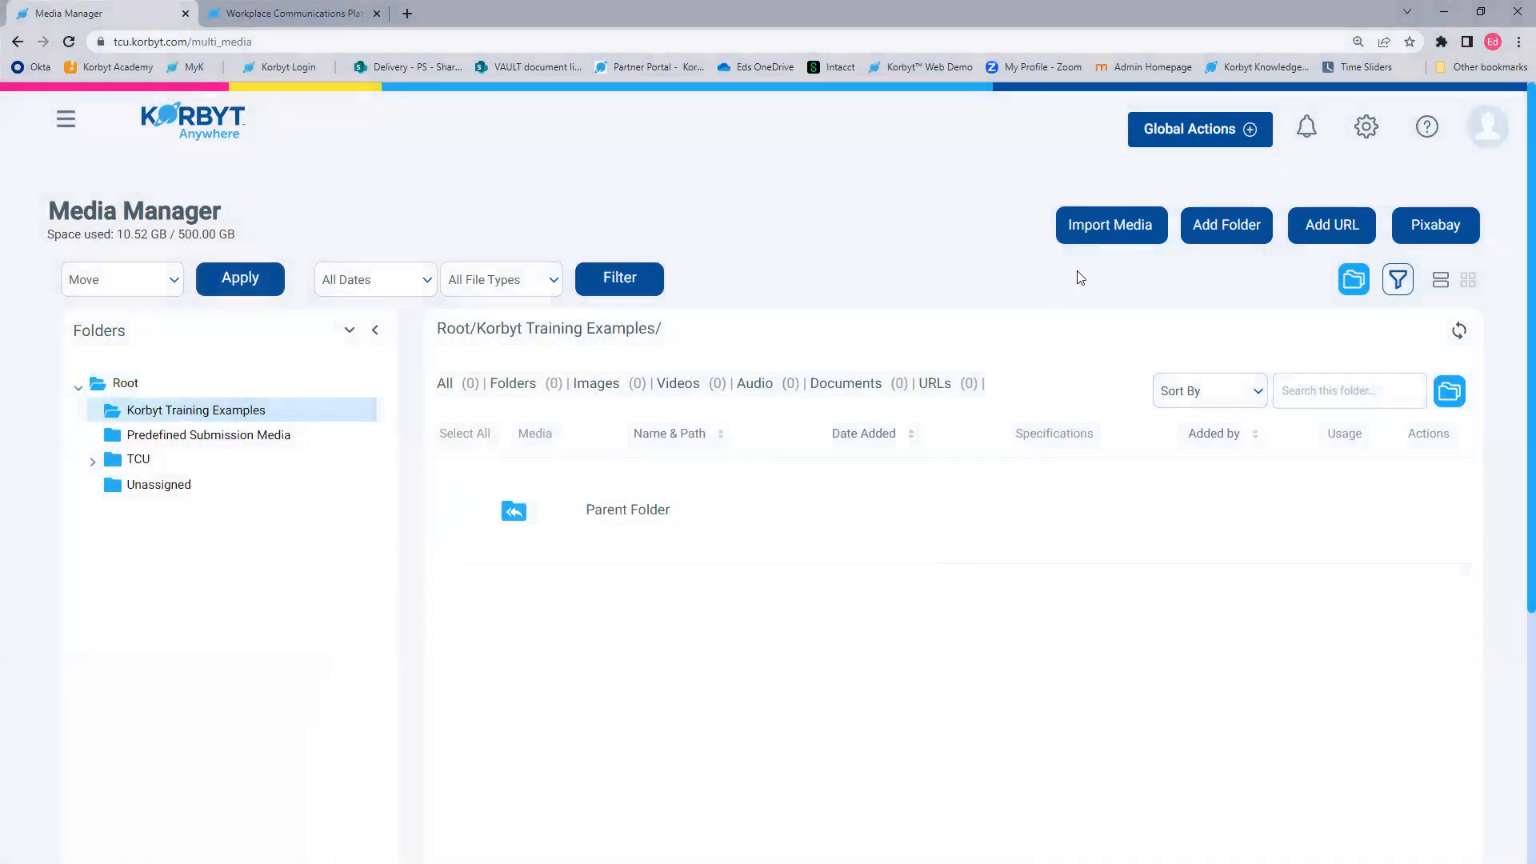
click(1102, 228)
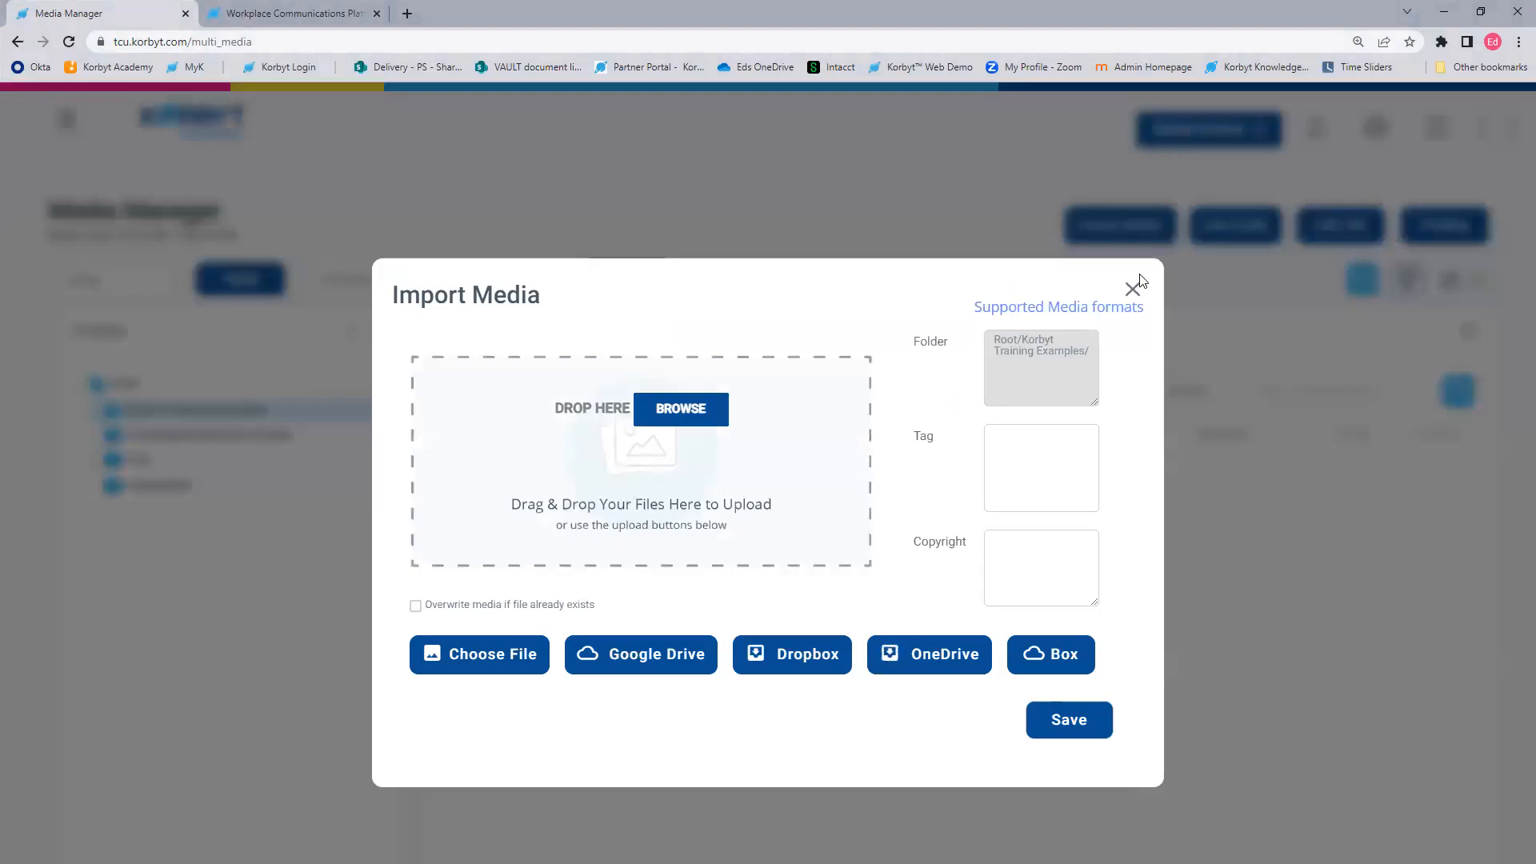
click(682, 410)
click(187, 154)
ctrl+click(380, 165)
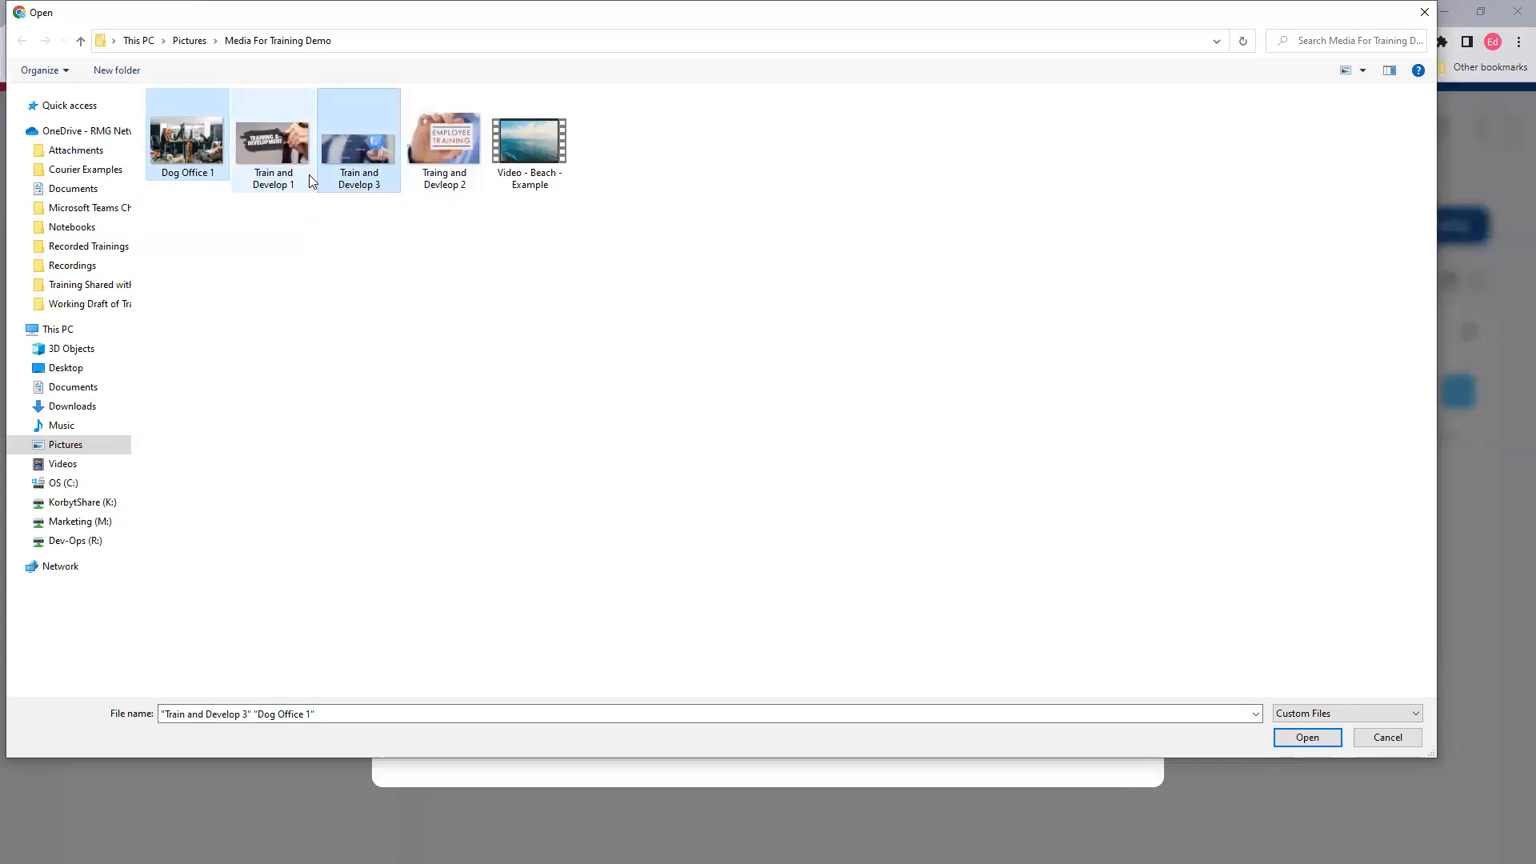
click(1290, 742)
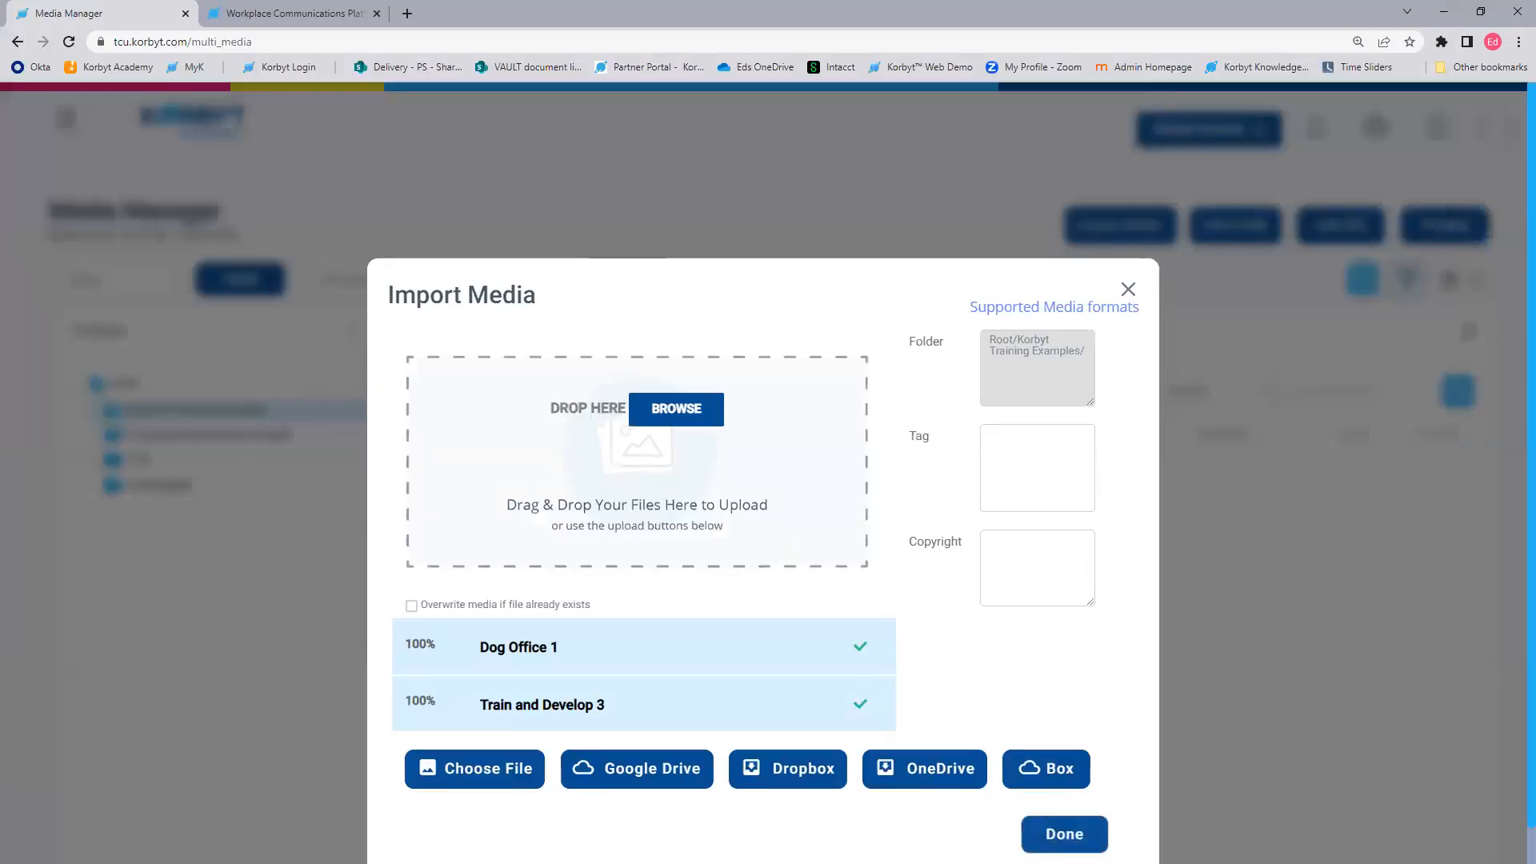
drag(826, 629, 510, 426)
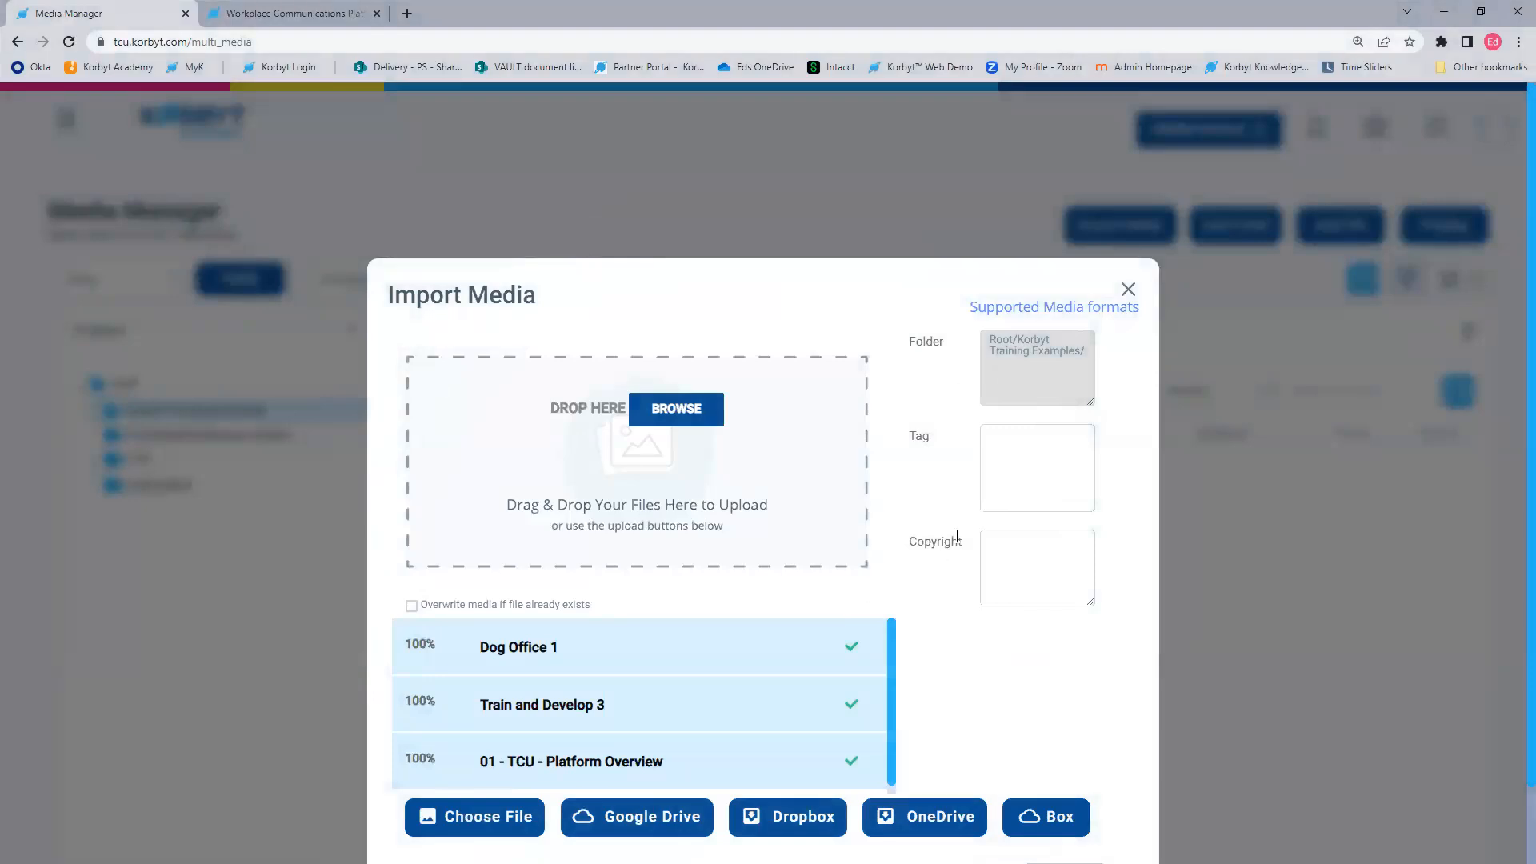
Step: Add the tag "korbyt training" to the media being imported
scroll(1289, 416, down, 1)
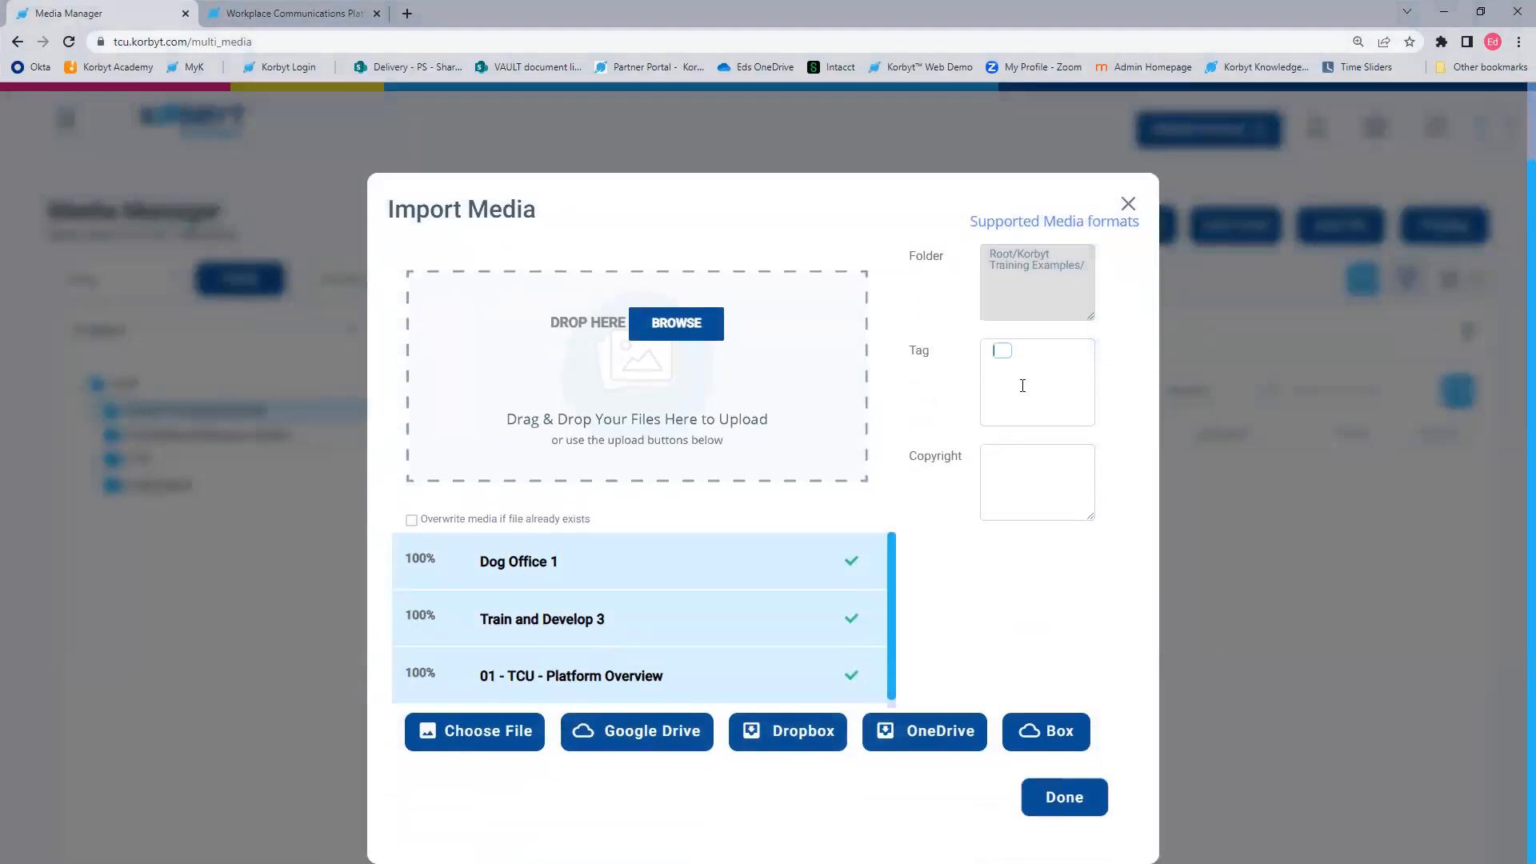
text(orbyt Training)
key(Return)
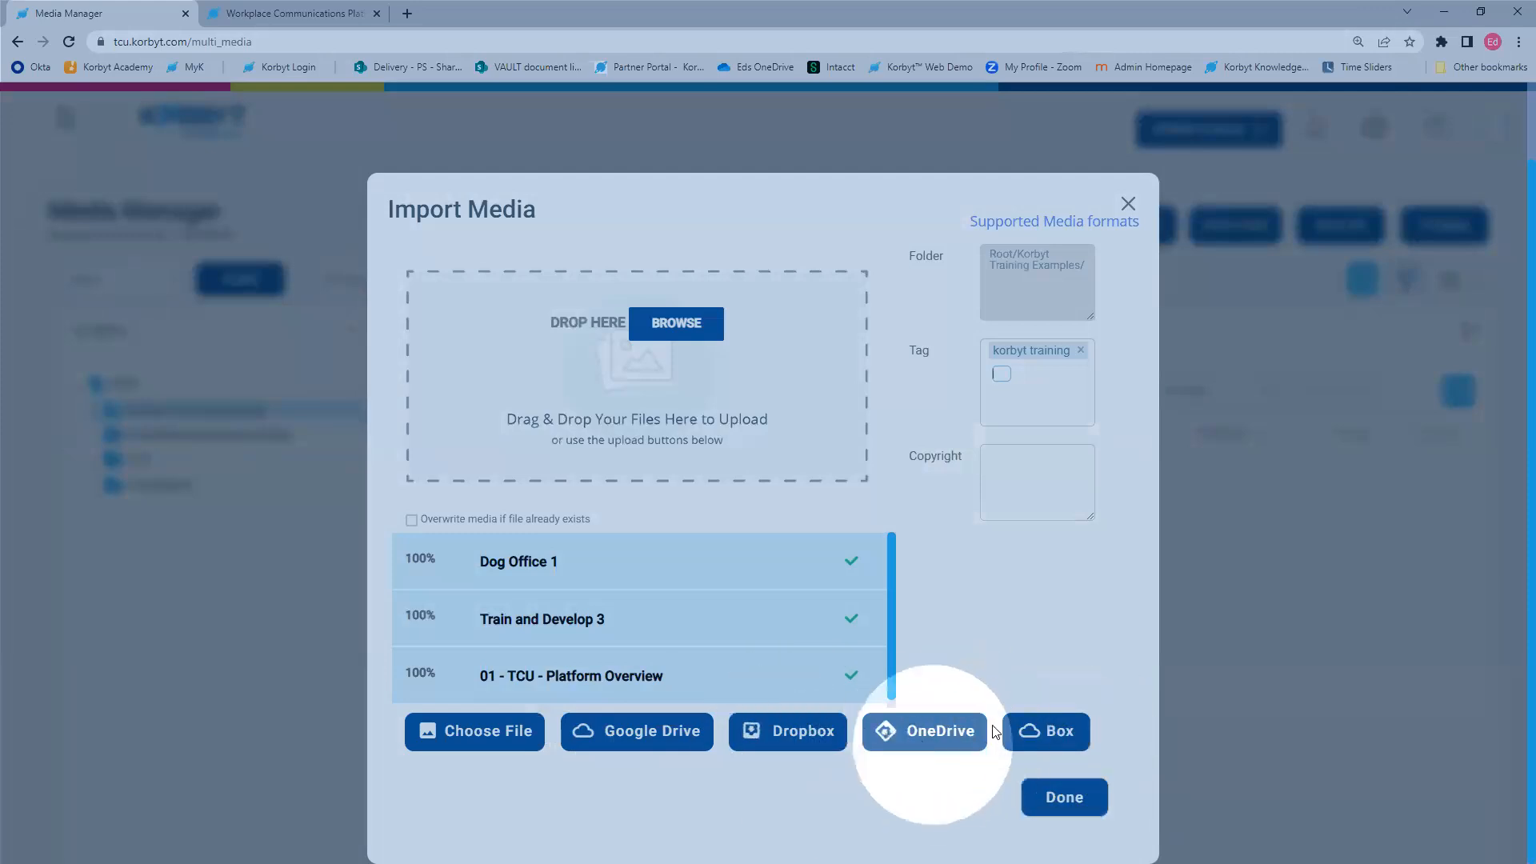
Step: Import Train classroom.png from the ALB Local folder inside Courier Examples on OneDrive, then check the imported media list
click(947, 733)
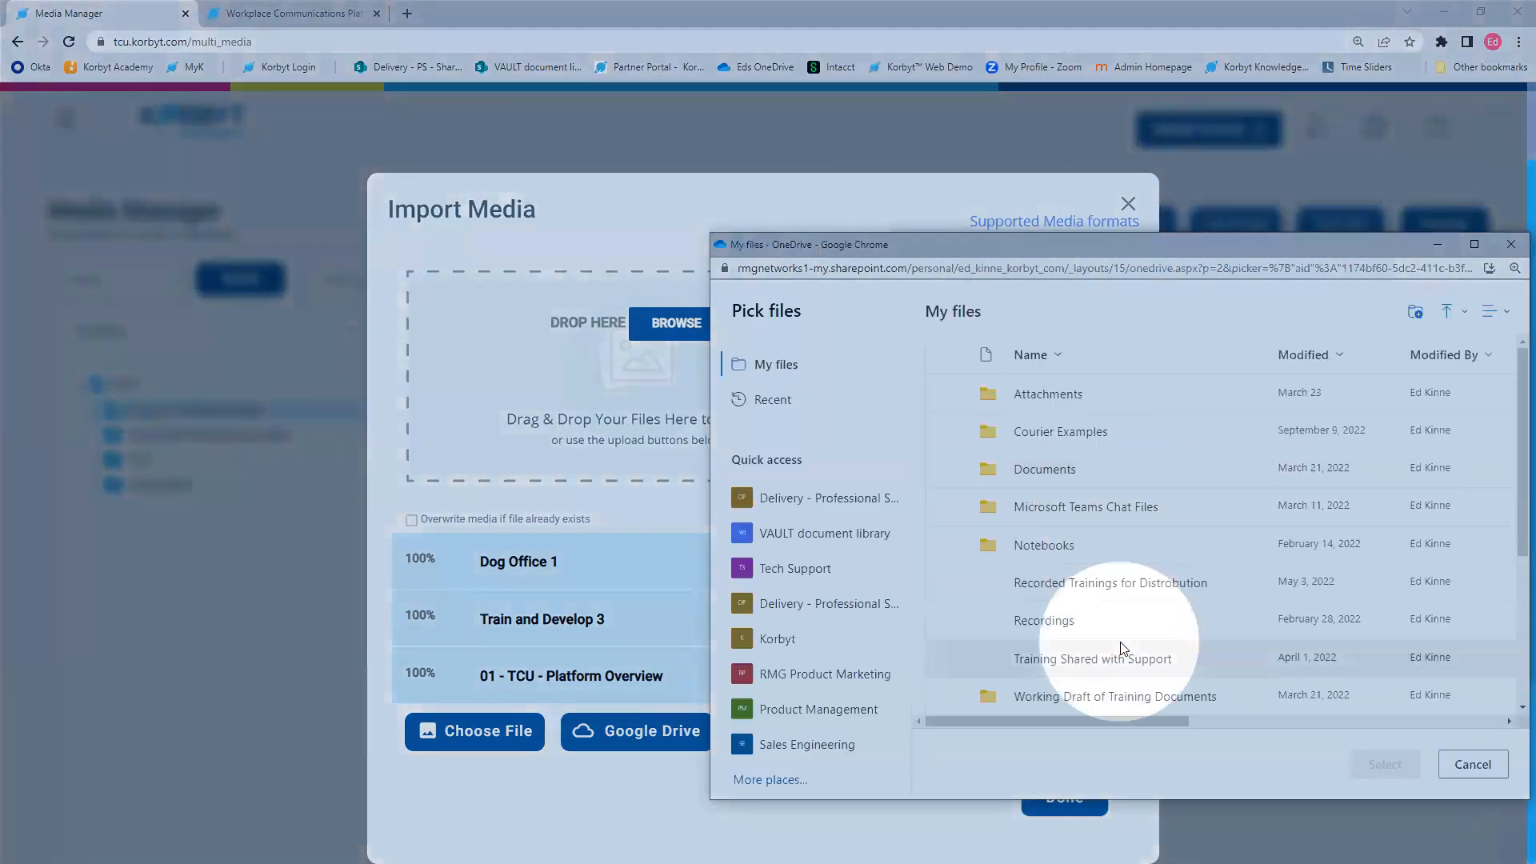
click(1093, 432)
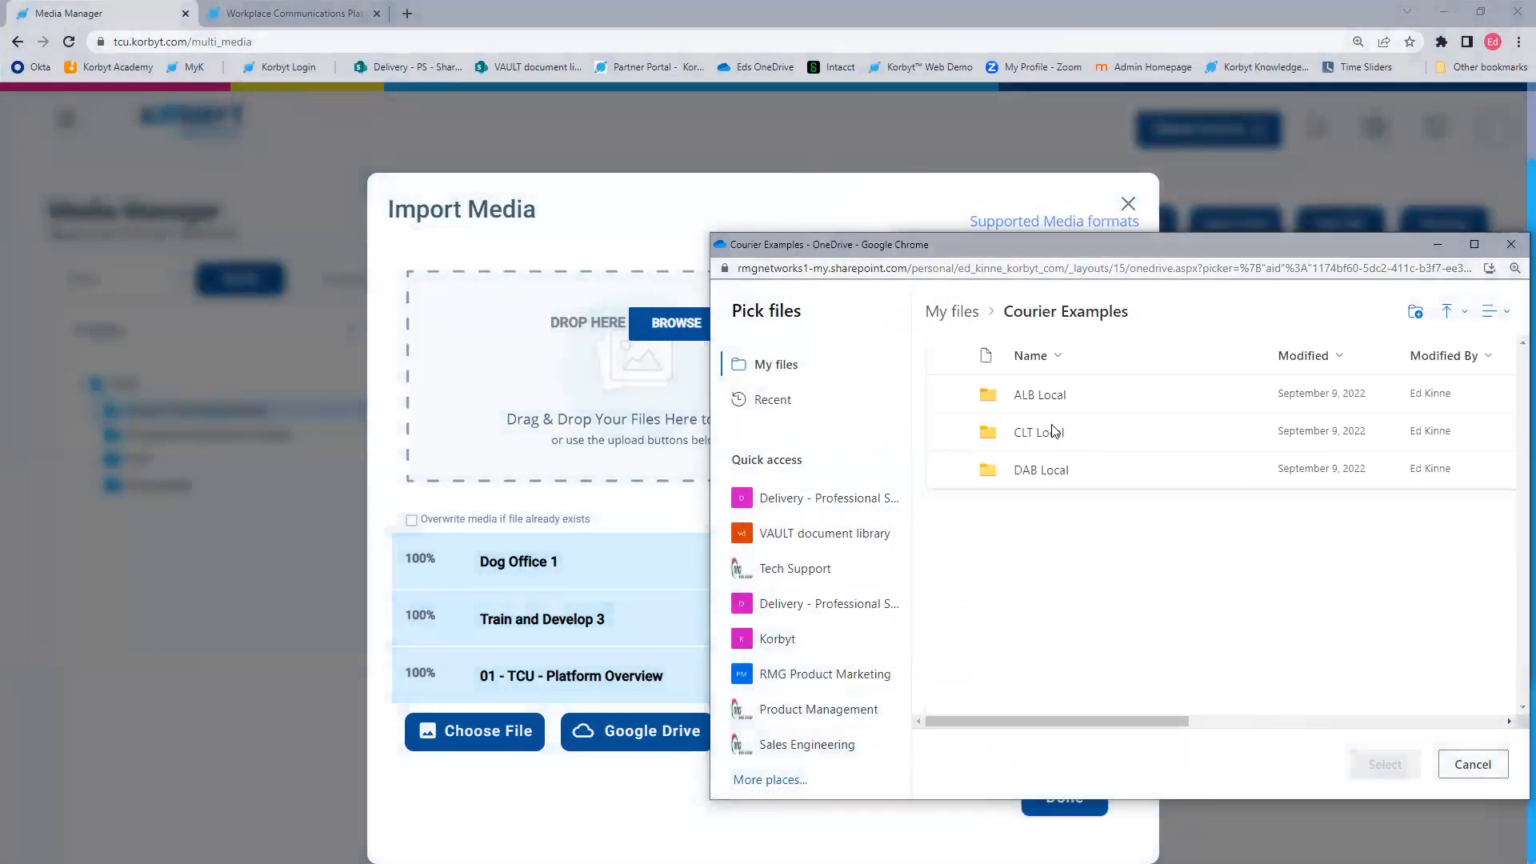
click(1046, 408)
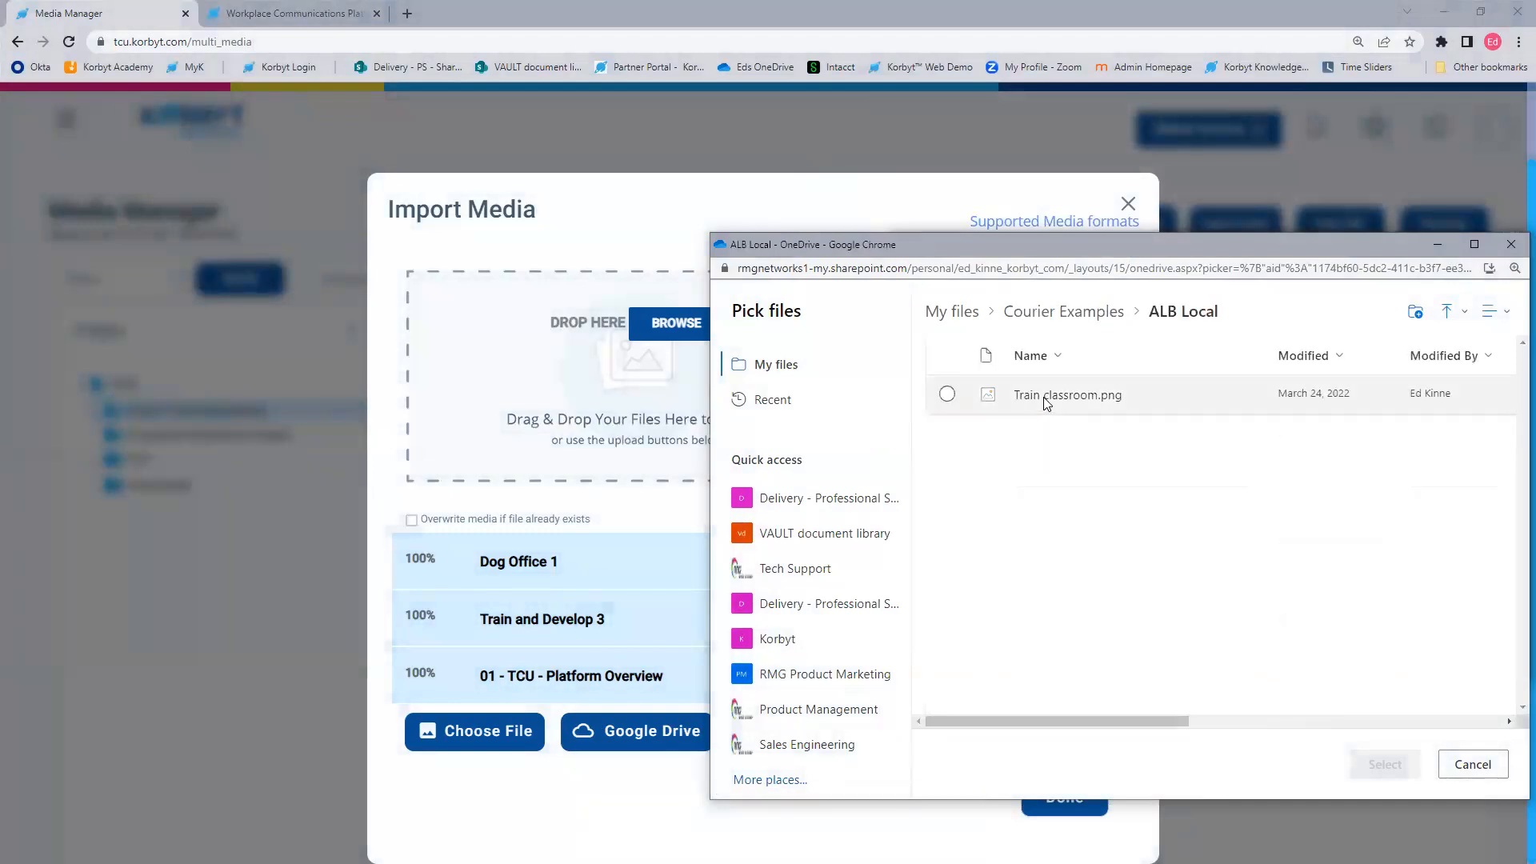
click(1055, 411)
click(1388, 767)
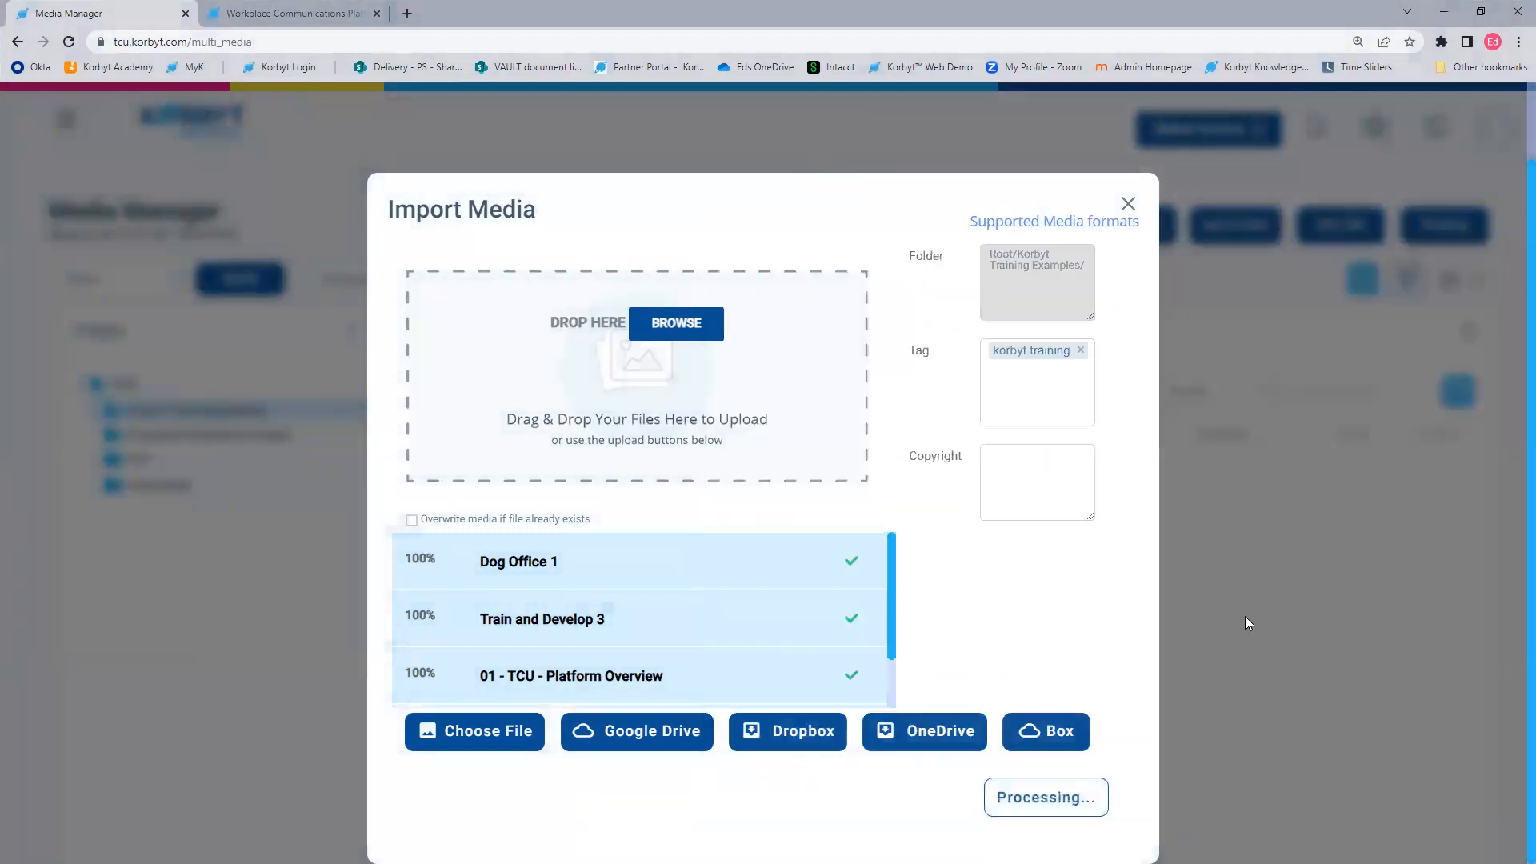
scroll(668, 651, down, 1)
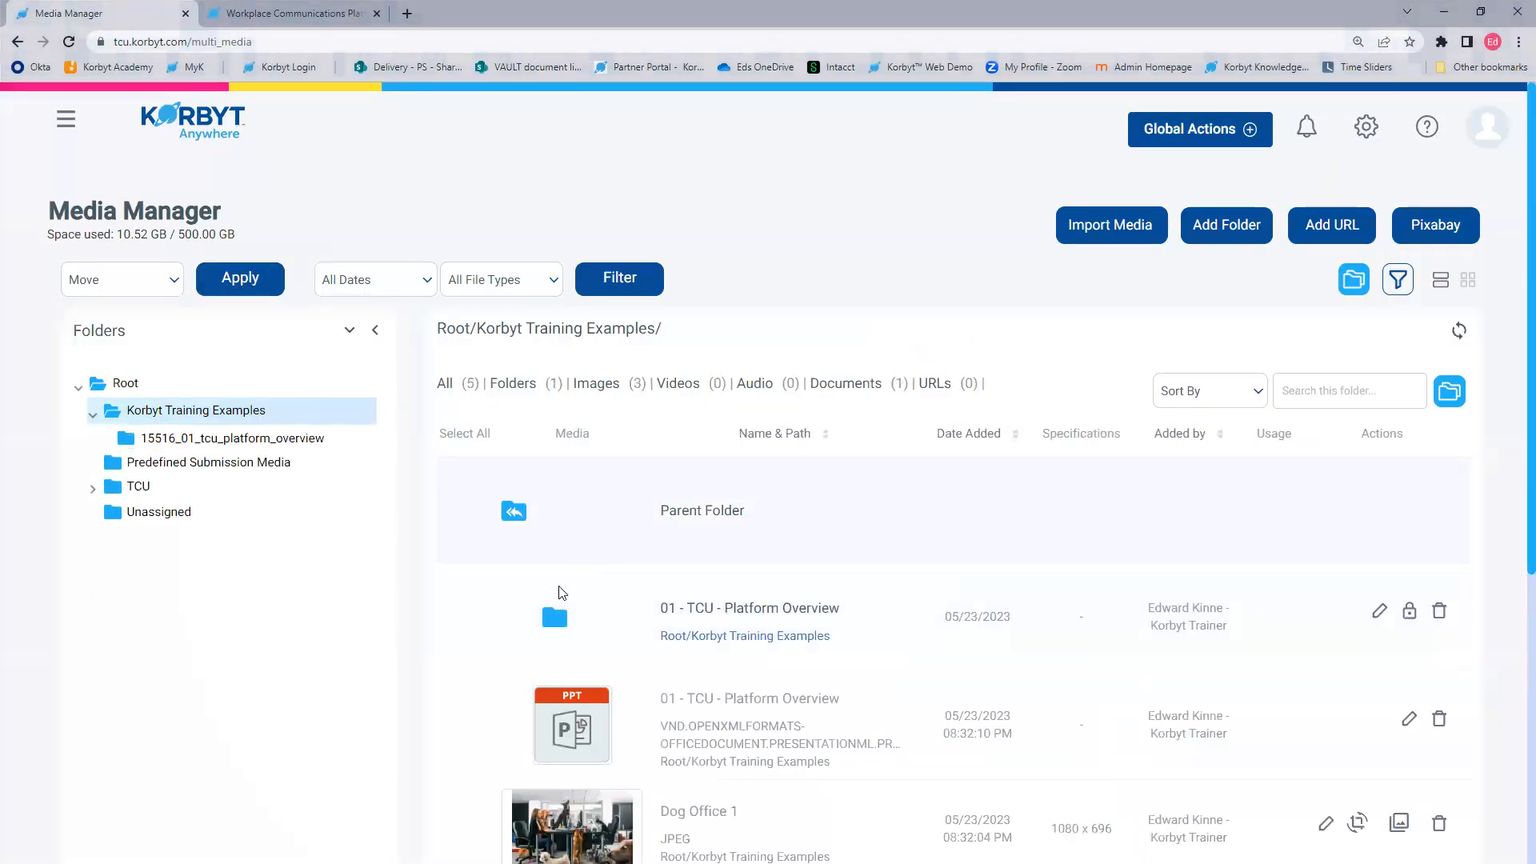
scroll(591, 624, down, 3)
scroll(600, 659, down, 3)
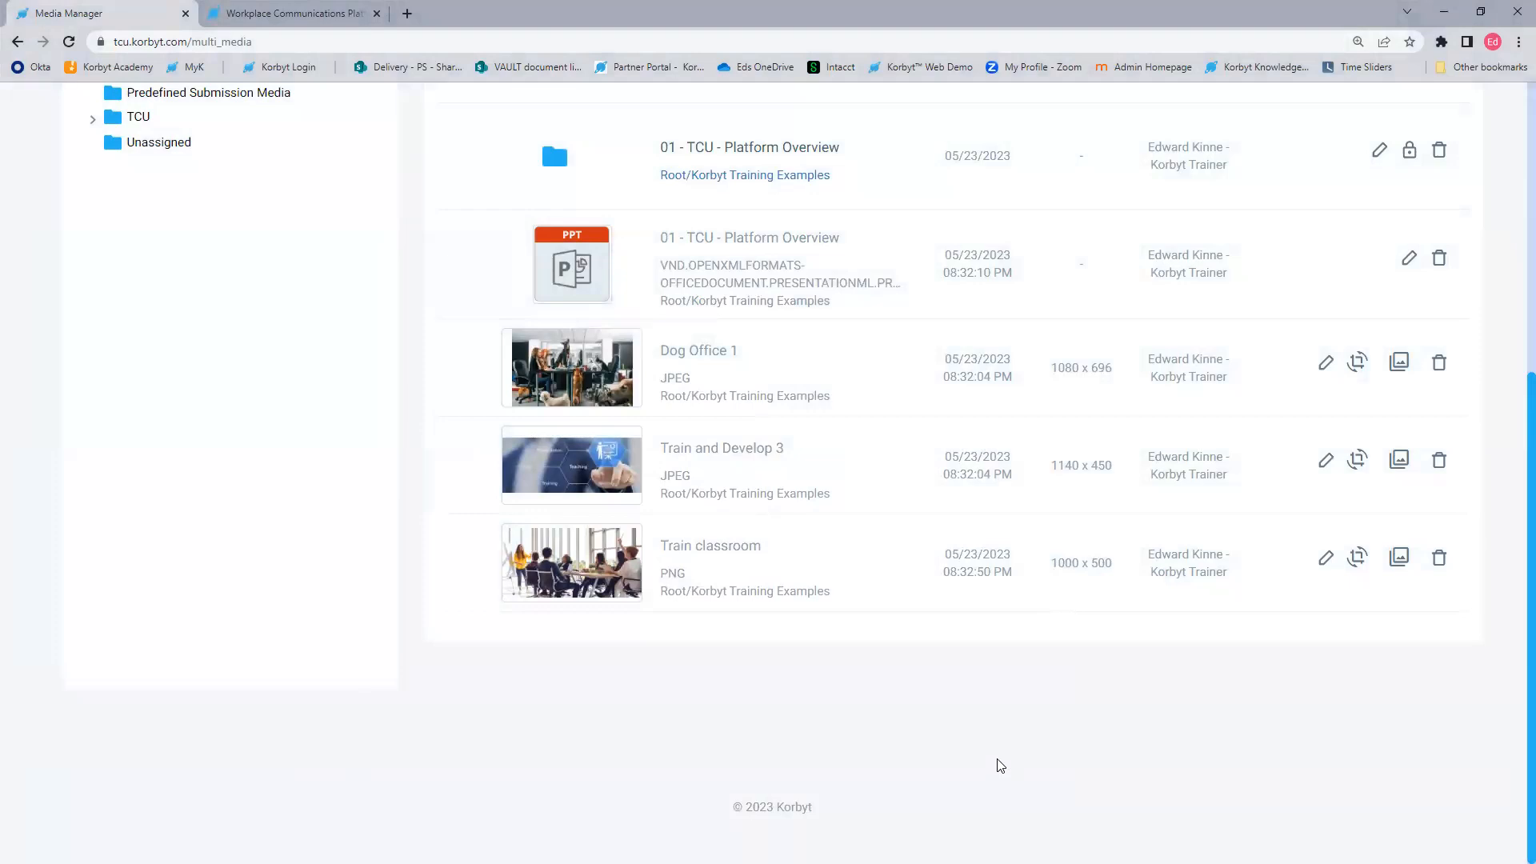
Step: Open the Knowledge Base article on supported media types and read through the image, audio, video, document and other formats
scroll(999, 766, up, 5)
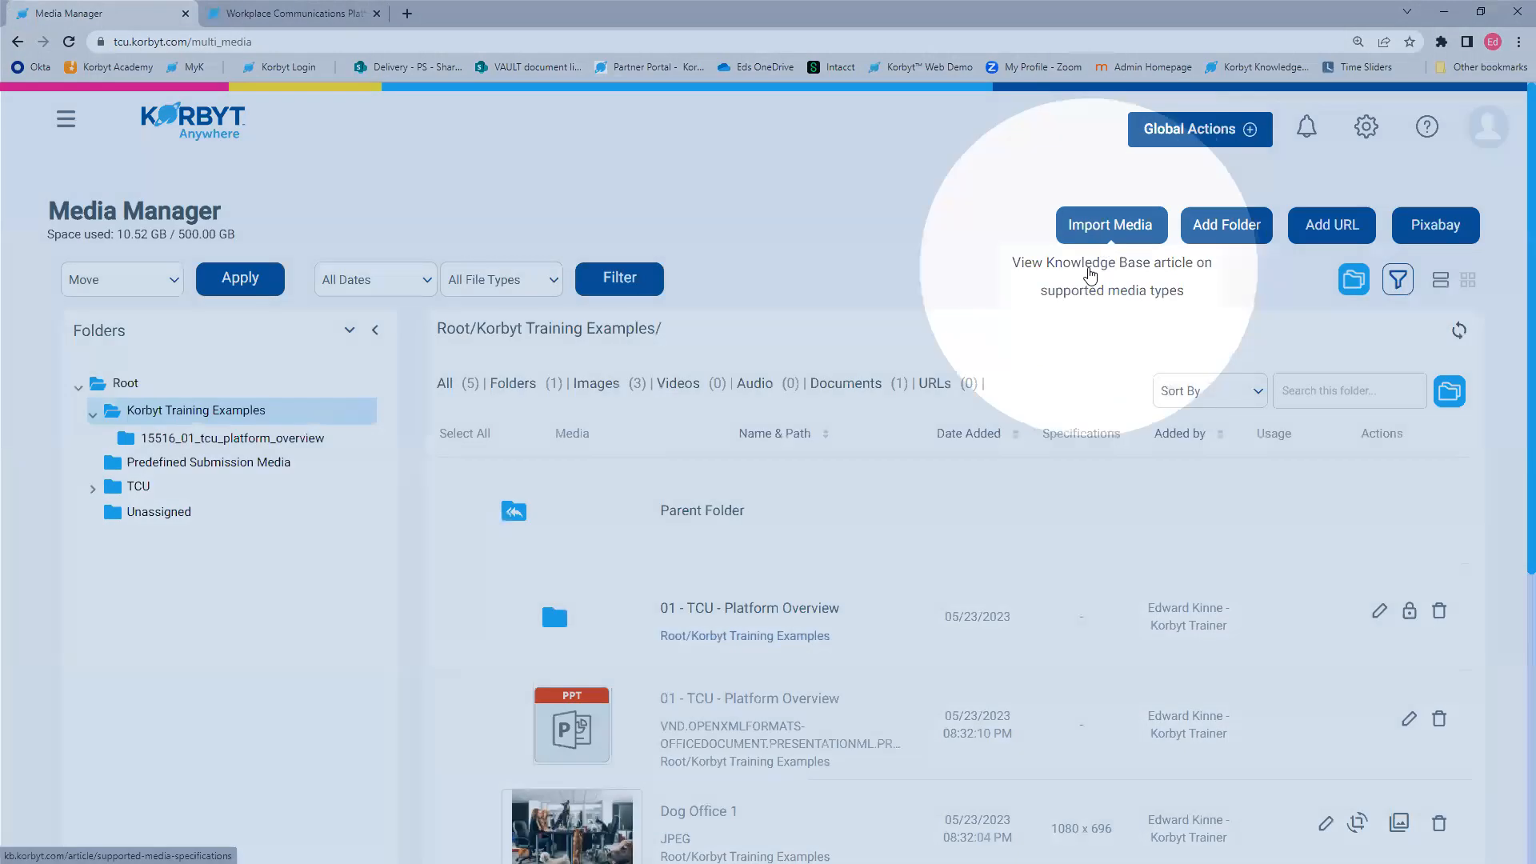
click(1090, 274)
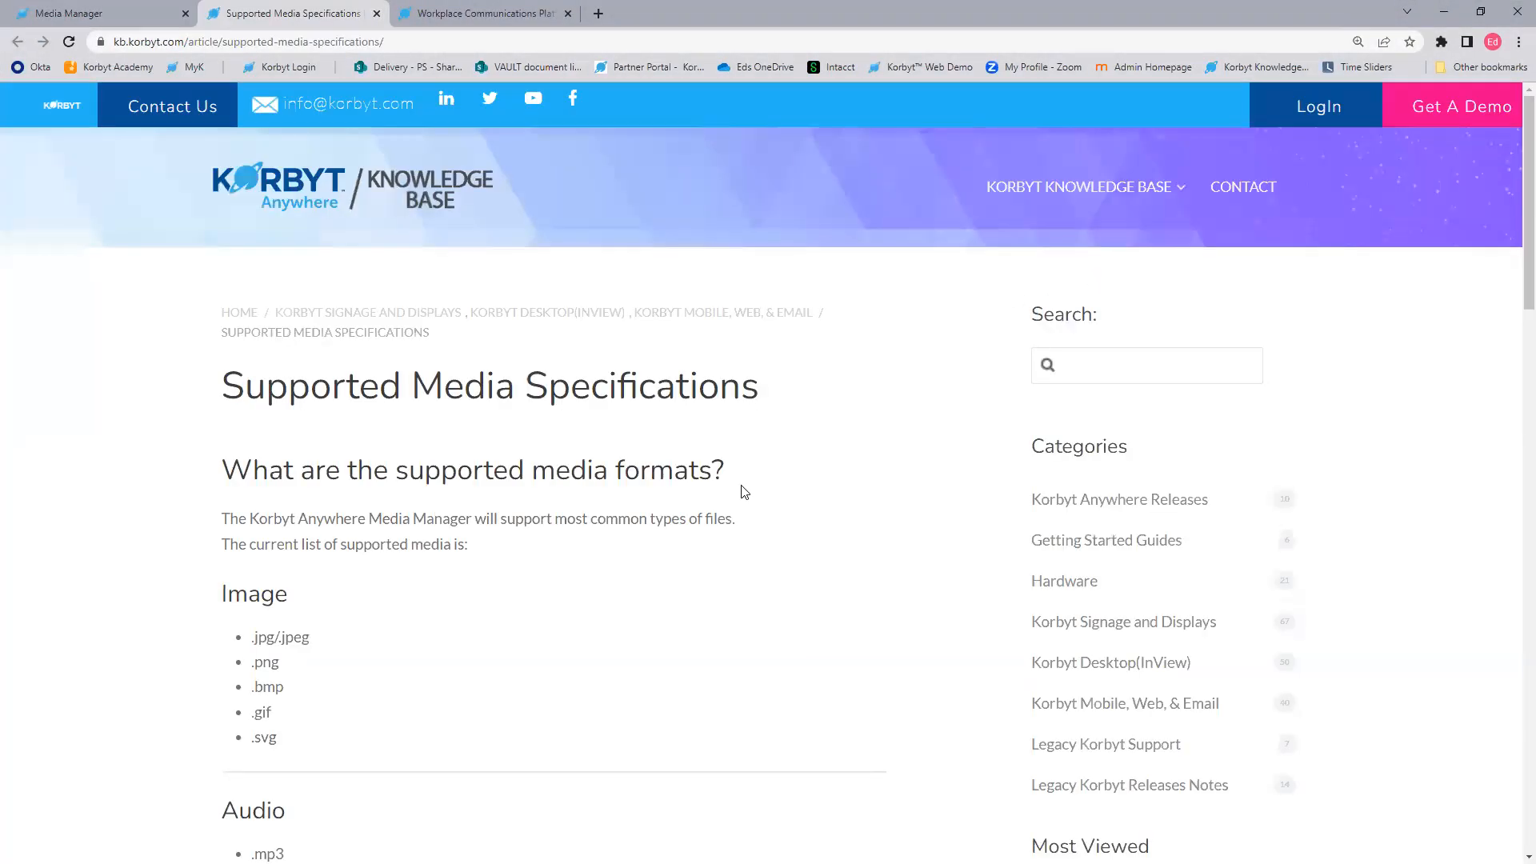
scroll(744, 492, down, 2)
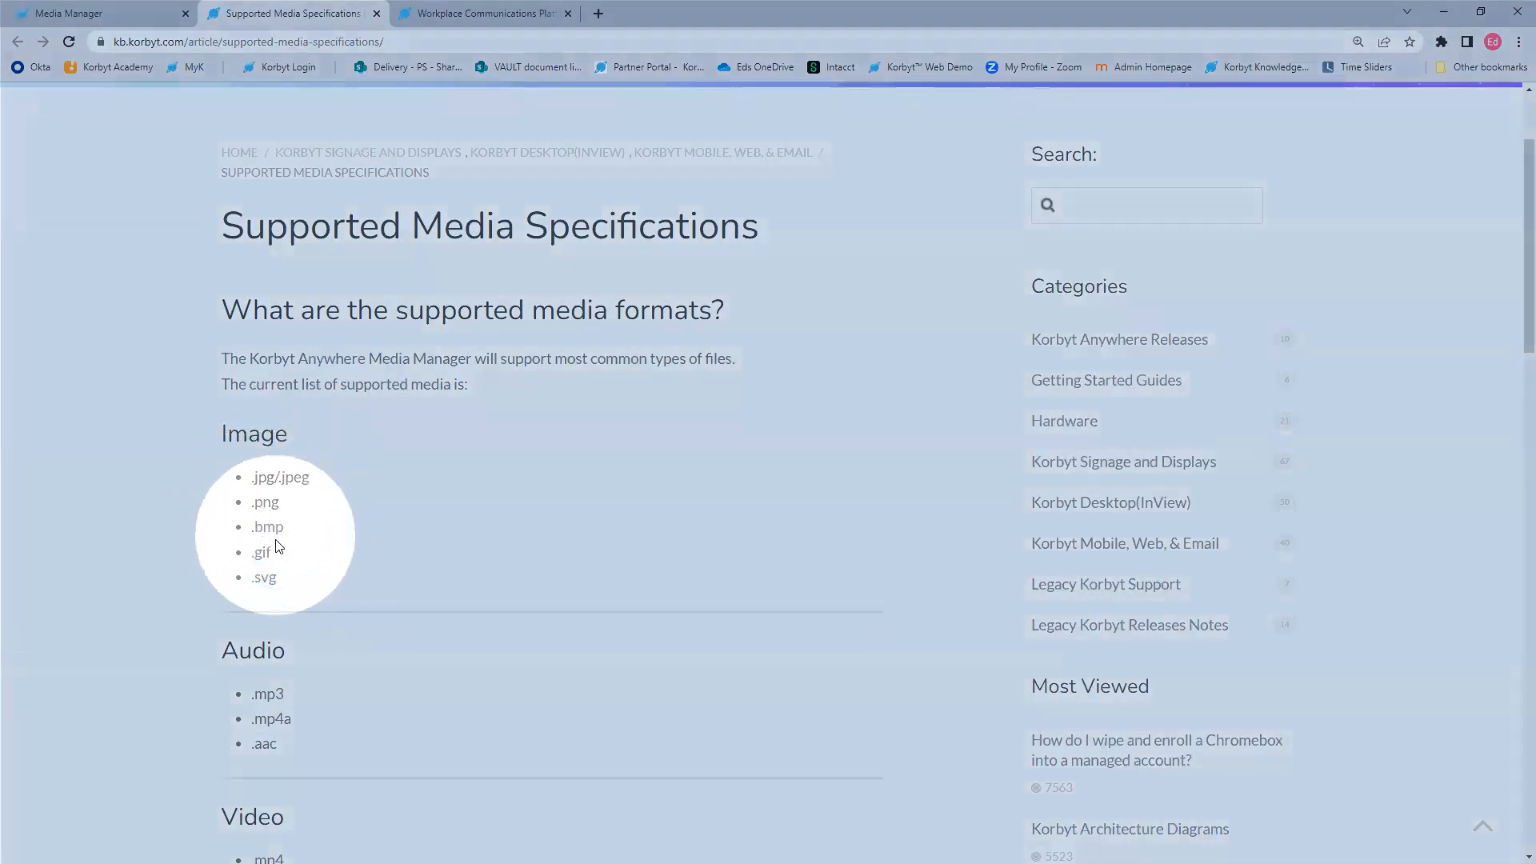
scroll(267, 473, down, 3)
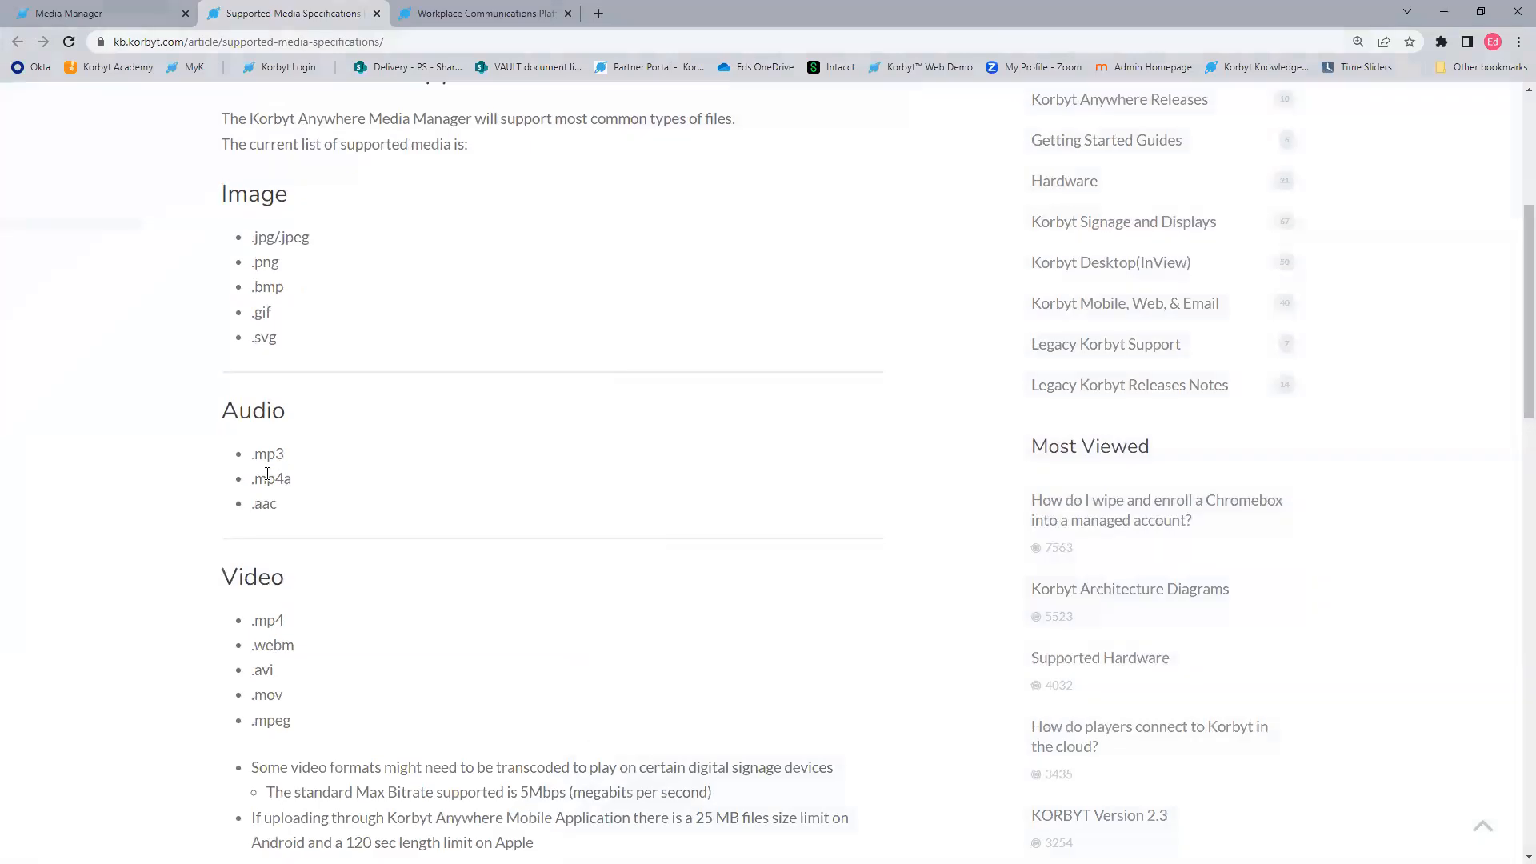
scroll(216, 556, down, 2)
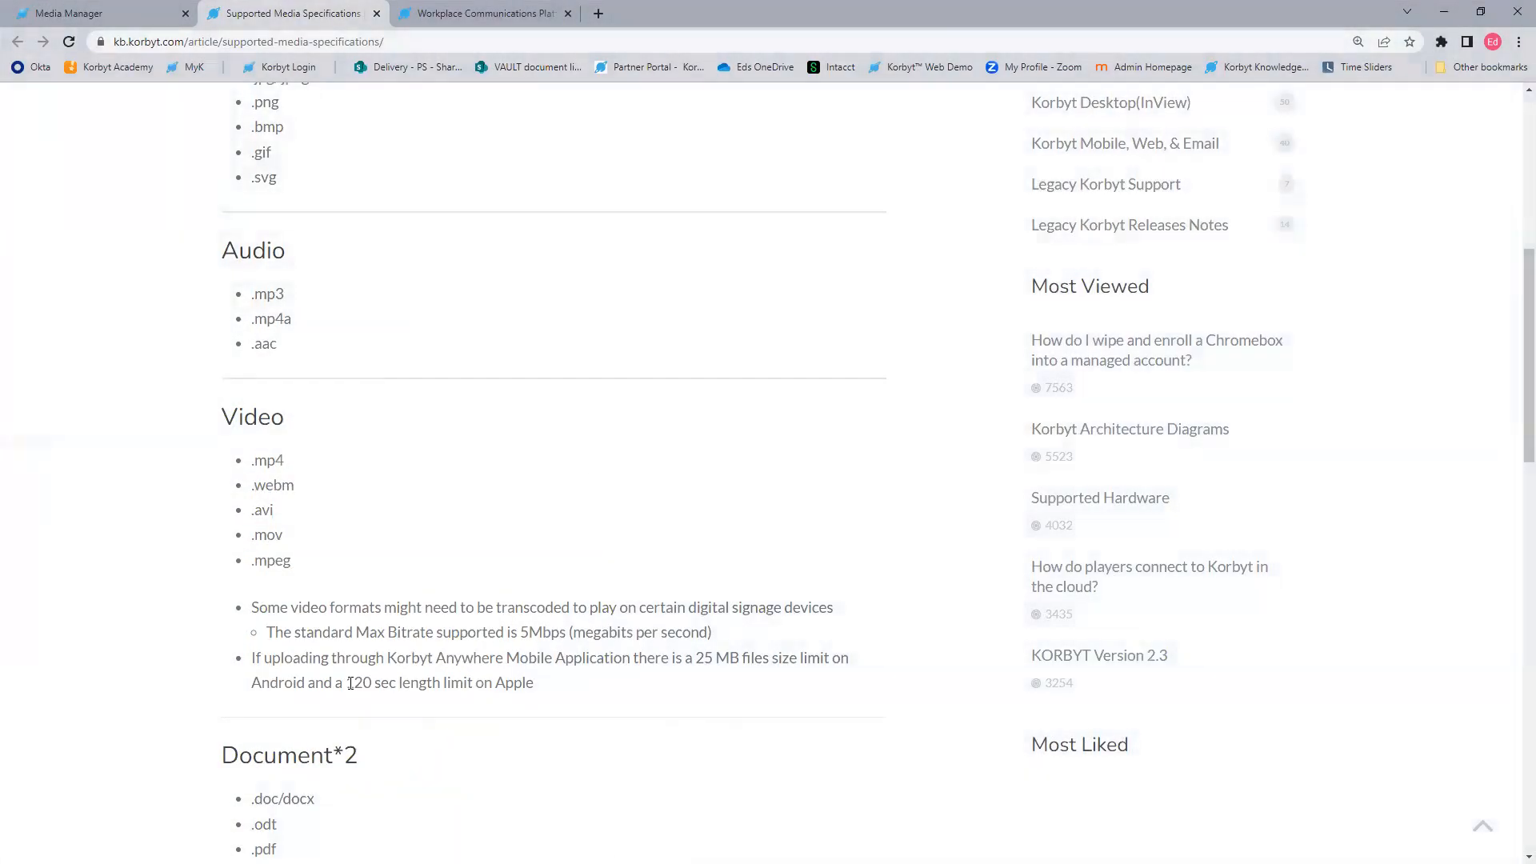
scroll(350, 683, down, 6)
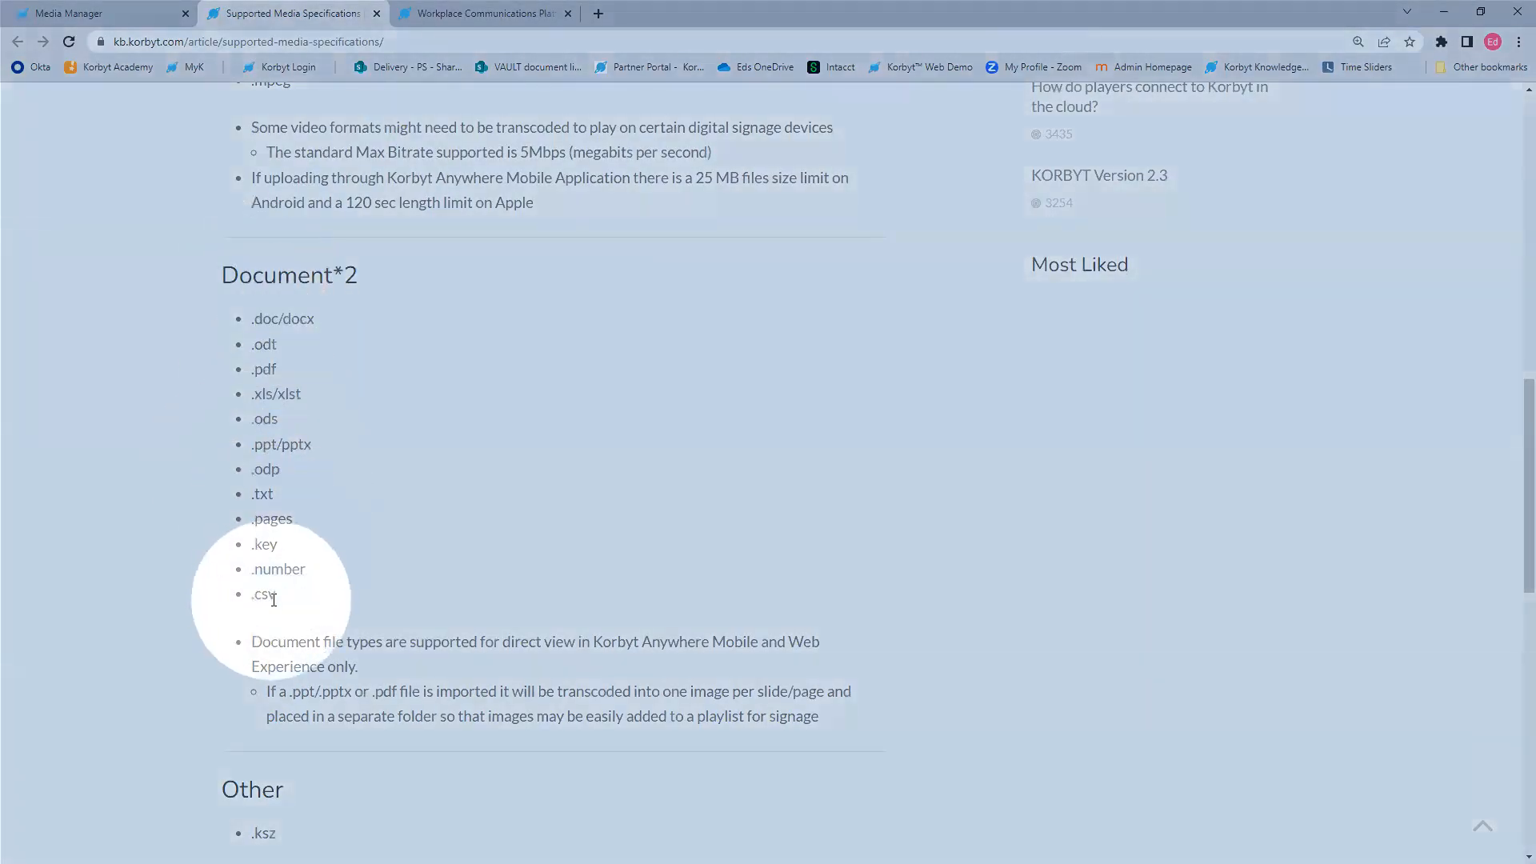
scroll(274, 600, down, 3)
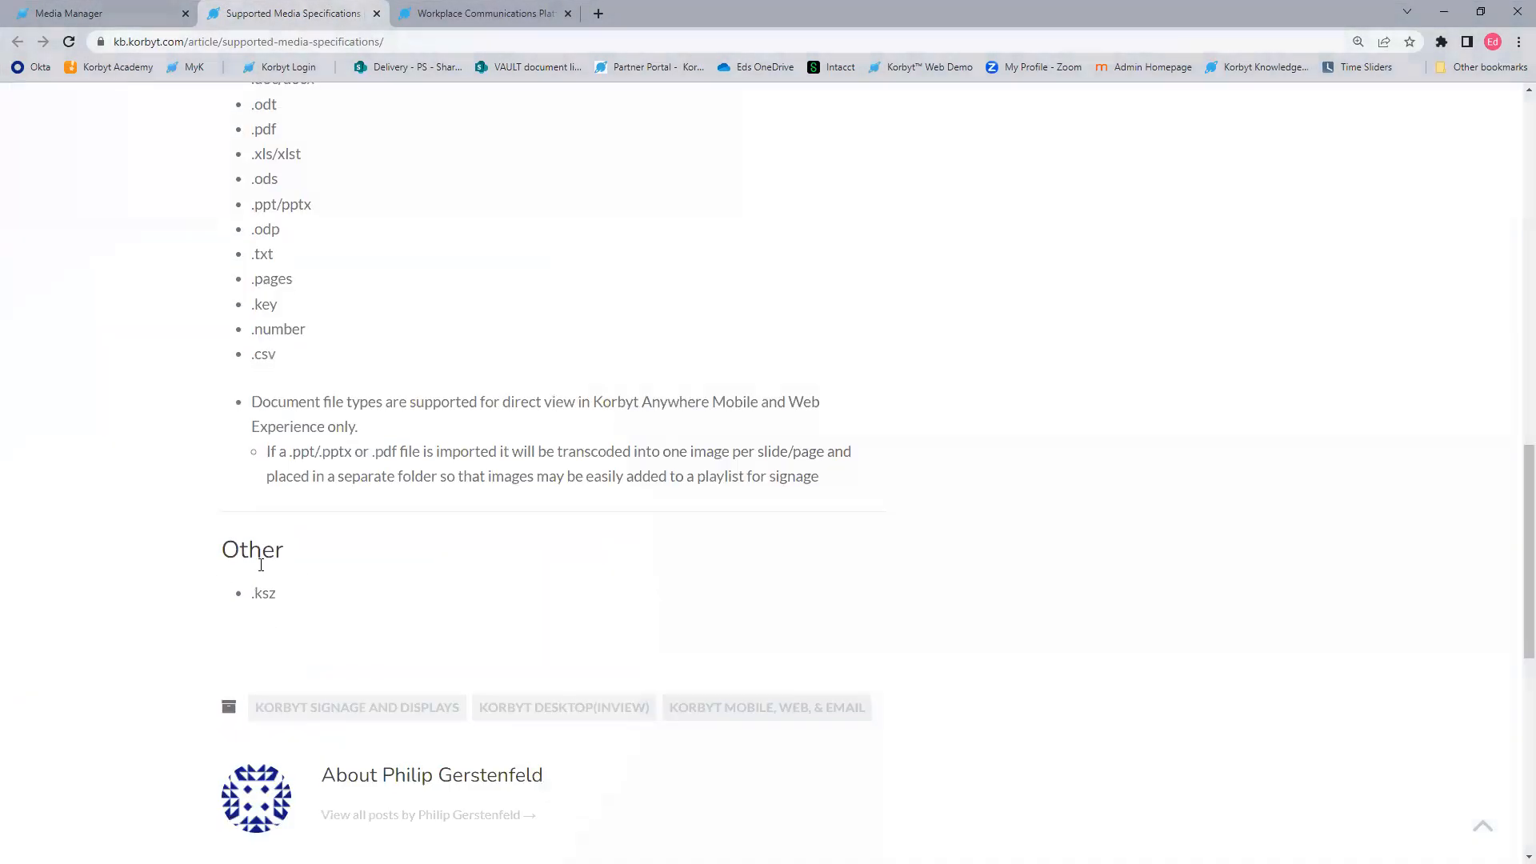
scroll(308, 480, up, 8)
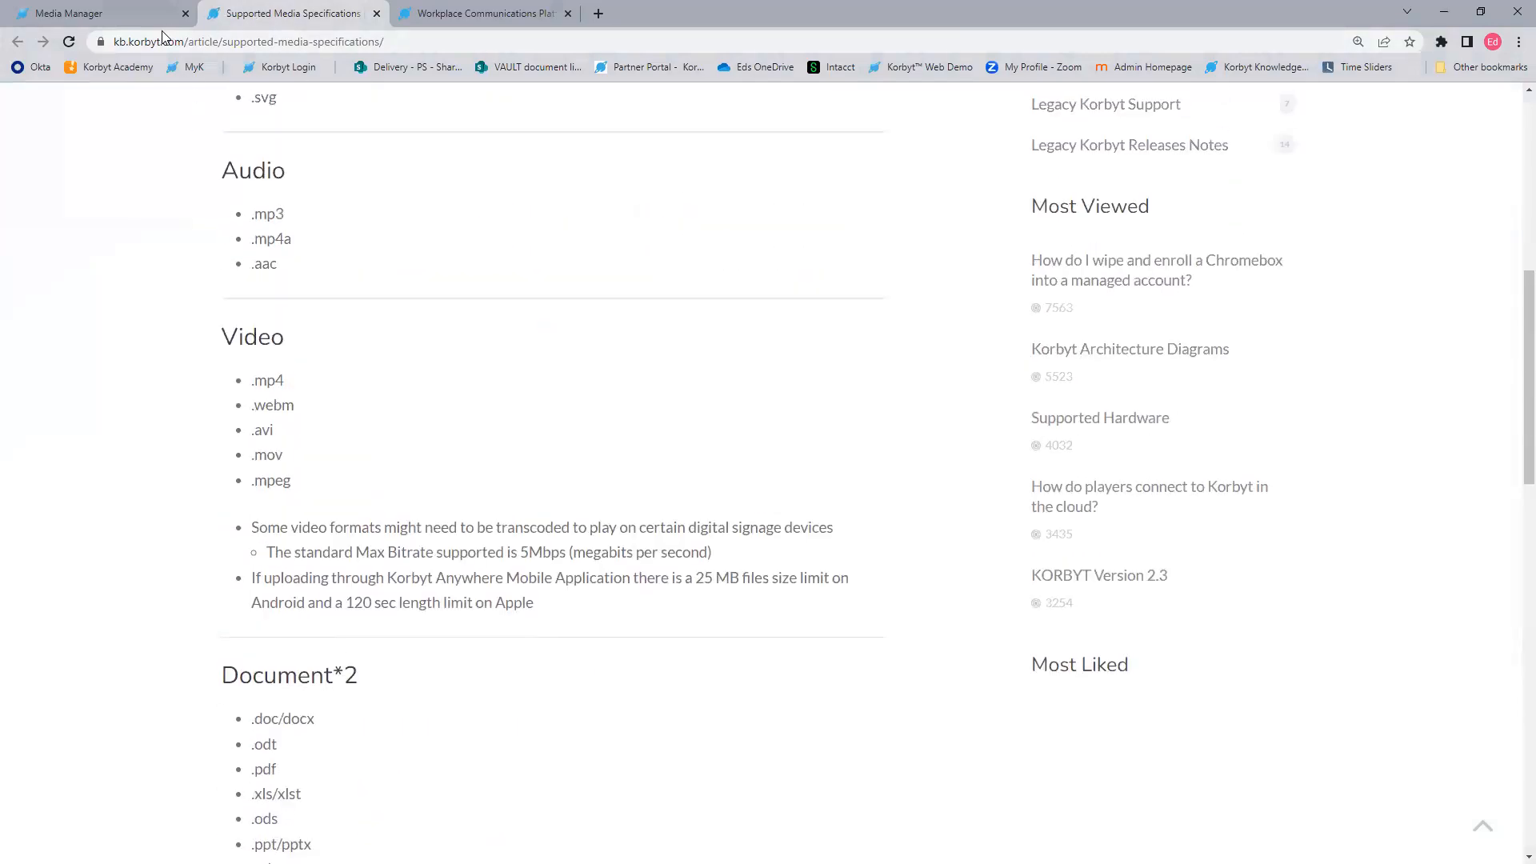
Step: Return to the Media Manager, dismiss the Import Media dialog and examine the items imported into Korbyt Training Examples
click(140, 18)
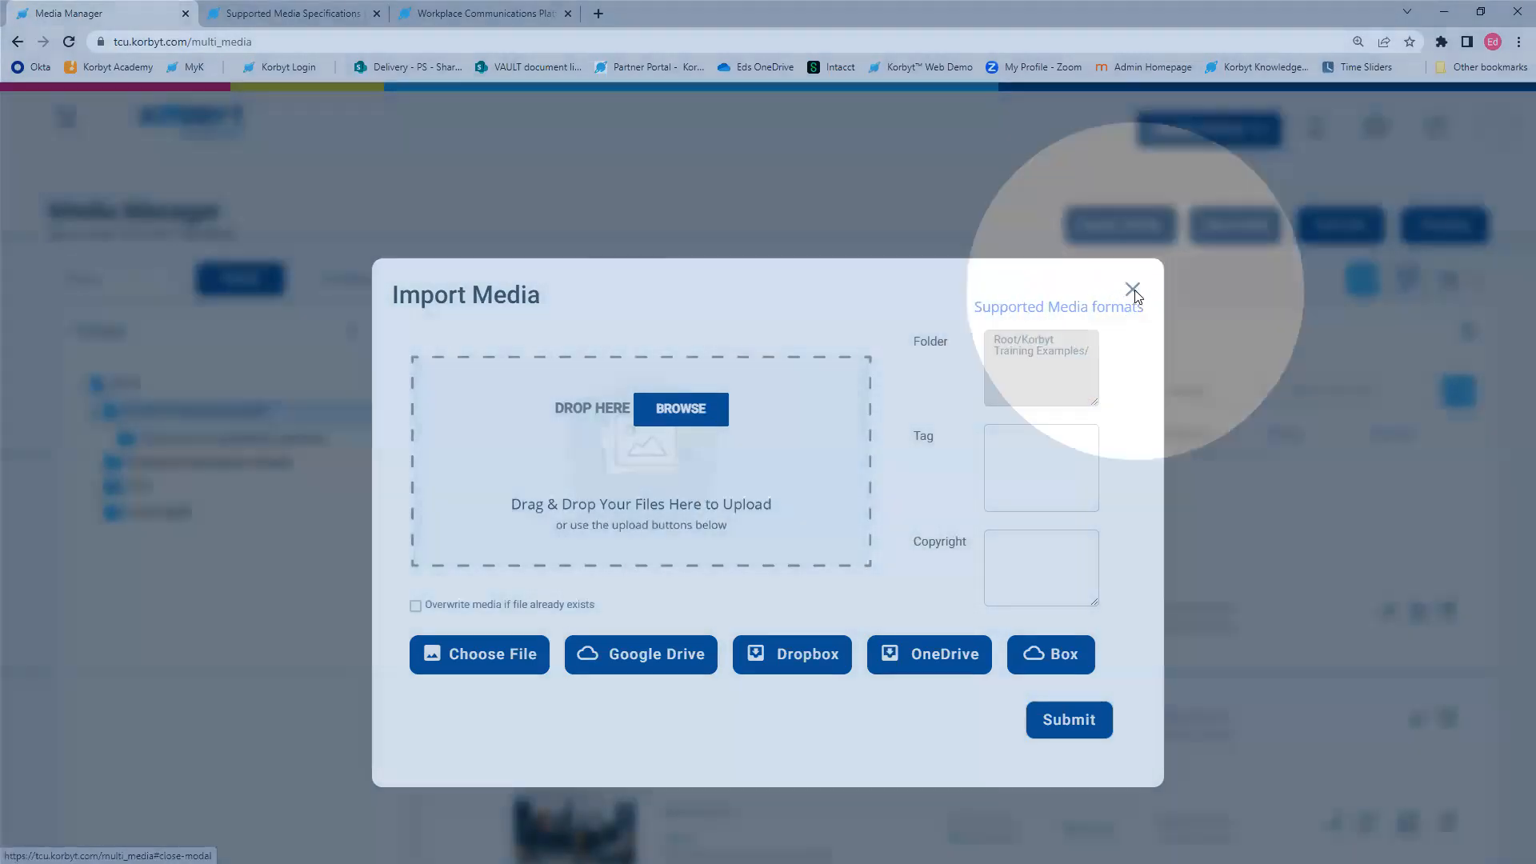
click(1133, 289)
scroll(749, 324, down, 5)
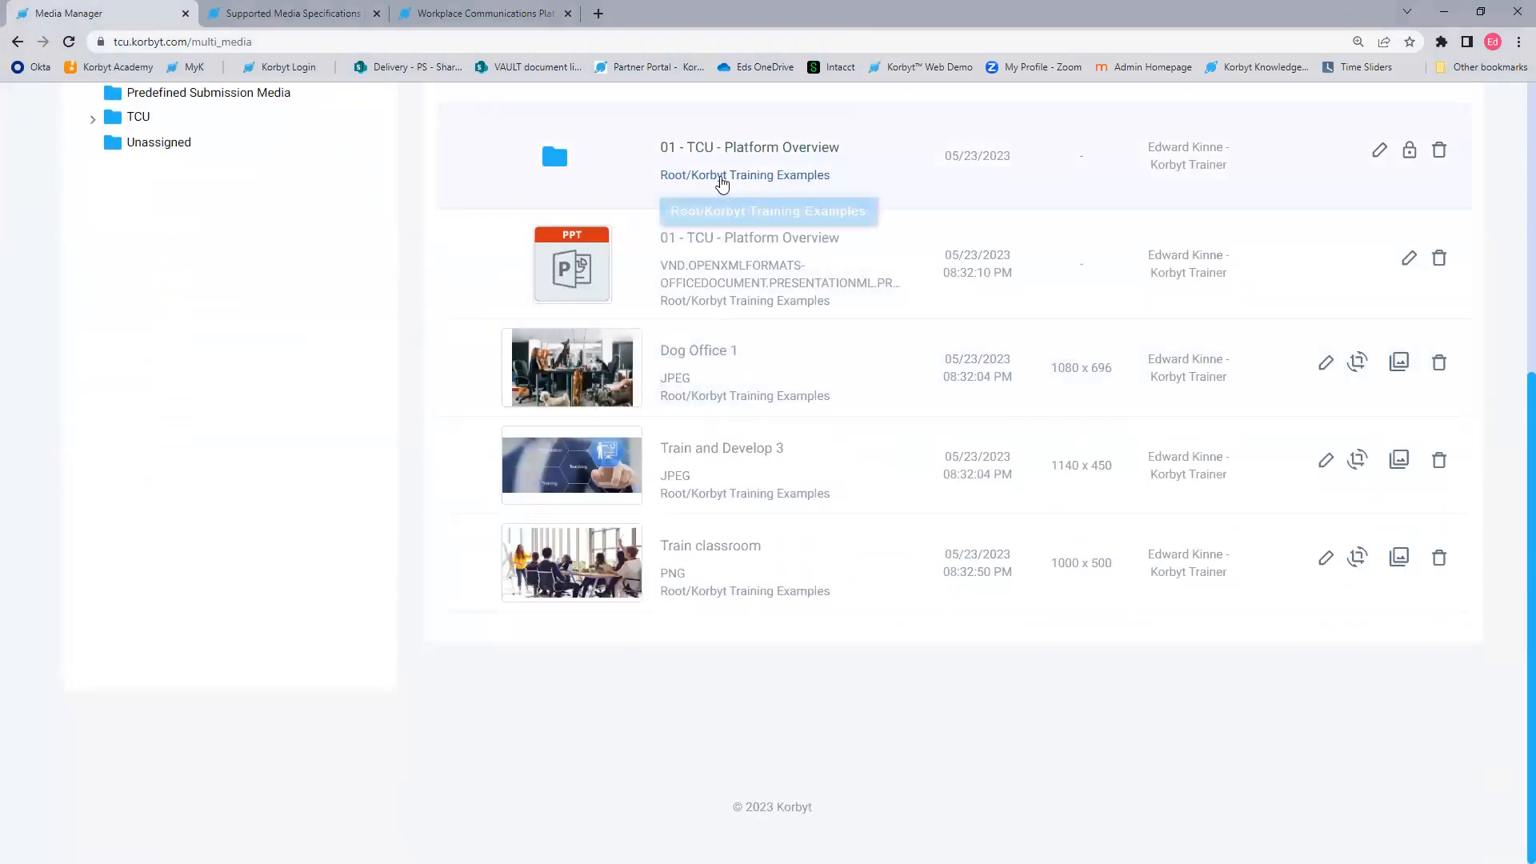
key(ctrl)
key(ctrl)
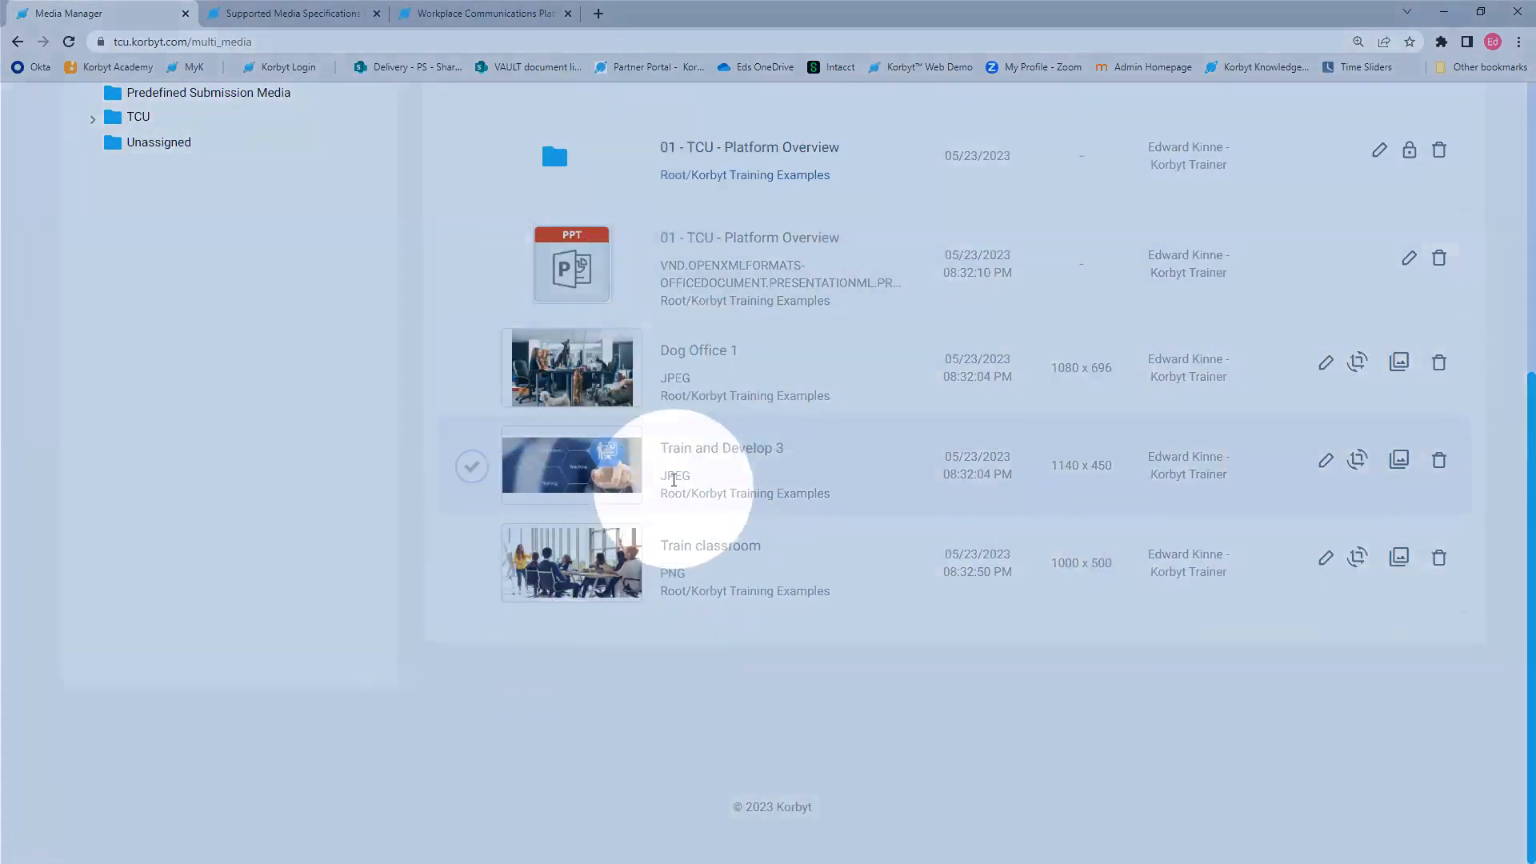
scroll(676, 490, up, 2)
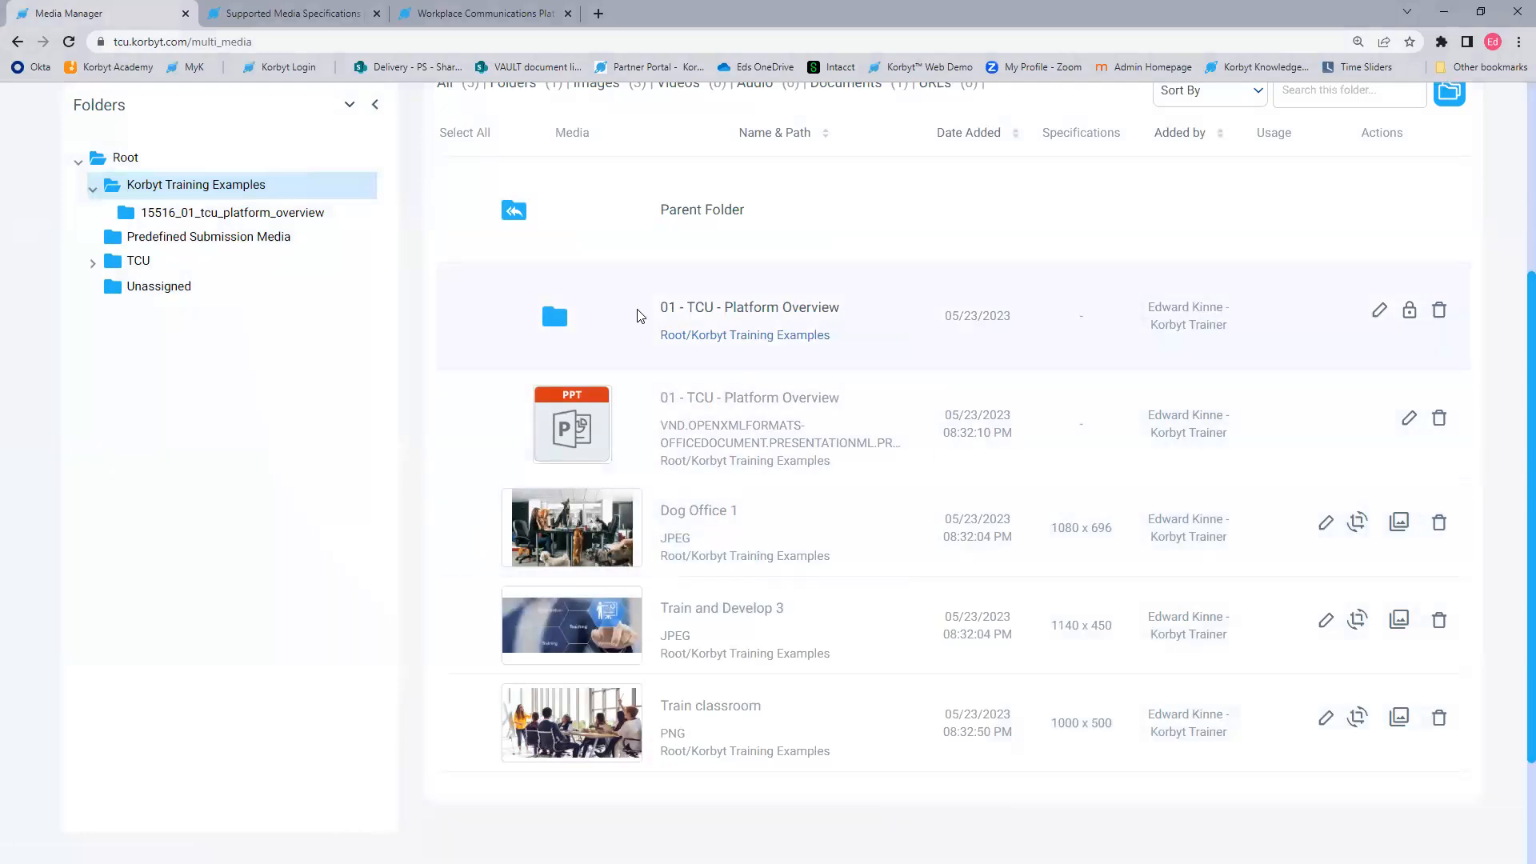
key(ctrl)
key(ctrl)
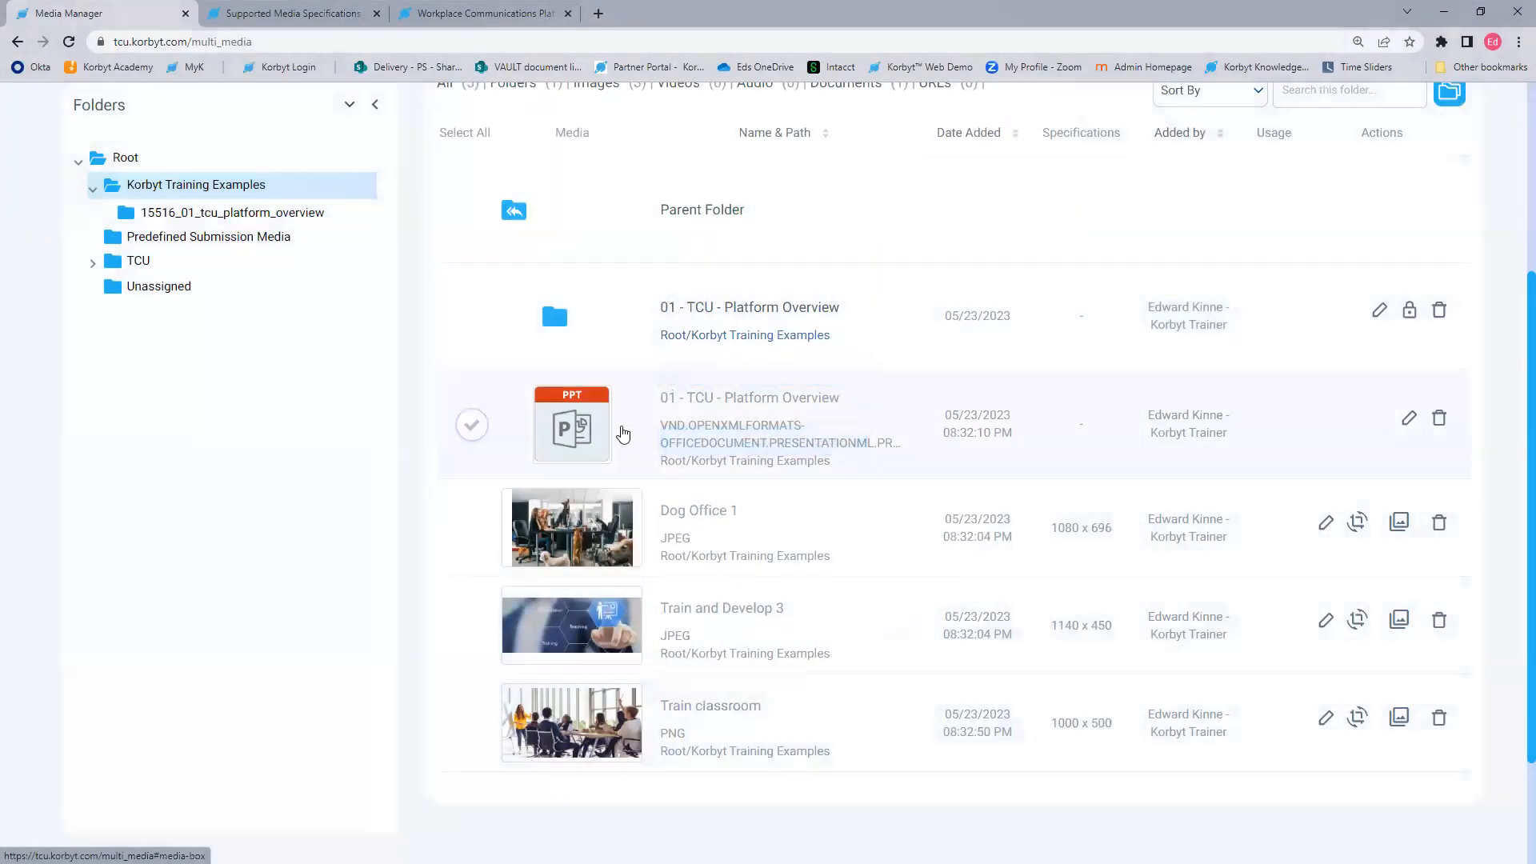
key(ctrl)
key(ctrl)
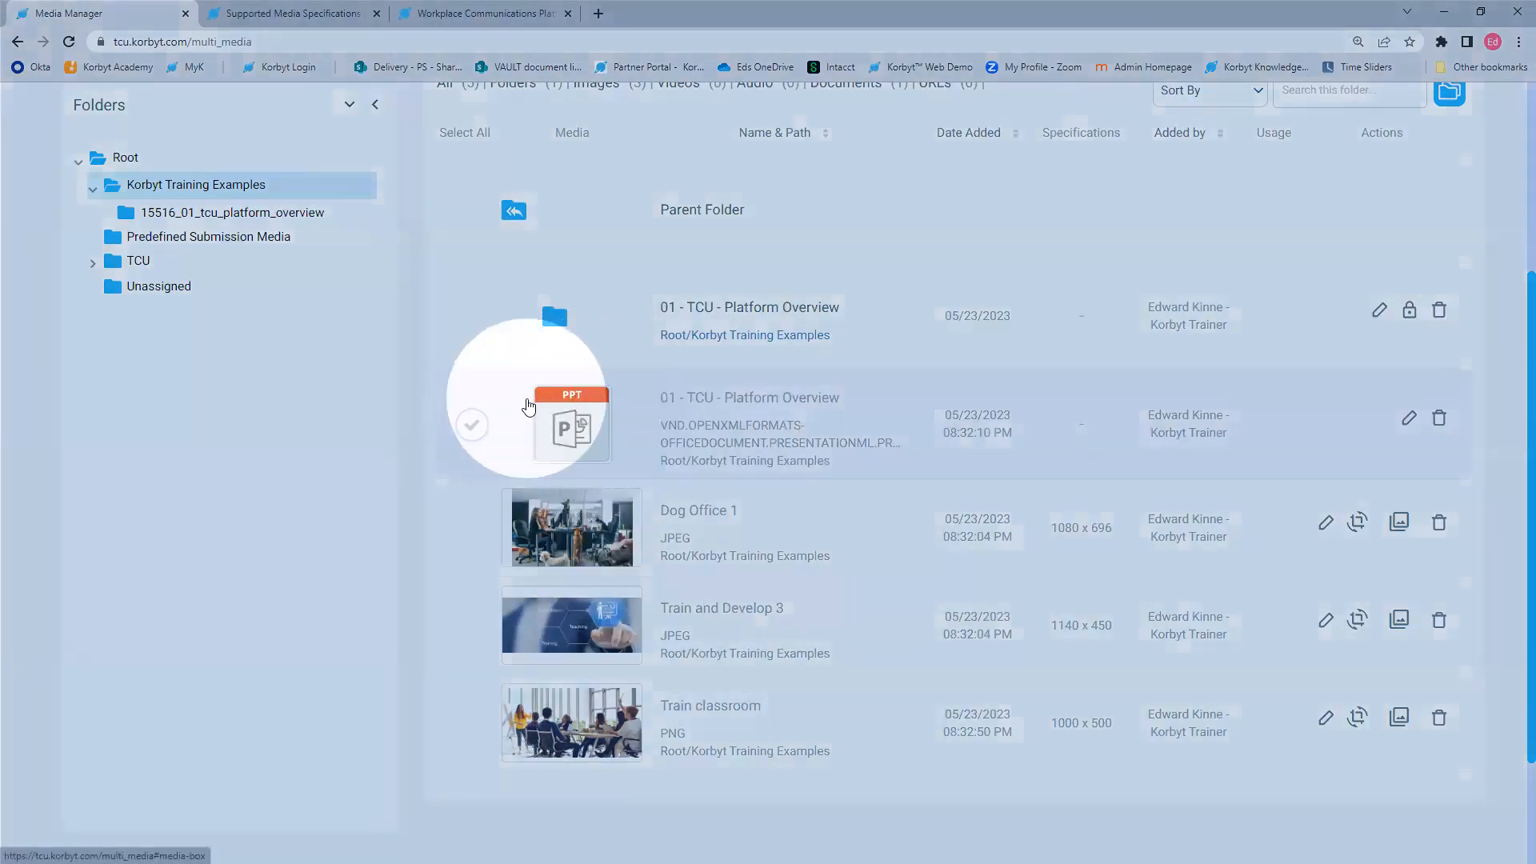
Step: Open the 01 - TCU - Platform Overview folder and look through the slide images generated from the presentation
drag(528, 398, 759, 314)
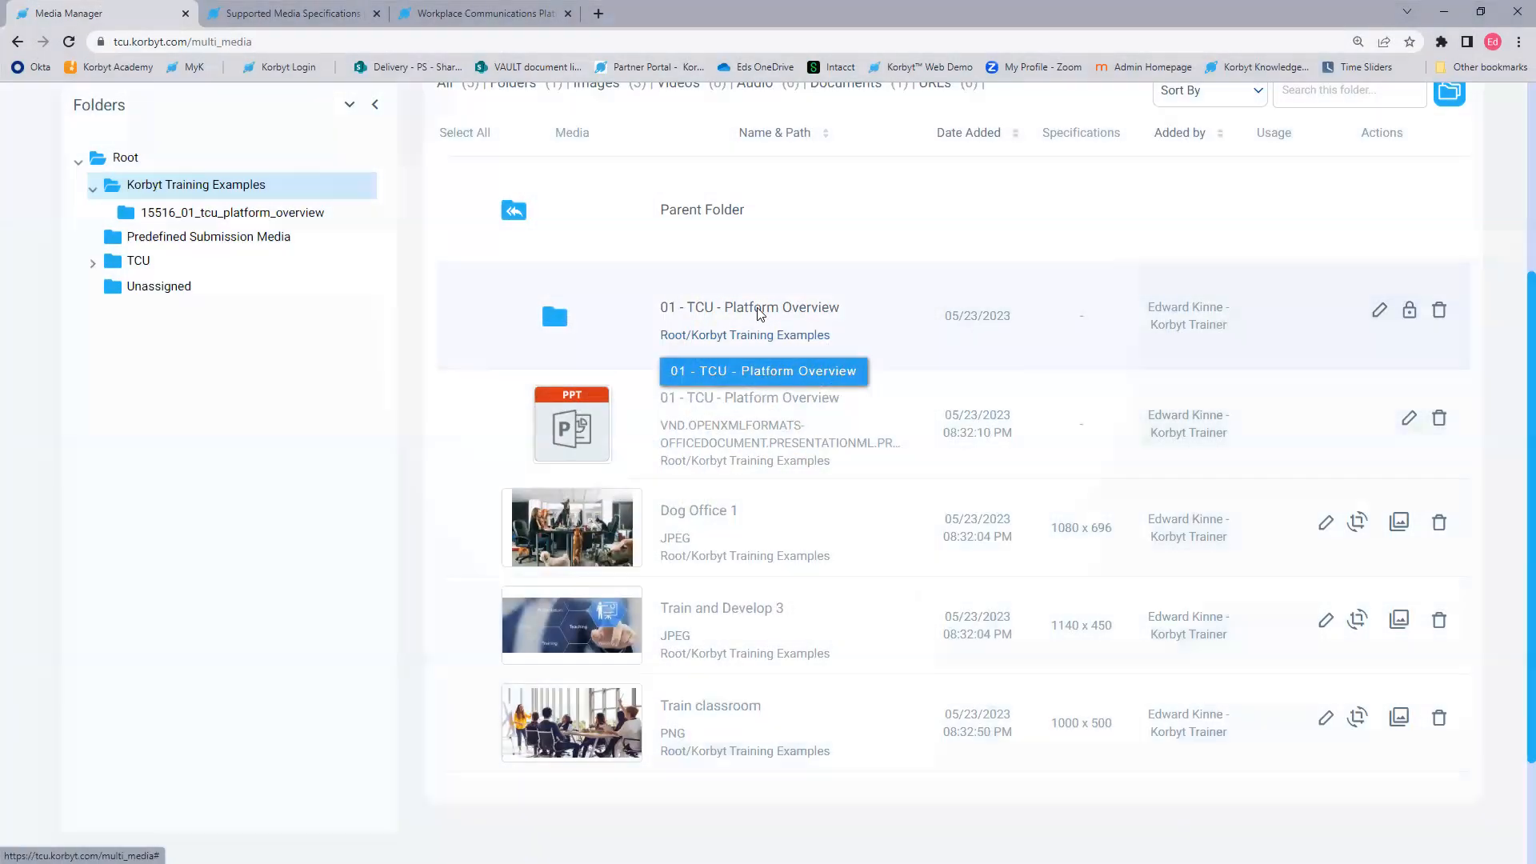
click(759, 314)
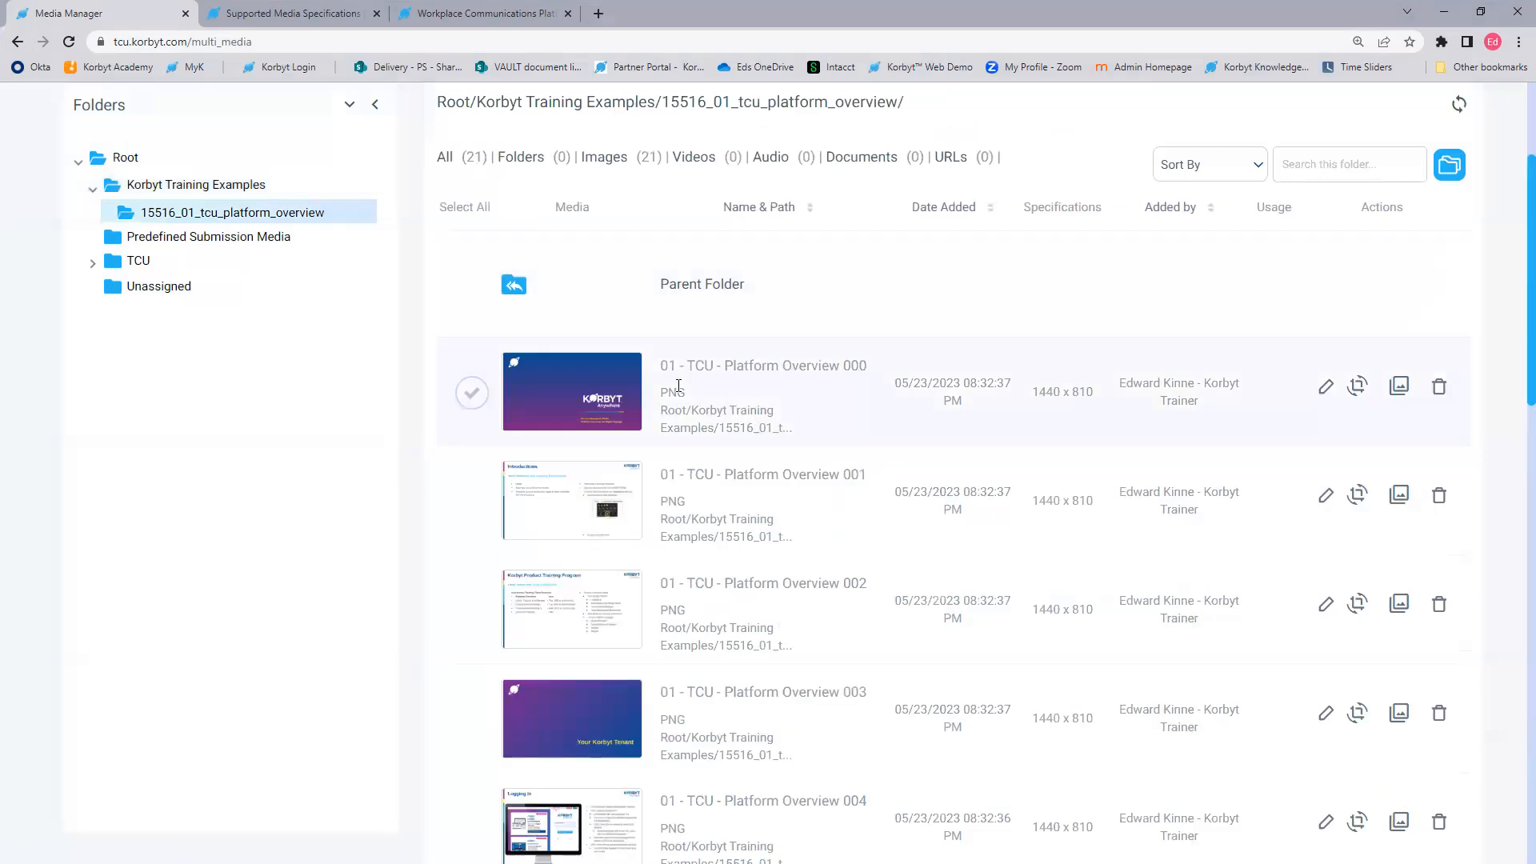
scroll(577, 547, down, 3)
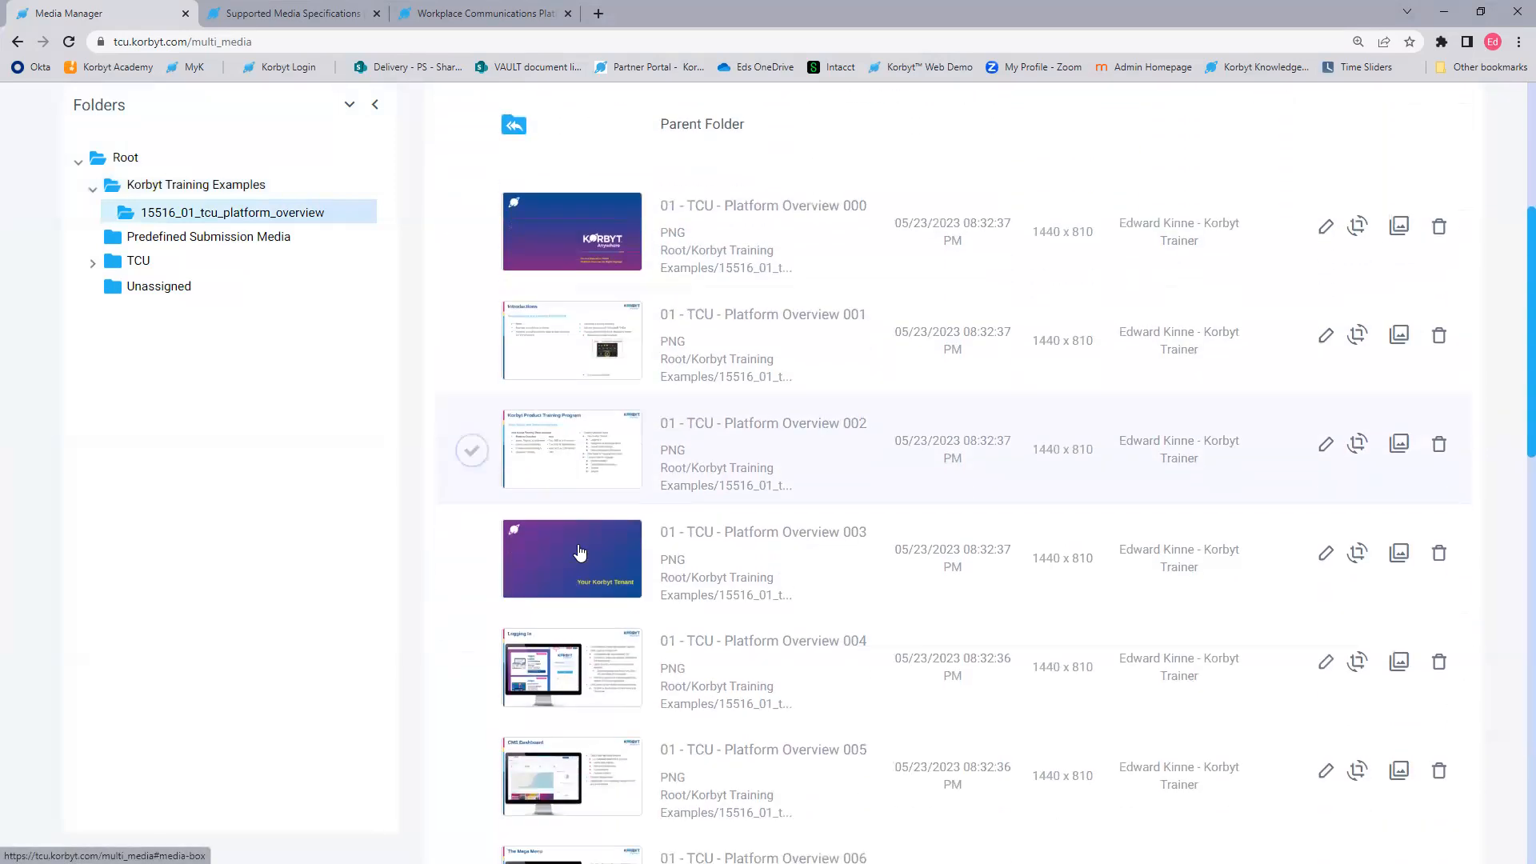
scroll(582, 552, down, 7)
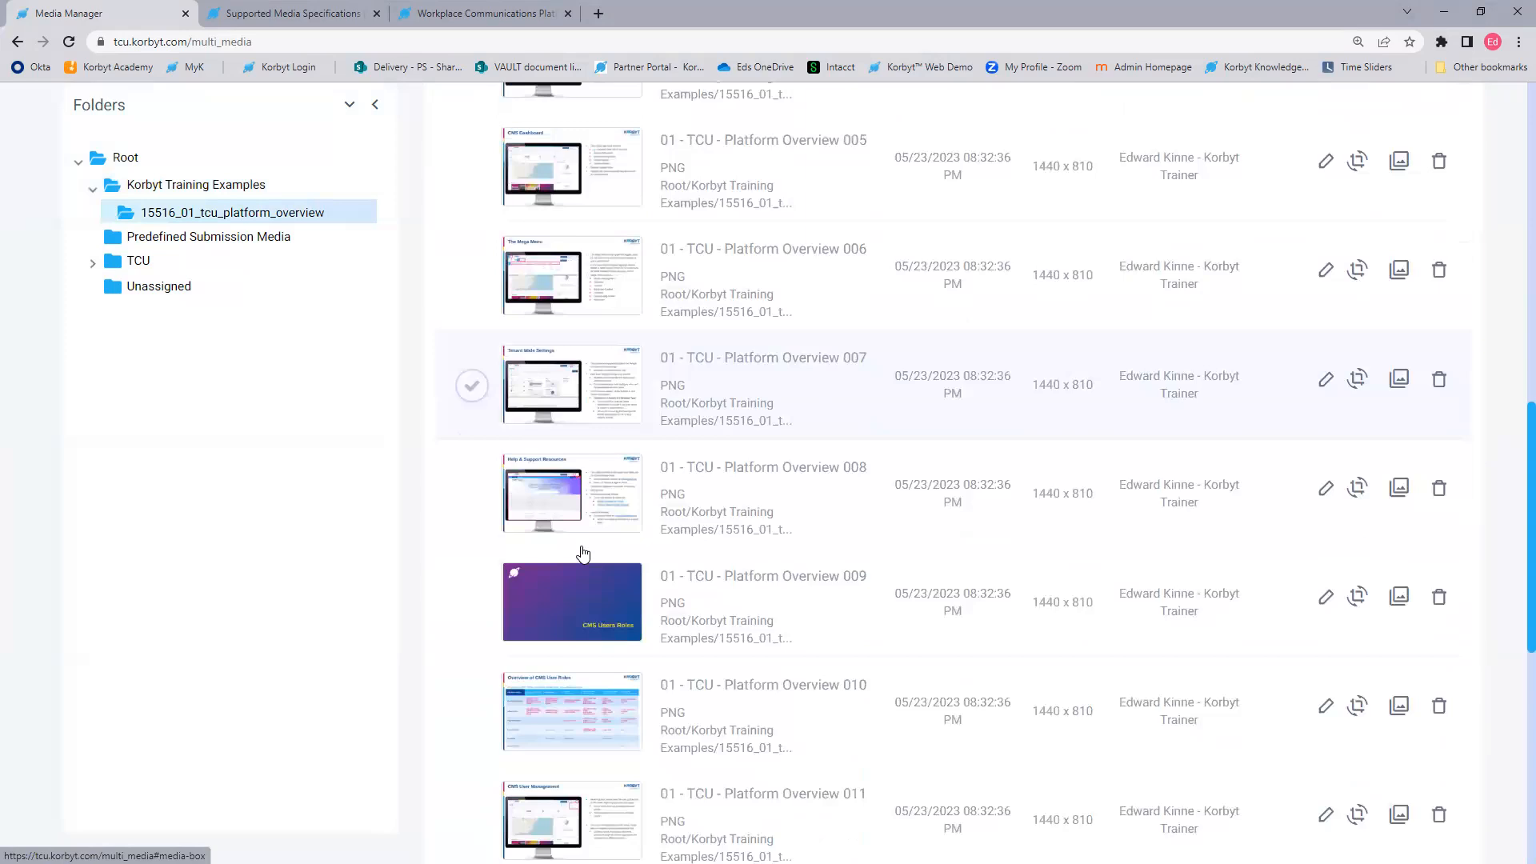
scroll(582, 552, down, 7)
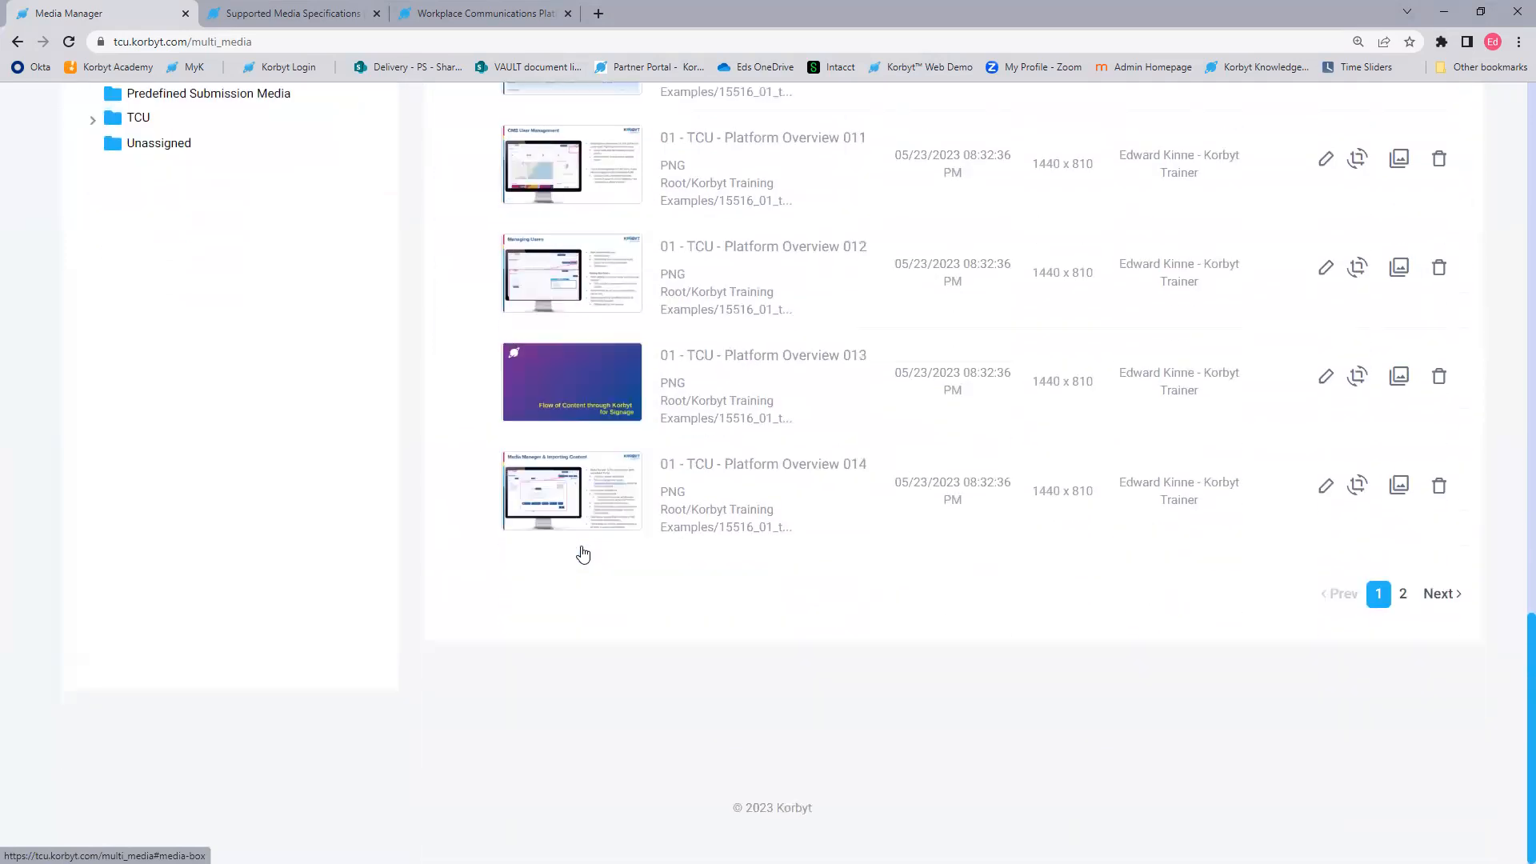
scroll(582, 552, up, 15)
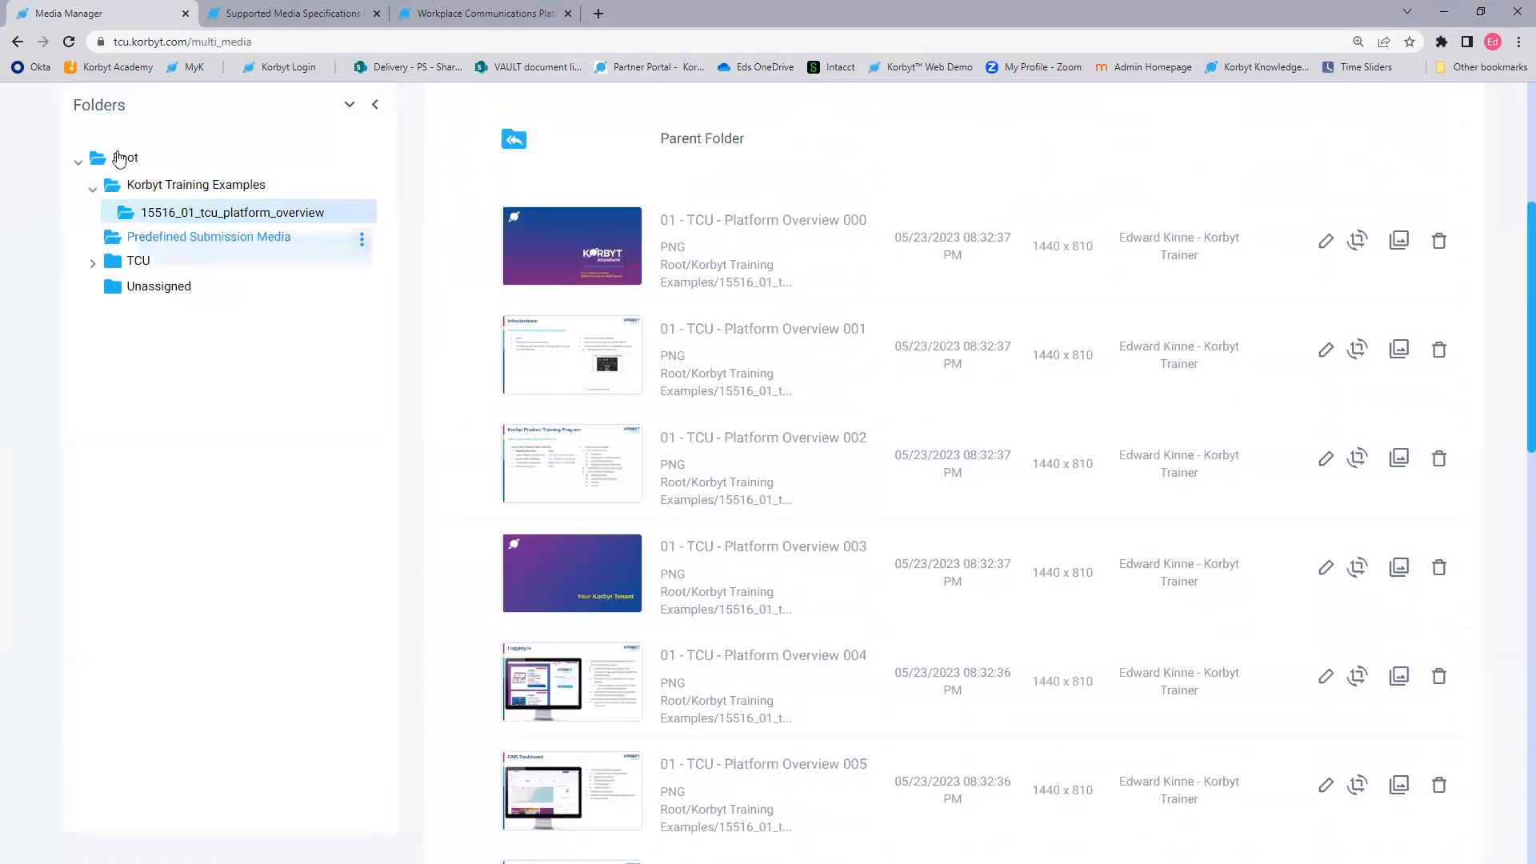
Step: Leave the slide image folder, reopen the Media Manager and go up to the Korbyt Training Examples folder
click(16, 42)
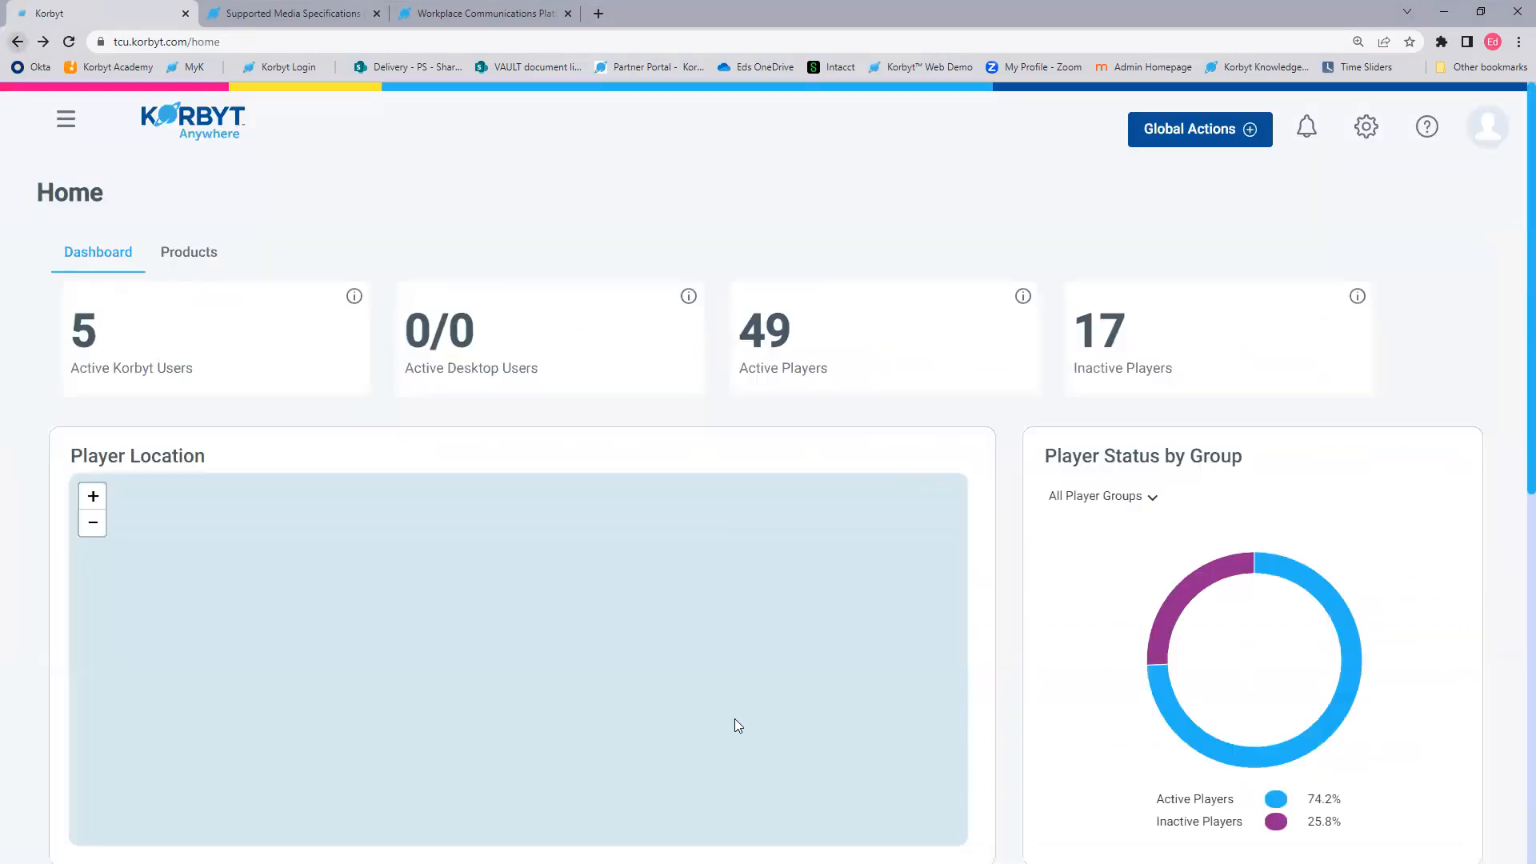
click(66, 120)
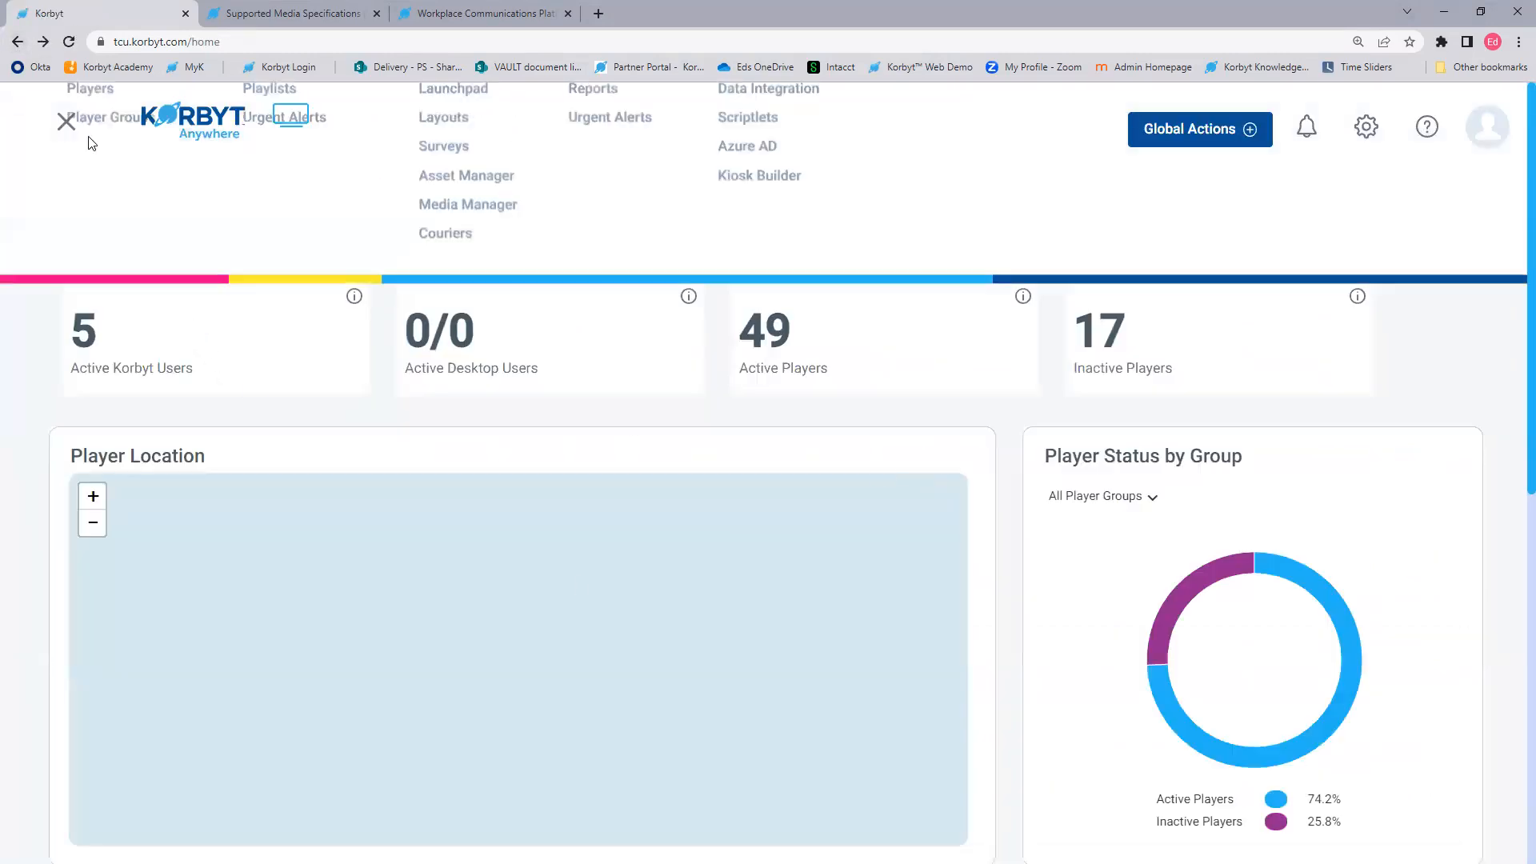
click(480, 342)
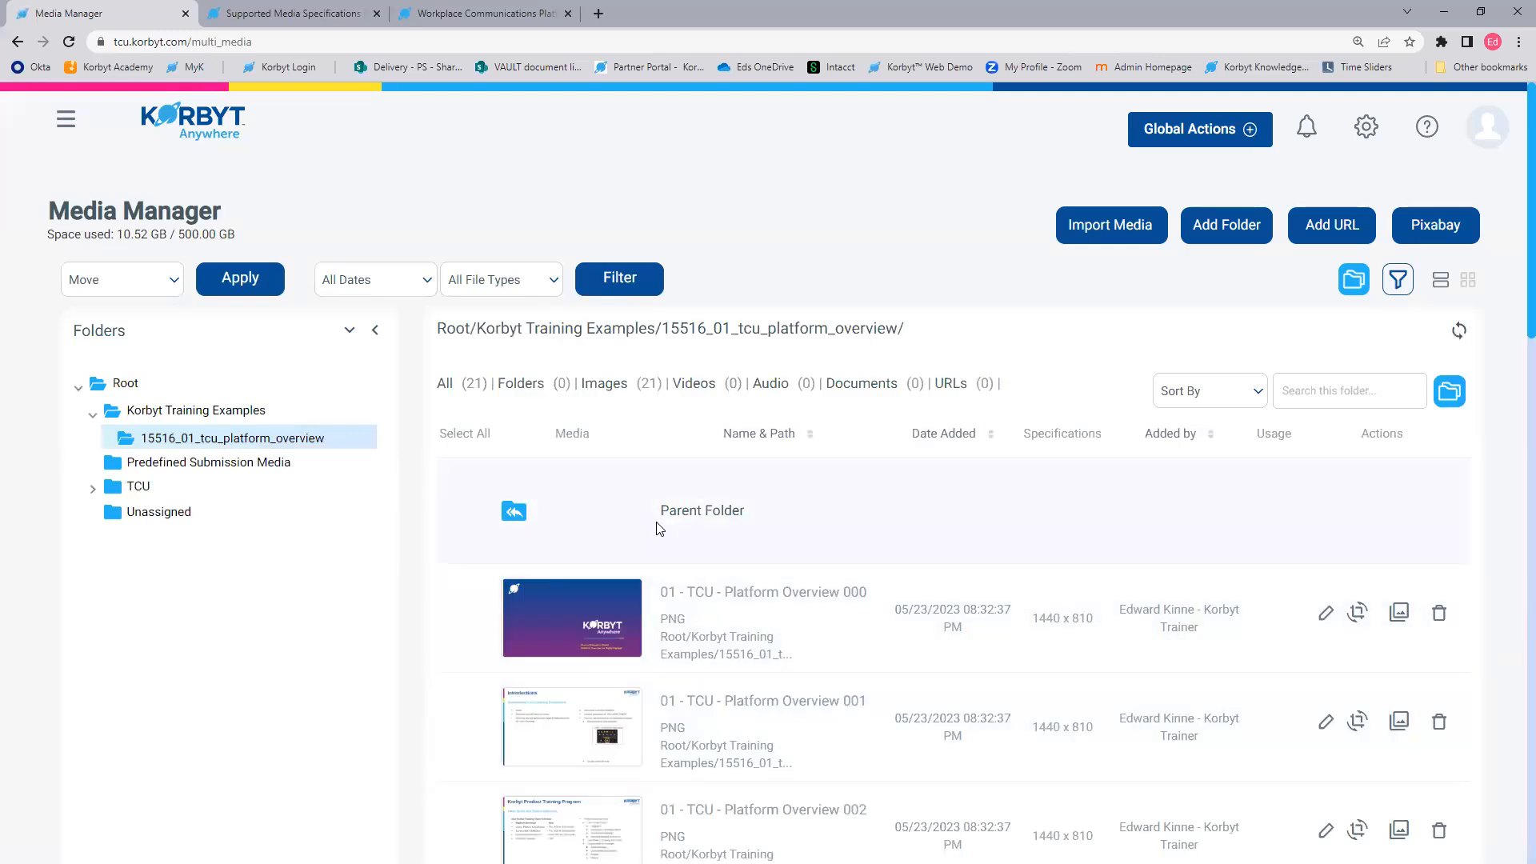
click(516, 513)
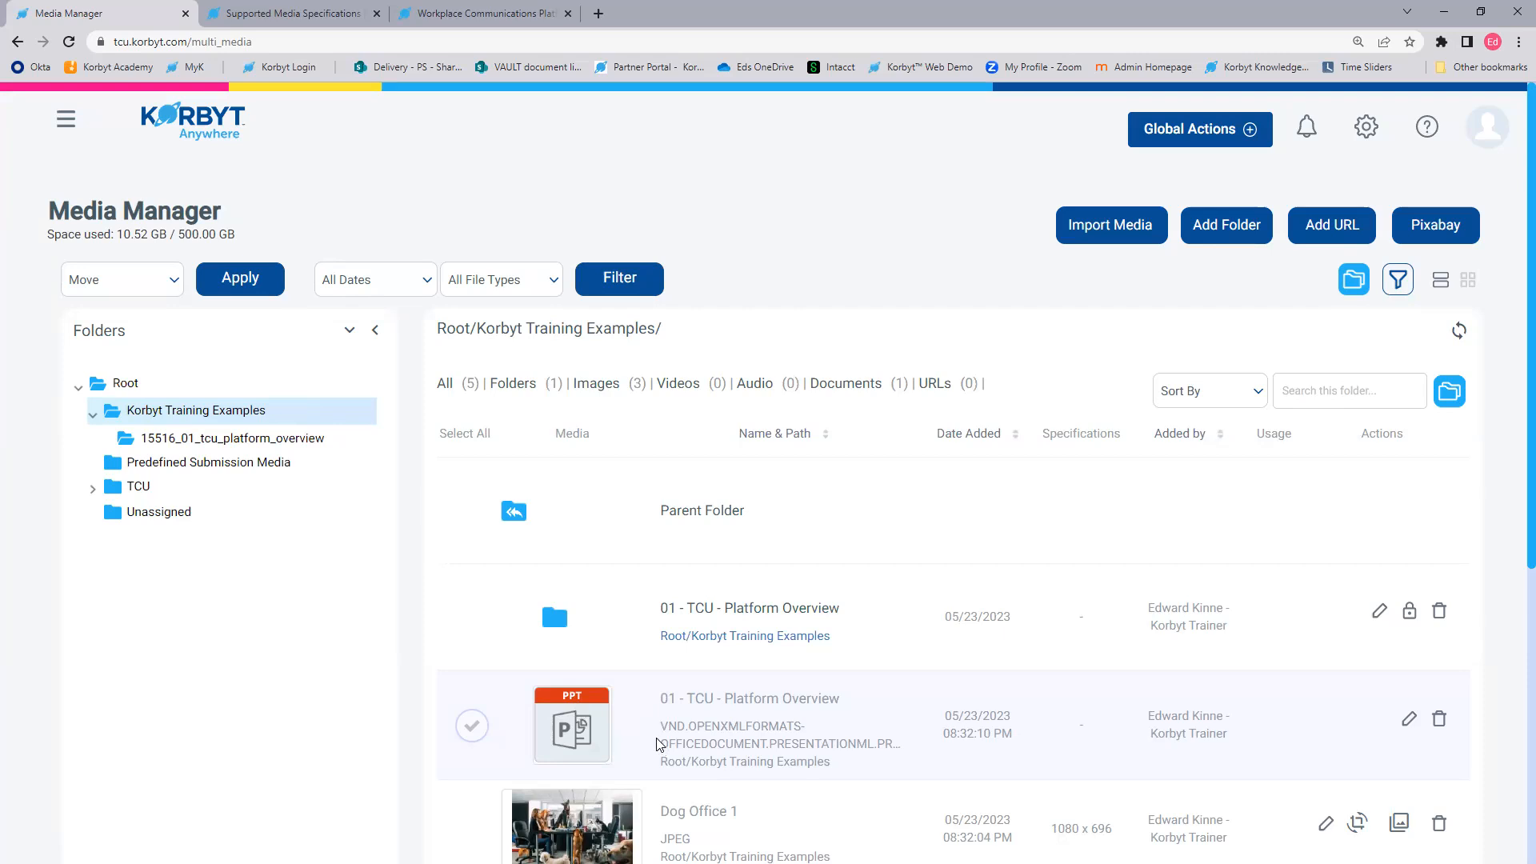
Step: Look over the media in the Korbyt Training Examples folder, then display the site's main navigation options
scroll(520, 645, down, 5)
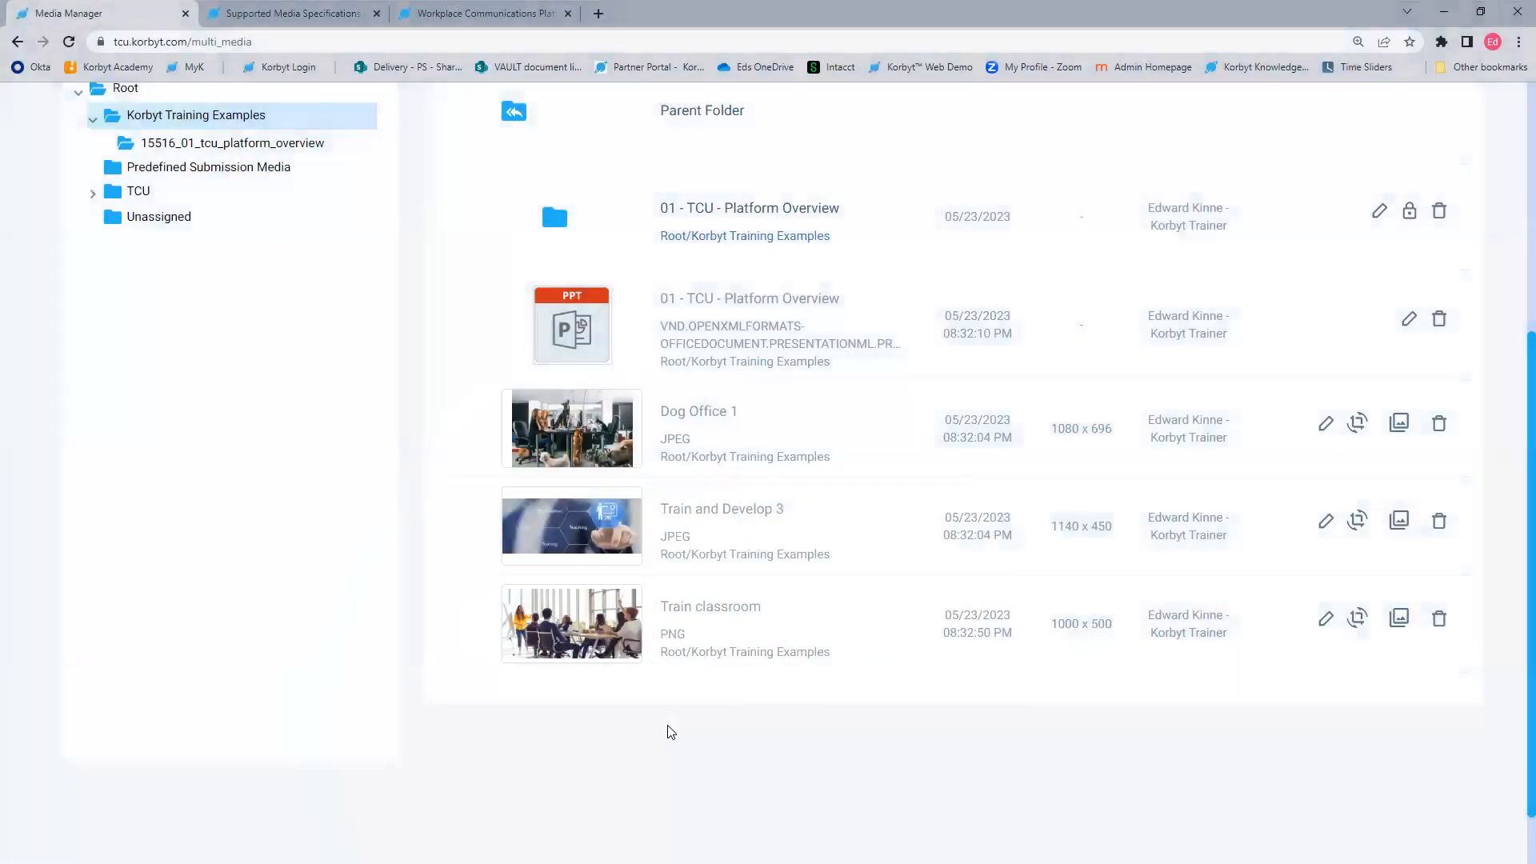
scroll(688, 732, up, 5)
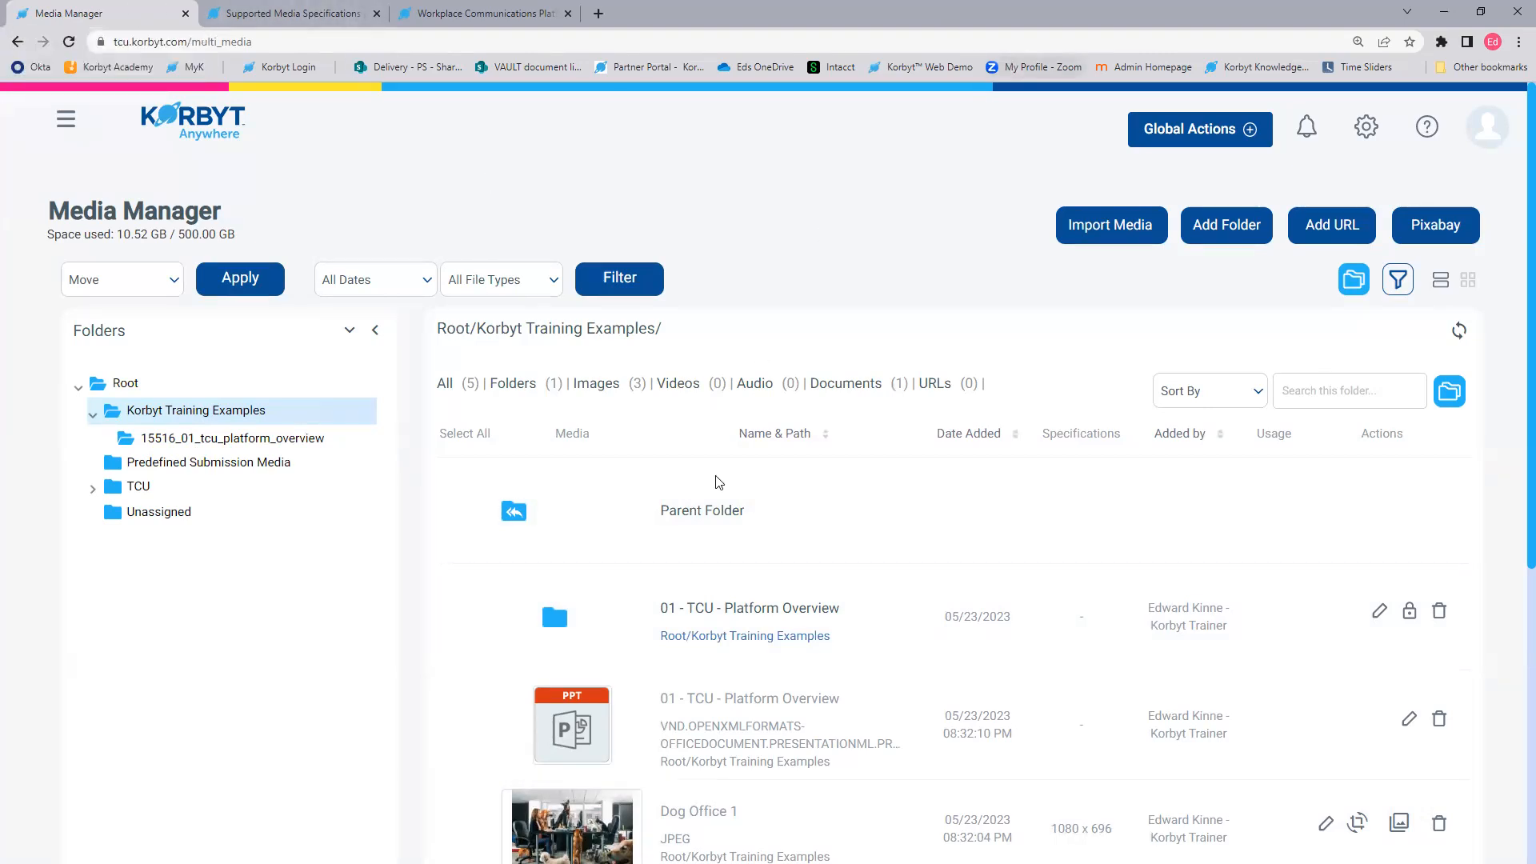
scroll(552, 592, down, 4)
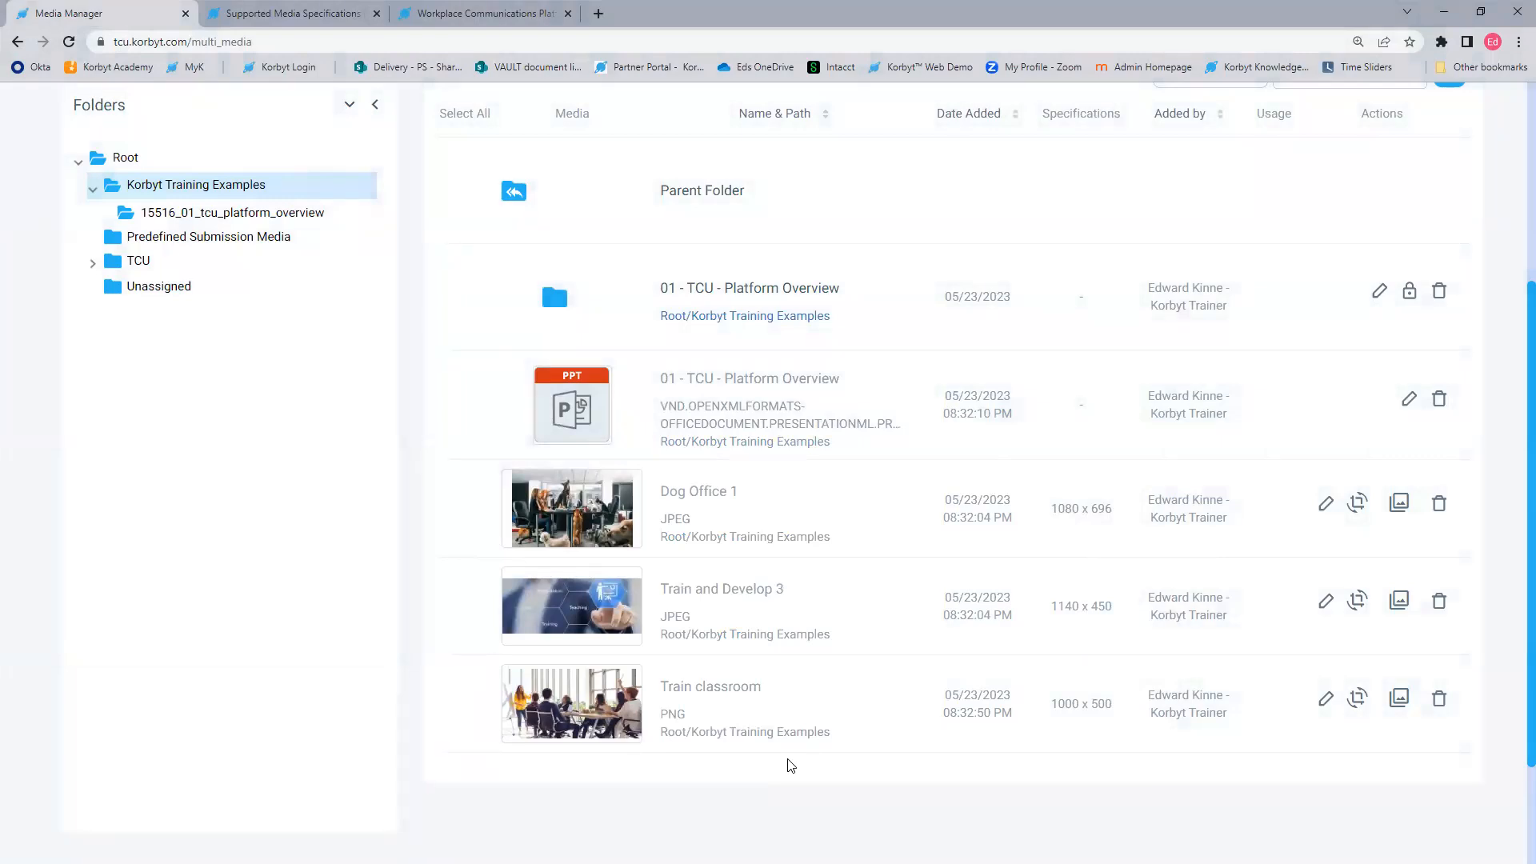
scroll(881, 765, up, 4)
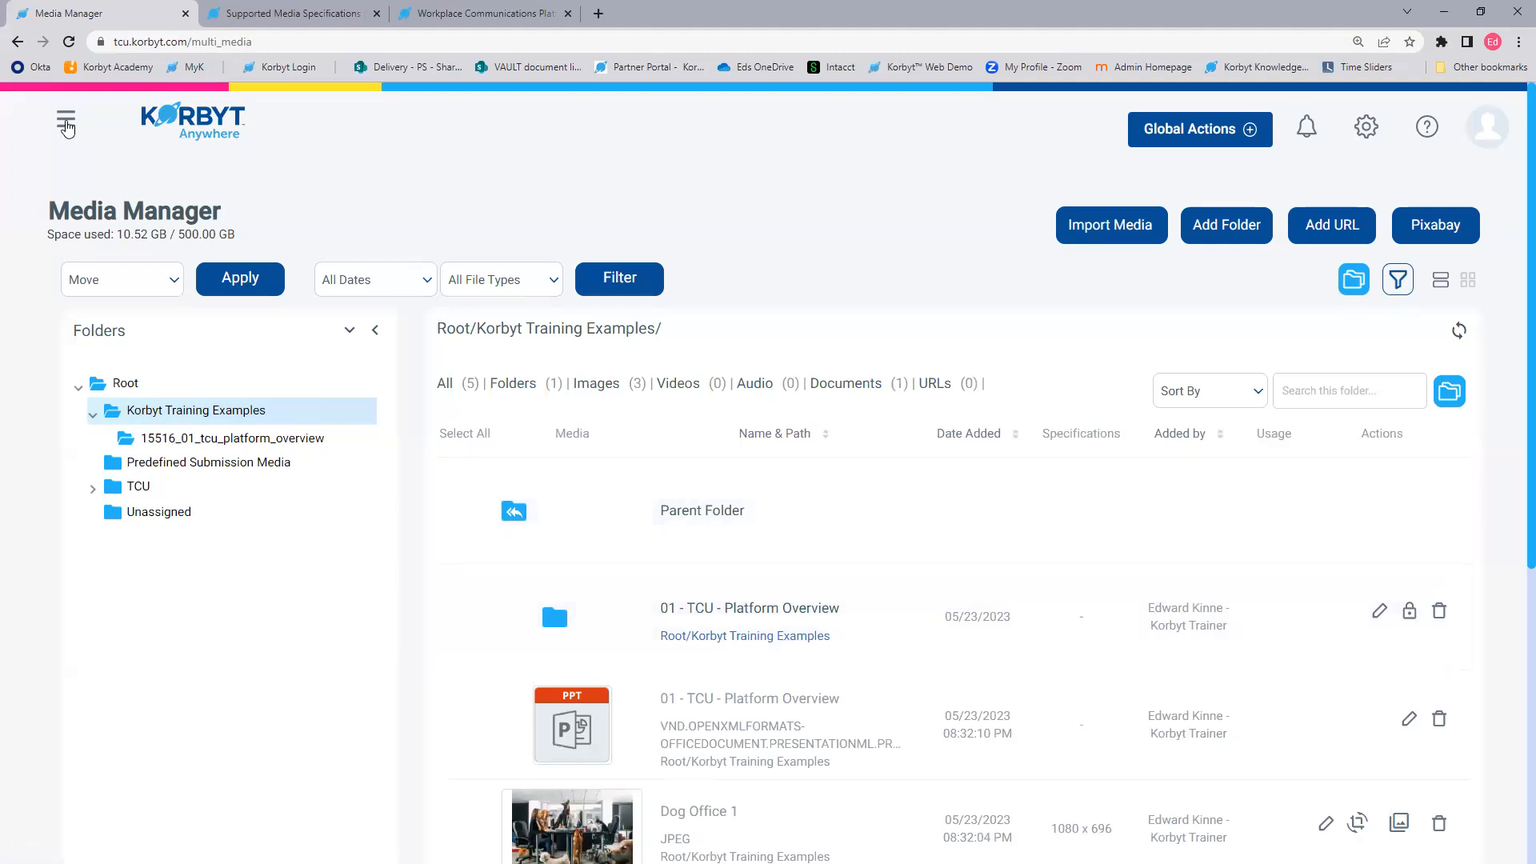
click(66, 119)
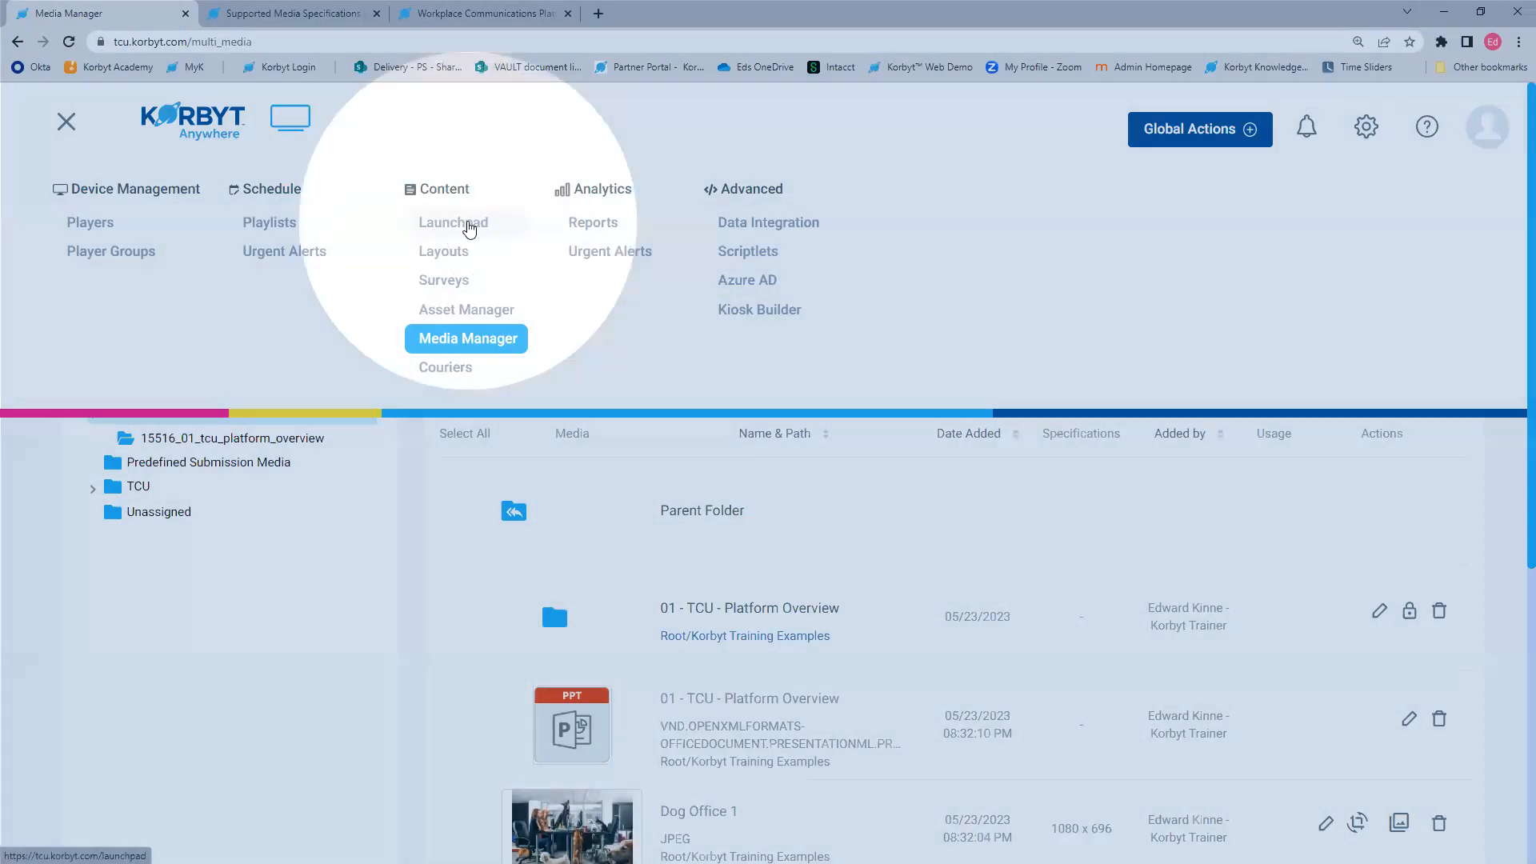
Step: Open the Launchpad page and look through the Announcements, Events and All Launchpads templates
click(472, 225)
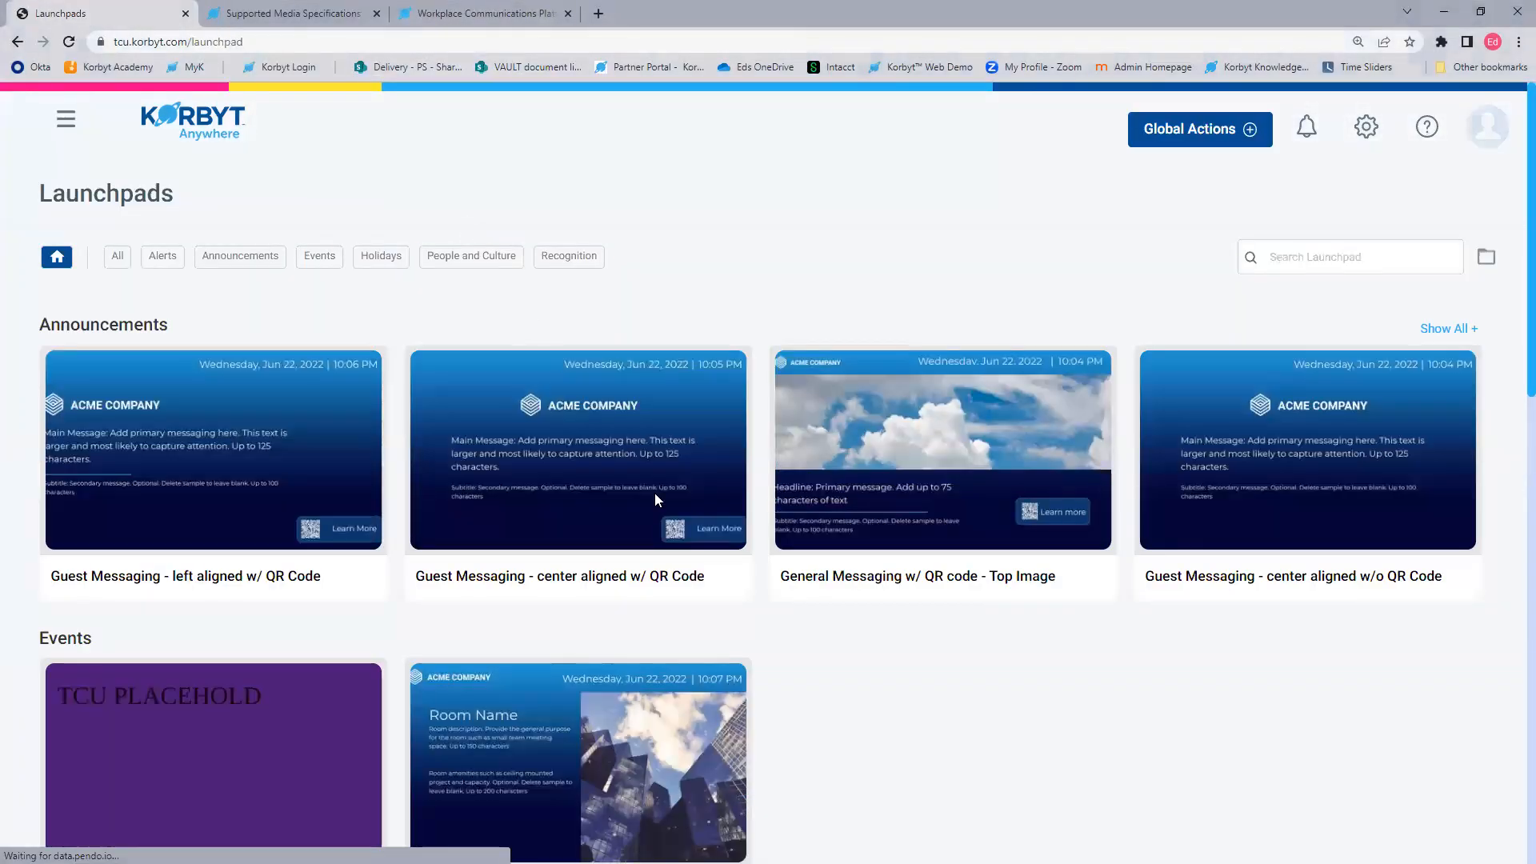
scroll(934, 530, down, 1)
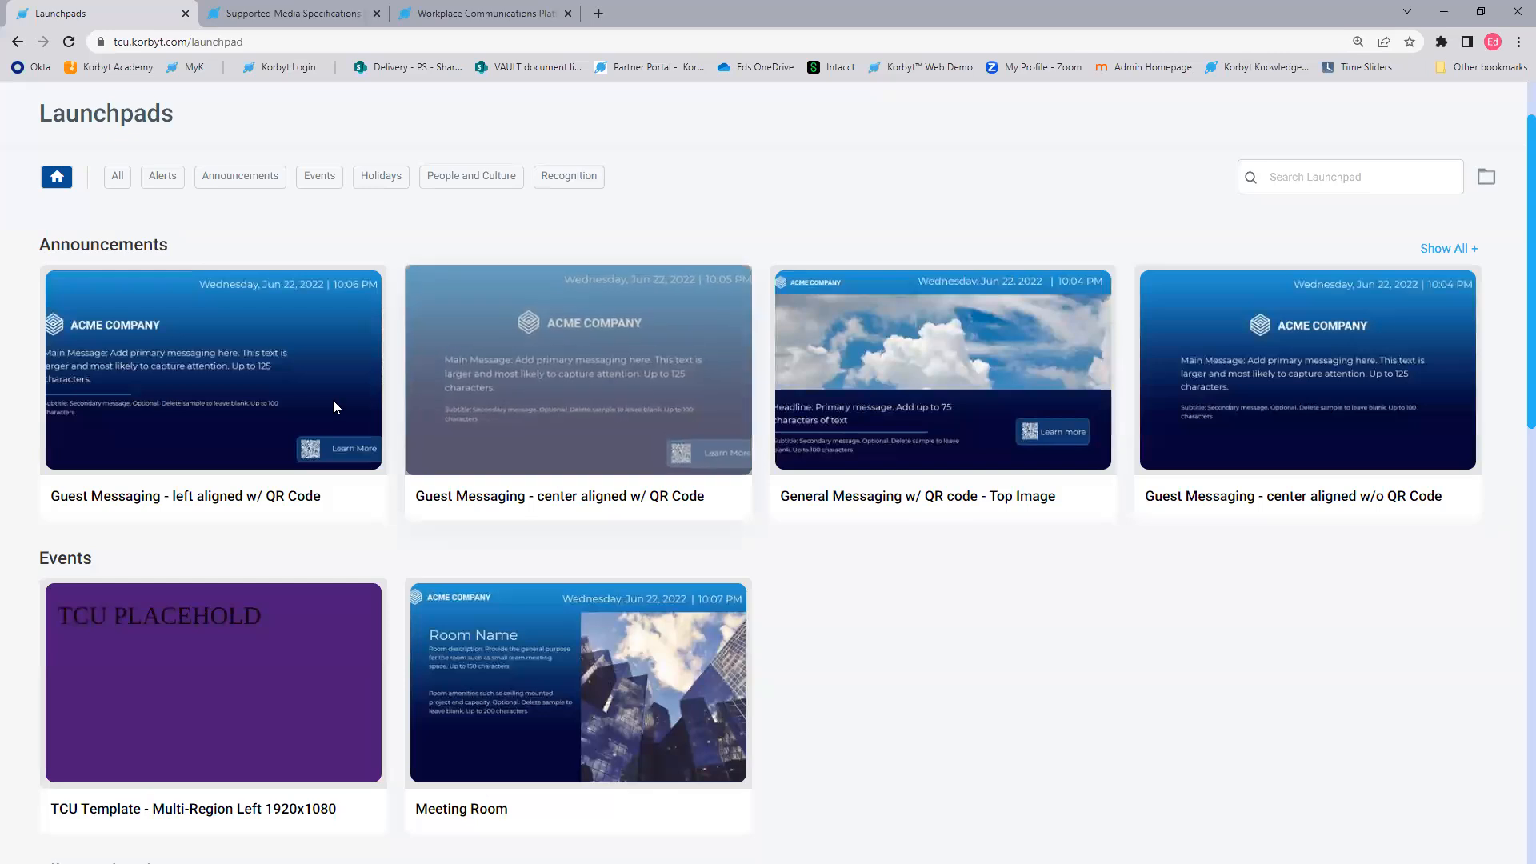
click(324, 377)
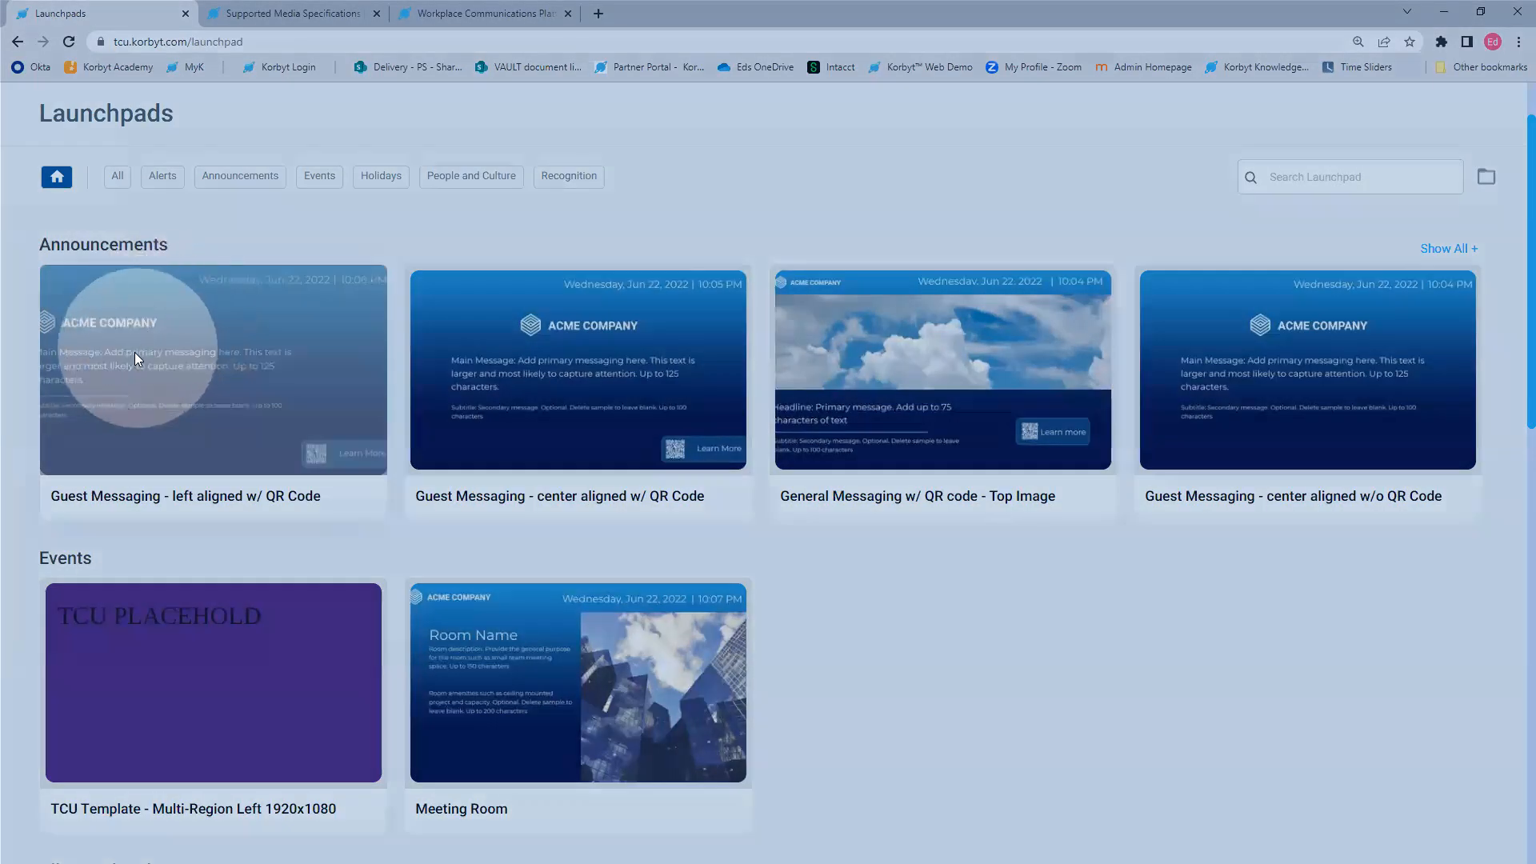
scroll(1069, 593, down, 1)
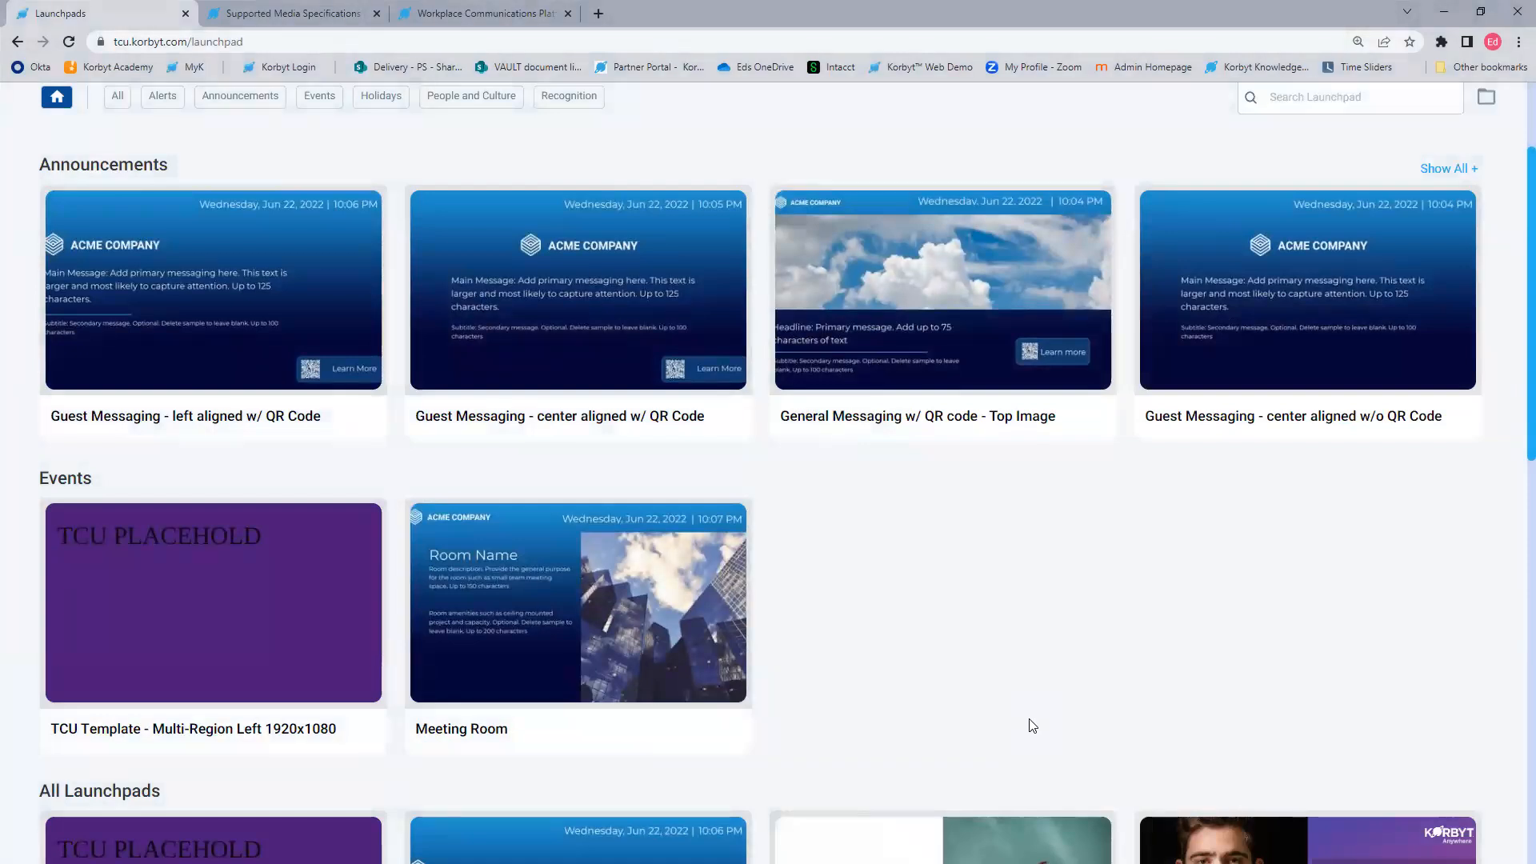
scroll(1032, 725, down, 3)
key(ctrl)
key(ctrl)
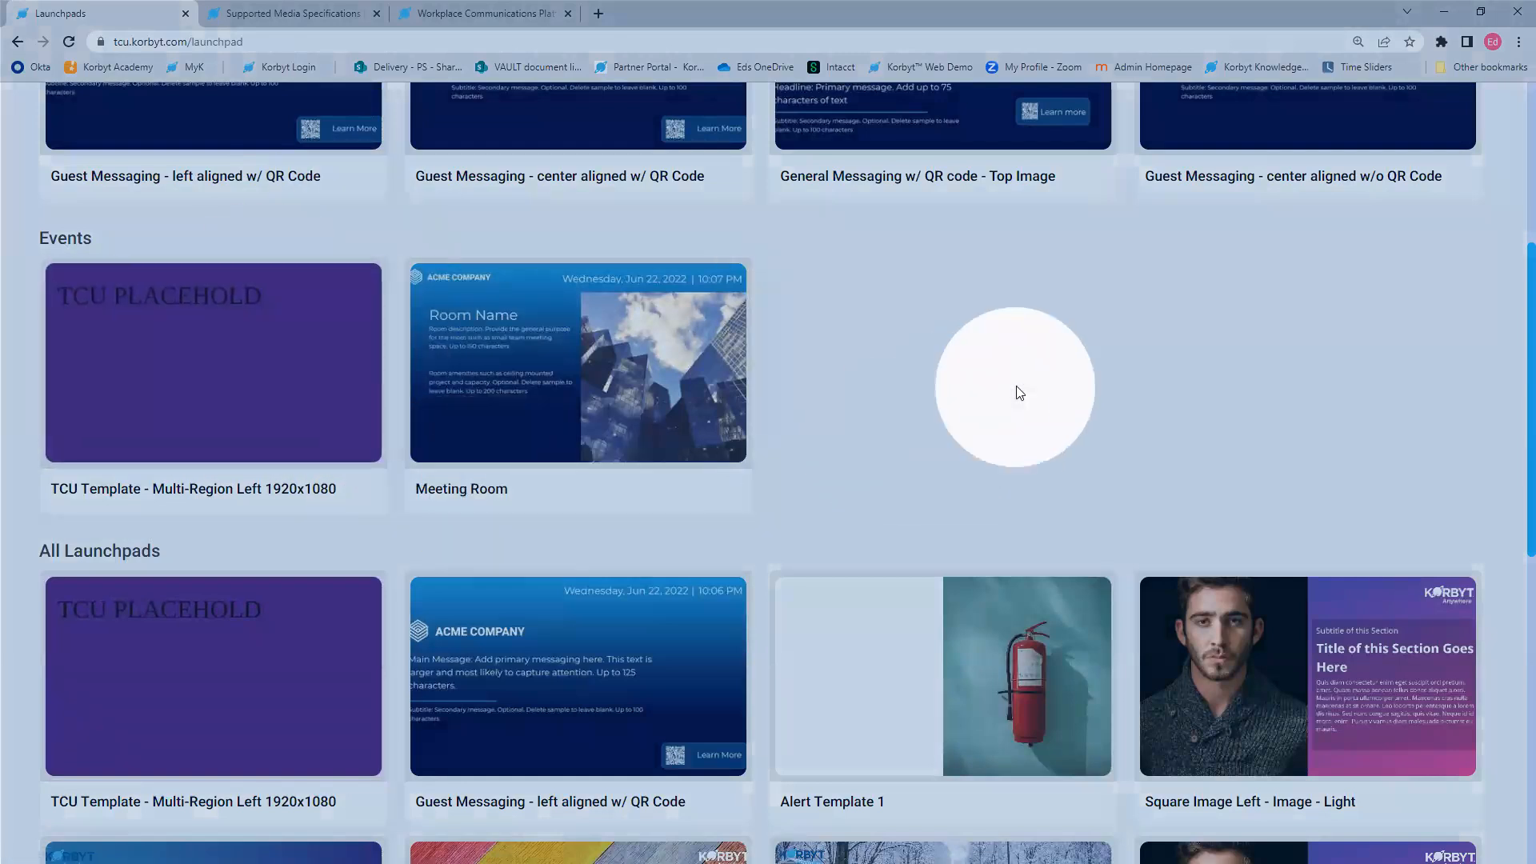
scroll(967, 520, up, 4)
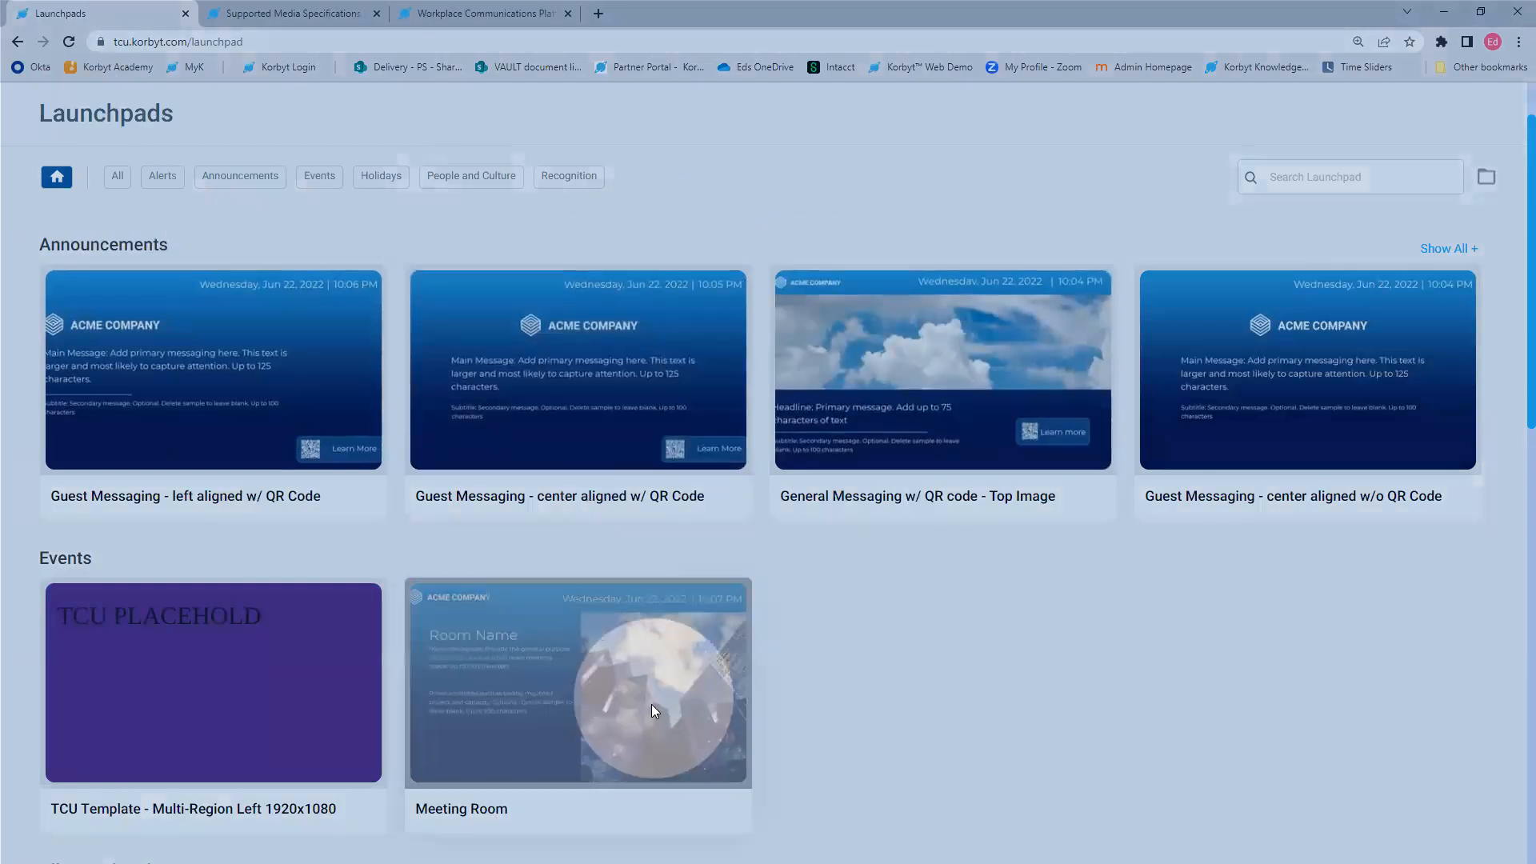
Step: Open the Meeting Room launchpad, search the media for "logo" and replace the company logo with TCUMiniSocialLogo
click(624, 649)
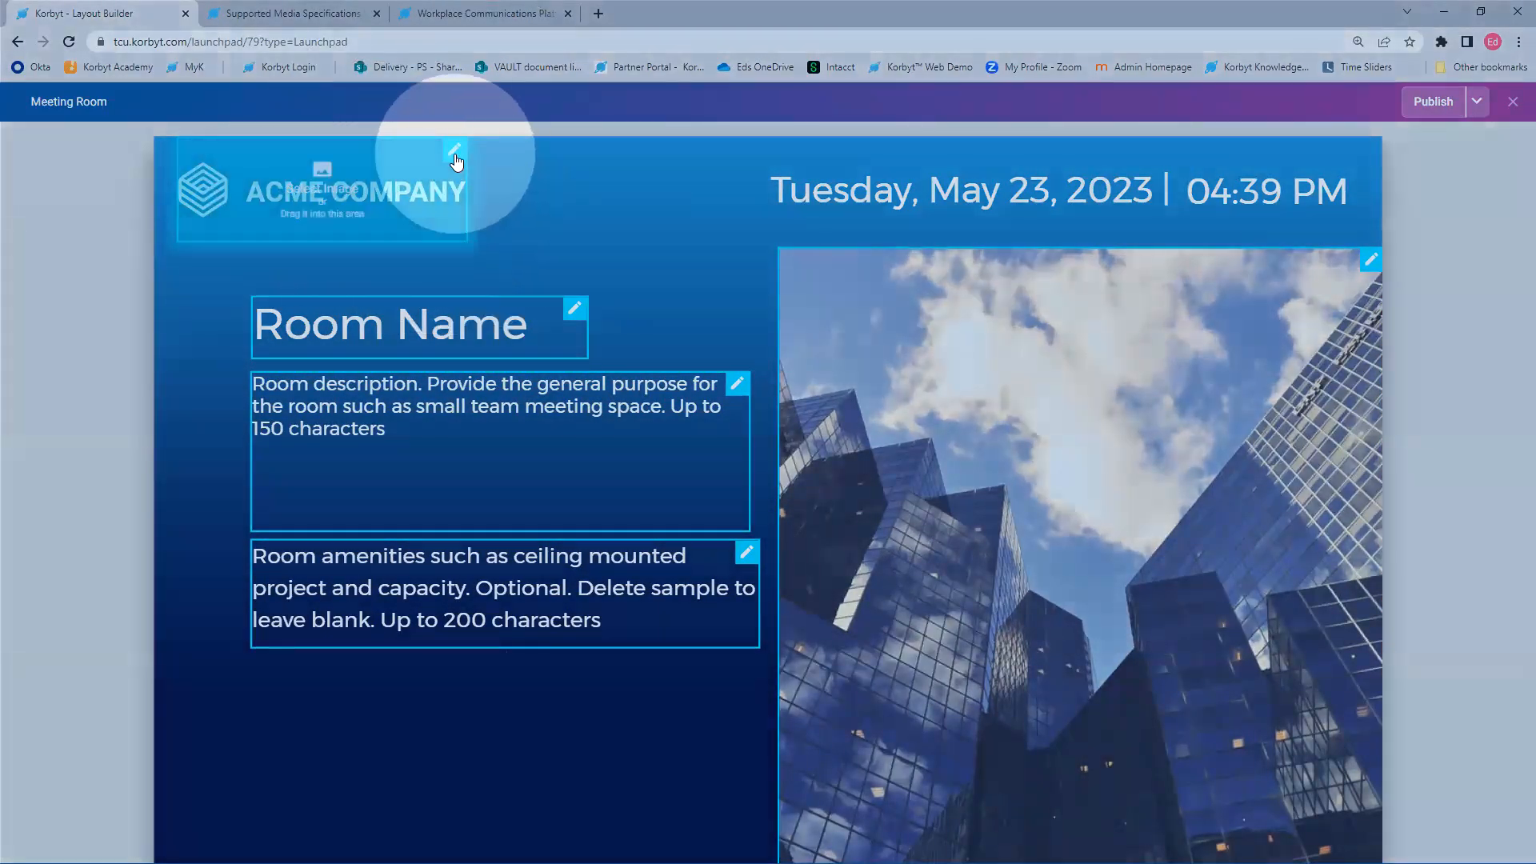
click(454, 153)
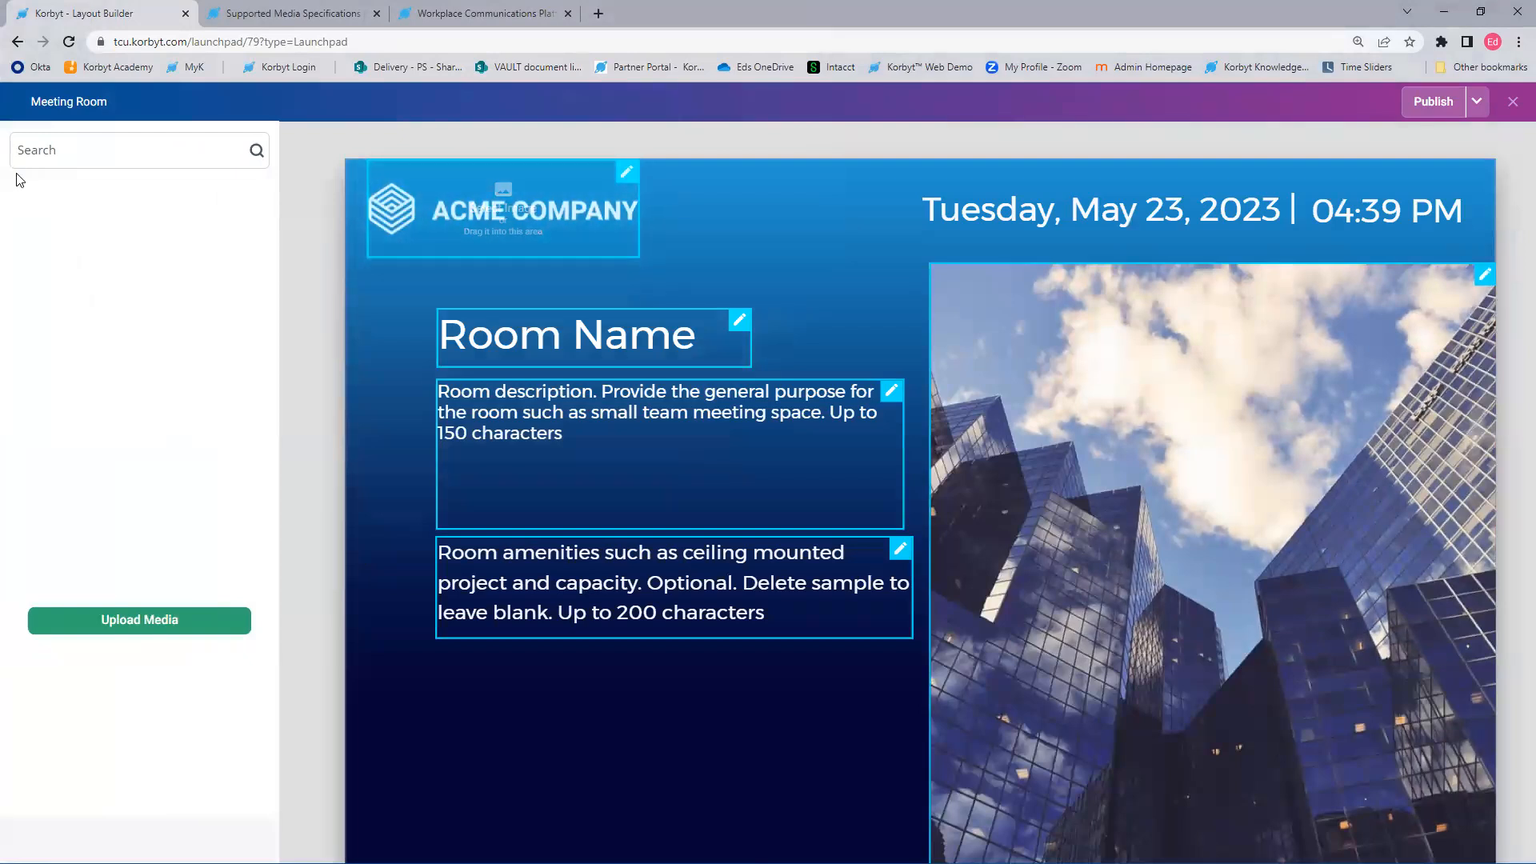
click(32, 160)
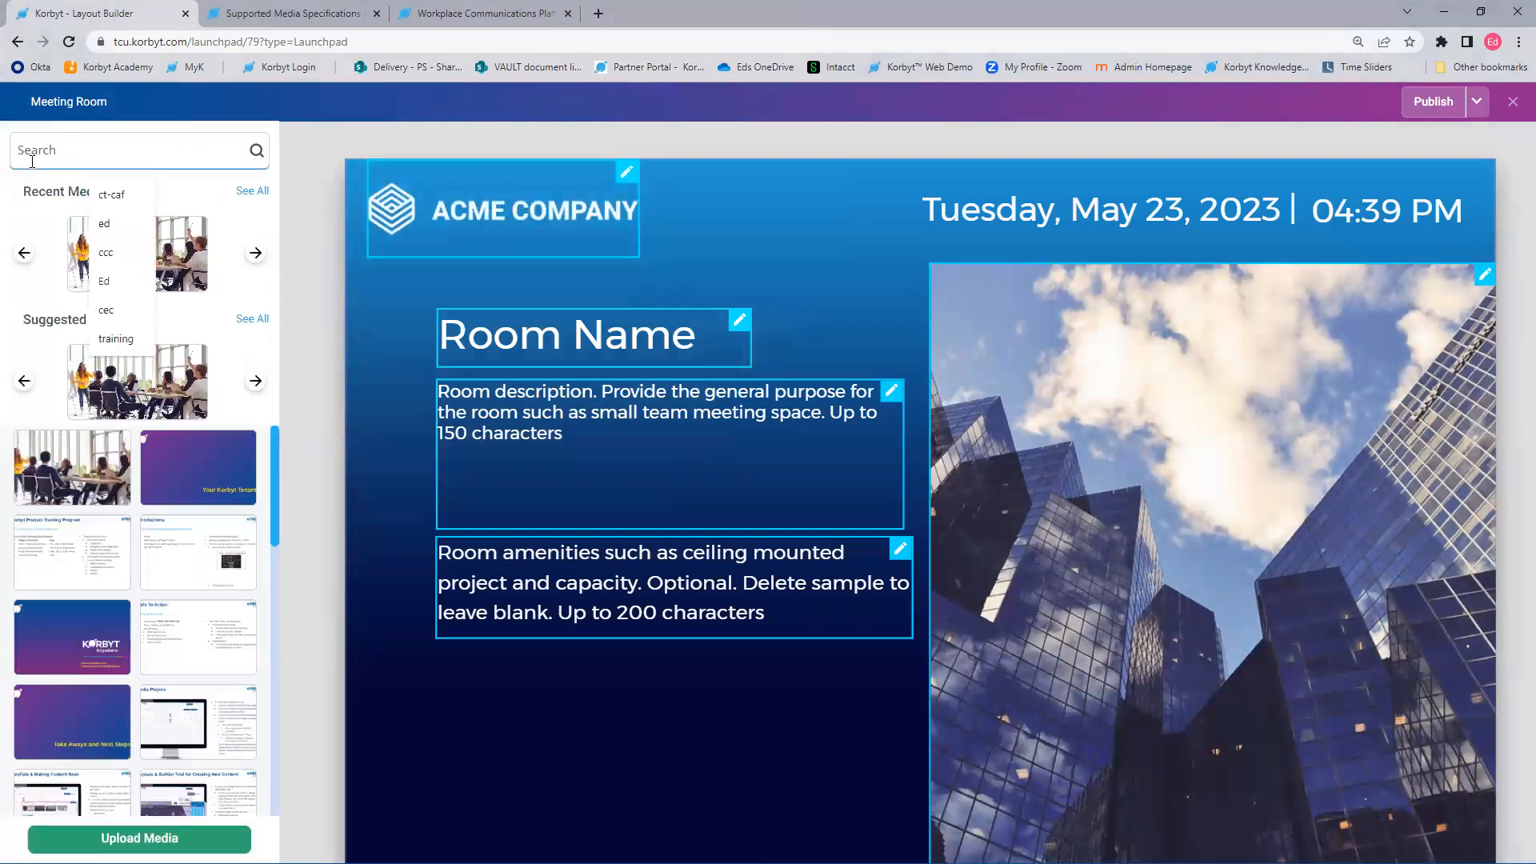
text(logo)
key(Return)
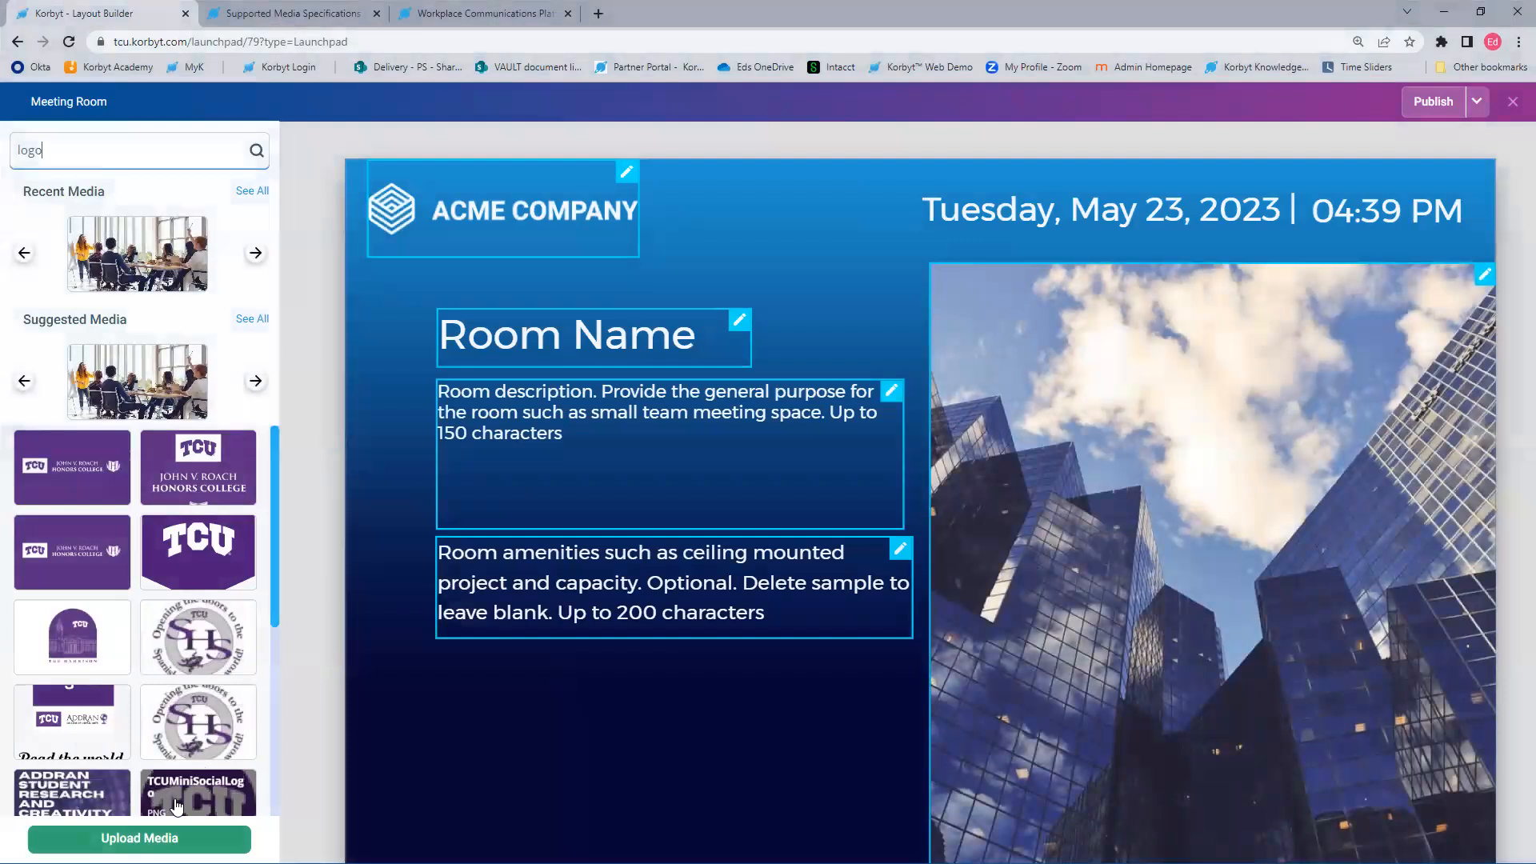
click(200, 796)
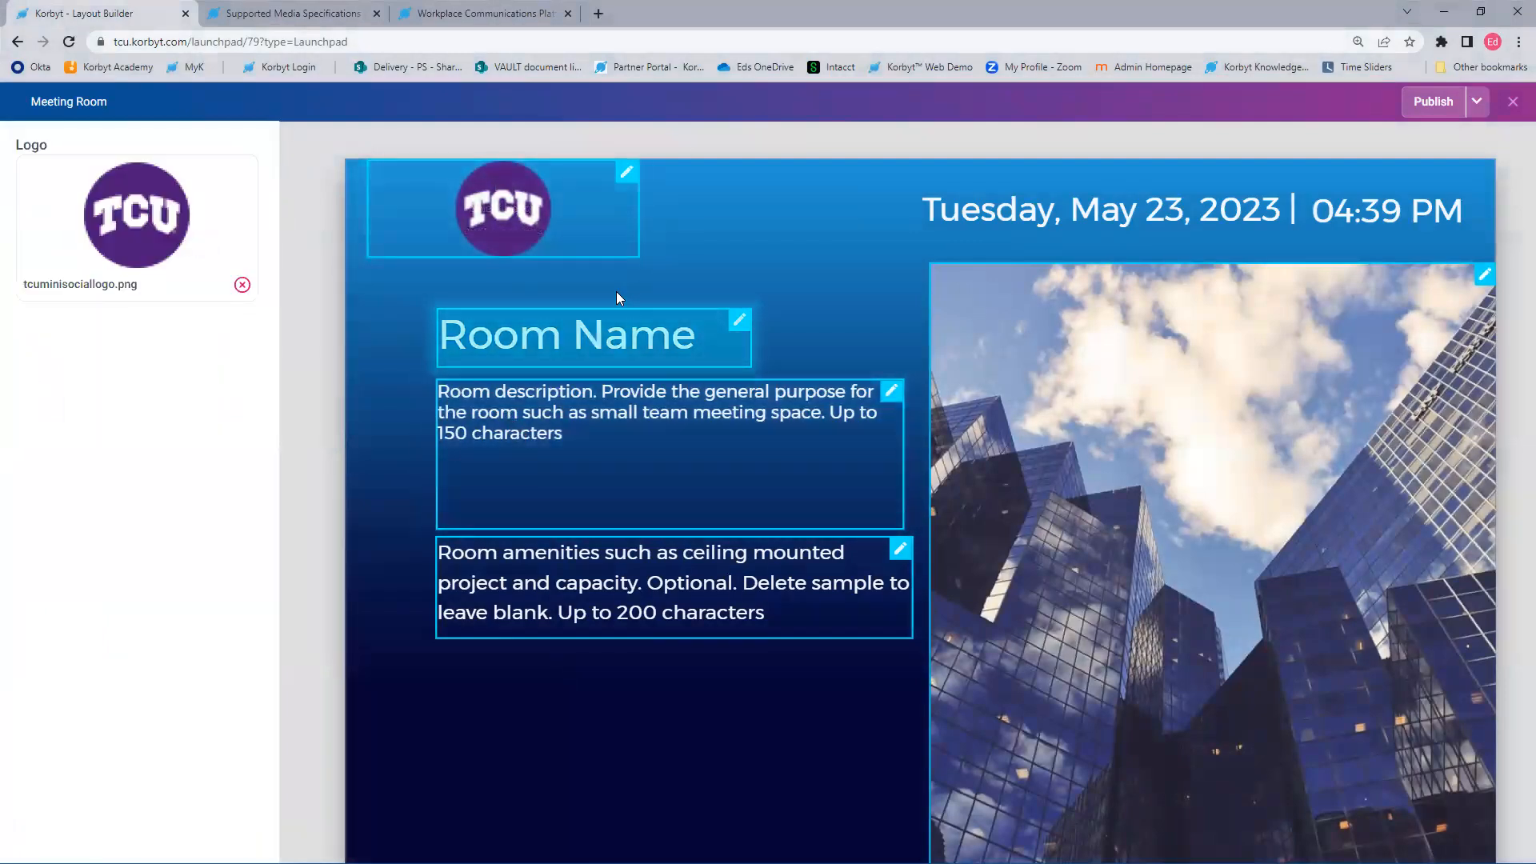
Step: Change the room name text on the Meeting Room launchpad to "Albany Room"
key(ctrl+0)
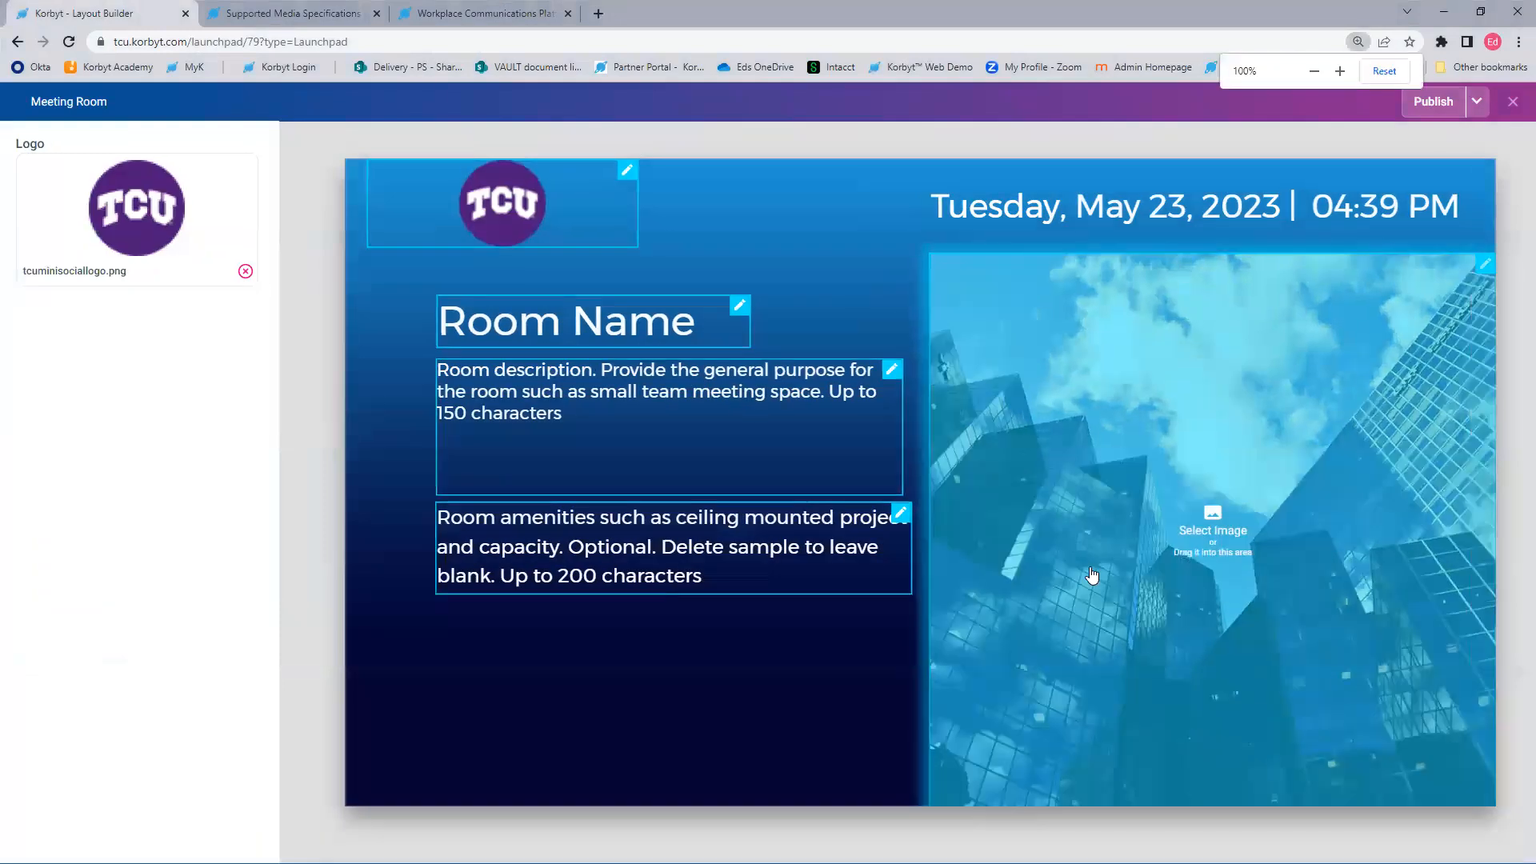
click(730, 302)
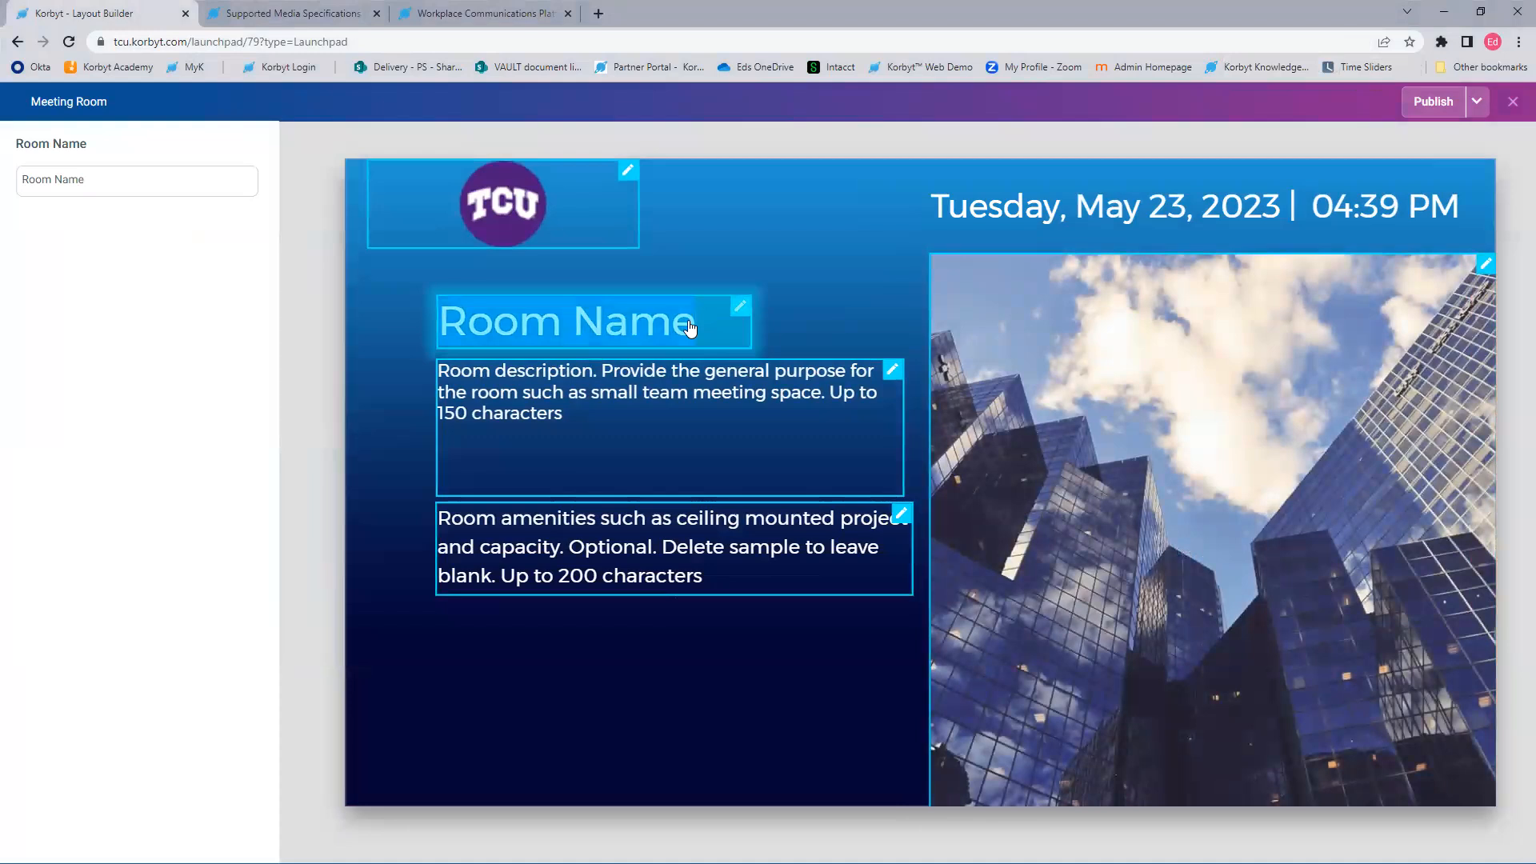
text(ALbgany)
key(BackSpace)
key(BackSpace)
key(BackSpace)
key(BackSpace)
key(BackSpace)
key(BackSpace)
text(lbany)
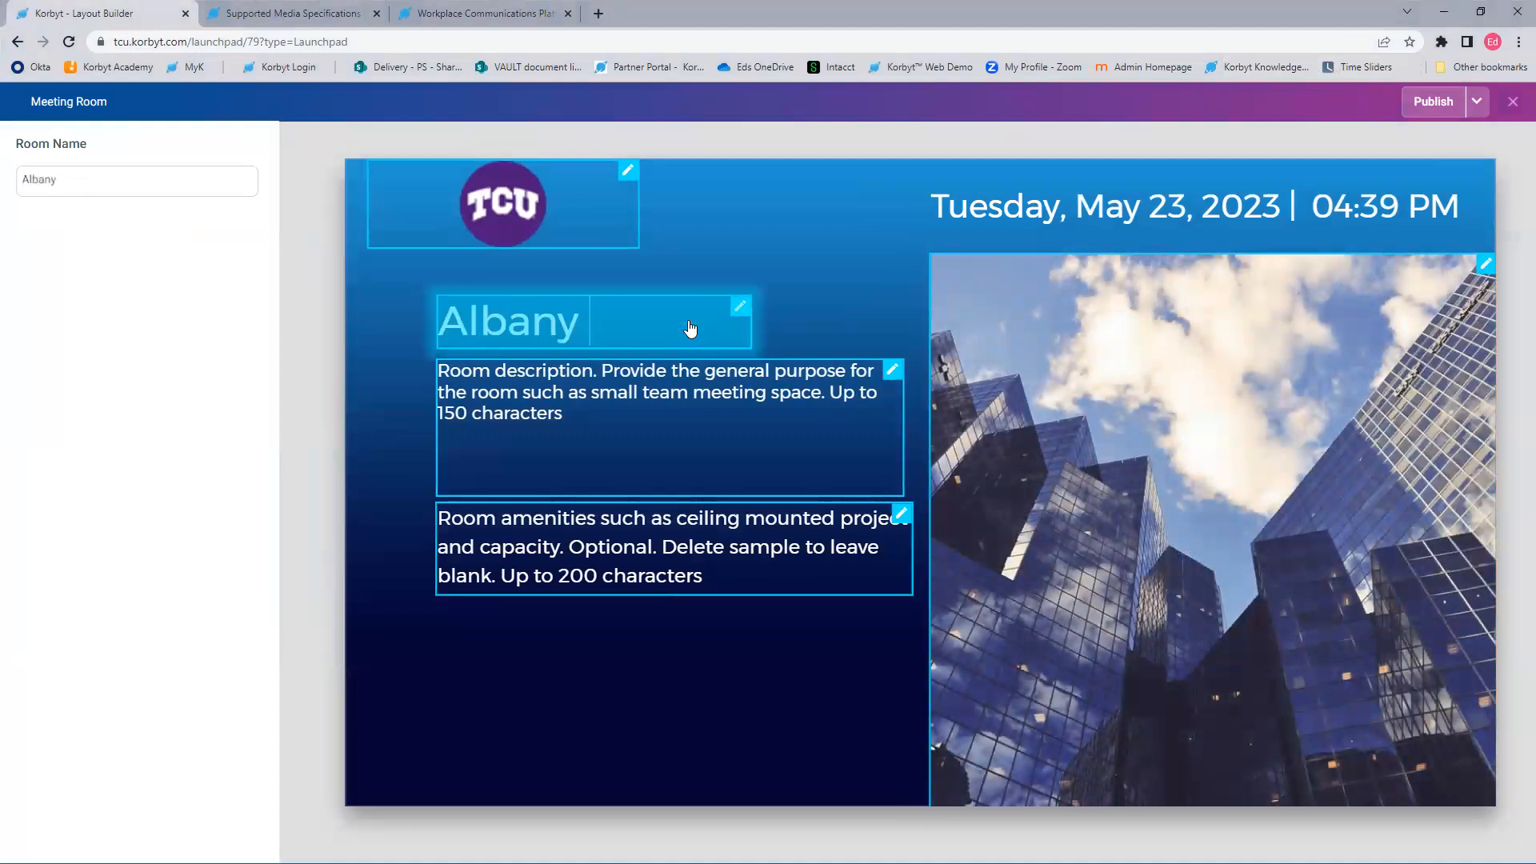
text( Room)
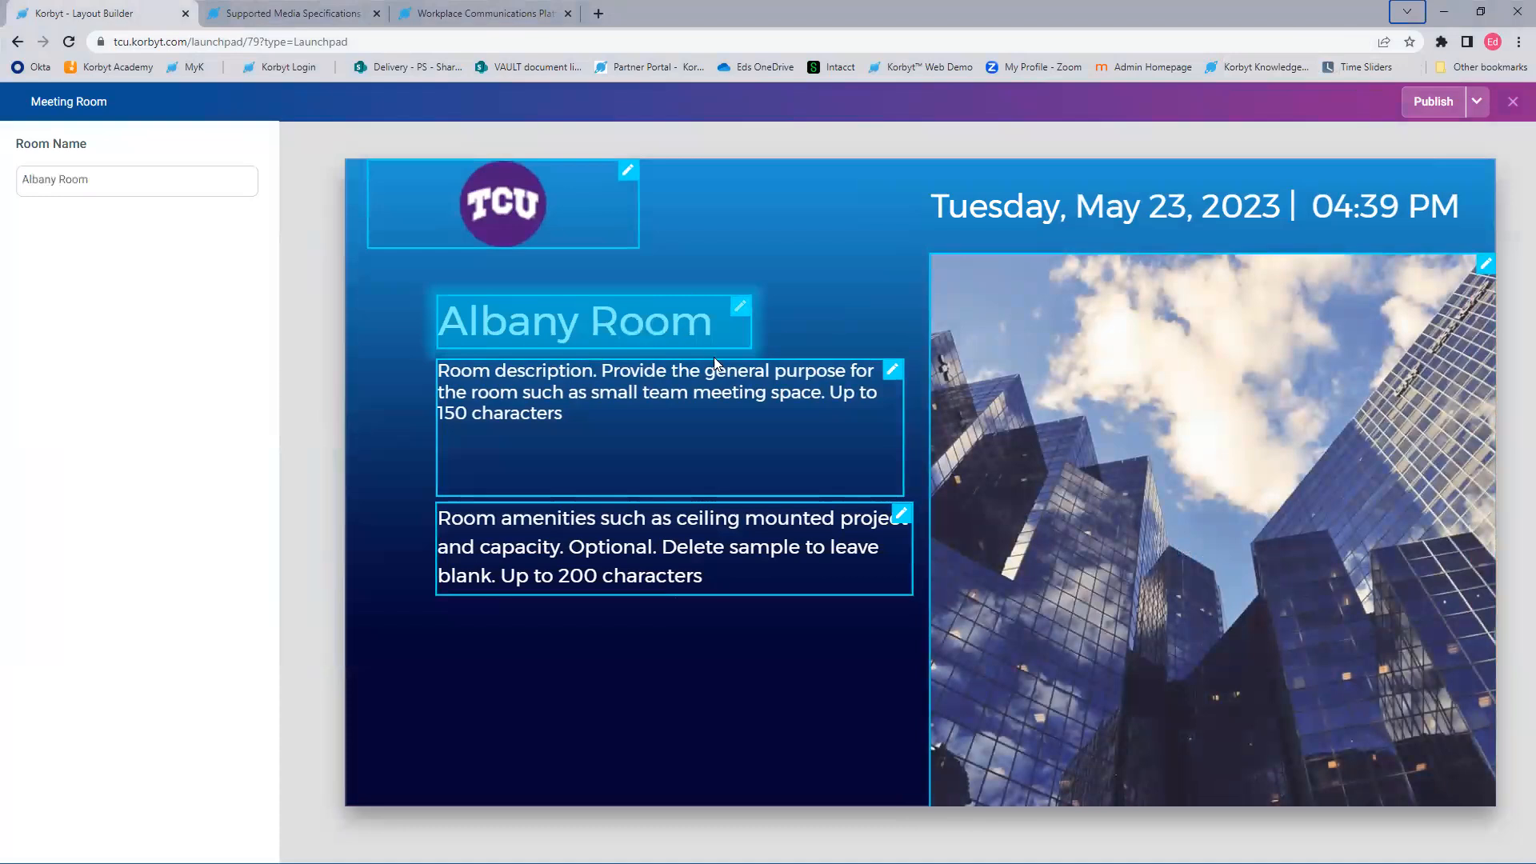
Step: Replace the room description placeholder with "Korbyt Platform Training"
click(889, 372)
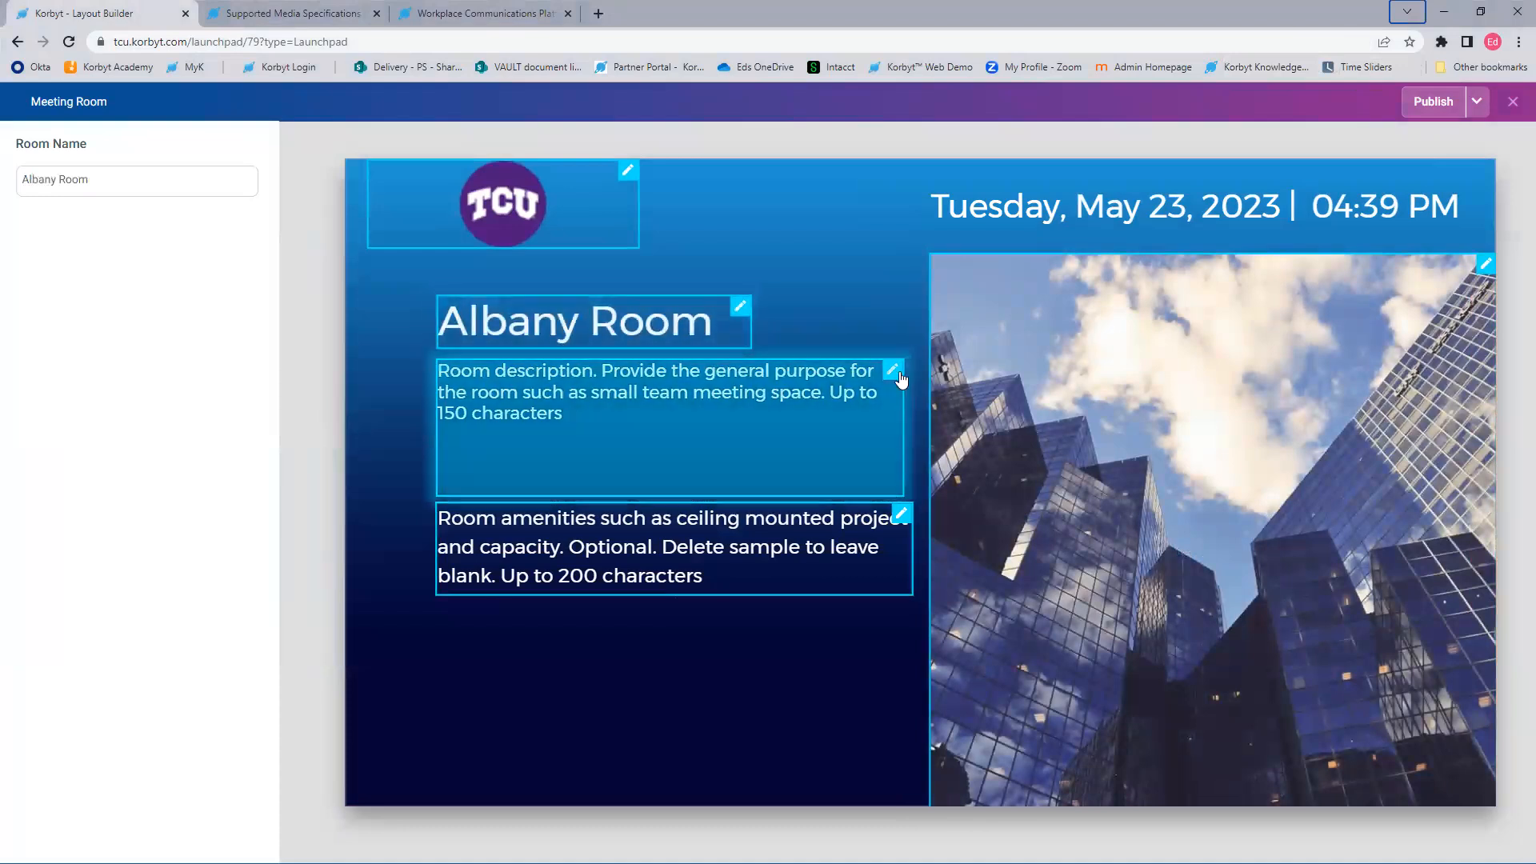
double_click(613, 441)
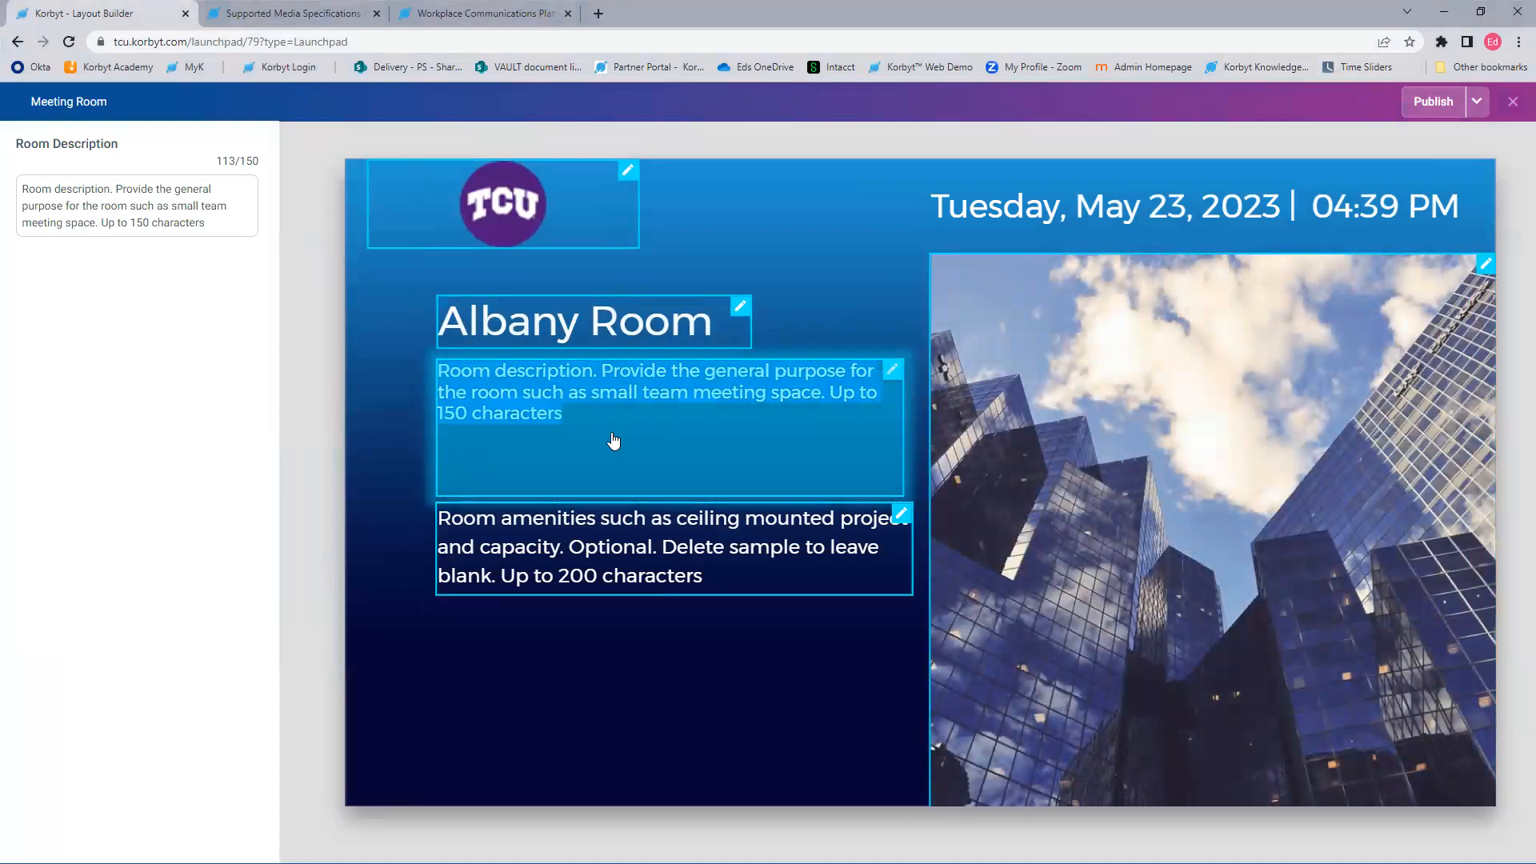
triple_click(117, 209)
text(Korb)
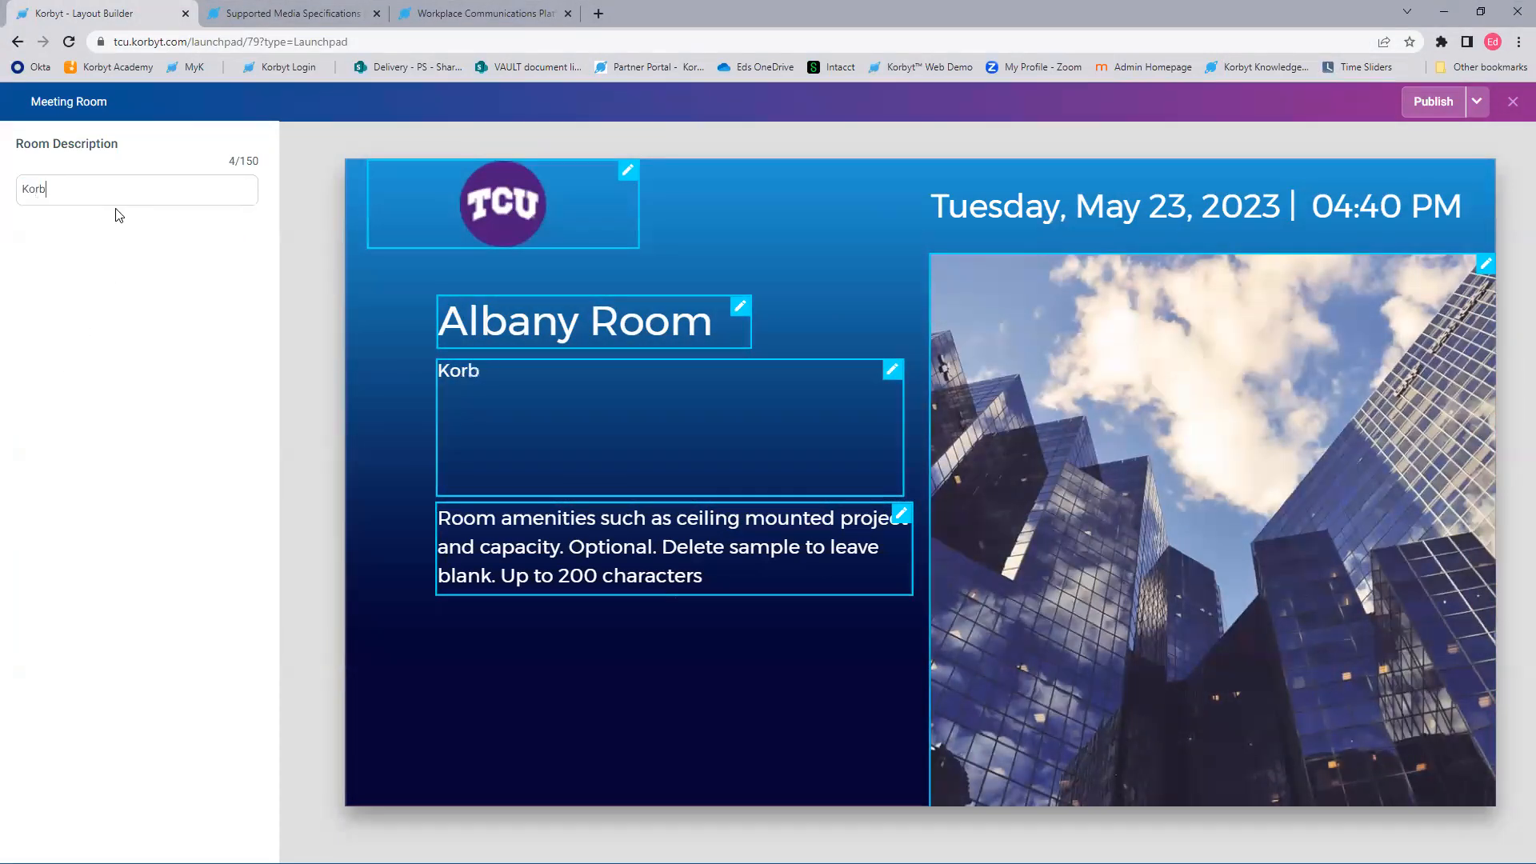
text(yt Platform Training)
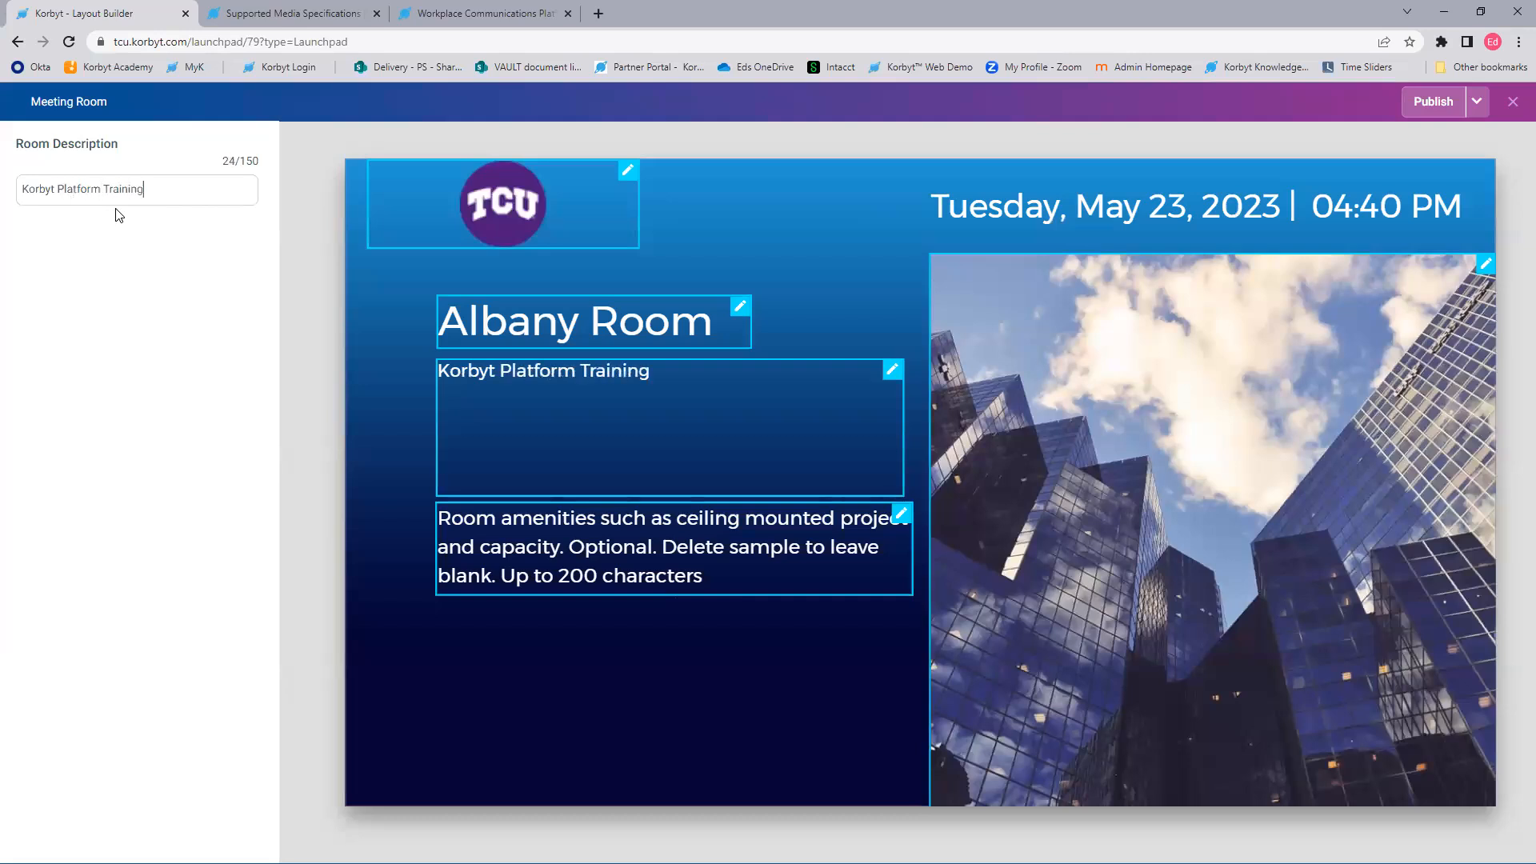
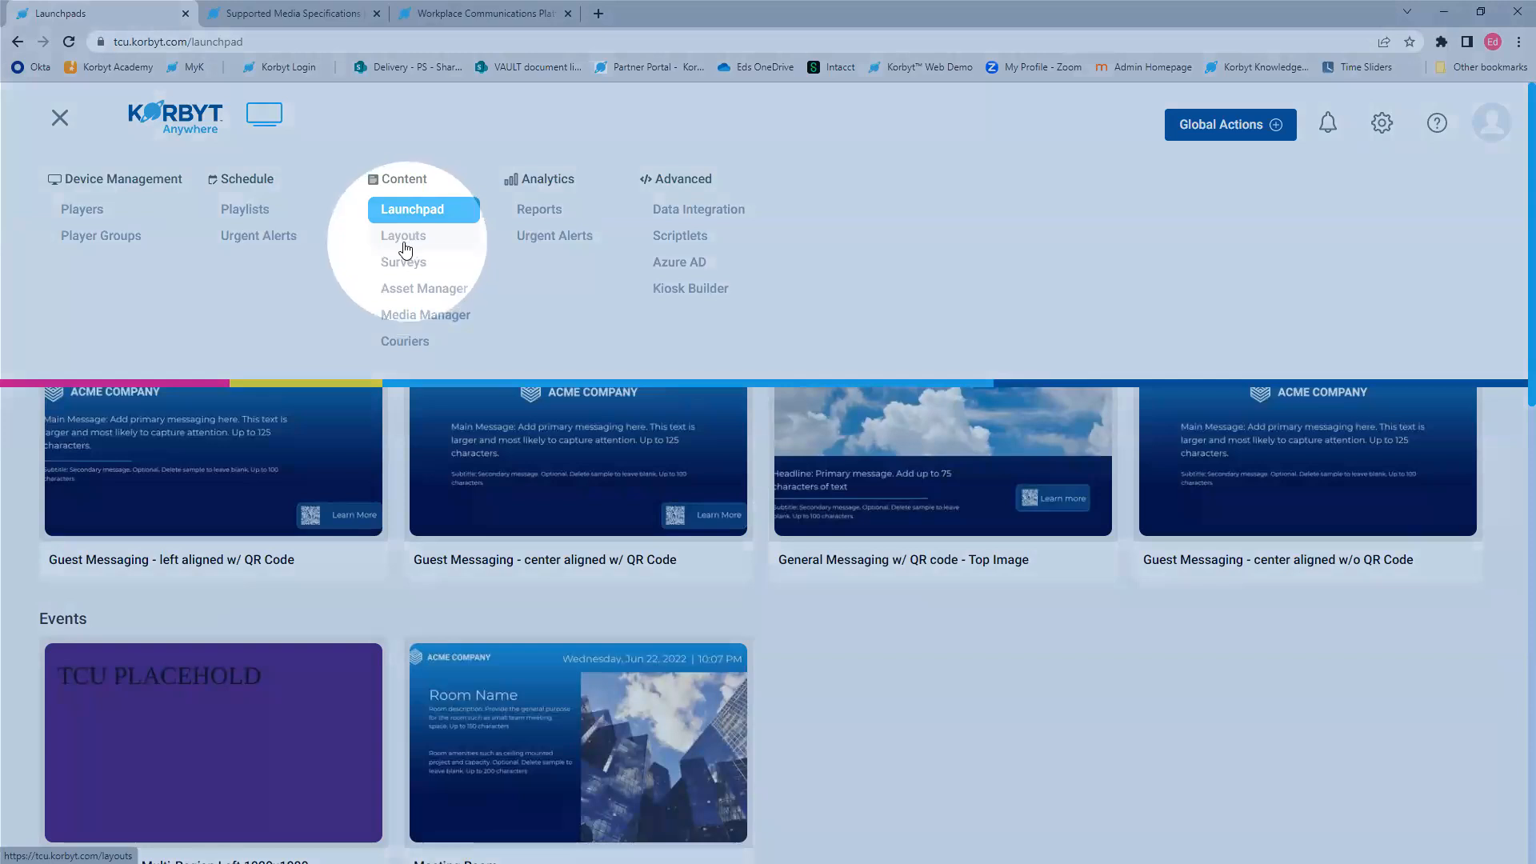
Step: Open the Layouts page and look through the list of existing layouts
click(408, 244)
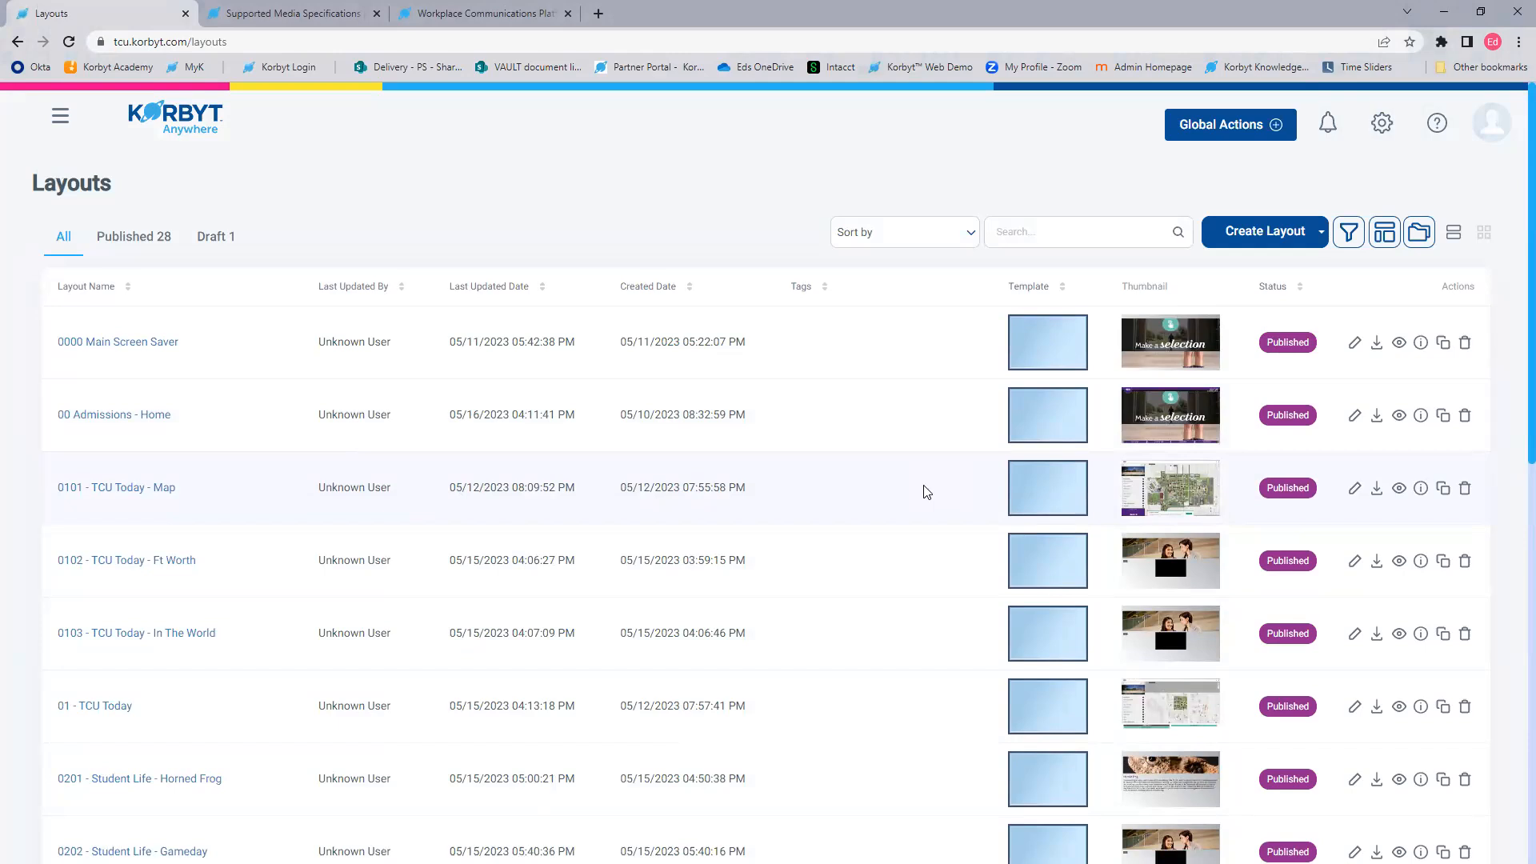
scroll(952, 675, down, 5)
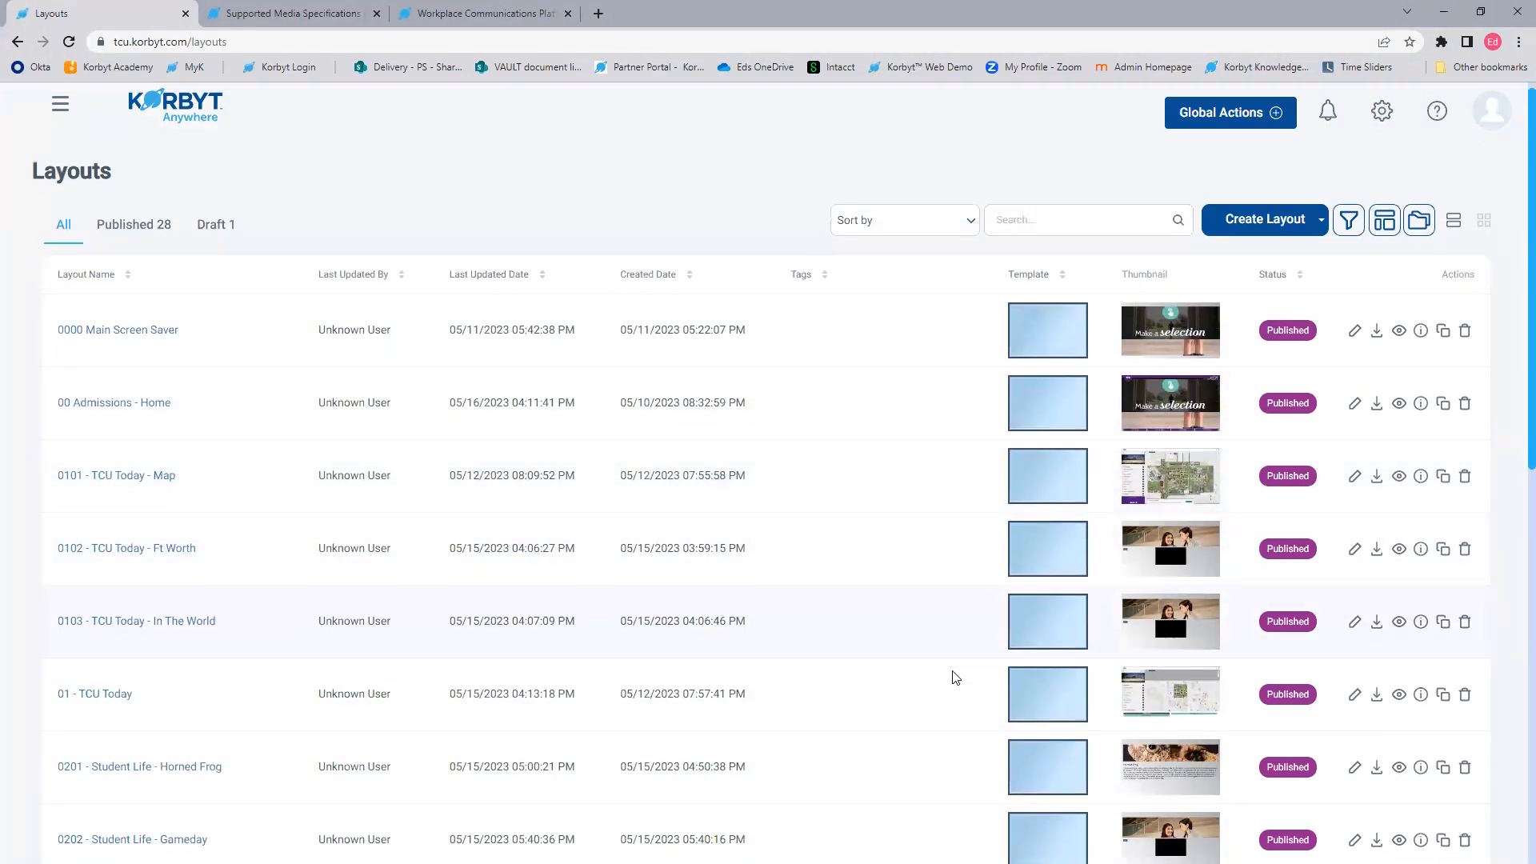
scroll(957, 679, down, 1)
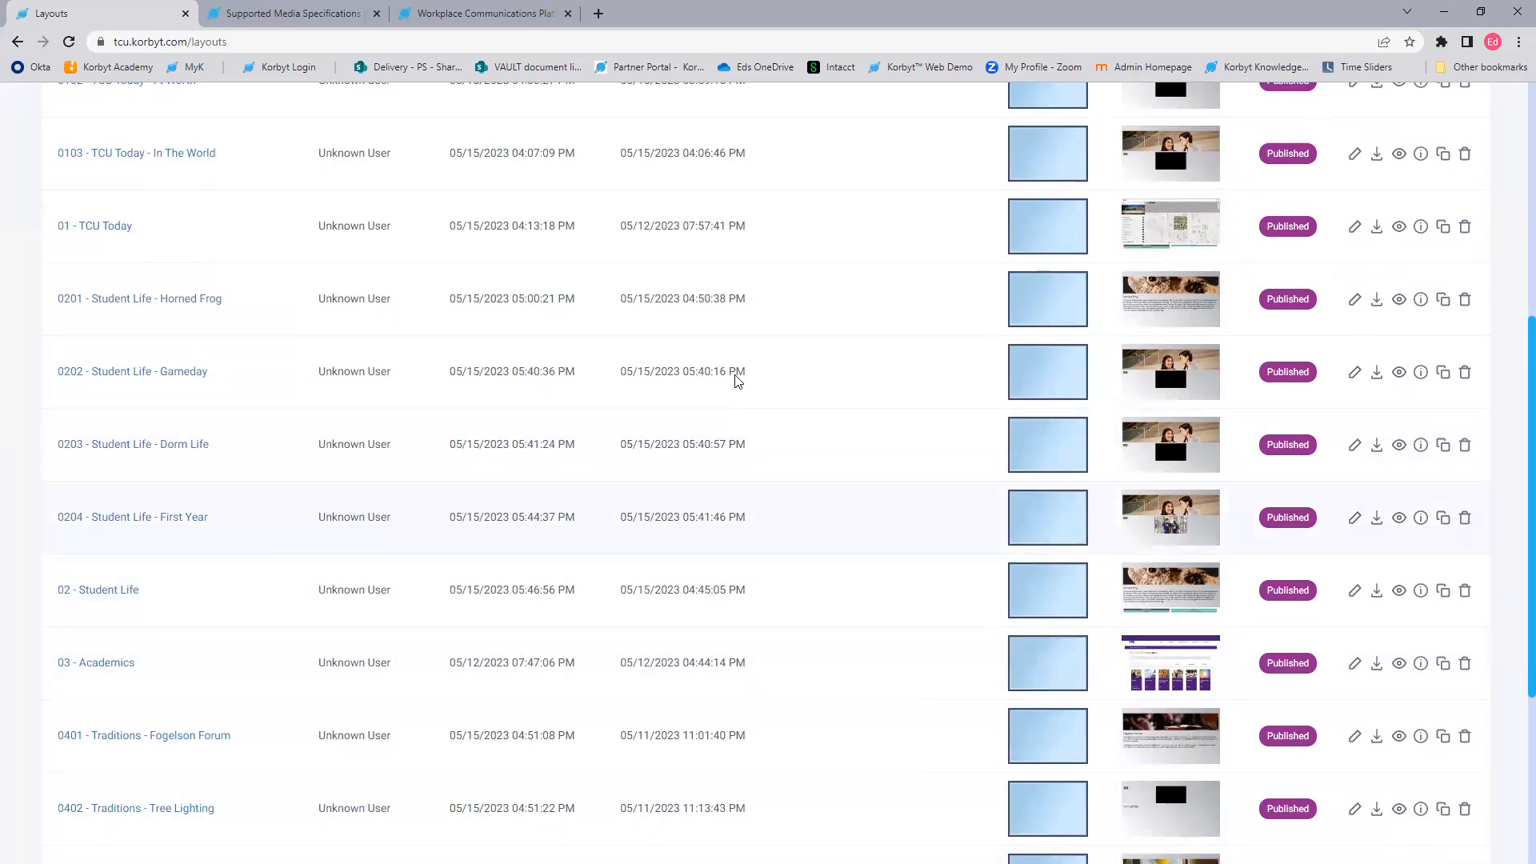
scroll(483, 573, up, 3)
scroll(483, 574, up, 3)
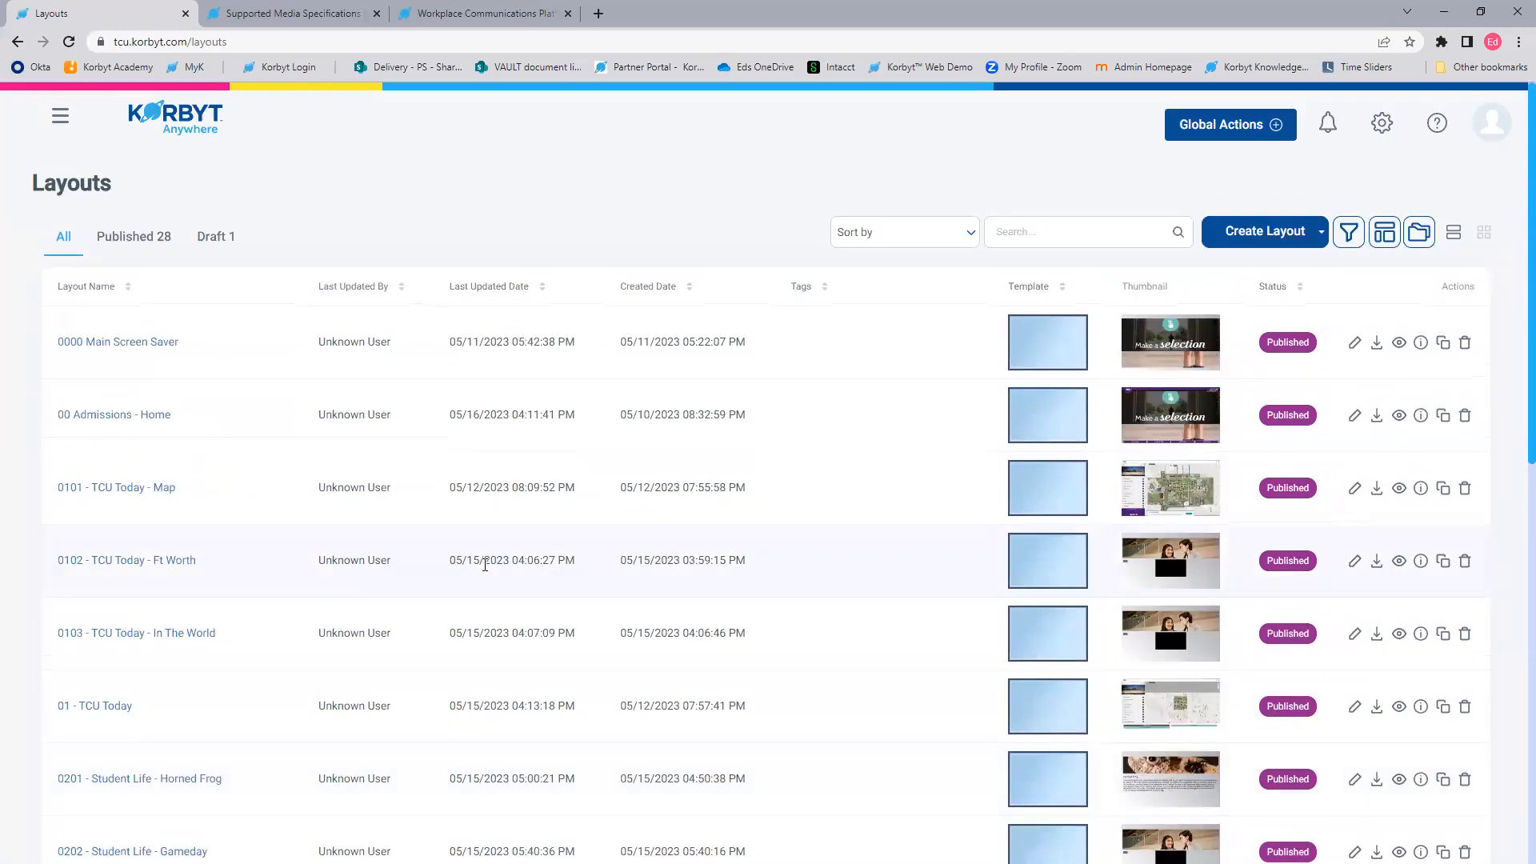
Step: Start adding a new standard layout and look over the templates offered for it
click(1273, 235)
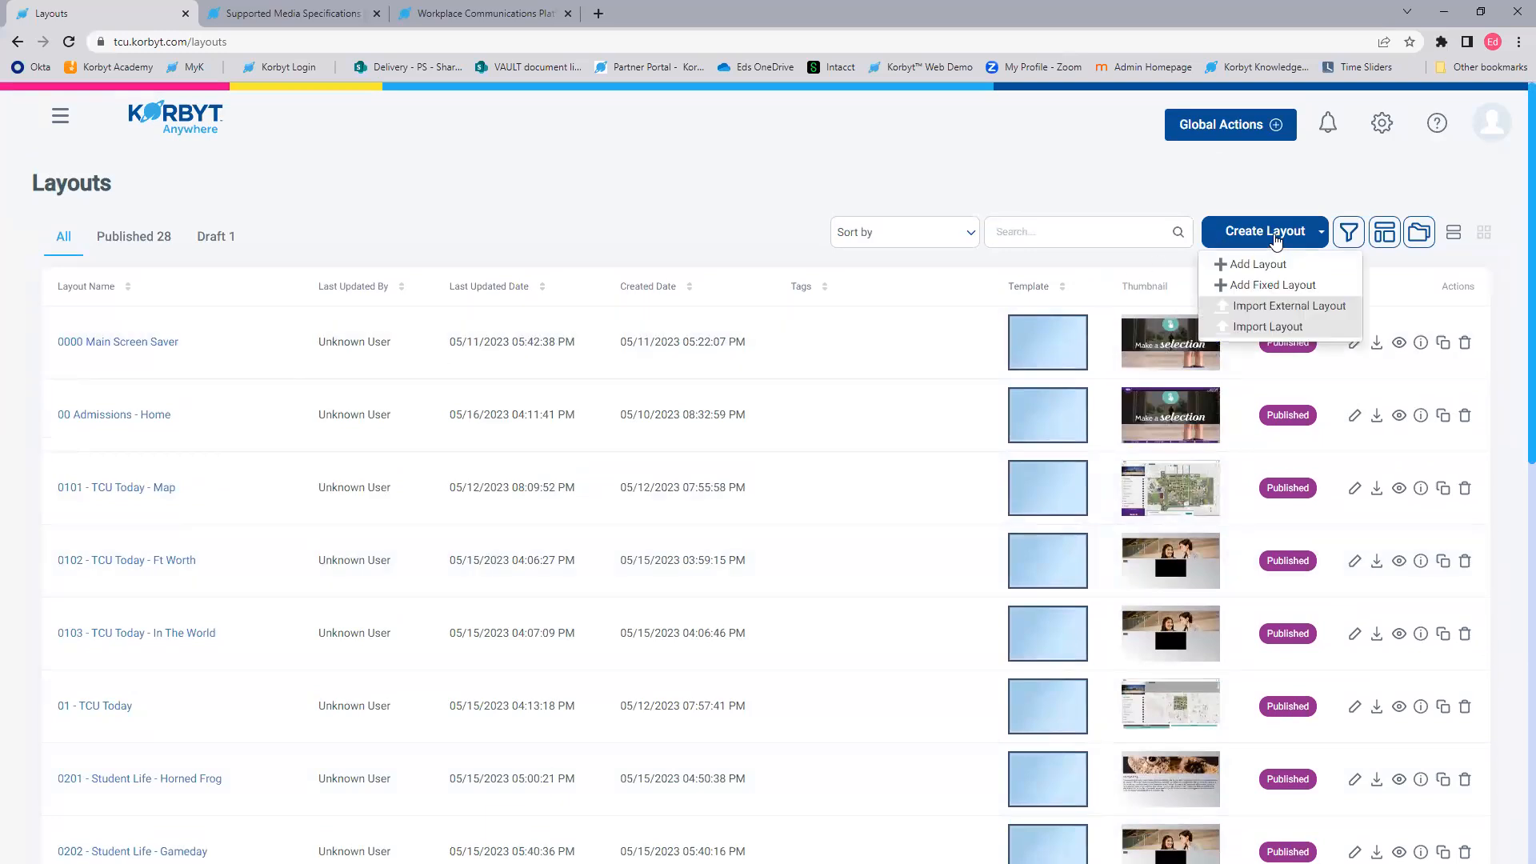
click(1272, 264)
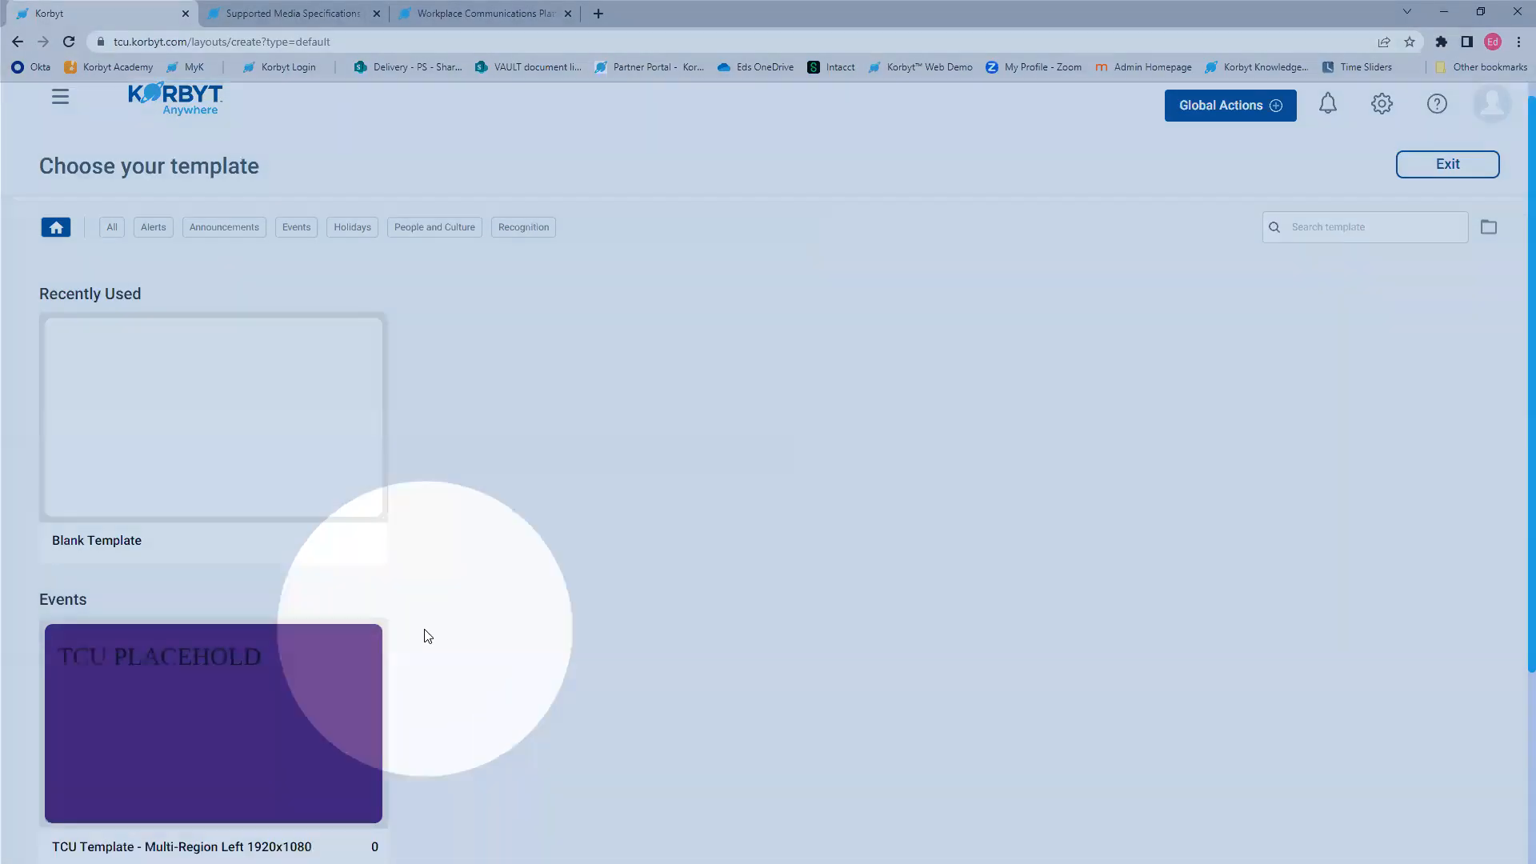
scroll(421, 635, down, 3)
scroll(480, 675, up, 2)
scroll(520, 608, up, 1)
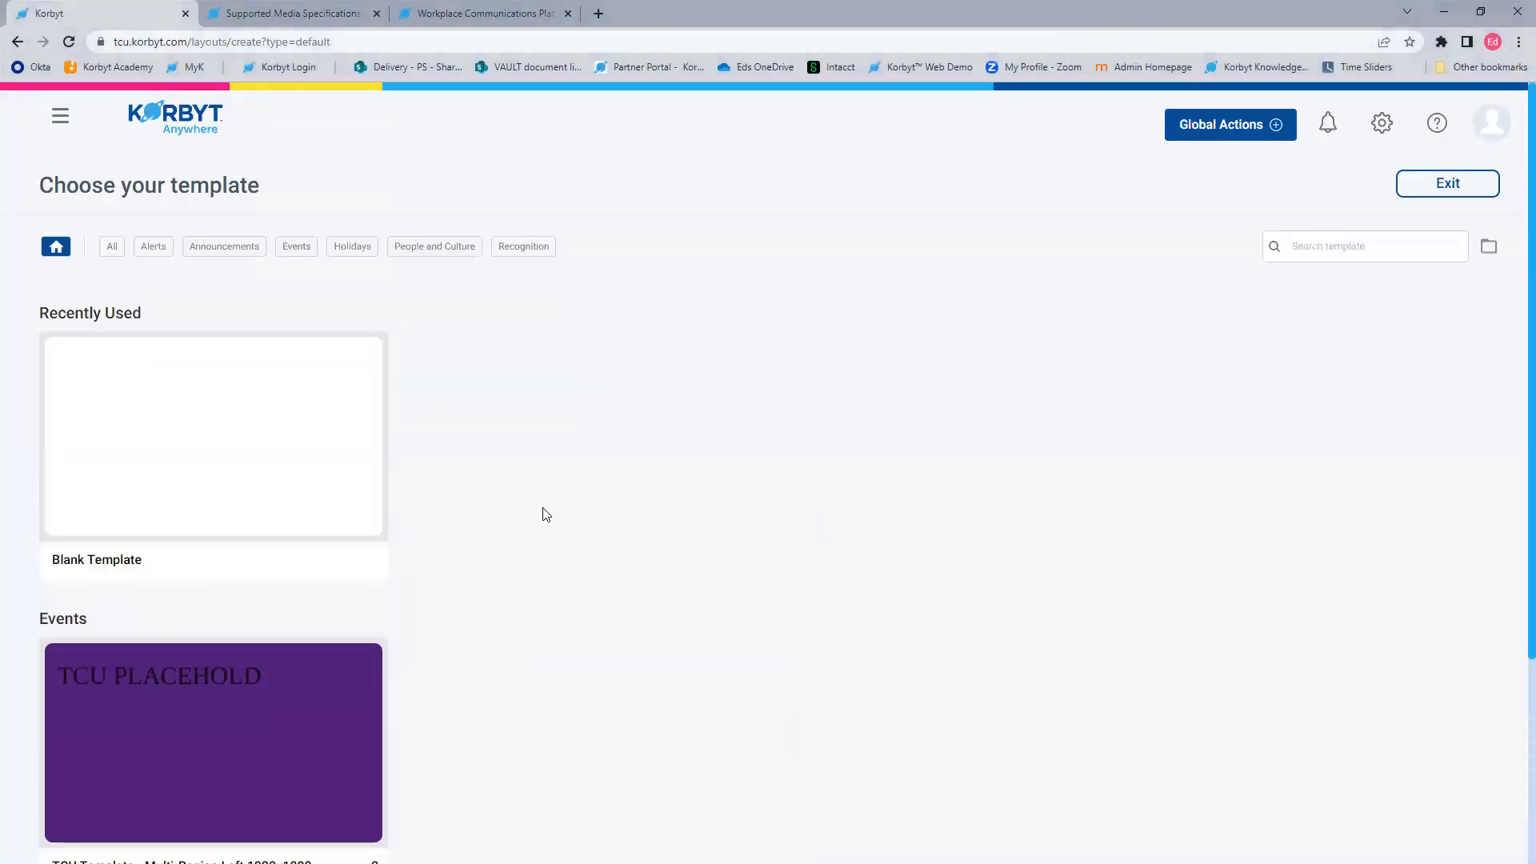
mouse_move(316, 467)
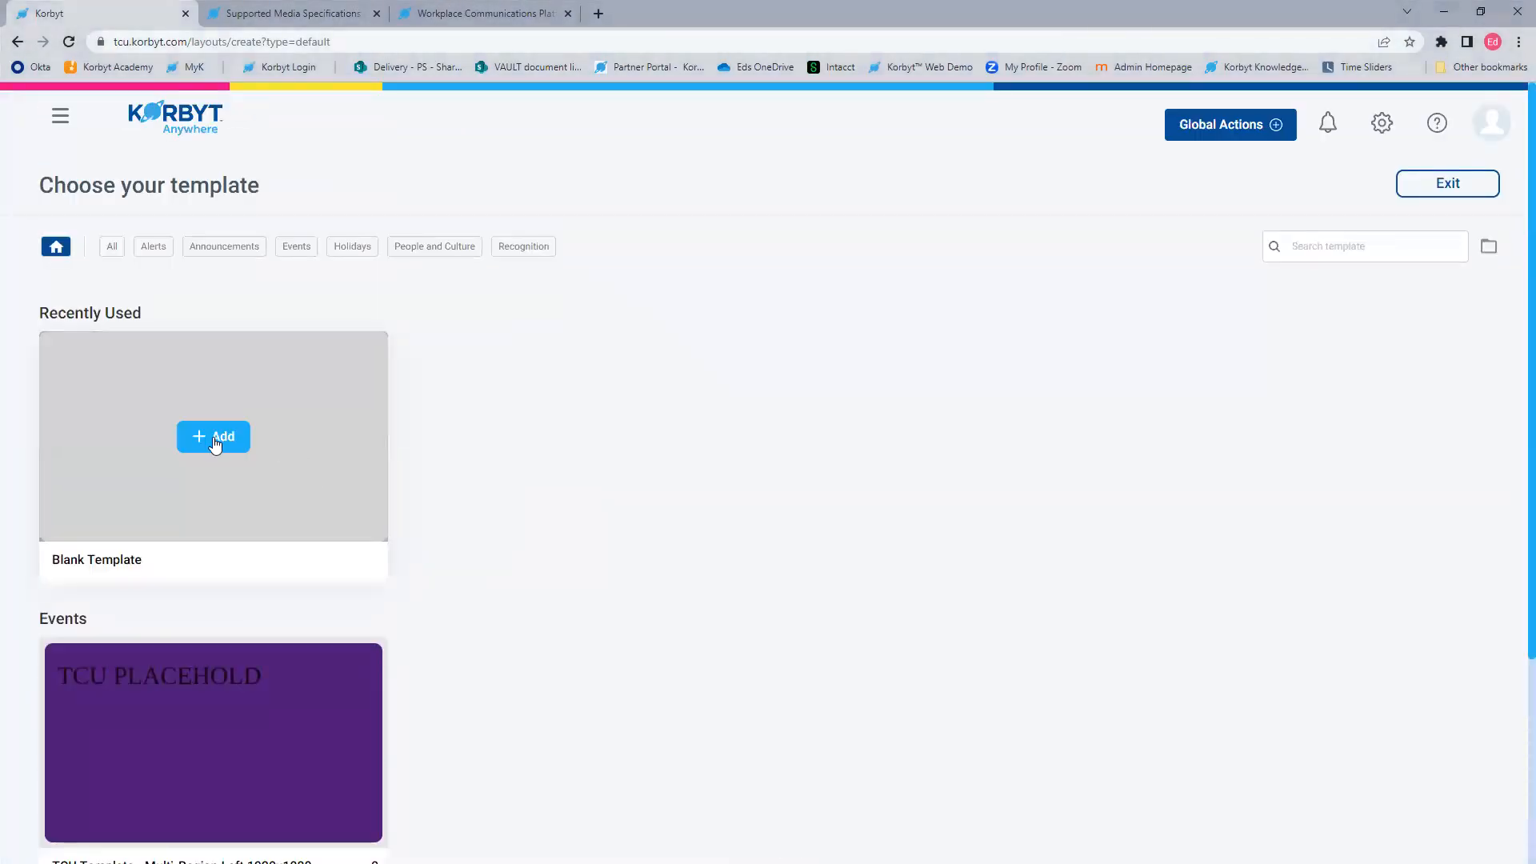
mouse_move(195, 686)
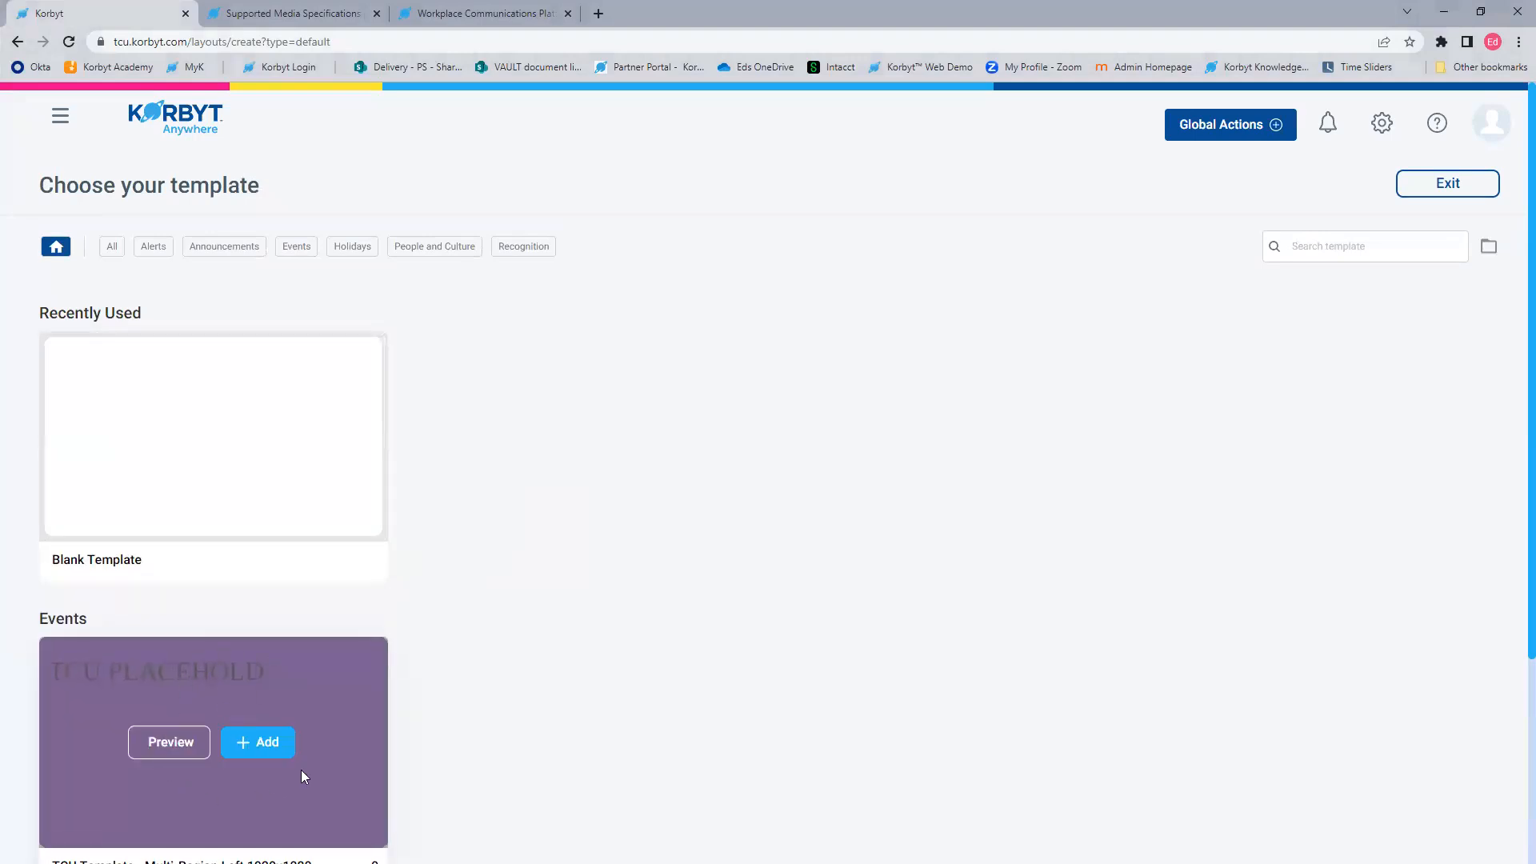
Step: Create the layout from the Blank Template with the name "Korbyt Training Layout Example" and save its settings
click(227, 440)
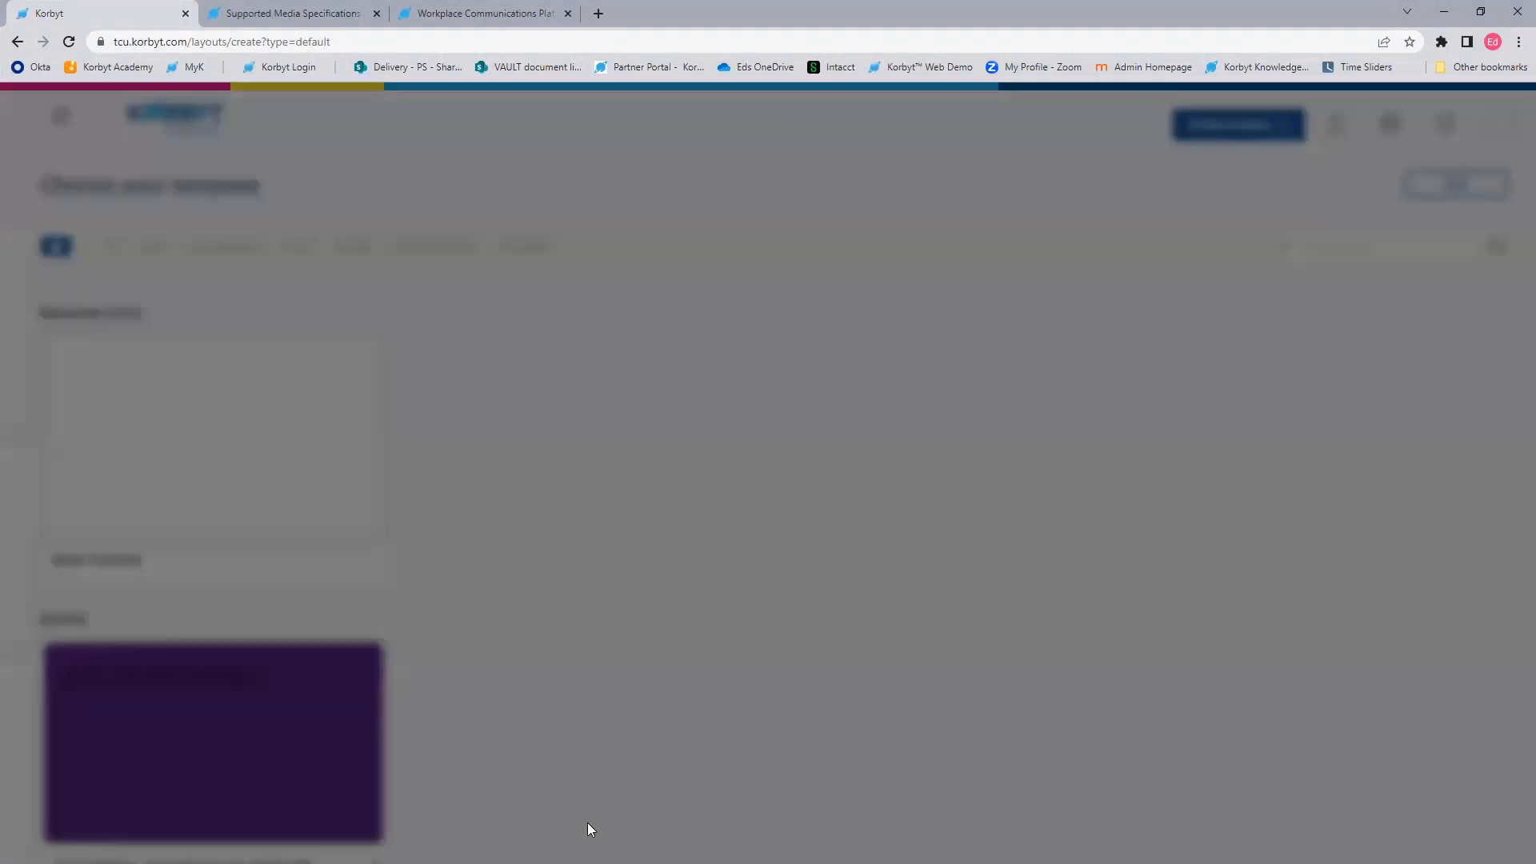
click(694, 344)
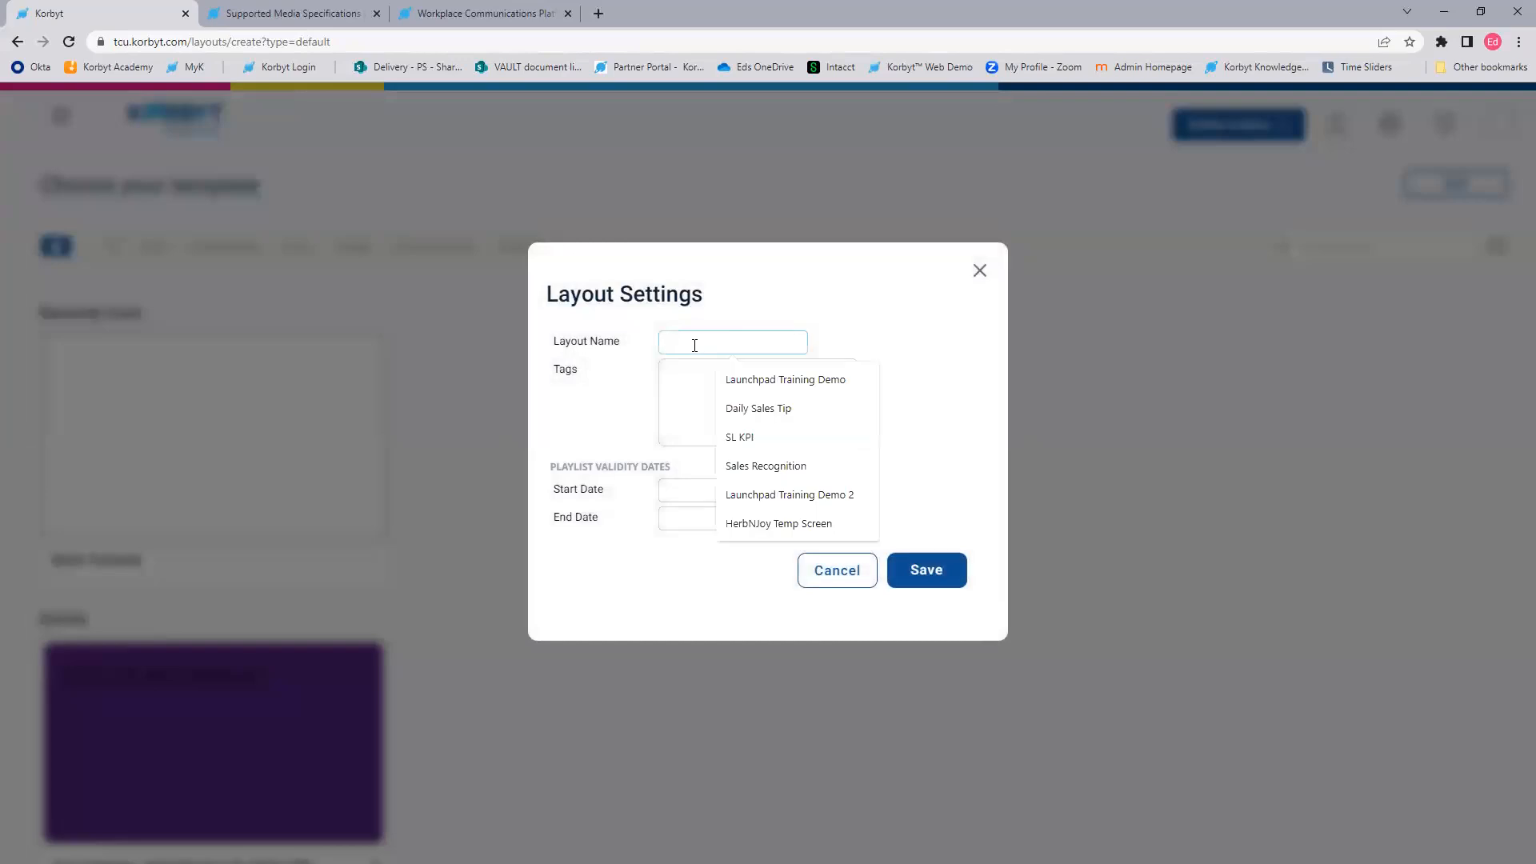
text(Korbyt Trai)
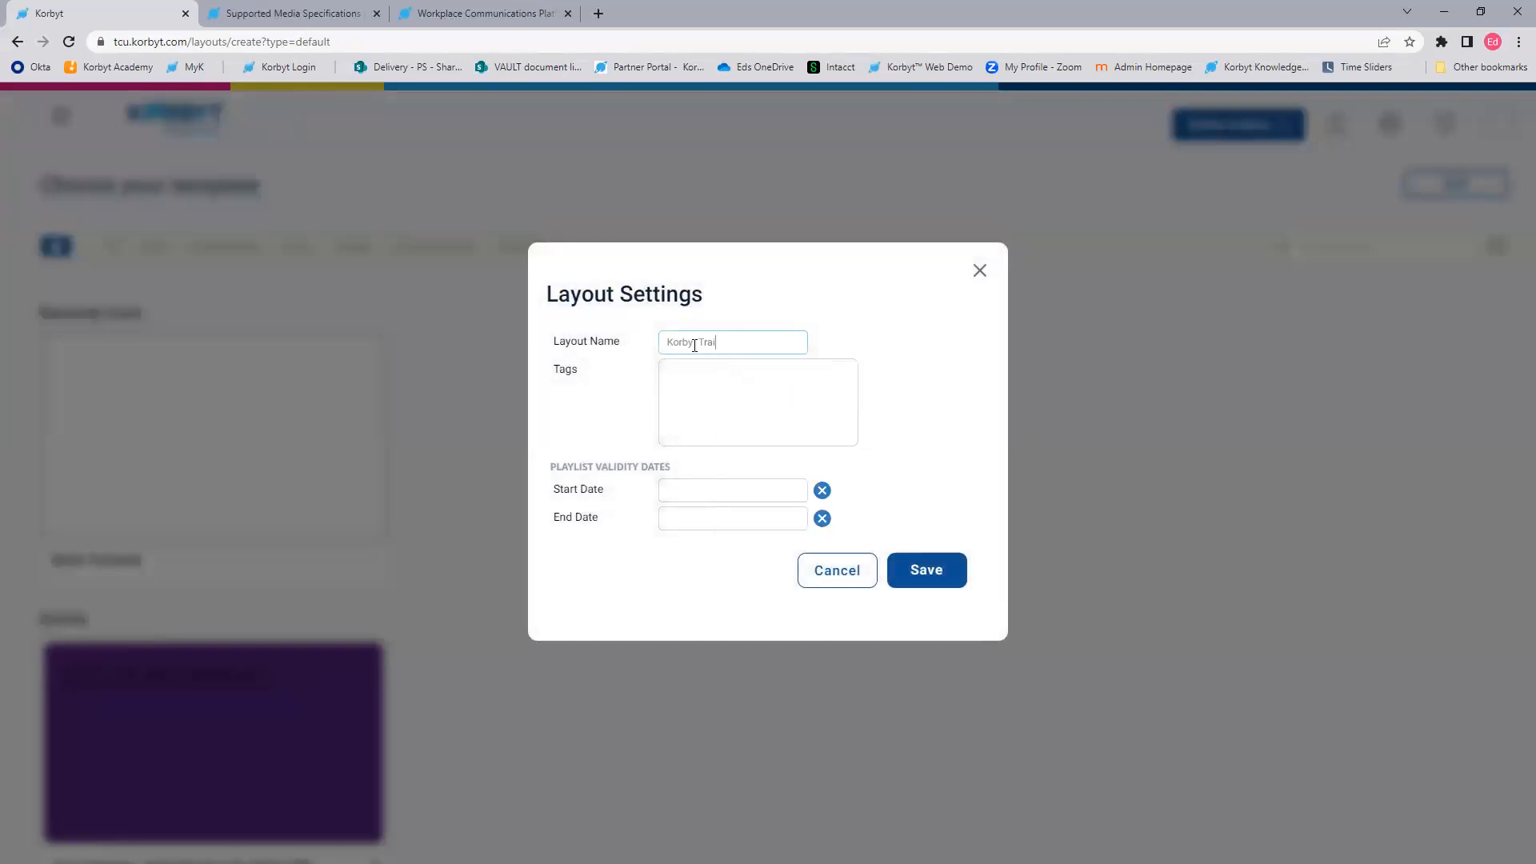
text(ning Layout Example)
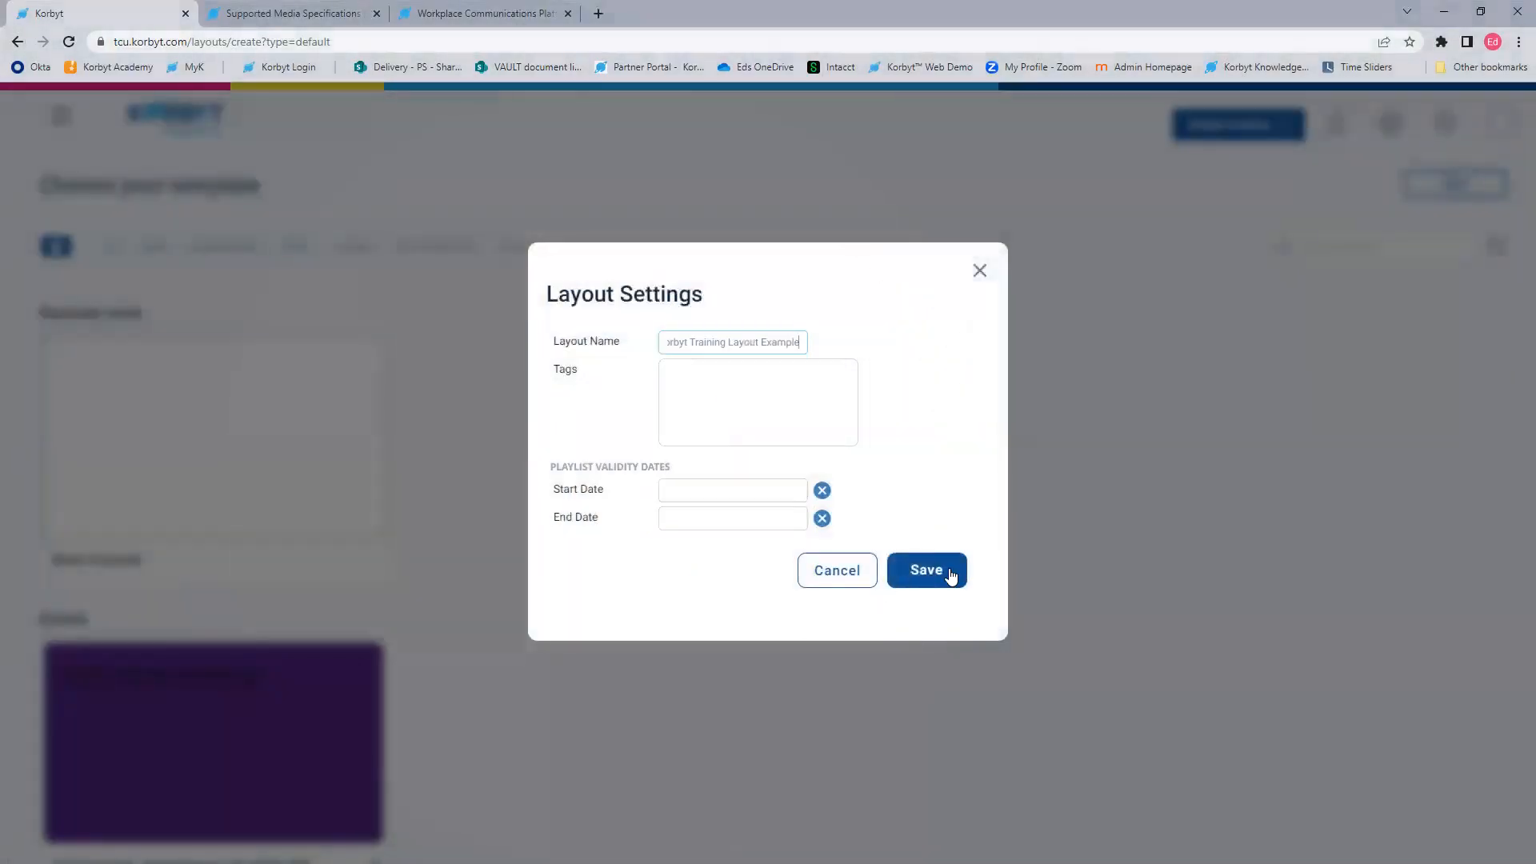
click(948, 576)
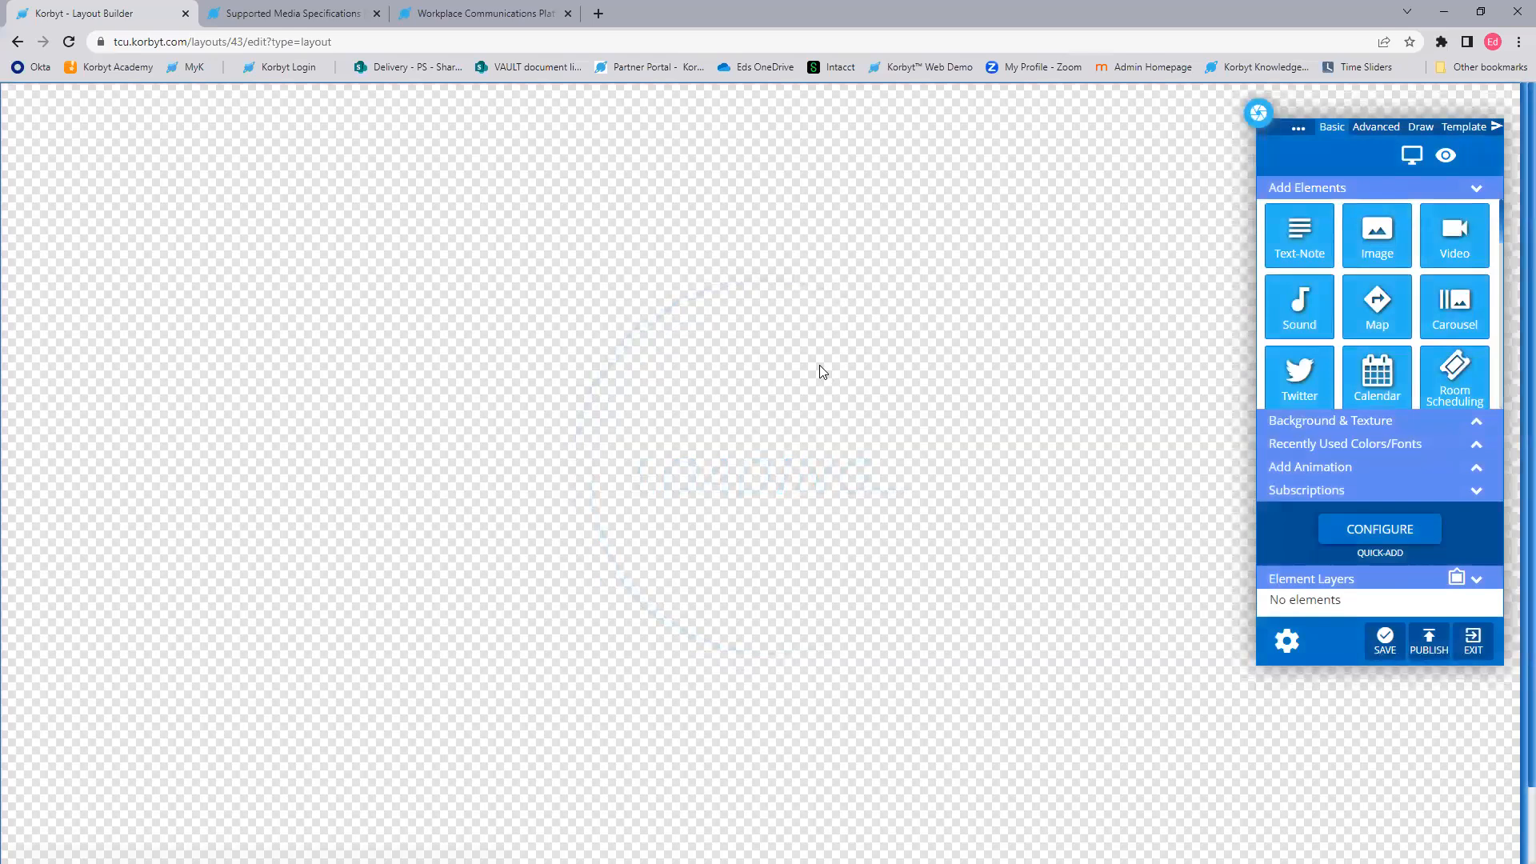
key(ctrl+minus)
key(ctrl+minus)
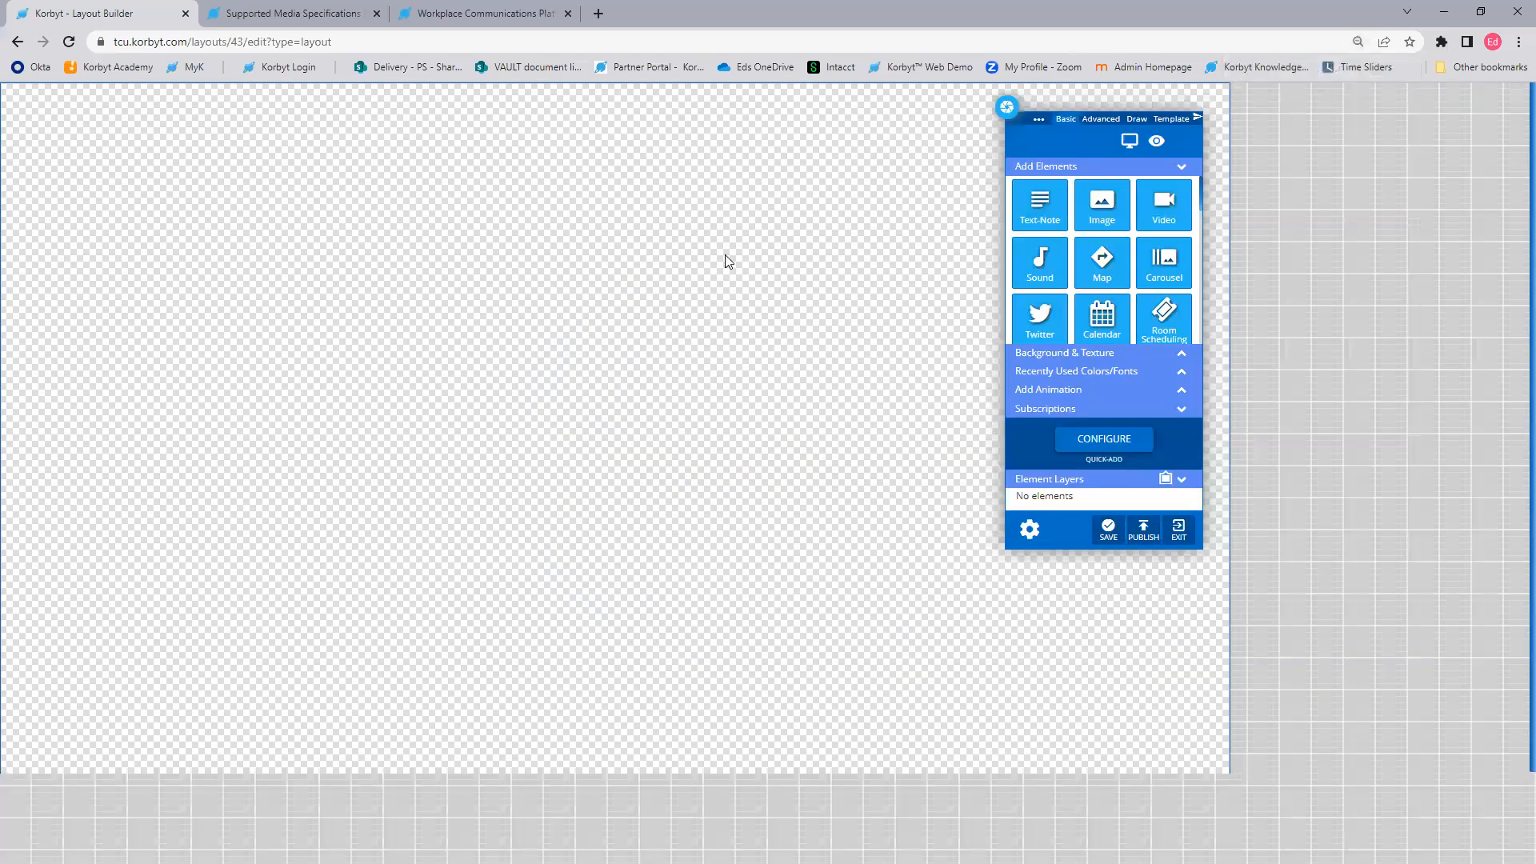
Step: Add the "01 - TCU - Platform Overview 003" image to the blank layout and expand it to fill the whole canvas
drag(1106, 218, 348, 272)
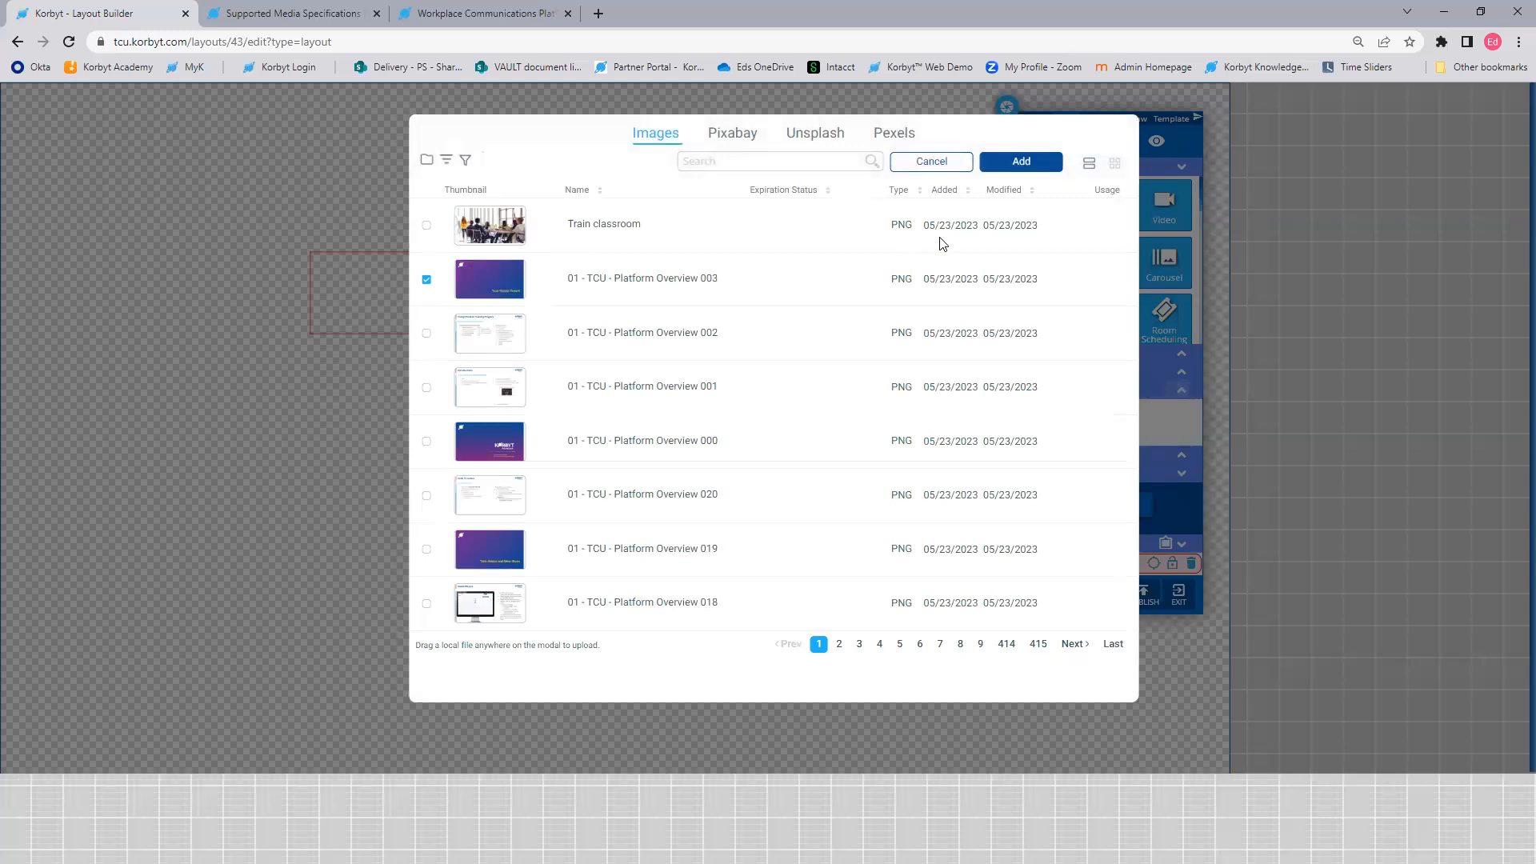
click(1019, 164)
drag(431, 320, 992, 758)
click(977, 277)
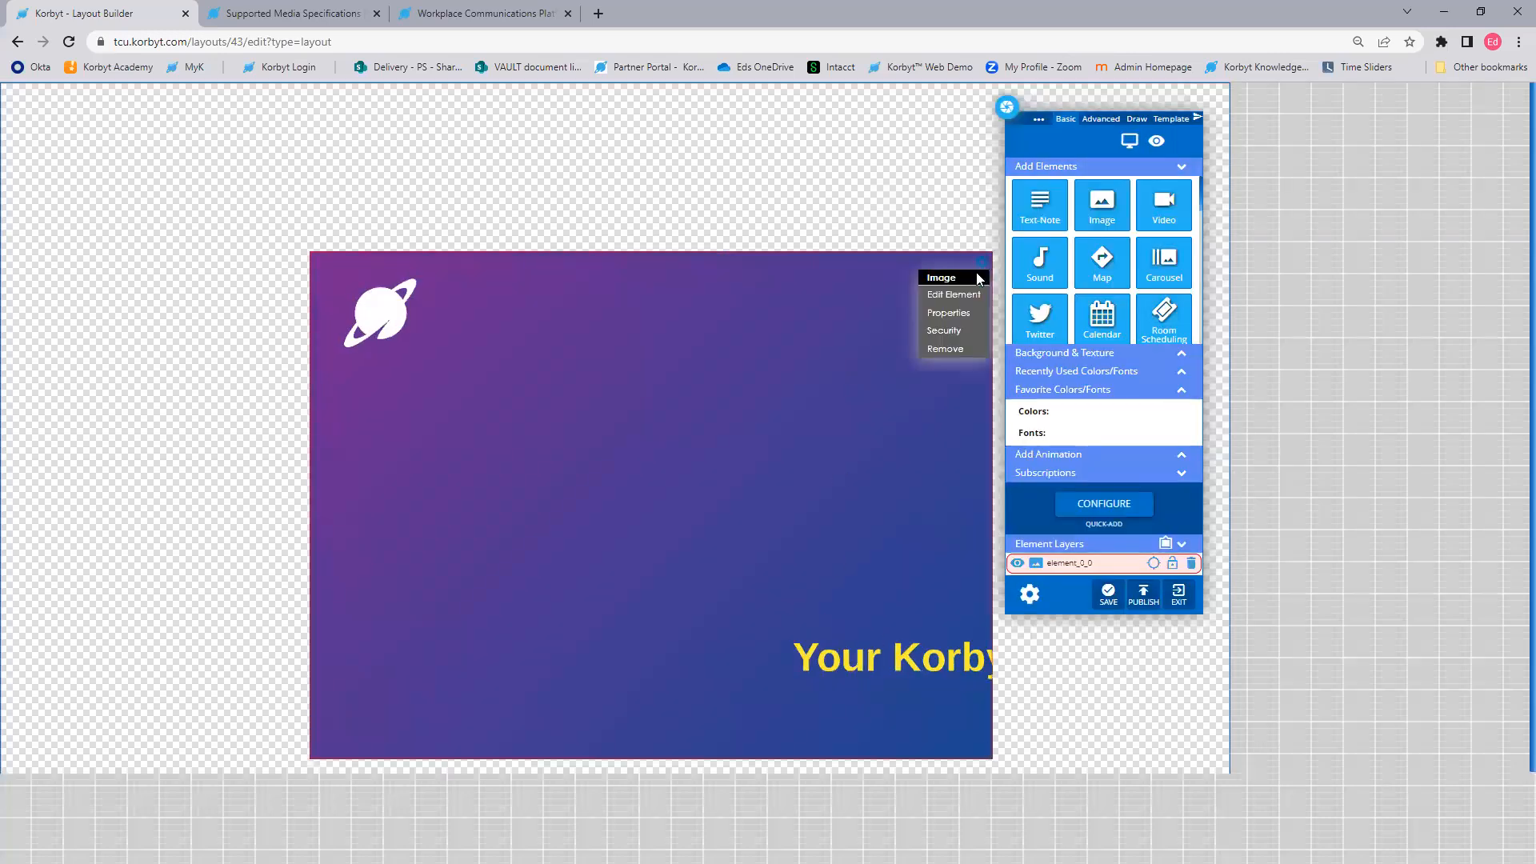
click(962, 314)
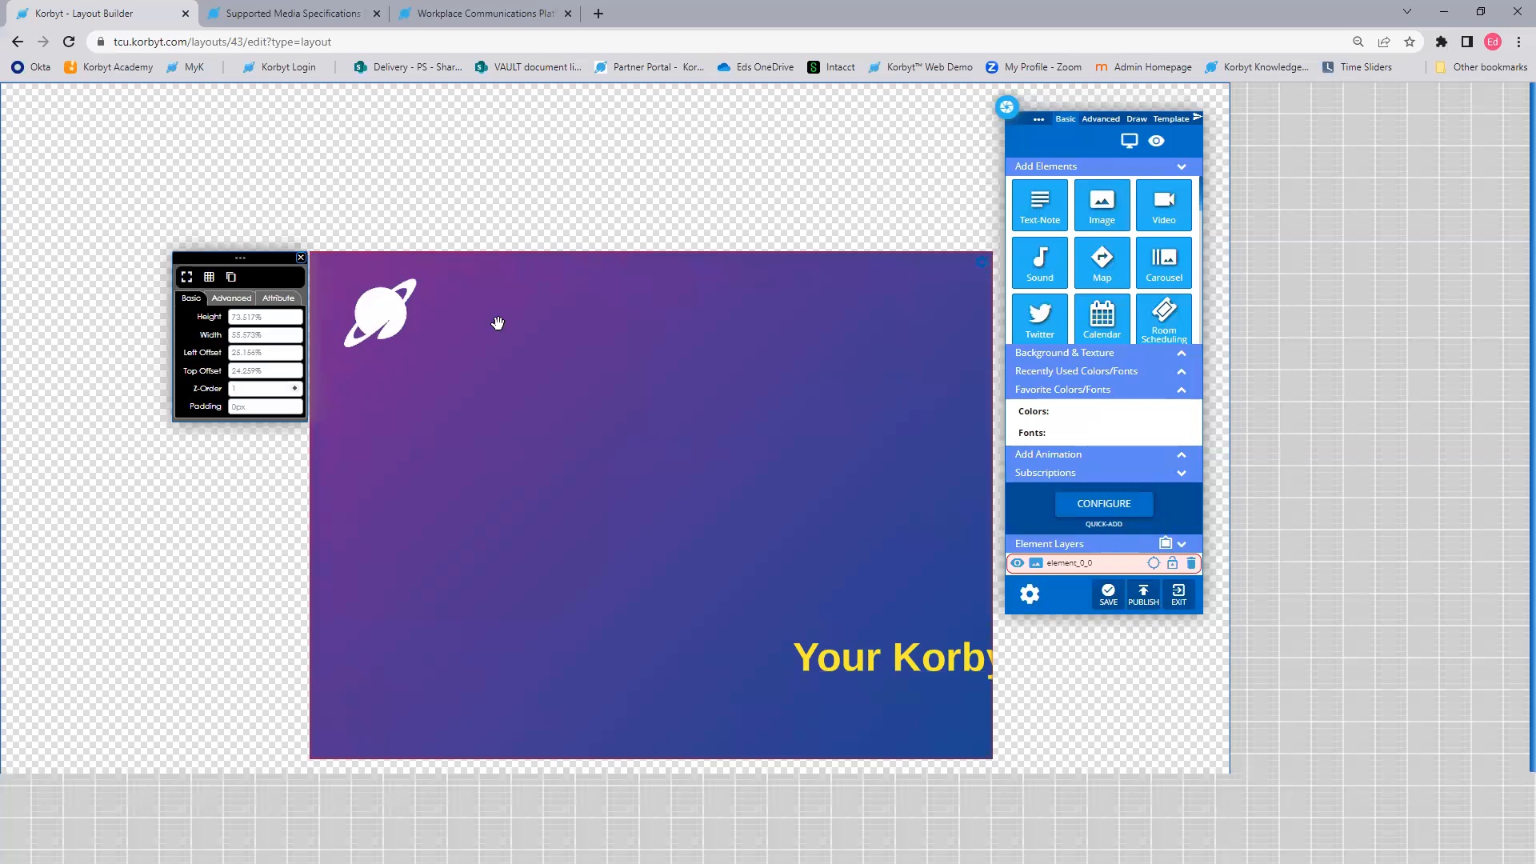
click(187, 278)
Step: Turn on Snap To for the background image and reduce its opacity to 83%
click(36, 108)
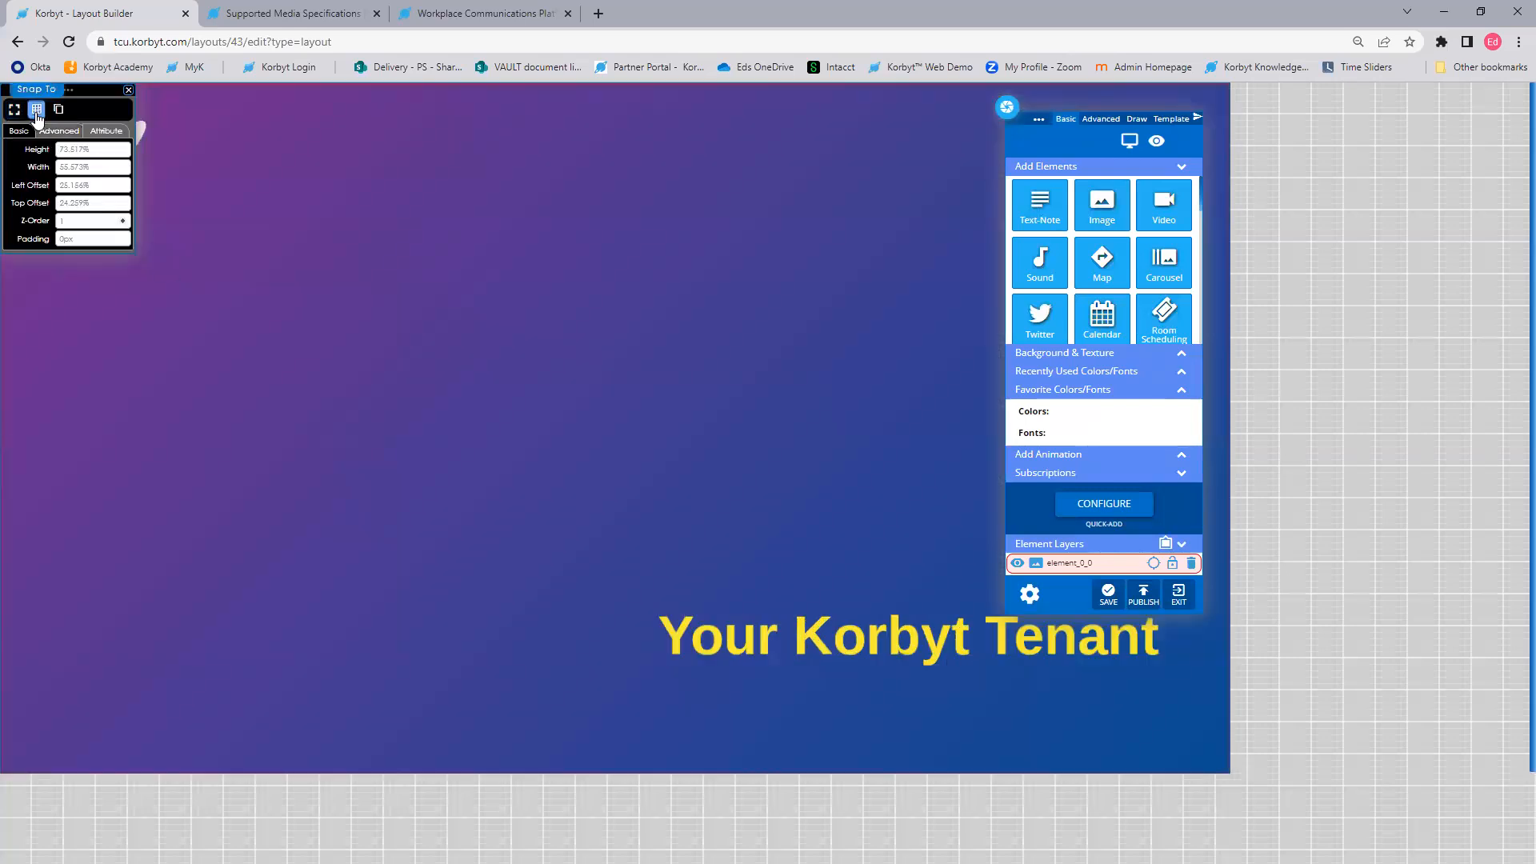
click(59, 130)
click(67, 173)
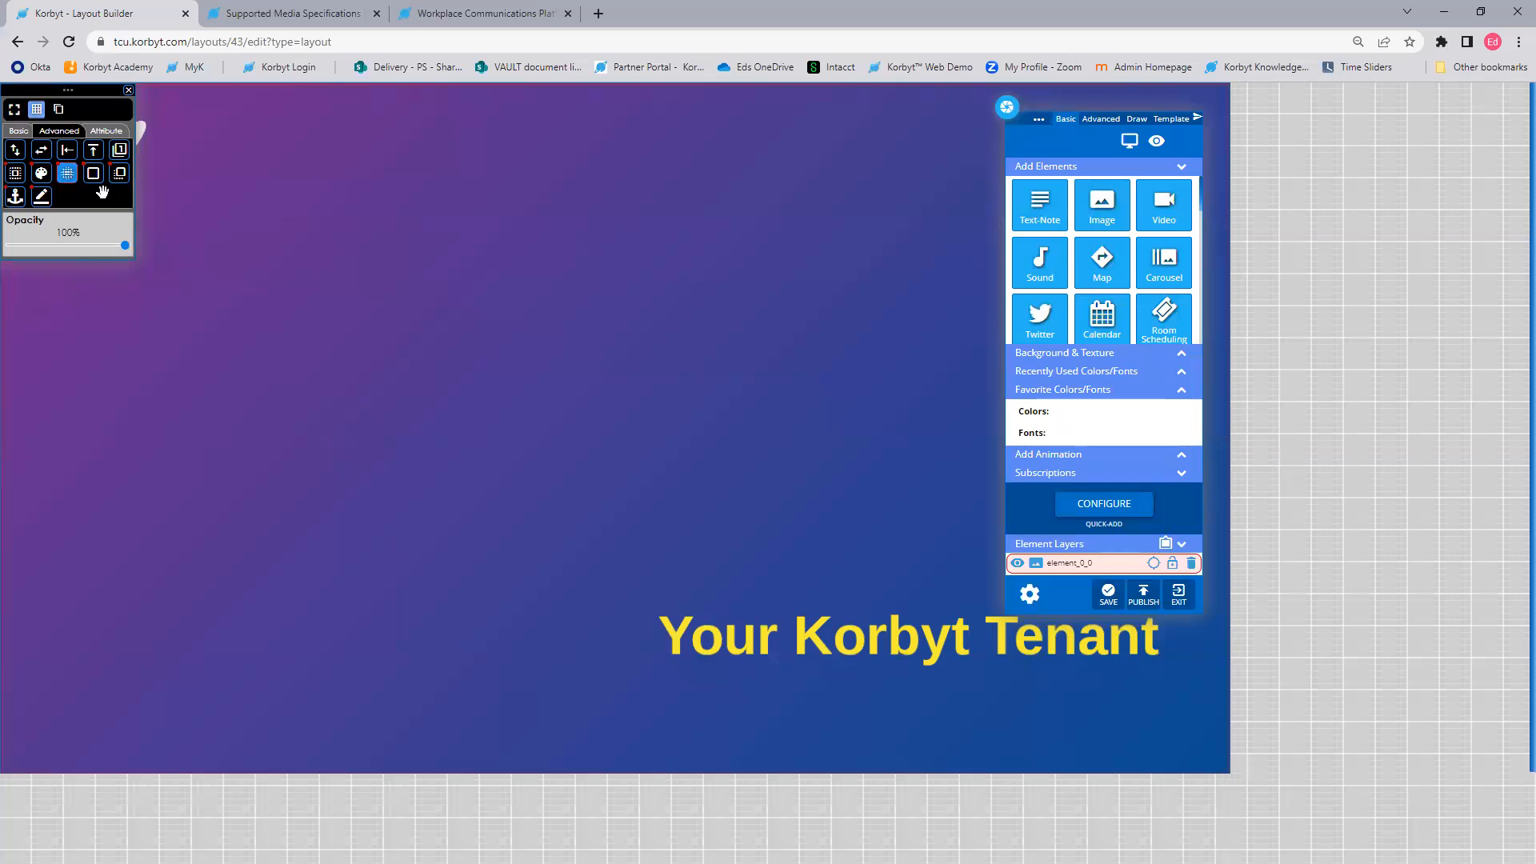
drag(125, 246, 106, 247)
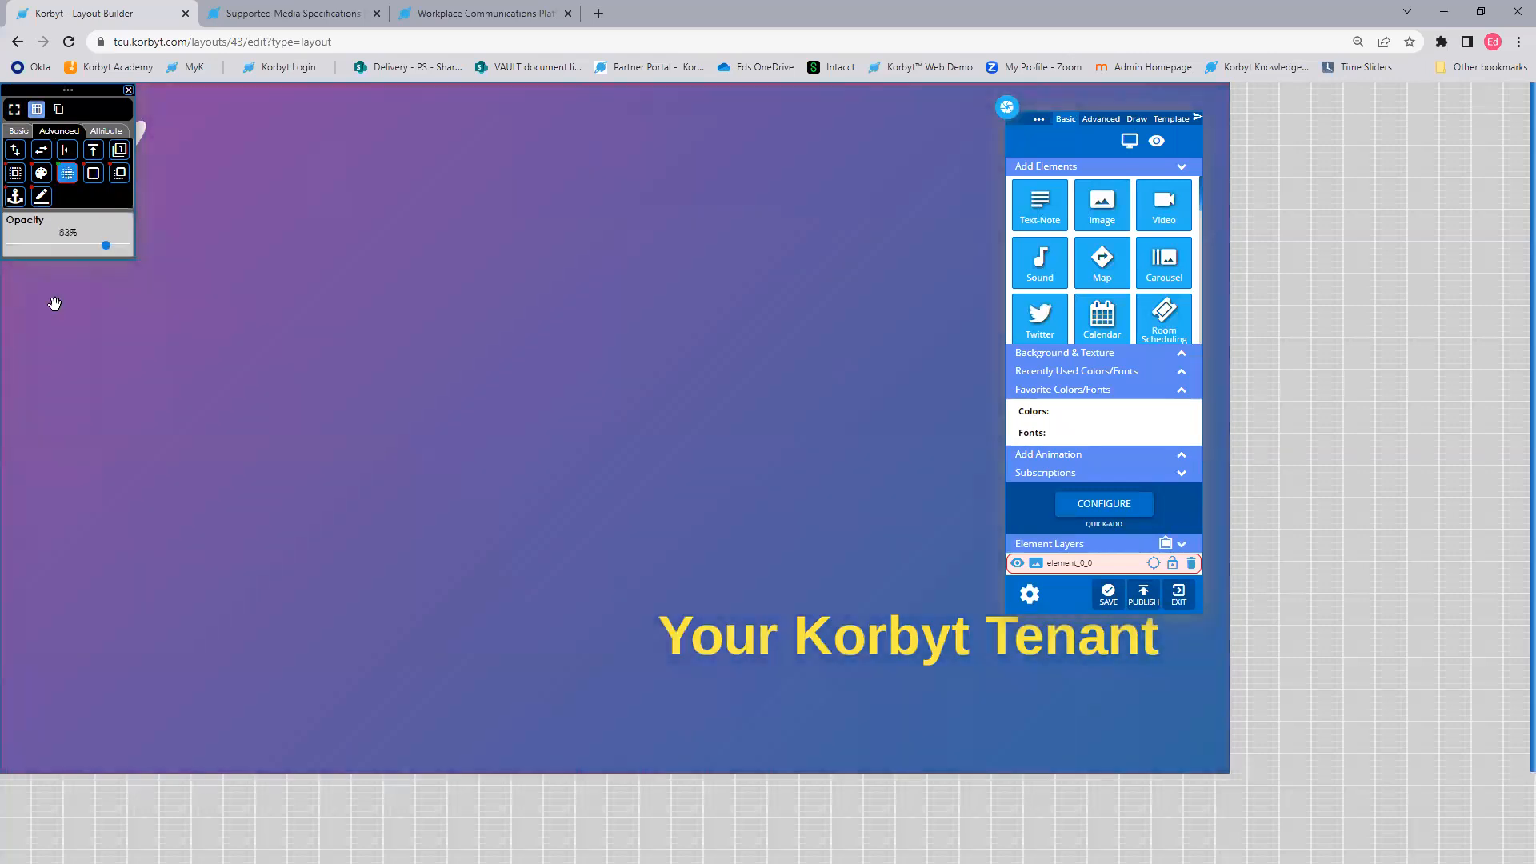
Step: Add a text note in the lower-left area of the canvas and a wide ticker along its bottom edge
drag(1040, 204, 185, 472)
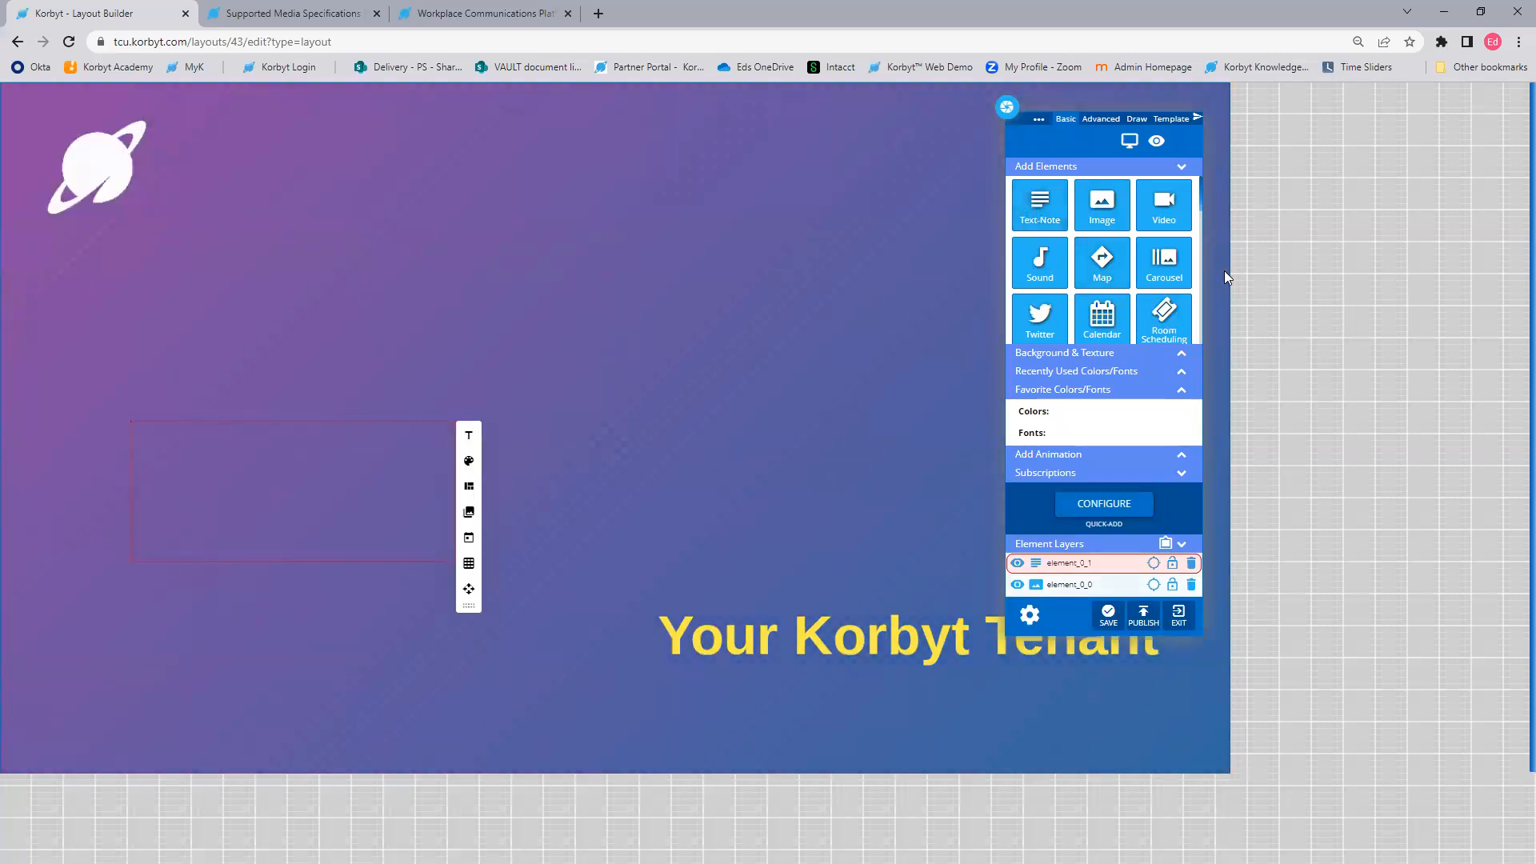
scroll(1164, 256, down, 2)
drag(1163, 216, 144, 694)
drag(251, 754, 1038, 745)
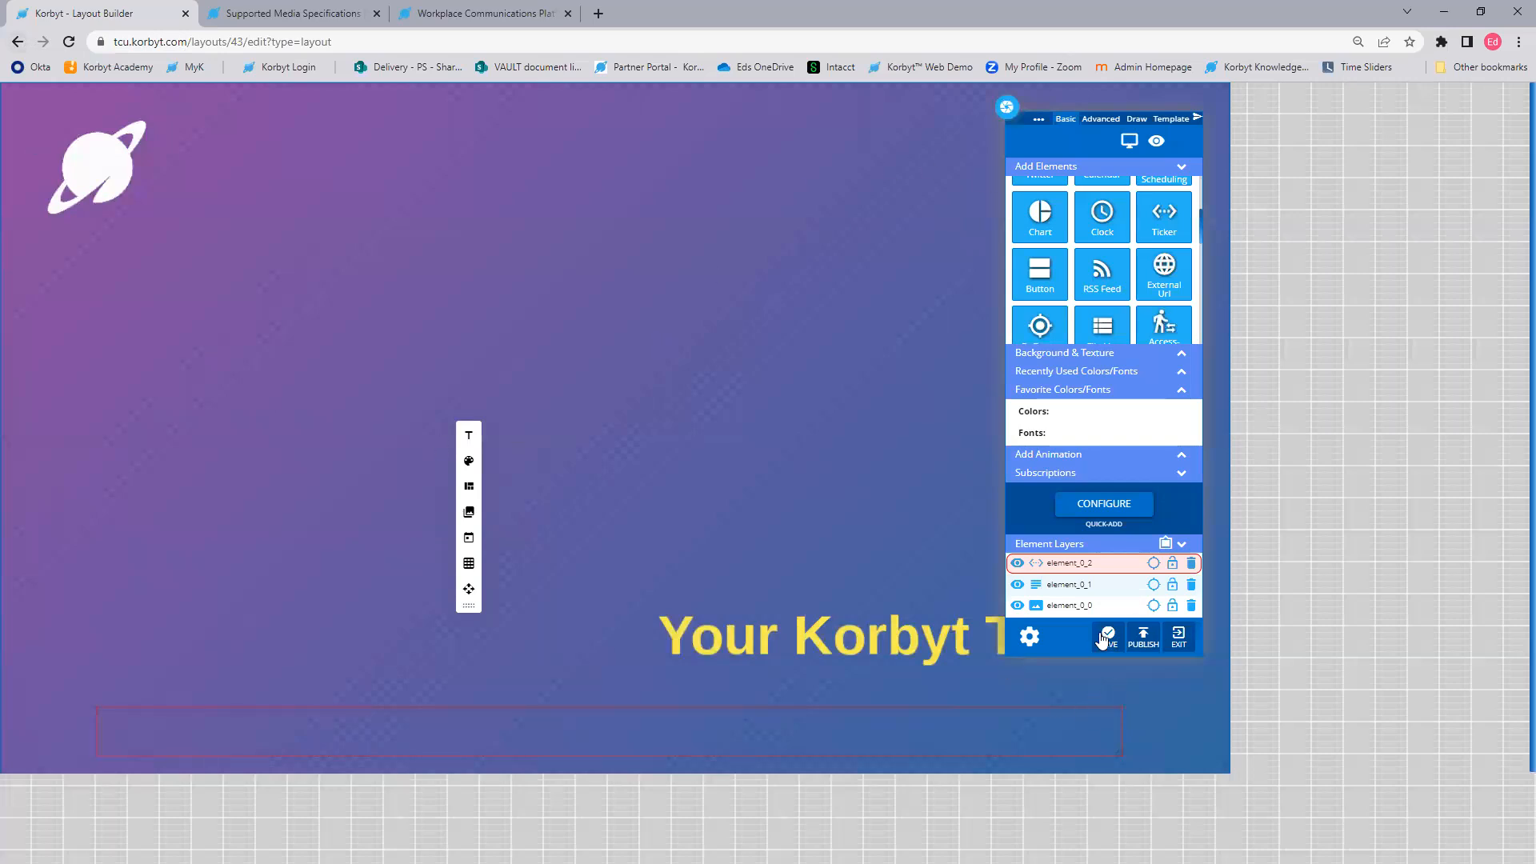
Step: Leave the layout builder and open the Playlists page
click(23, 51)
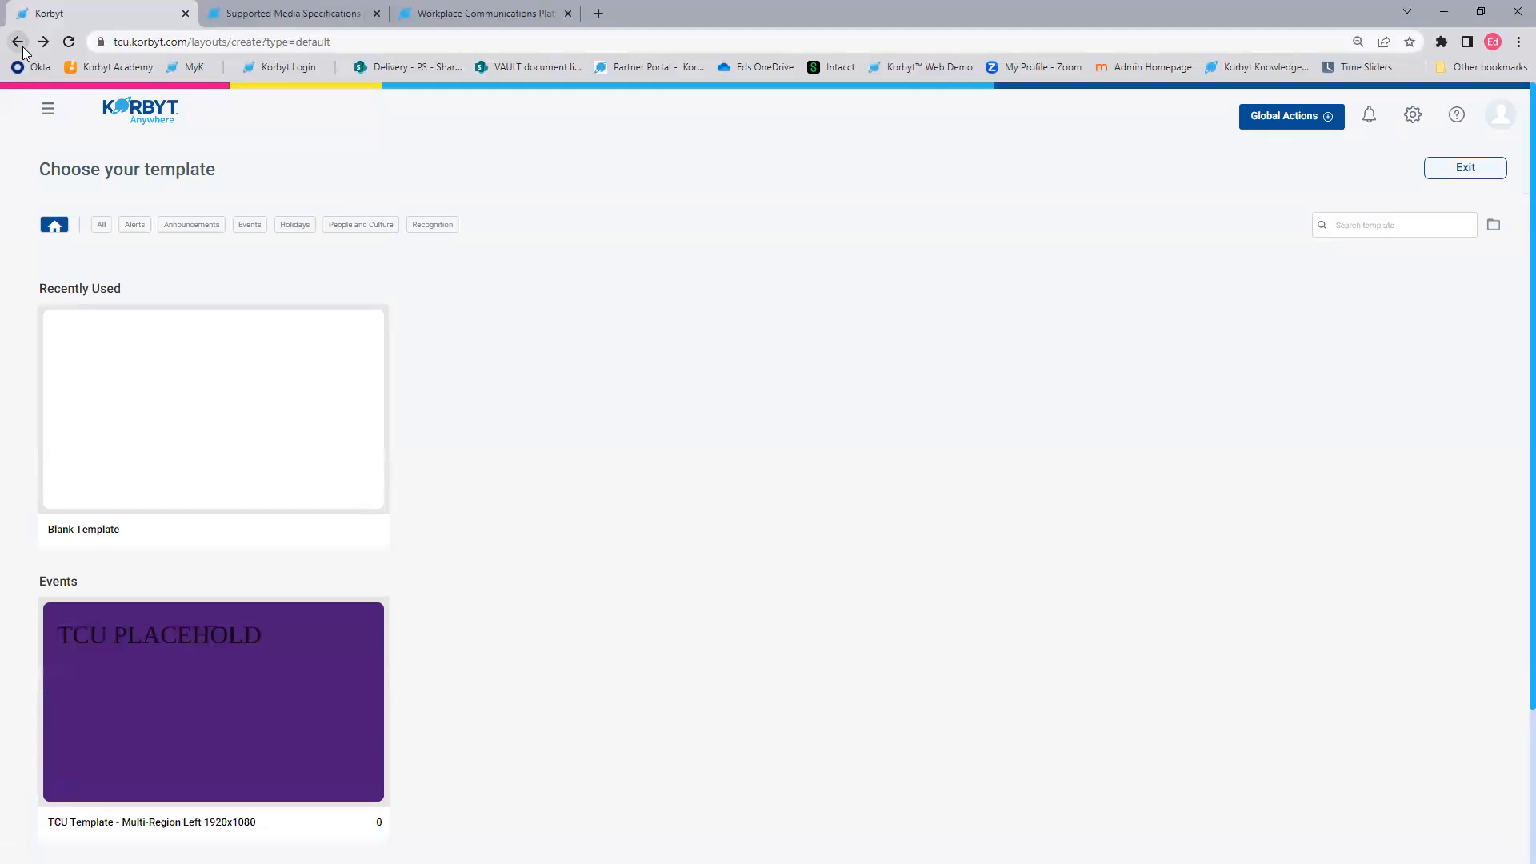
click(23, 51)
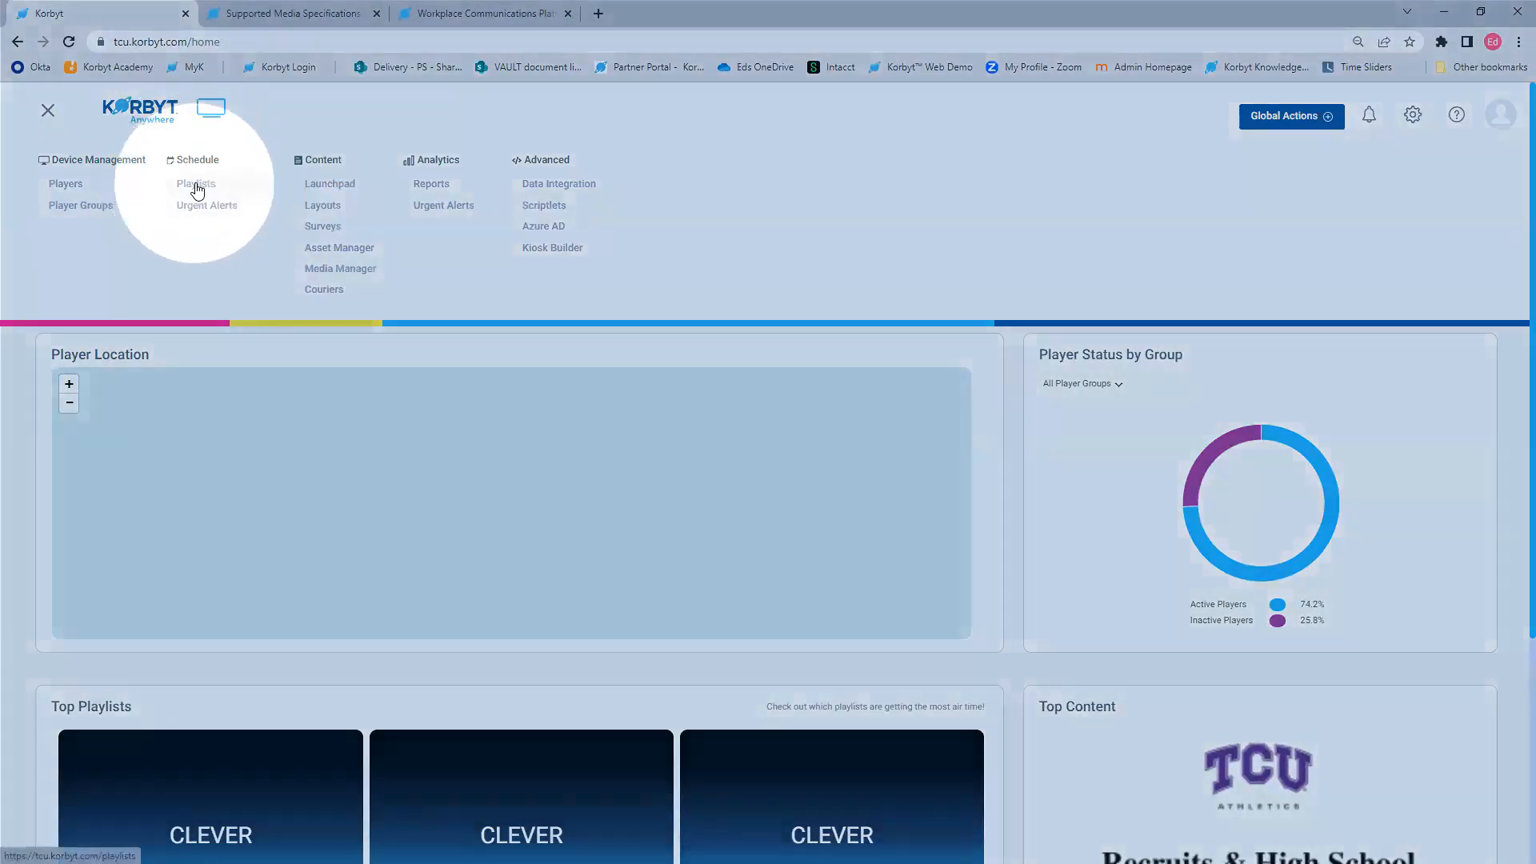
click(197, 185)
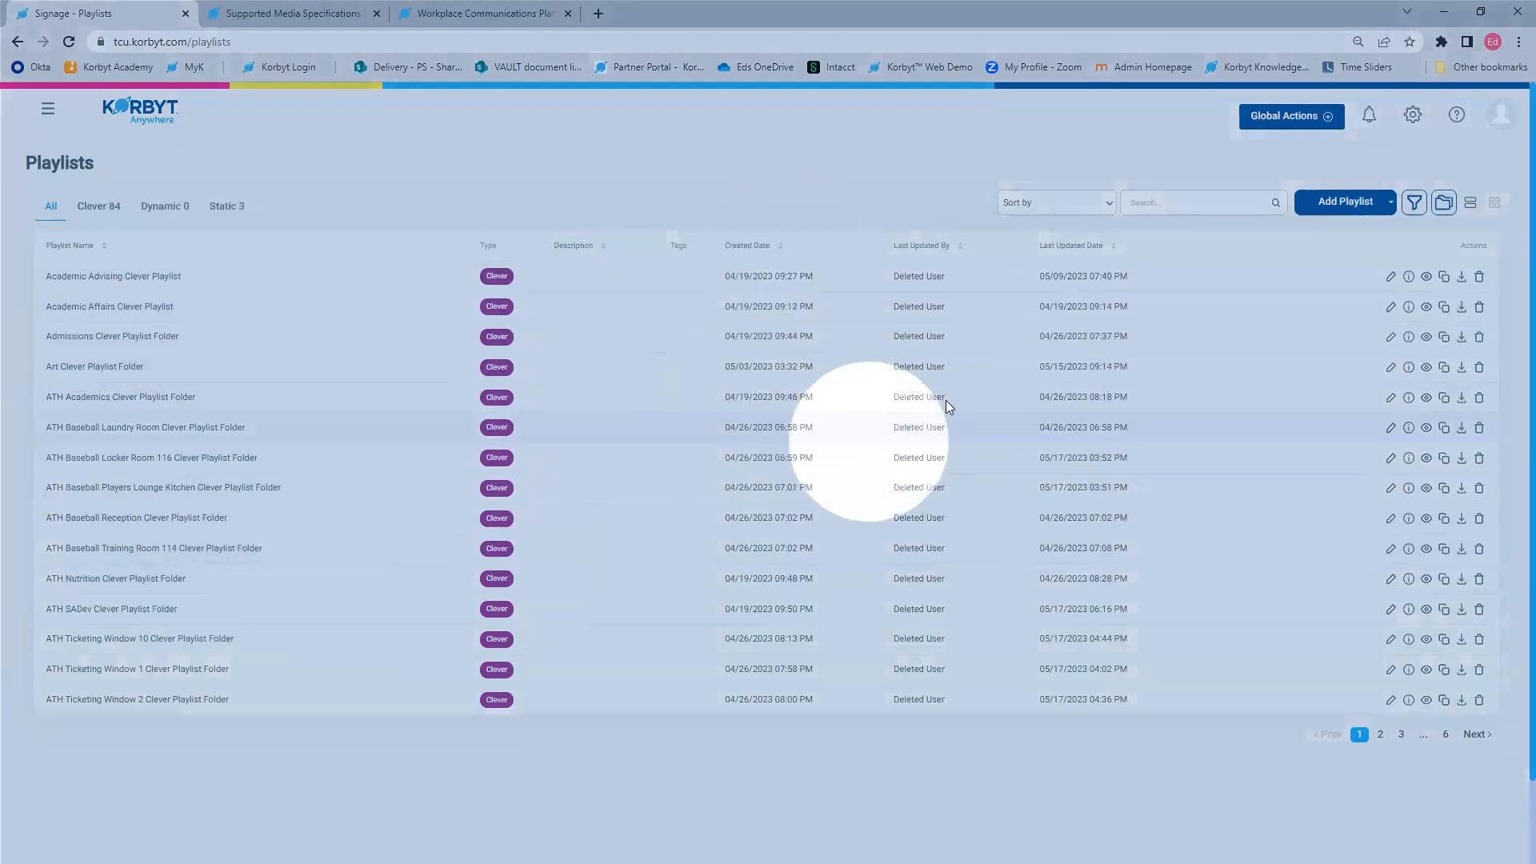
Step: Sort the playlists in turn by name, created date, last updated by and last updated date
click(103, 247)
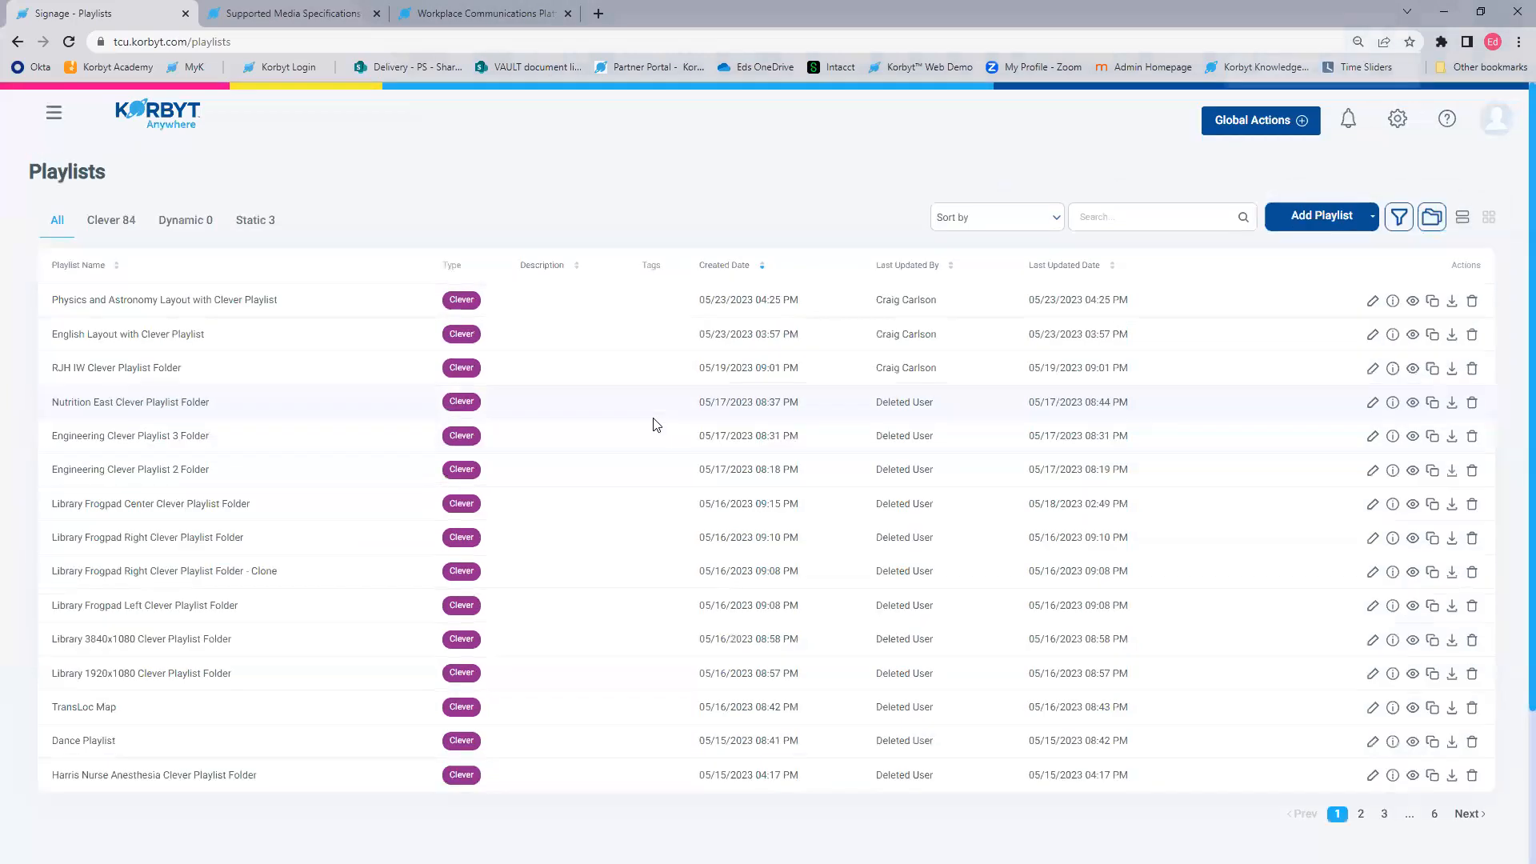
key(ctrl+plus)
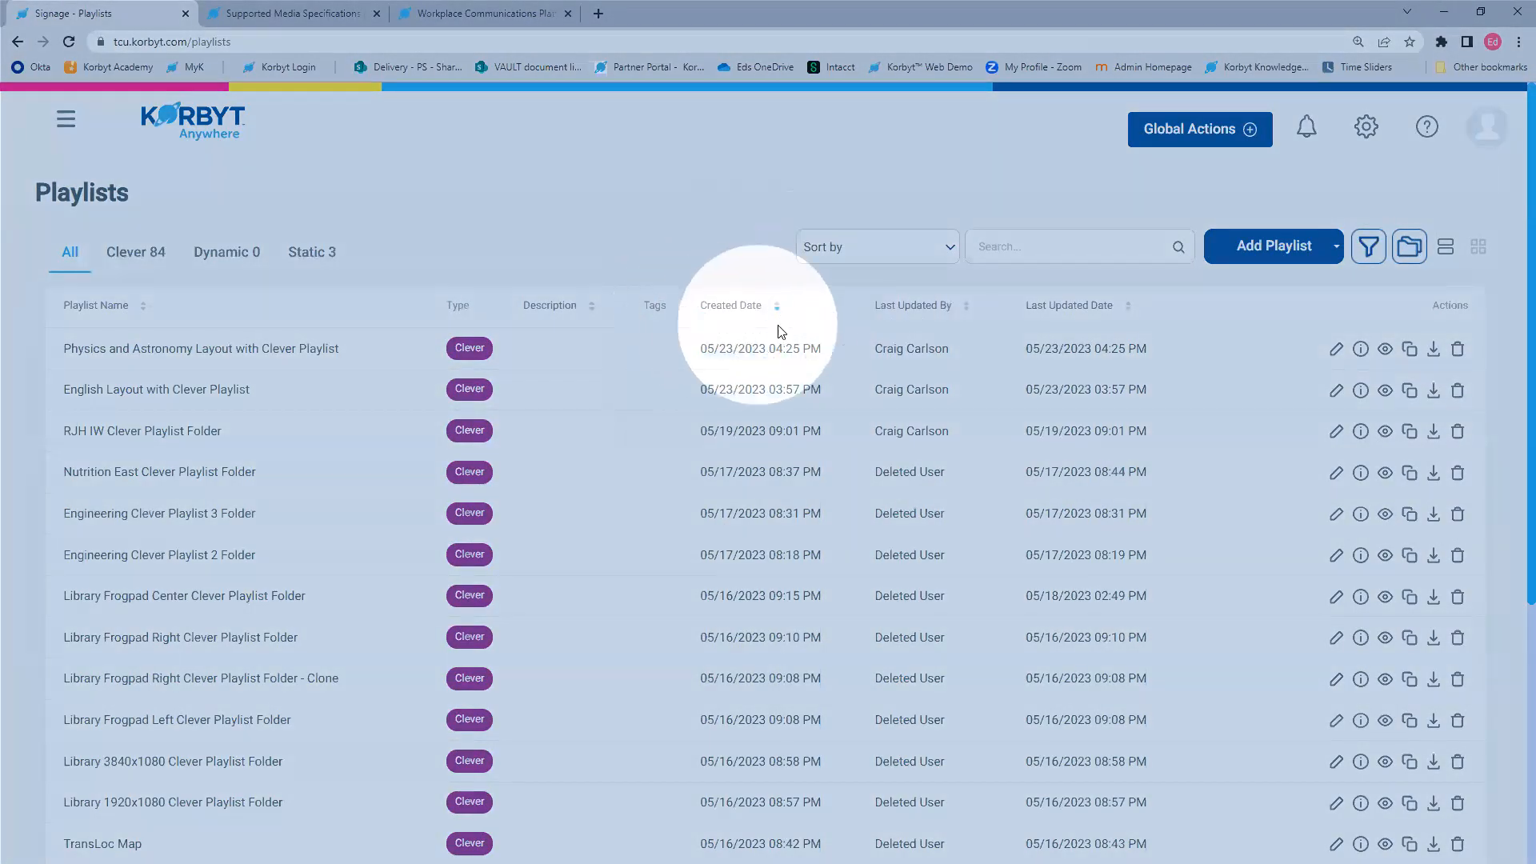
click(957, 307)
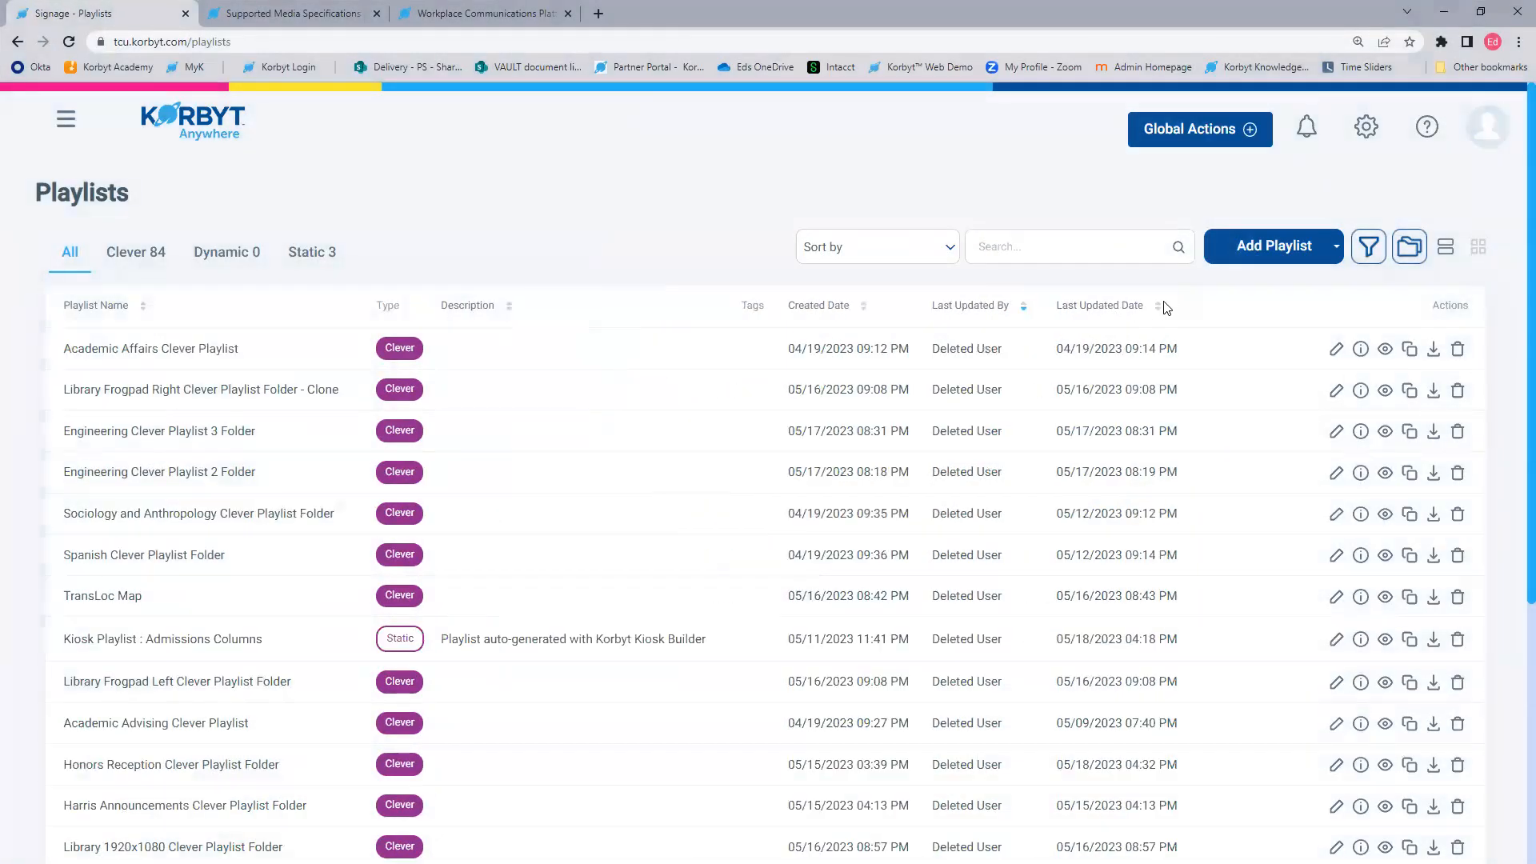
click(1158, 307)
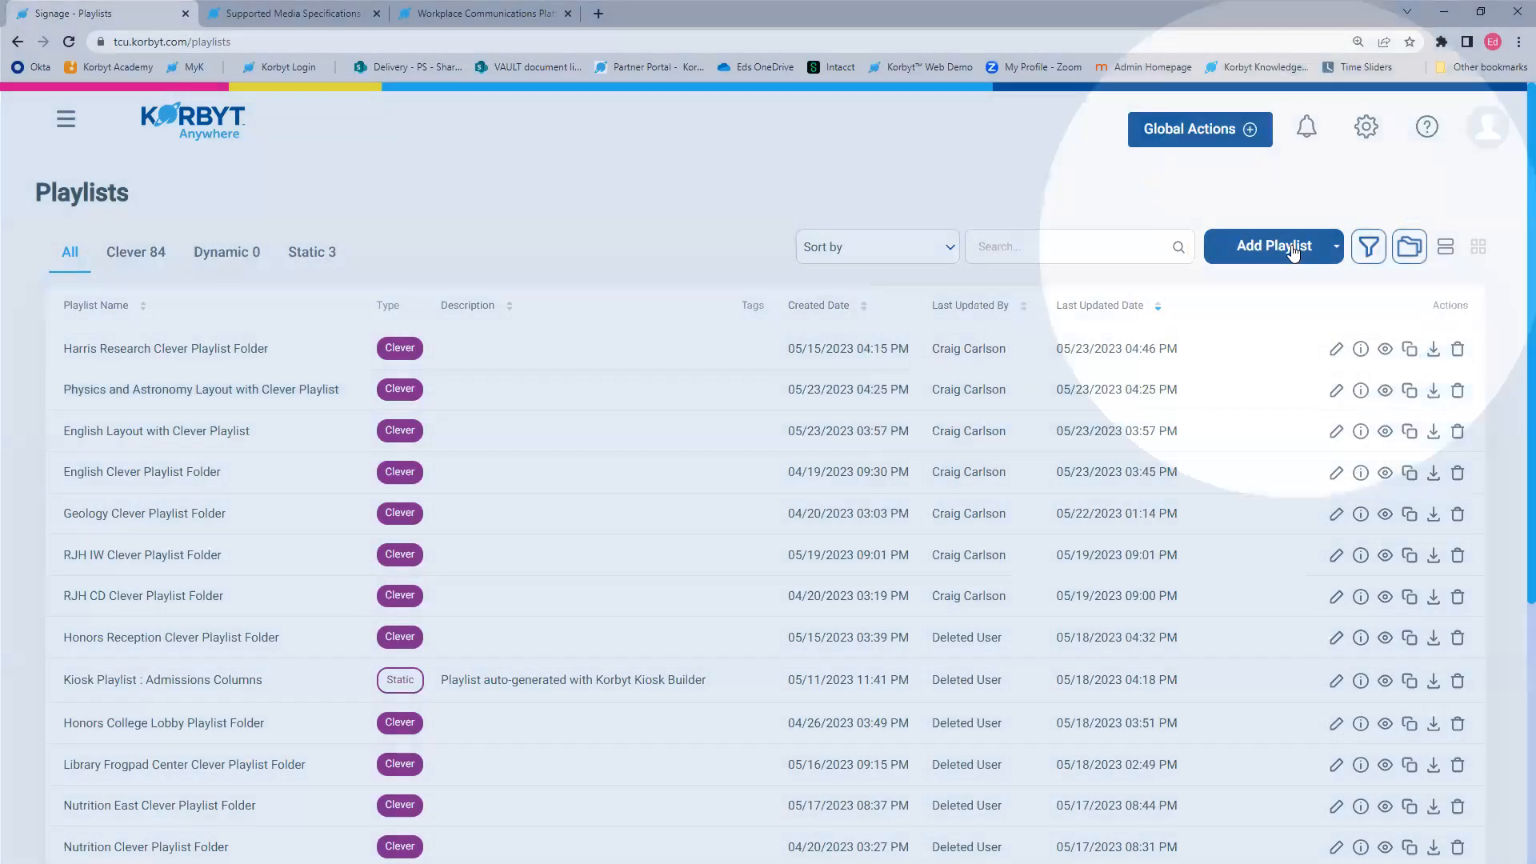
Step: Create a new clever playlist and name it "Korbyt Training Playlist - Clever"
click(1293, 249)
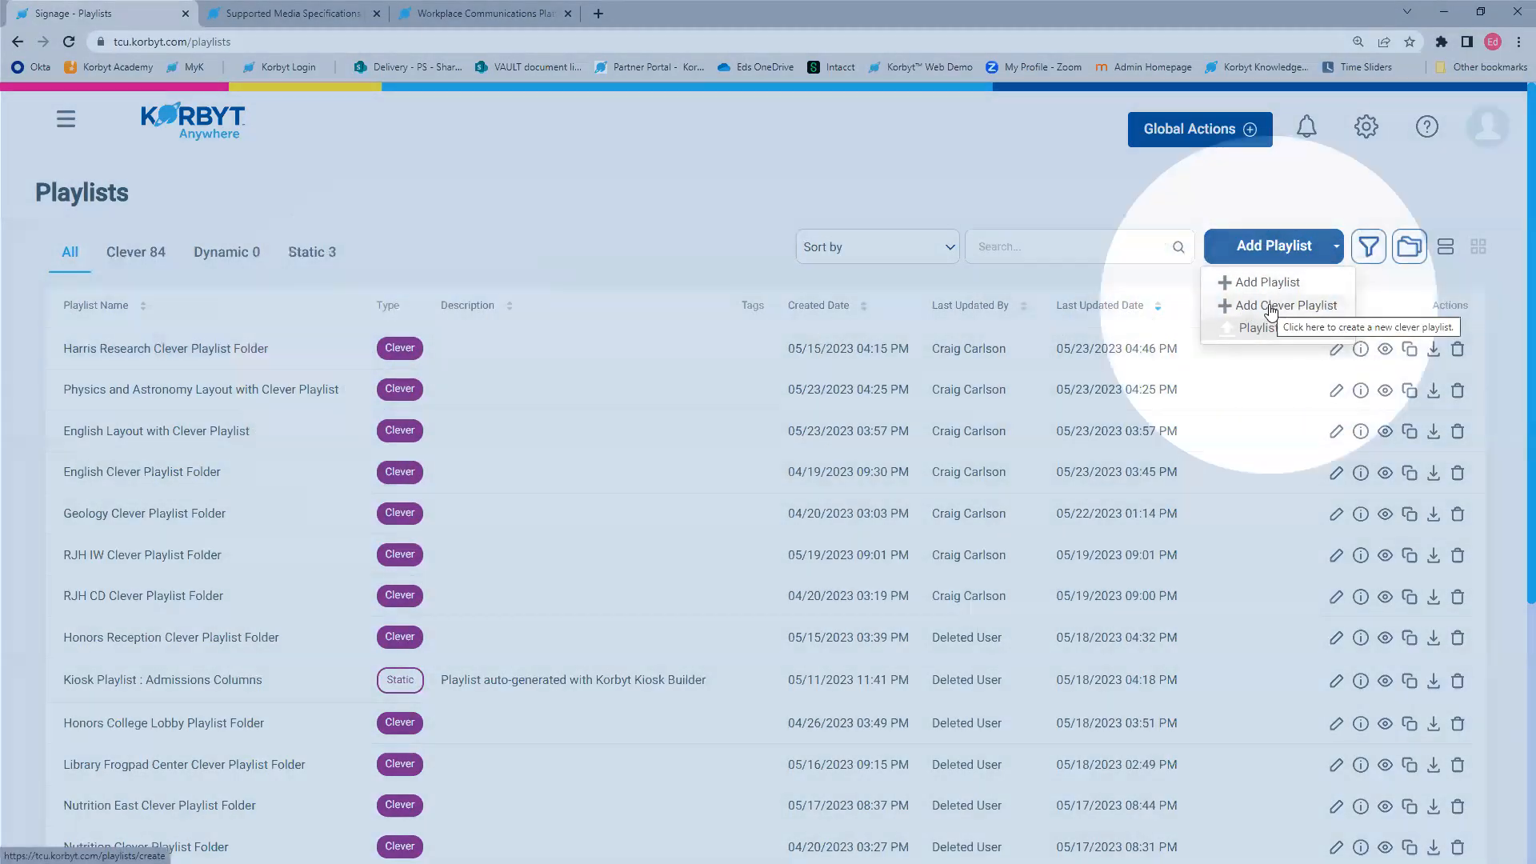
click(1272, 307)
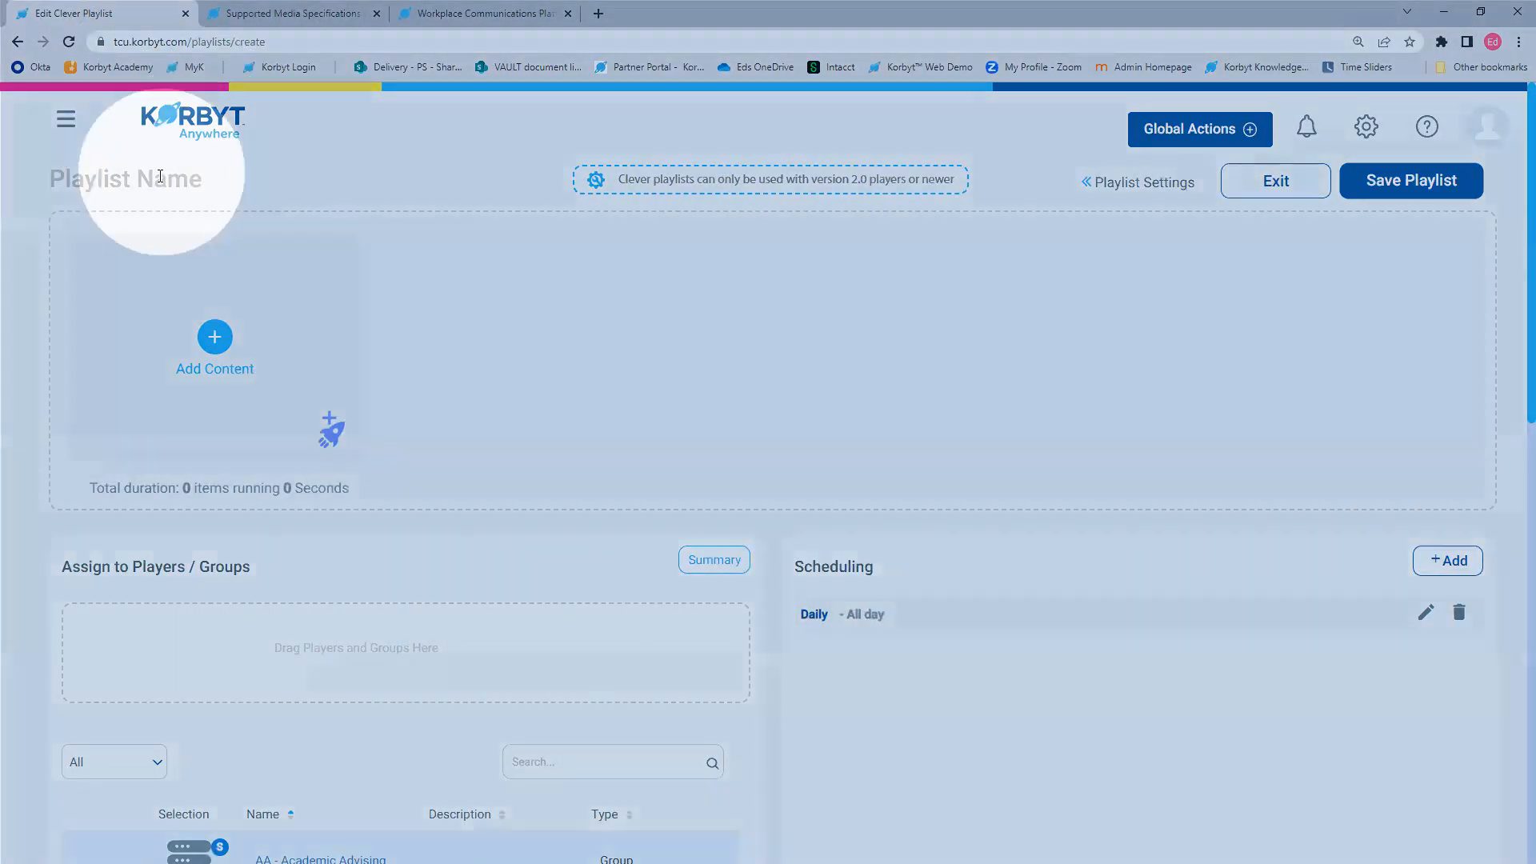
click(160, 176)
click(243, 220)
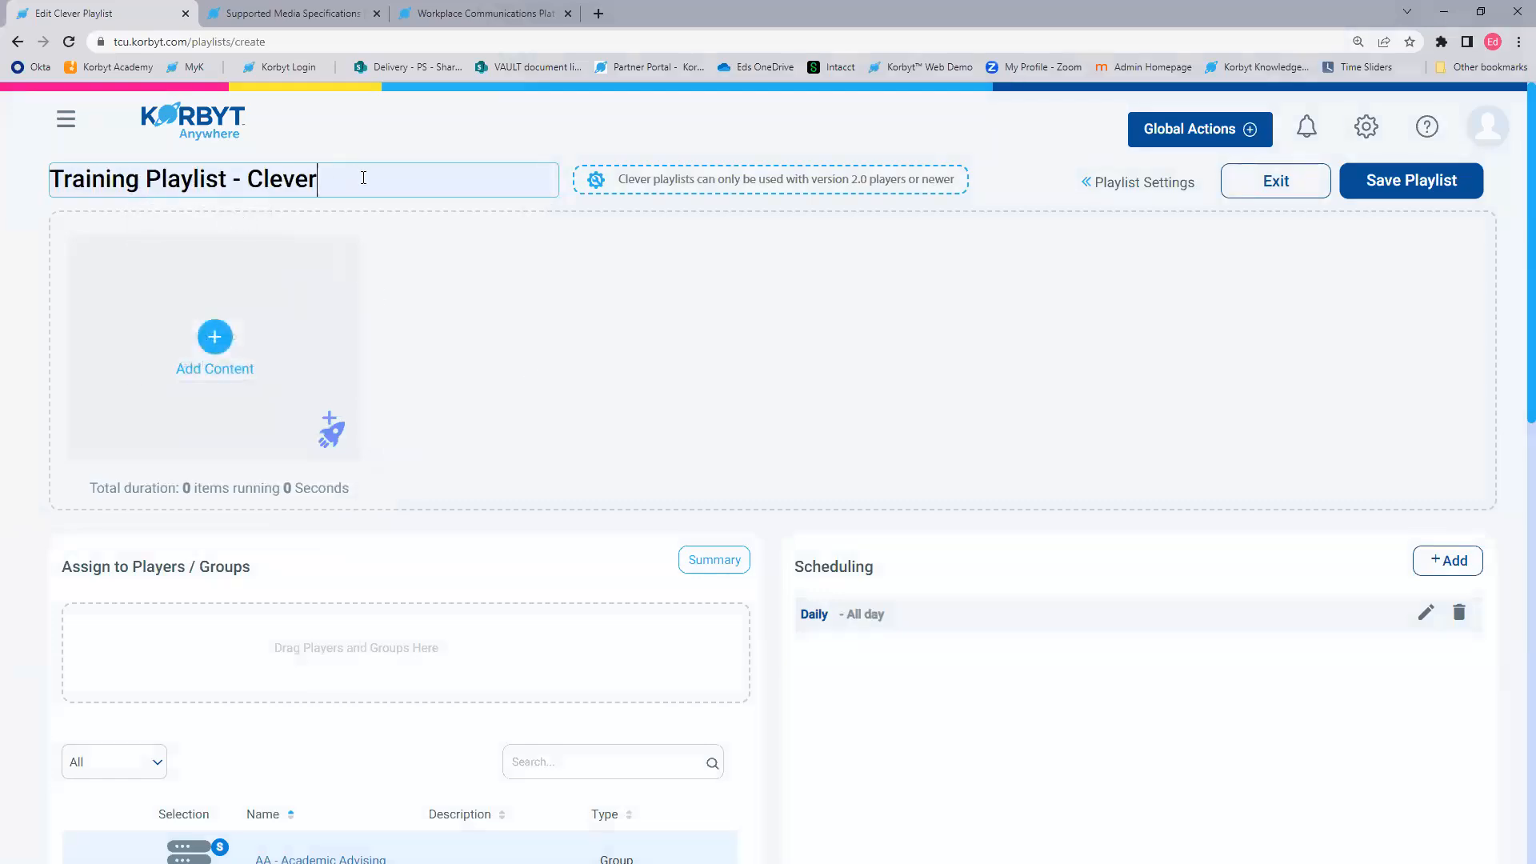
click(62, 183)
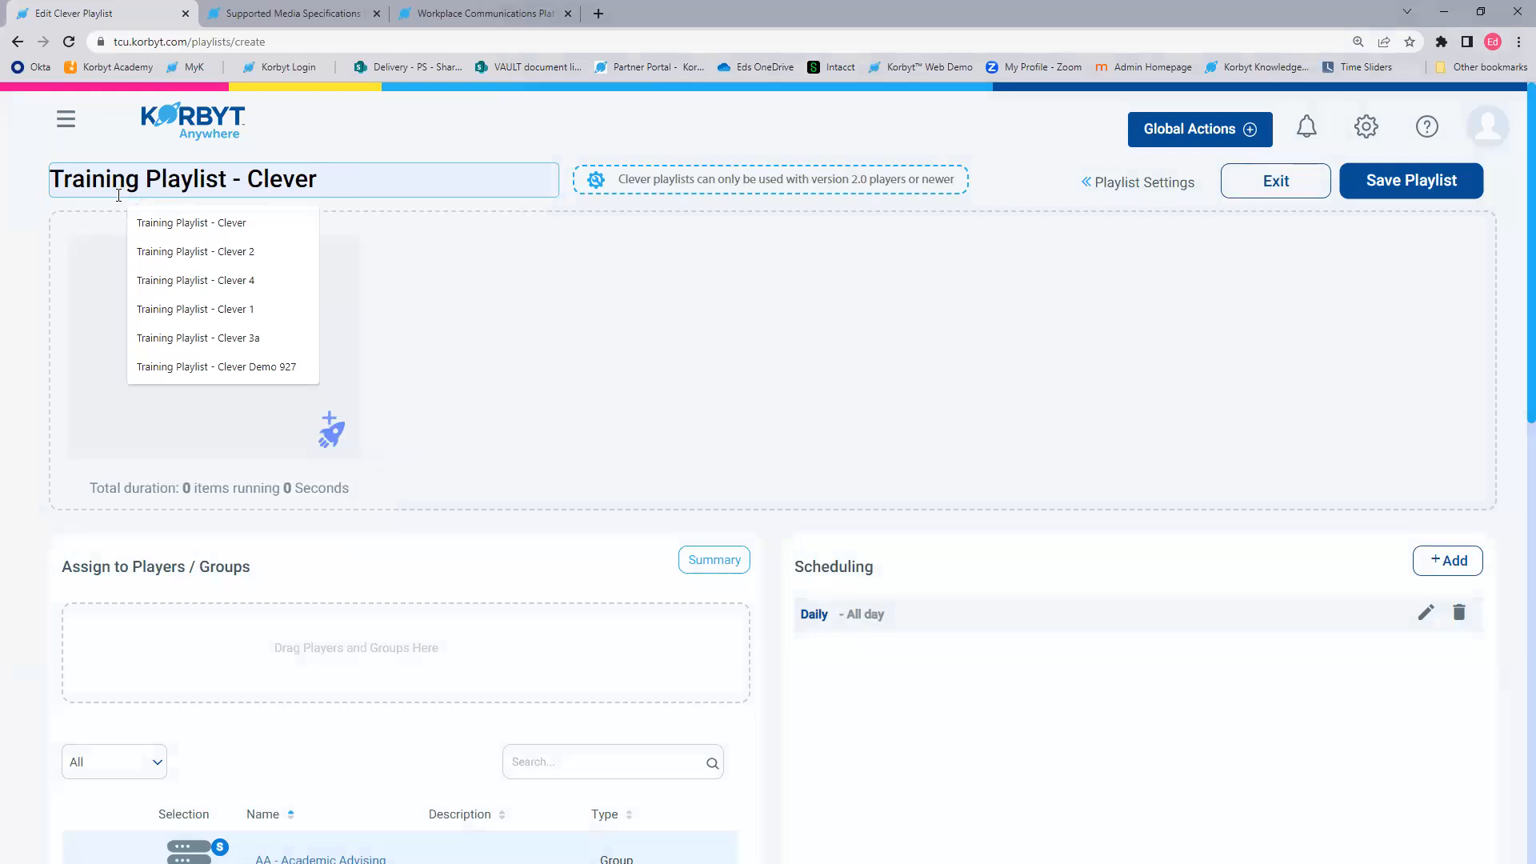
text(K)
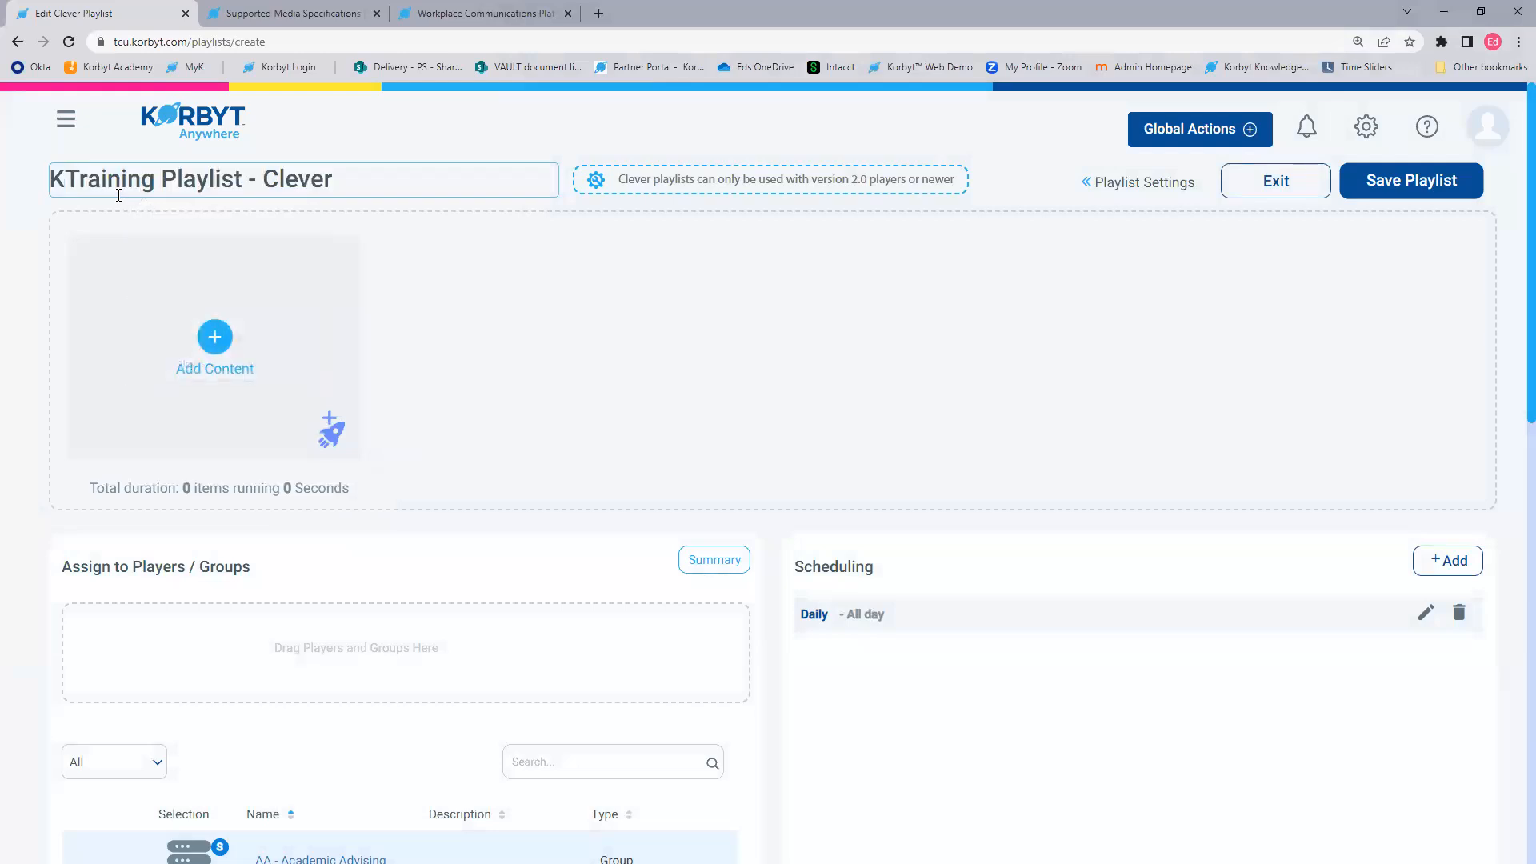
text(orbyt)
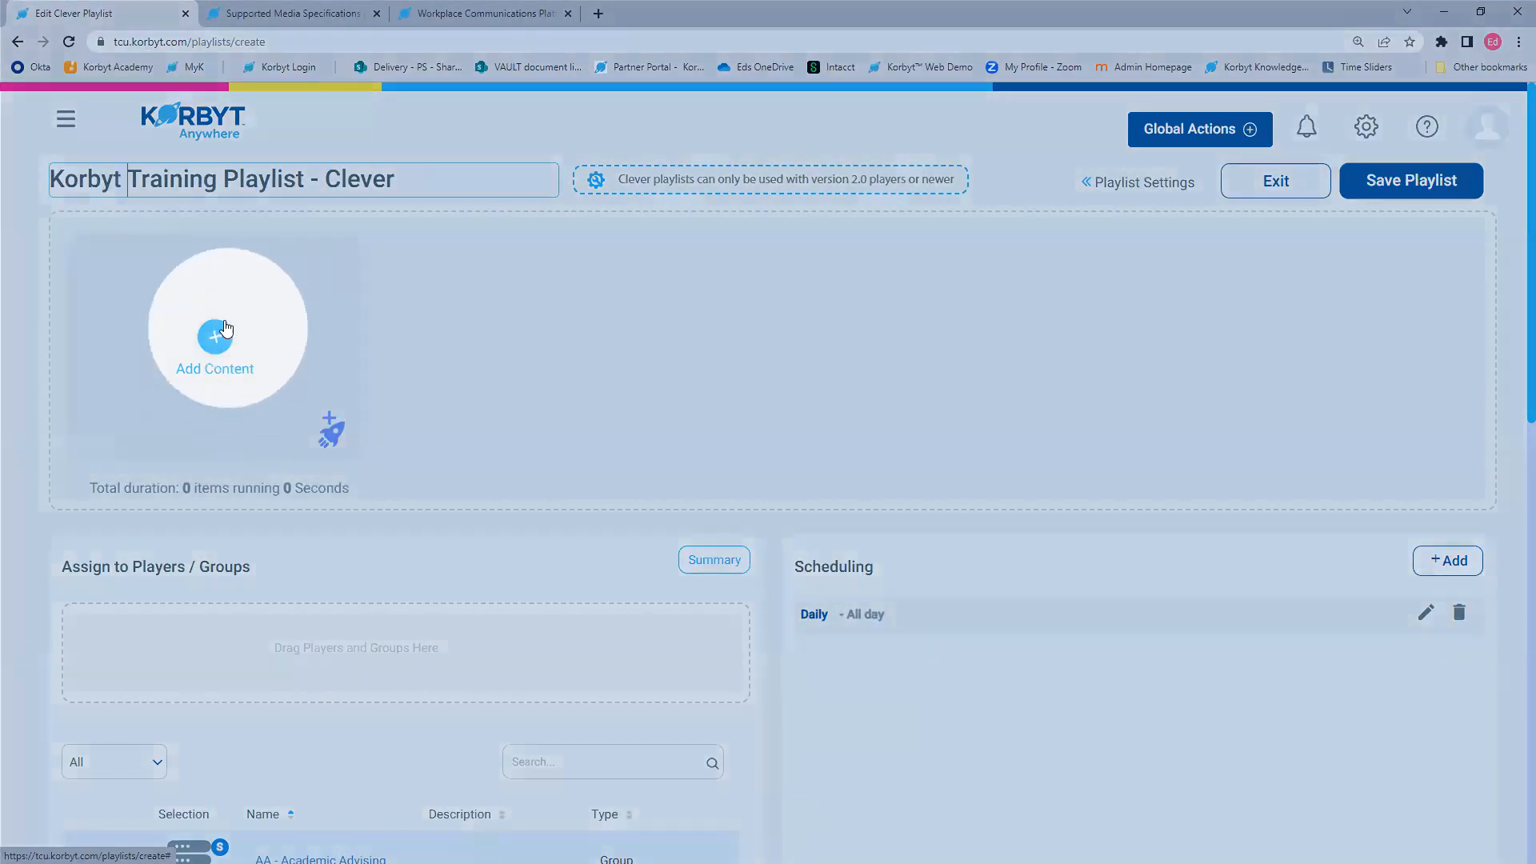
Step: Start adding playlist content, look through the images, videos, layouts and urls, and select the Dog Office 1 image
click(216, 340)
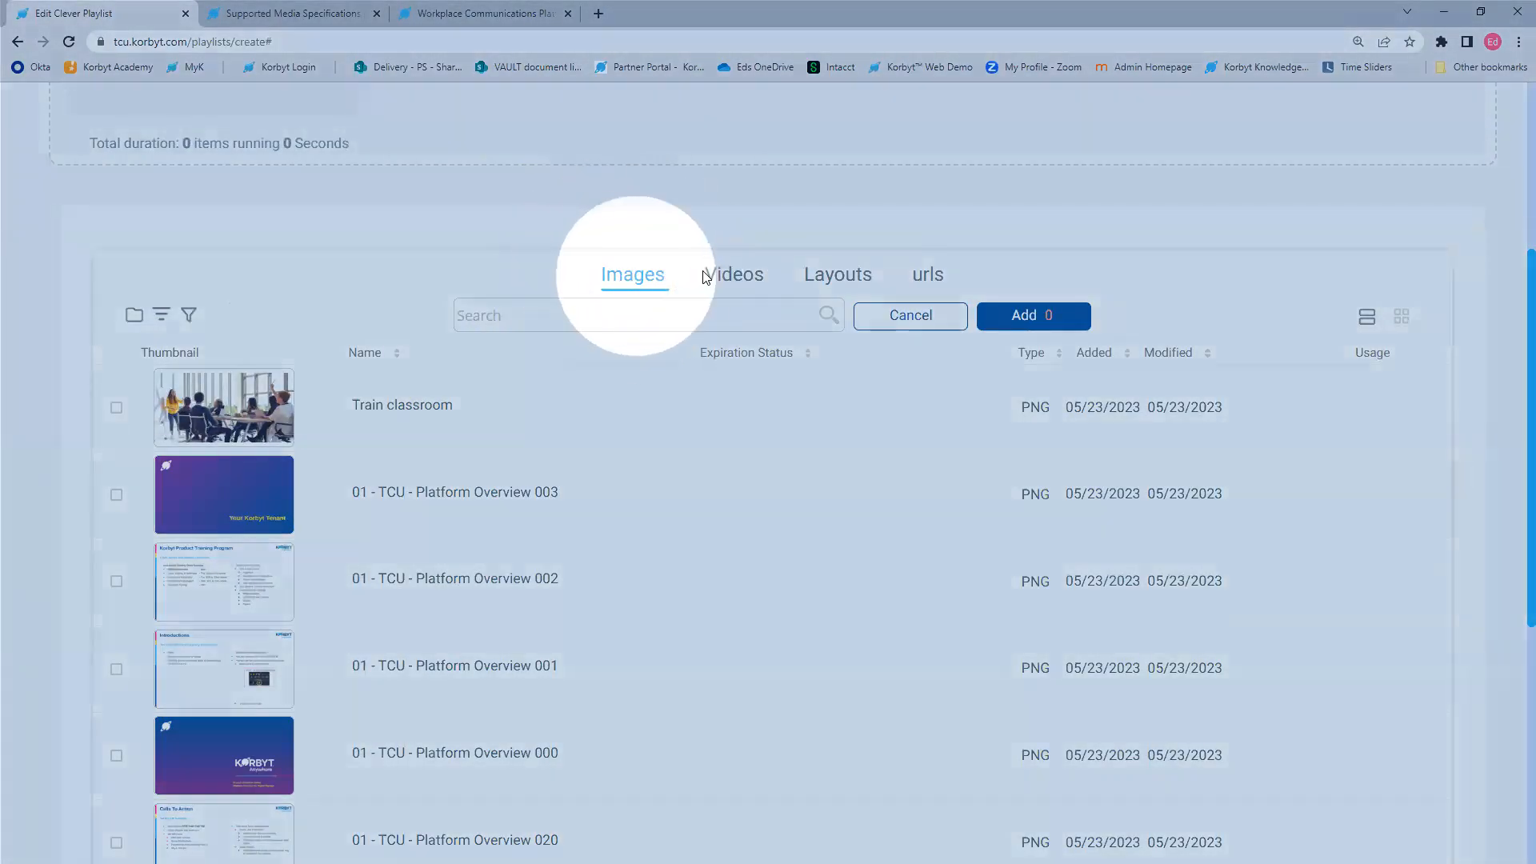
click(730, 274)
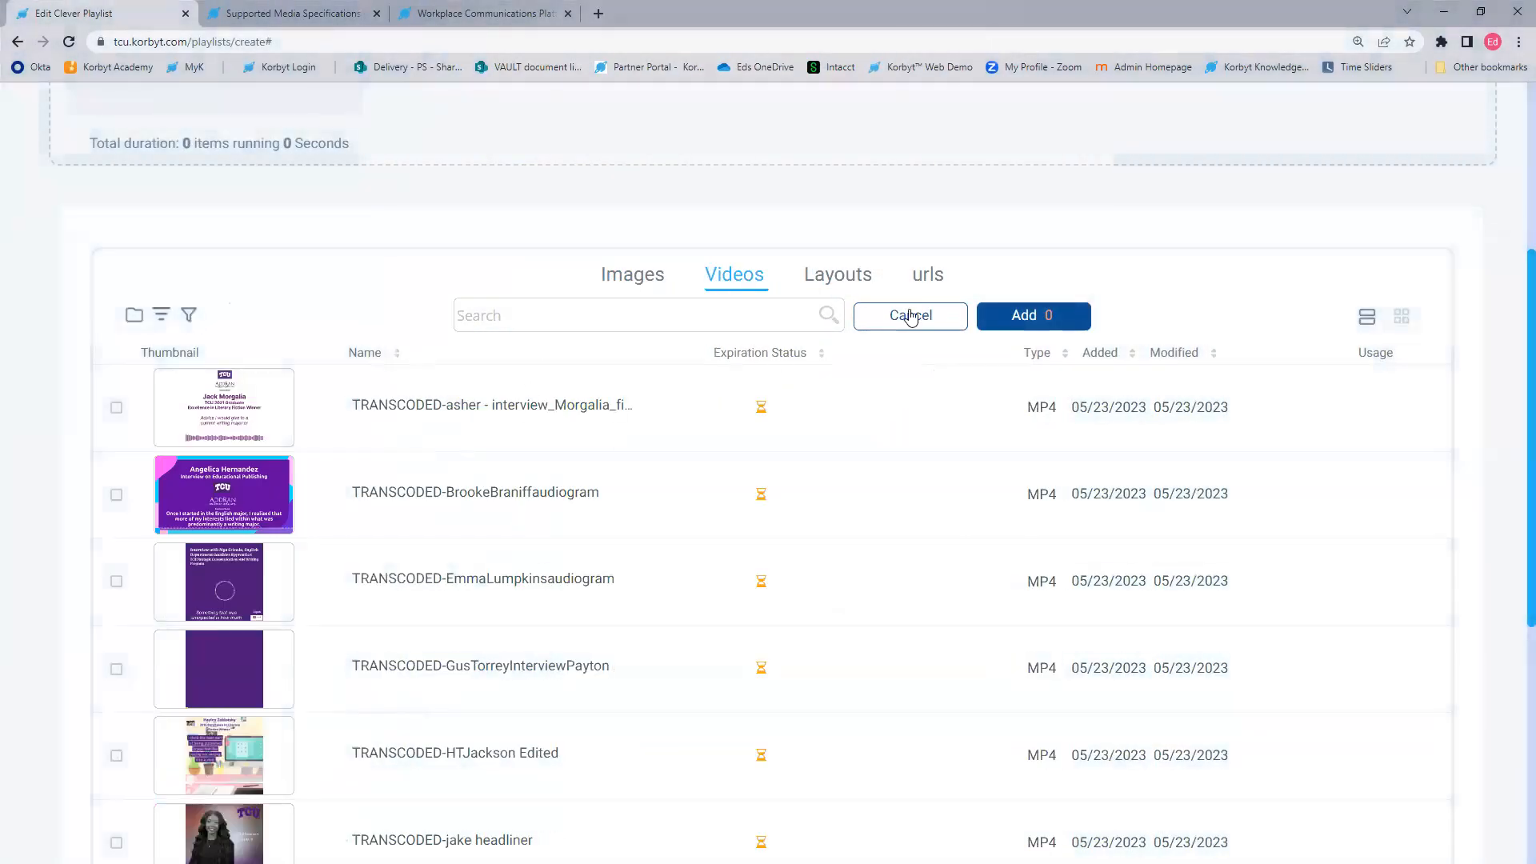
click(853, 275)
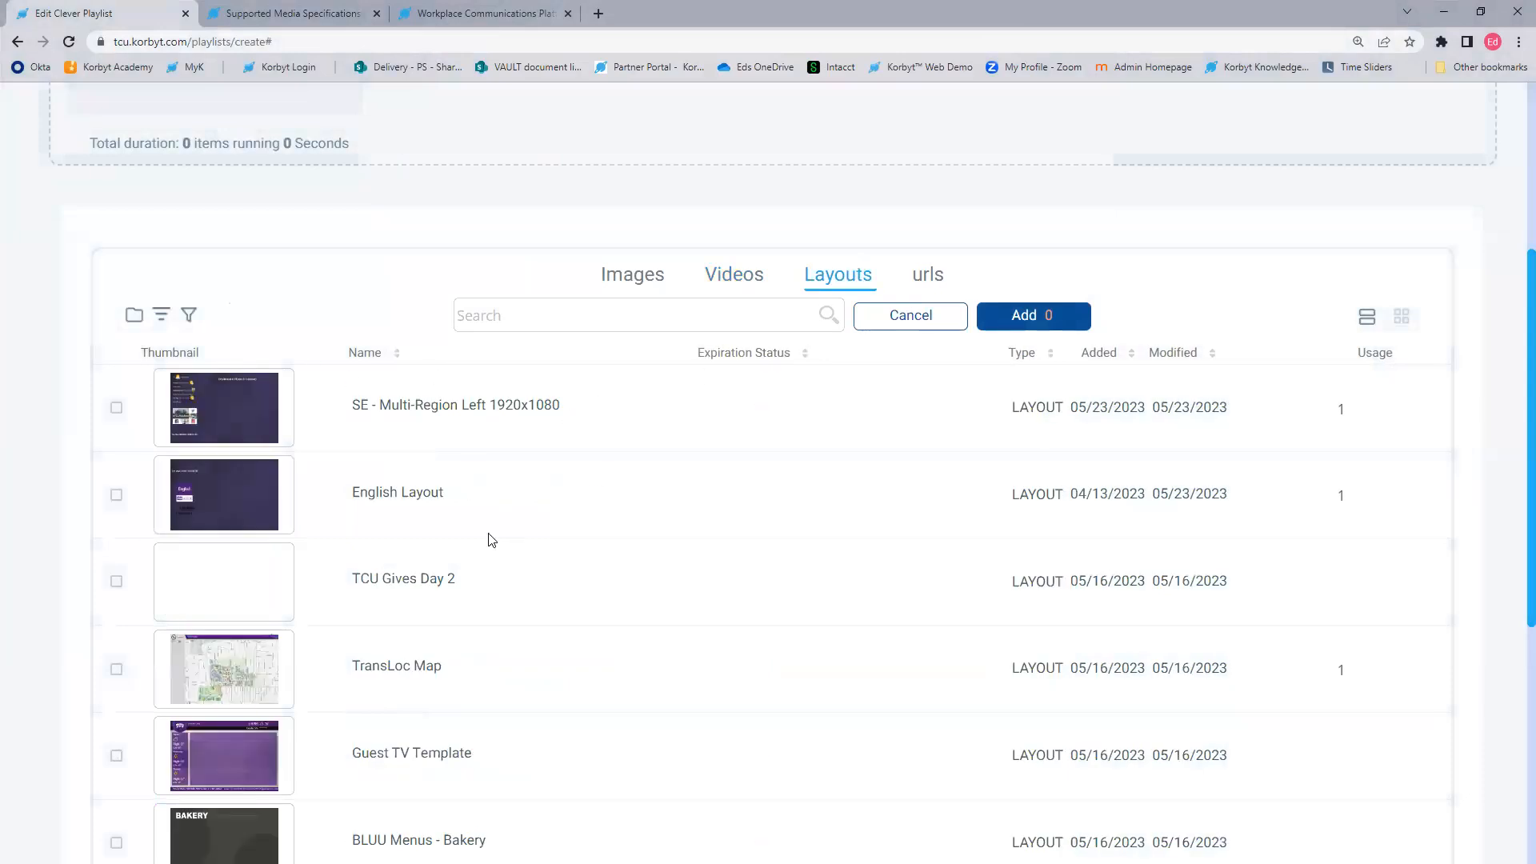
click(937, 272)
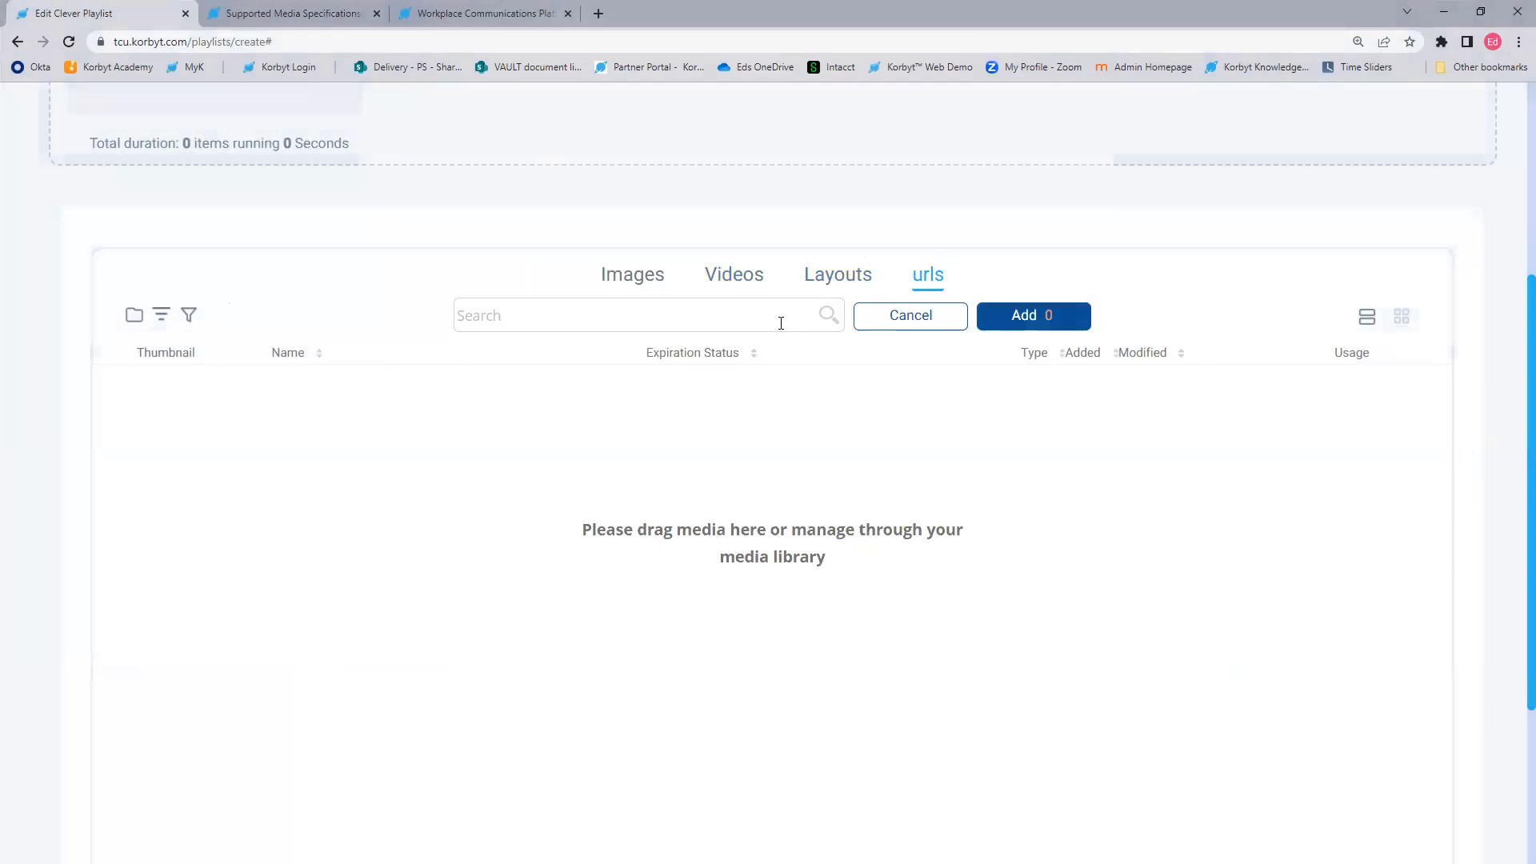
click(628, 284)
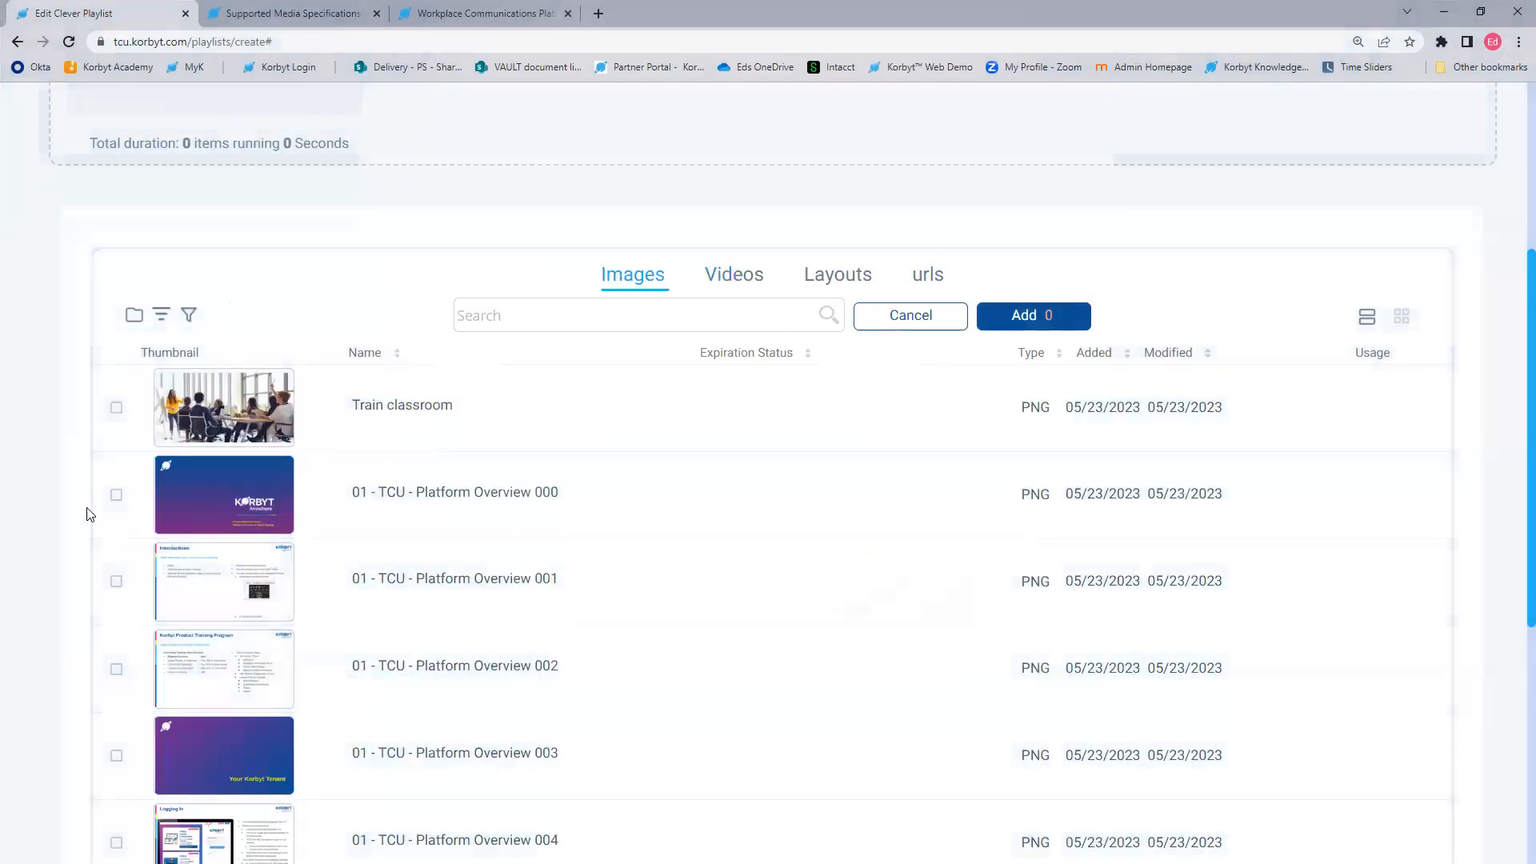
scroll(221, 563, down, 6)
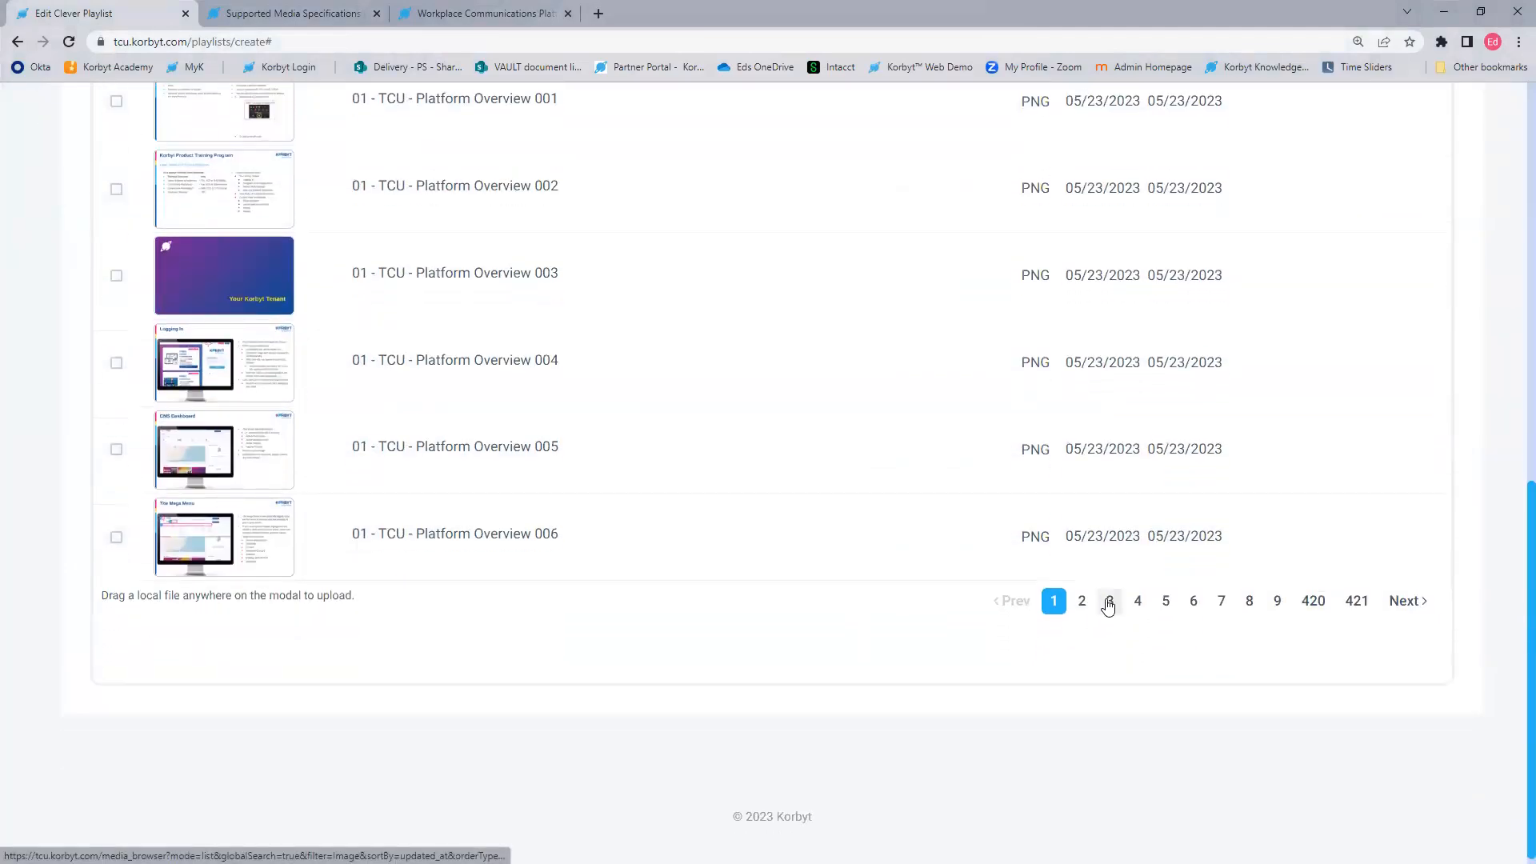
click(1108, 600)
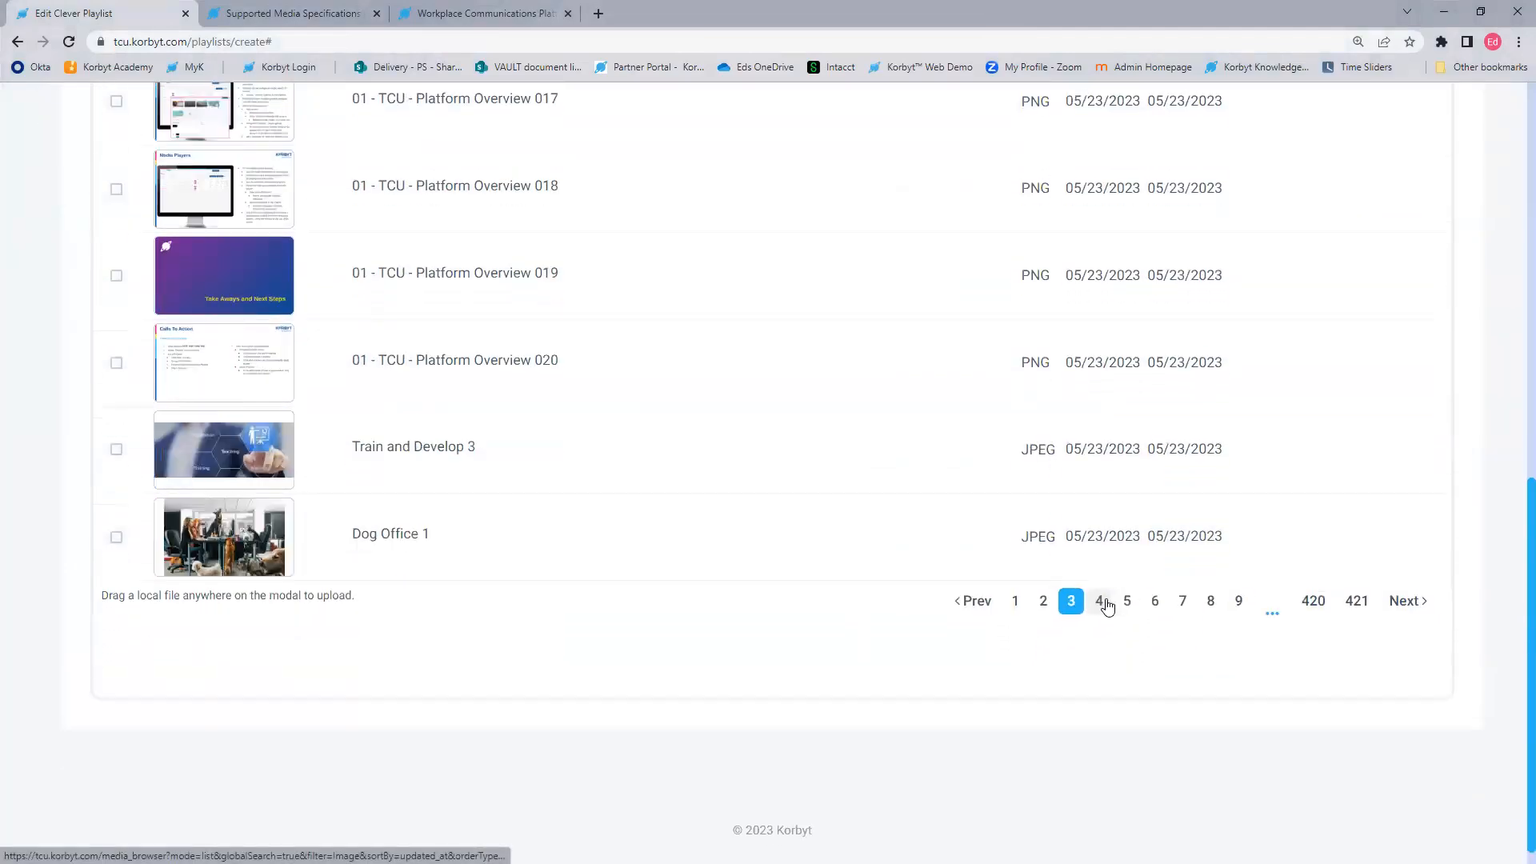
click(116, 538)
Step: Select the third listed video and the TransLoc Map layout as well, and add the selected content to the playlist
scroll(830, 702, up, 7)
click(708, 357)
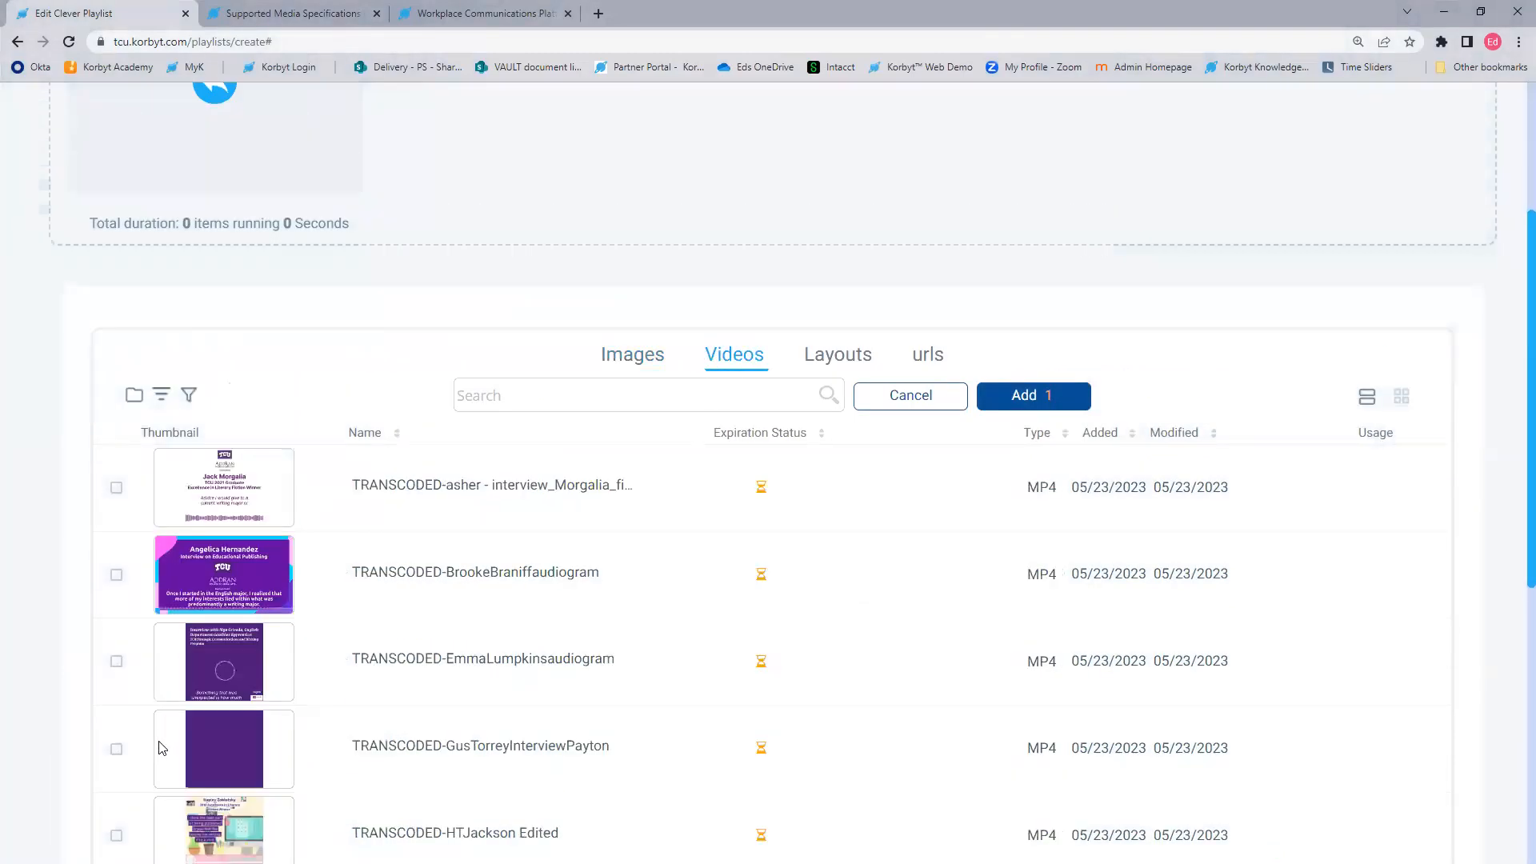
click(116, 661)
click(850, 355)
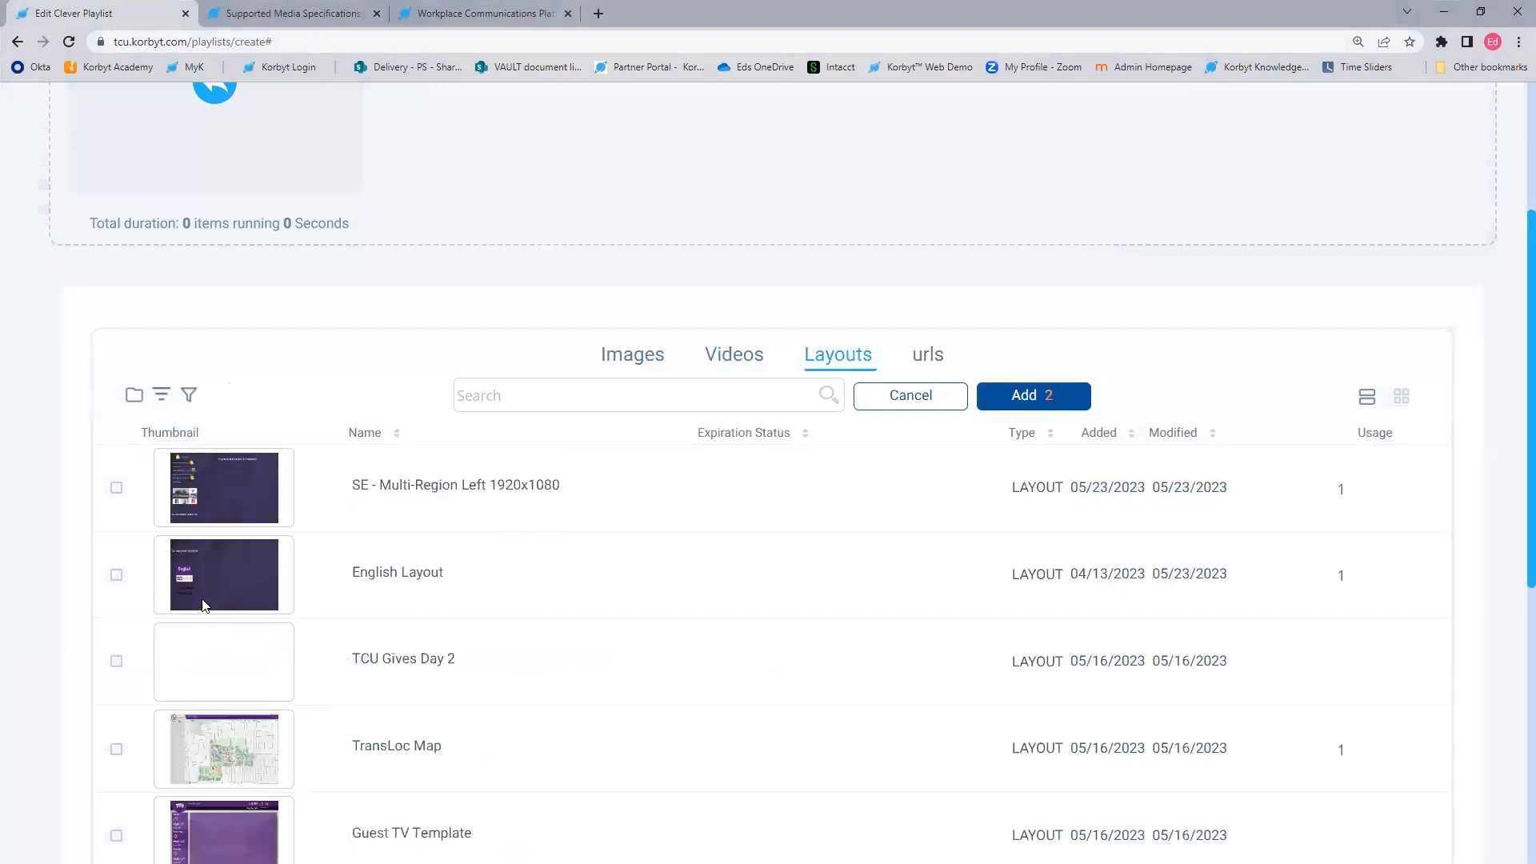
click(116, 749)
click(1035, 402)
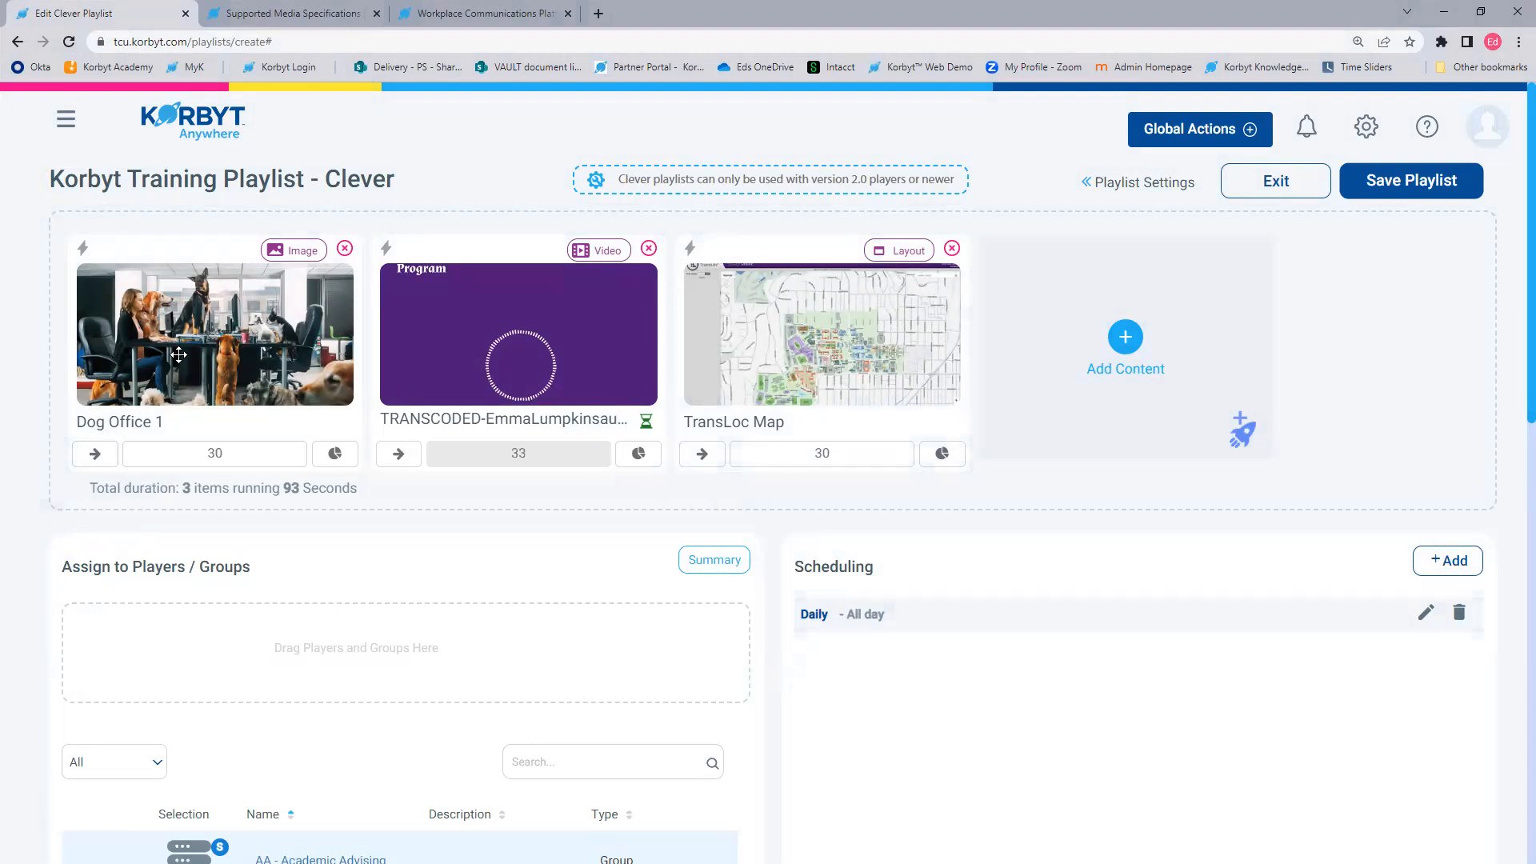
Step: Start a content trigger named "Korbyt Training Example 1" that pulls content whose tag is "korbyt training", keeping the AND operator
key(ctrl)
key(ctrl)
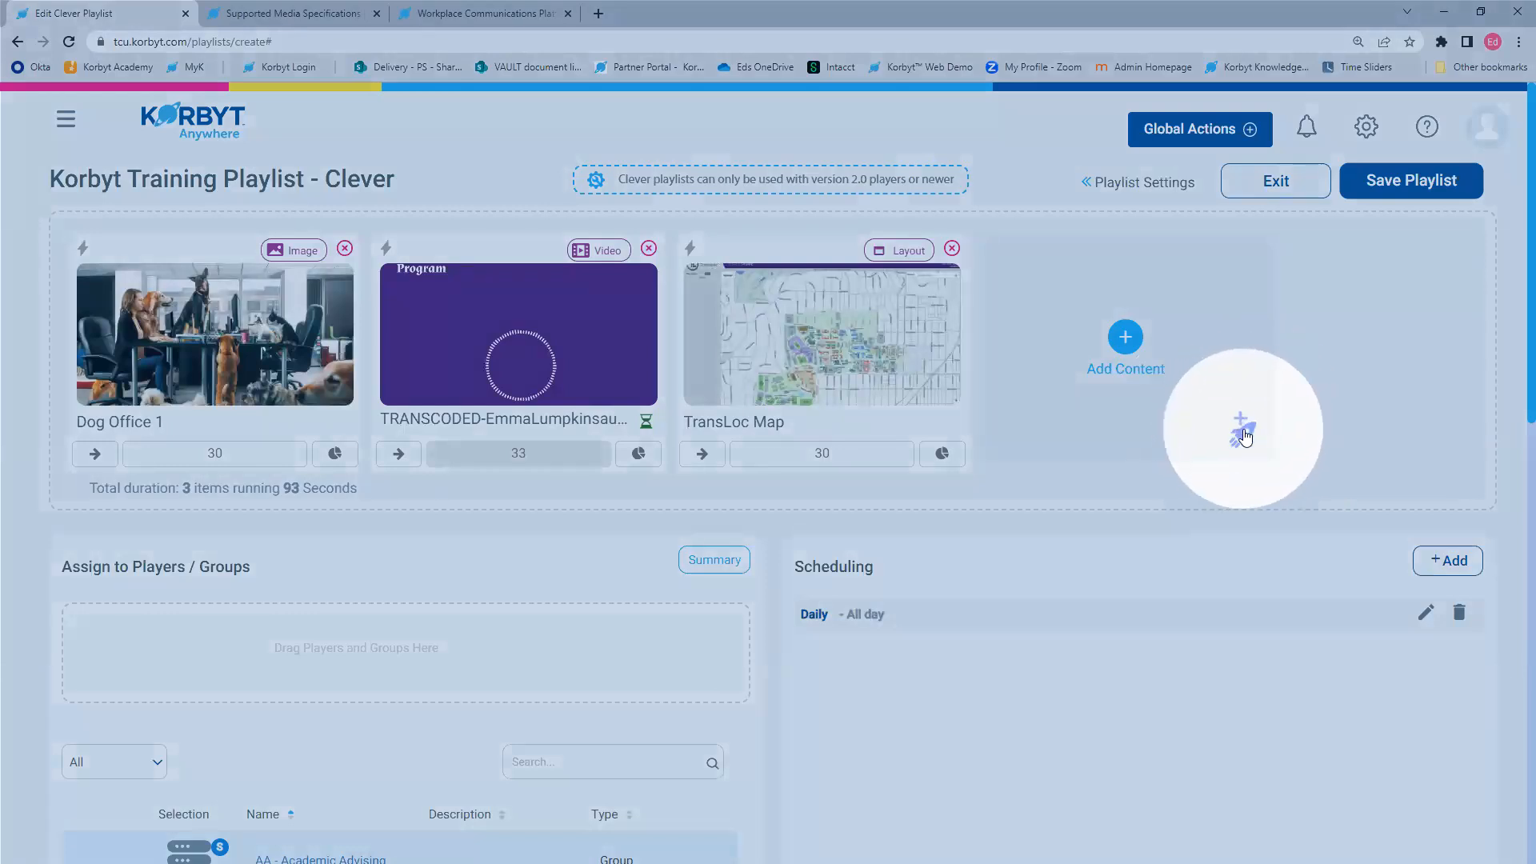
click(1243, 434)
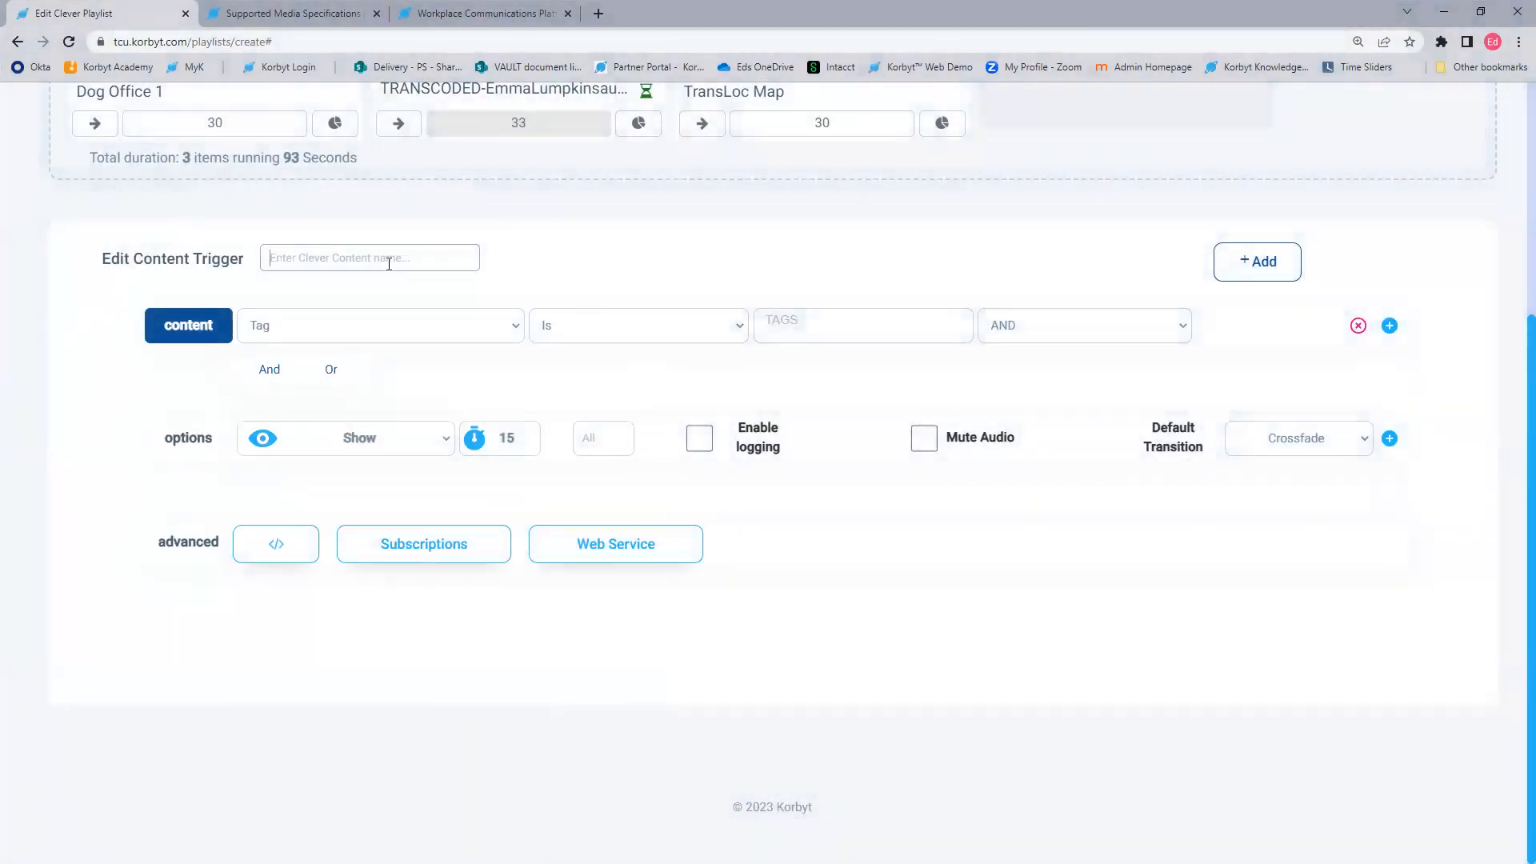
text(Korbyt Training Example 1)
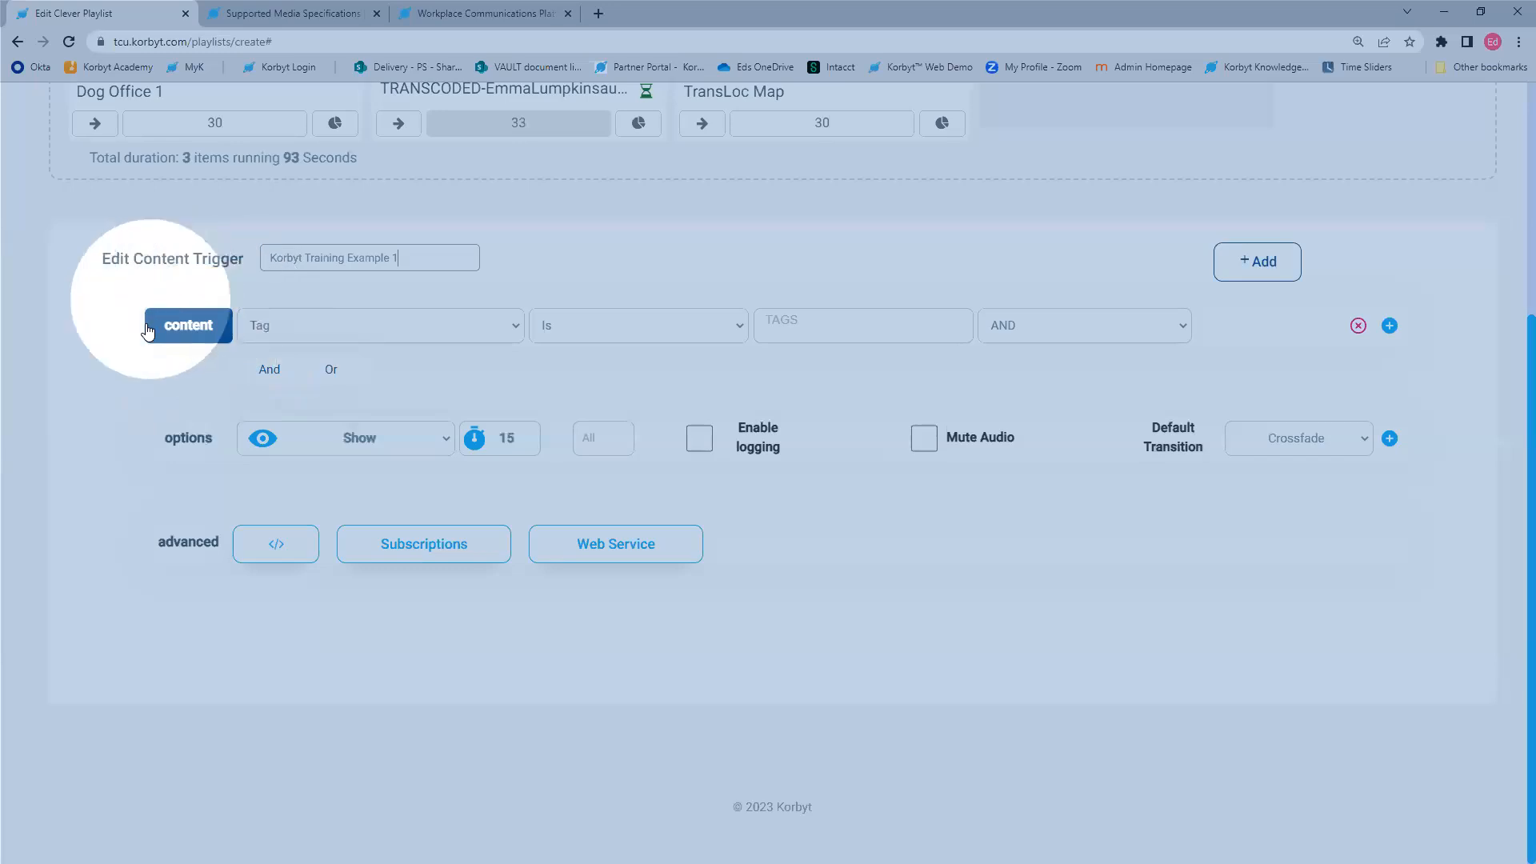
click(349, 328)
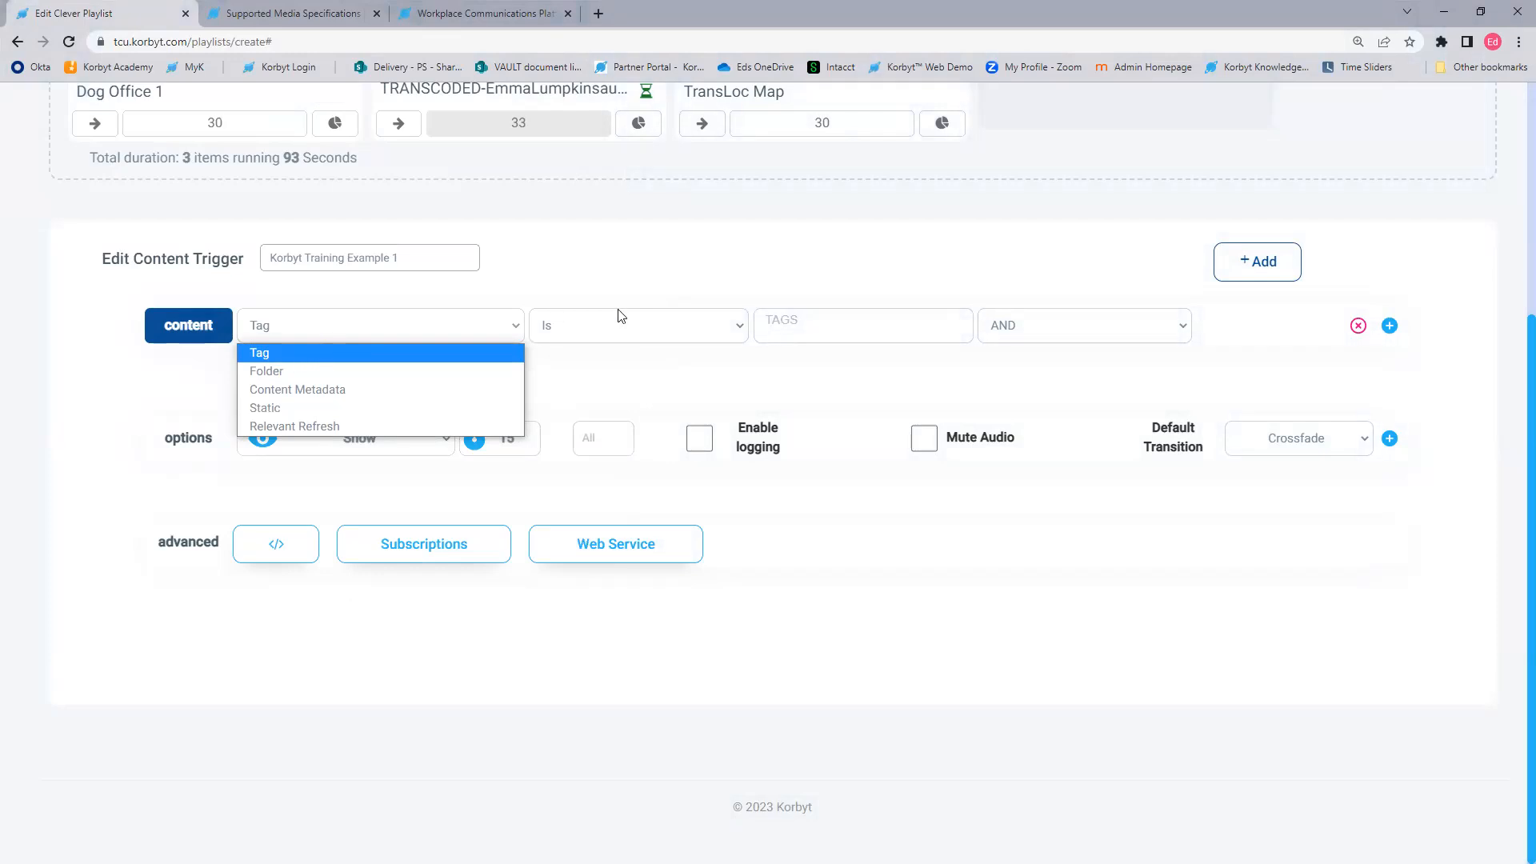
click(819, 317)
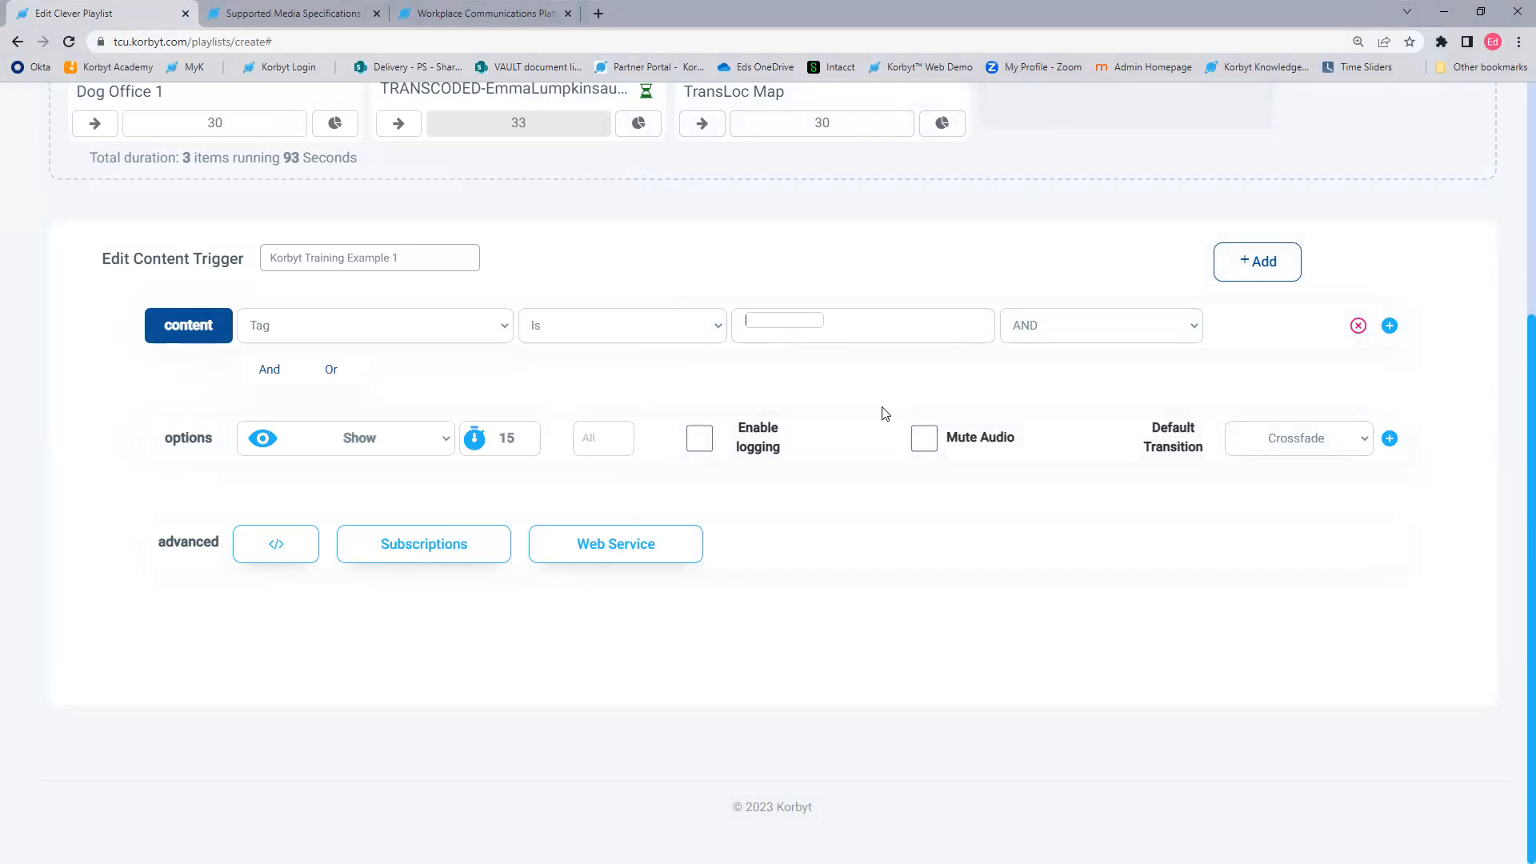
text(korbyt)
key(Return)
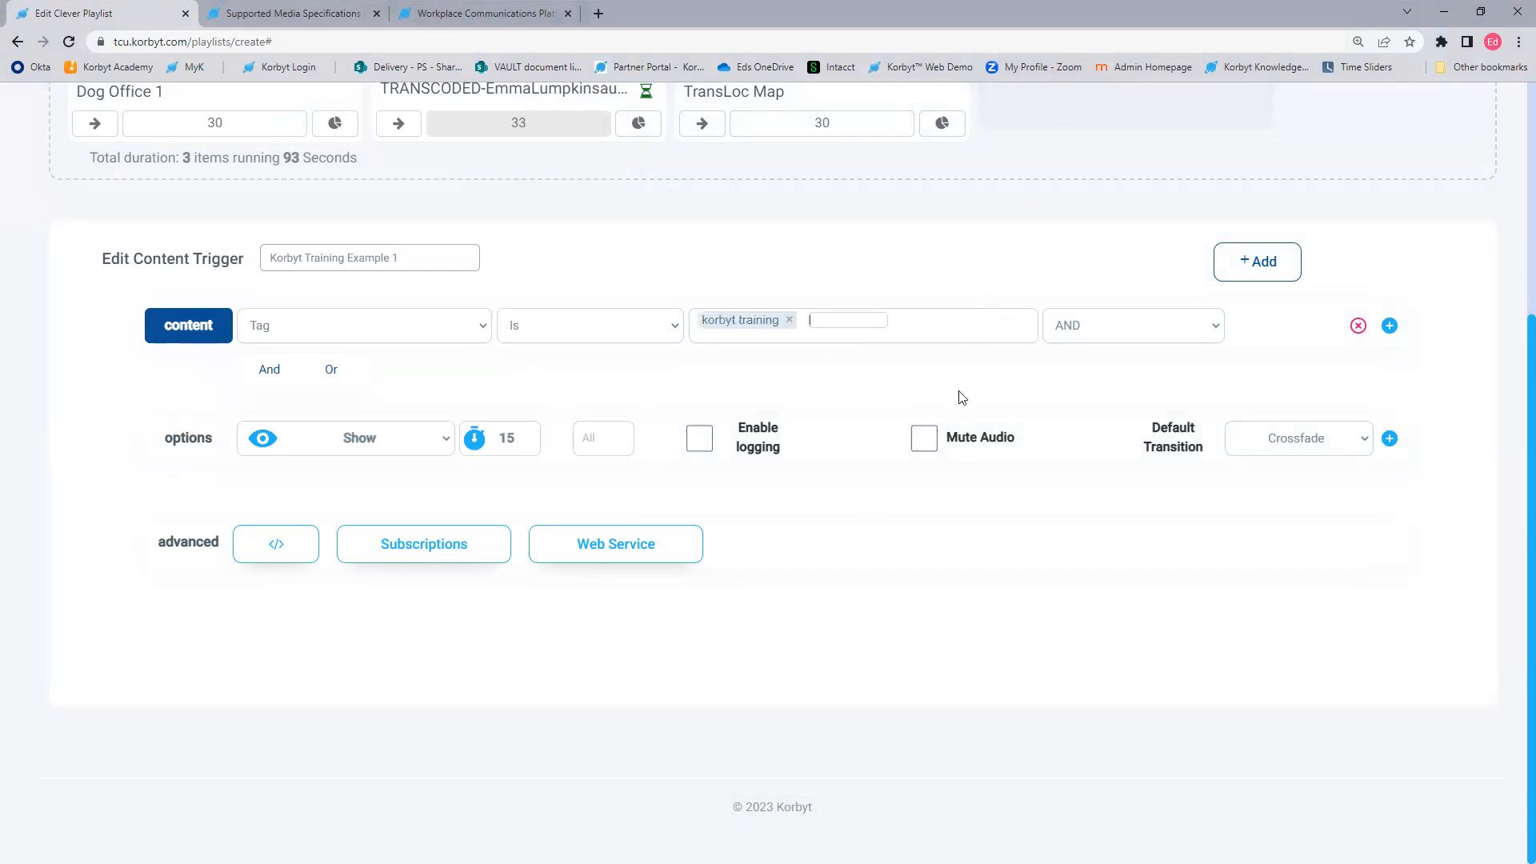
click(1071, 328)
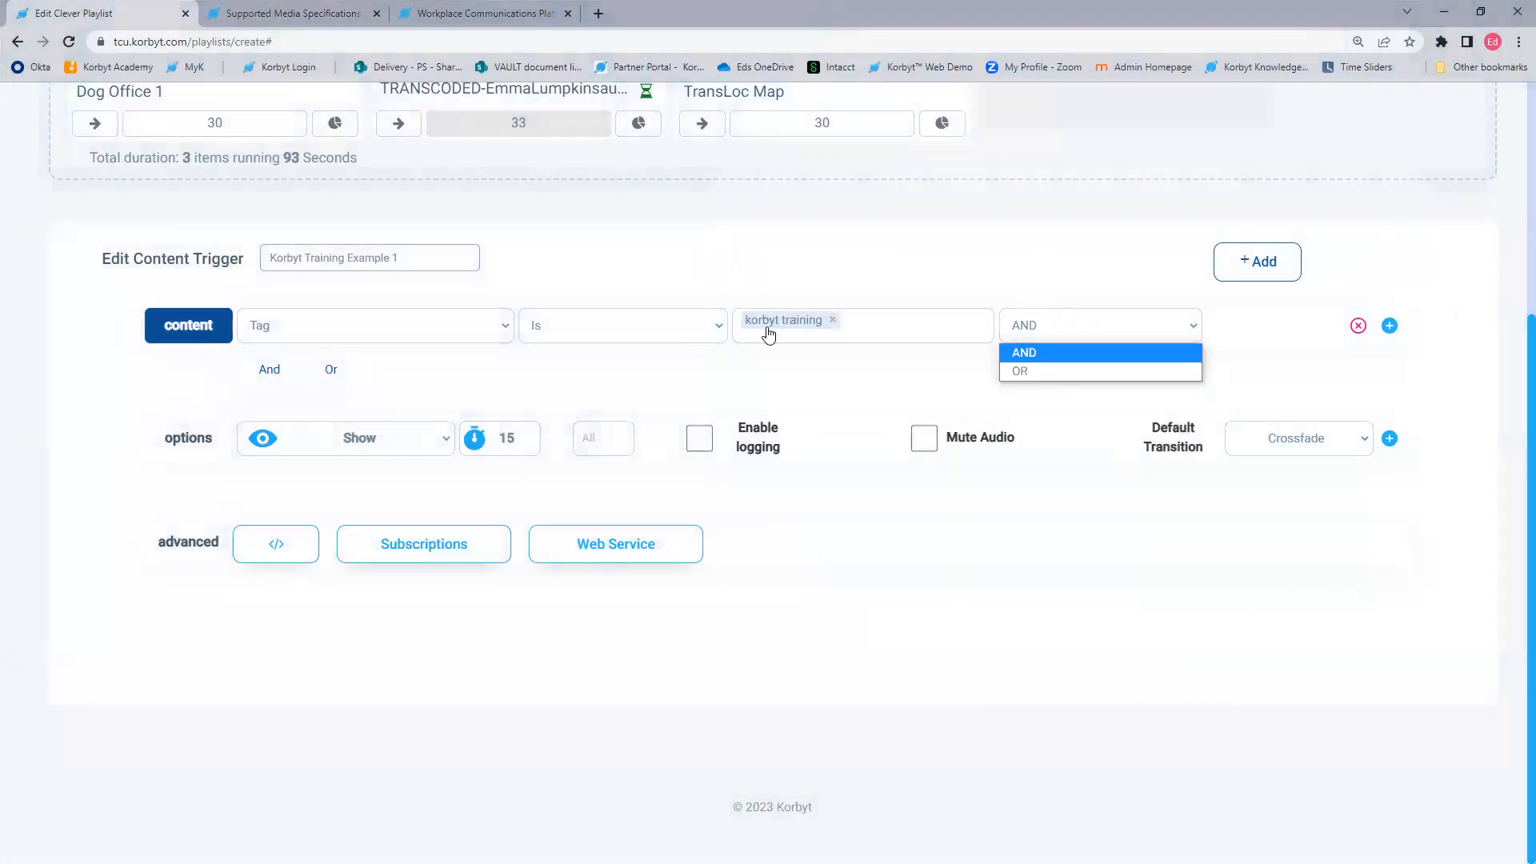
click(821, 369)
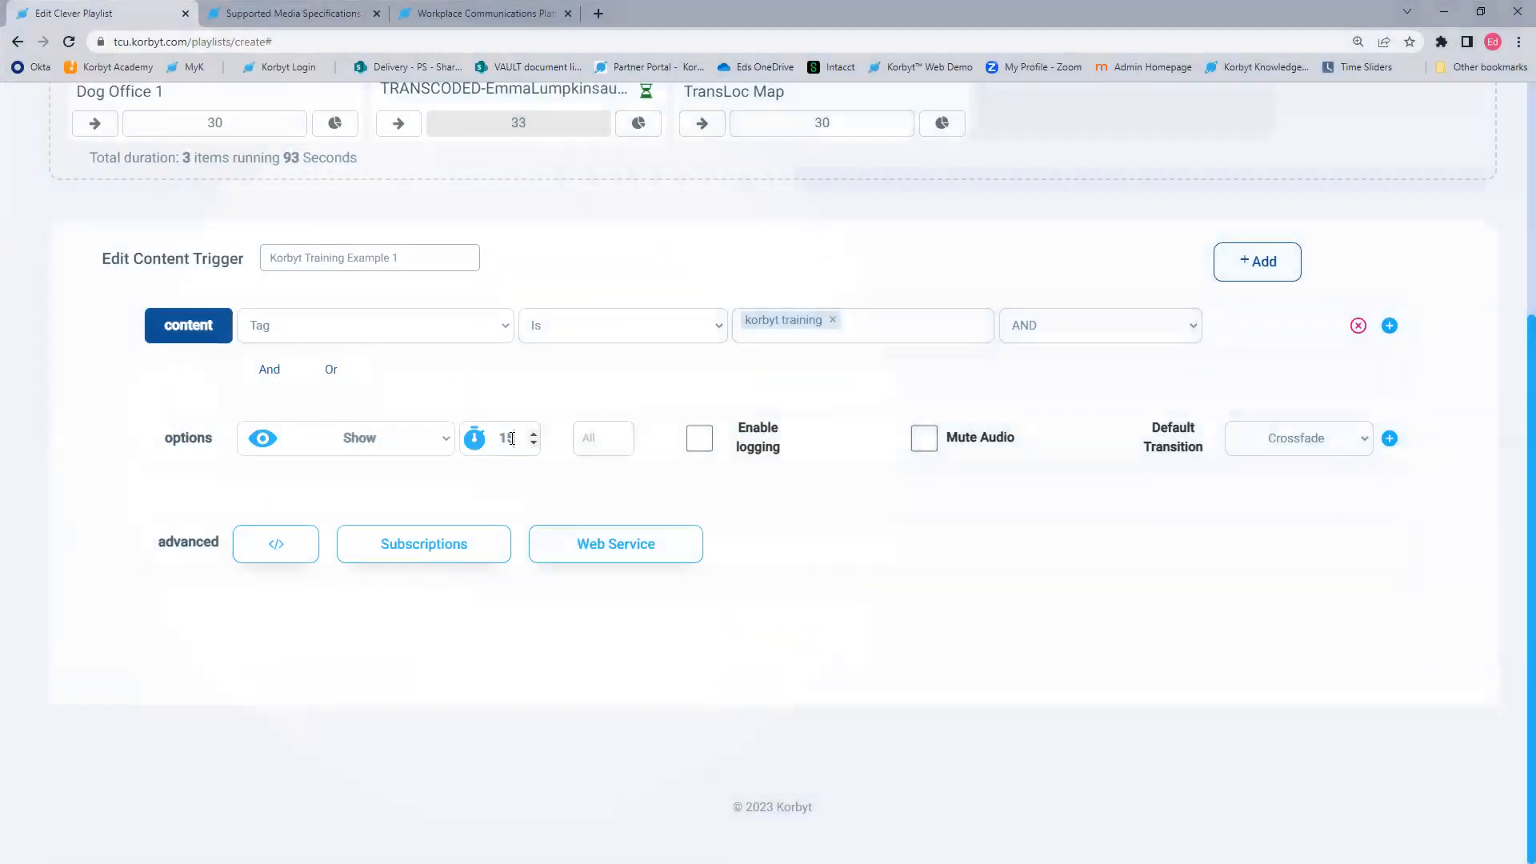
Step: Set the trigger's display duration to 7 and add a Content Type option set to Image
double_click(508, 438)
text(7)
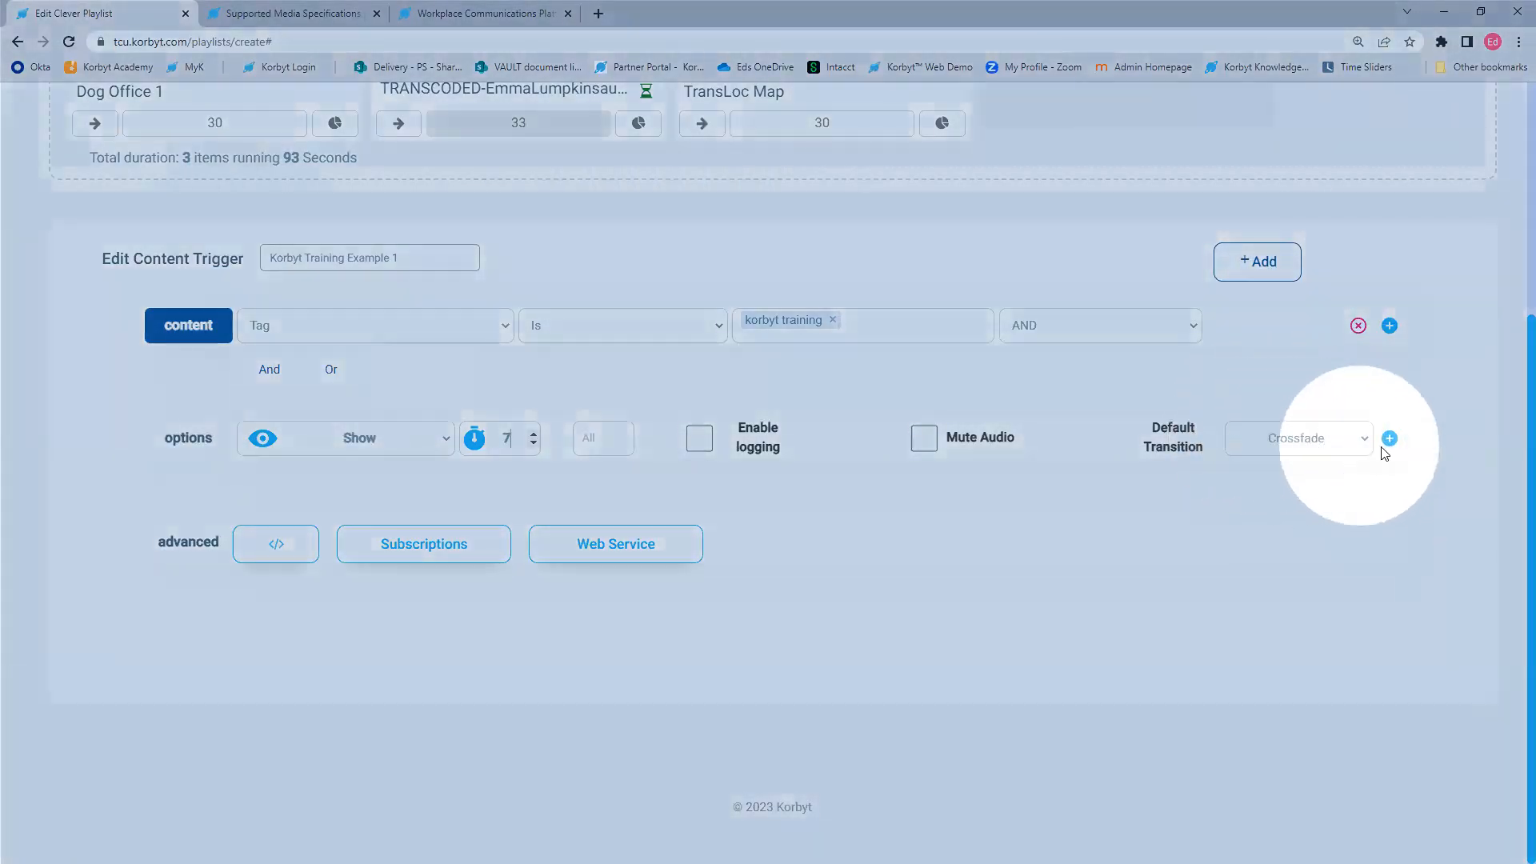
click(1388, 440)
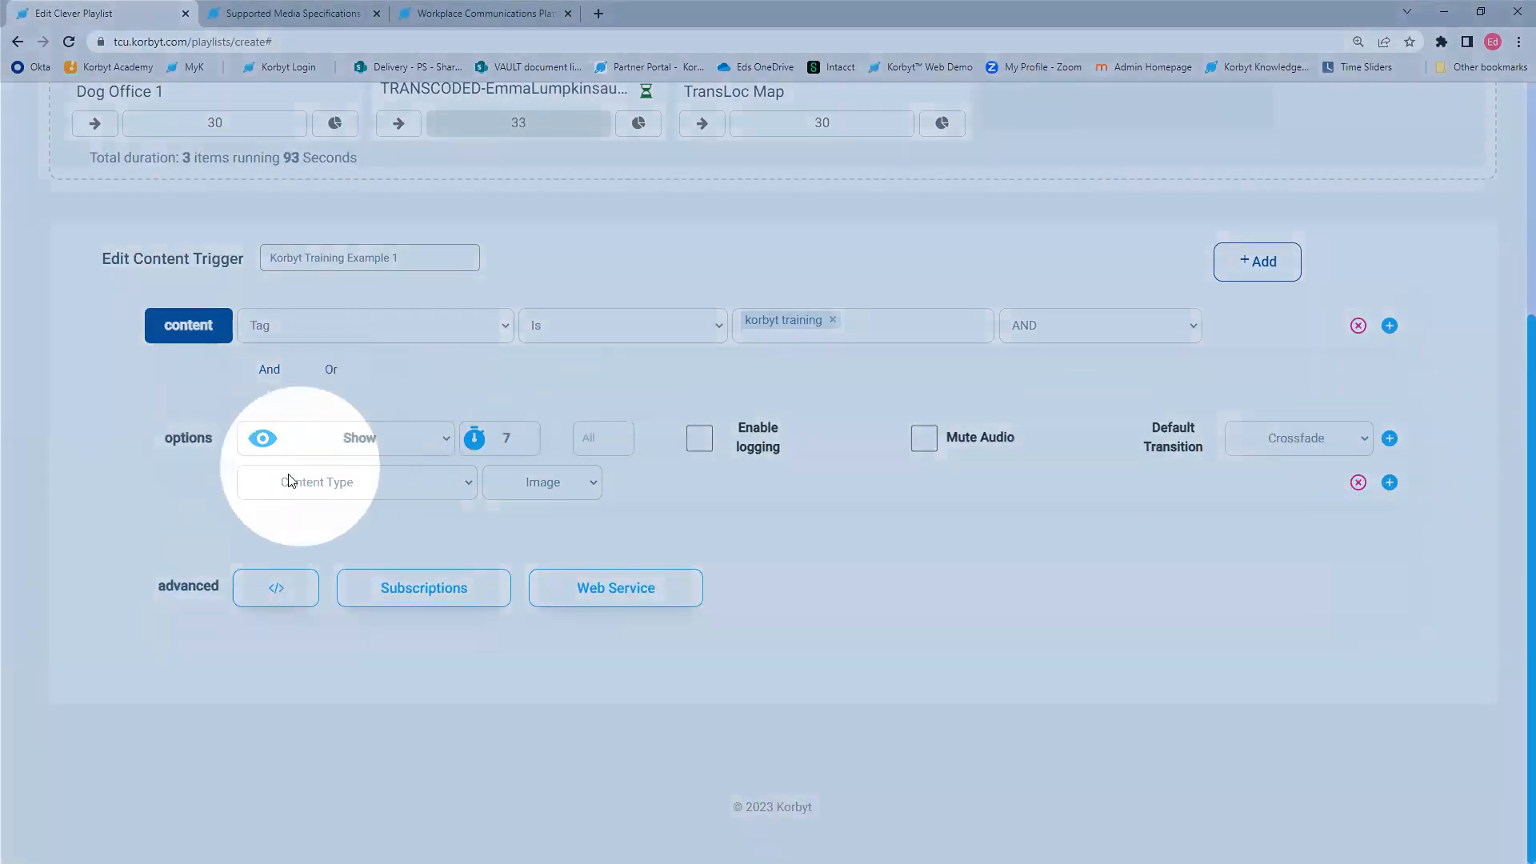
click(330, 490)
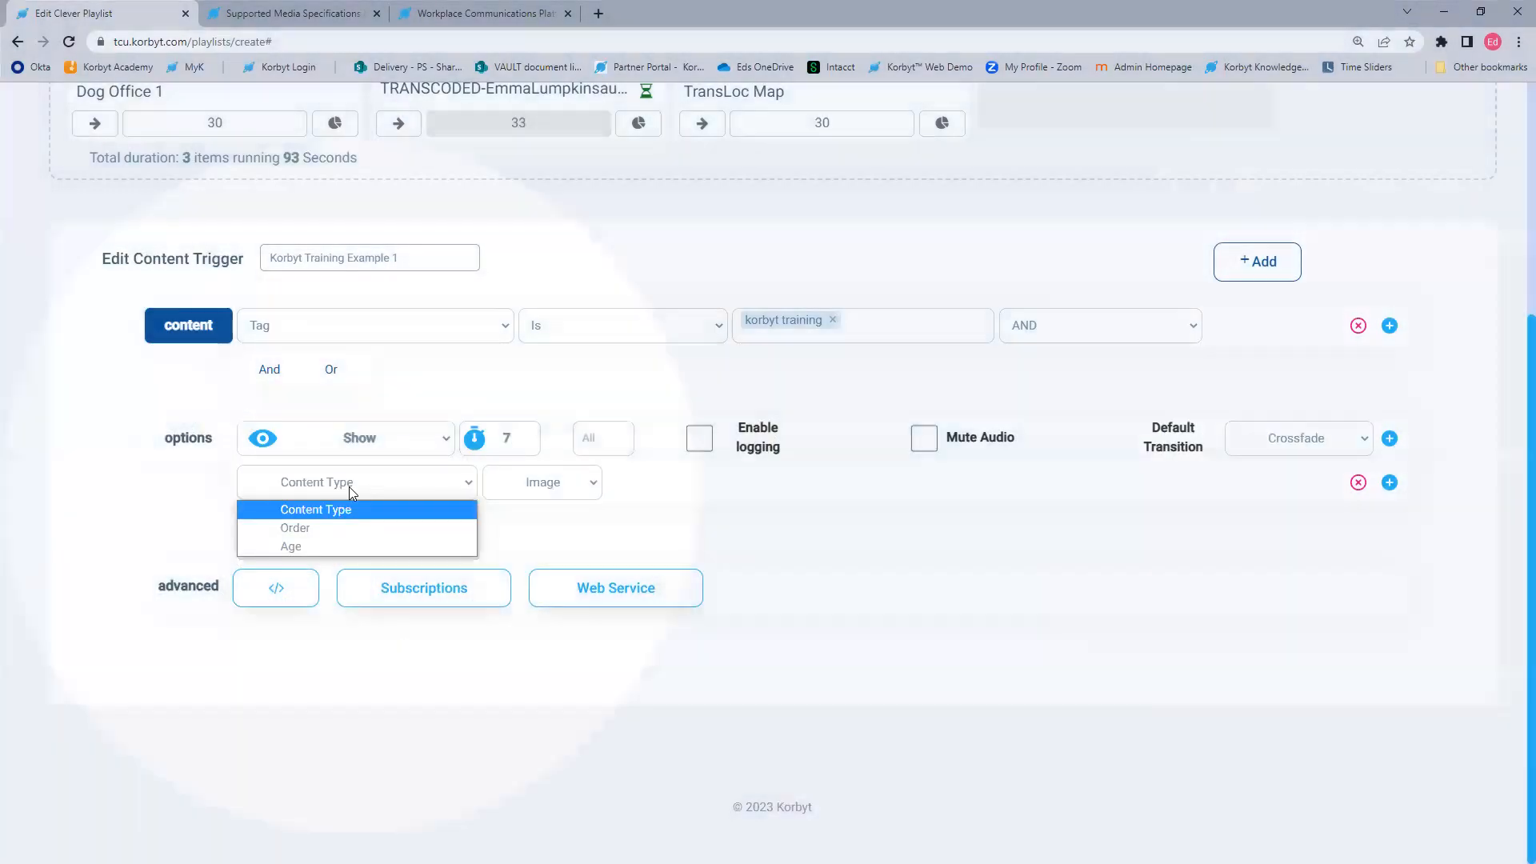
click(343, 517)
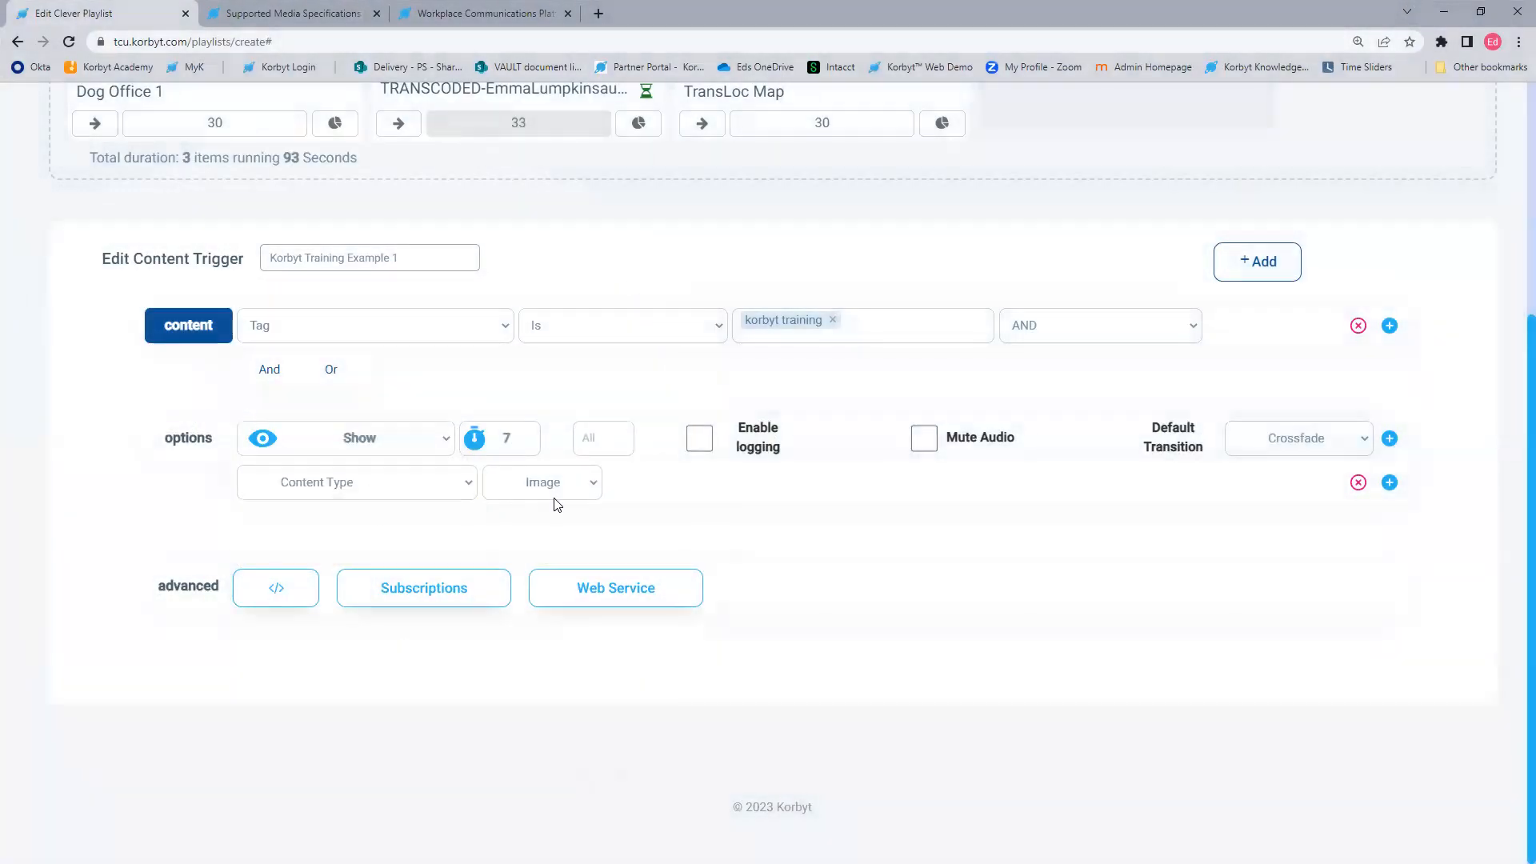
click(559, 485)
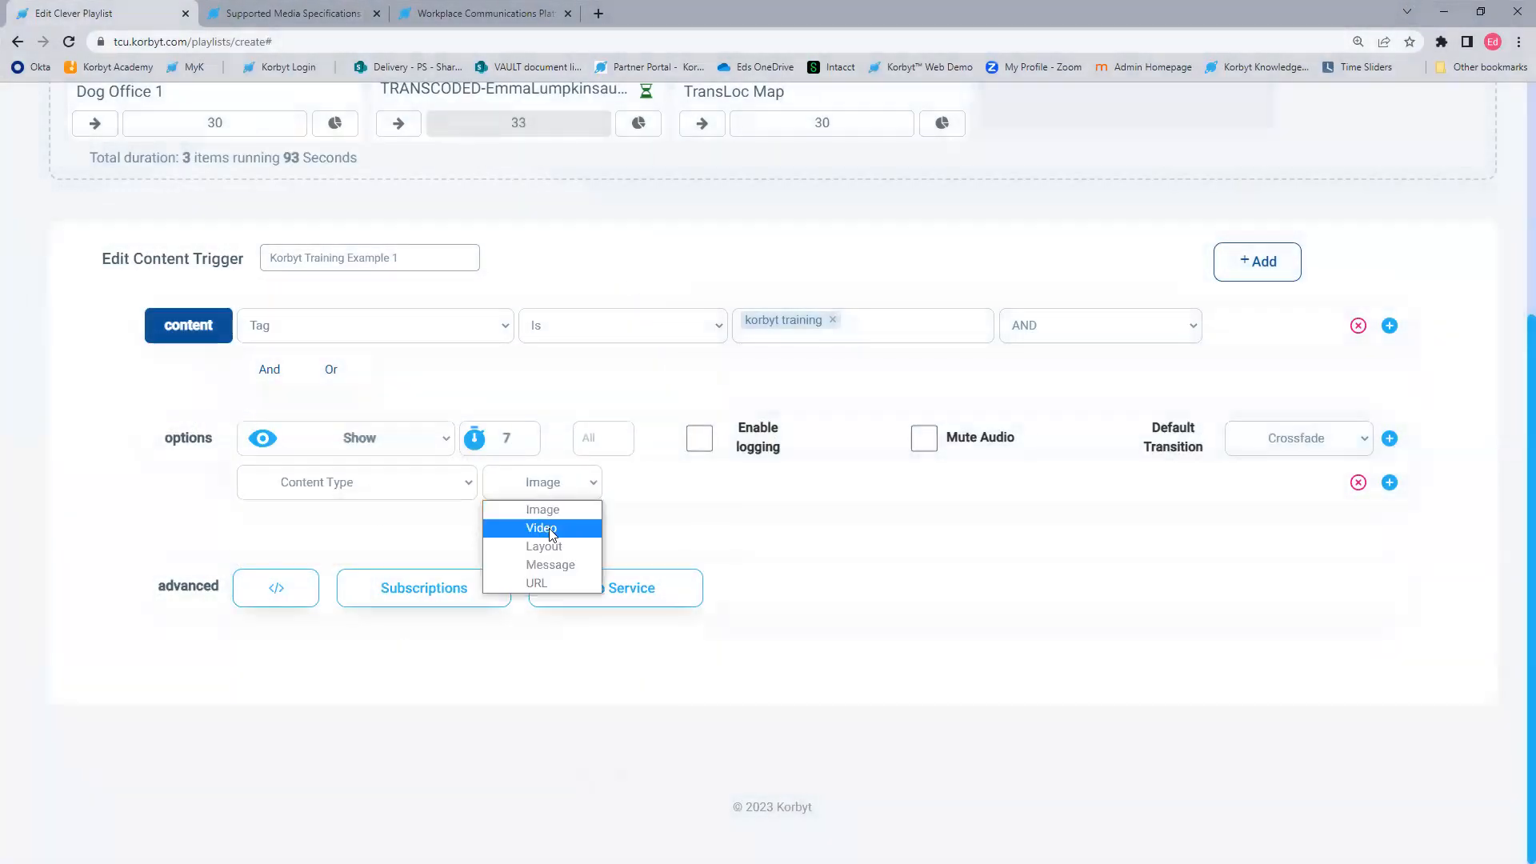
click(551, 529)
click(573, 495)
click(560, 509)
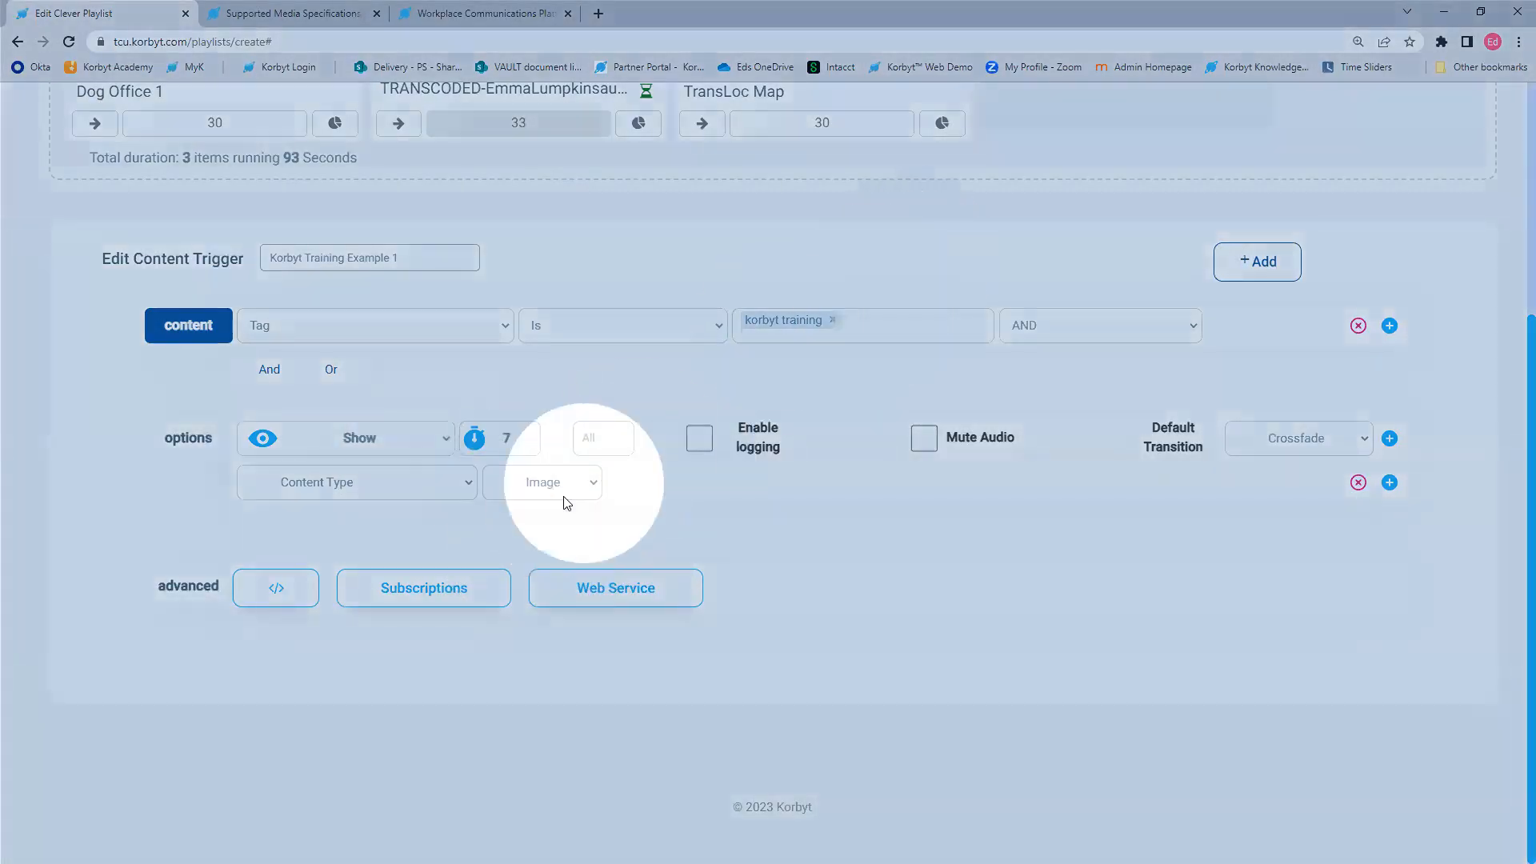
Step: Add an Order option set to A to Z and add the finished trigger to the playlist
click(1389, 482)
click(447, 528)
click(415, 570)
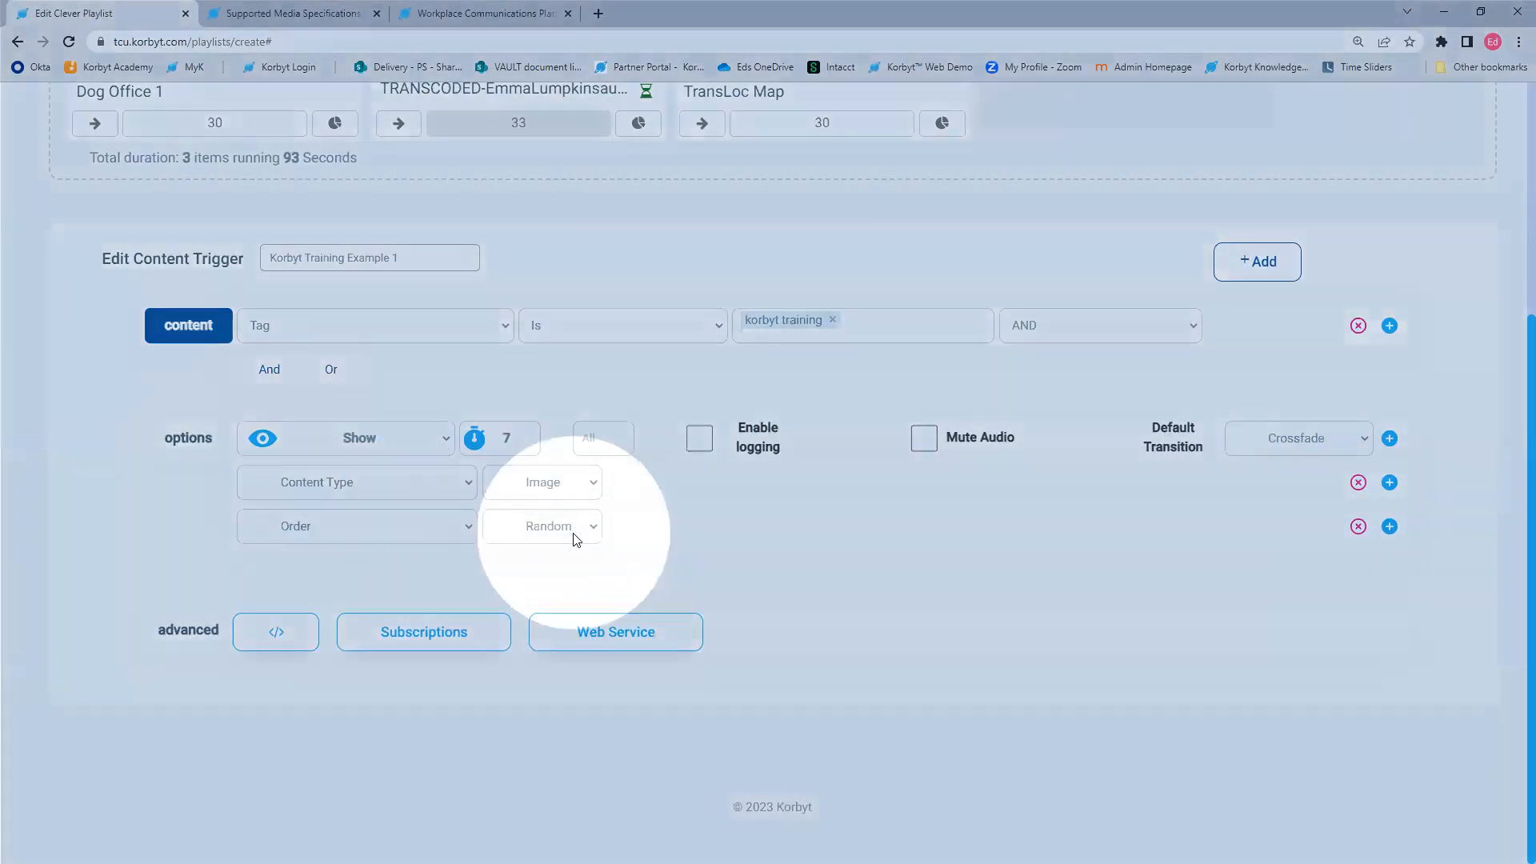
click(575, 531)
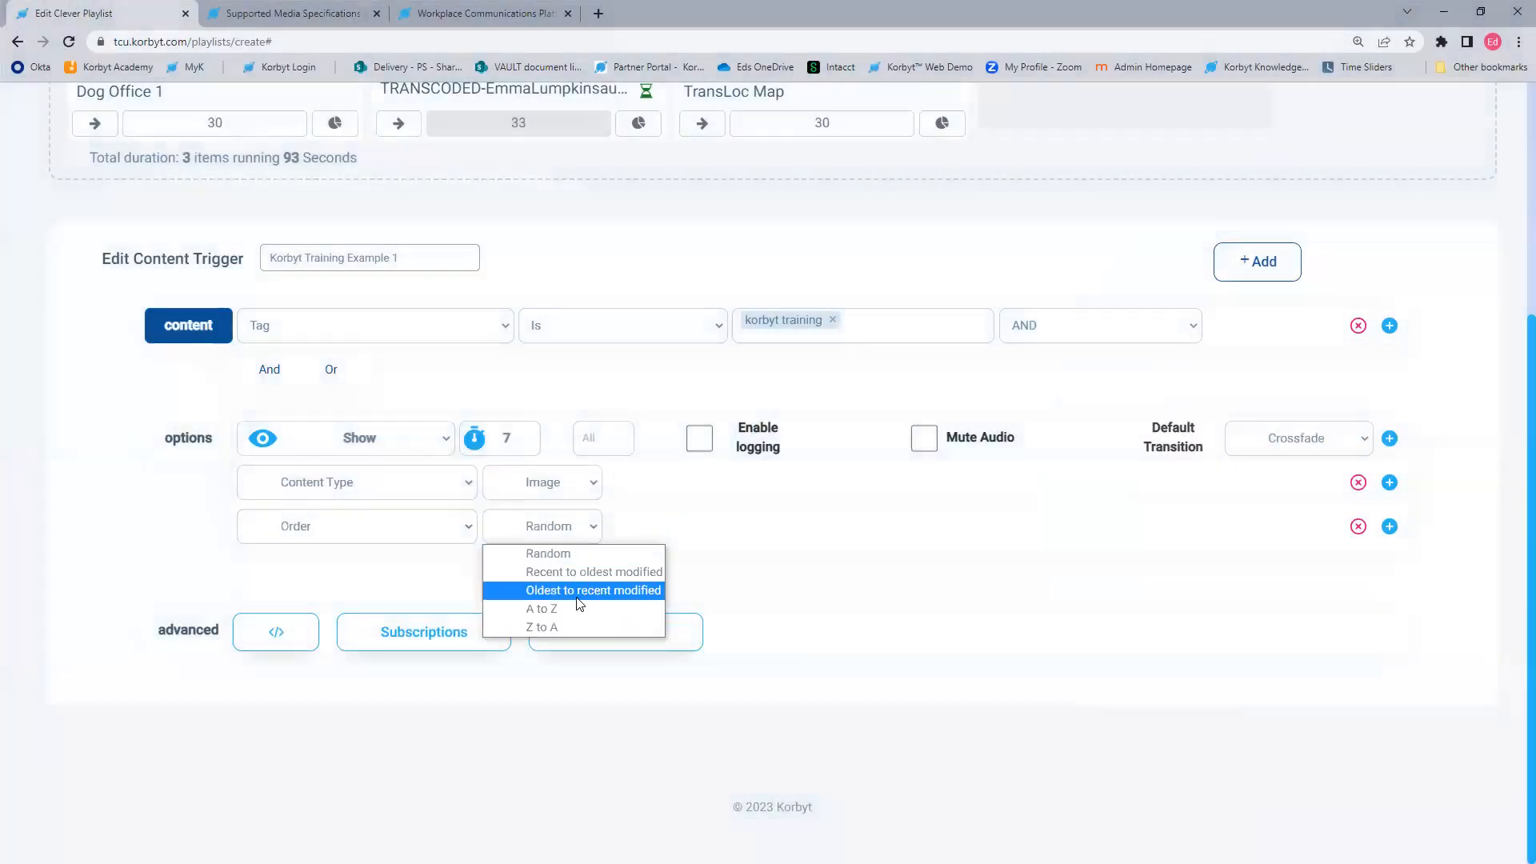
click(579, 606)
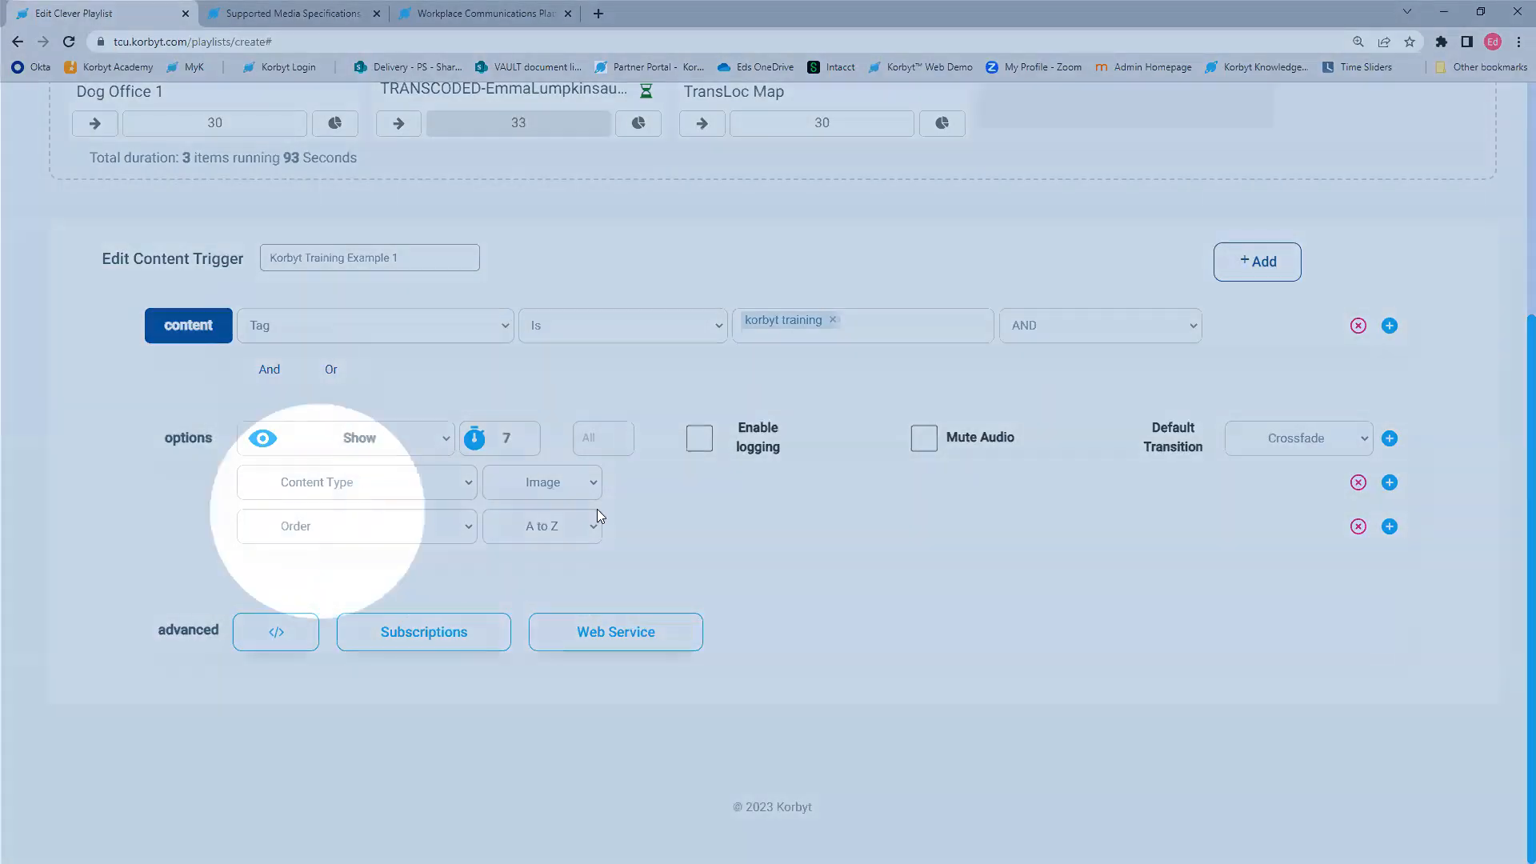
click(1250, 276)
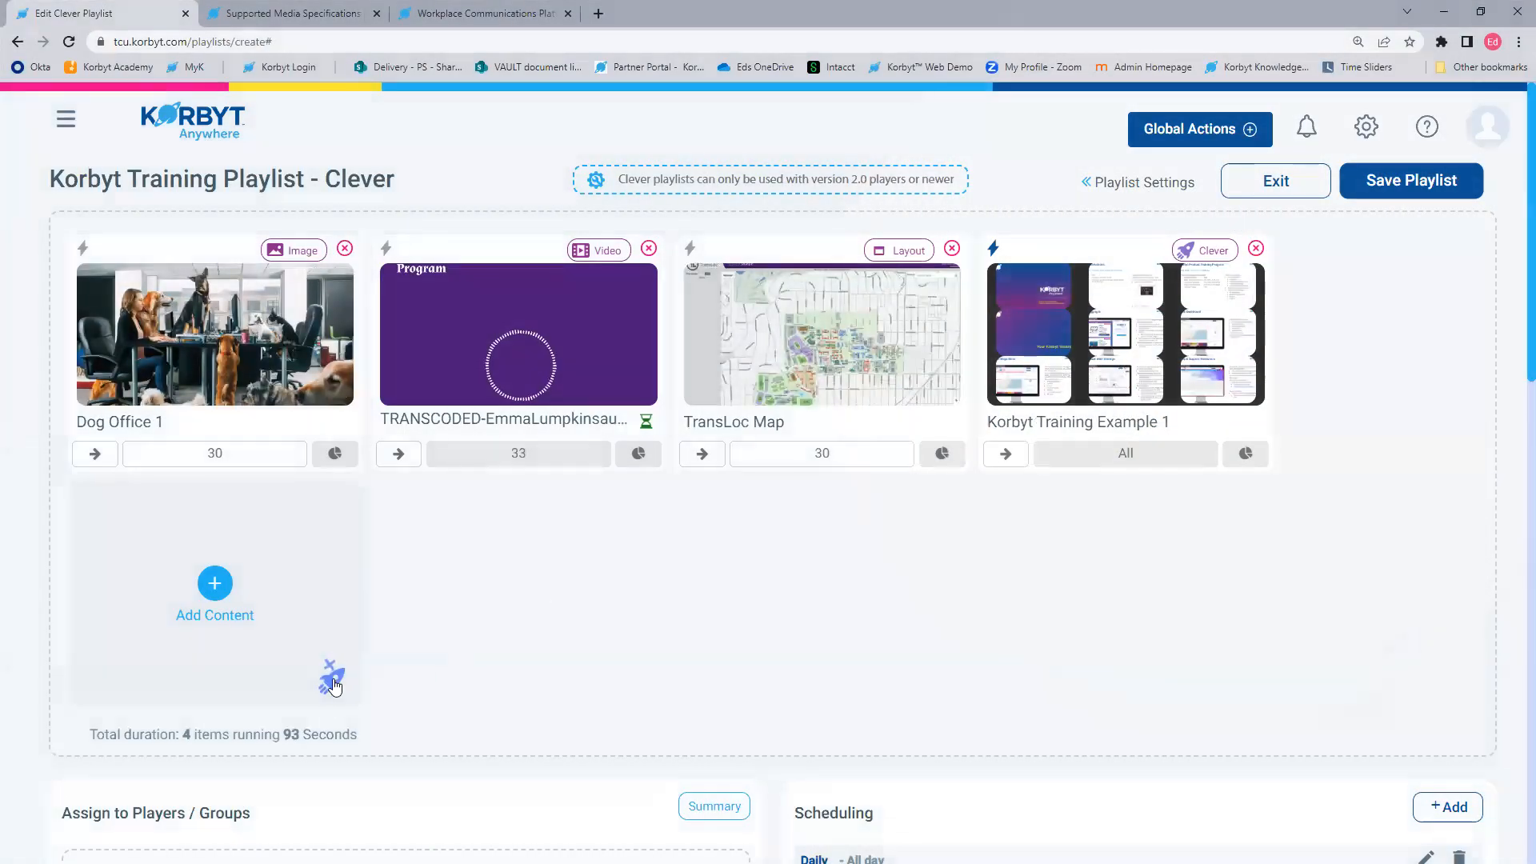
Step: Start a second content trigger named "Korbyt Training Slides" using the folder Korbyt Training Examples/15516_01_tcu_platform_overview, with a duration of 5
click(331, 680)
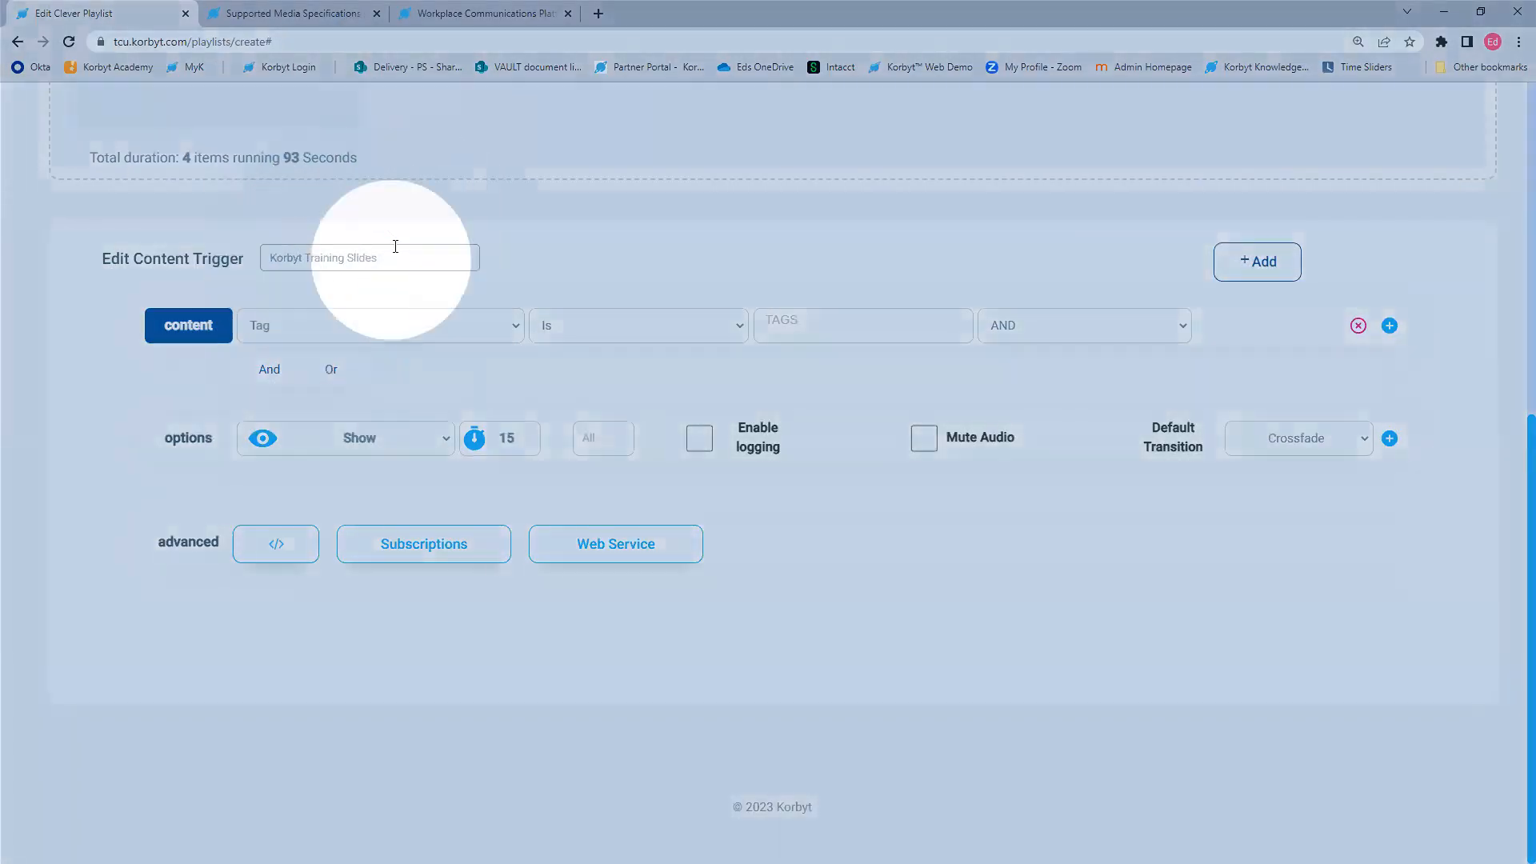
click(406, 328)
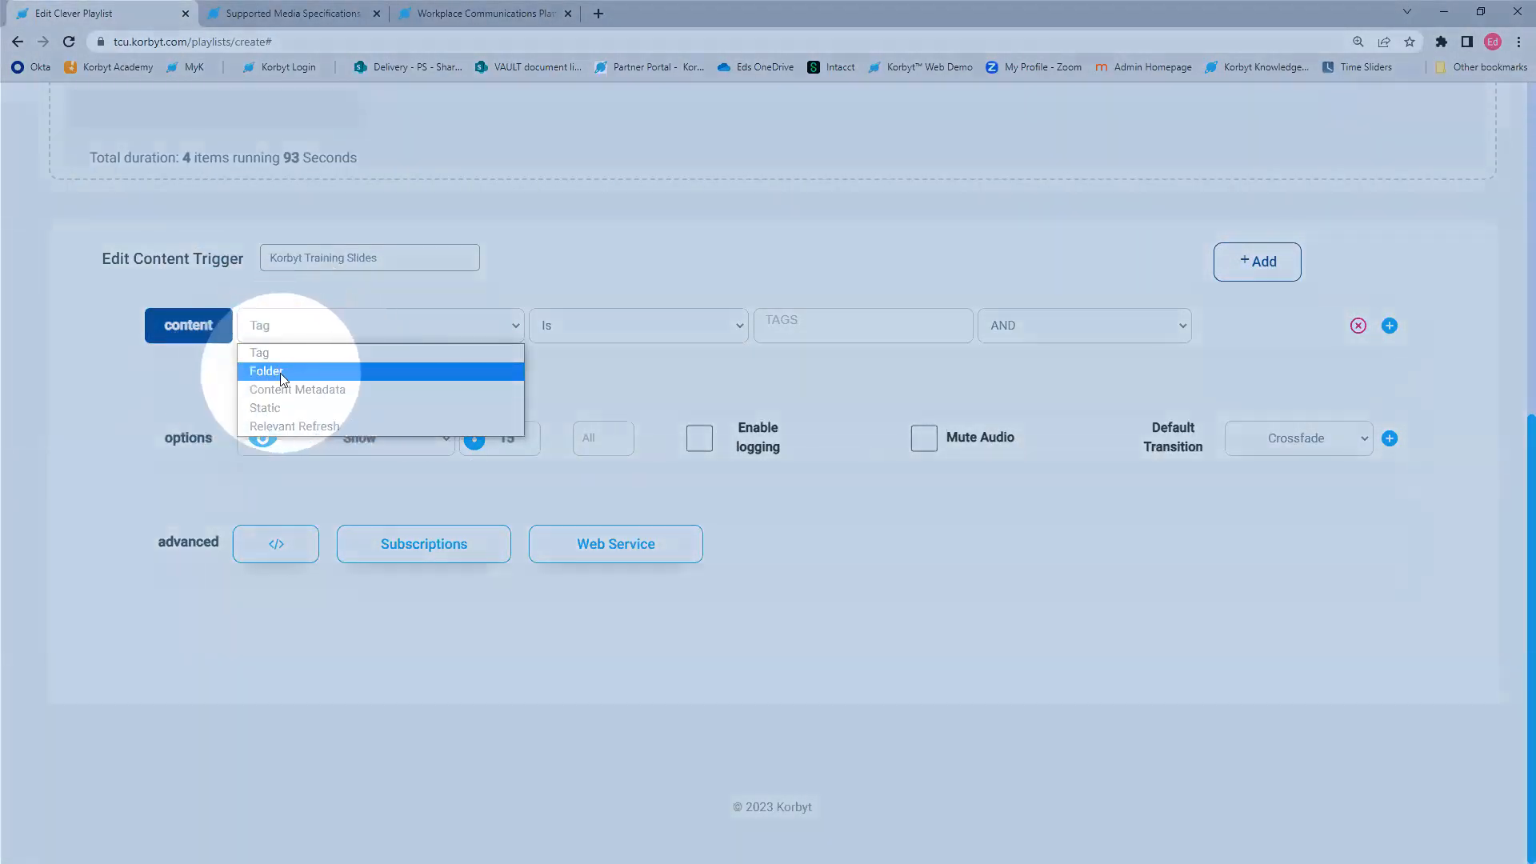
click(278, 373)
click(701, 328)
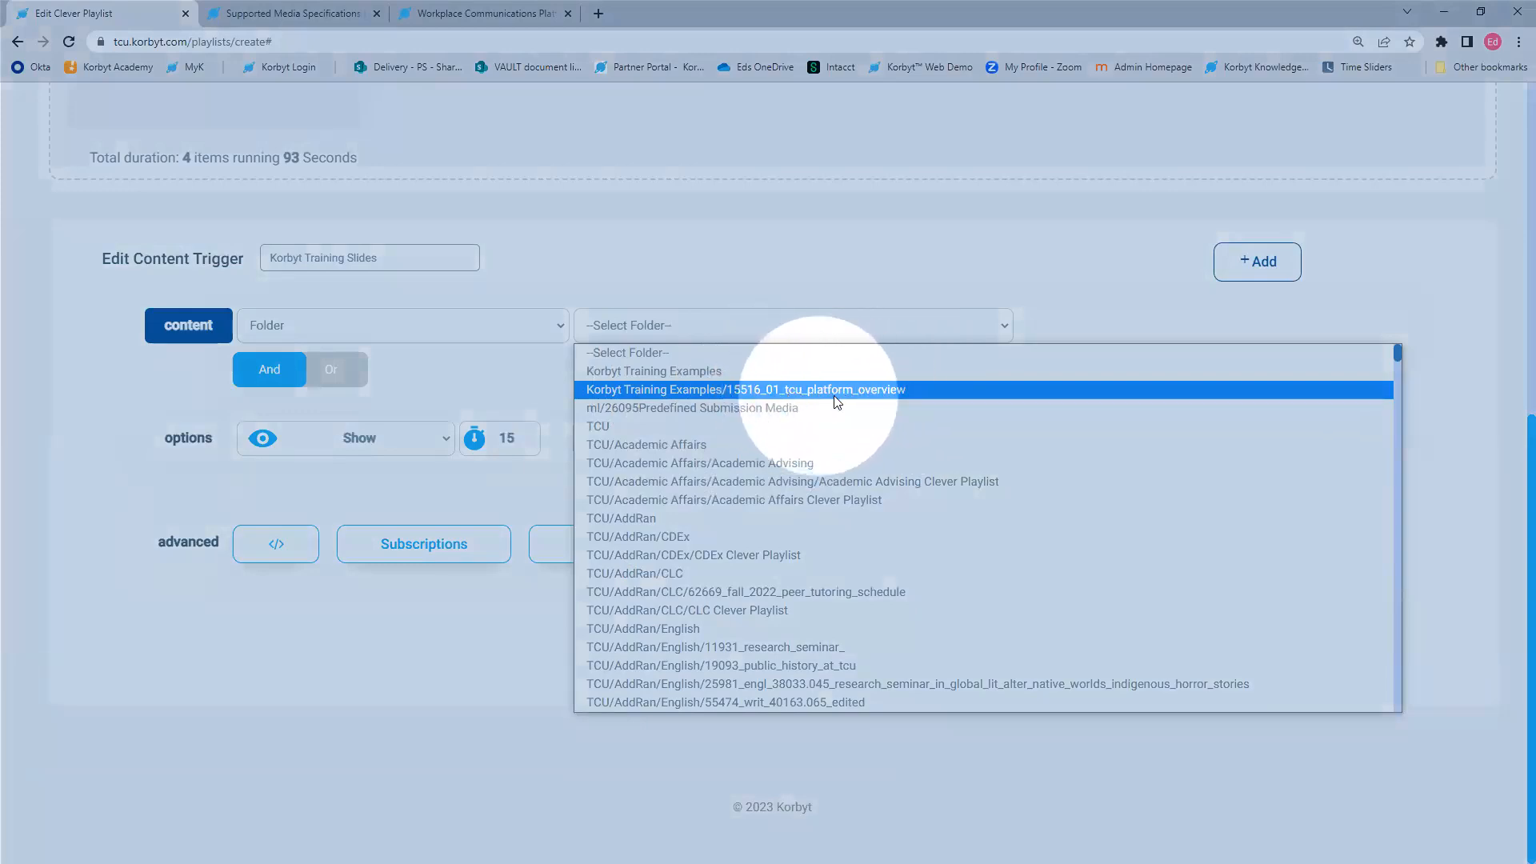
click(819, 390)
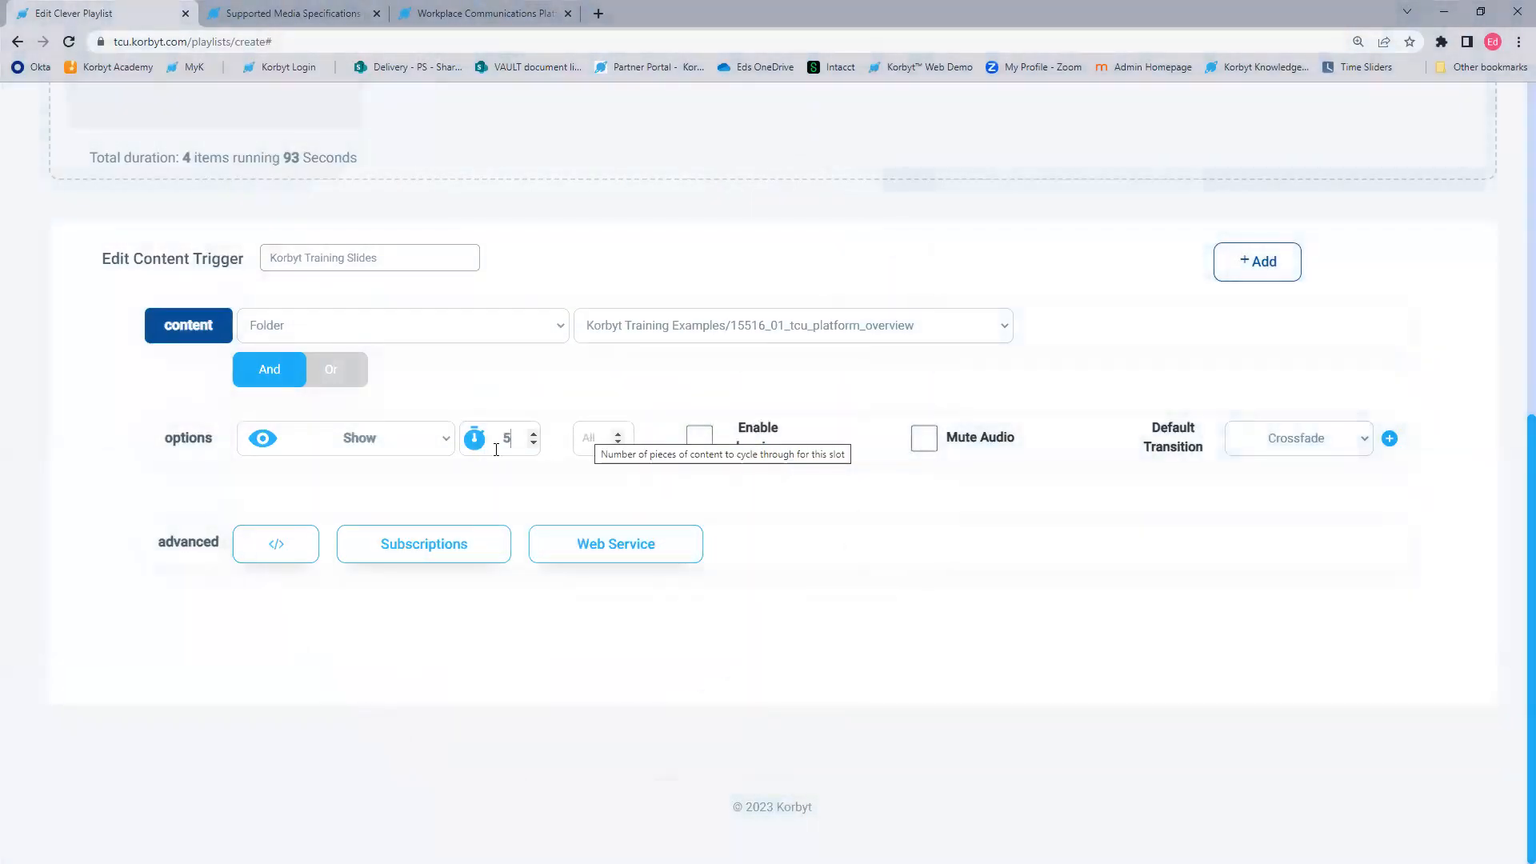
Step: Set the number of content pieces the Korbyt Training Slides trigger cycles through to 3
scroll(641, 483, up, 7)
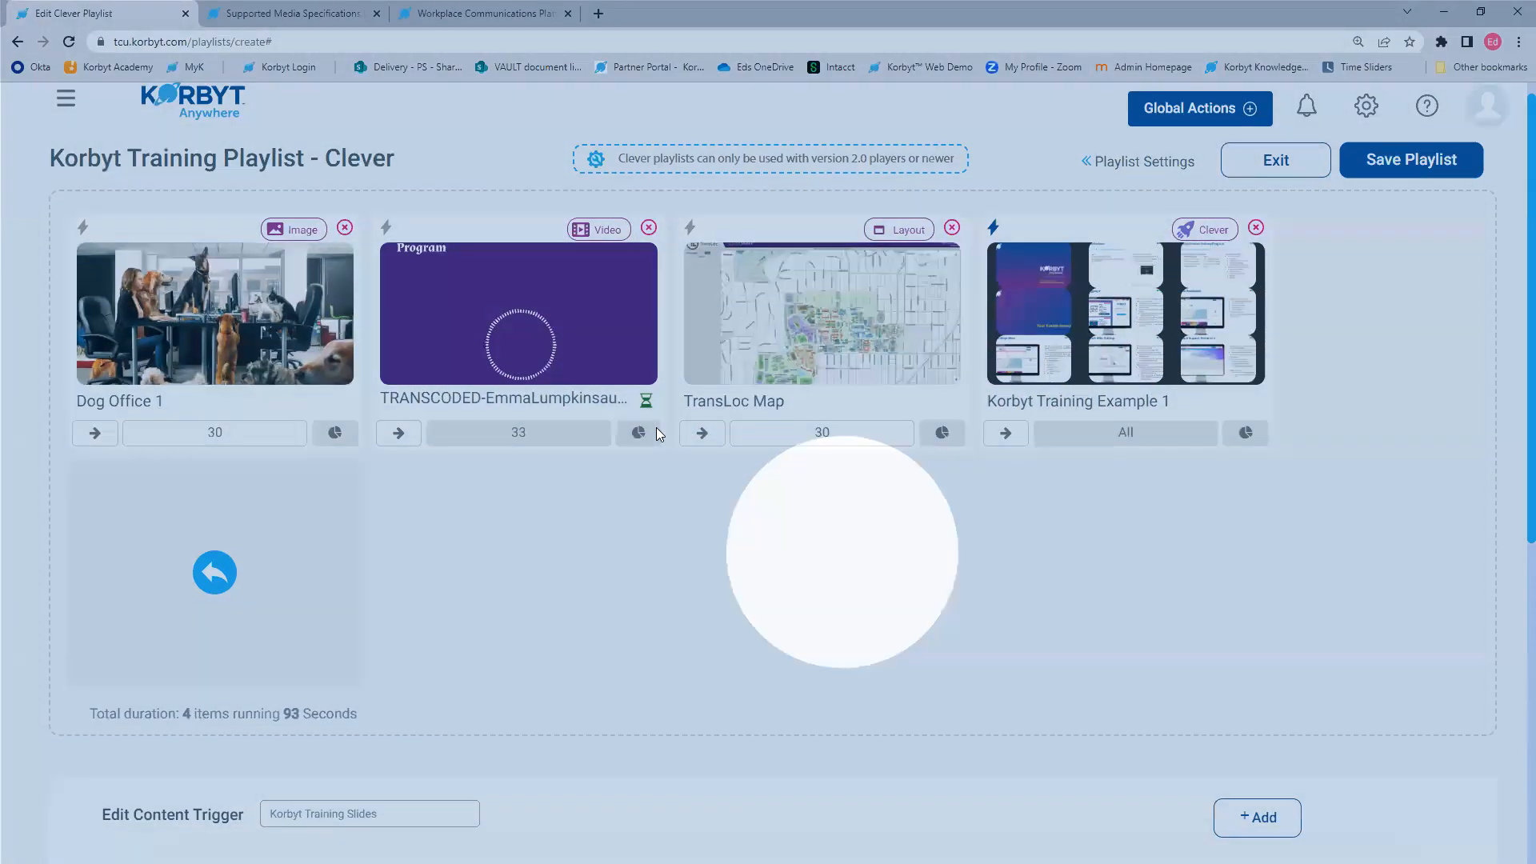
scroll(423, 513, down, 7)
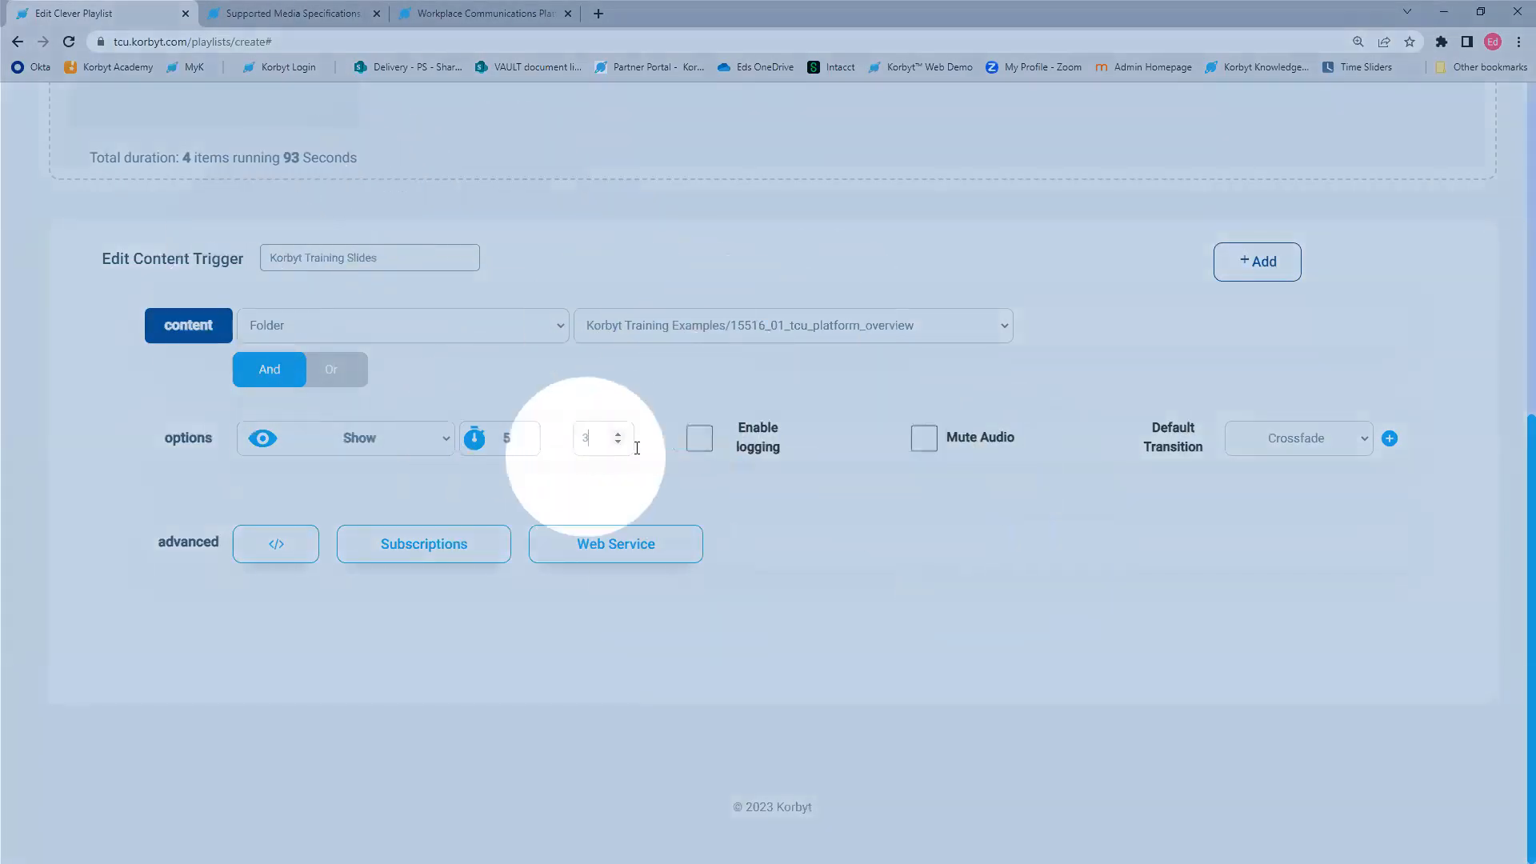
click(585, 438)
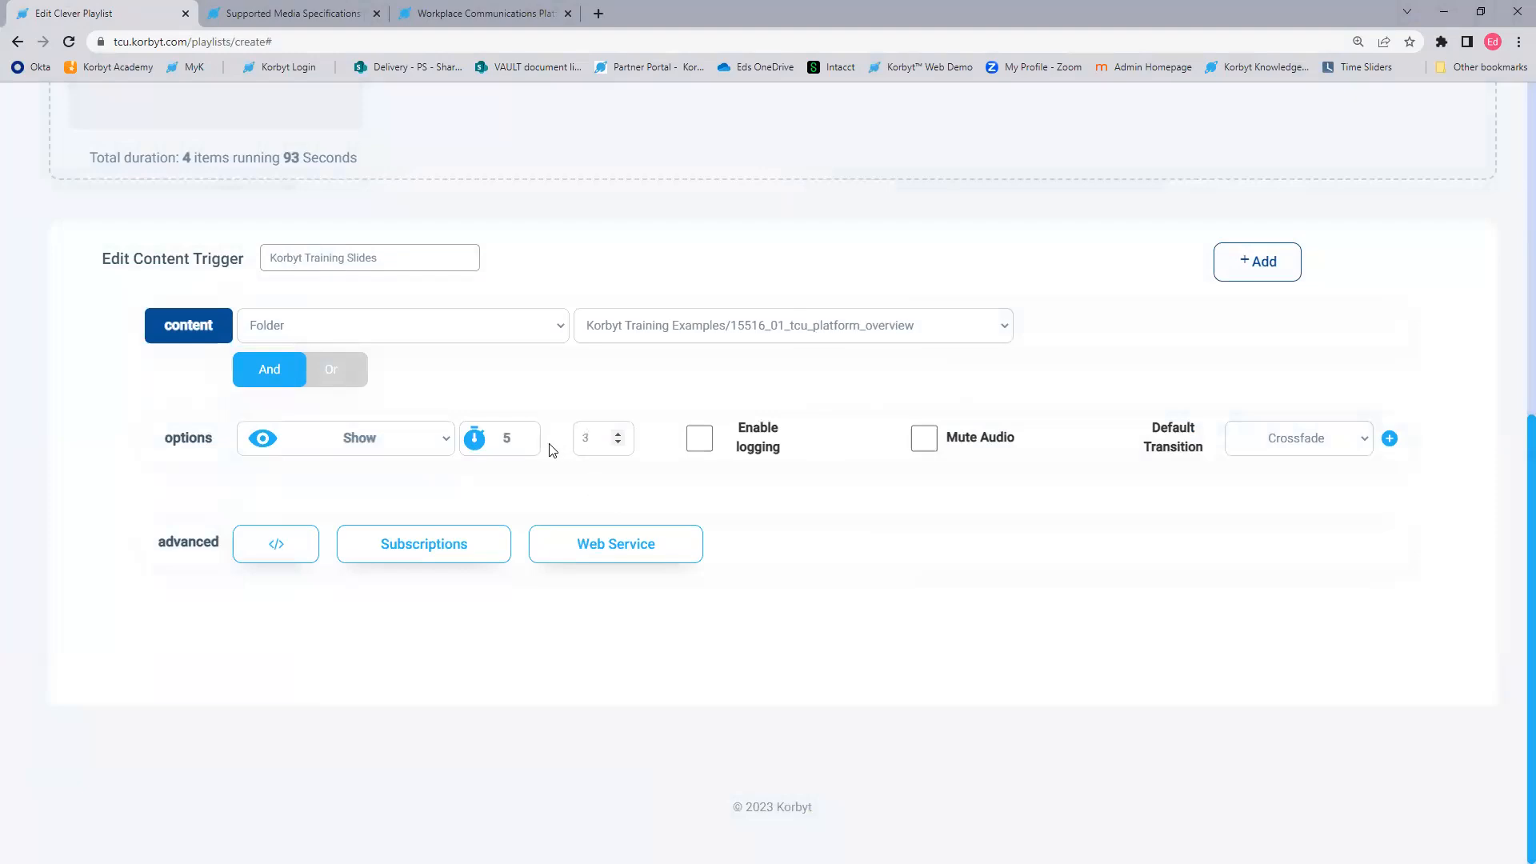
click(618, 436)
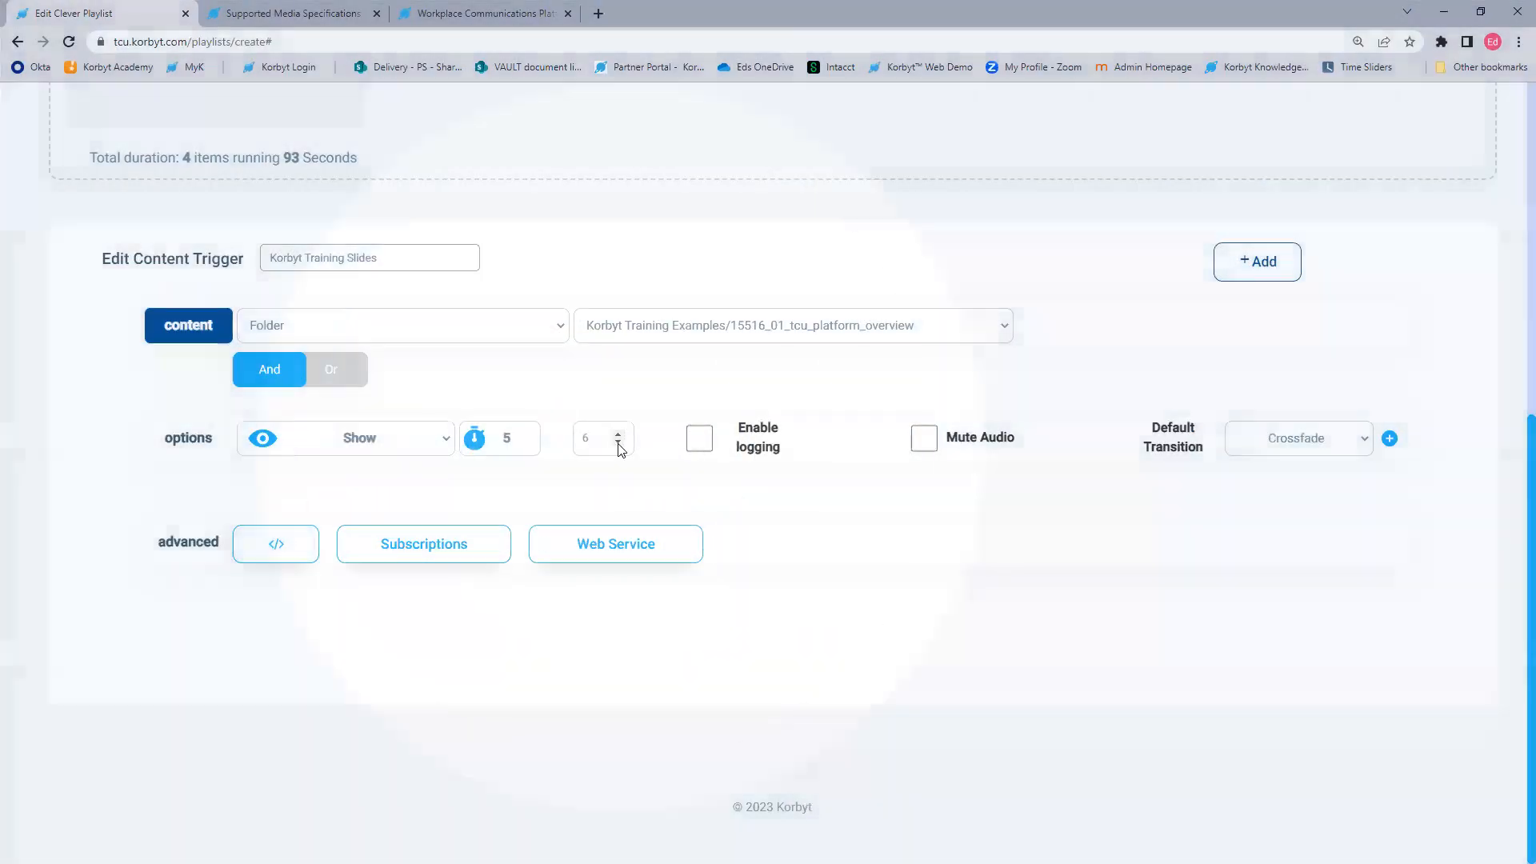
double_click(618, 446)
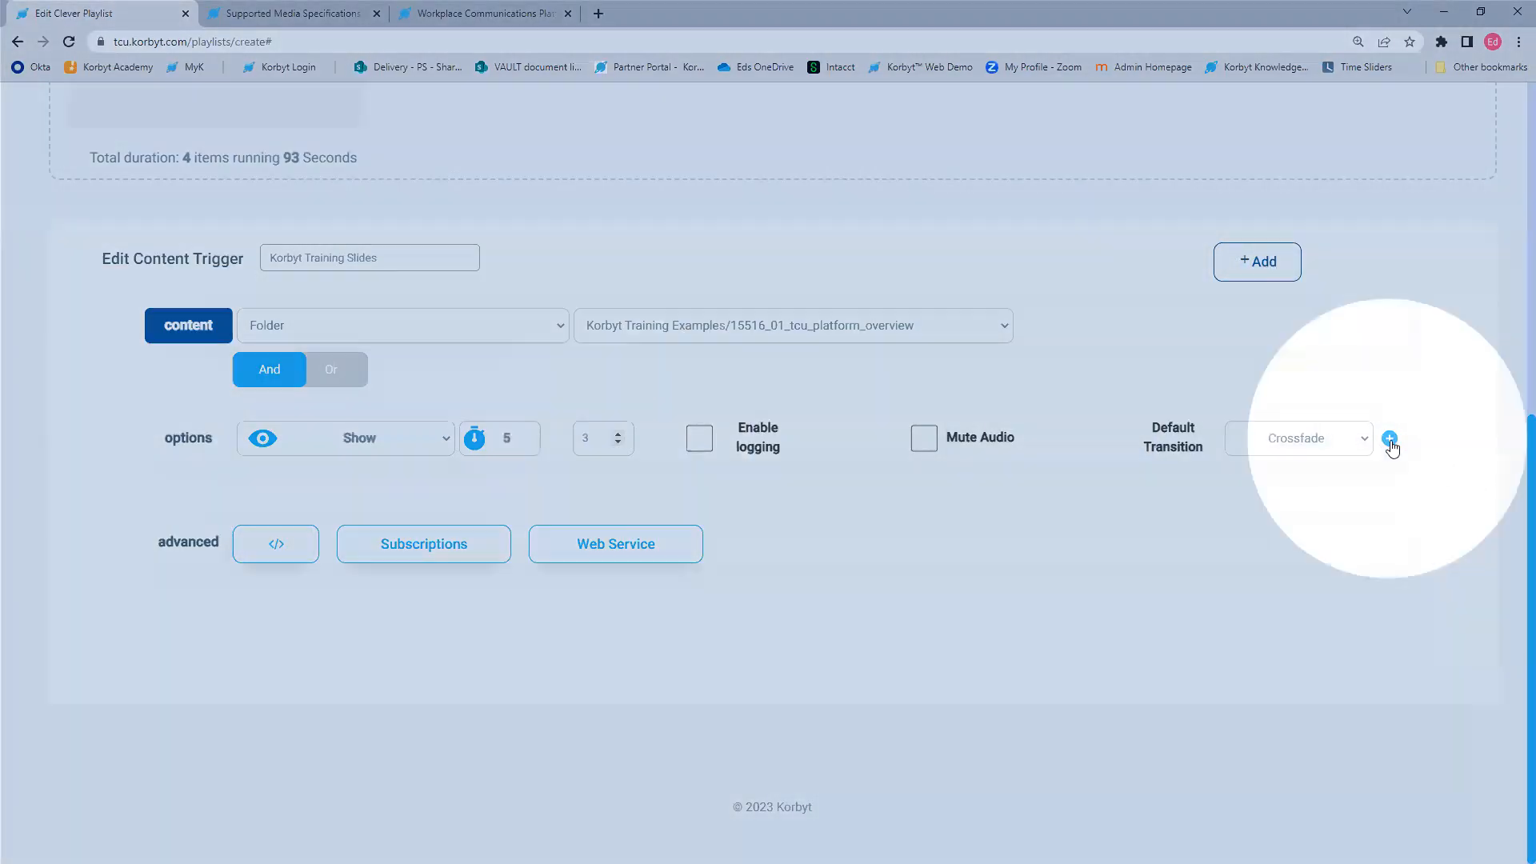
Step: Add an Order option set to Recent to oldest modified and add the Korbyt Training Slides trigger to the playlist
click(1388, 440)
click(427, 487)
click(376, 532)
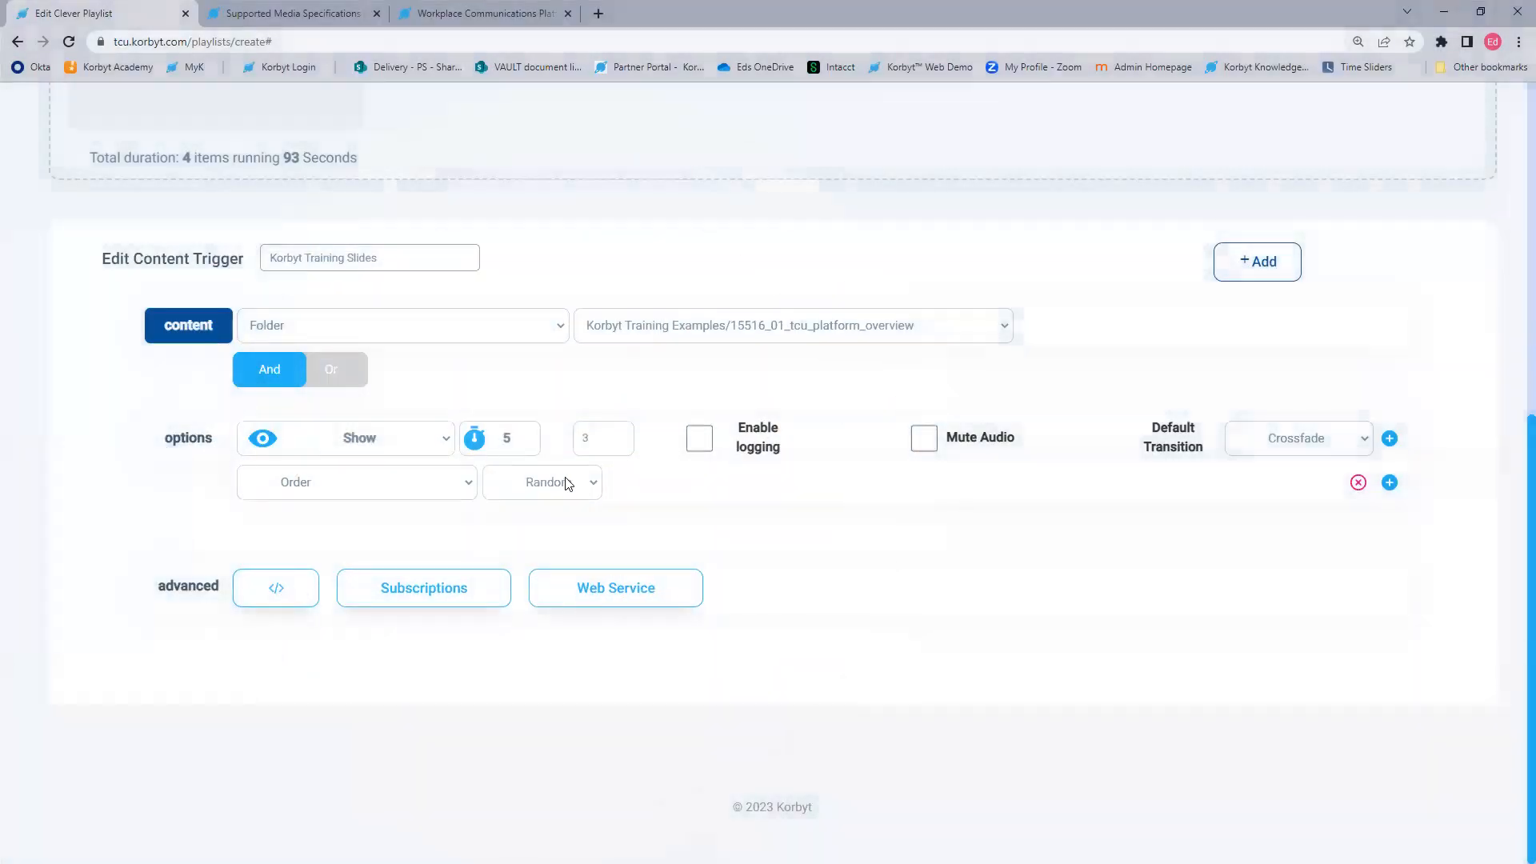
click(566, 484)
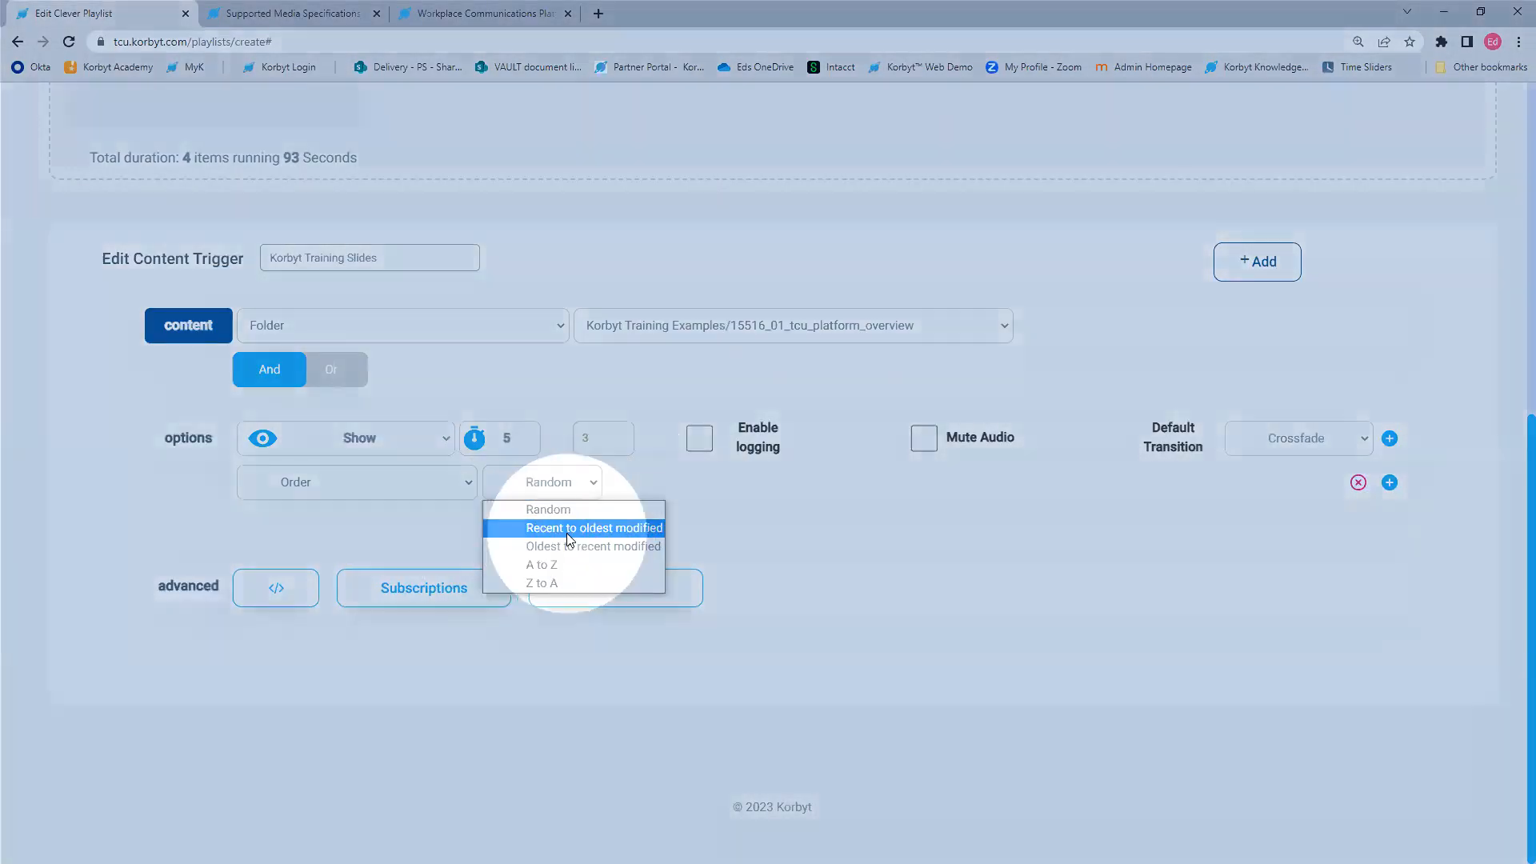
click(566, 529)
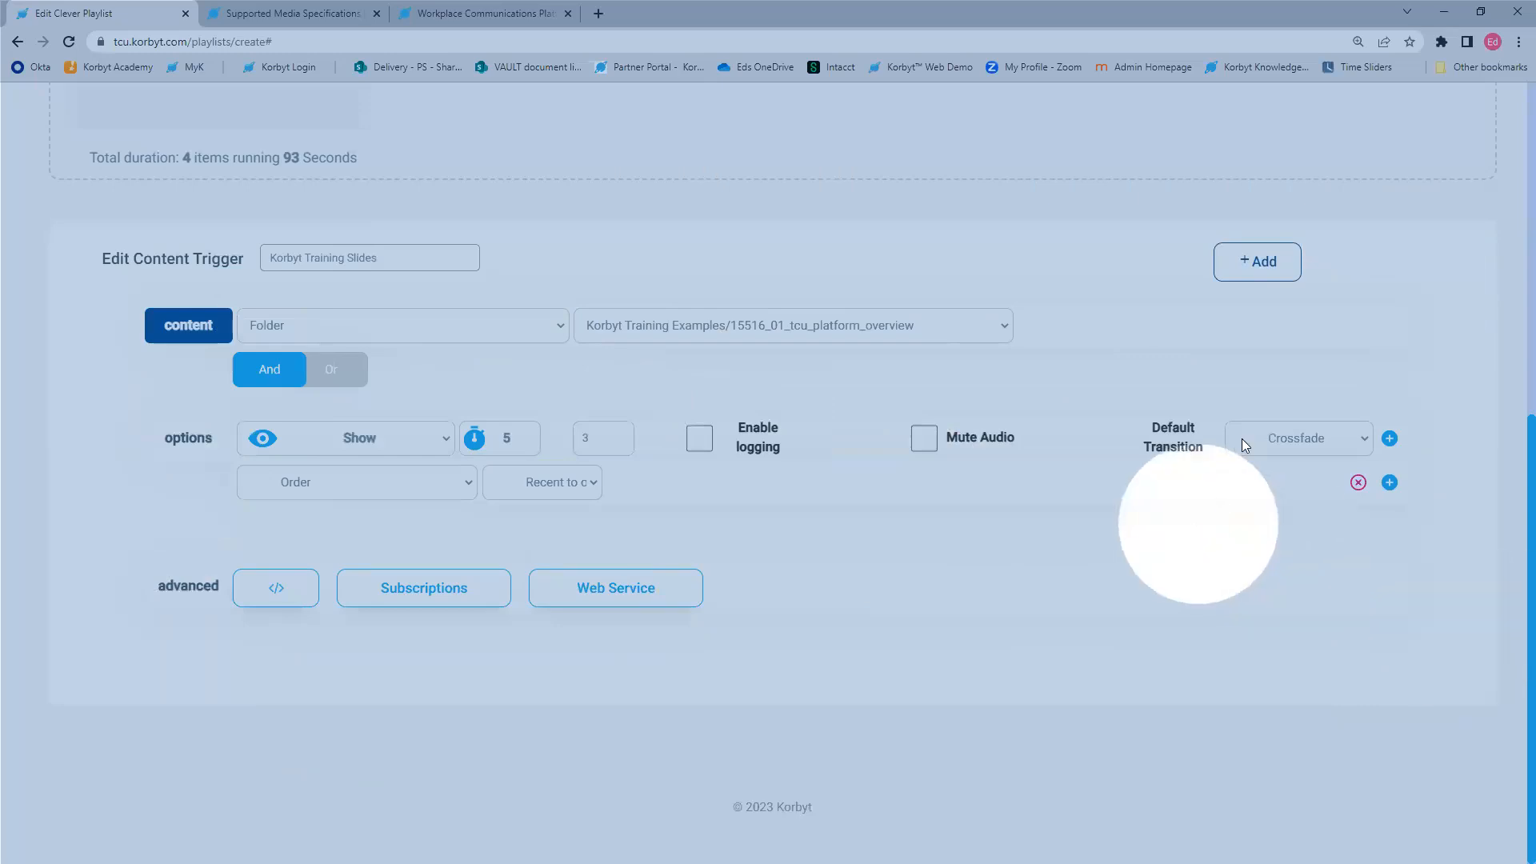
click(1248, 264)
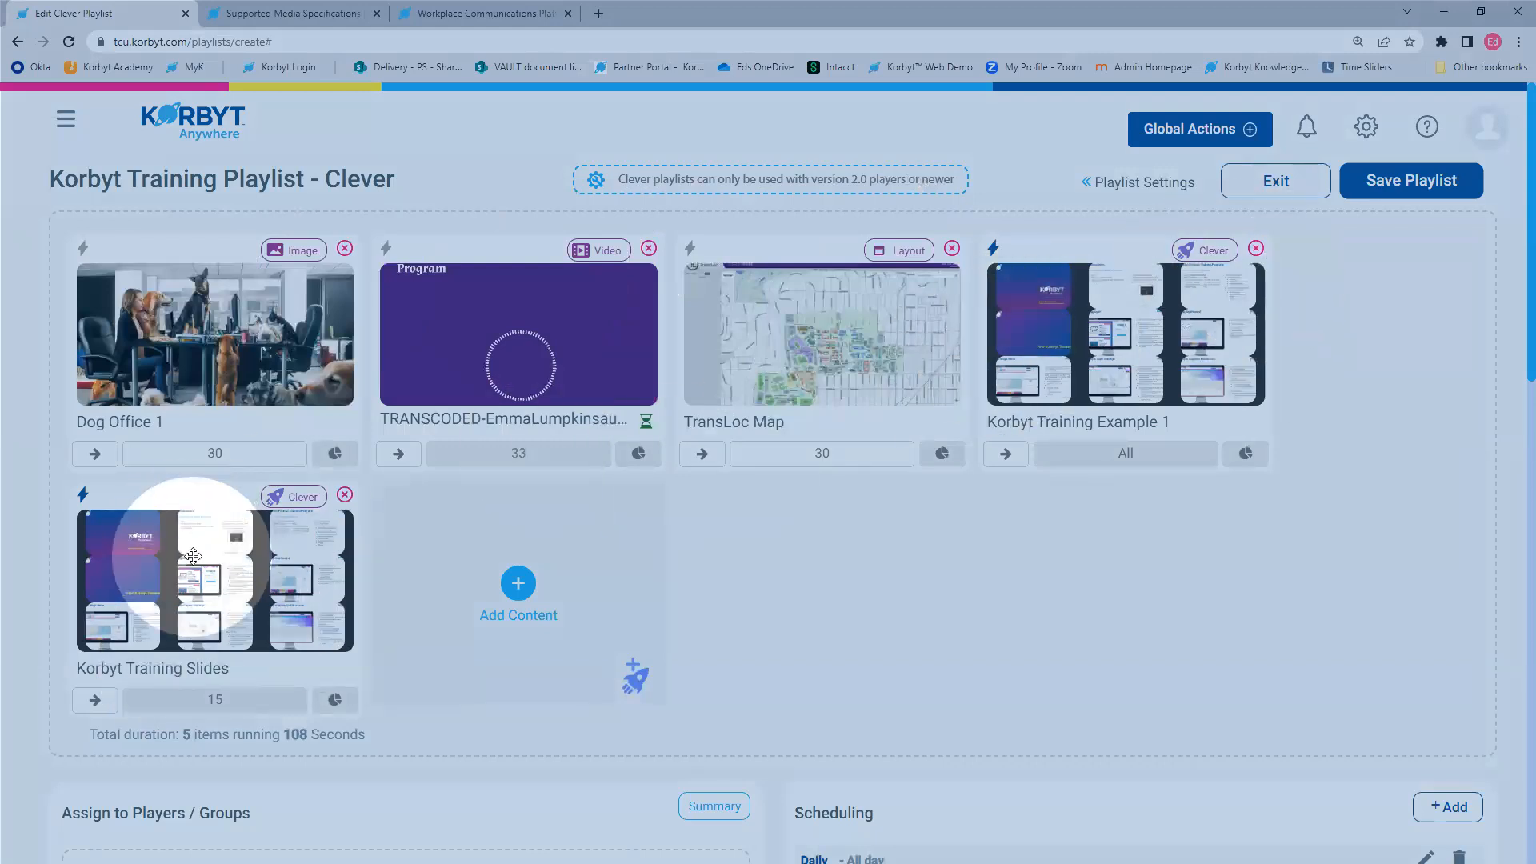
Step: Rearrange the playlist so Korbyt Training Slides comes first, followed by the video, Dog Office 1, TransLoc Map and Korbyt Training Example 1
drag(195, 596, 356, 344)
drag(521, 367, 110, 379)
drag(771, 387, 256, 381)
drag(542, 363, 919, 376)
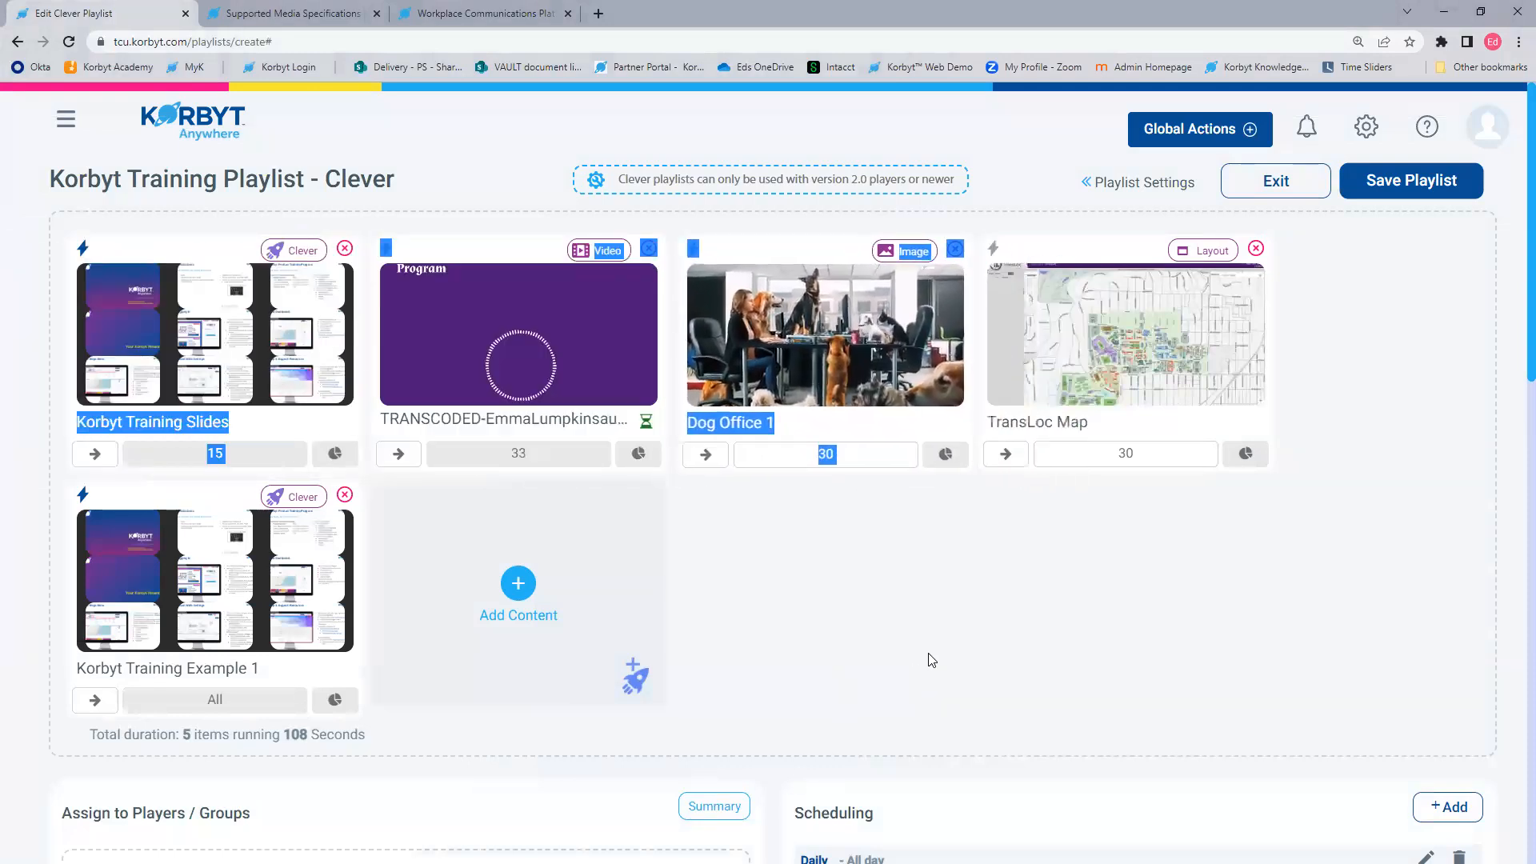
scroll(930, 659, down, 4)
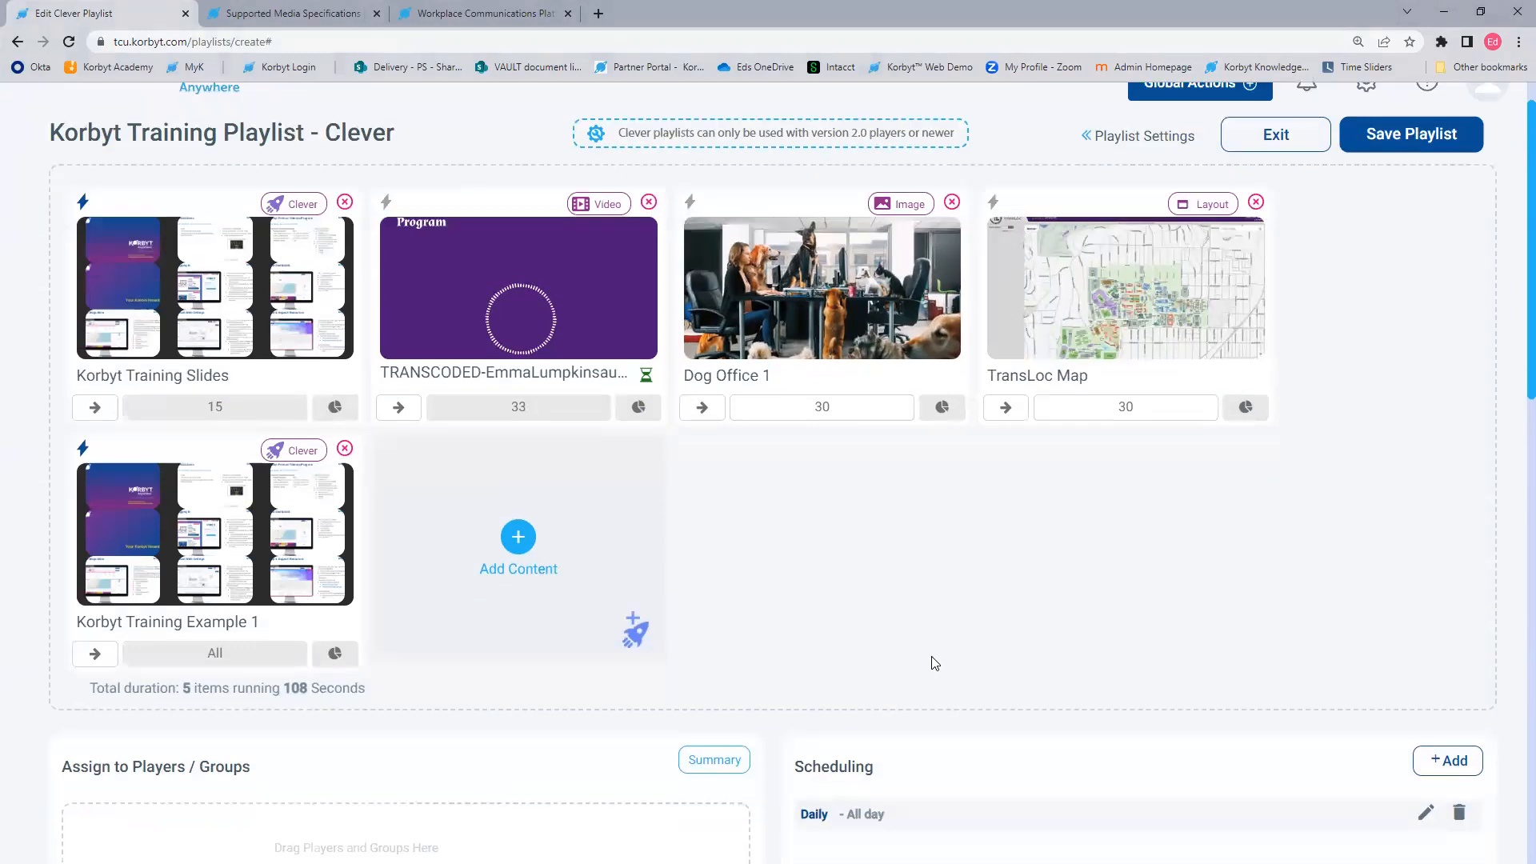
scroll(931, 660, up, 4)
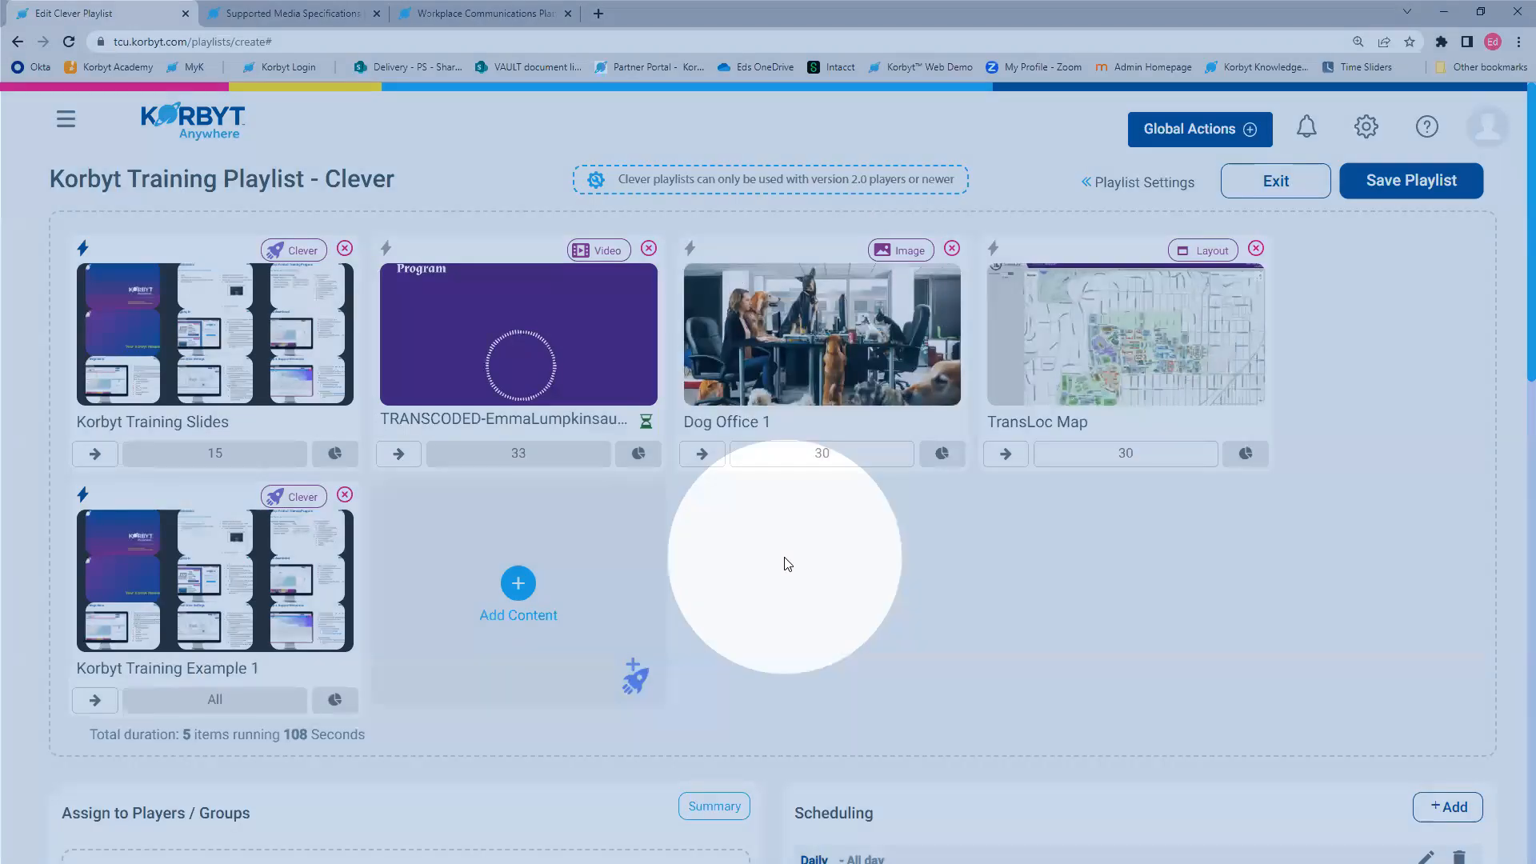
scroll(788, 564, down, 7)
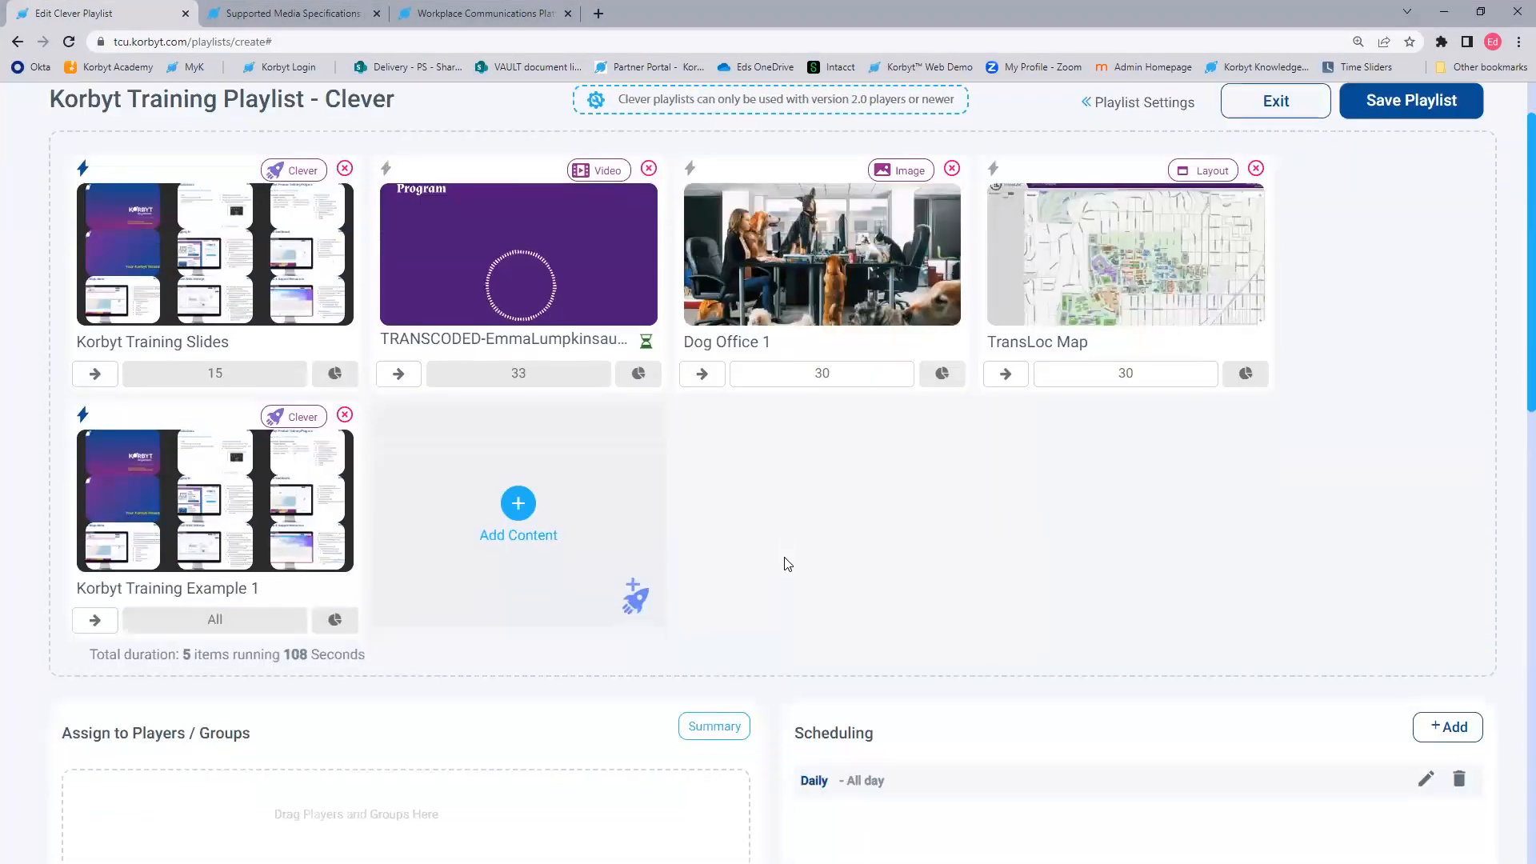
Step: Review the player groups available for assignment to the playlist and the playlist's scheduling section
scroll(787, 563, down, 2)
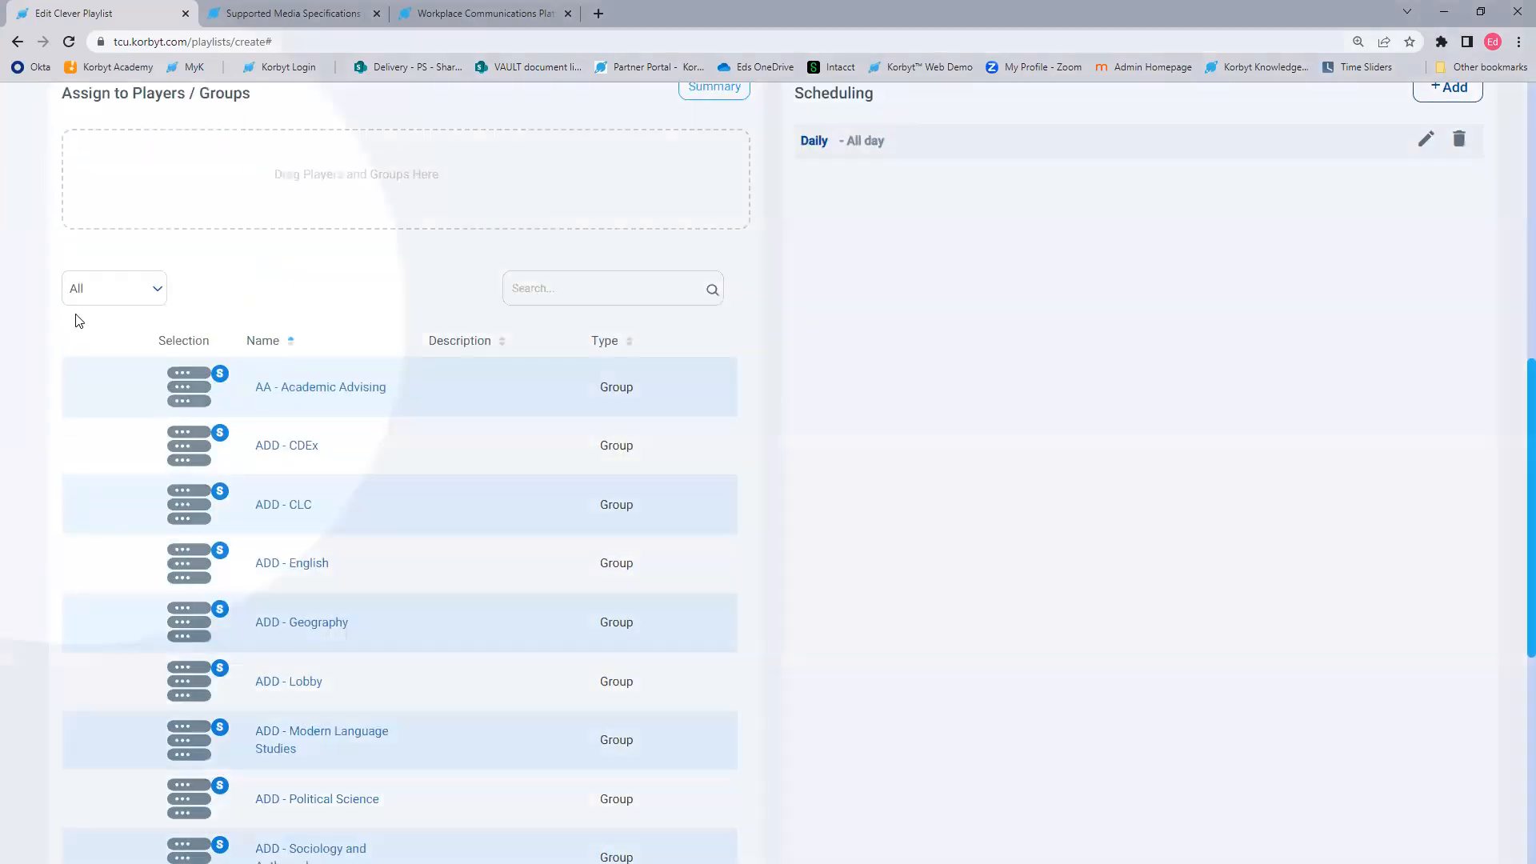
scroll(166, 371, up, 3)
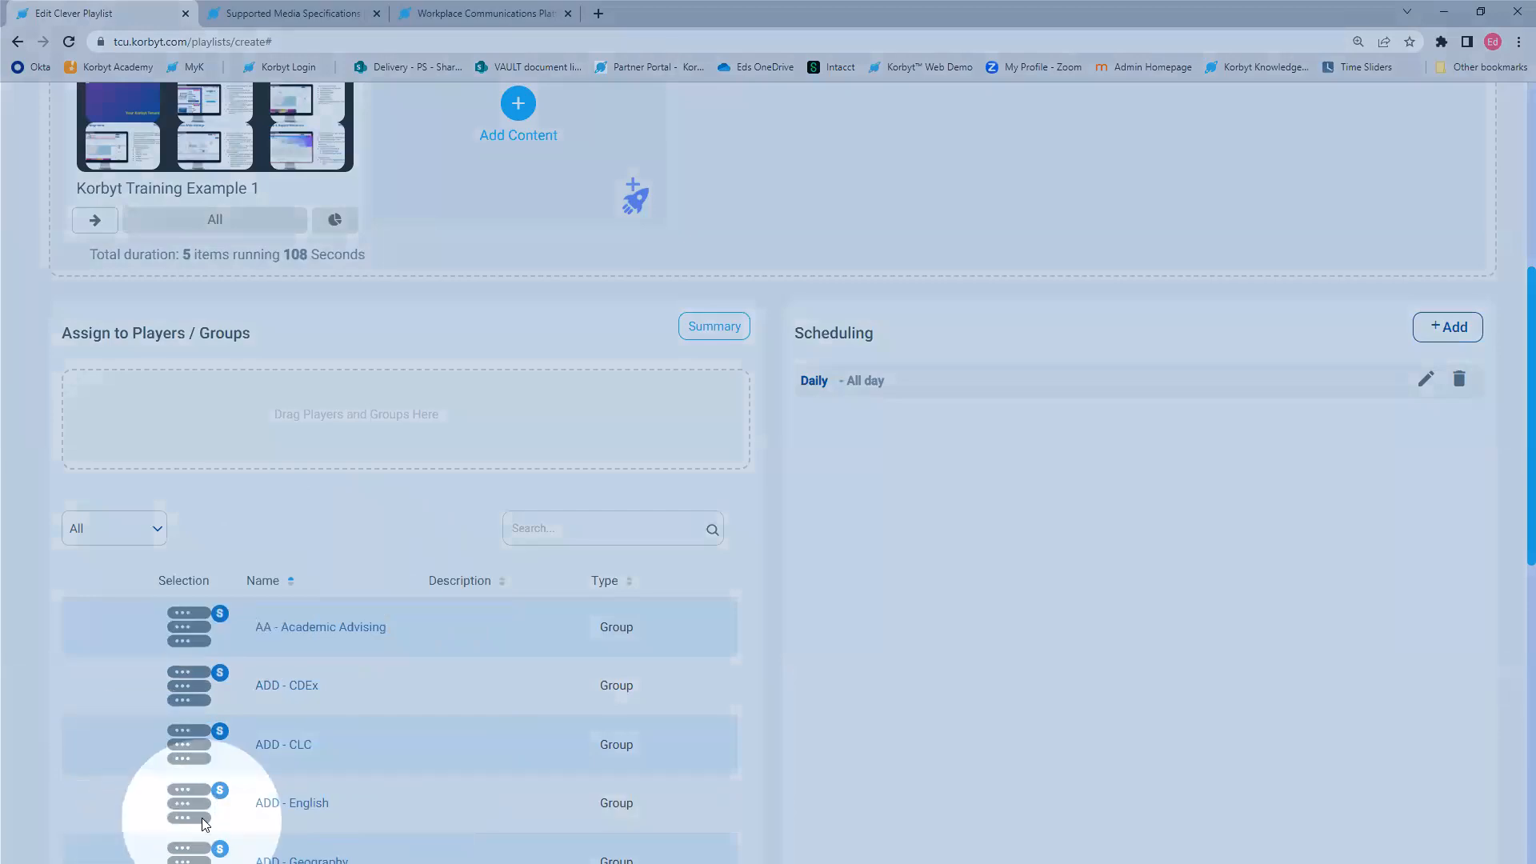
scroll(32, 668, down, 3)
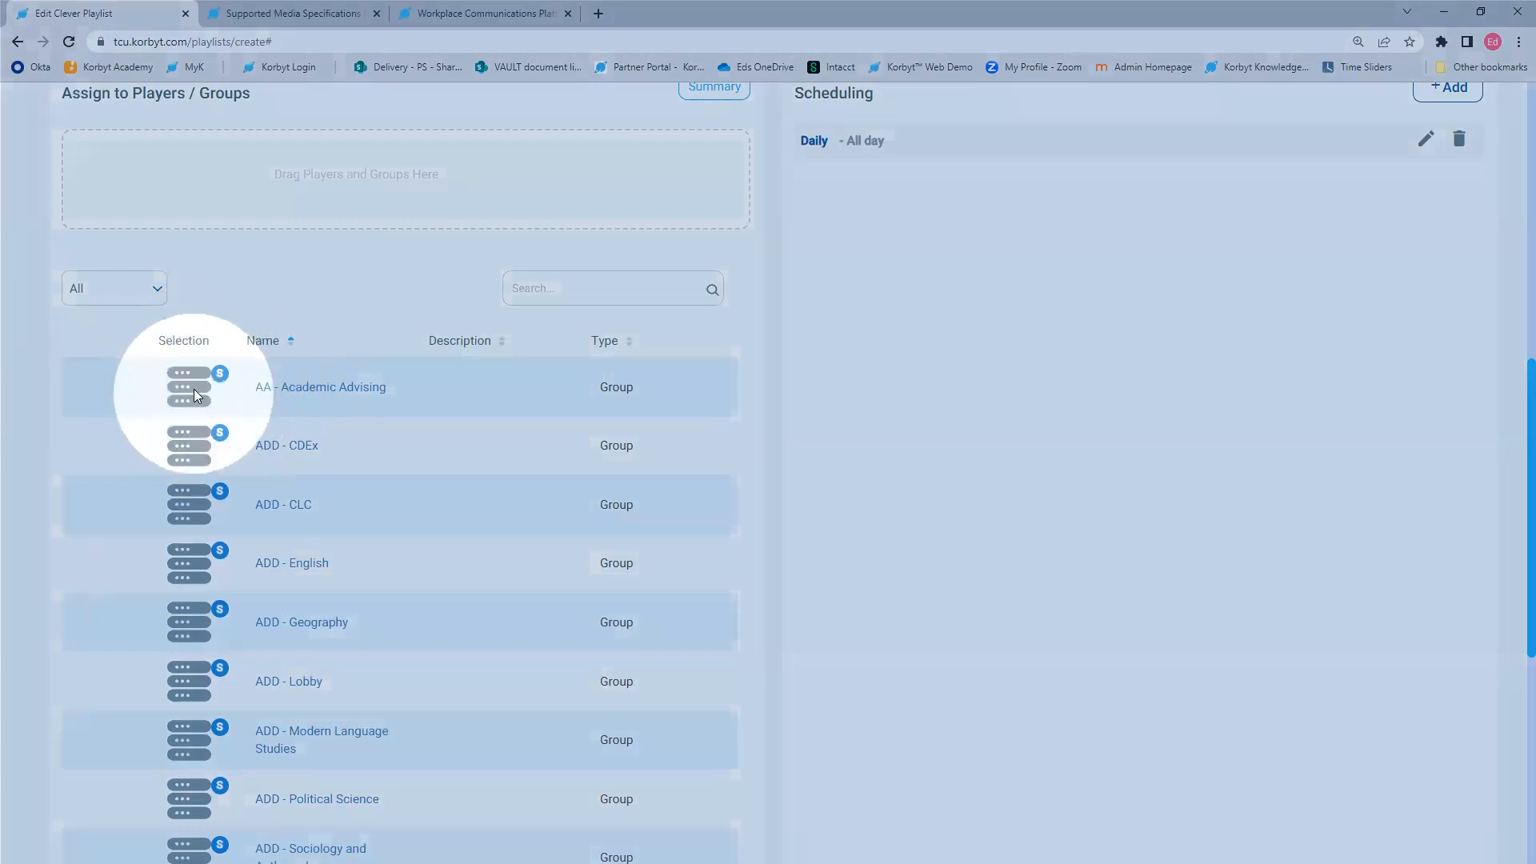
scroll(172, 504, down, 5)
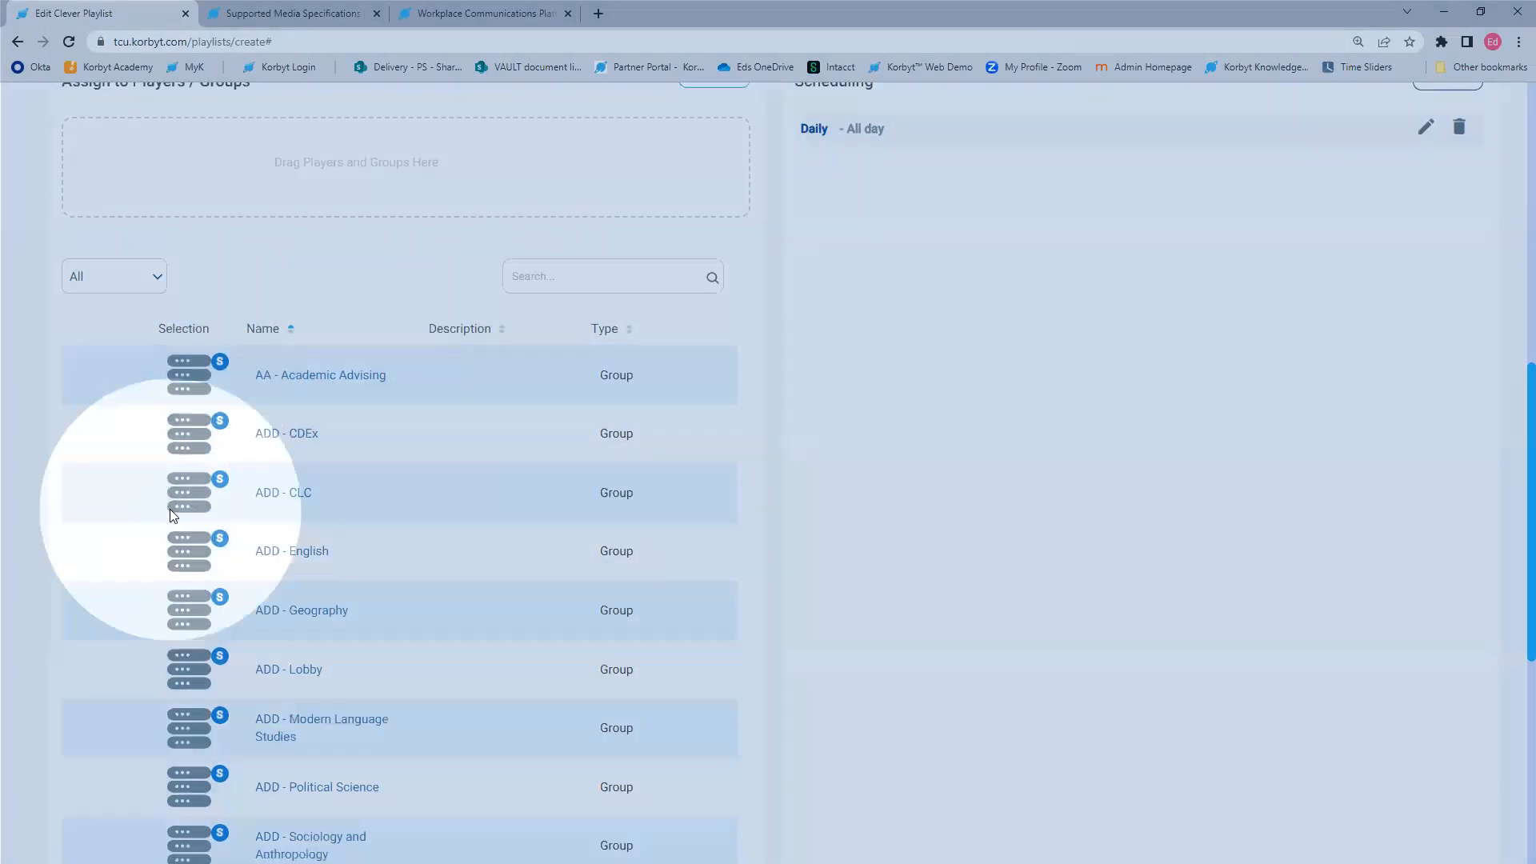
scroll(181, 502, down, 2)
scroll(203, 370, up, 1)
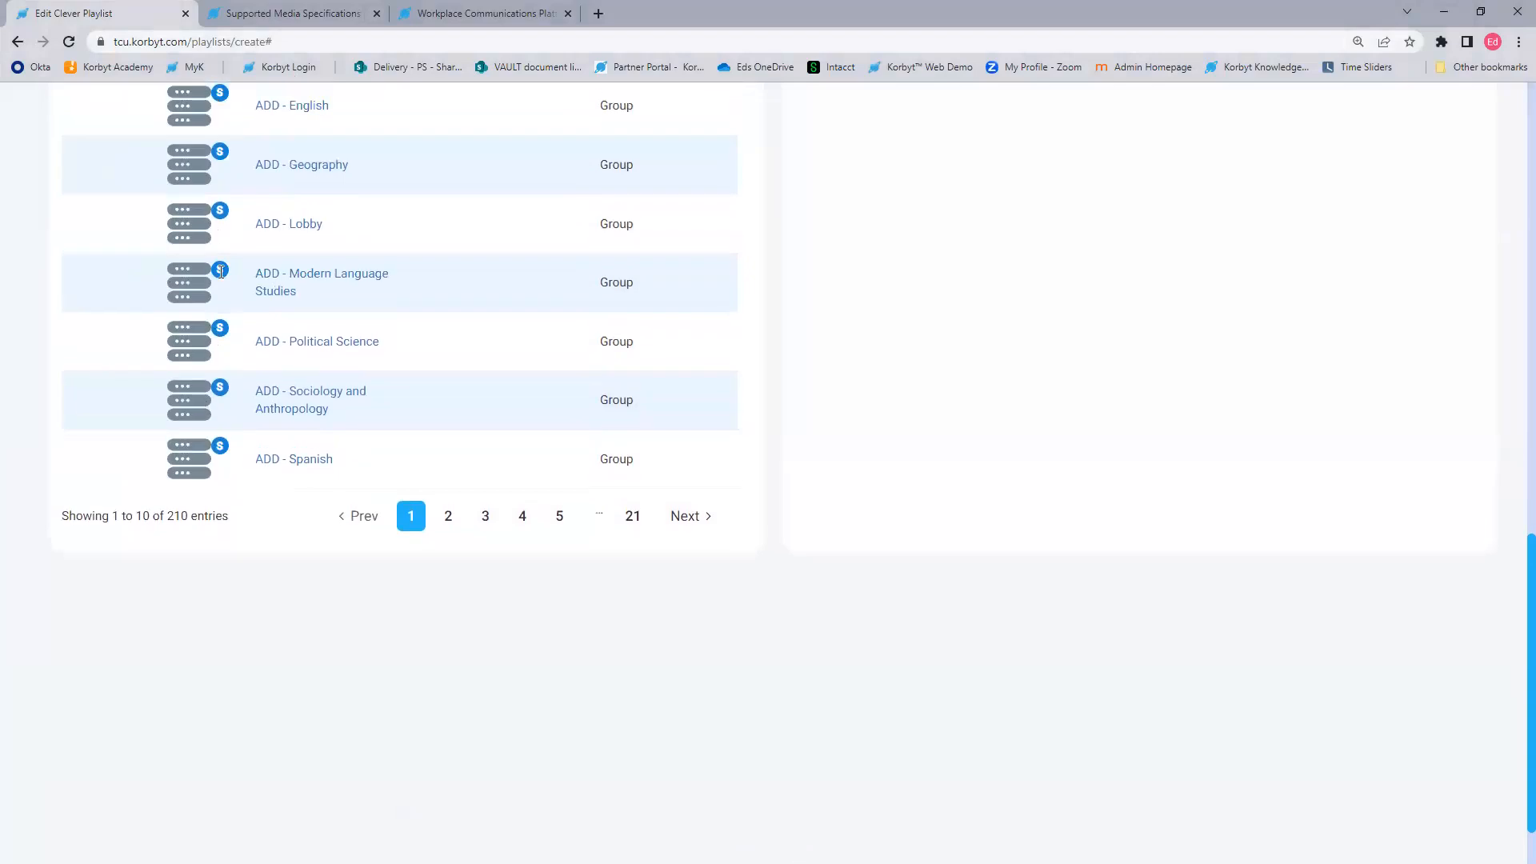
scroll(161, 758, up, 6)
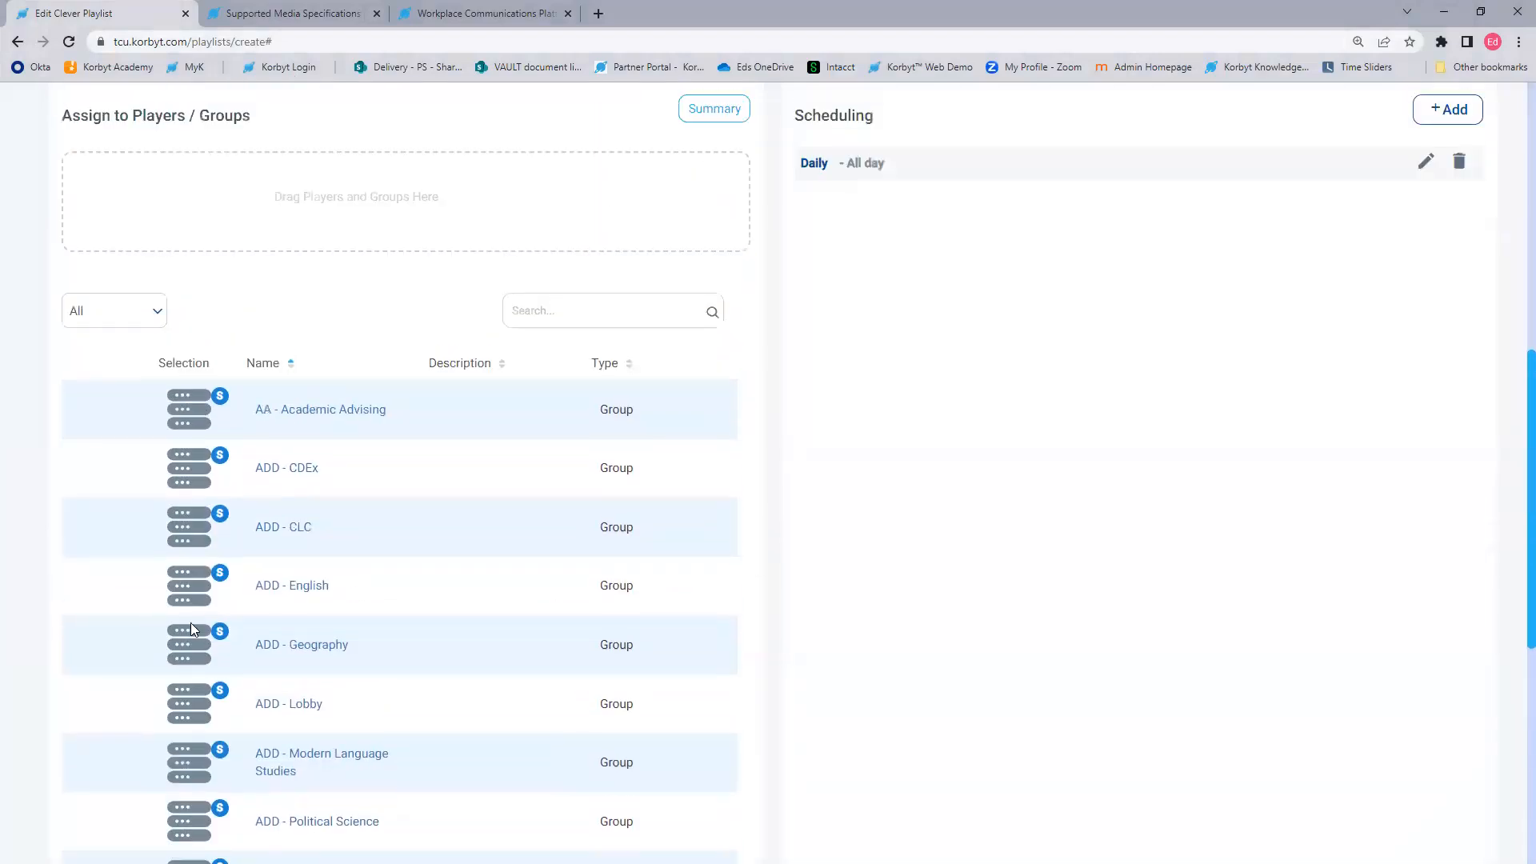
Step: Filter the assignment list to players and assign ALU100NUC02 and ALU100NUC01 to the playlist
click(148, 322)
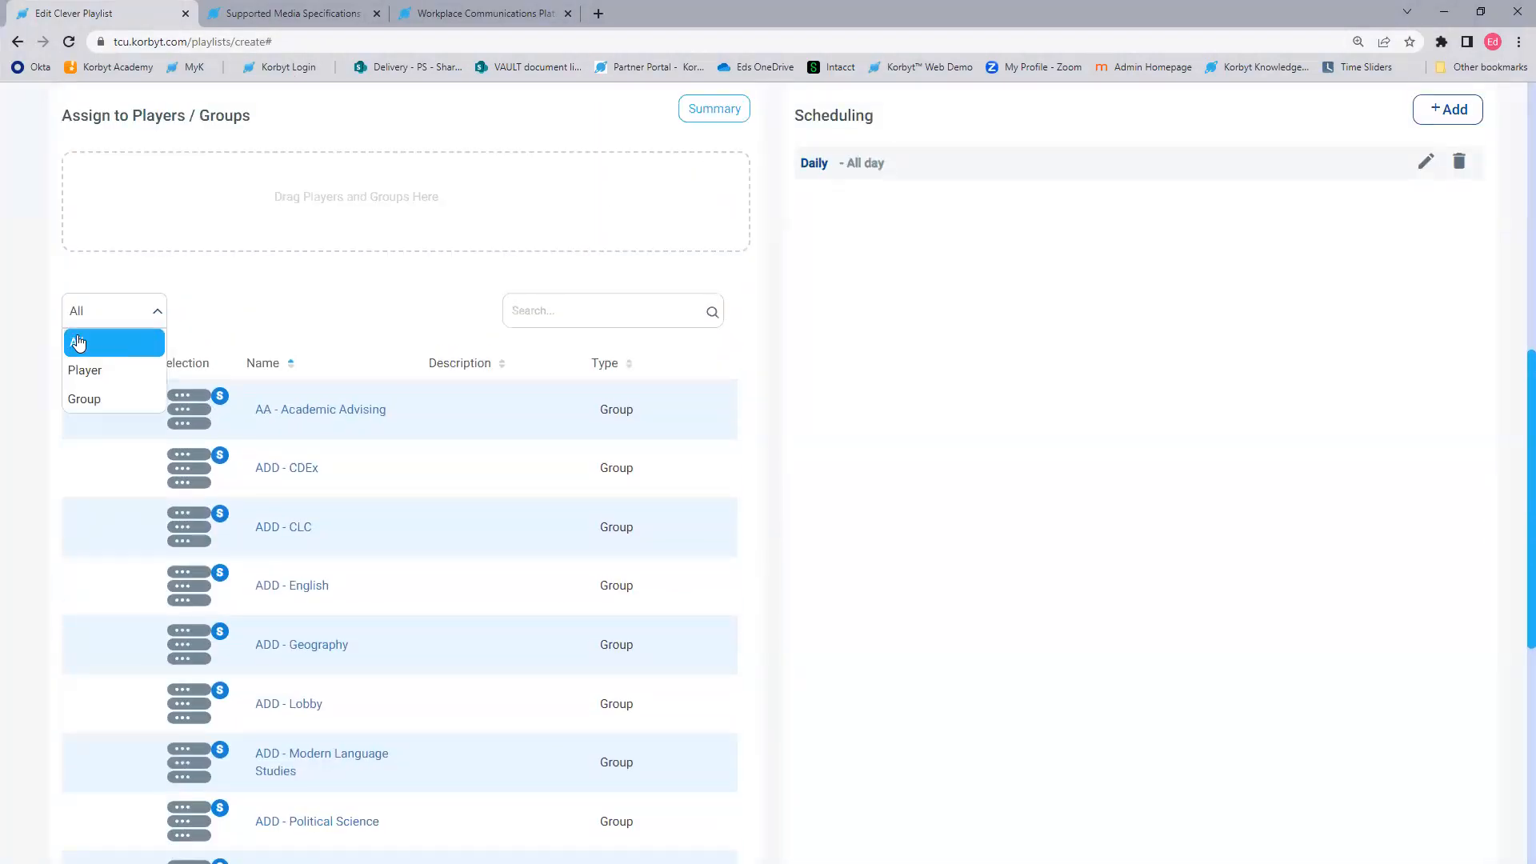
click(92, 369)
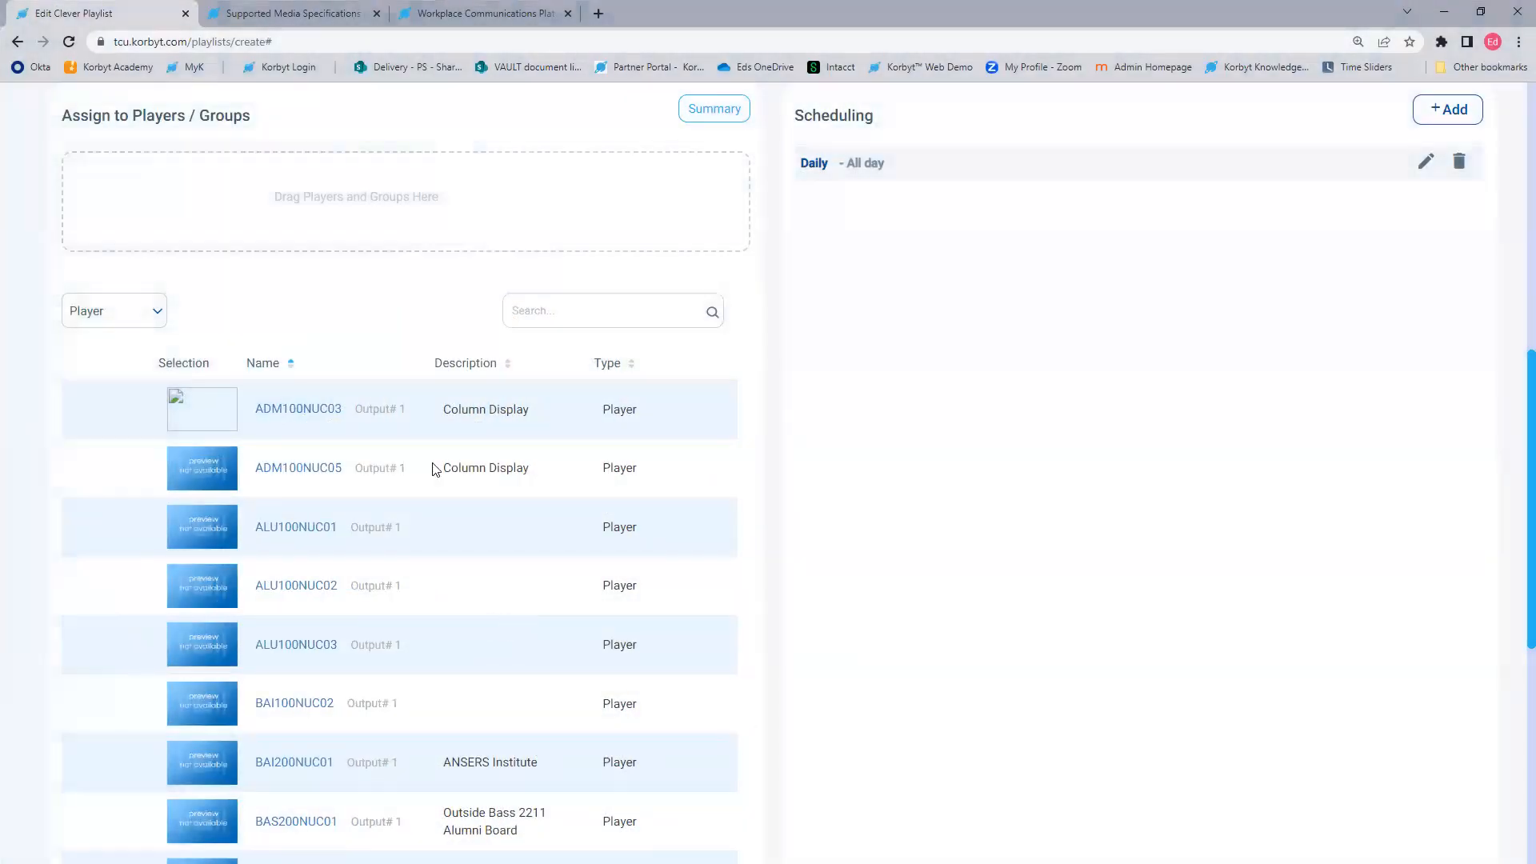
scroll(411, 628, down, 4)
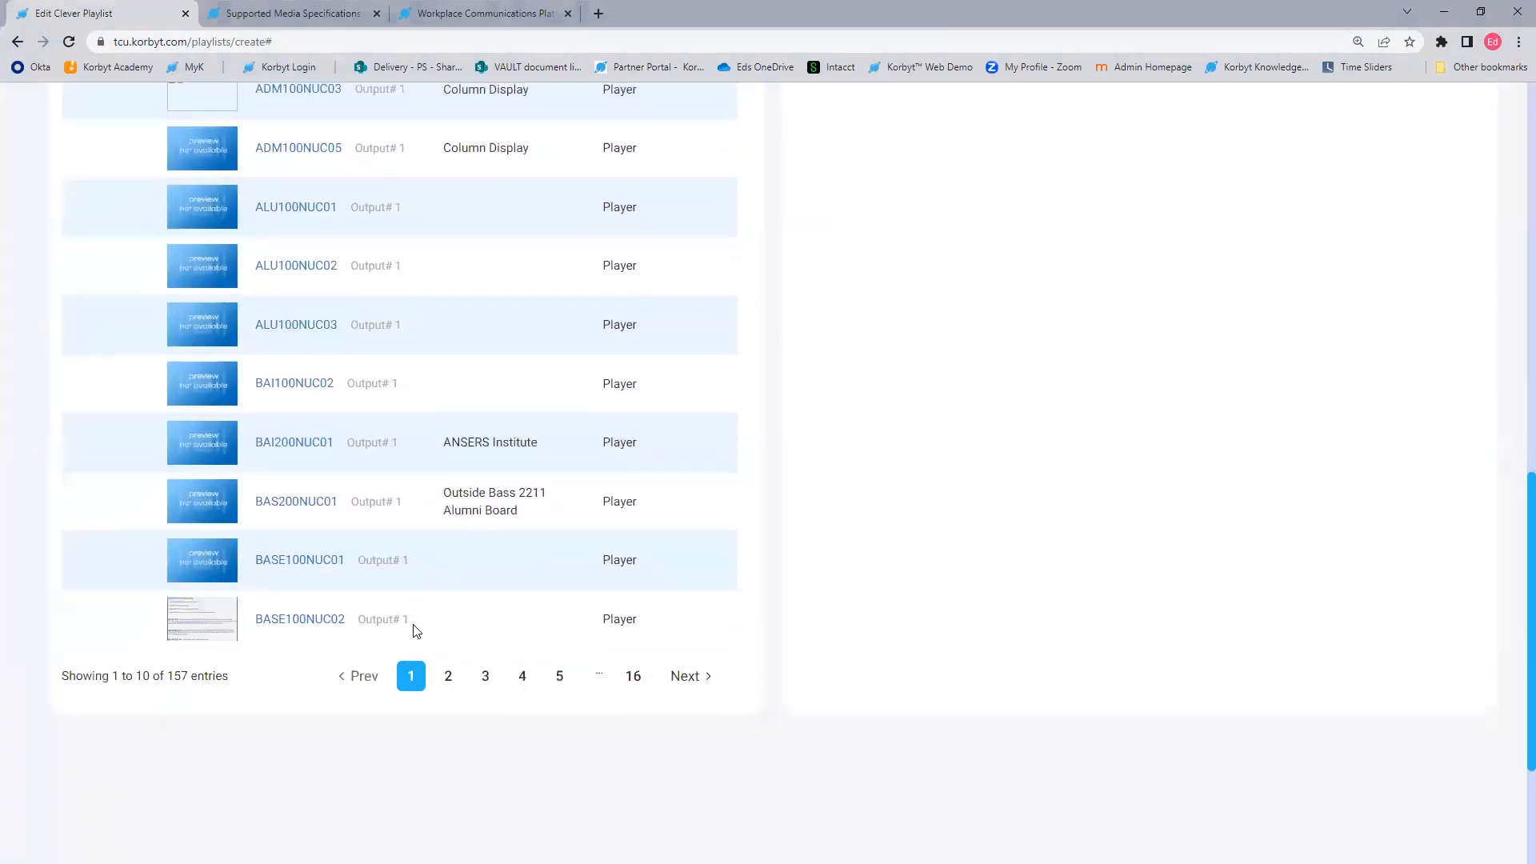
scroll(518, 528, up, 4)
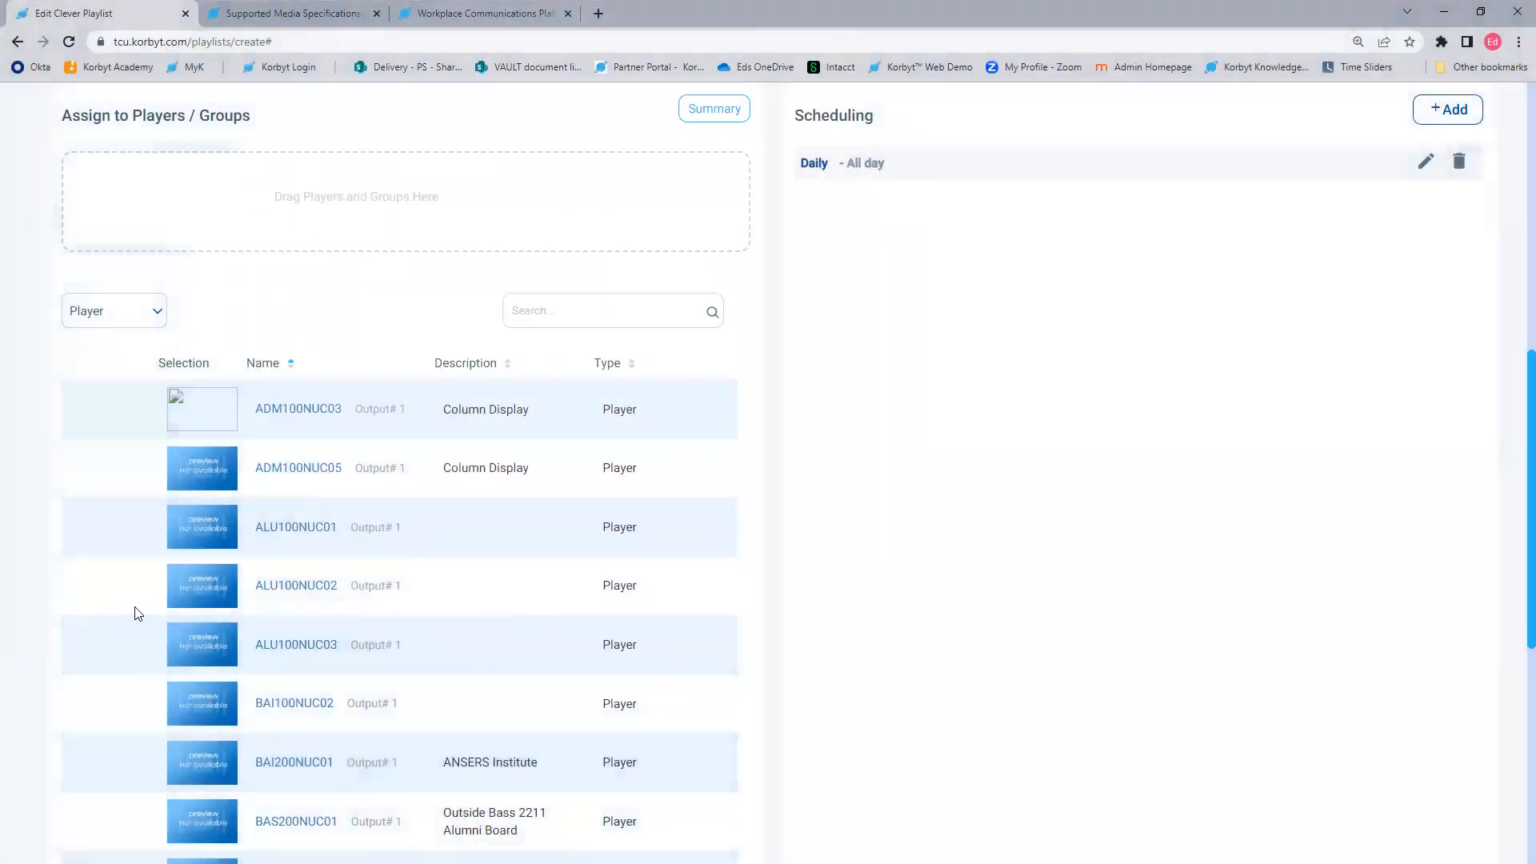
click(113, 585)
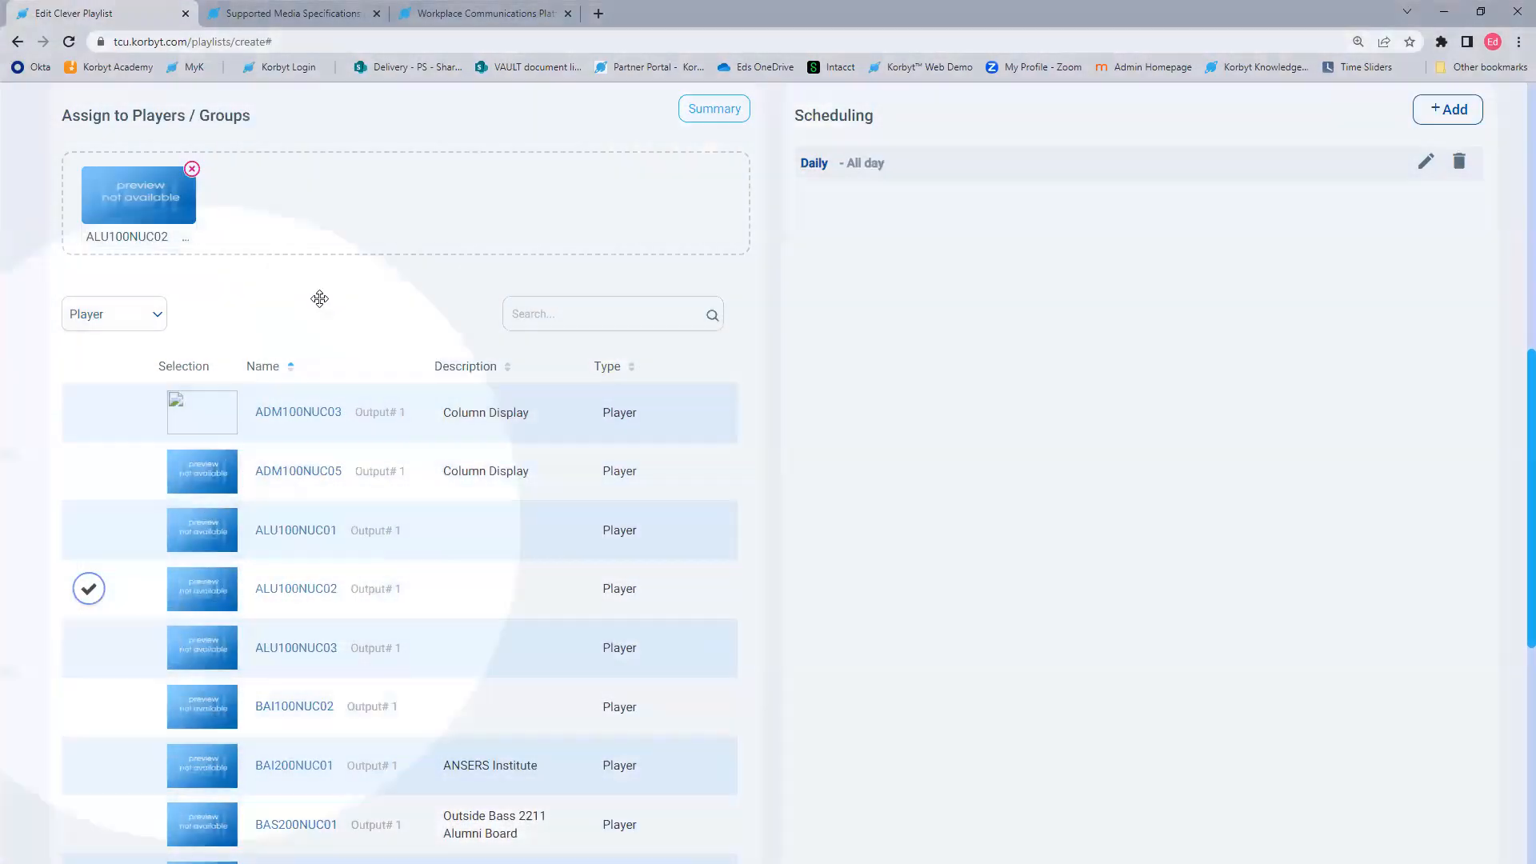
drag(320, 298, 350, 199)
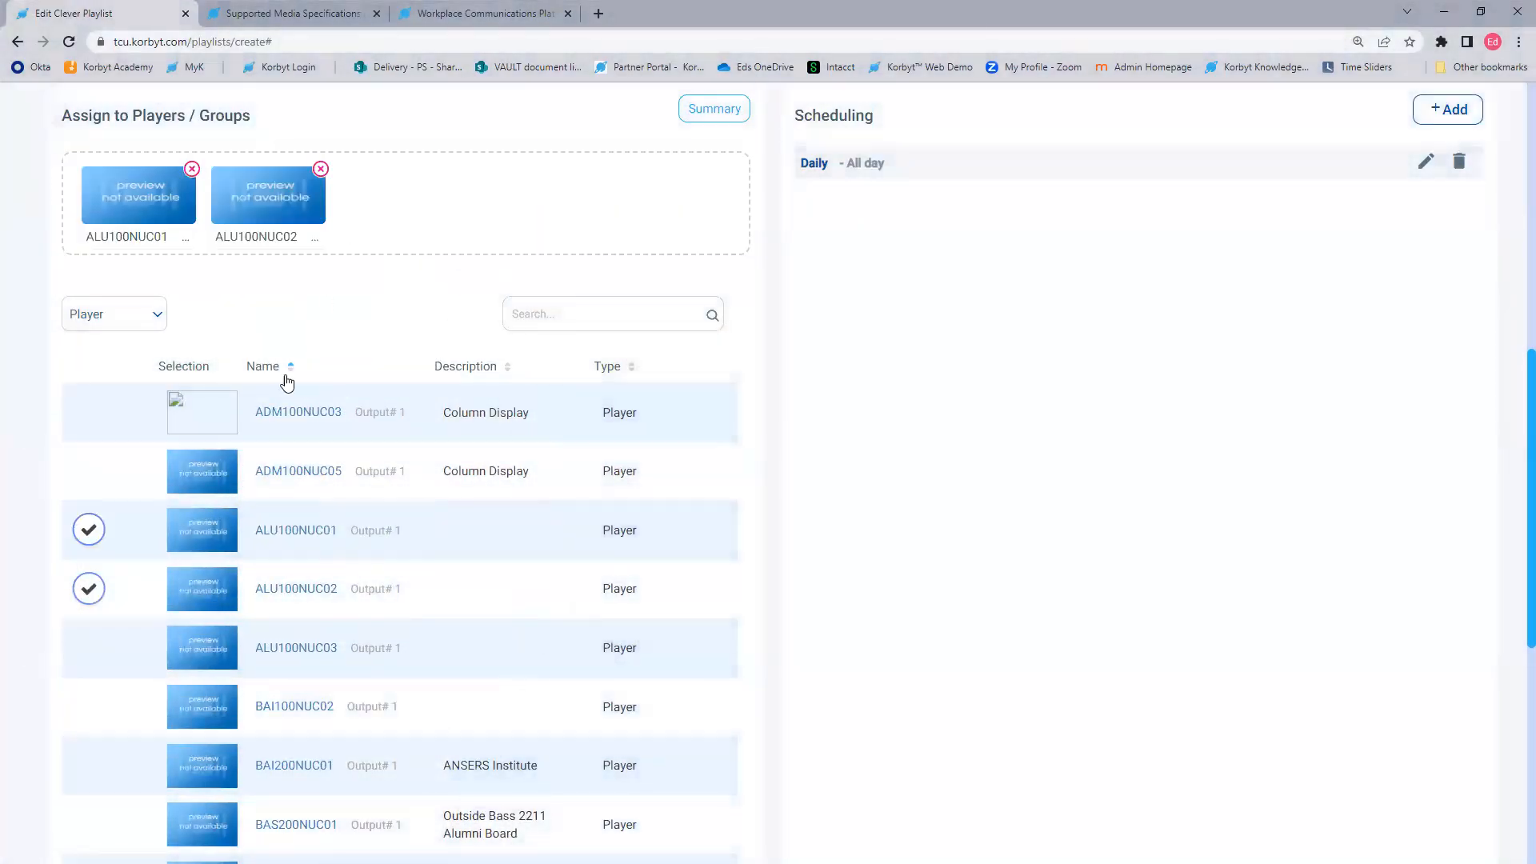
Step: Filter the assignment list to groups and assign the ADD - CDEx group to the playlist
click(125, 312)
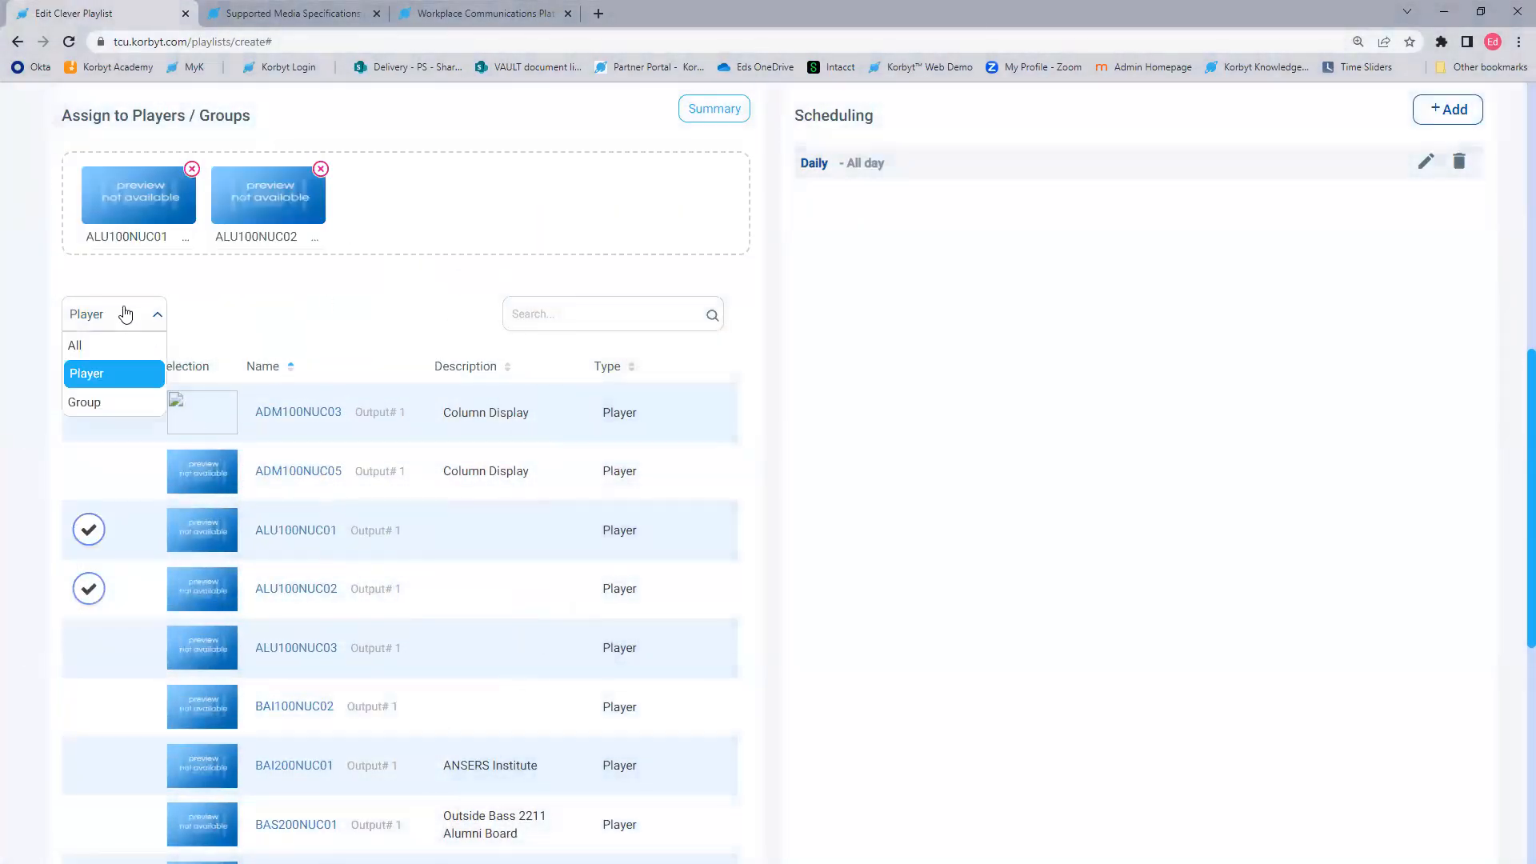
click(100, 402)
drag(189, 483, 454, 212)
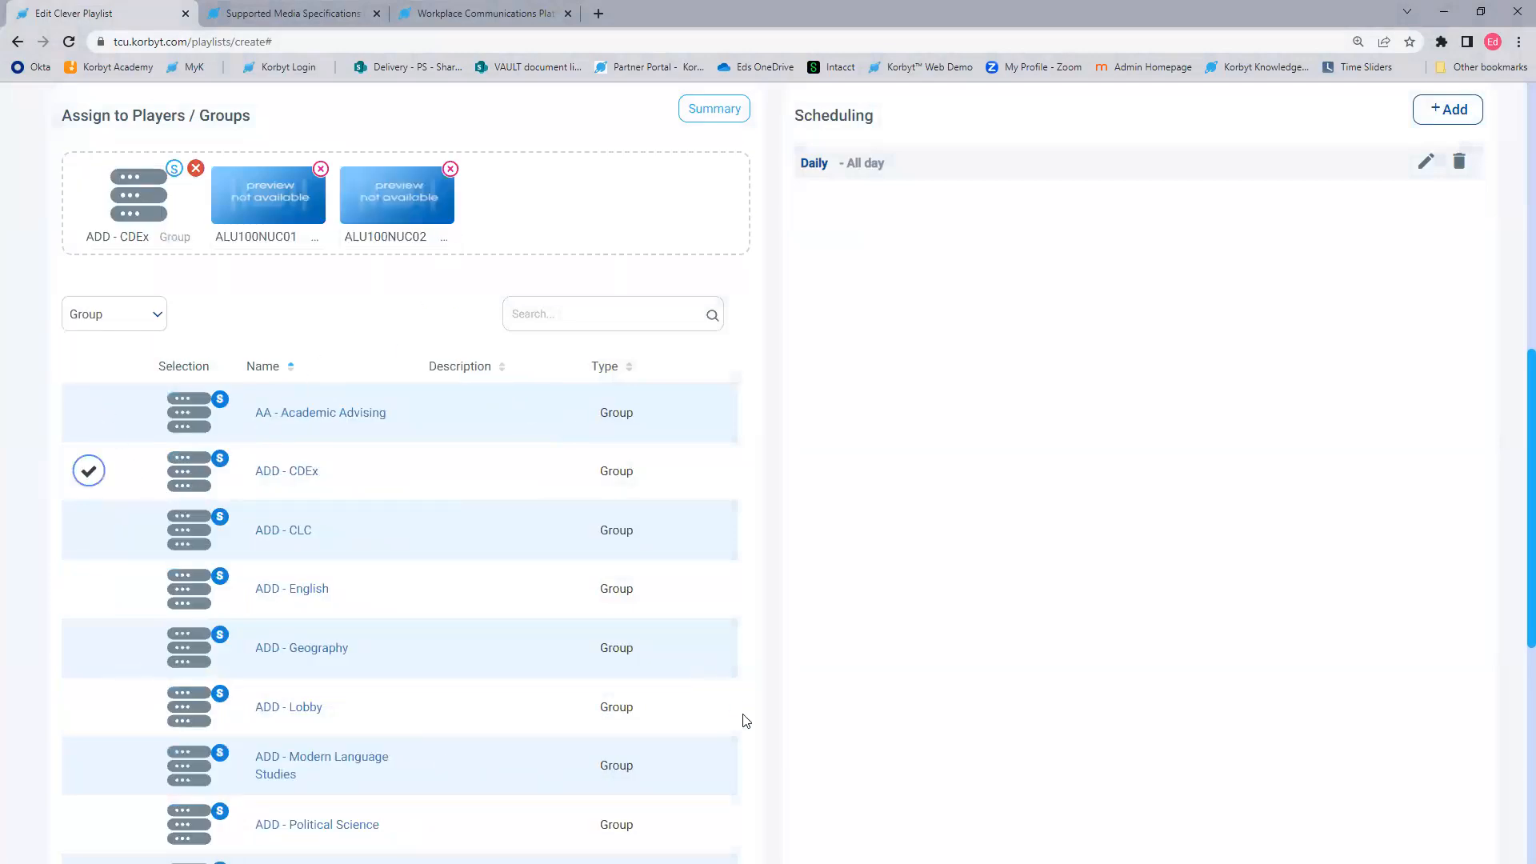
Step: Remove the ADD - CDEx group and the players ALU100NUC01 and ALU100NUC02 from the playlist's assignments
scroll(490, 524, up, 4)
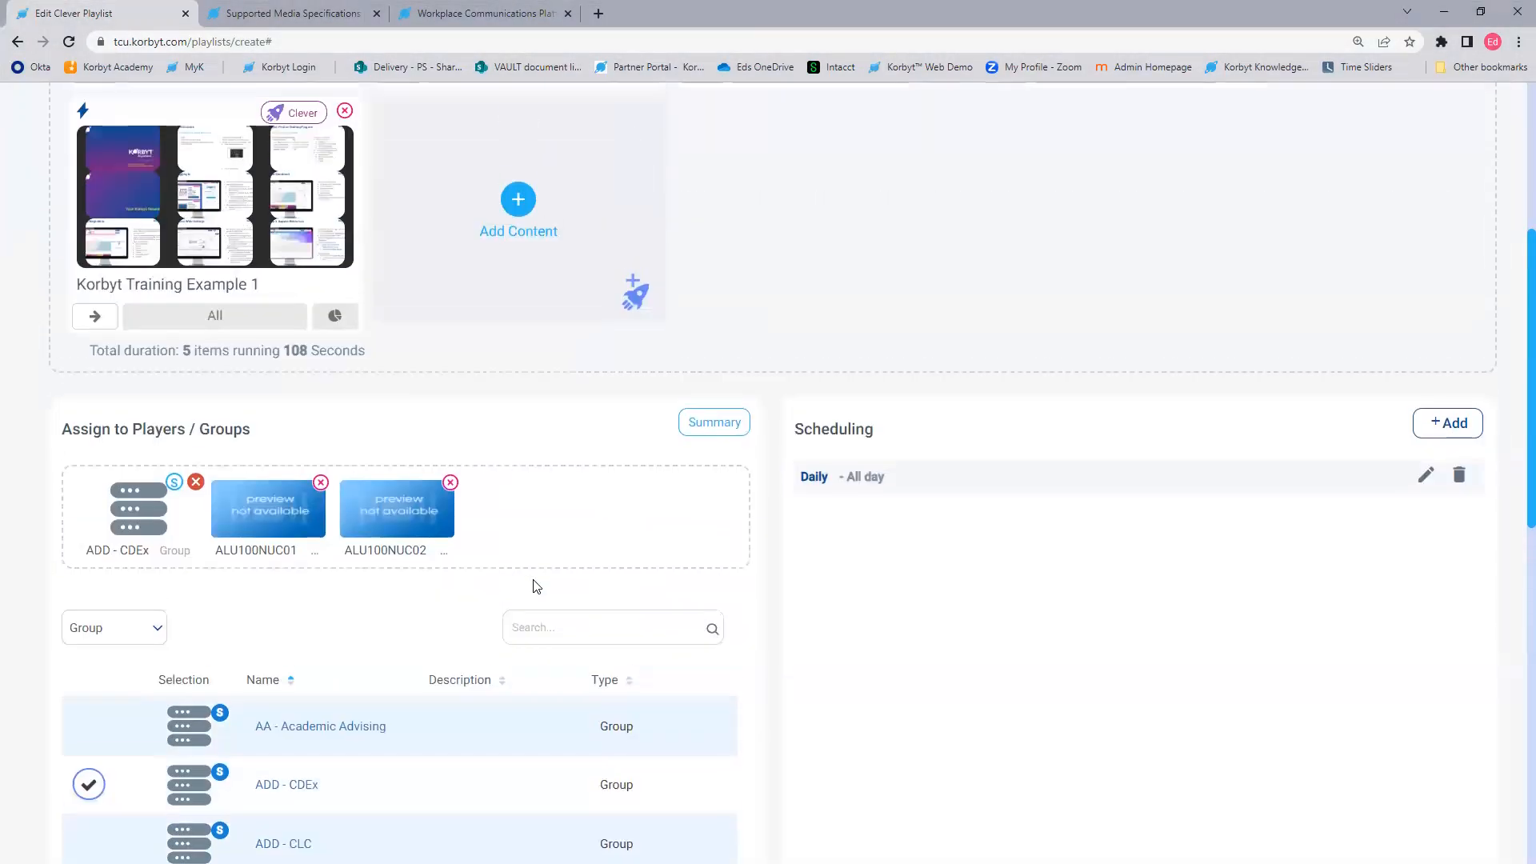
scroll(808, 670, up, 3)
scroll(809, 673, down, 2)
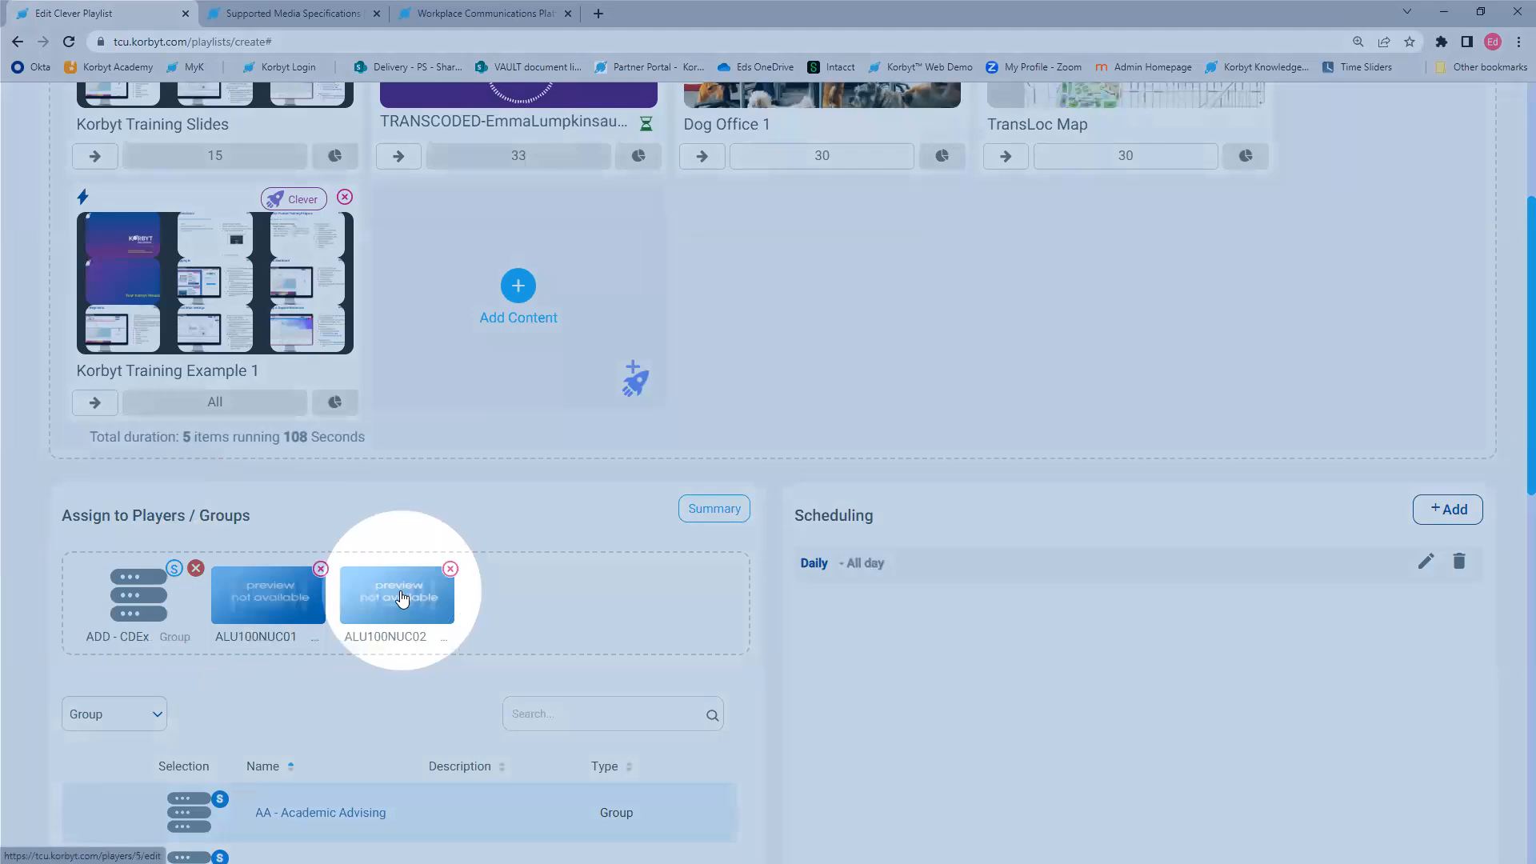
scroll(833, 566, up, 4)
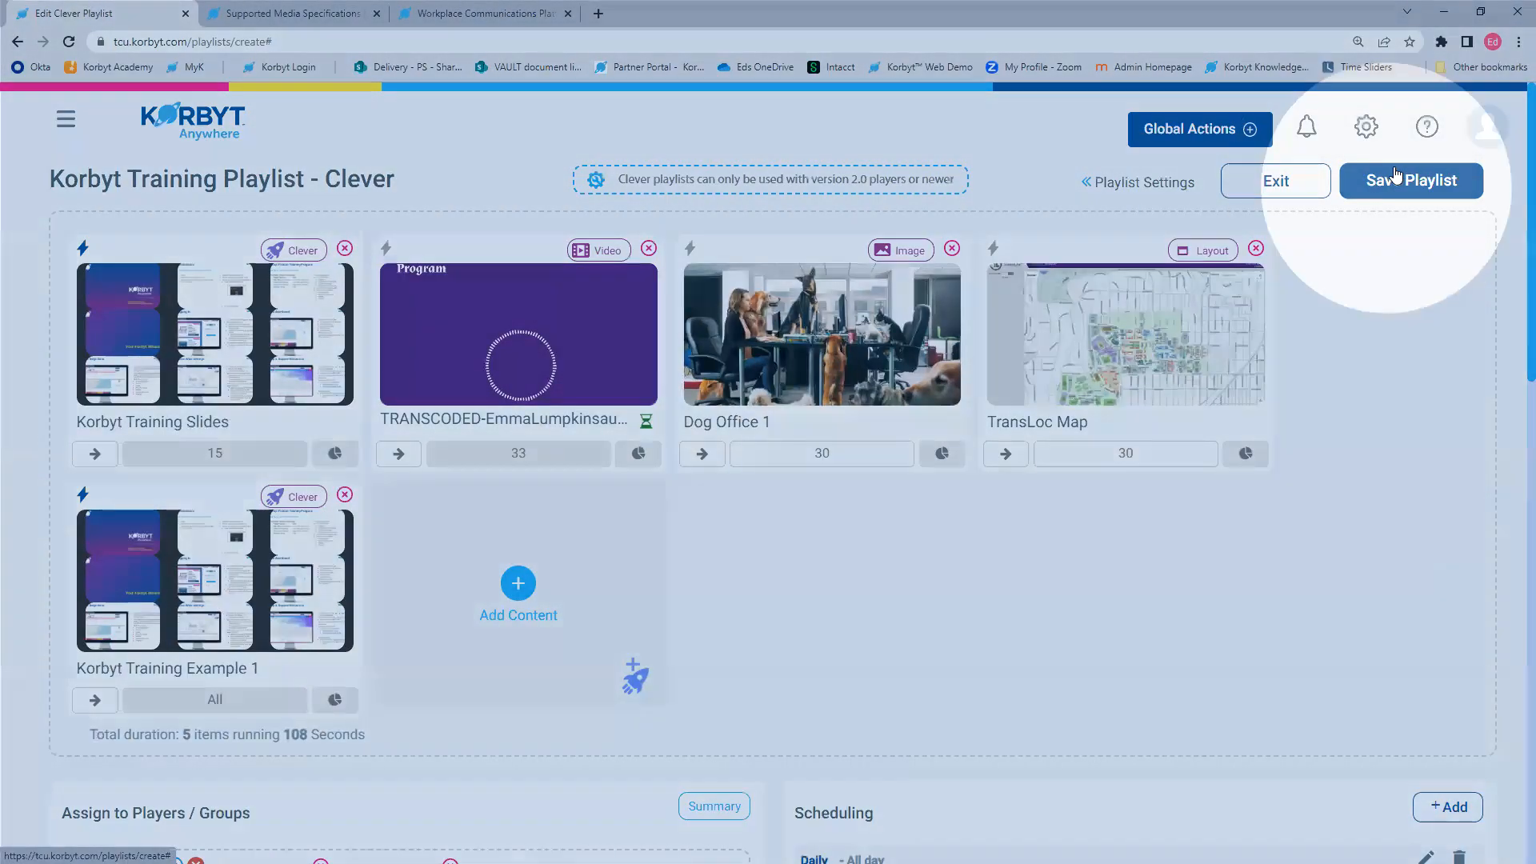
scroll(778, 555, down, 5)
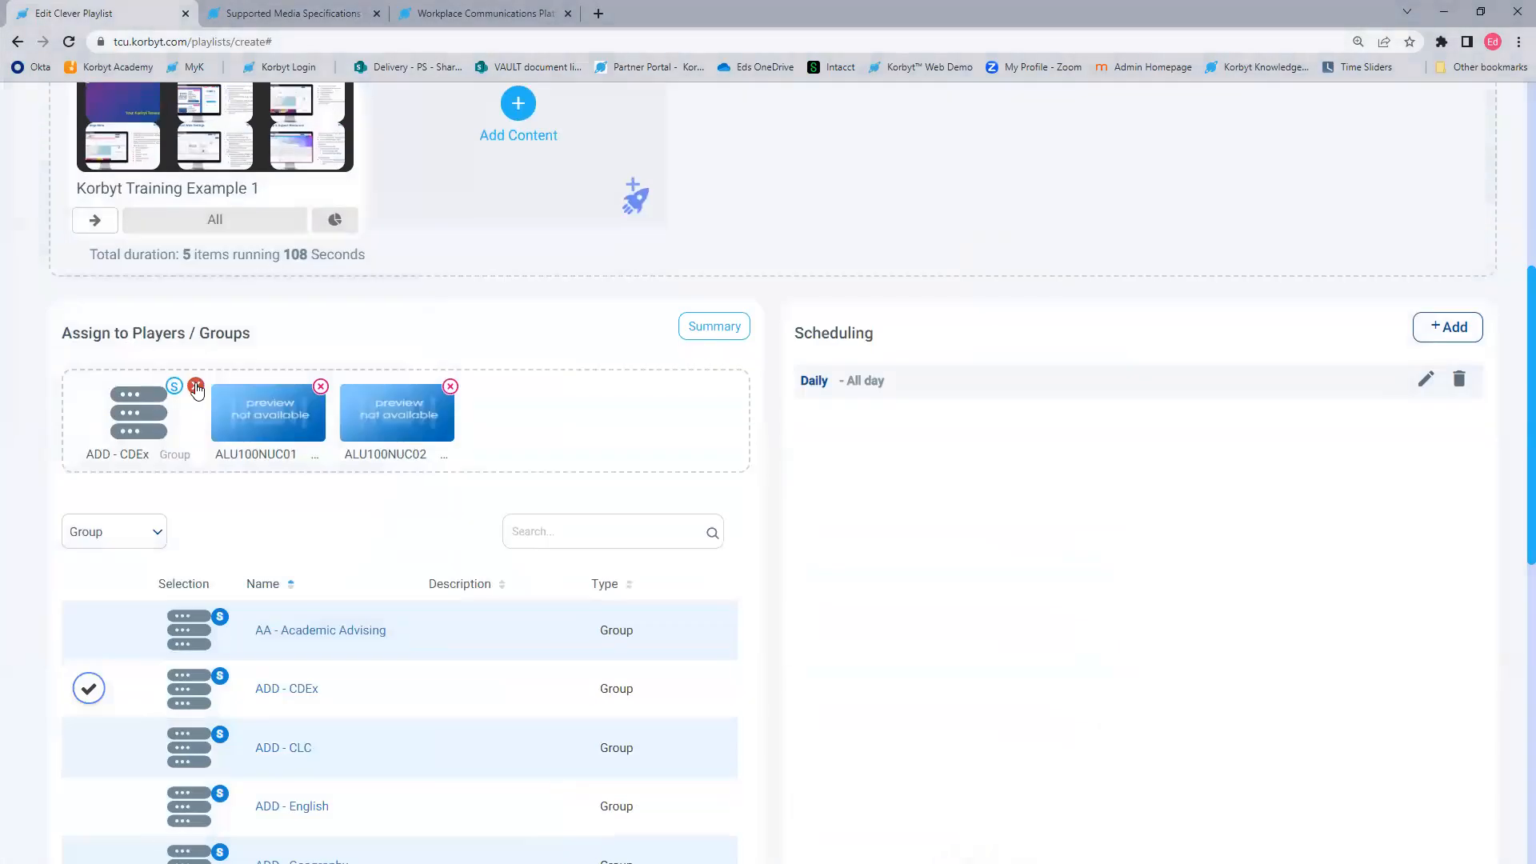
click(196, 387)
click(196, 387)
click(196, 388)
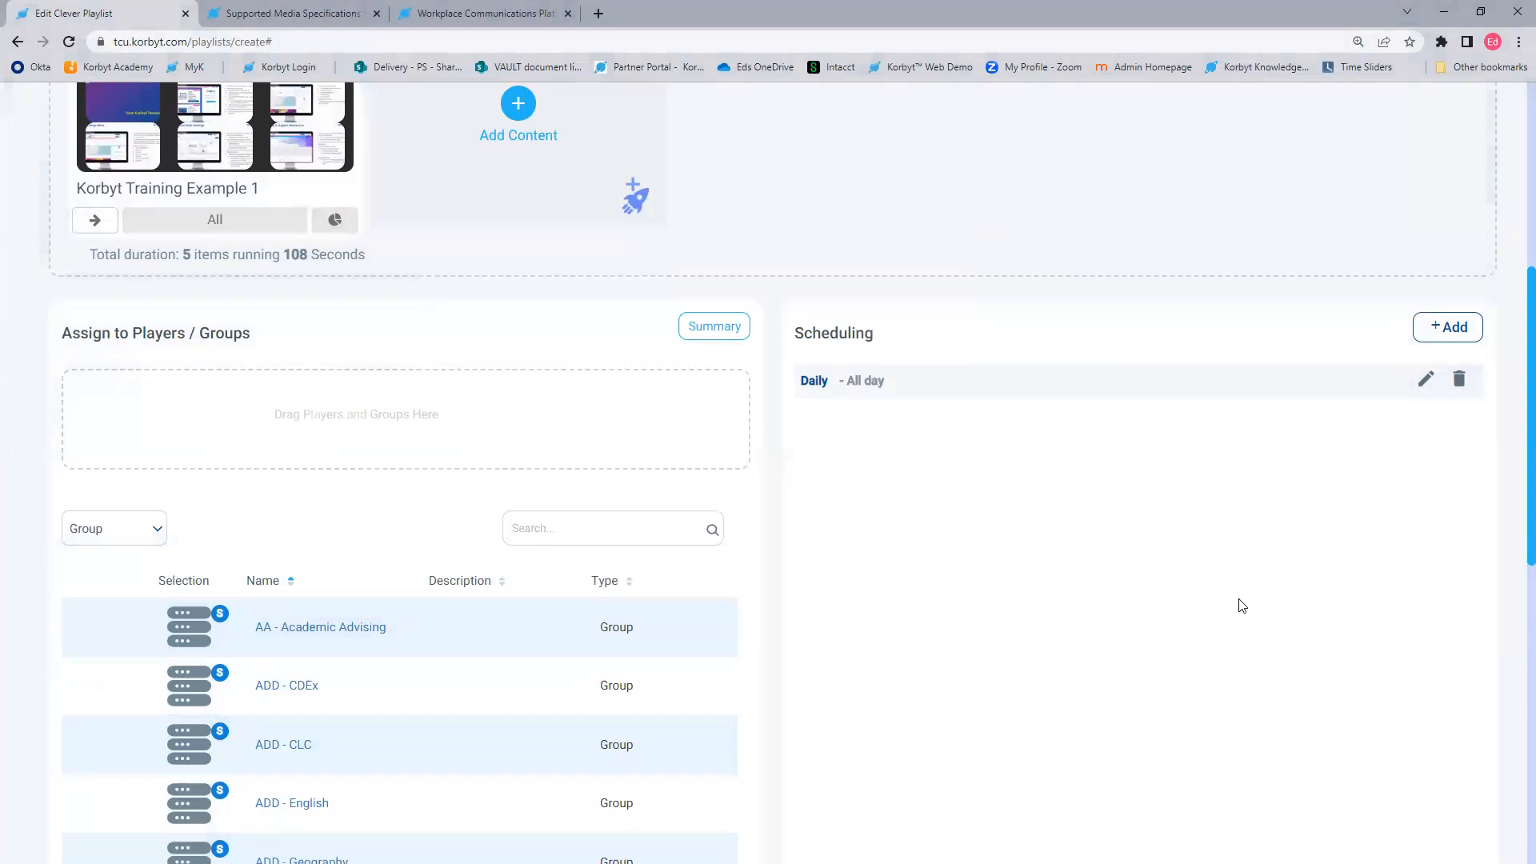
scroll(1306, 586, up, 5)
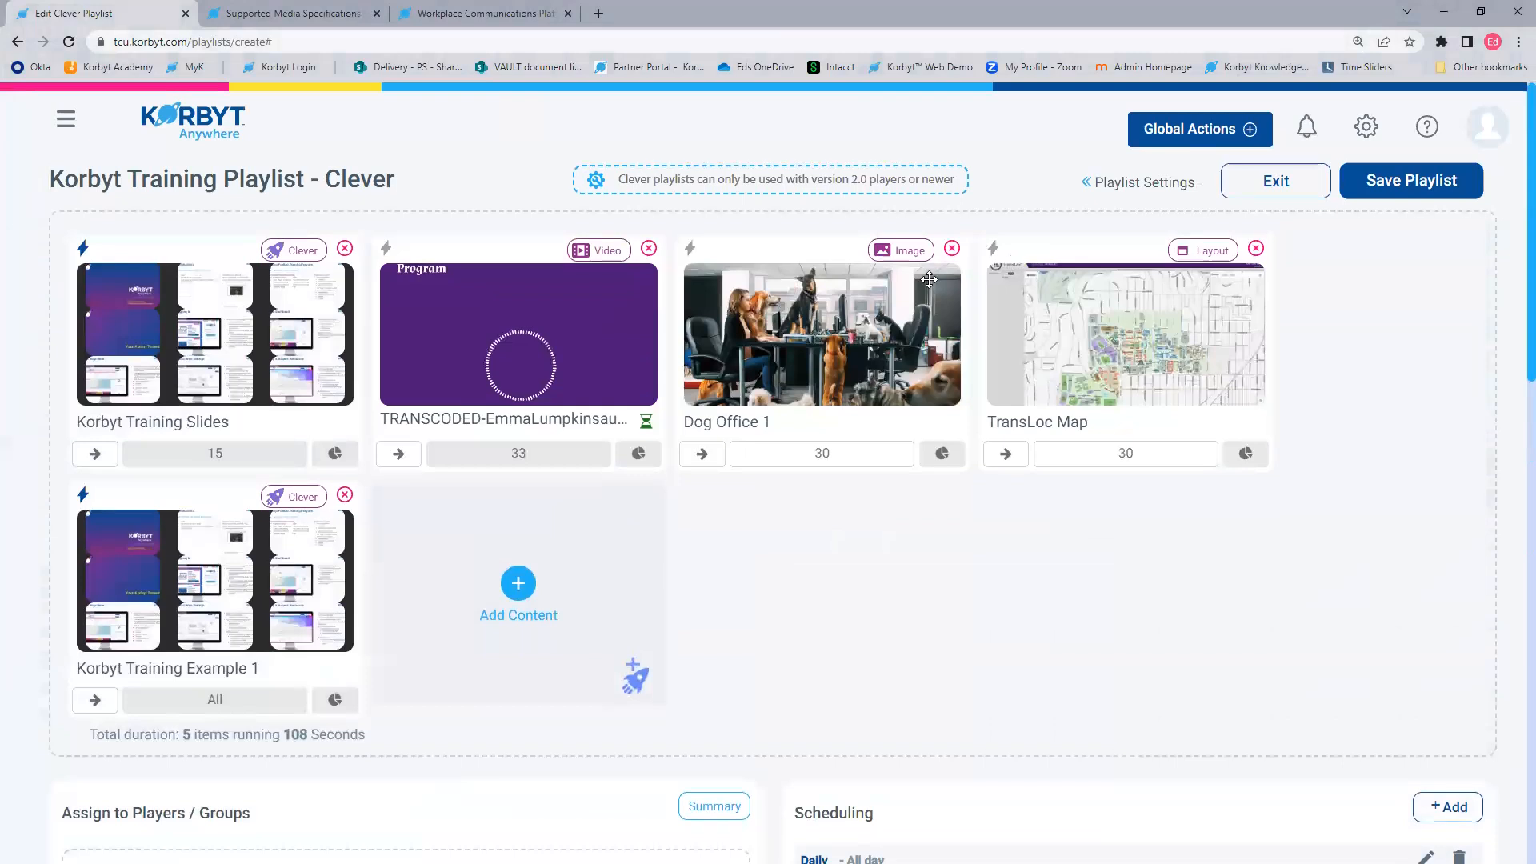
scroll(1133, 625, down, 5)
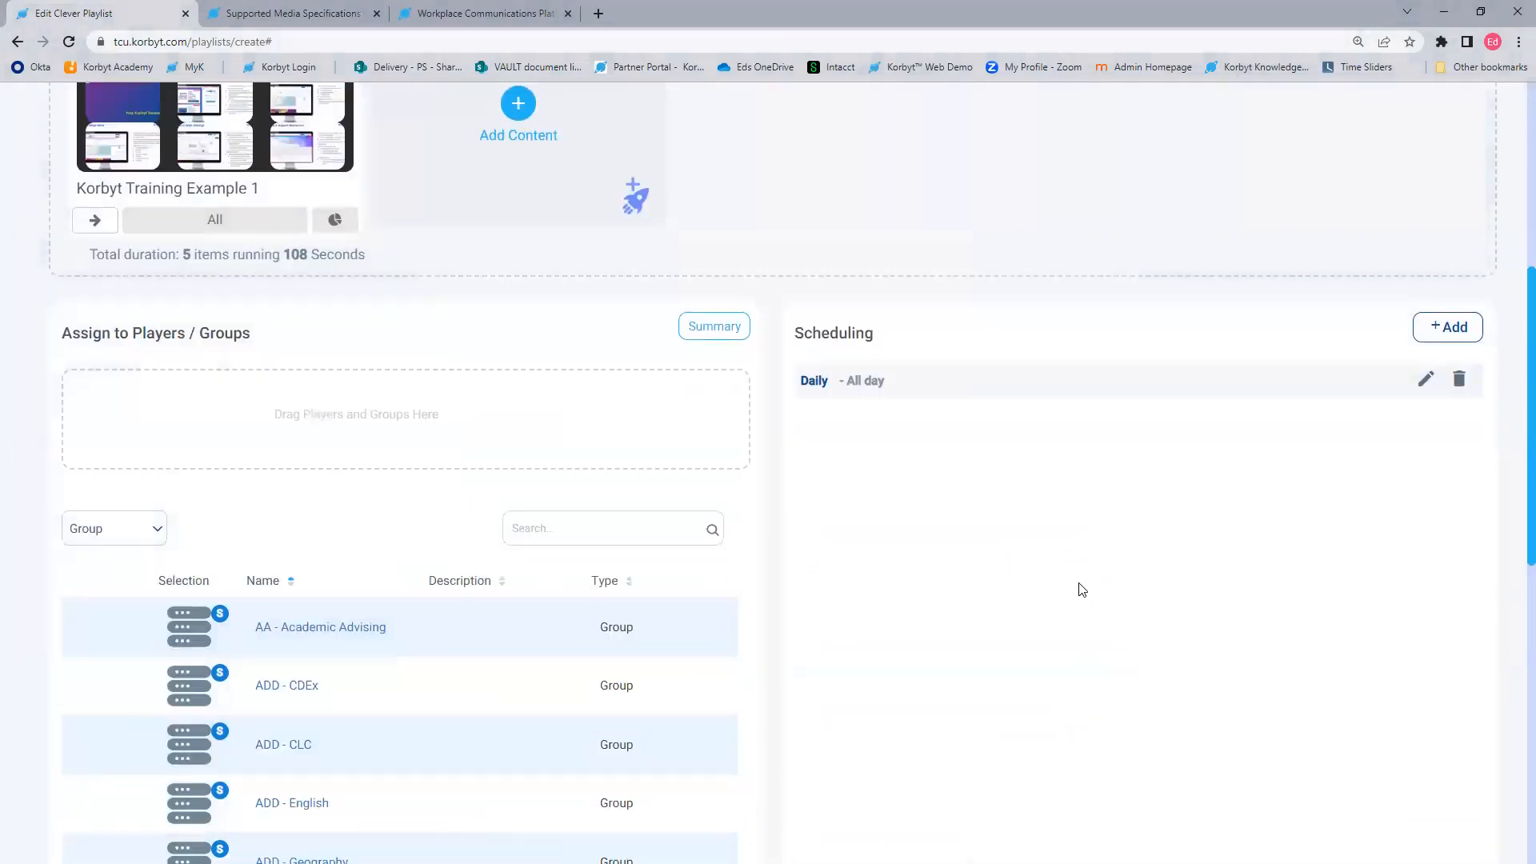
scroll(1103, 569, up, 5)
scroll(1126, 549, down, 5)
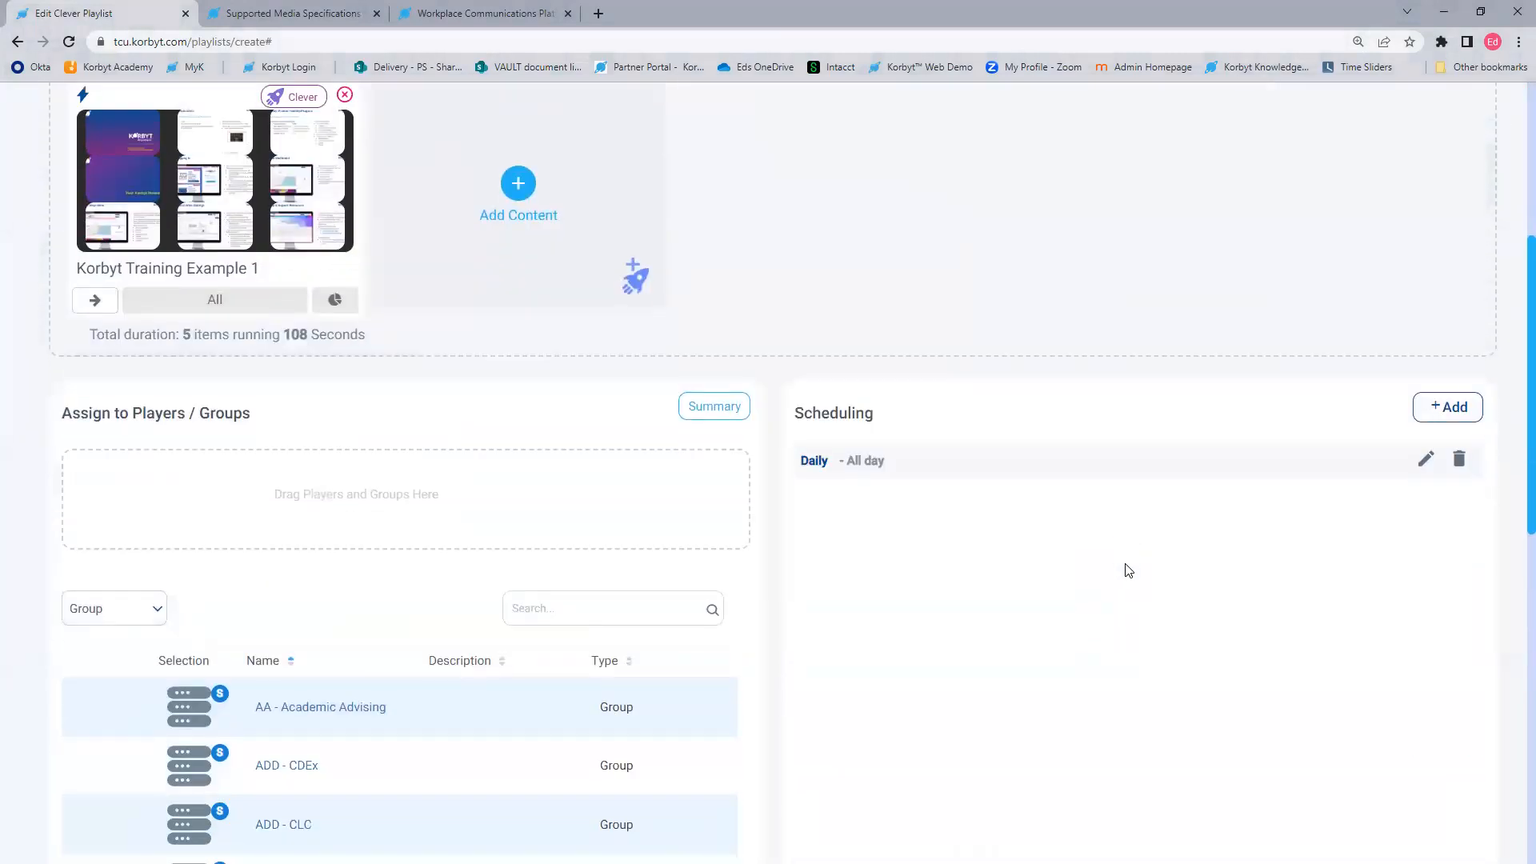
scroll(933, 602, up, 5)
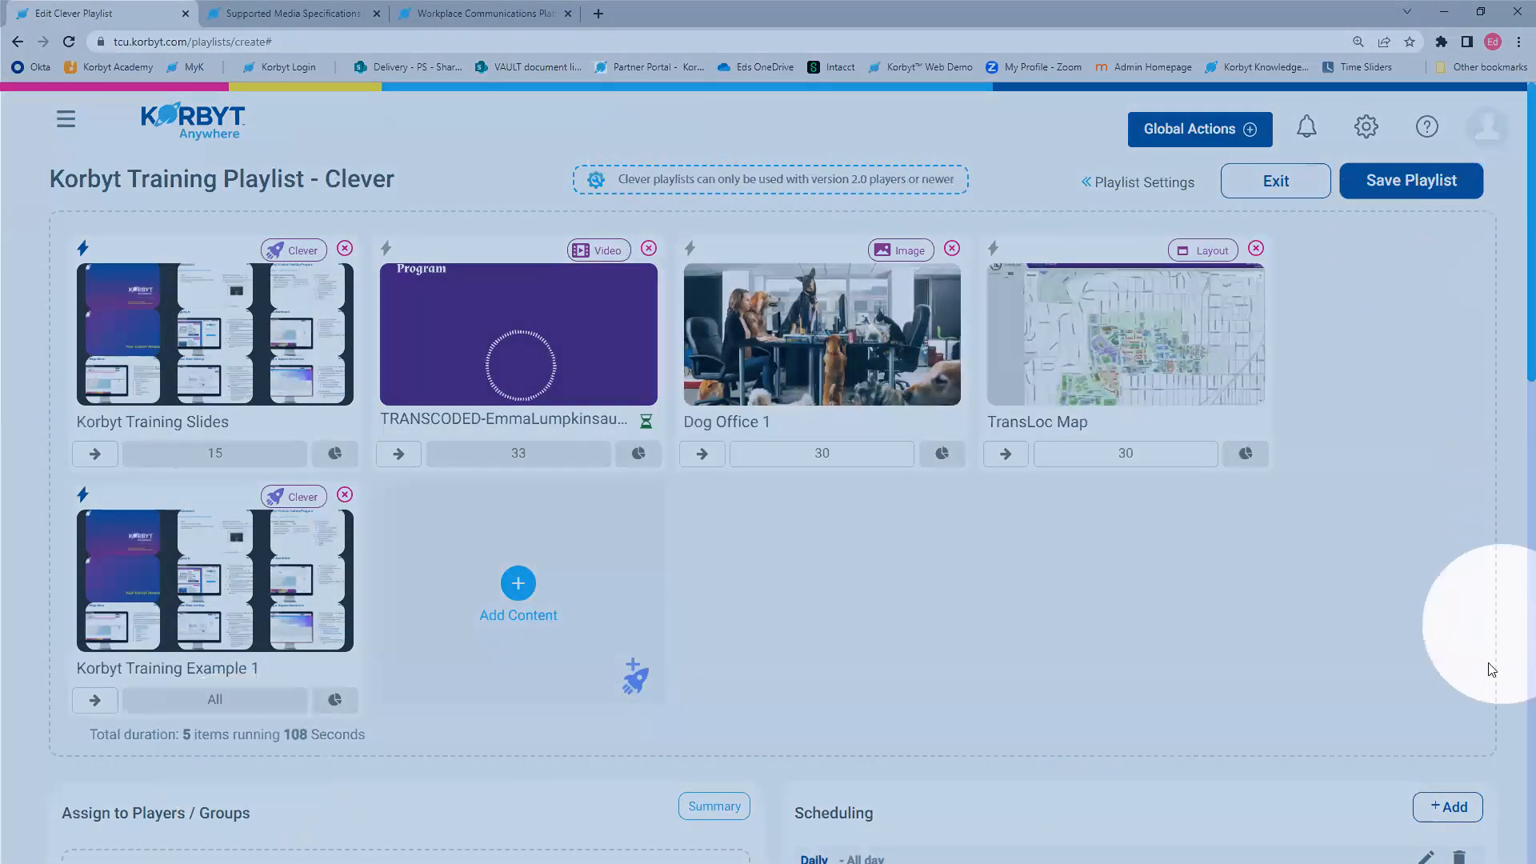
scroll(866, 451, down, 4)
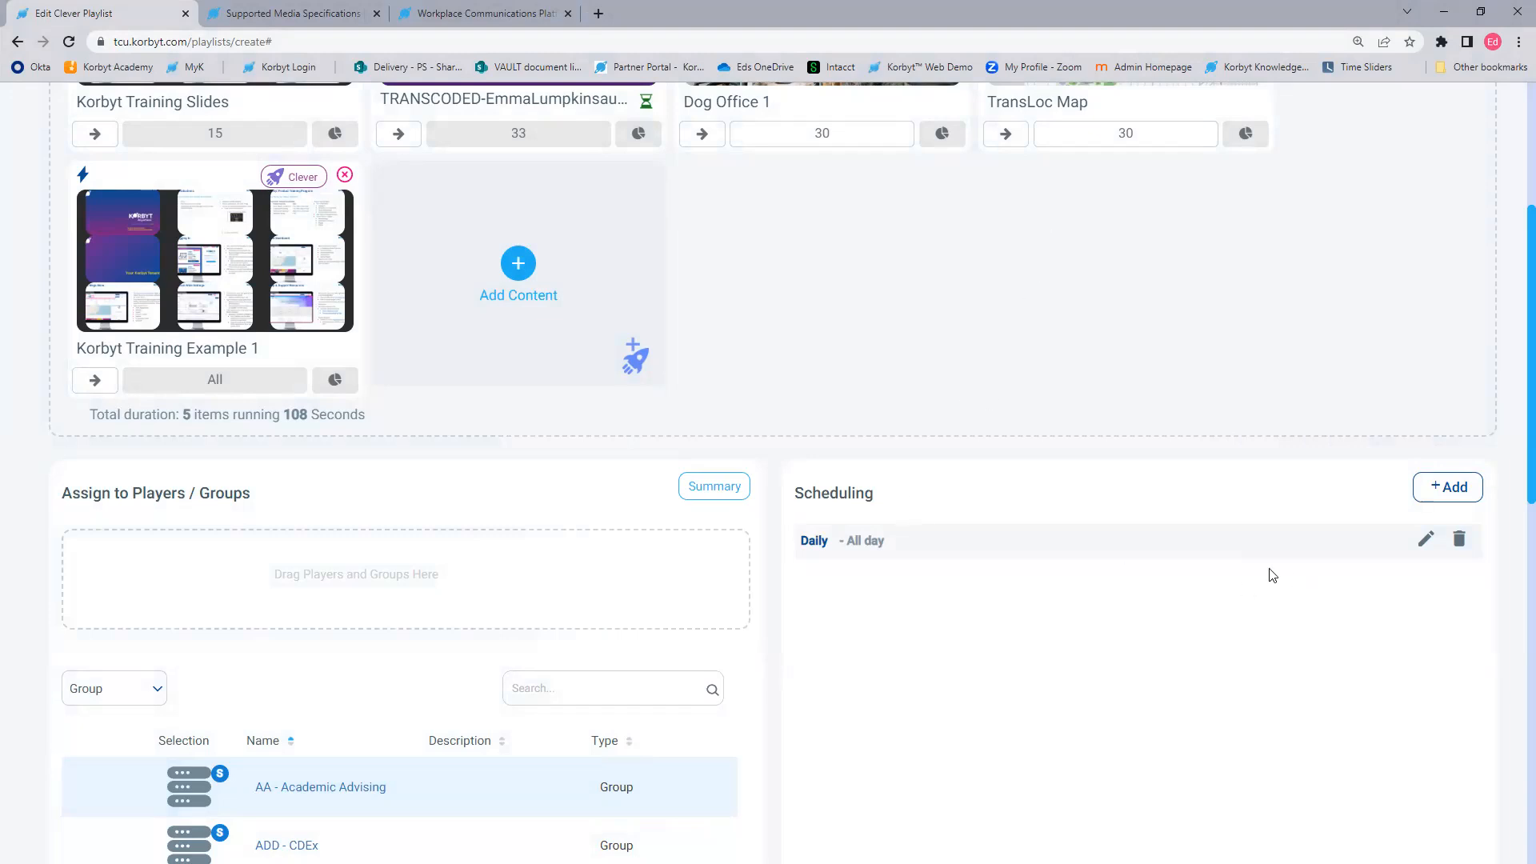
scroll(747, 446, up, 4)
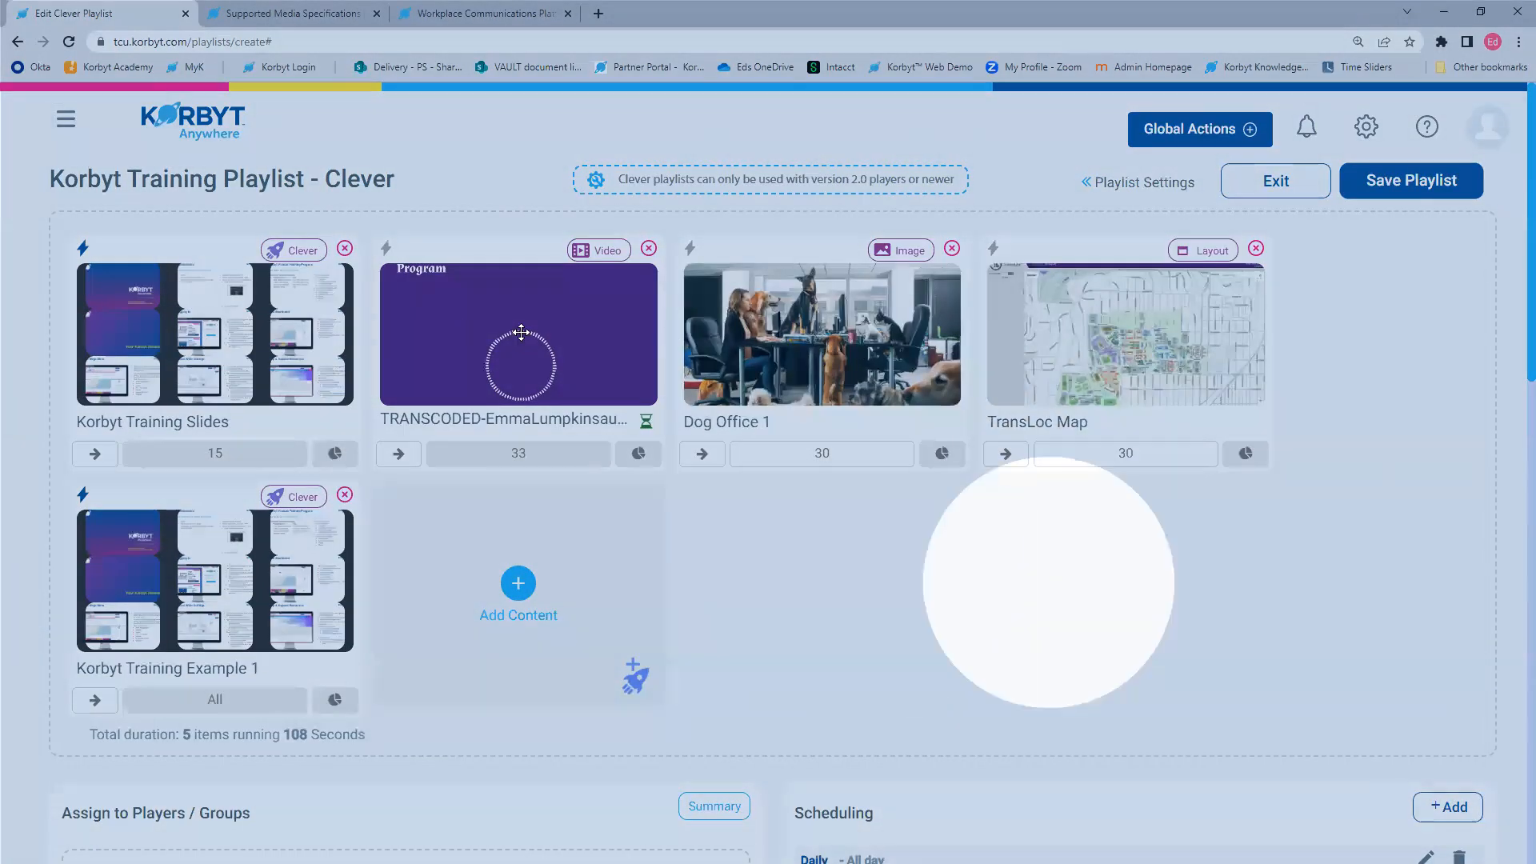
Step: Switch the playlist's Daily - All day schedule to Advanced and set its daily start time to 07:00 pm
scroll(1428, 406, down, 5)
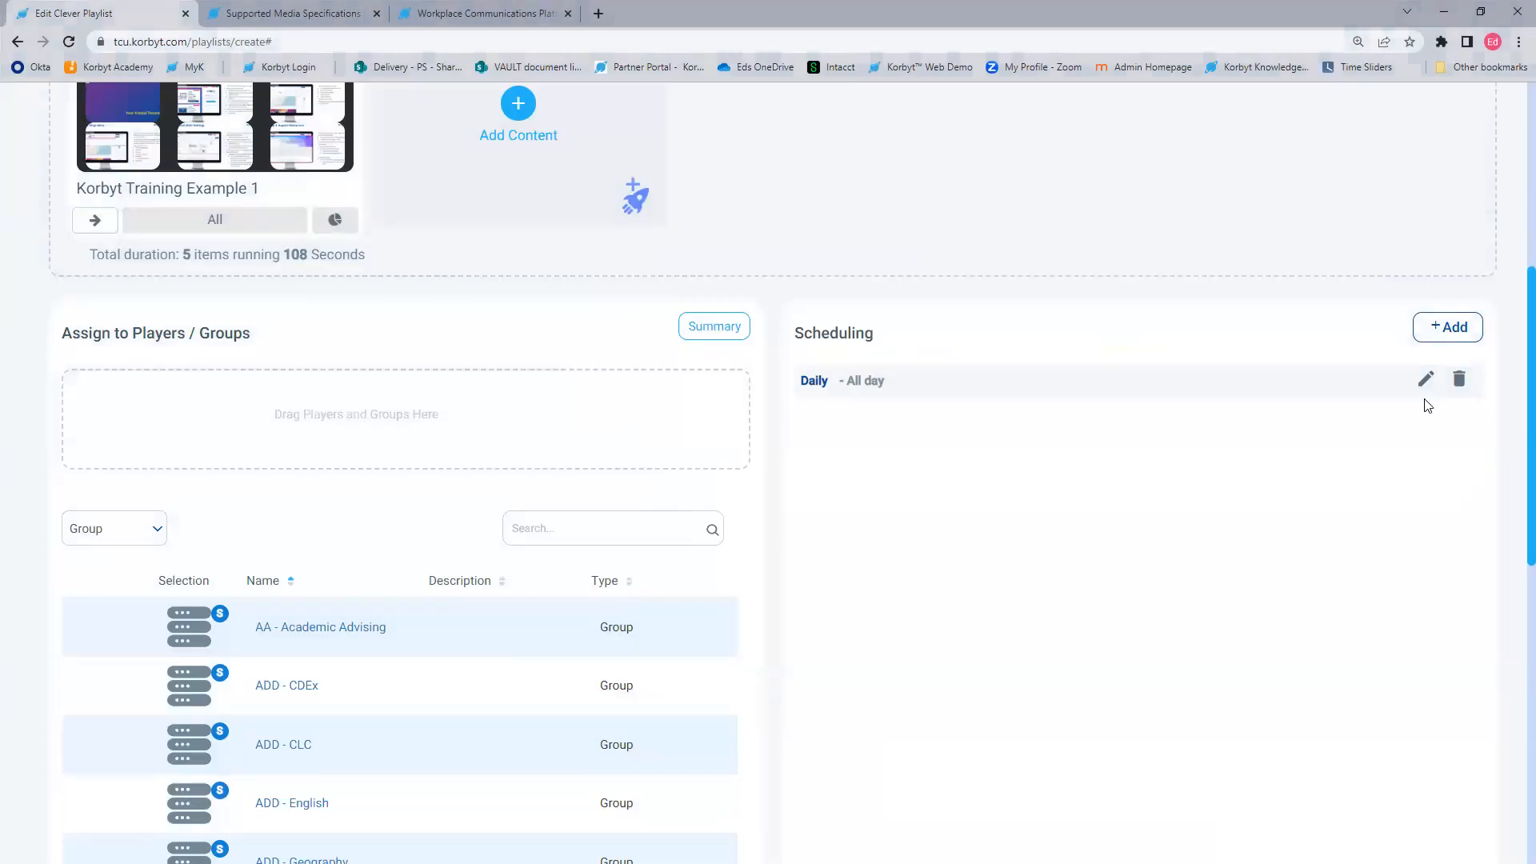
click(1425, 379)
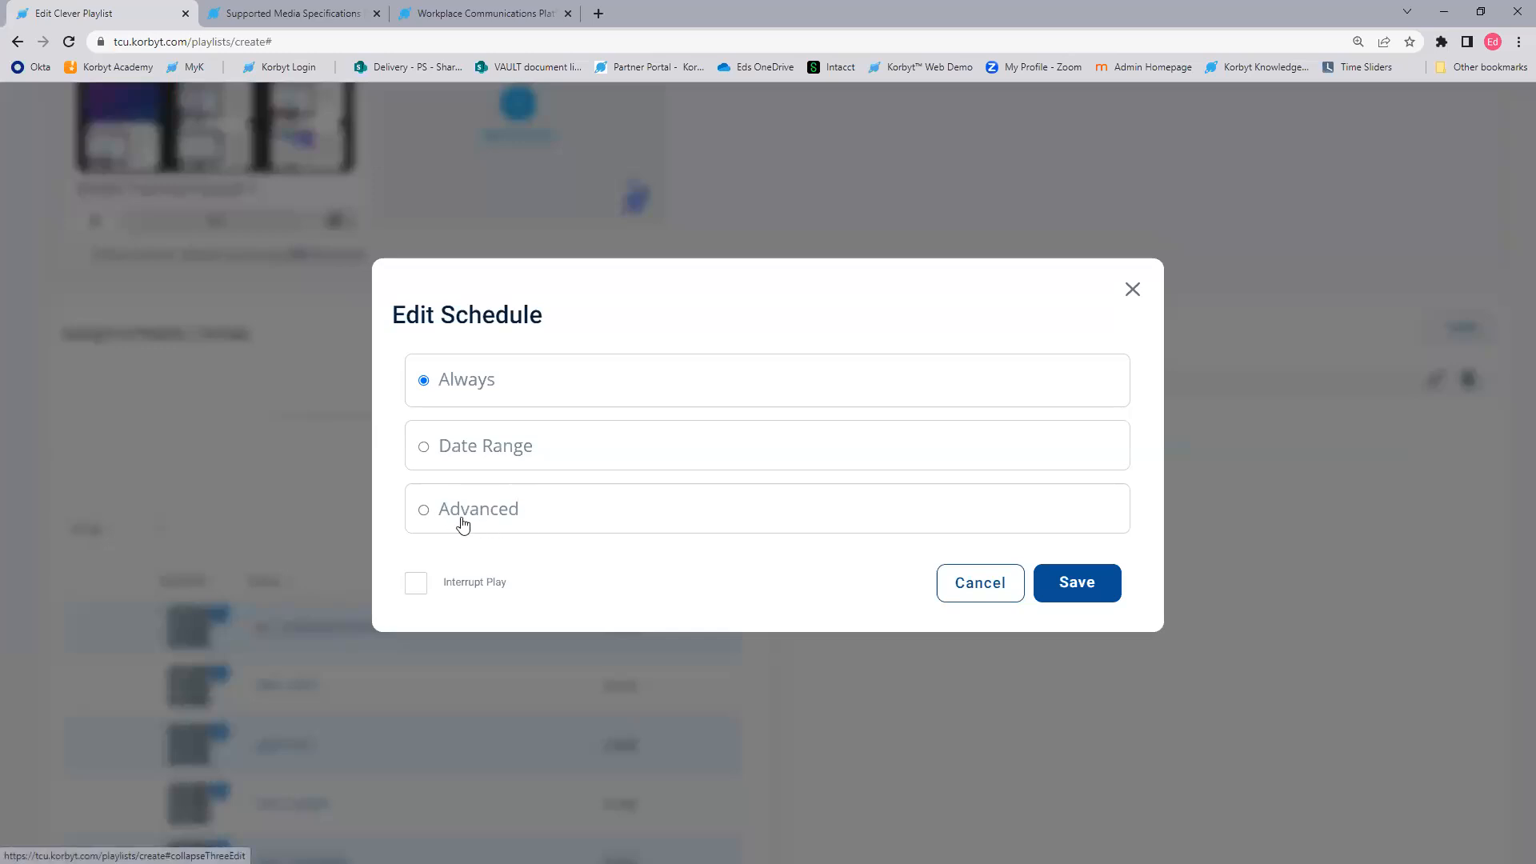
click(496, 520)
click(623, 601)
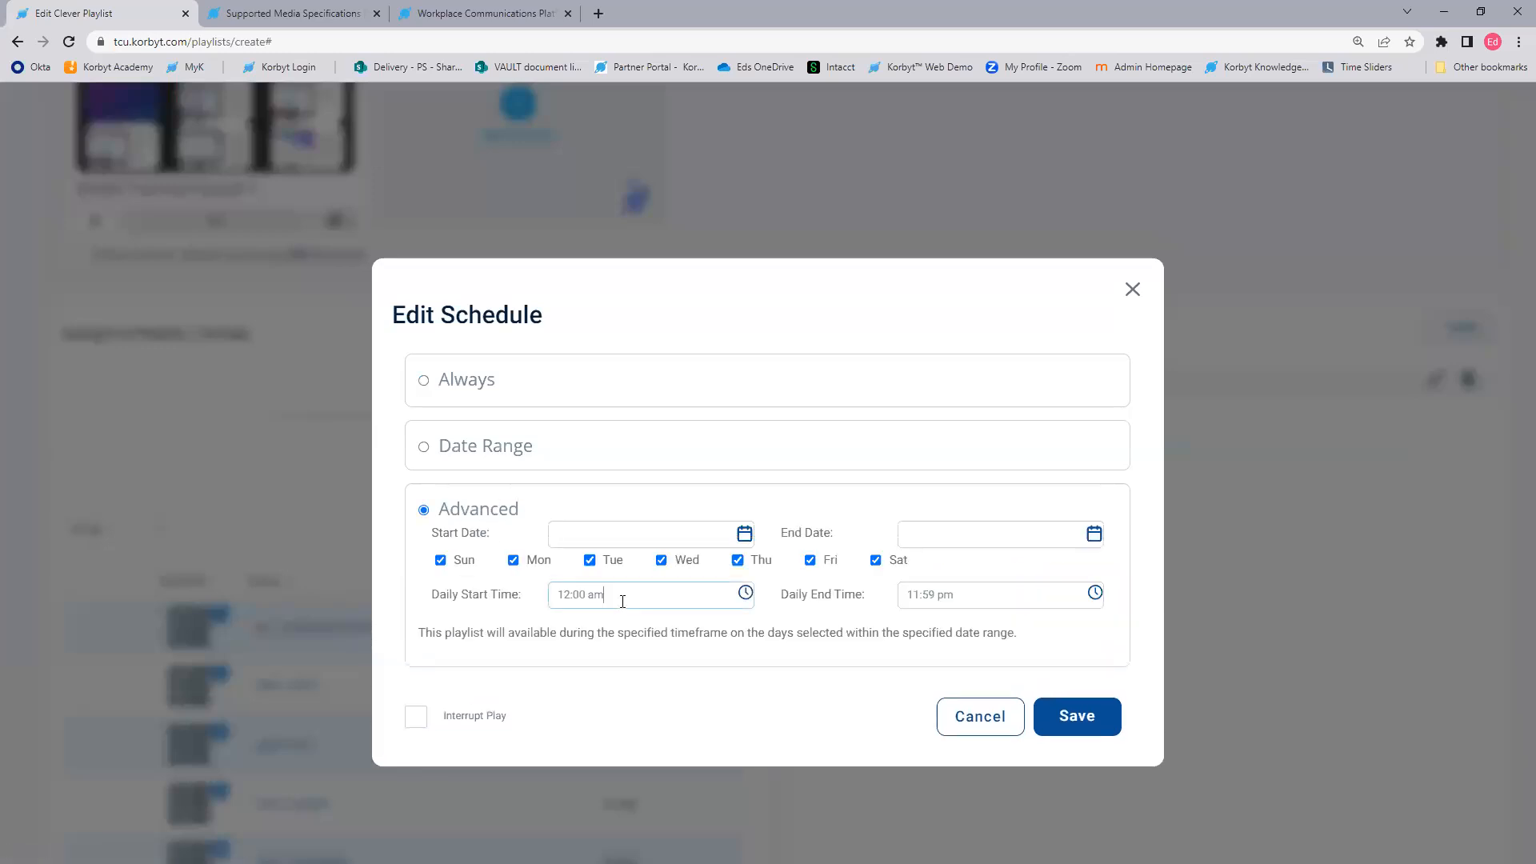
scroll(596, 688, down, 5)
scroll(603, 704, down, 10)
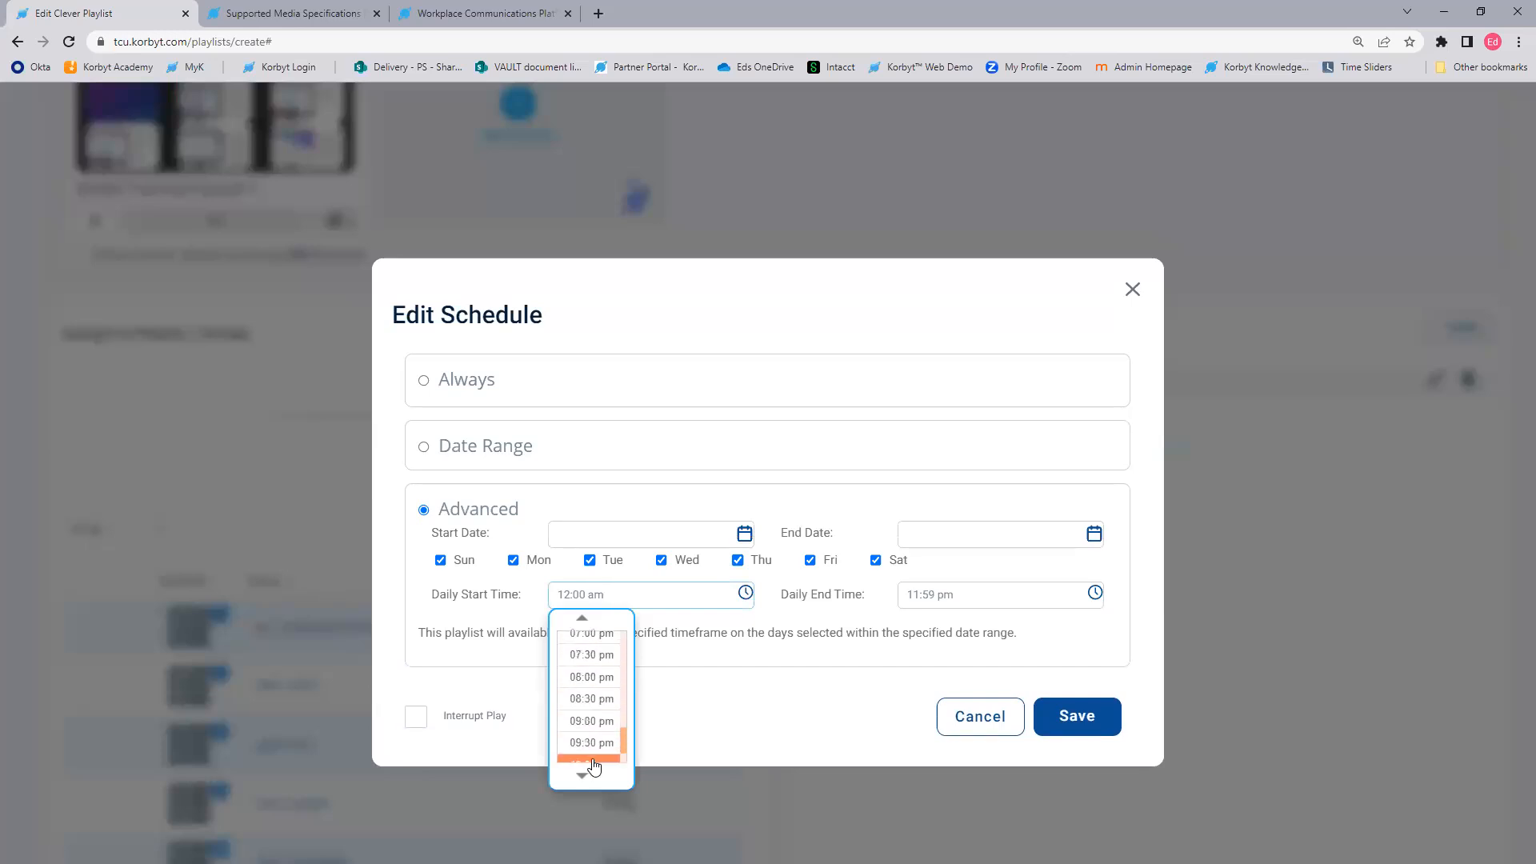
click(588, 641)
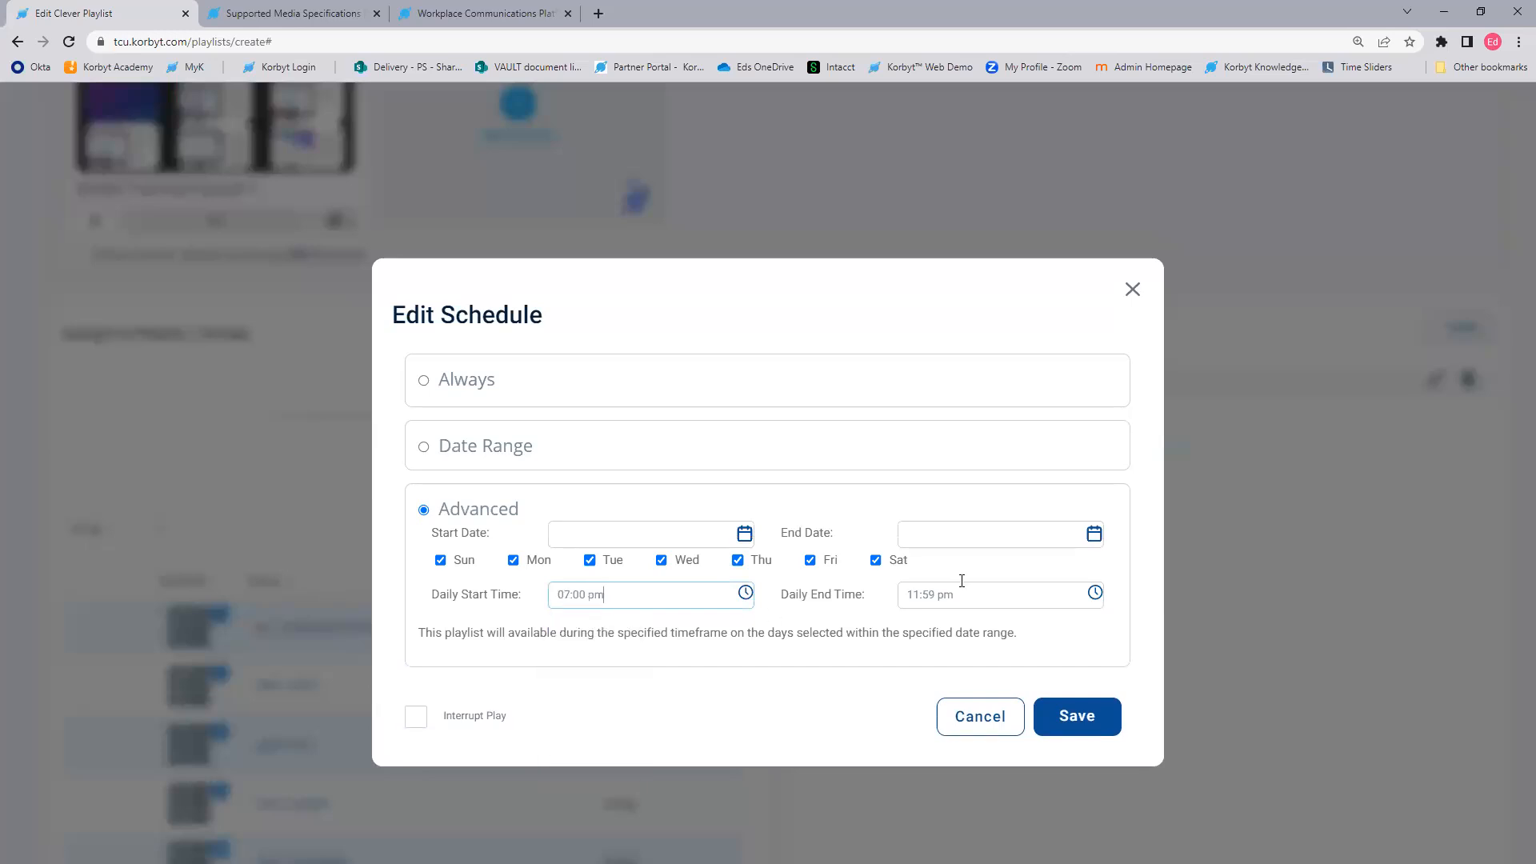
Step: Set the schedule's daily end time to 11:00 pm
click(963, 593)
scroll(943, 687, down, 8)
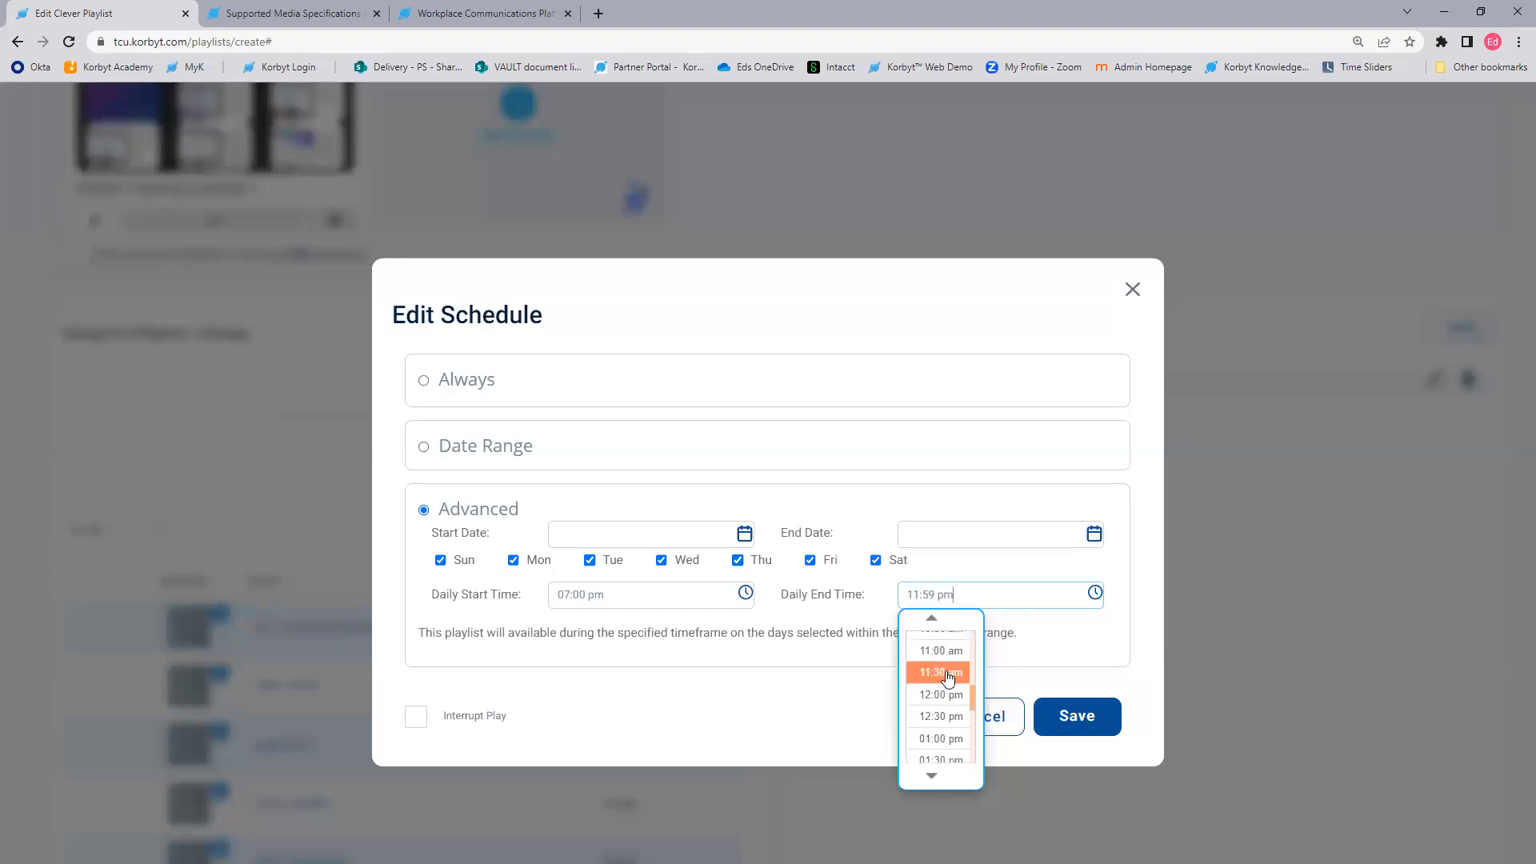
scroll(947, 676, down, 7)
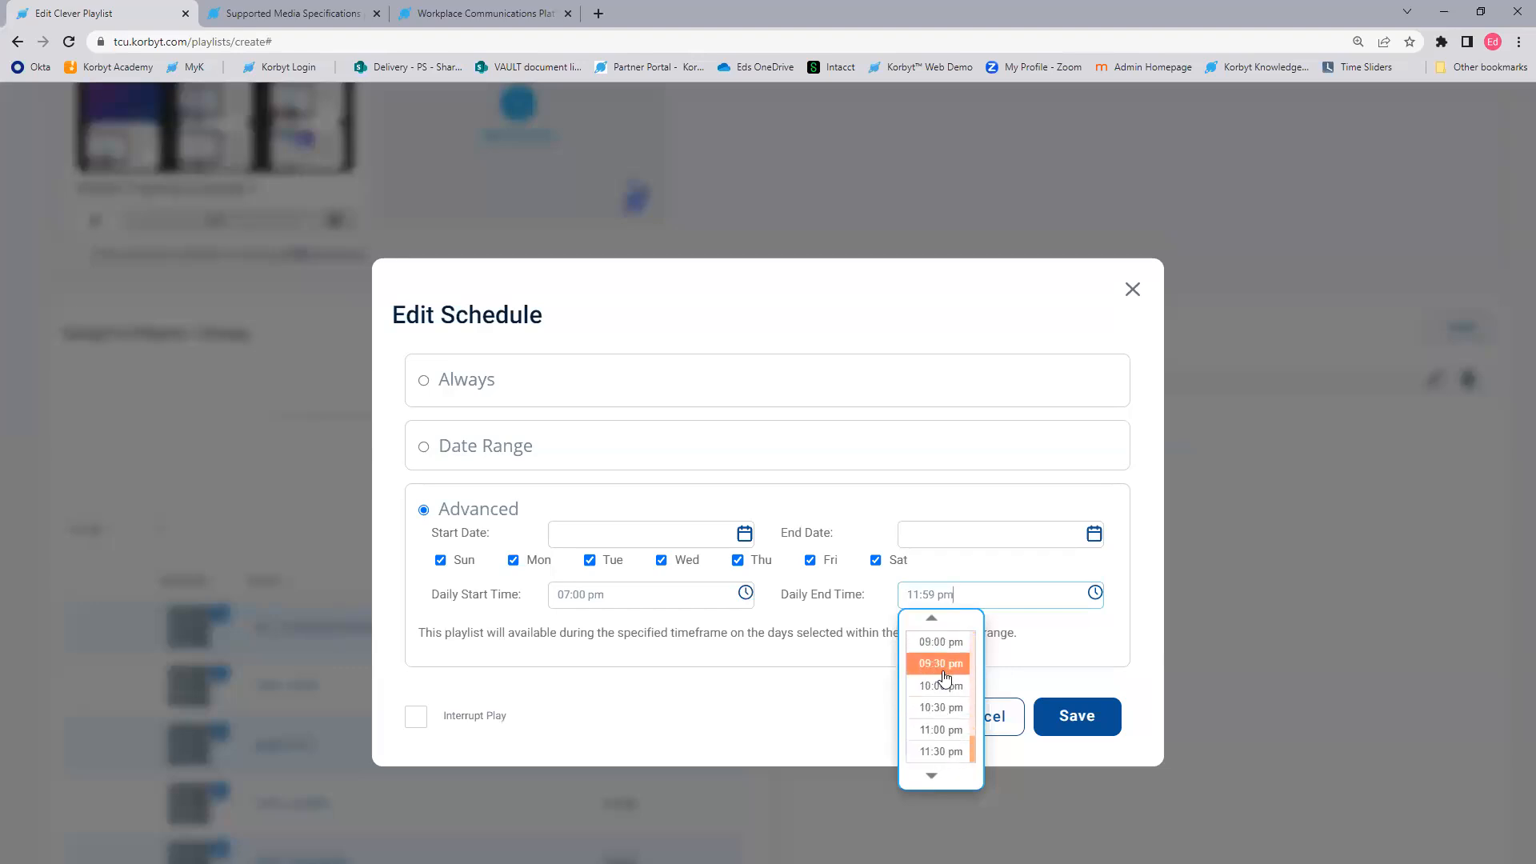
click(936, 732)
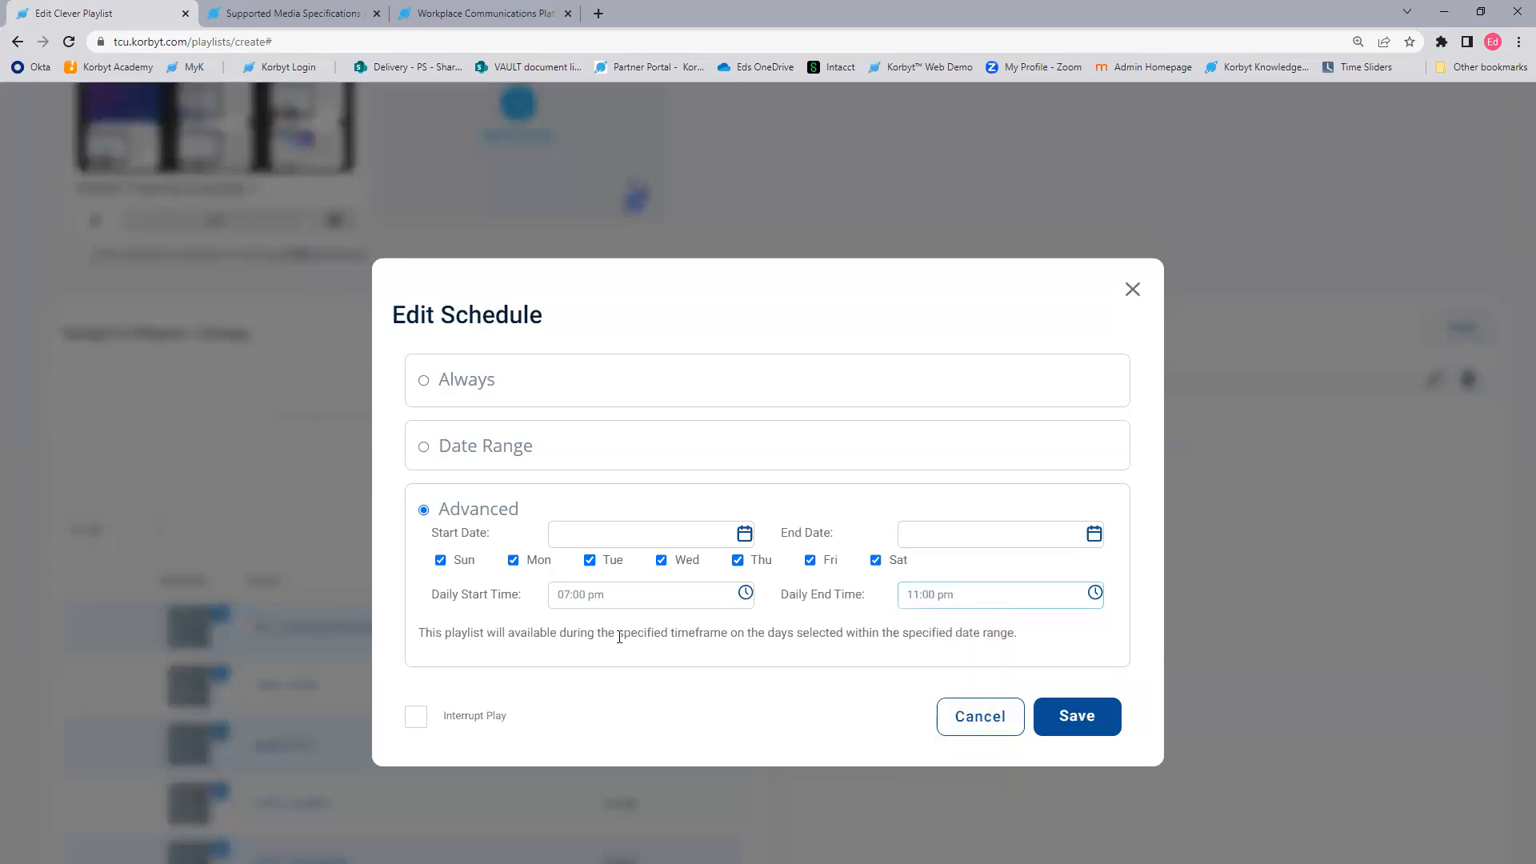
Step: Limit the schedule to Sunday and Saturday by excluding Monday through Friday, then save it in place of the Daily - All day schedule
click(528, 565)
click(590, 563)
click(660, 560)
click(737, 560)
click(810, 561)
click(1076, 717)
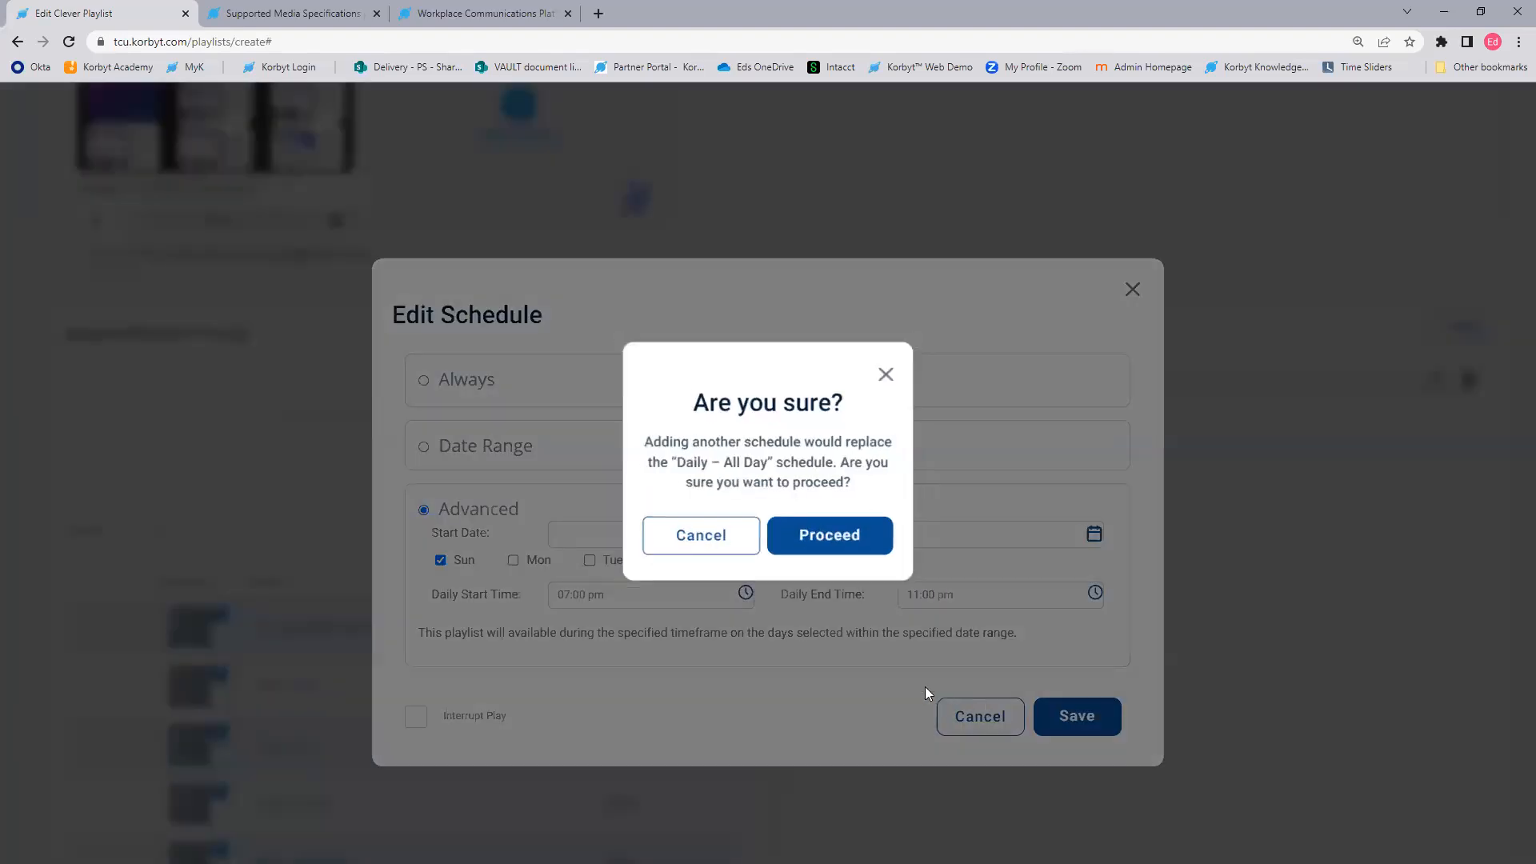
click(828, 539)
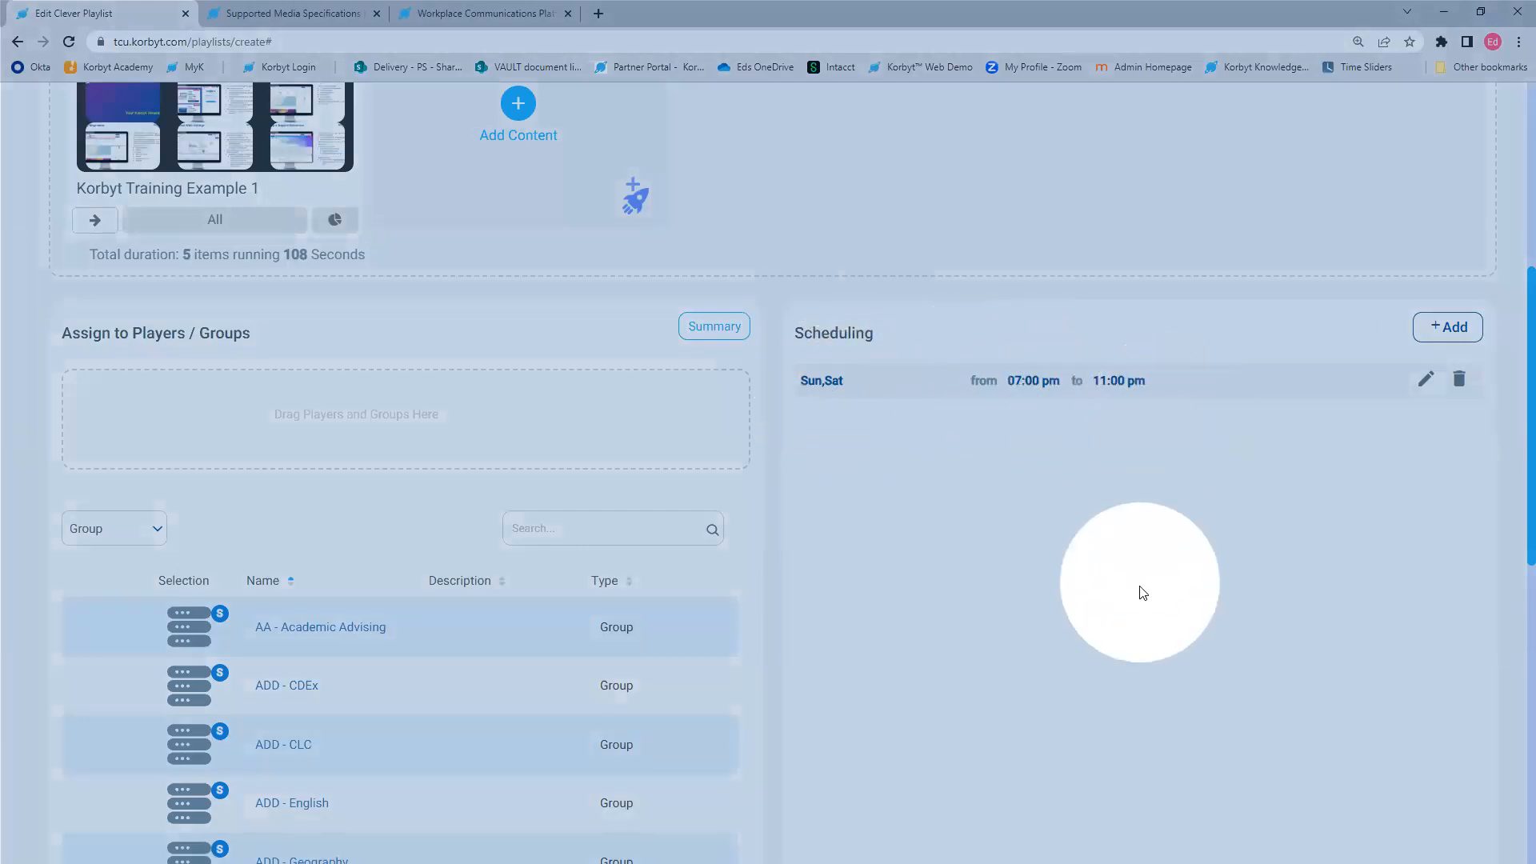
Step: Save the Korbyt Training Playlist - Clever with its Sunday and Saturday schedule
scroll(1119, 600, up, 6)
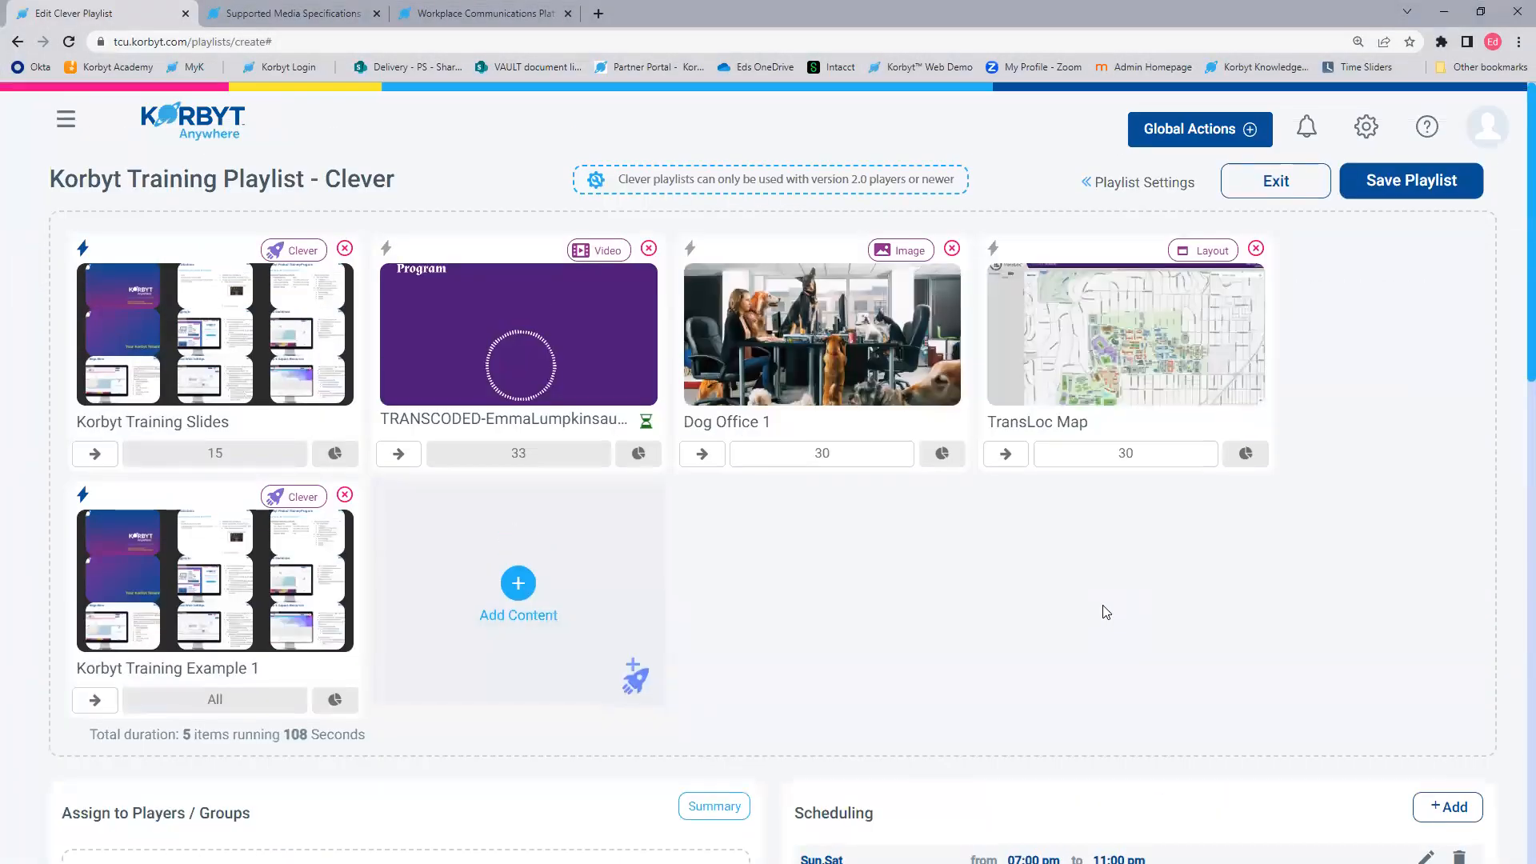
click(1431, 183)
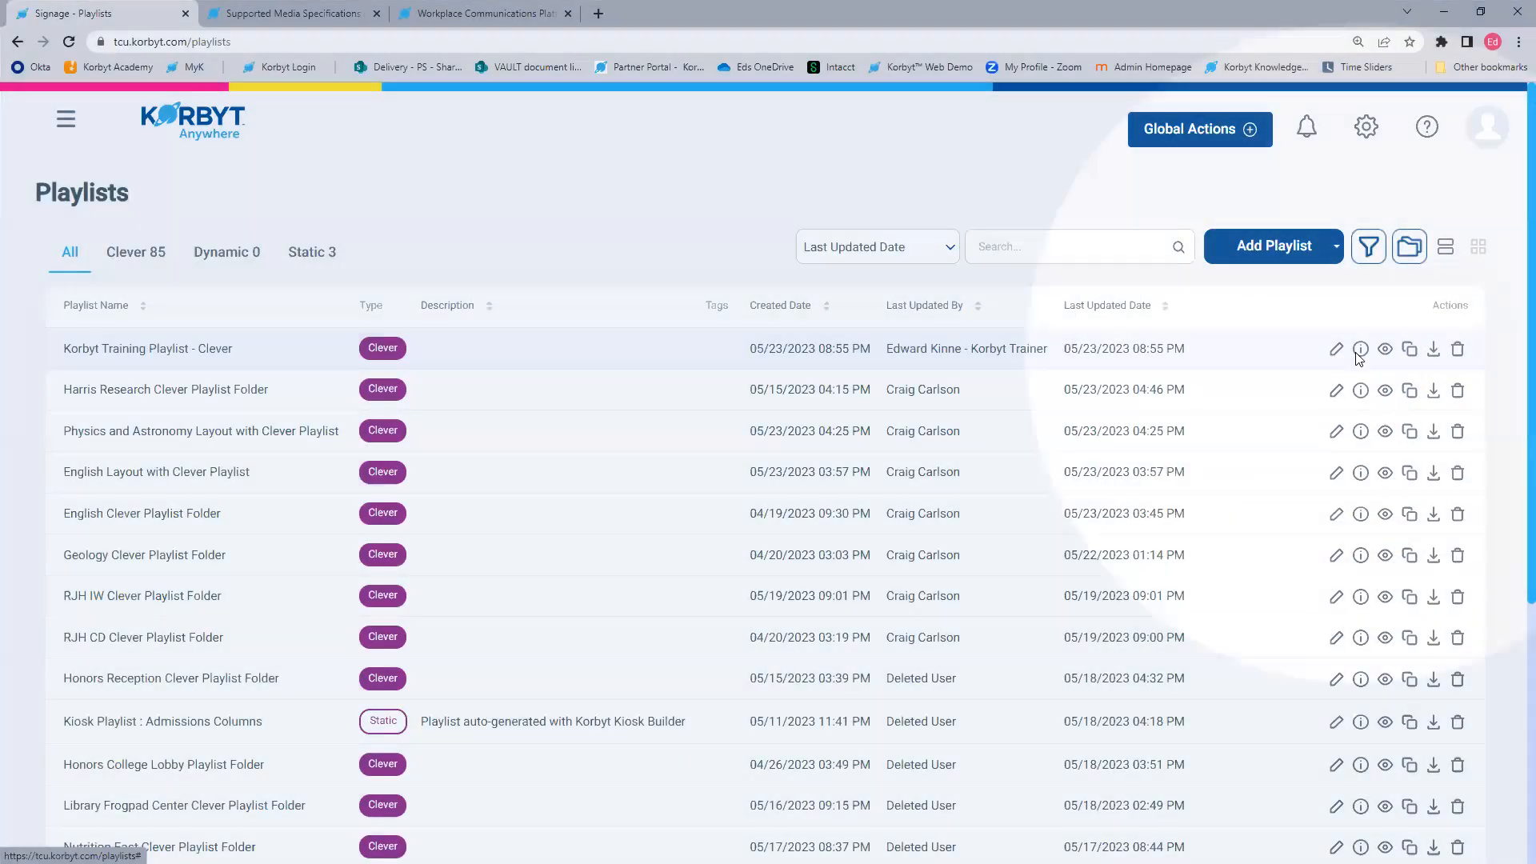
Step: Review the options of Korbyt Training Playlist - Clever without changing them, and preview the playlist's playback
click(1359, 352)
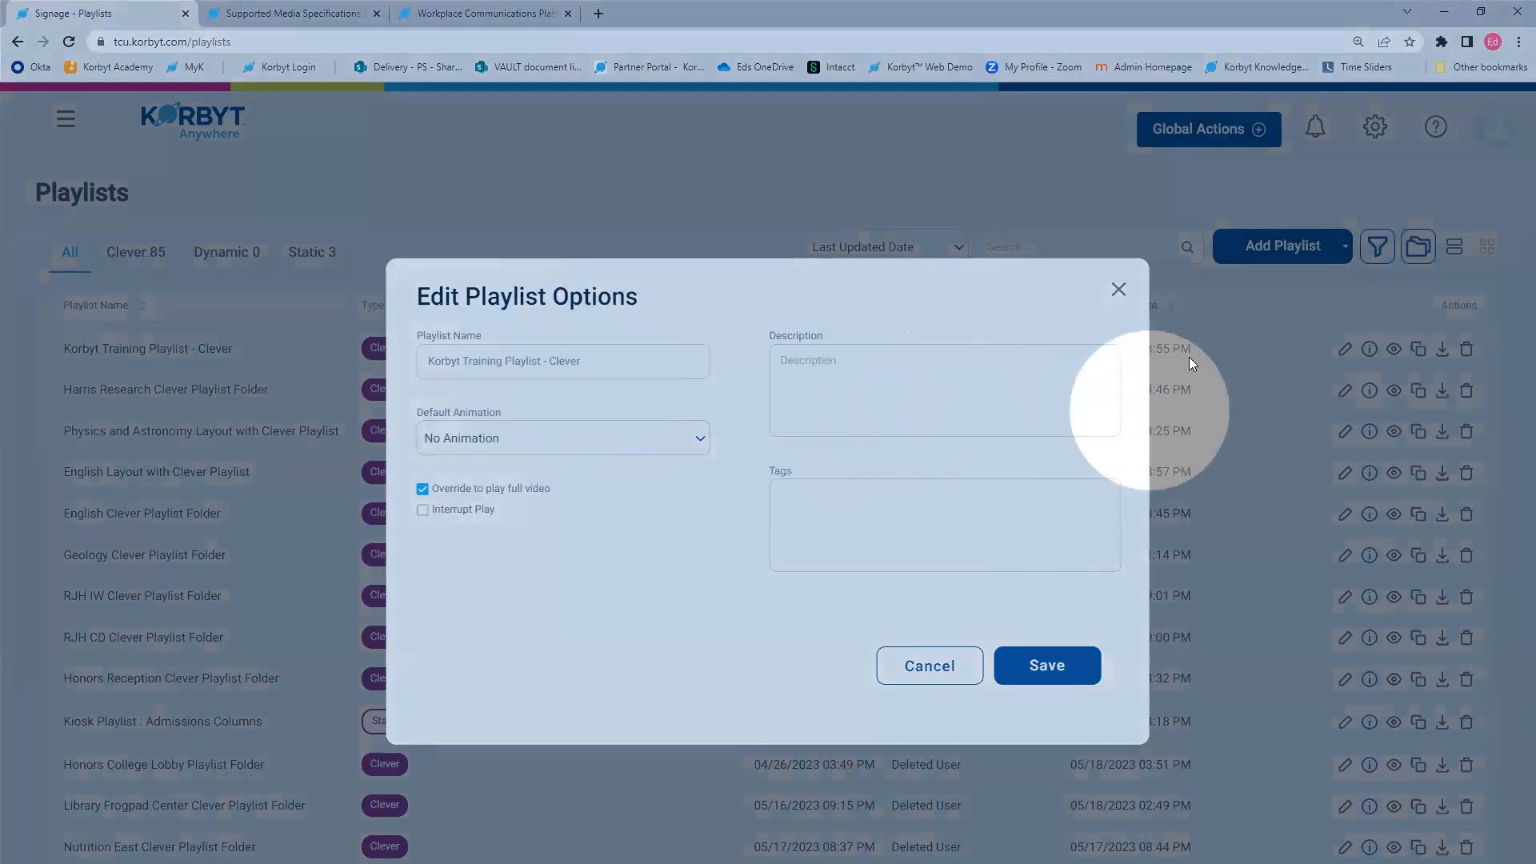
click(1118, 290)
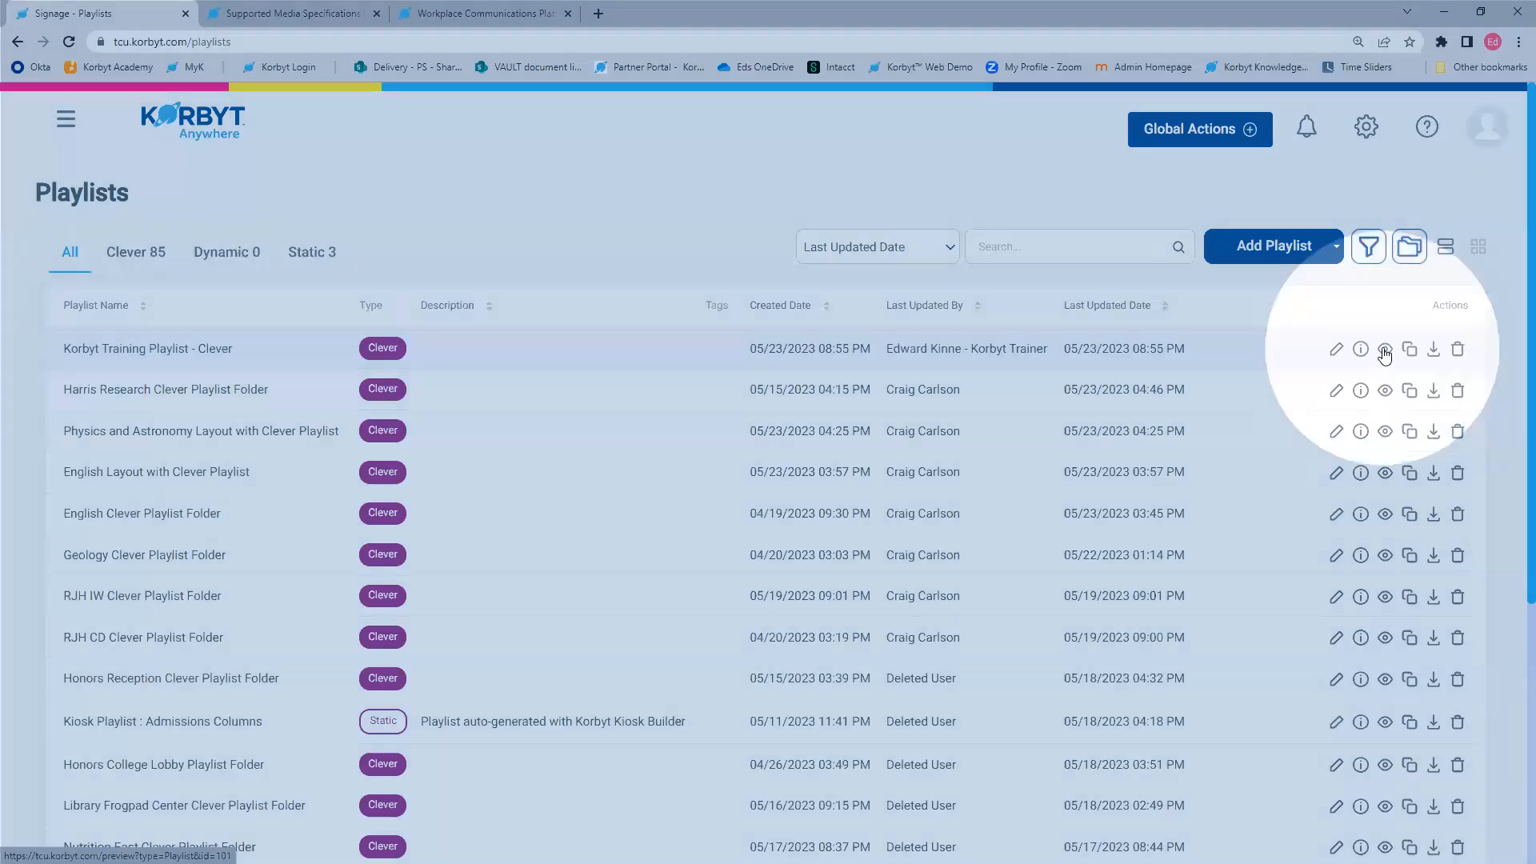
click(1385, 349)
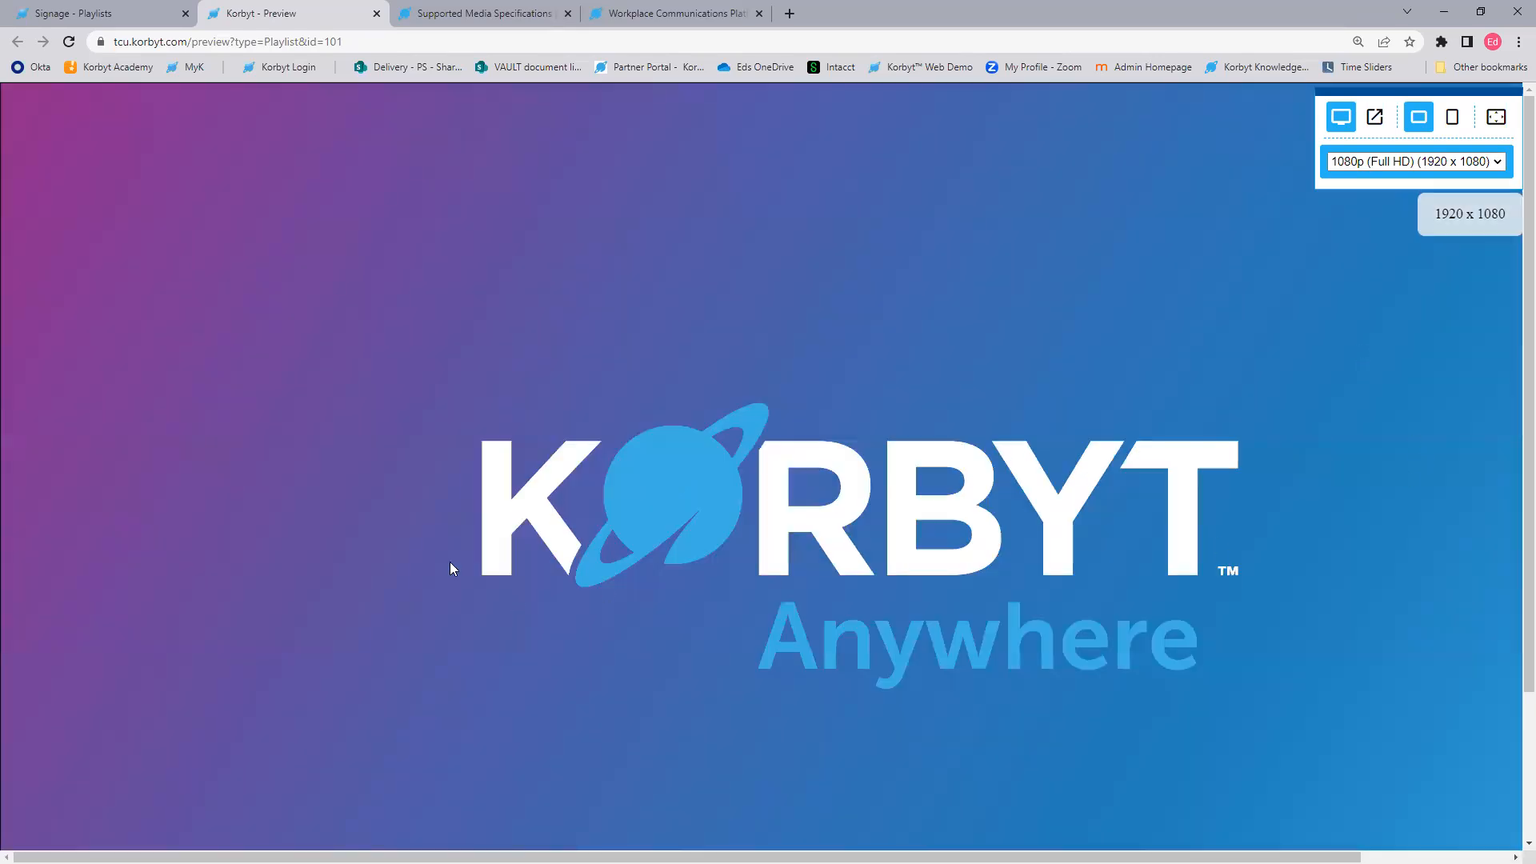
click(377, 14)
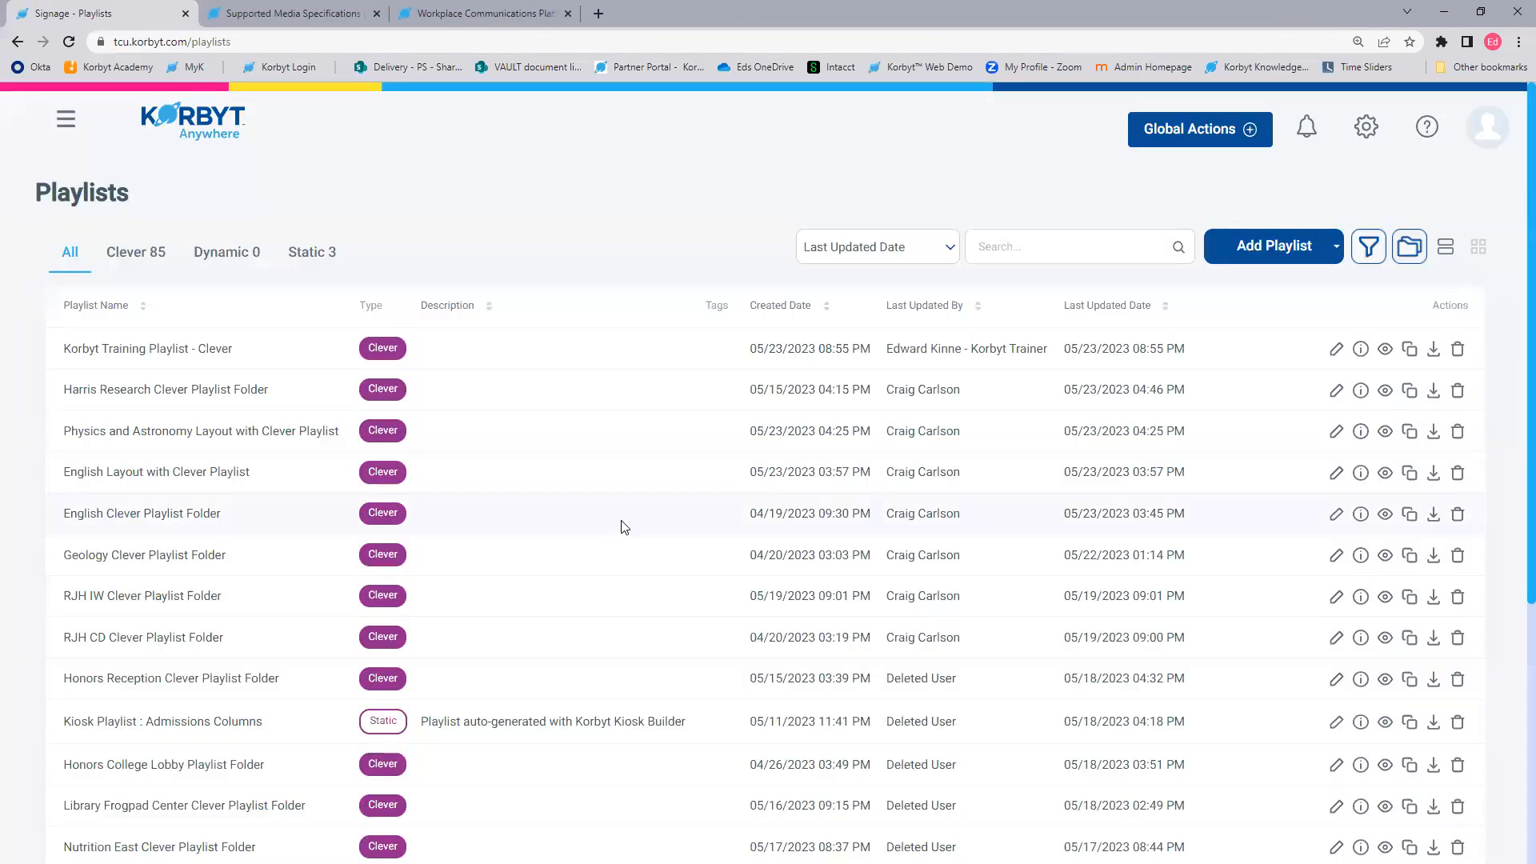
Step: Edit Korbyt Training Playlist - Clever and change its schedule to Always, replacing the current schedule with Daily - All Day
click(1336, 352)
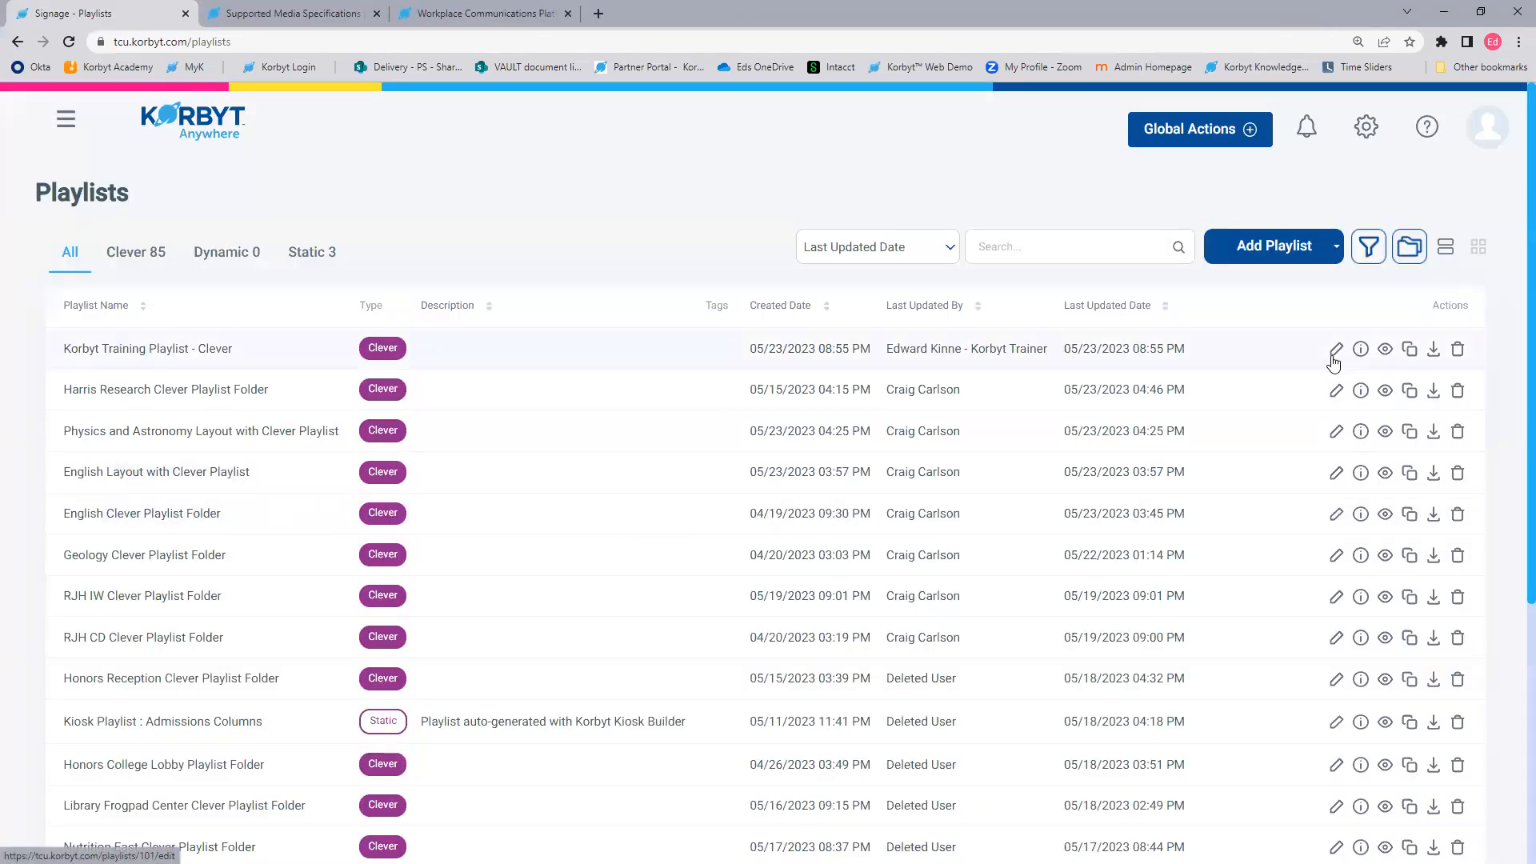
scroll(915, 405, down, 3)
click(918, 406)
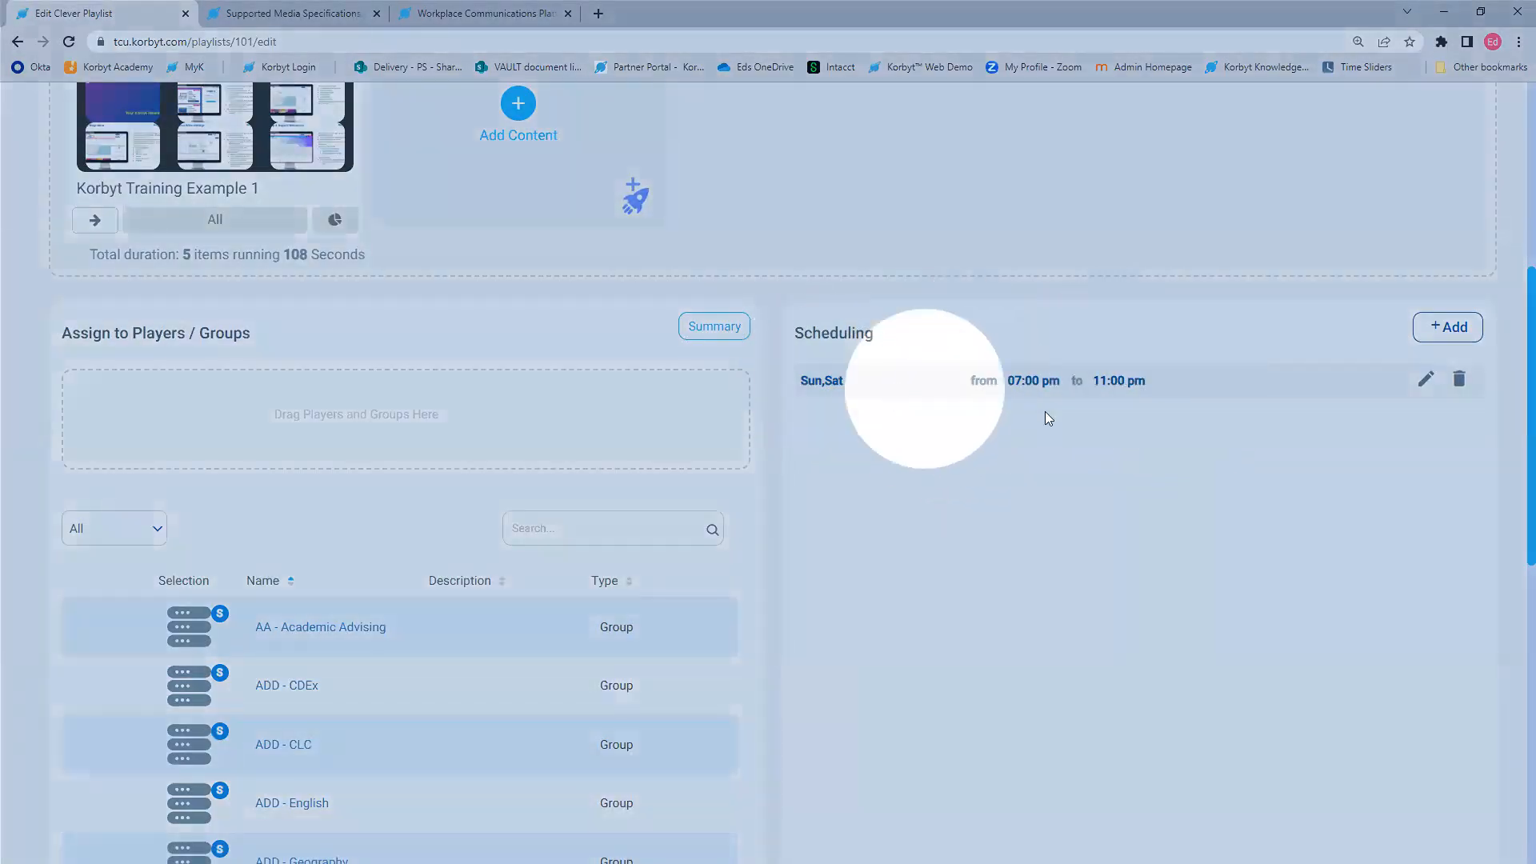
click(1425, 378)
click(423, 381)
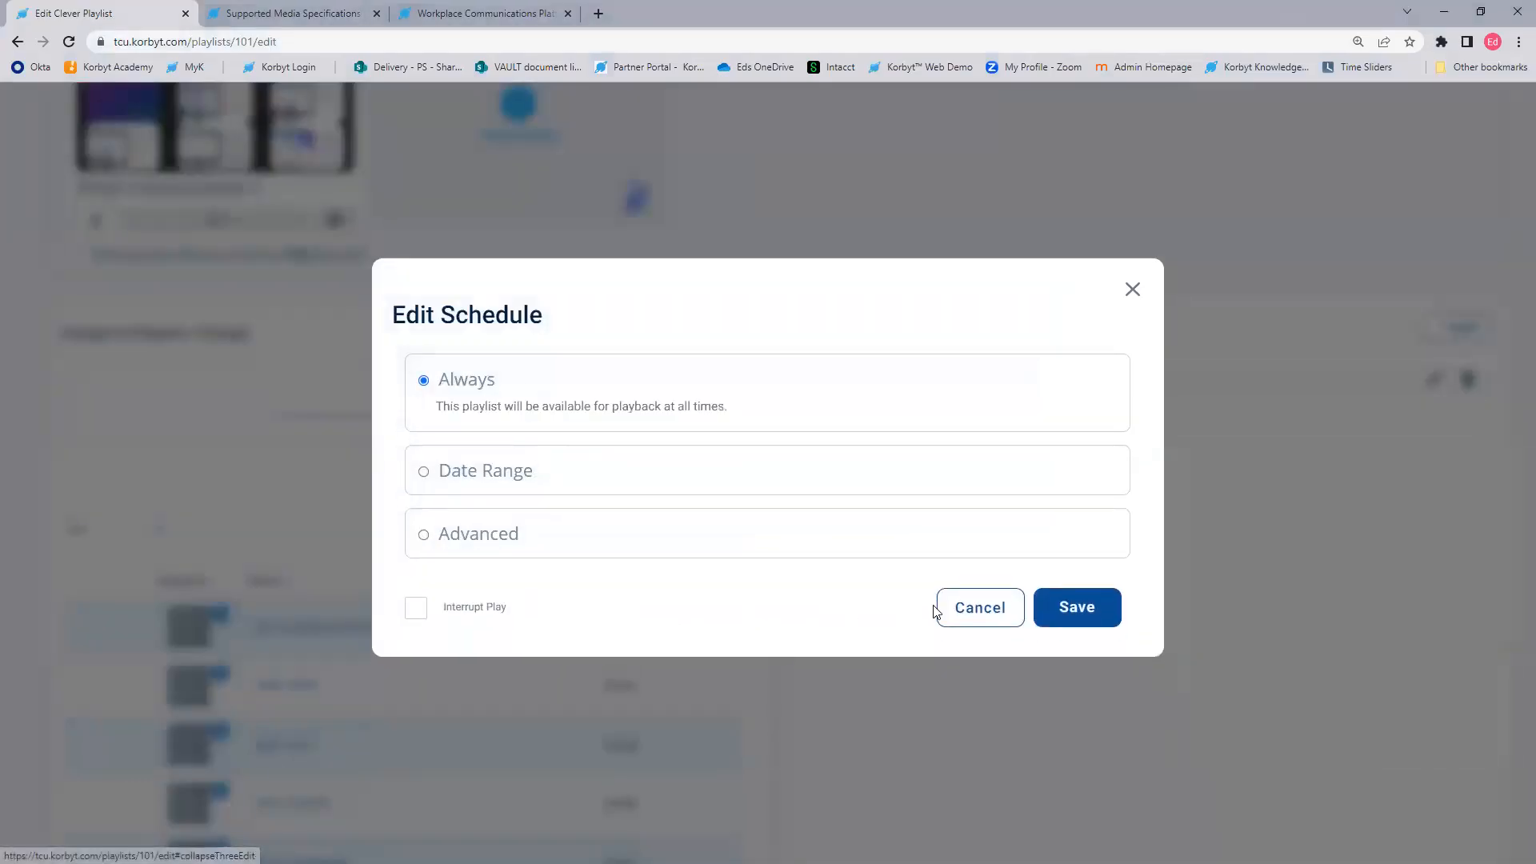
click(1092, 618)
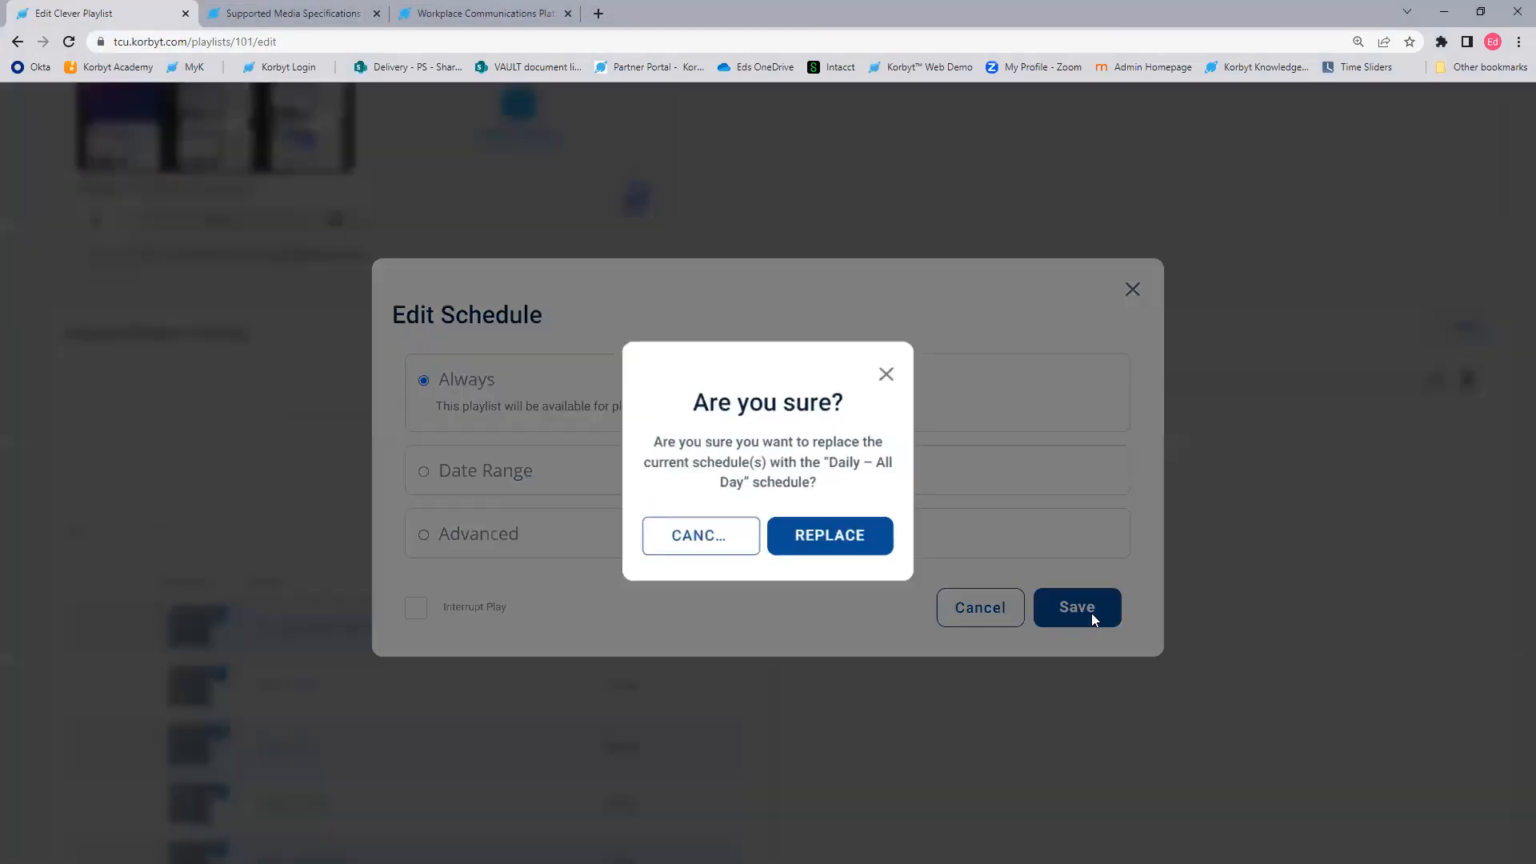
click(828, 544)
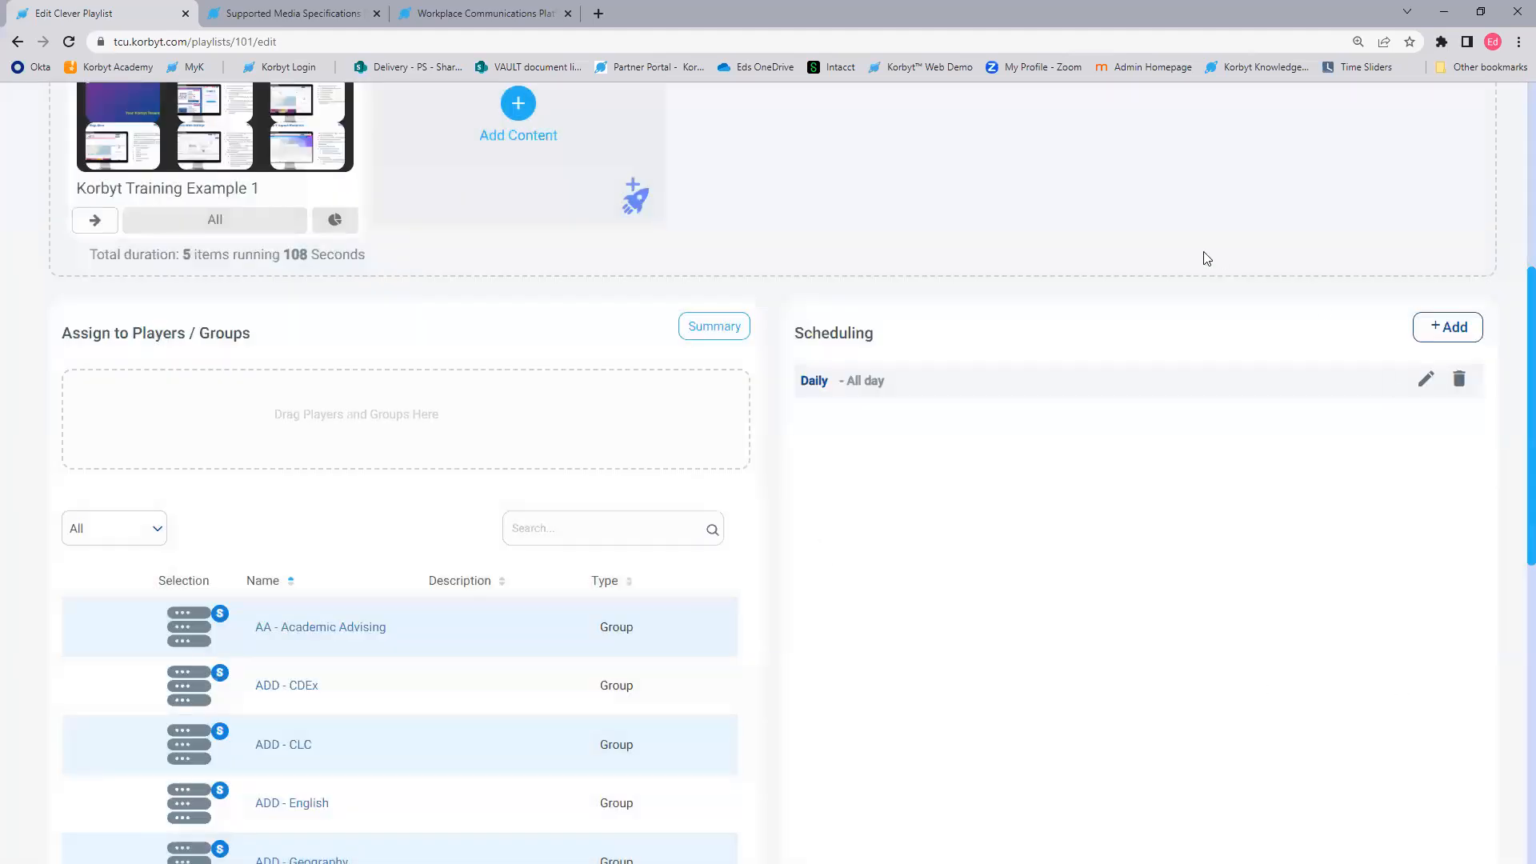
Step: Save the playlist with its all-day schedule and exit to the Playlists page
scroll(1140, 426, up, 5)
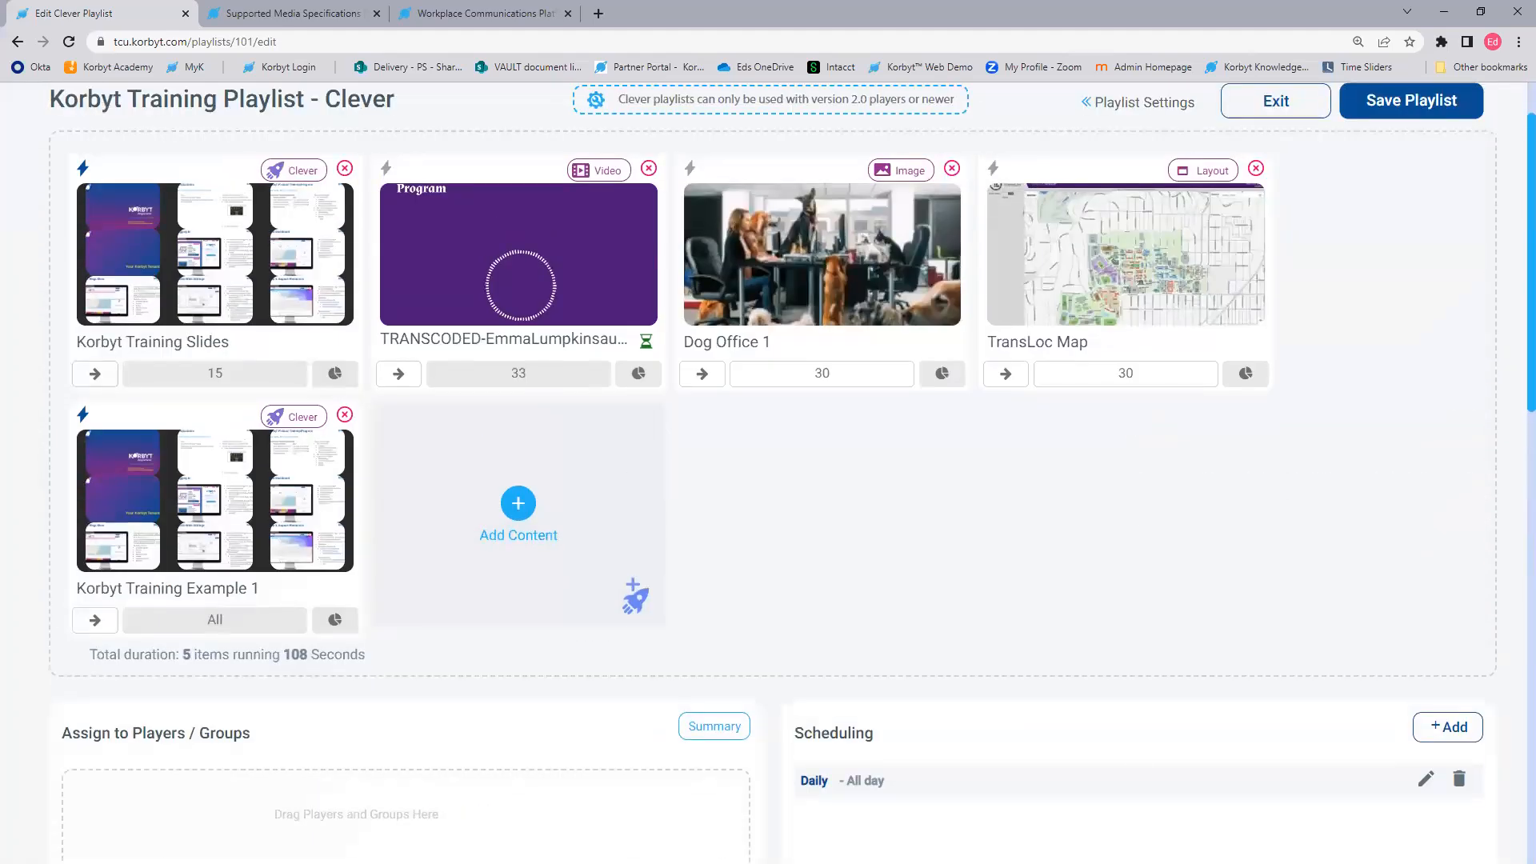
scroll(1240, 728, up, 1)
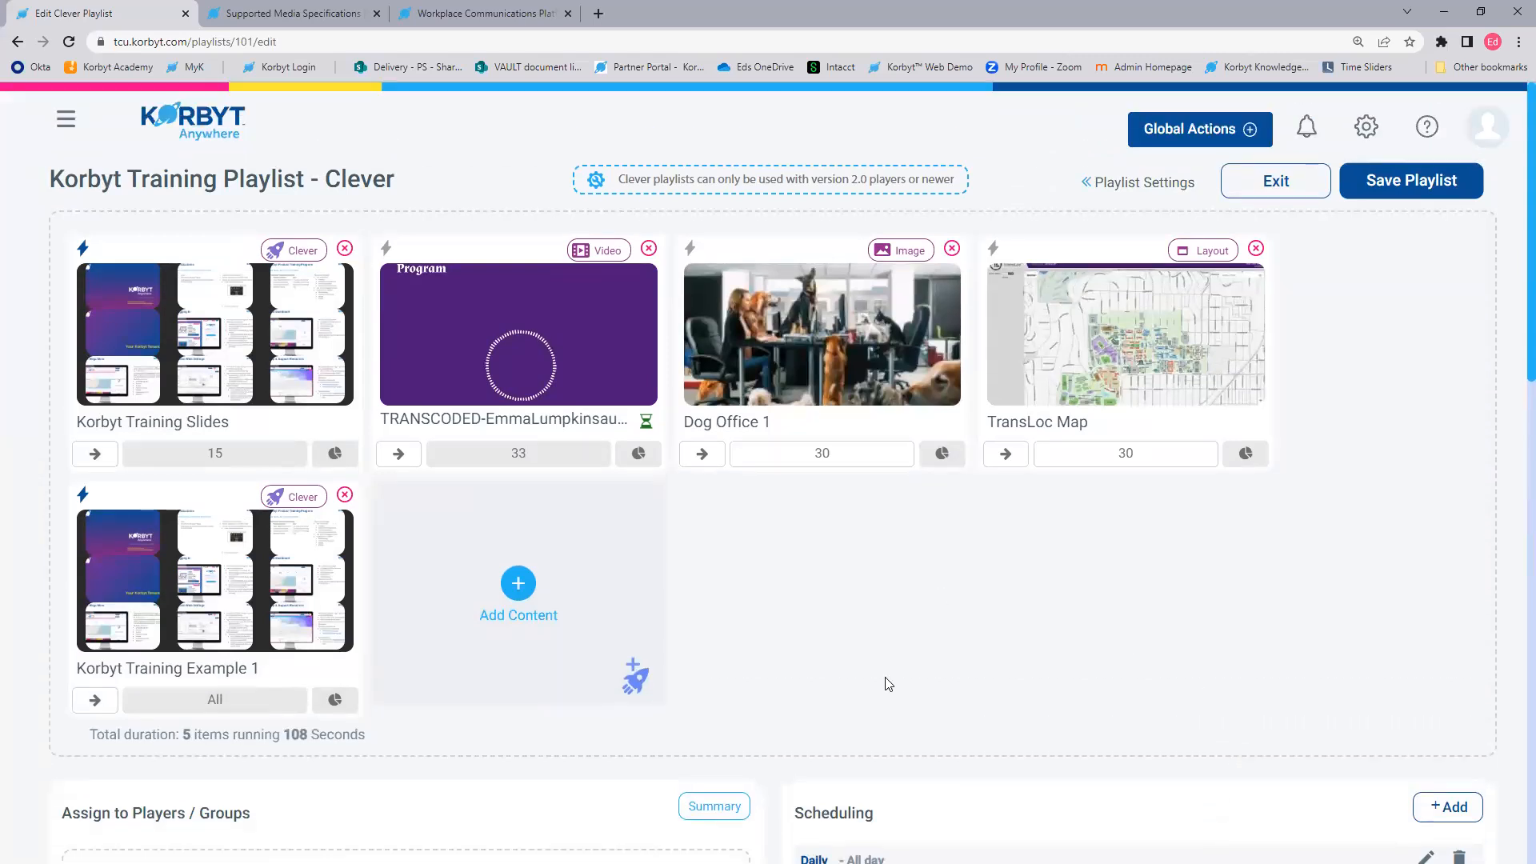
scroll(885, 683, down, 3)
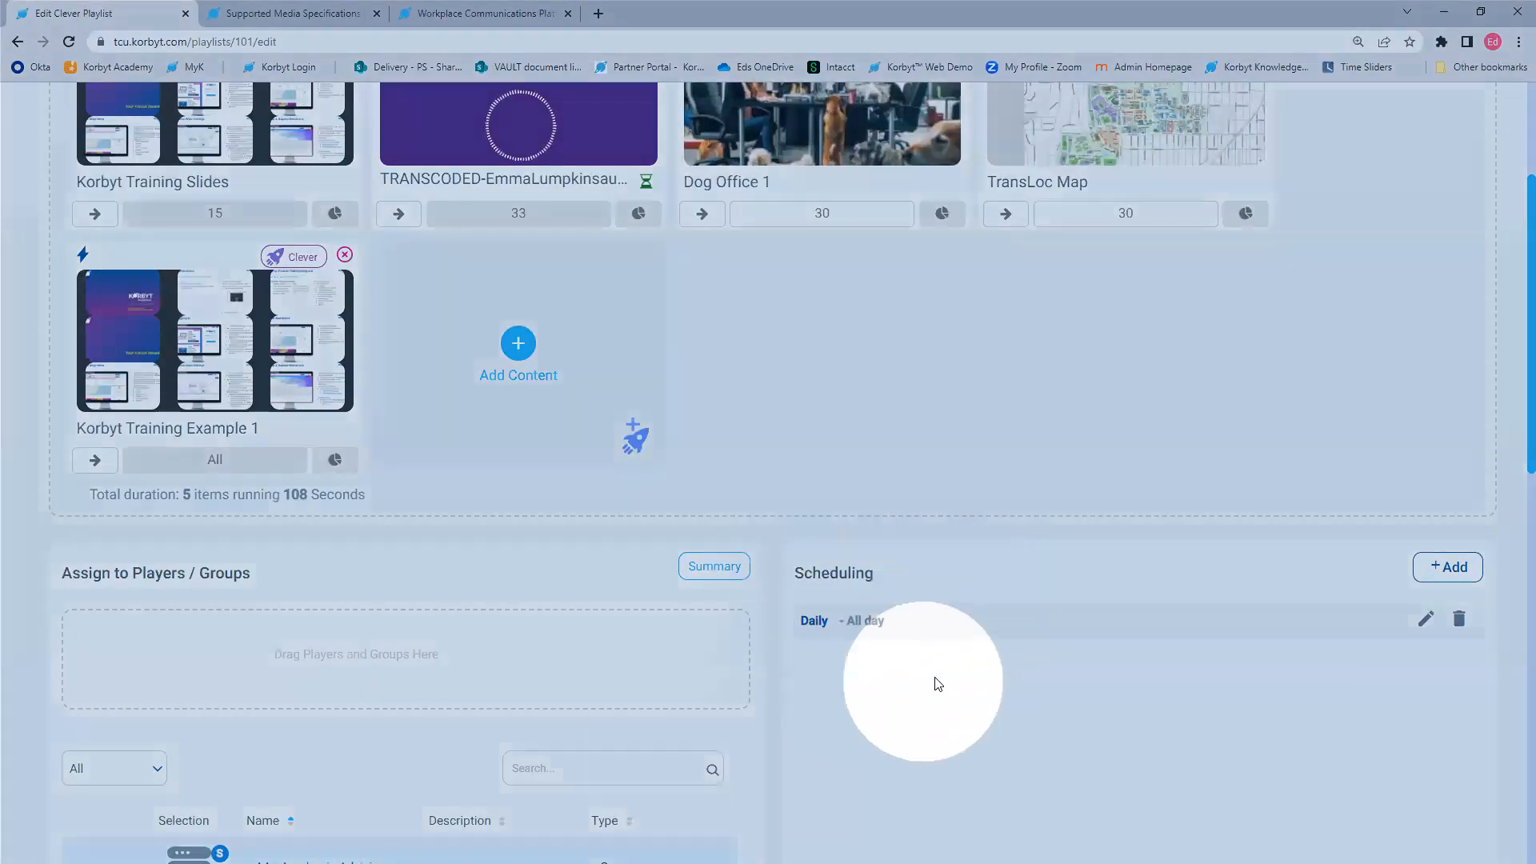
scroll(1330, 206, up, 3)
click(1389, 184)
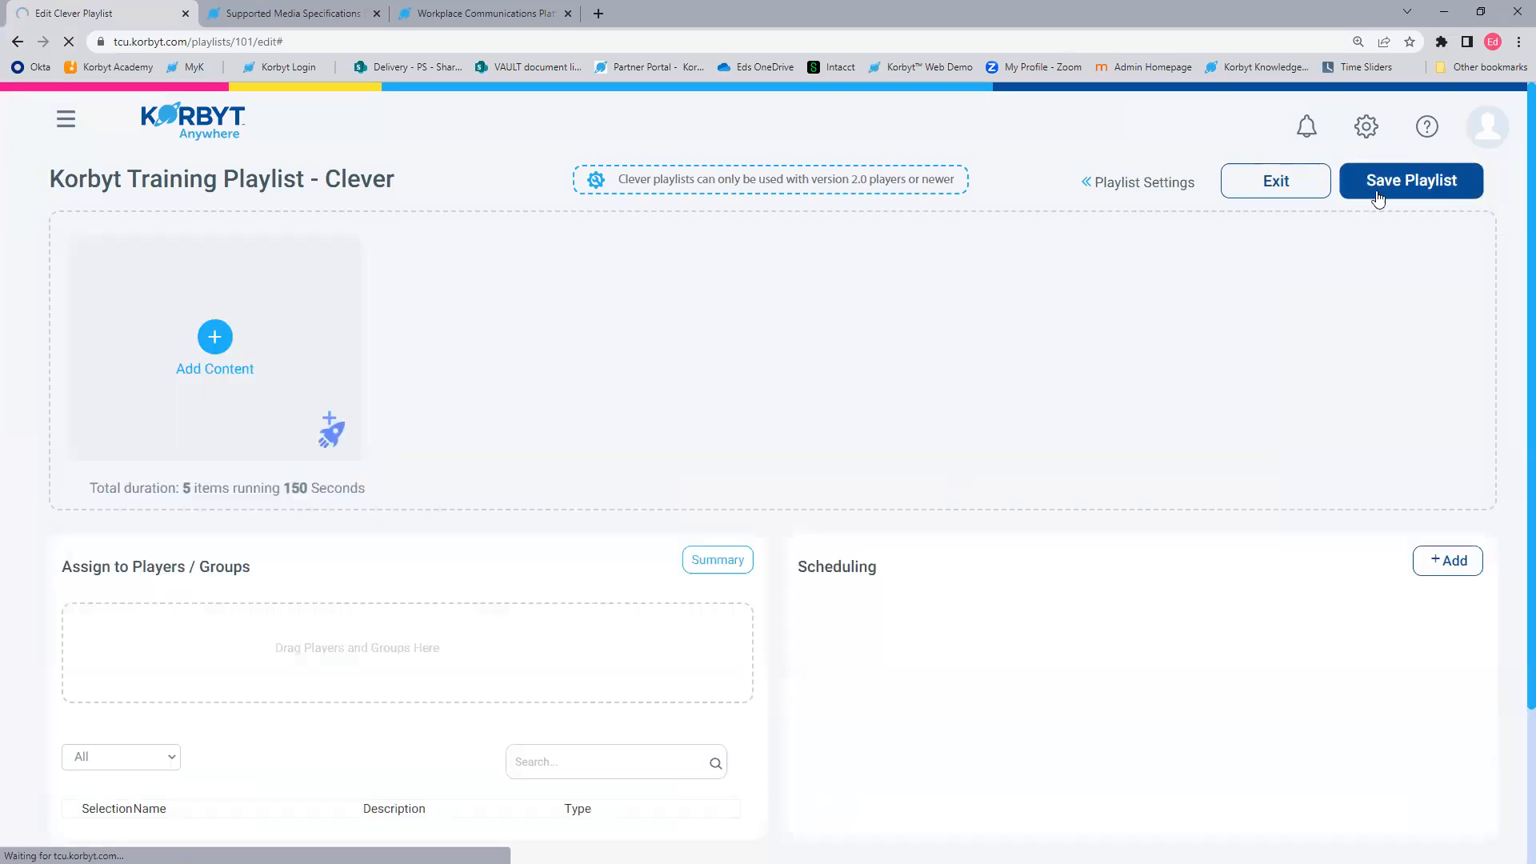
click(1276, 181)
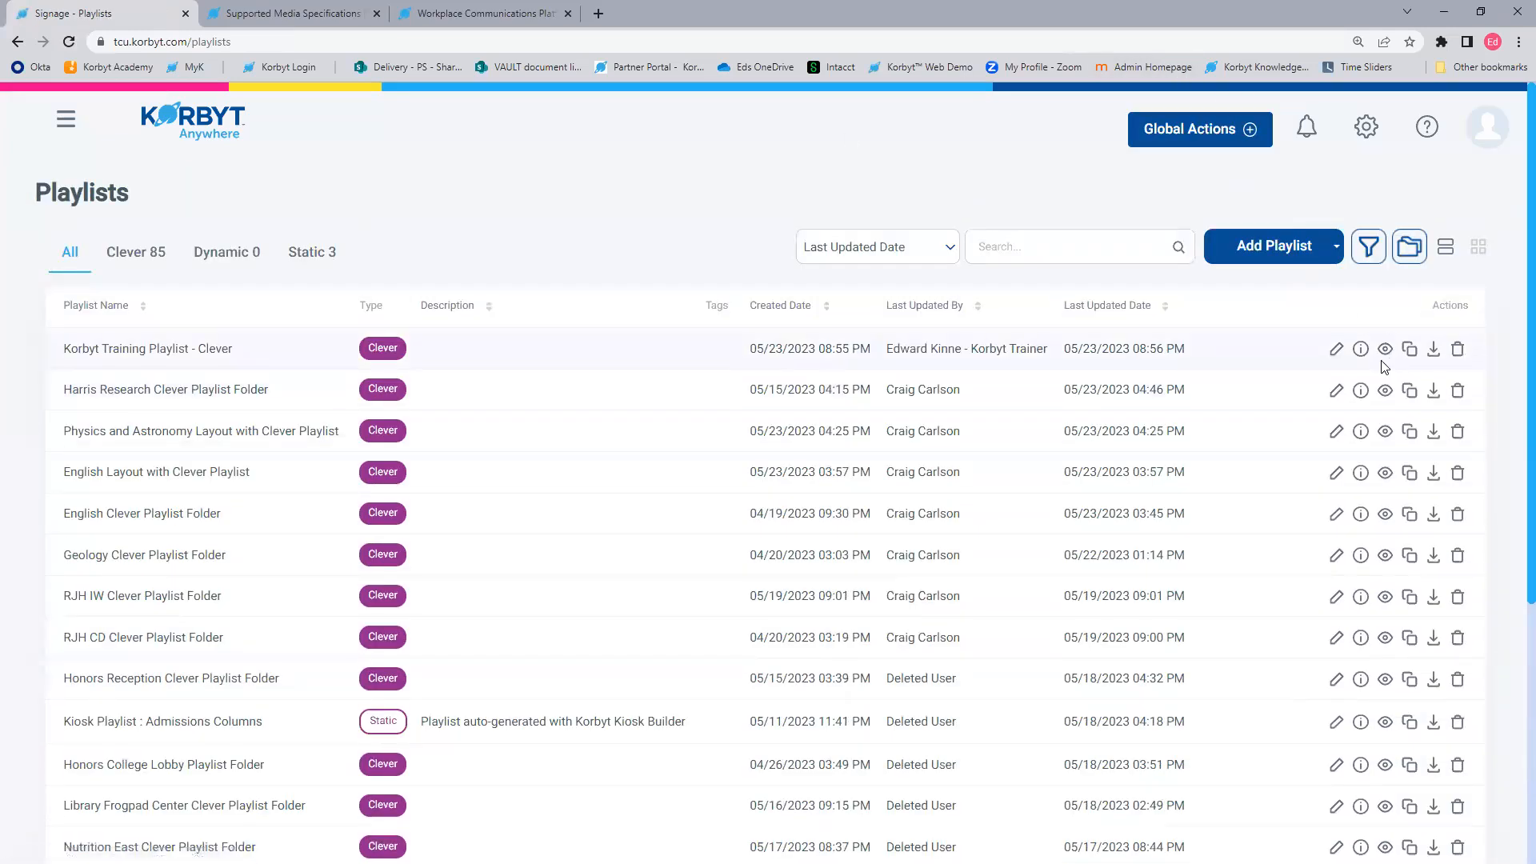
Step: Preview Korbyt Training Playlist - Clever with the whole slide fitted in view, and close the preview
click(1384, 356)
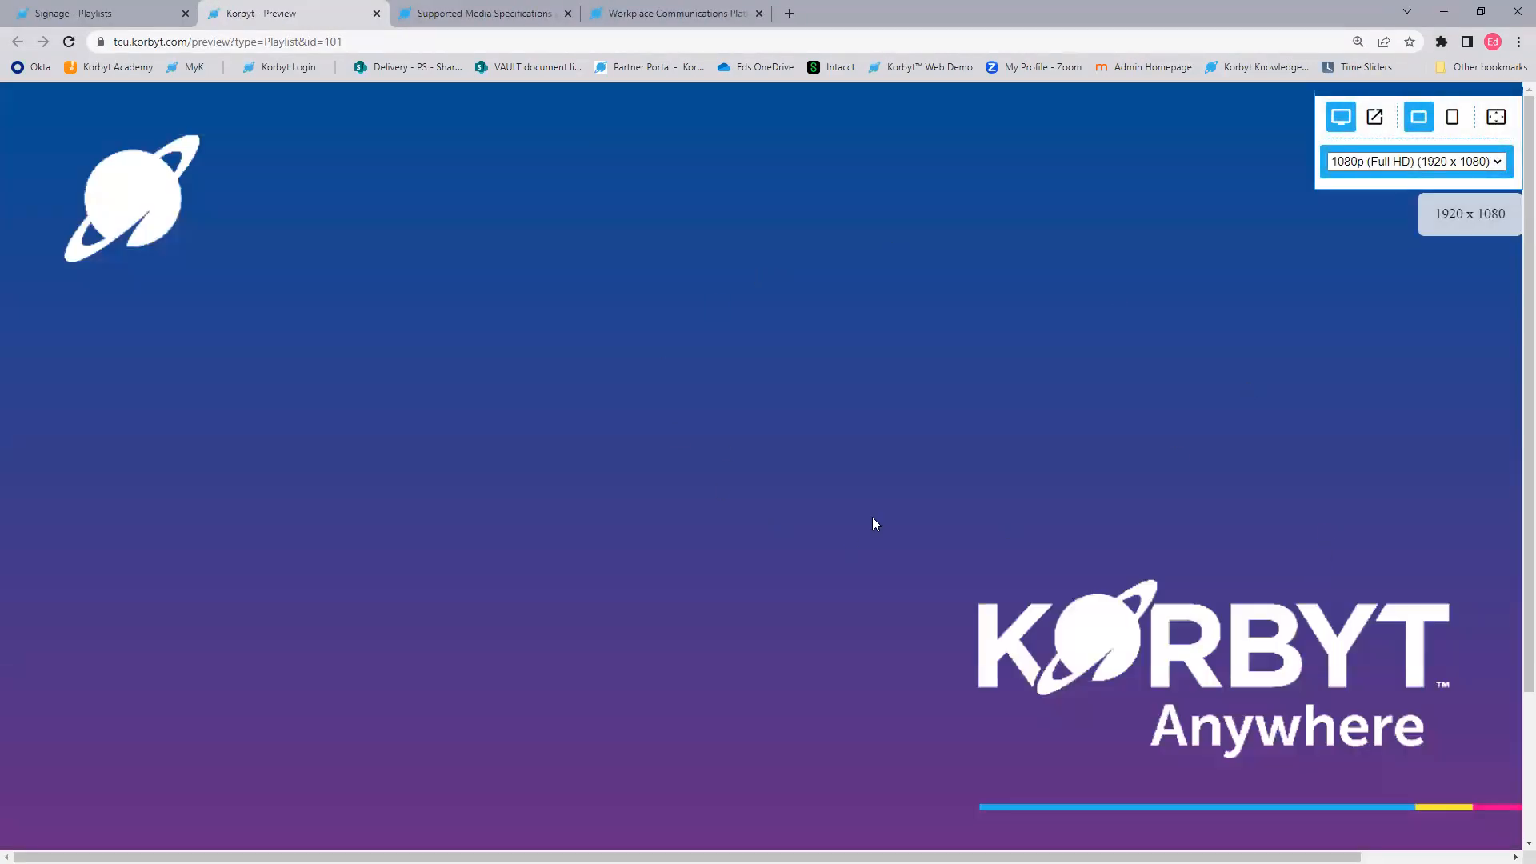
scroll(871, 395, down, 3)
scroll(893, 323, down, 2)
scroll(893, 323, down, 1)
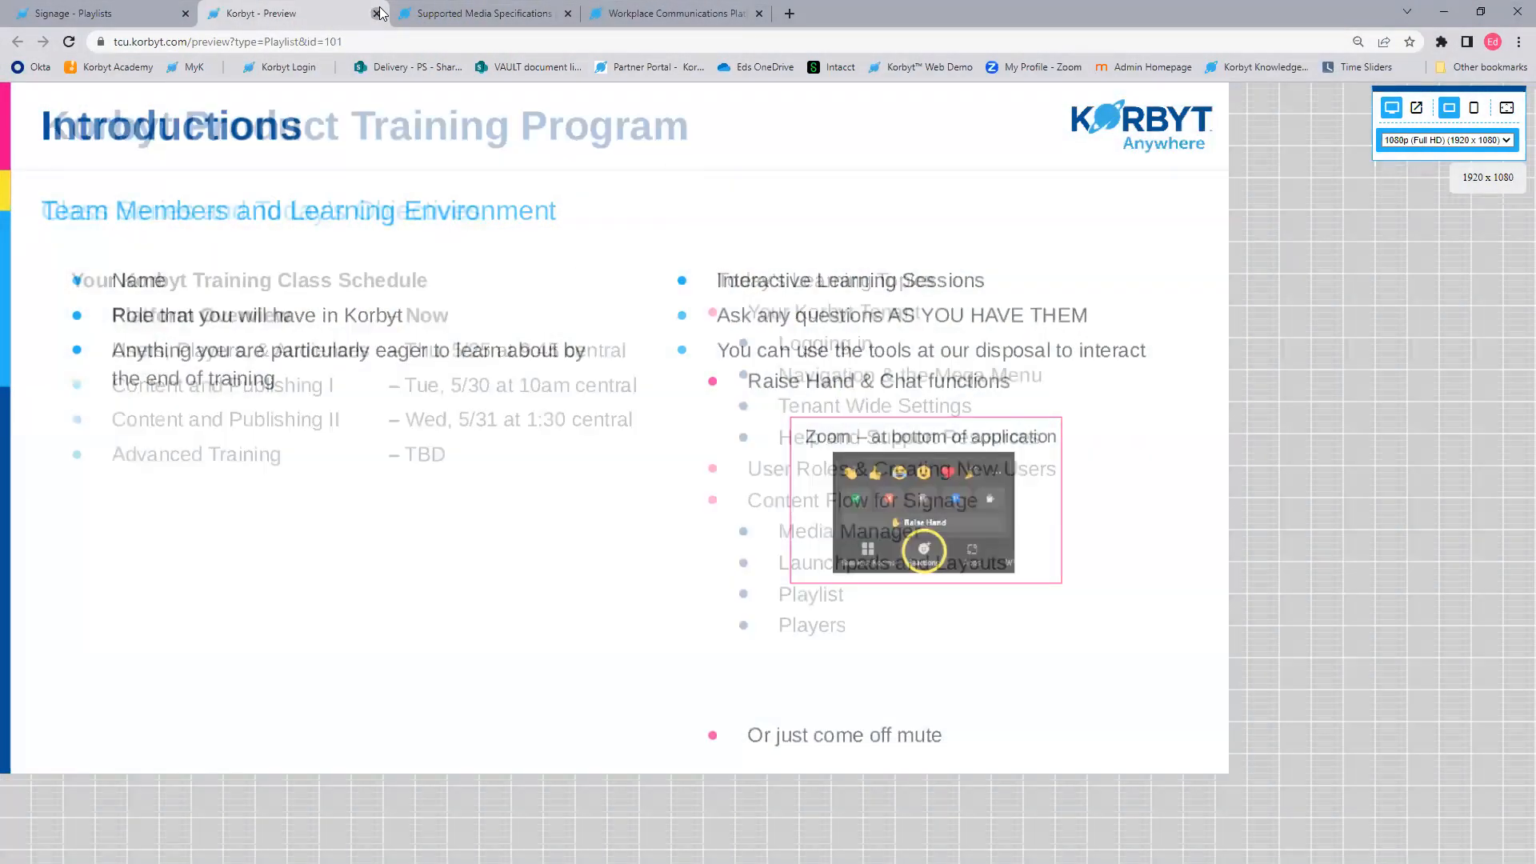
click(377, 13)
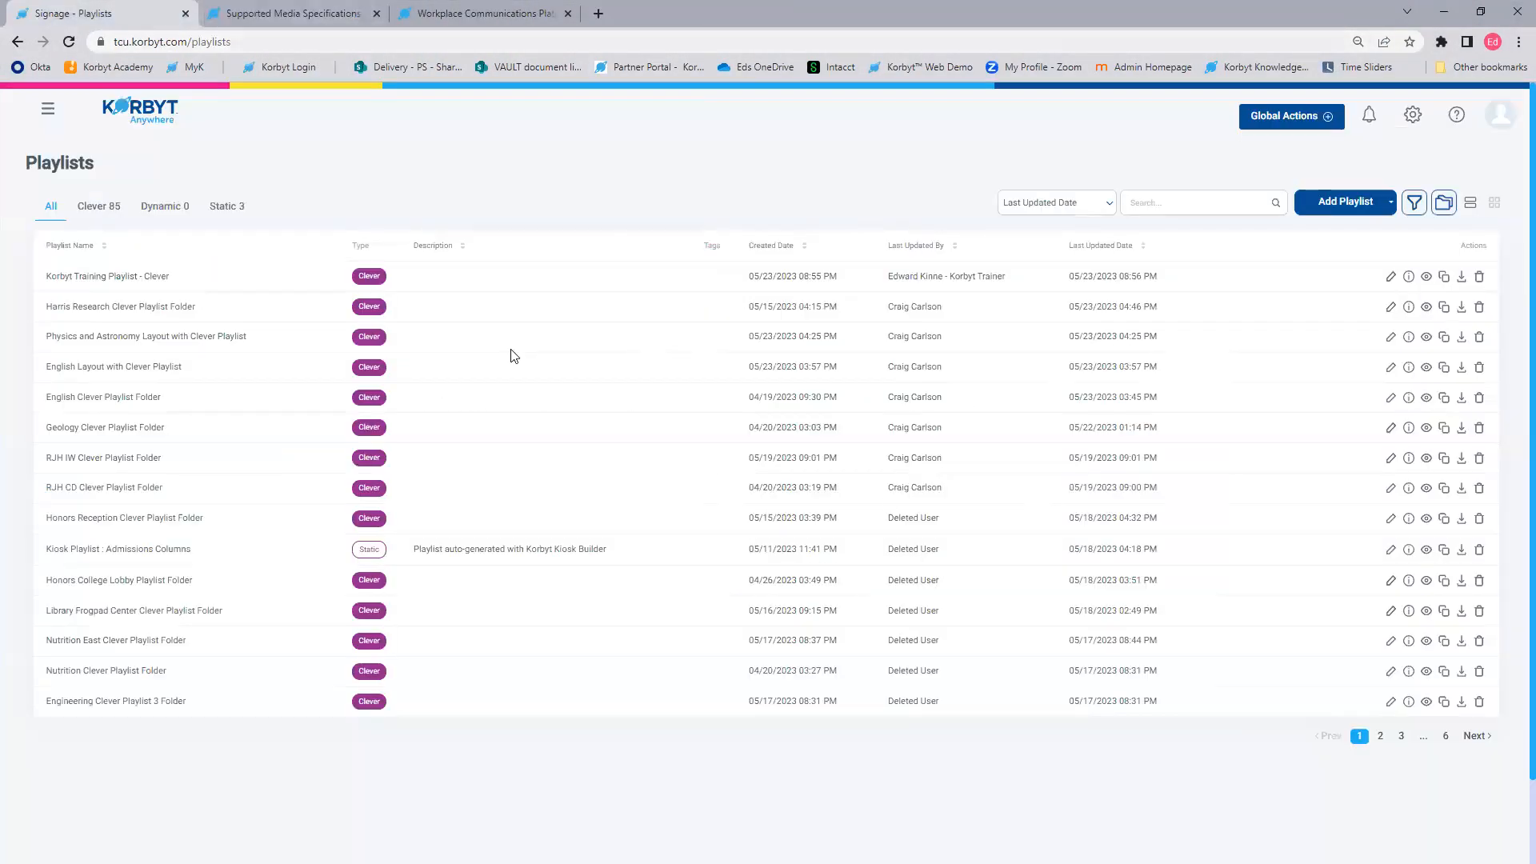
Step: Remove all five content items from Korbyt Training Playlist - Clever, and leave for the Home page without saving
key(ctrl+plus)
key(ctrl+plus)
key(ctrl+plus)
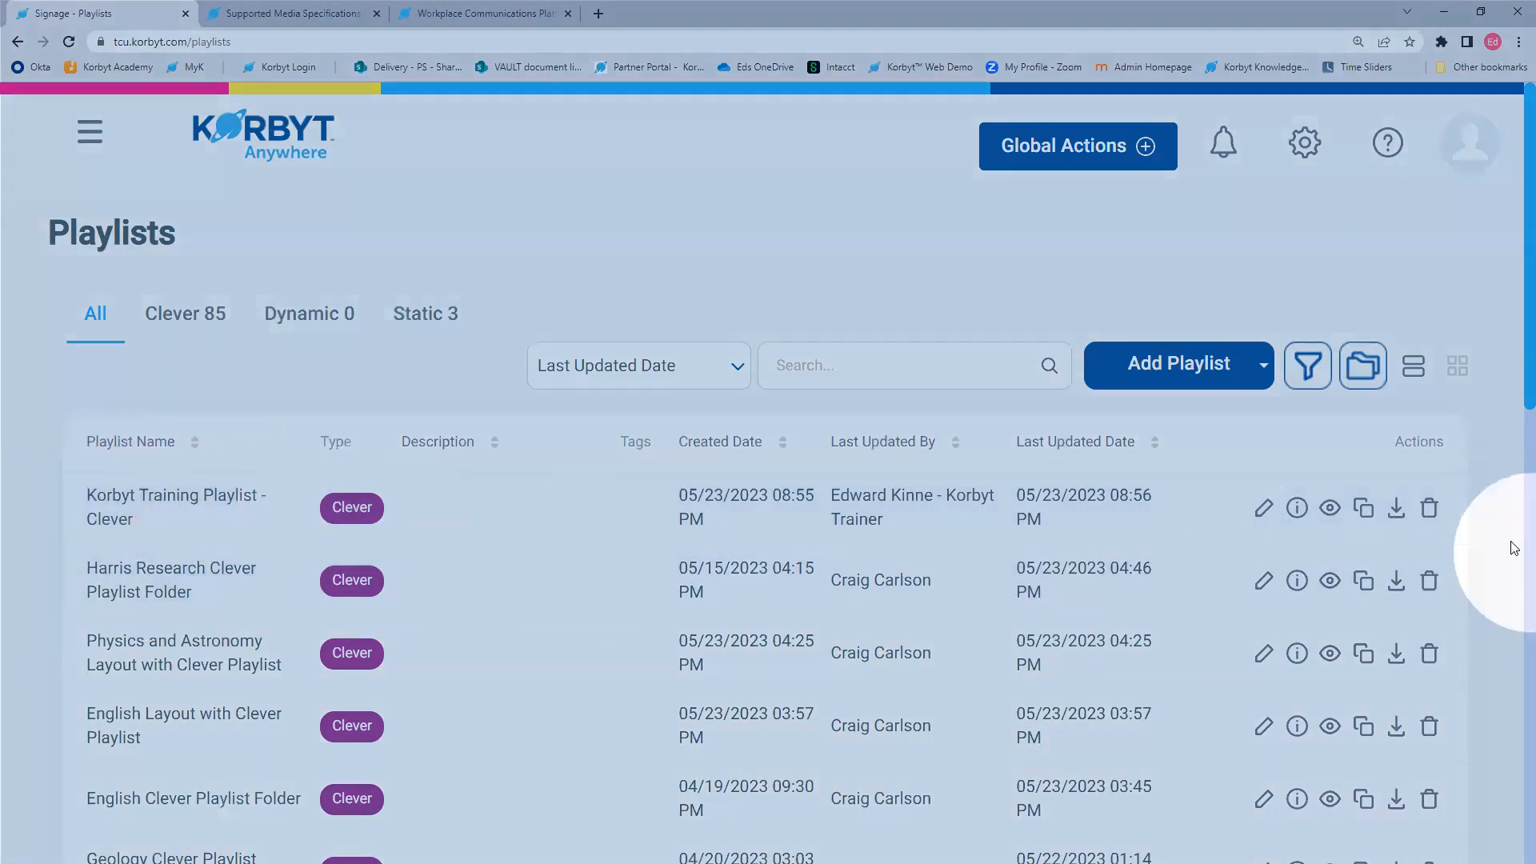
click(1263, 510)
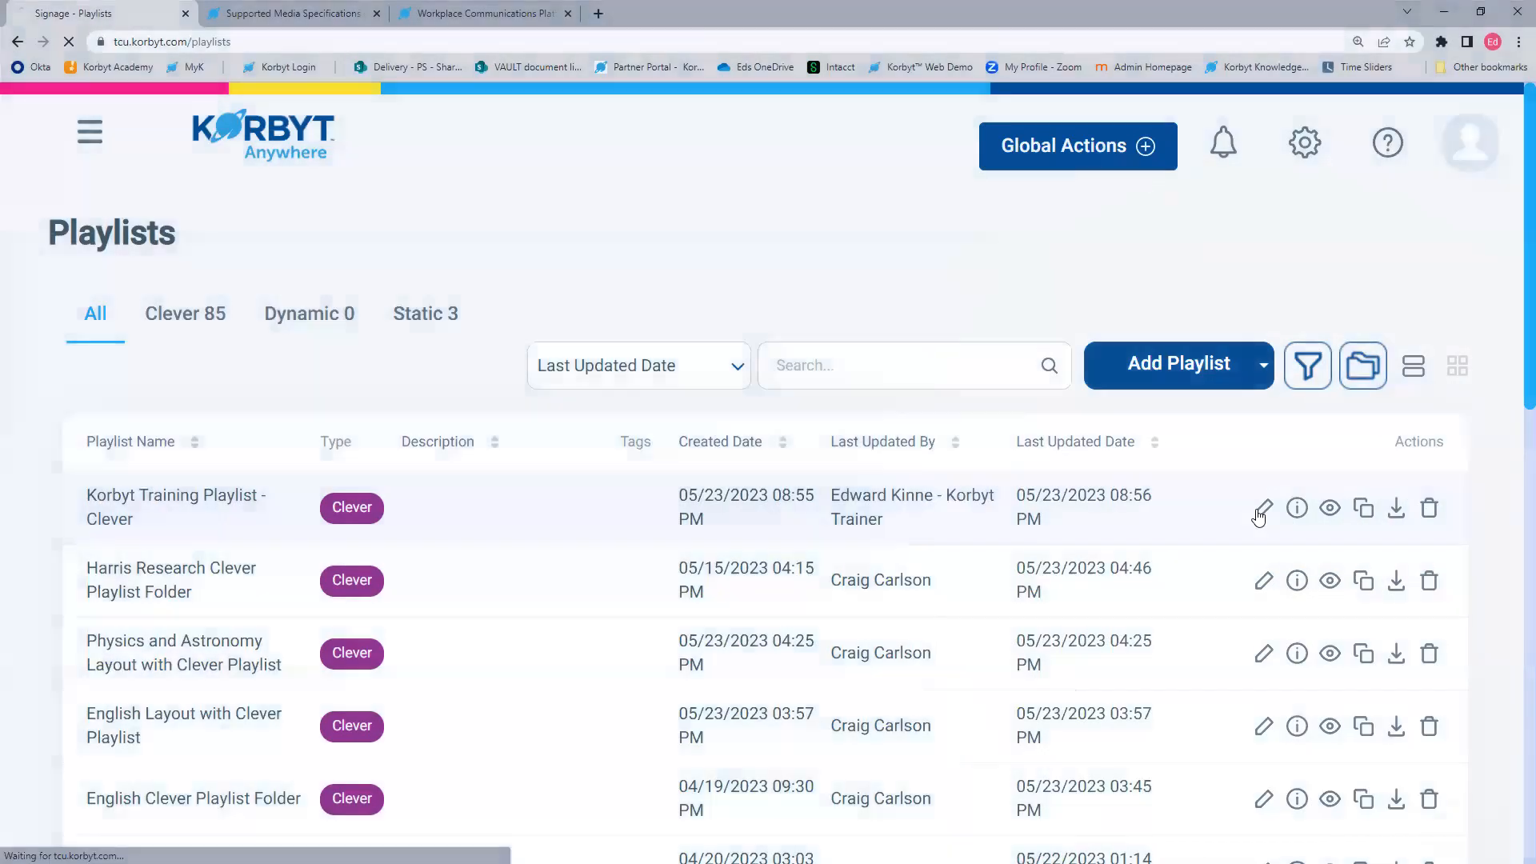
scroll(104, 656, down, 6)
scroll(104, 655, down, 3)
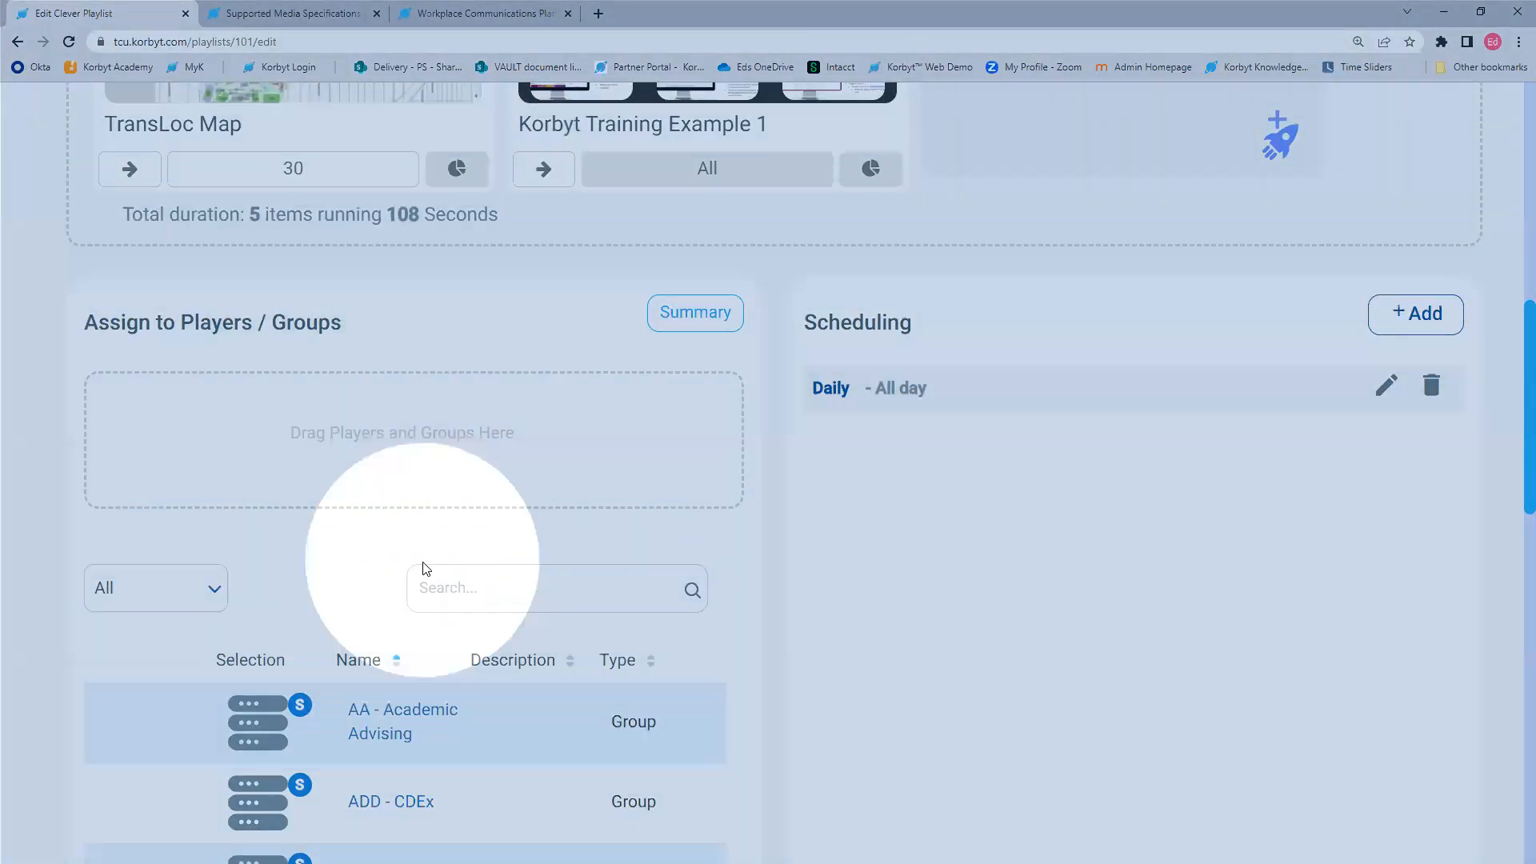
scroll(421, 568, up, 4)
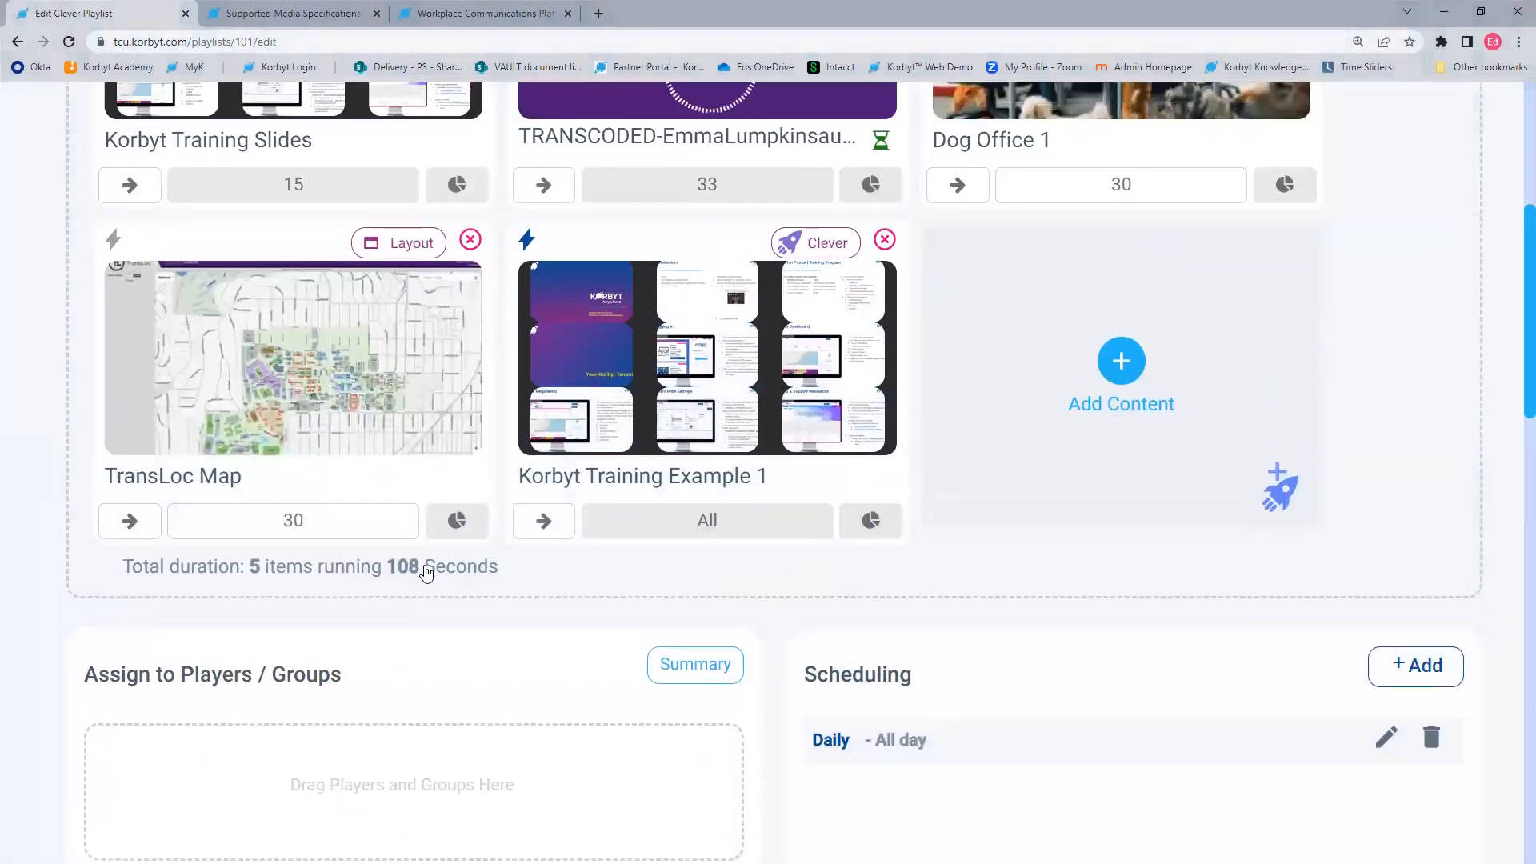
scroll(424, 569, up, 6)
click(473, 355)
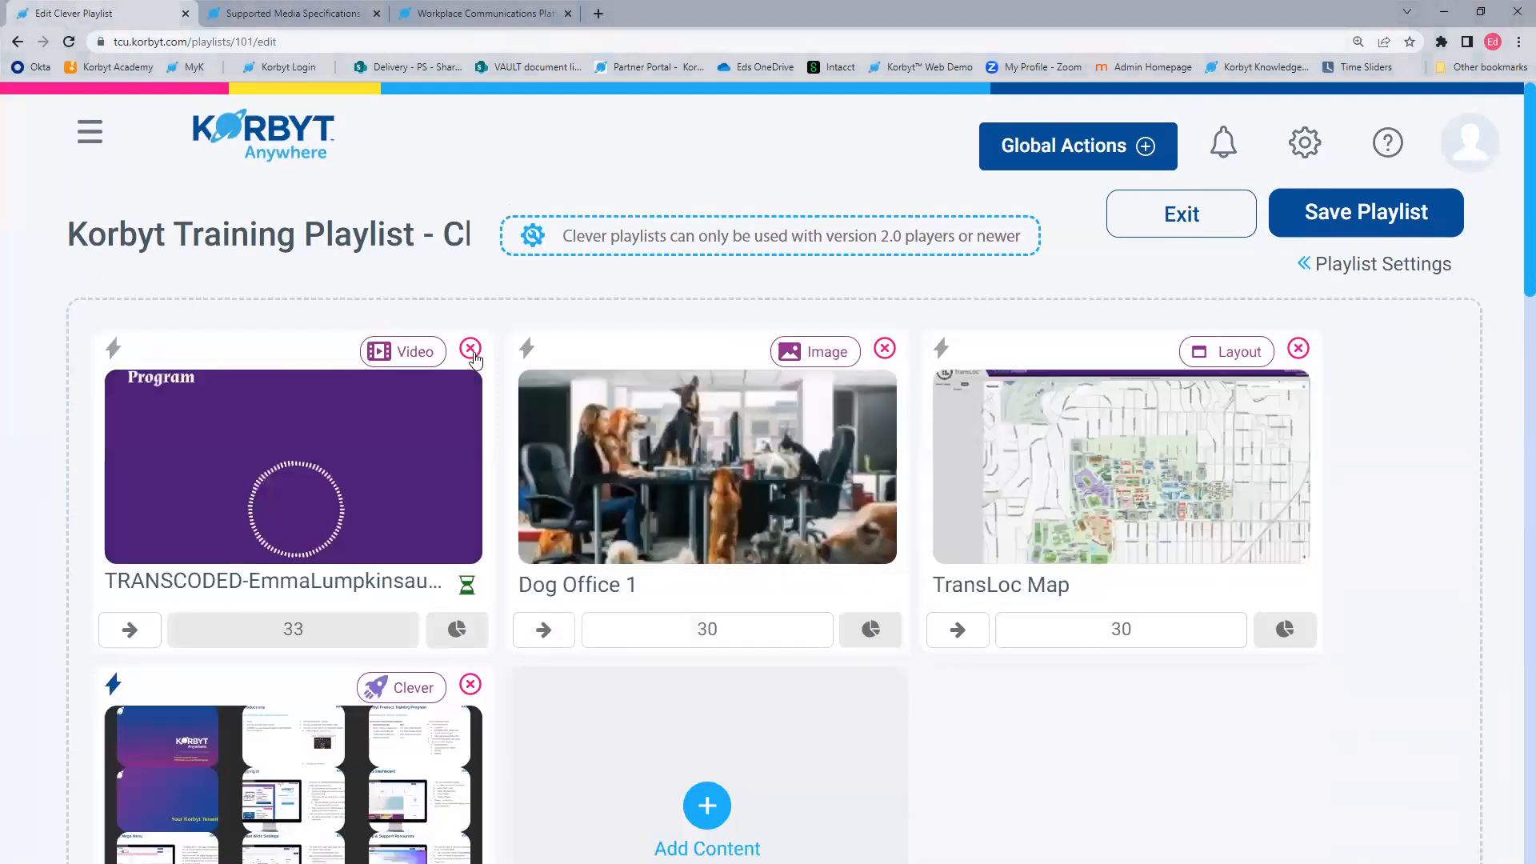
click(473, 356)
click(473, 355)
click(473, 355)
click(473, 355)
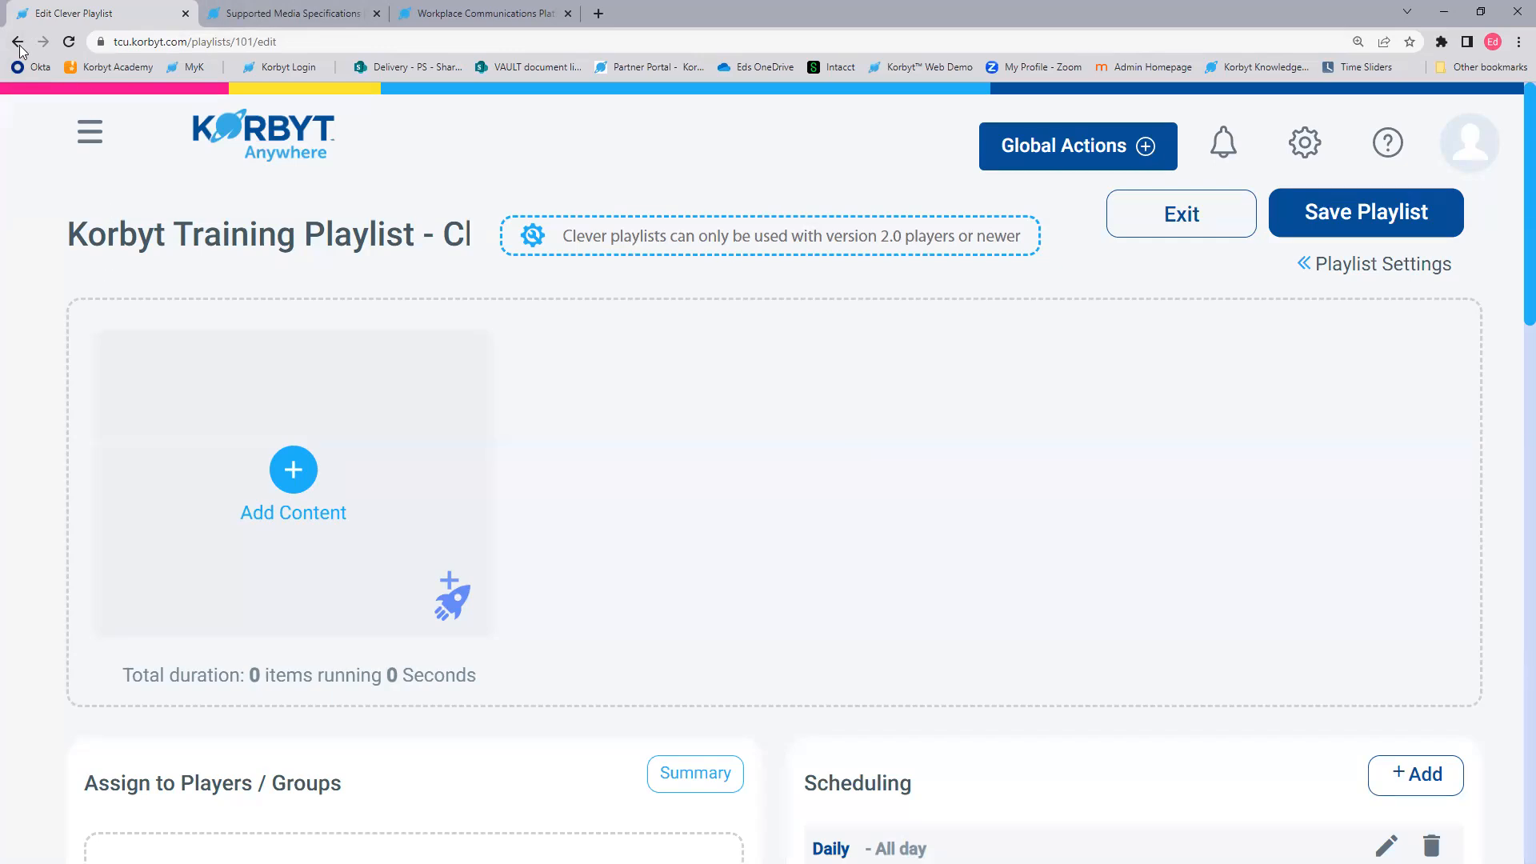
click(231, 136)
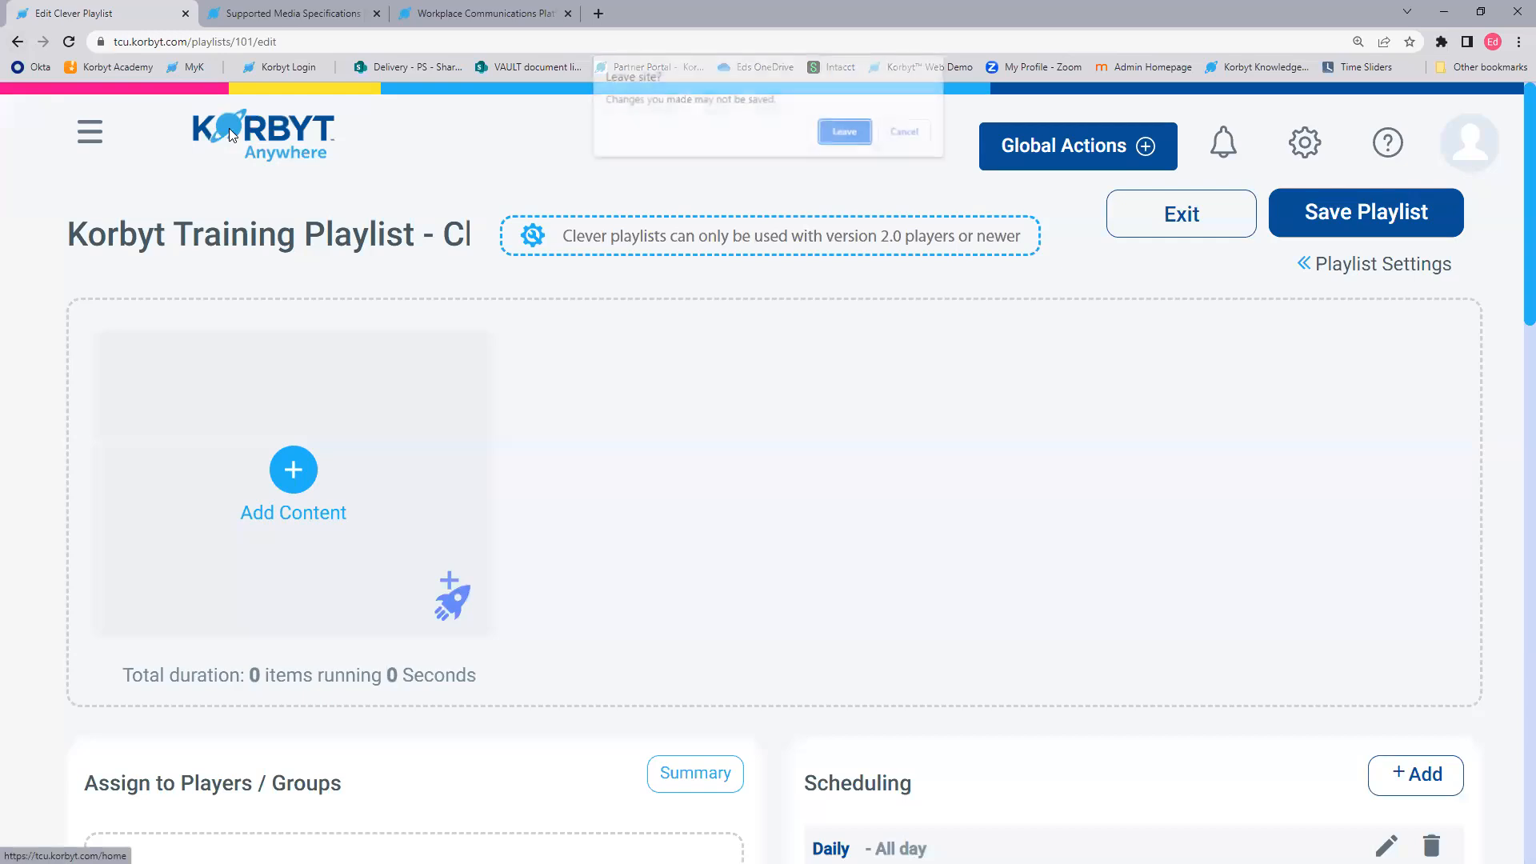
click(845, 131)
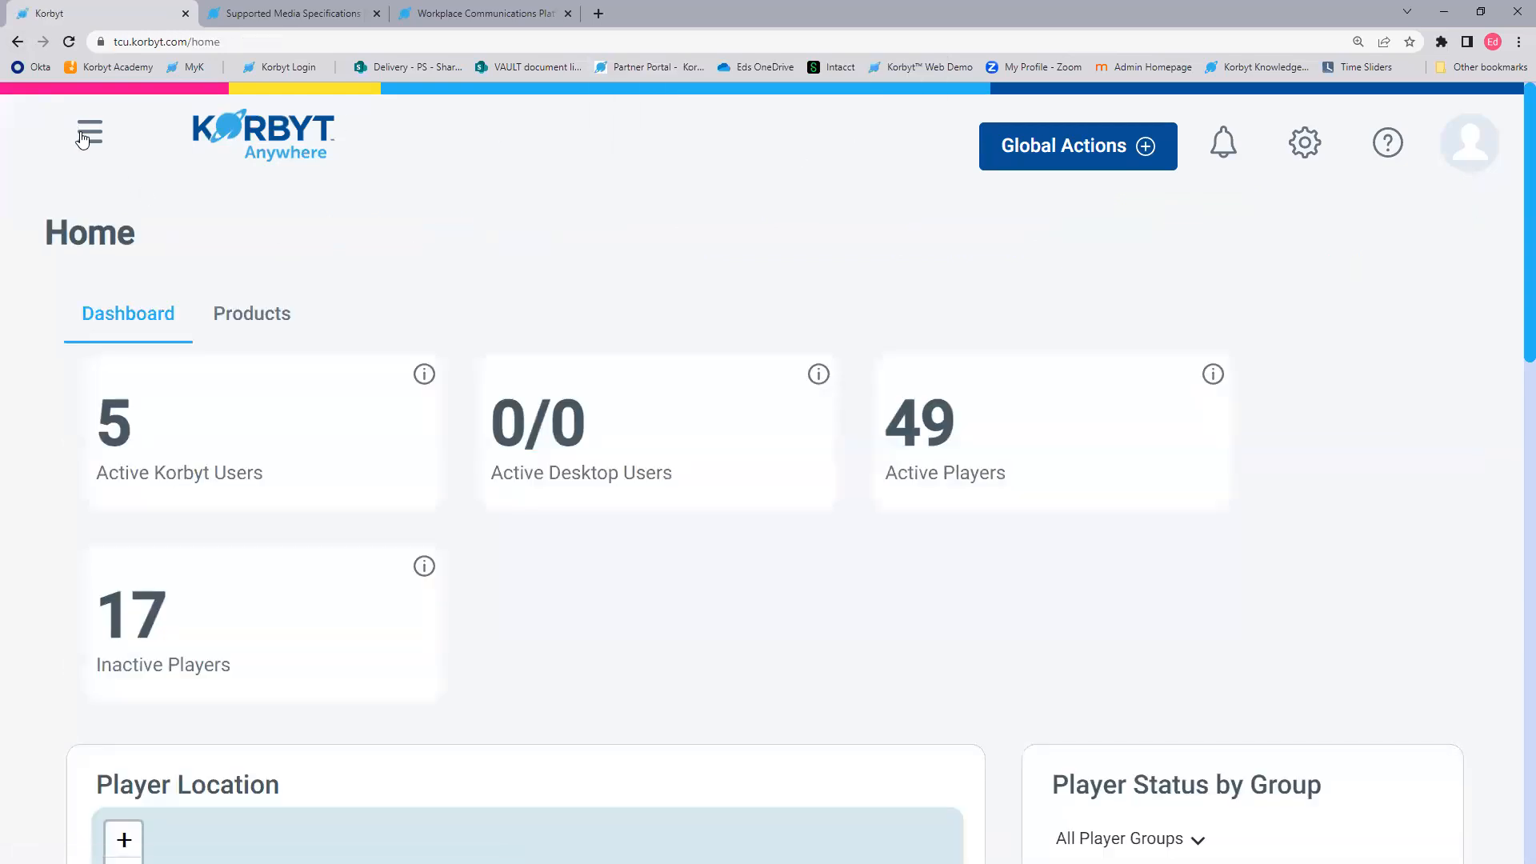
Step: Open the Players page and compare the active and inactive players, ending on the active ones
click(82, 140)
click(146, 277)
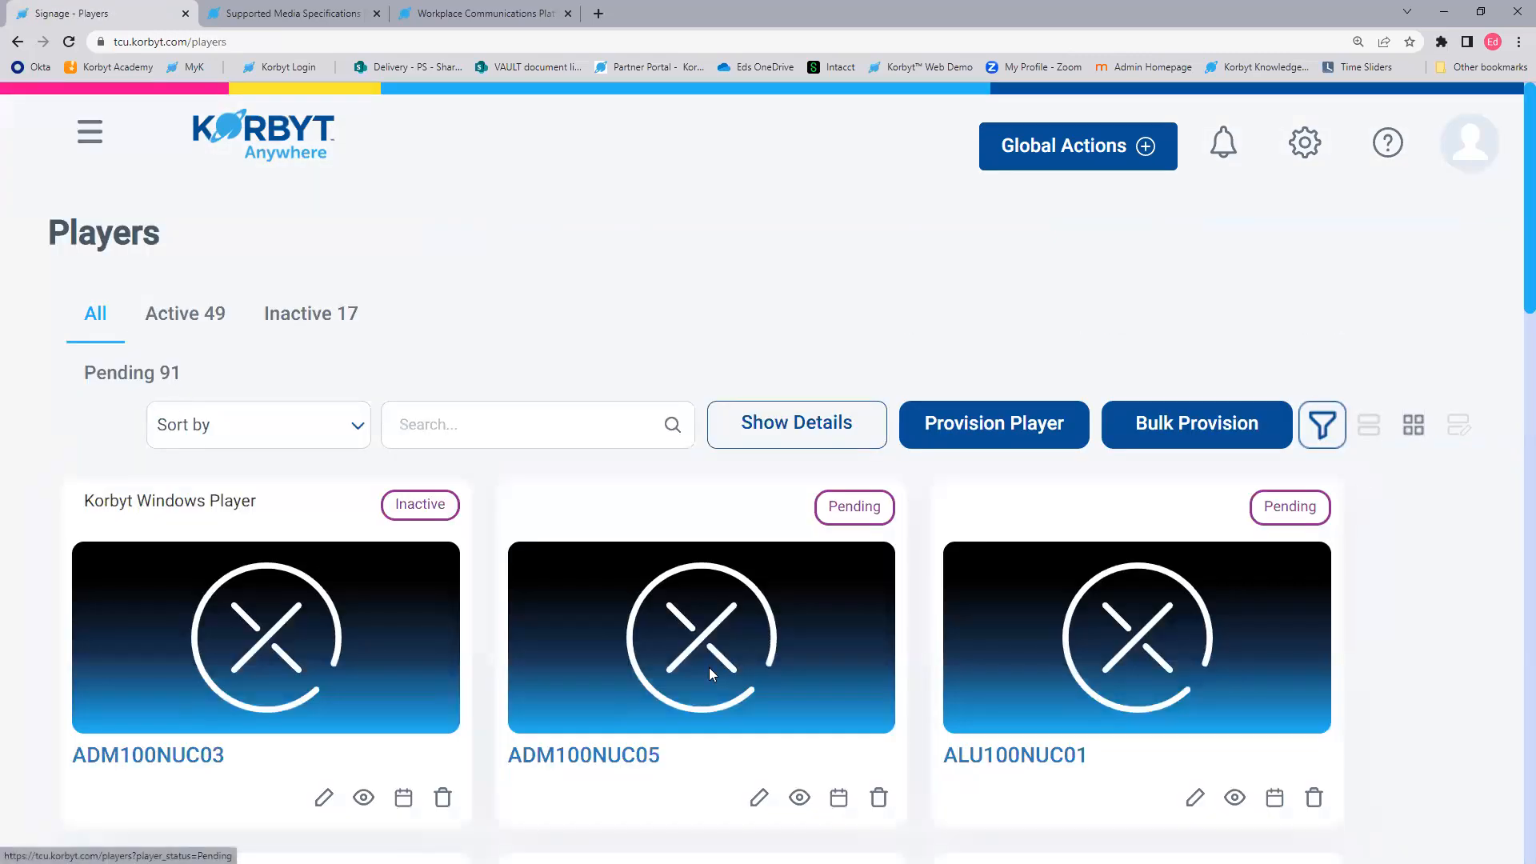
key(ctrl+minus)
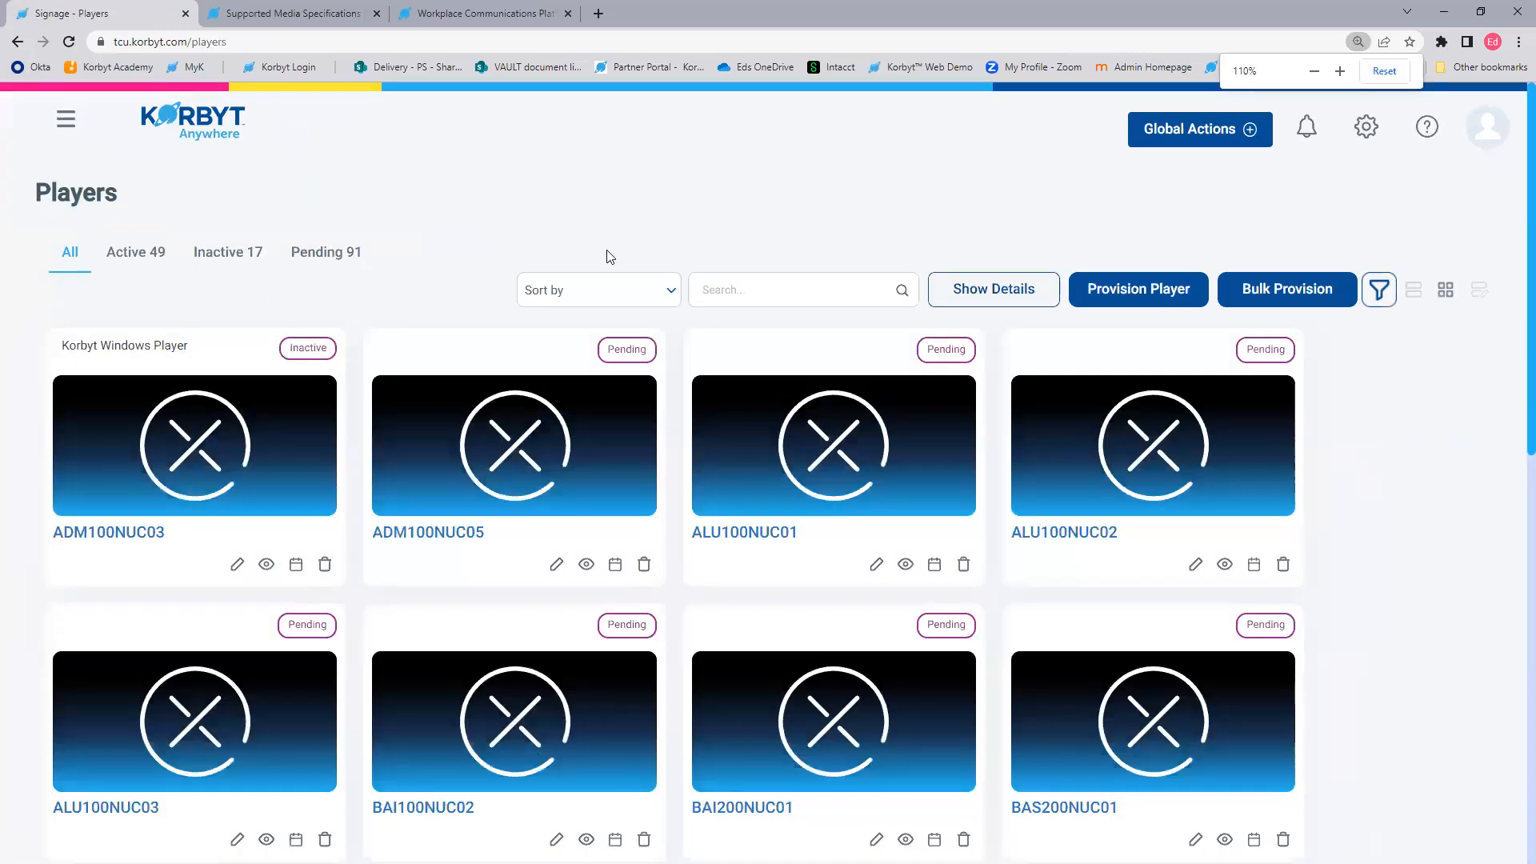
click(136, 254)
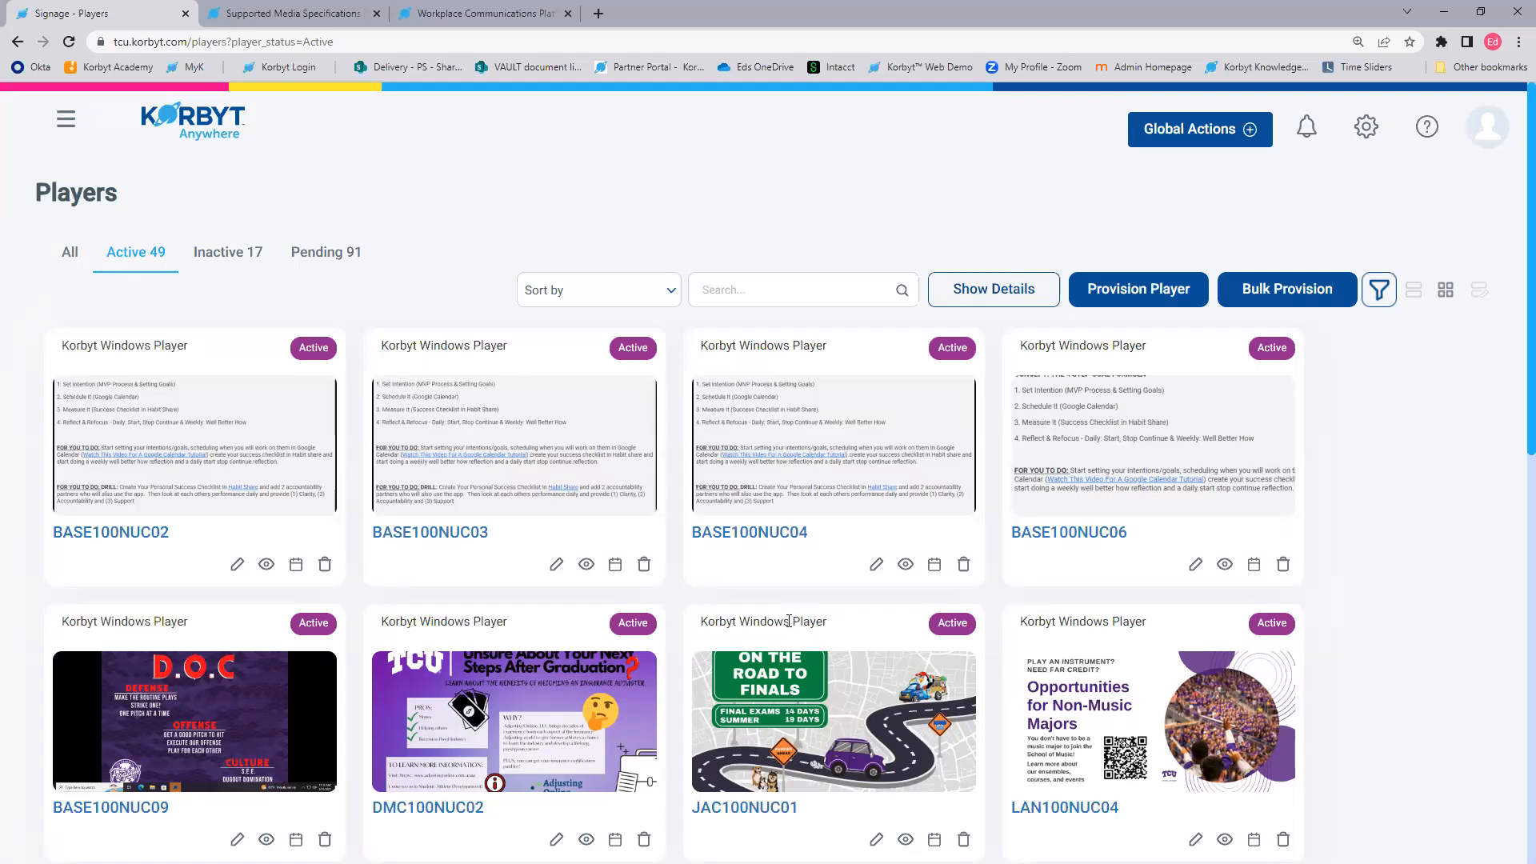
click(227, 258)
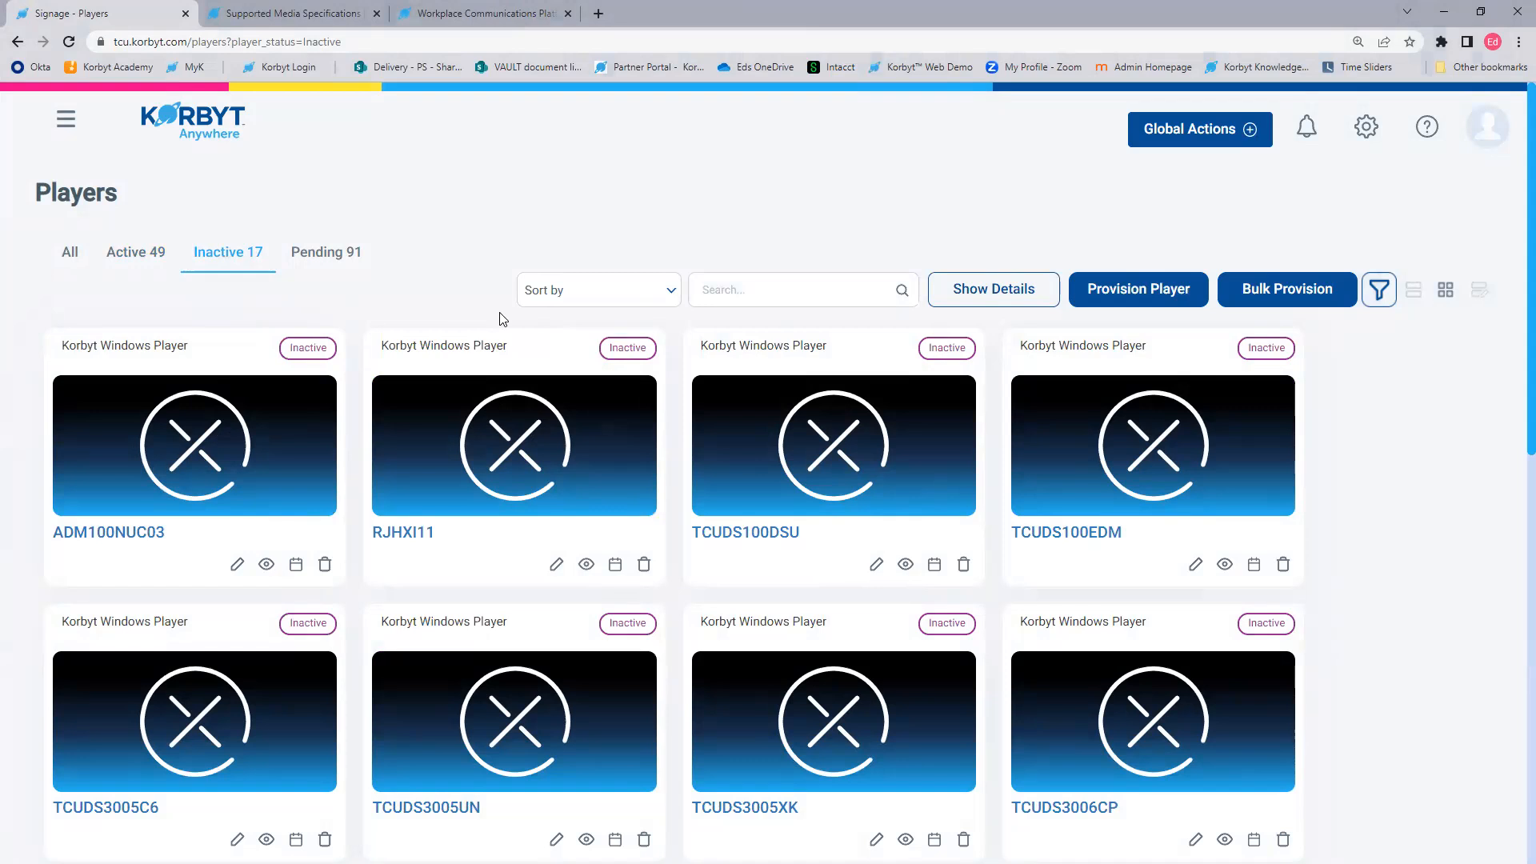
click(131, 262)
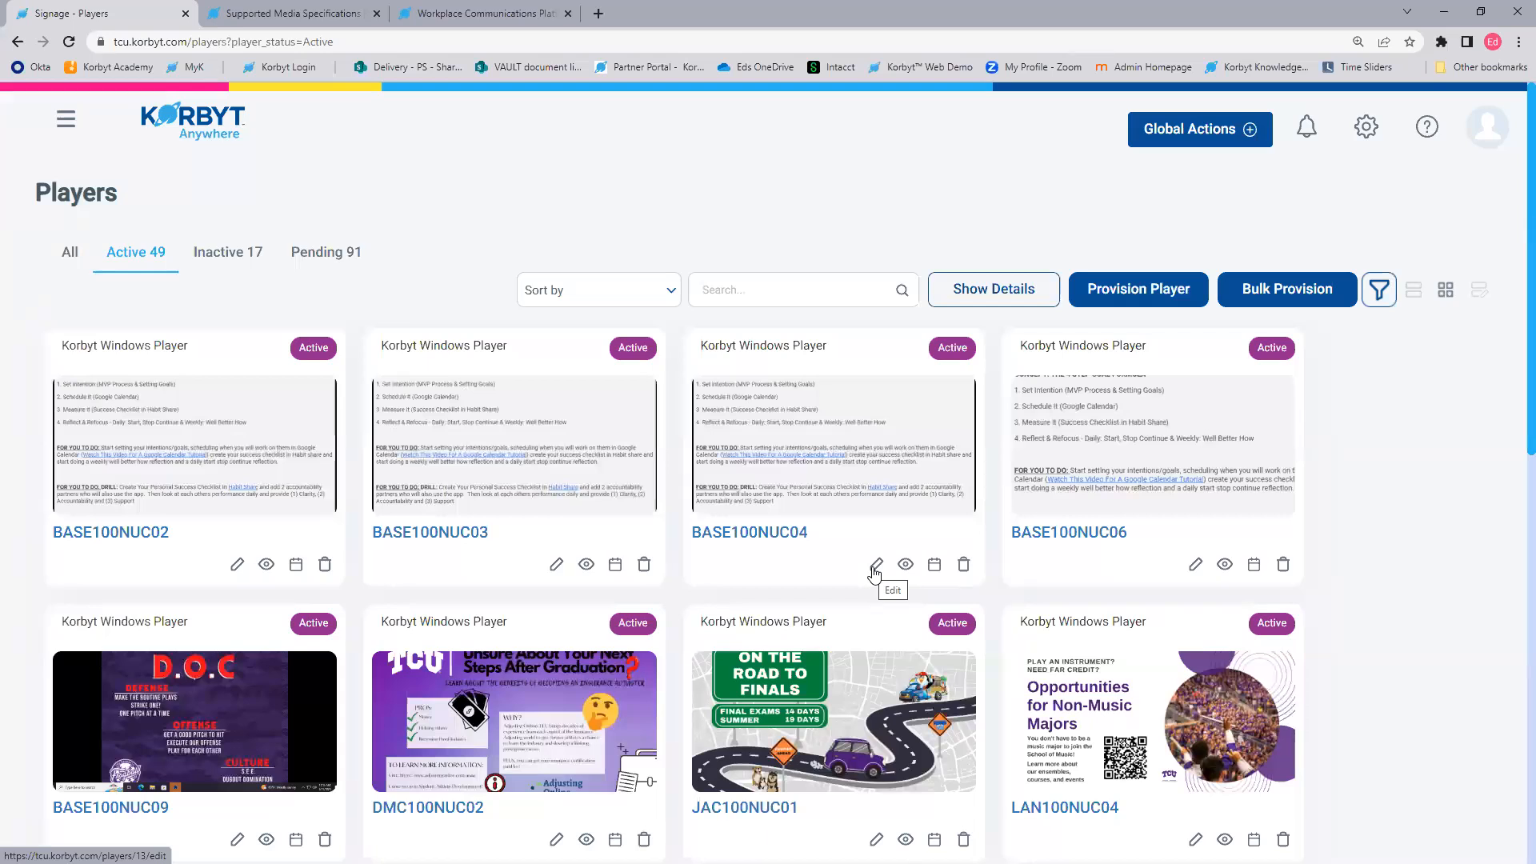
Step: Open the BASE100NUC04 player for editing and examine its available actions and assigned content
click(875, 568)
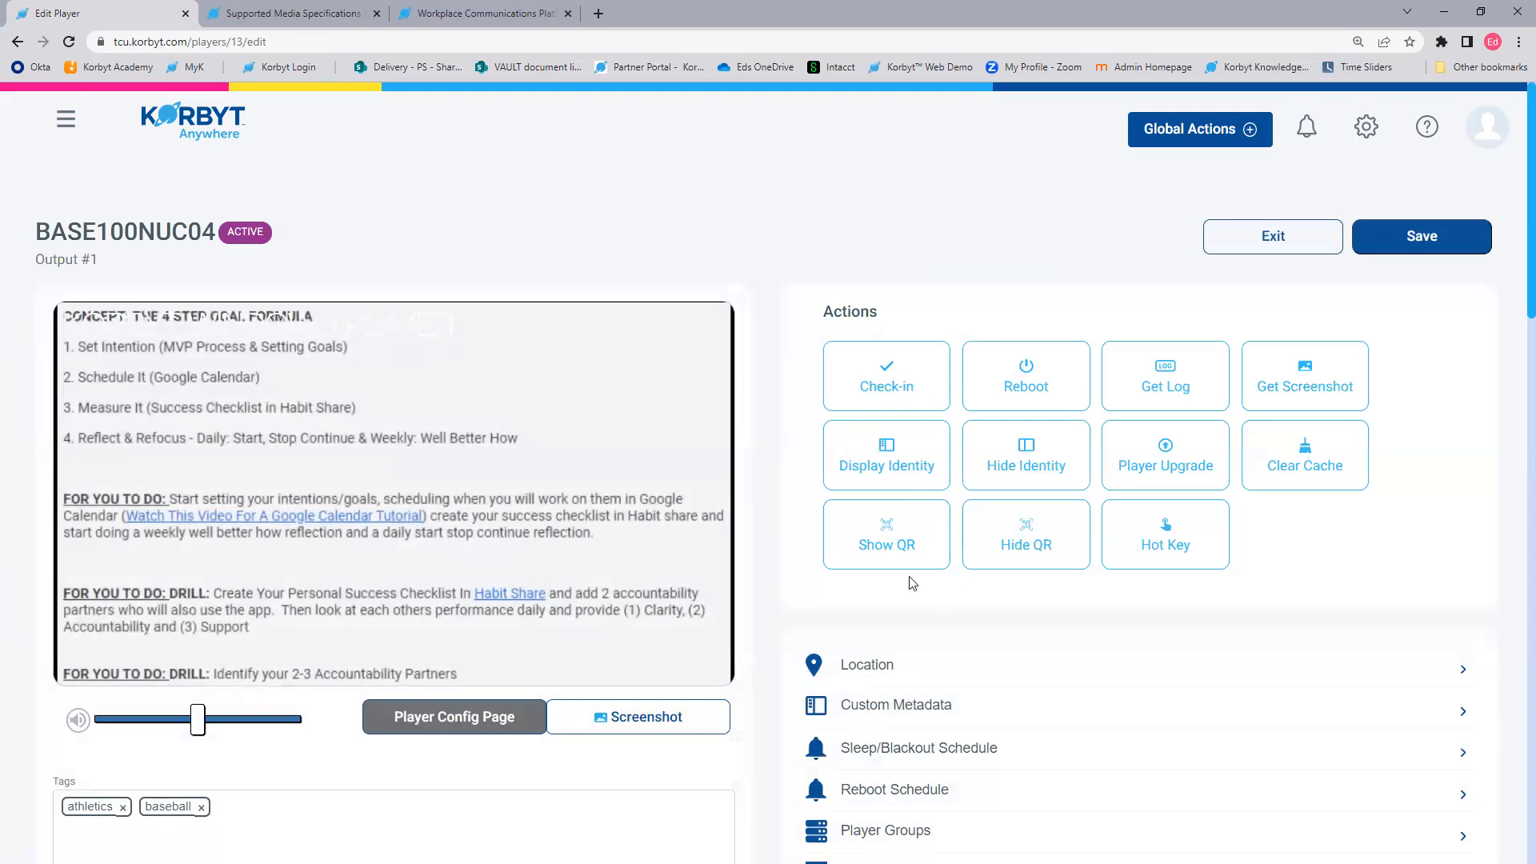
scroll(896, 576, down, 2)
click(886, 723)
scroll(899, 783, down, 3)
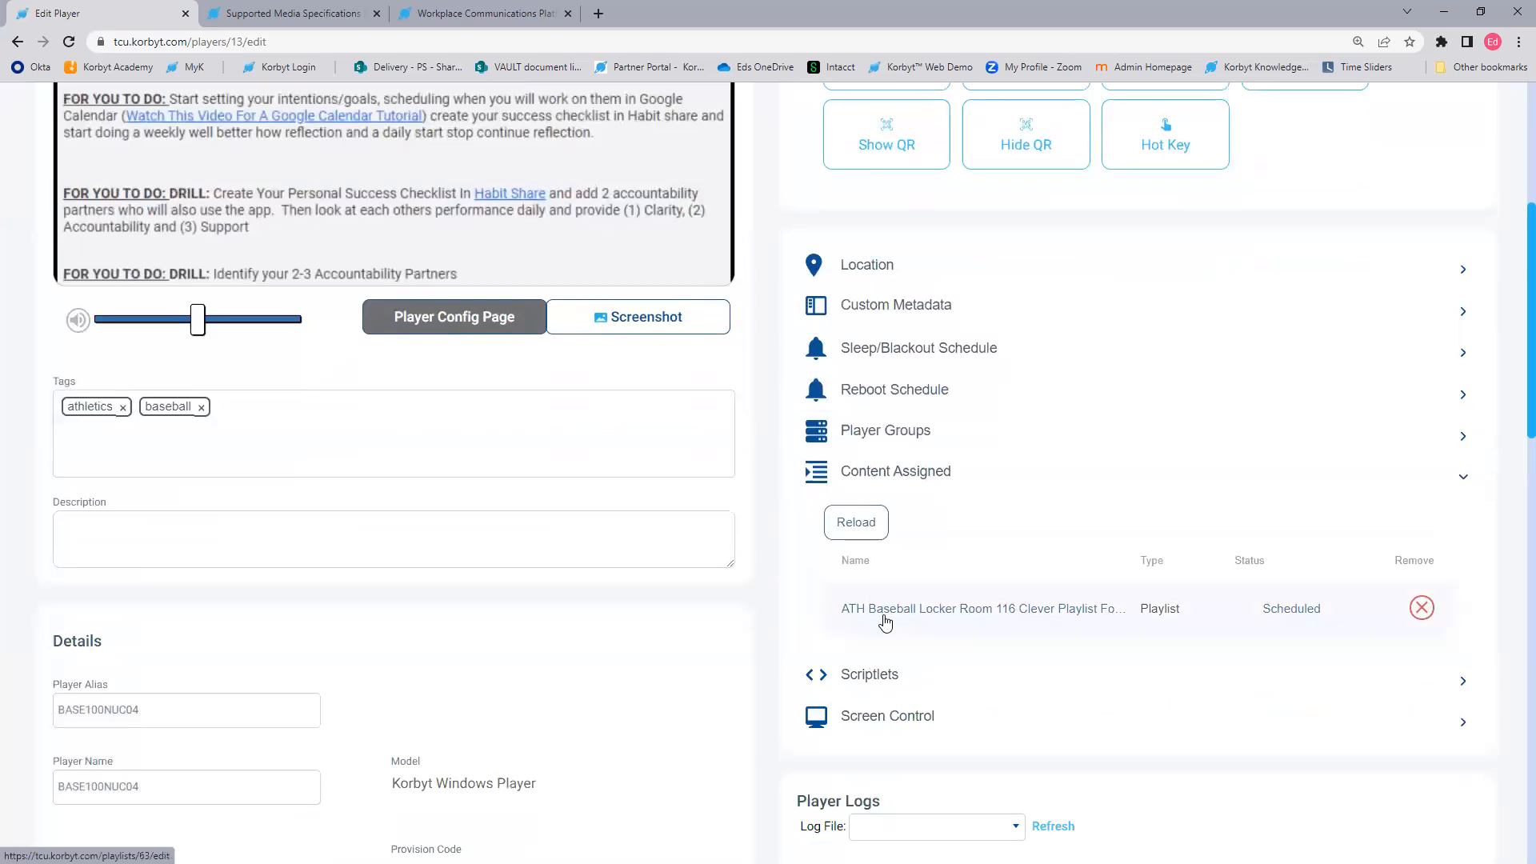
scroll(932, 830, up, 5)
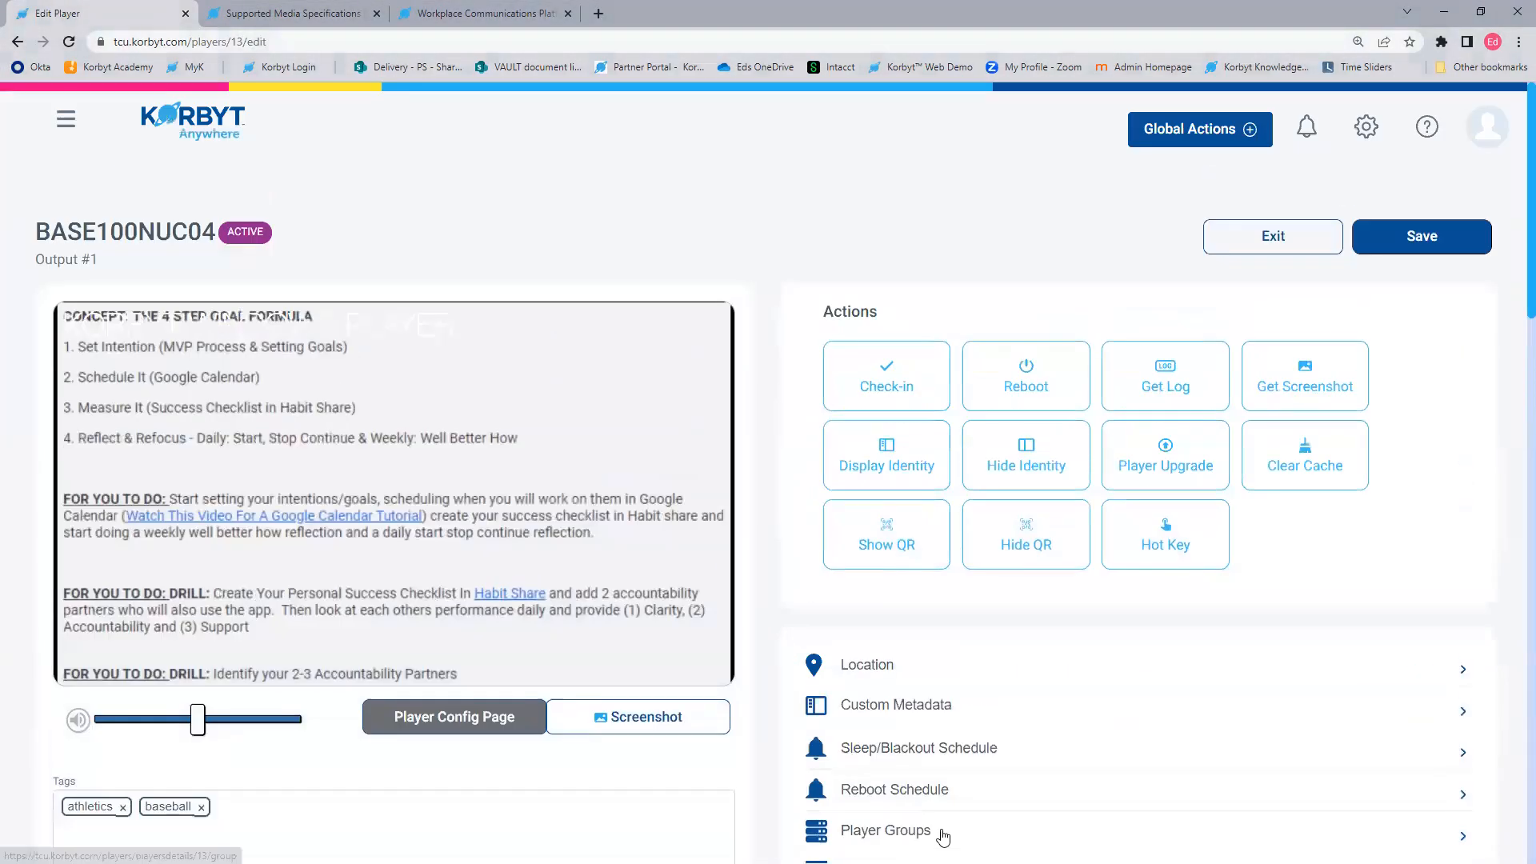
Step: Leave the player, open Korbyt Training Playlist - Clever for editing from the Playlists page, and open its daily schedule
click(15, 44)
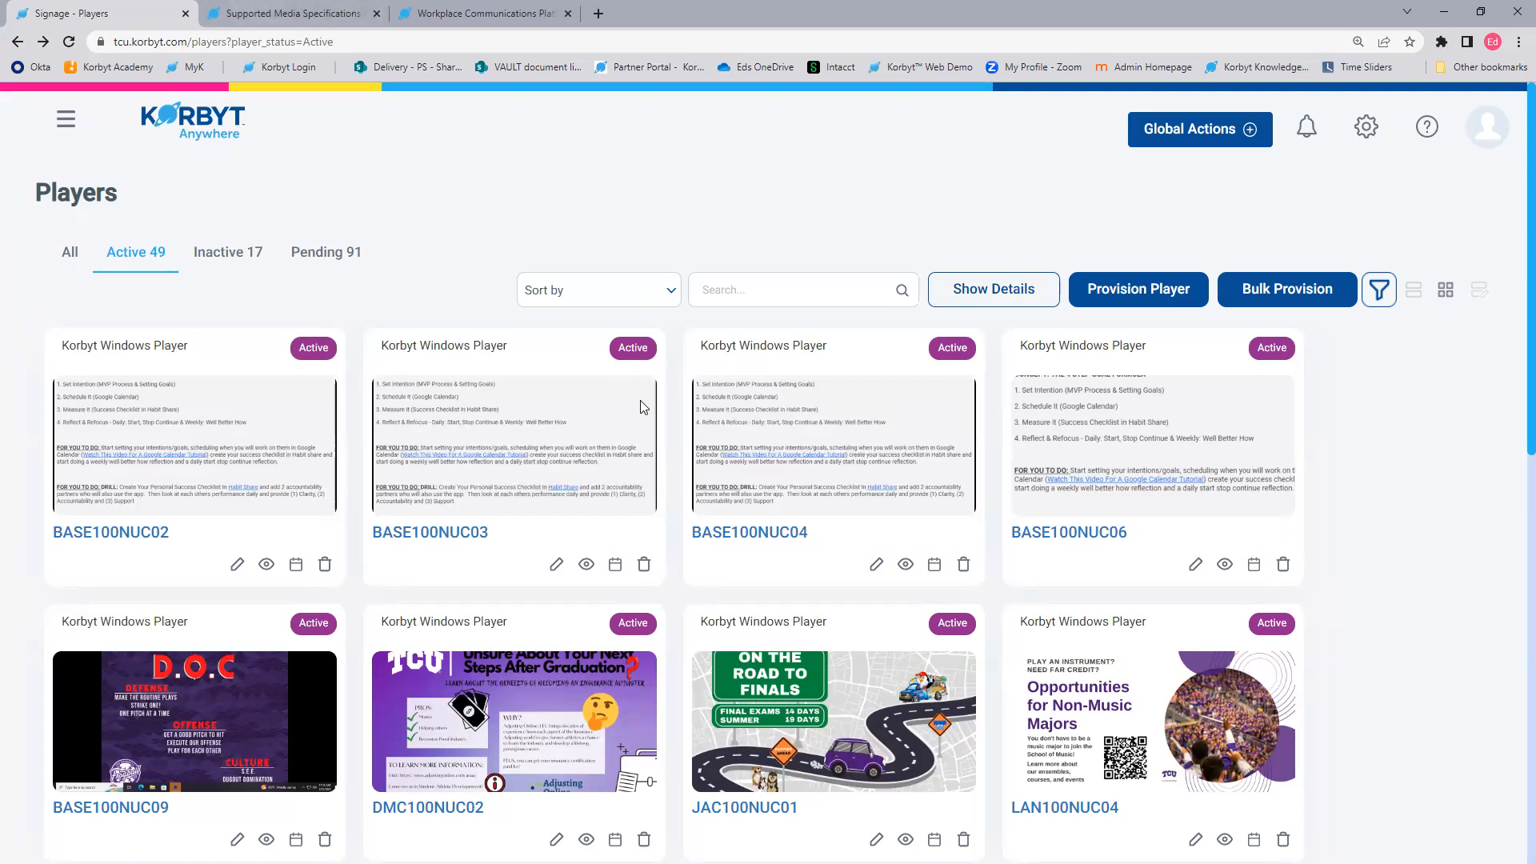
click(66, 120)
click(301, 225)
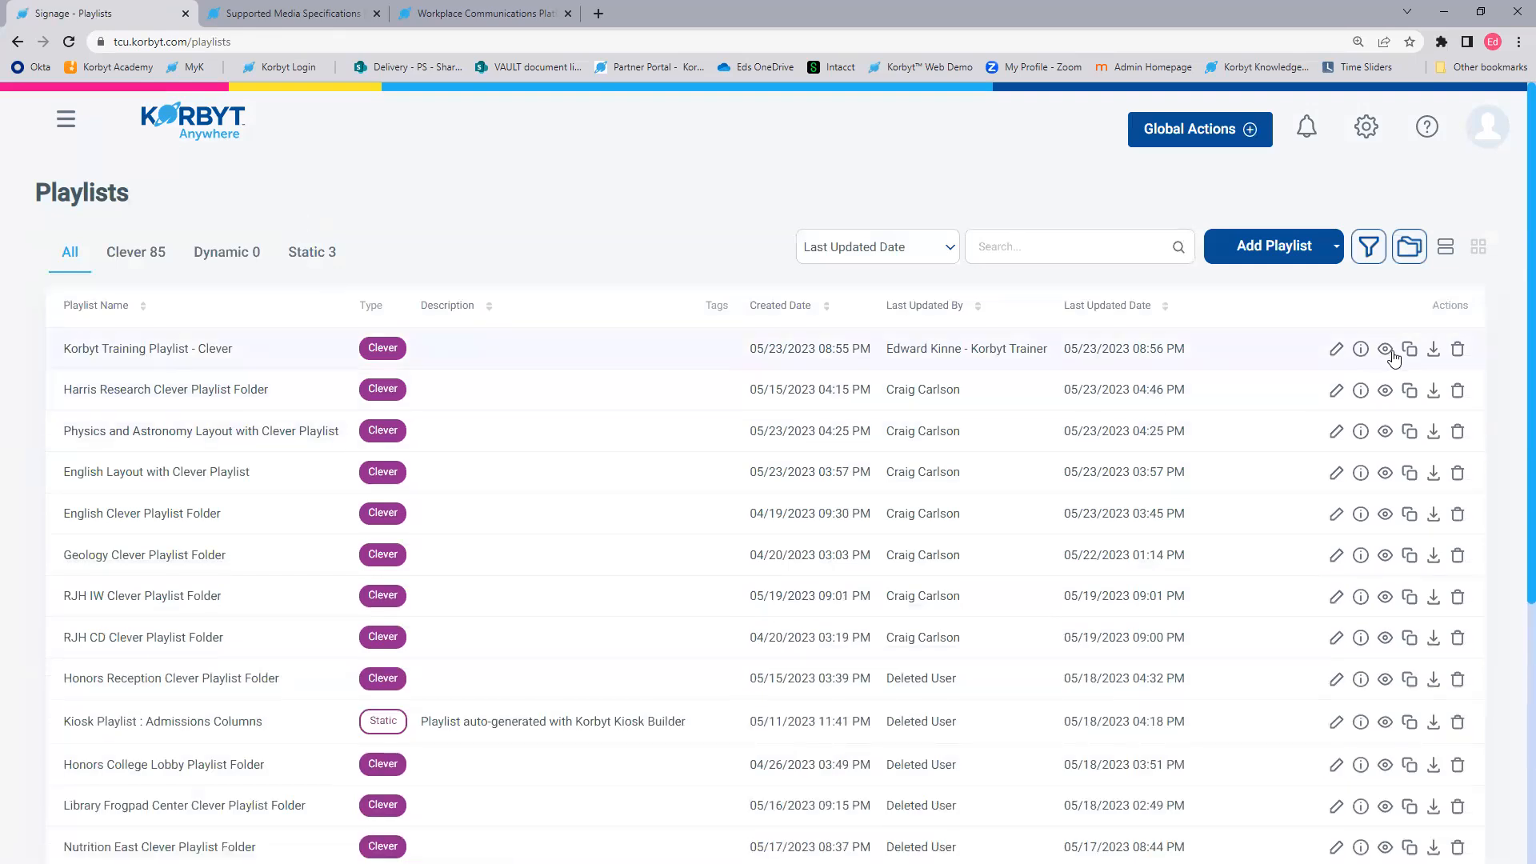
click(1336, 349)
scroll(1116, 569, down, 2)
scroll(1115, 569, down, 5)
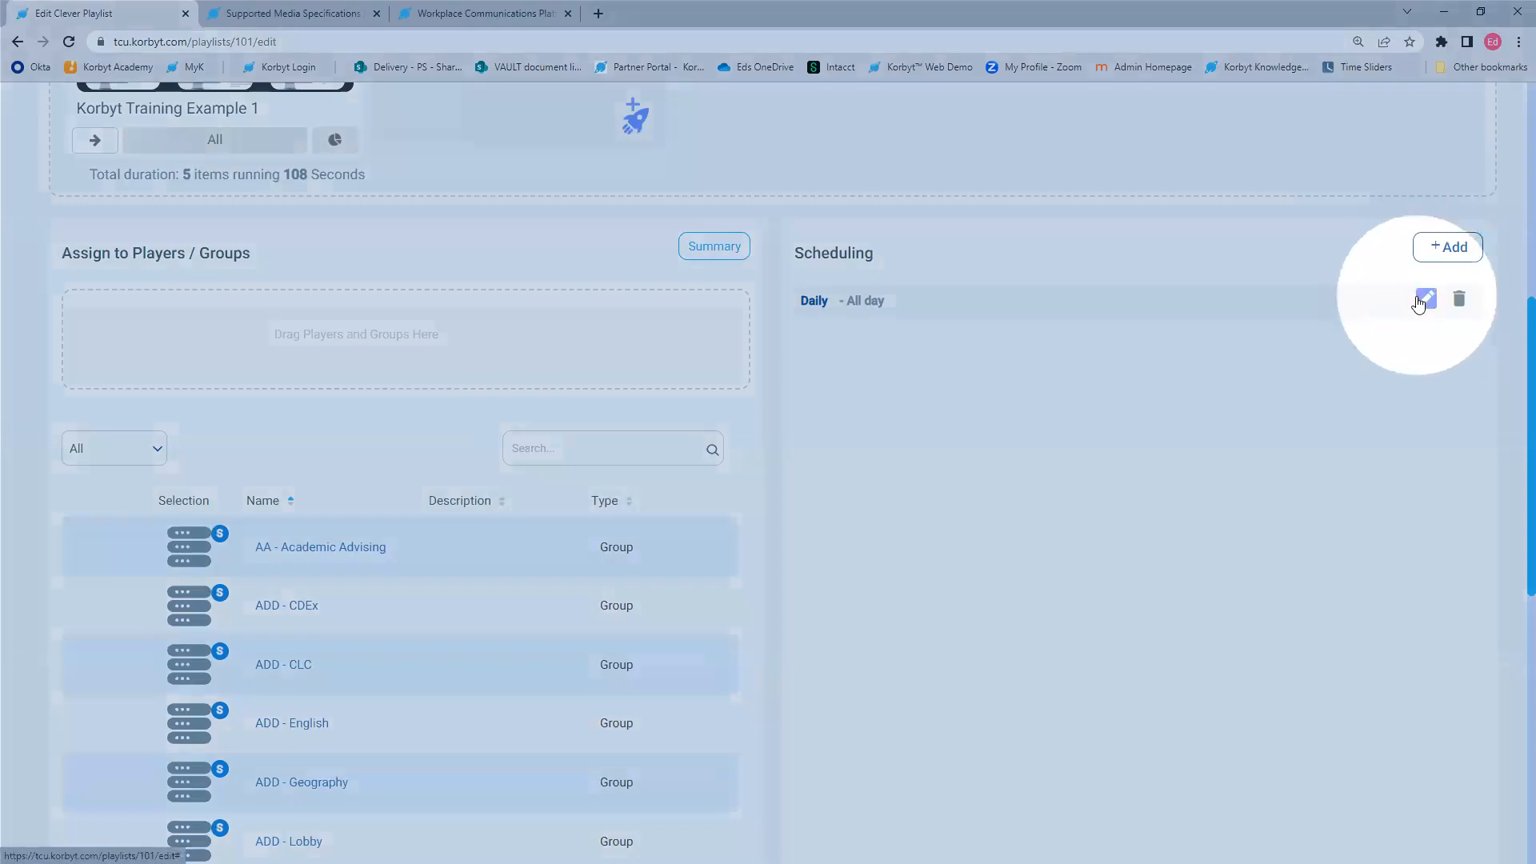
click(1424, 299)
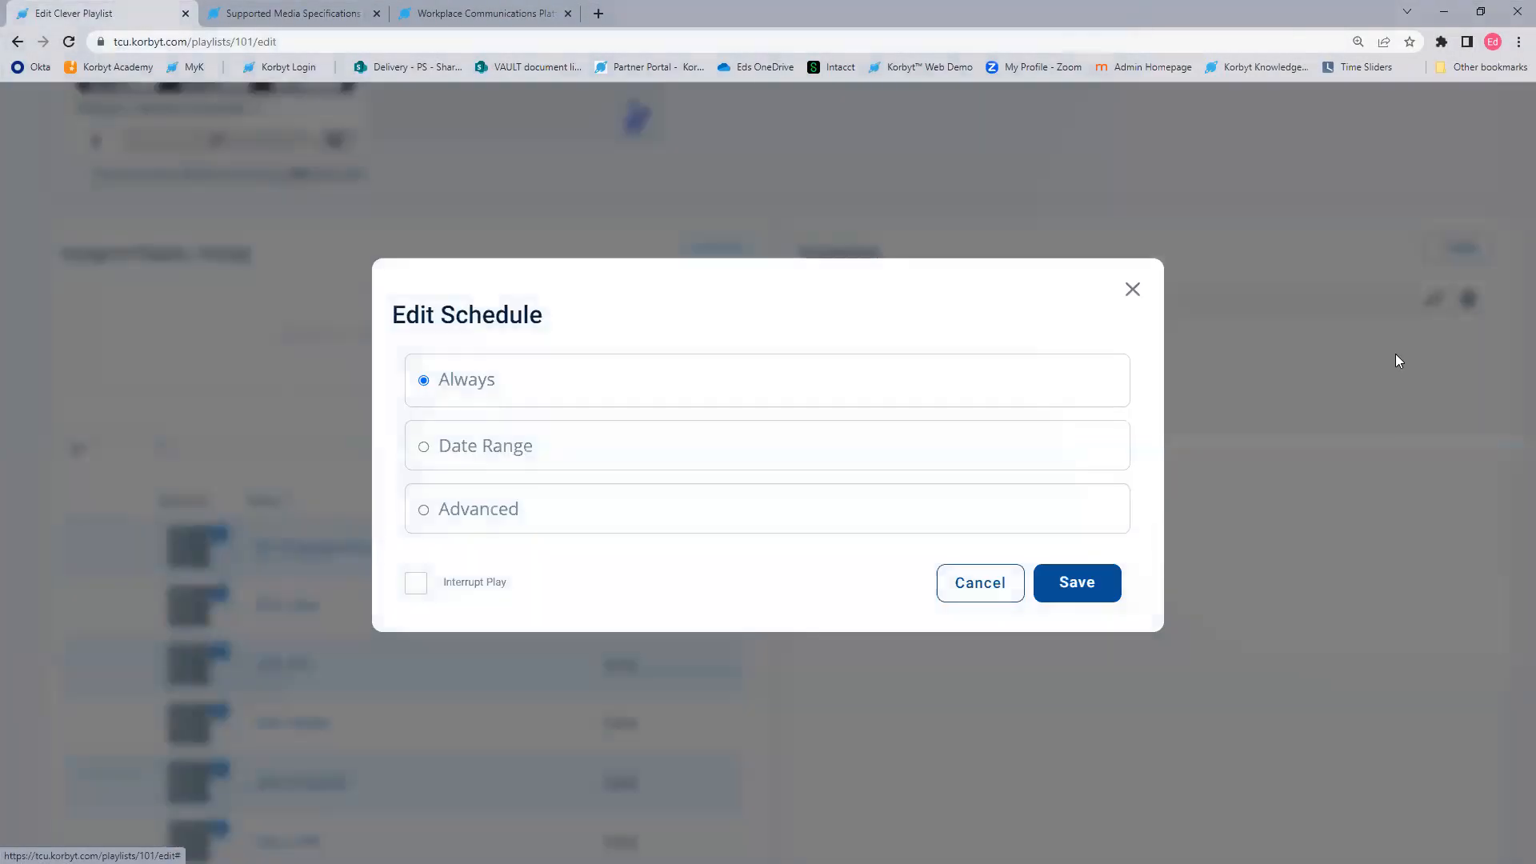
Step: Switch the playlist's schedule to Advanced, with both its start date and end date on 05/24/2023
click(472, 509)
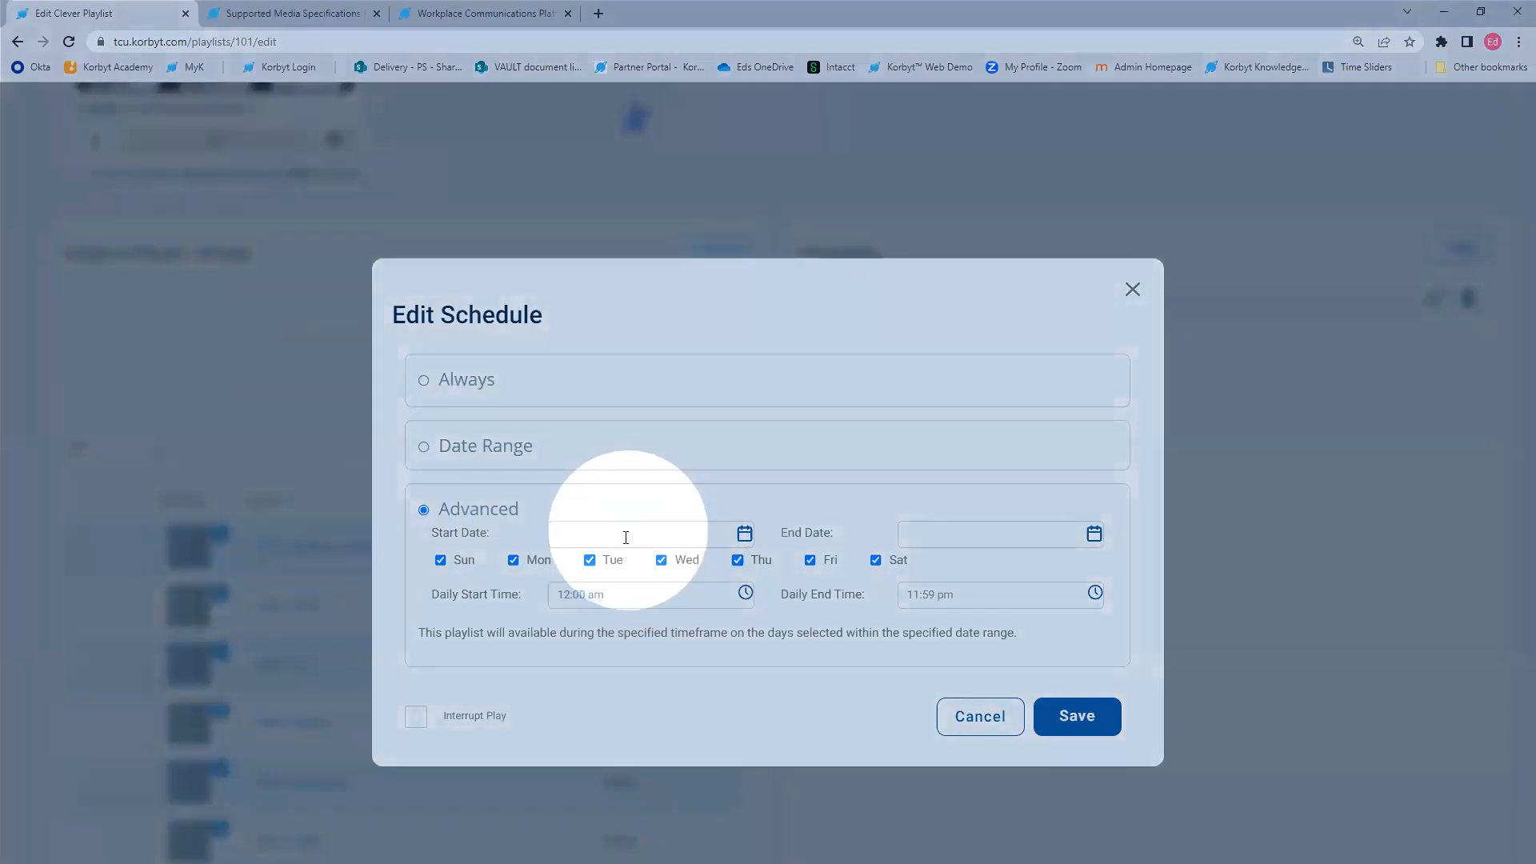
click(653, 531)
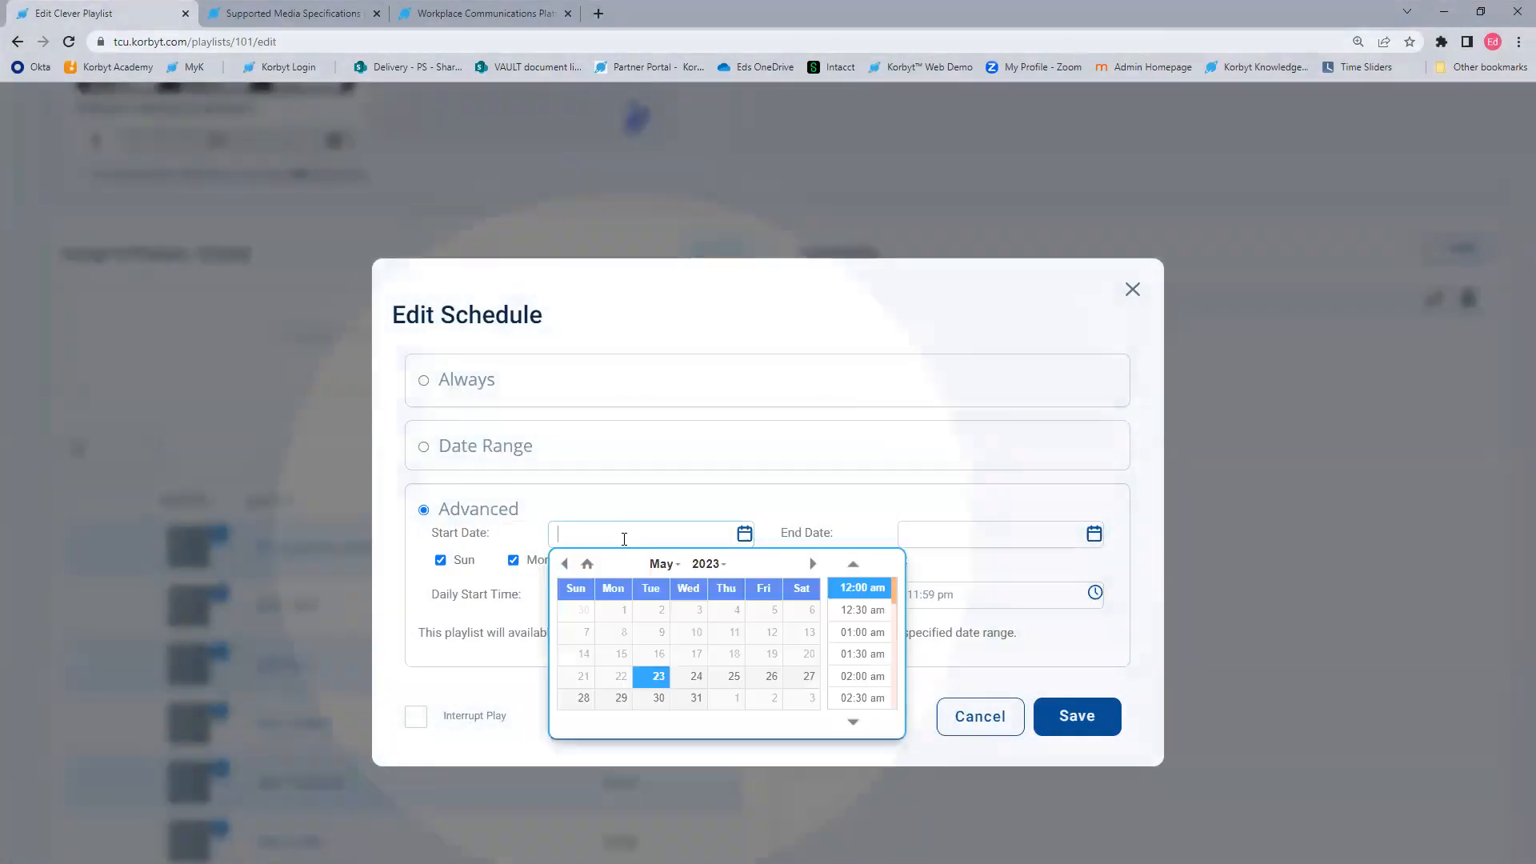
click(696, 676)
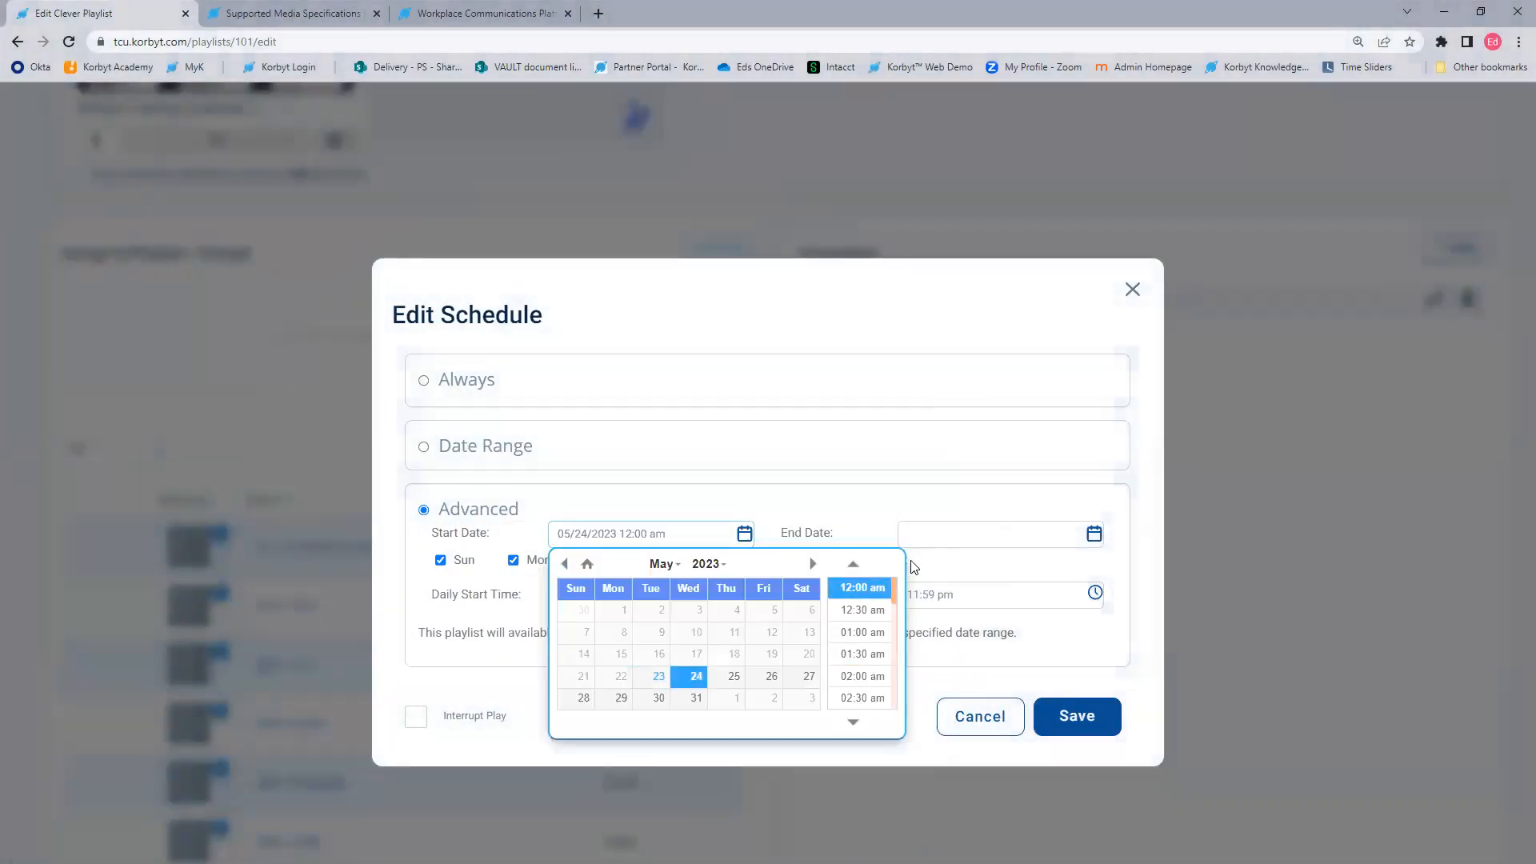
click(920, 534)
click(1044, 678)
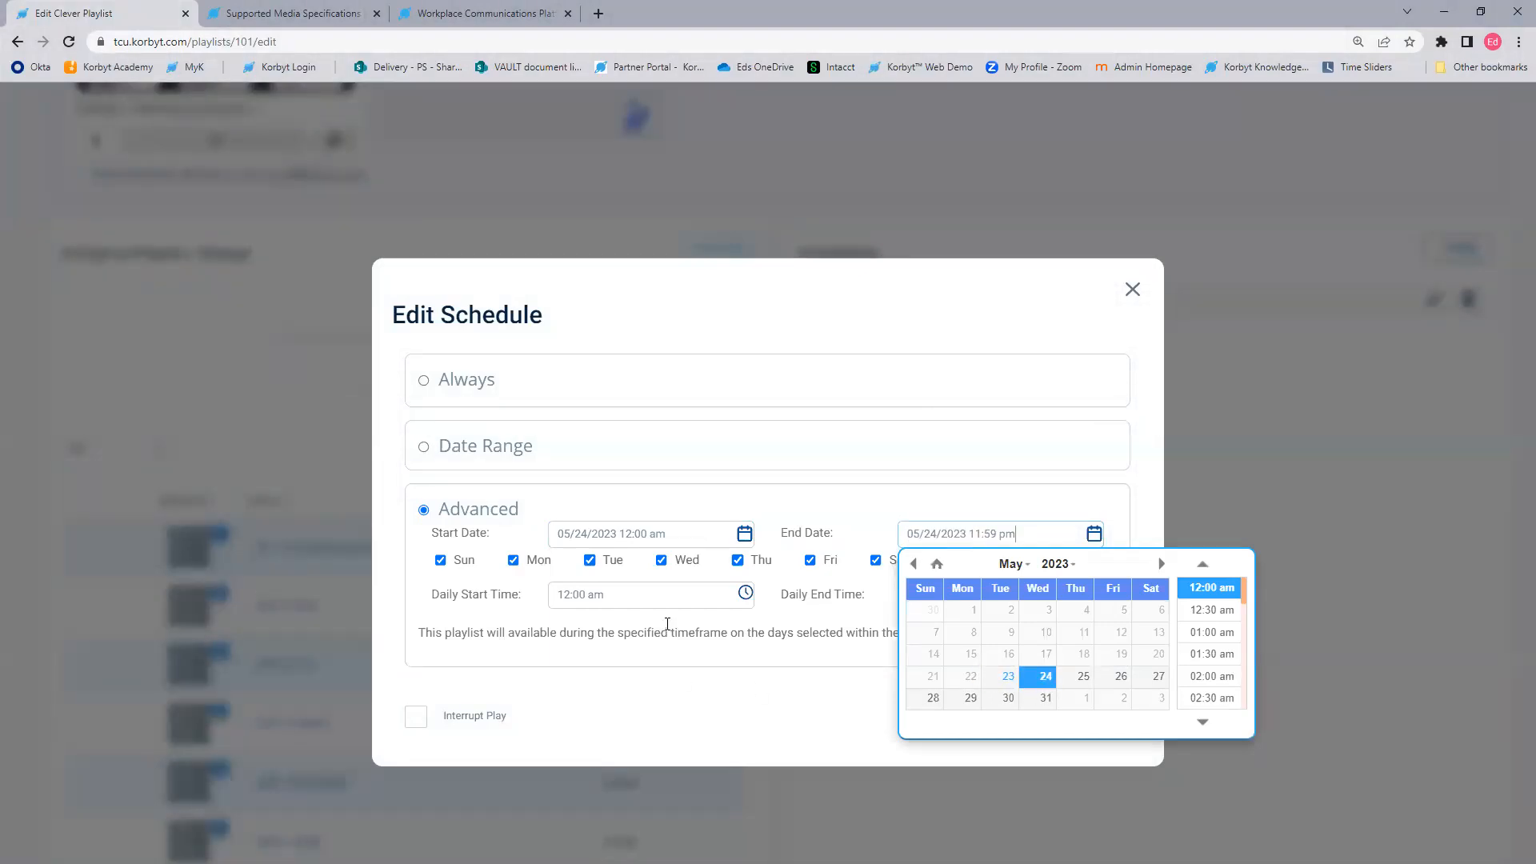
Step: Set the advanced schedule's daily start time to 08:00 am and view the daily end time choices
click(600, 594)
scroll(600, 694, down, 1)
scroll(600, 694, down, 2)
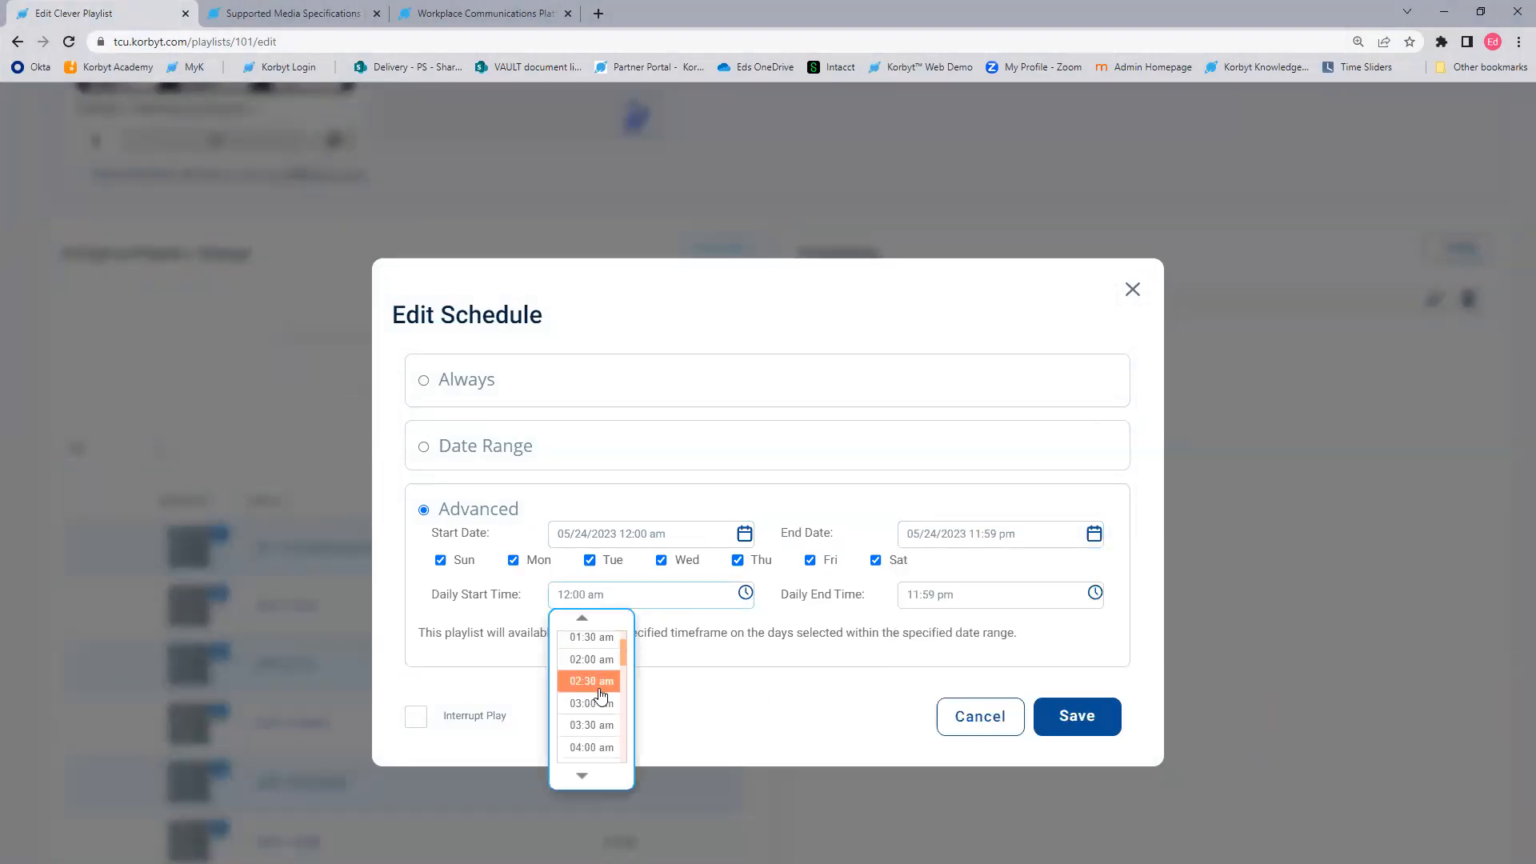
scroll(601, 696, down, 3)
scroll(610, 692, down, 1)
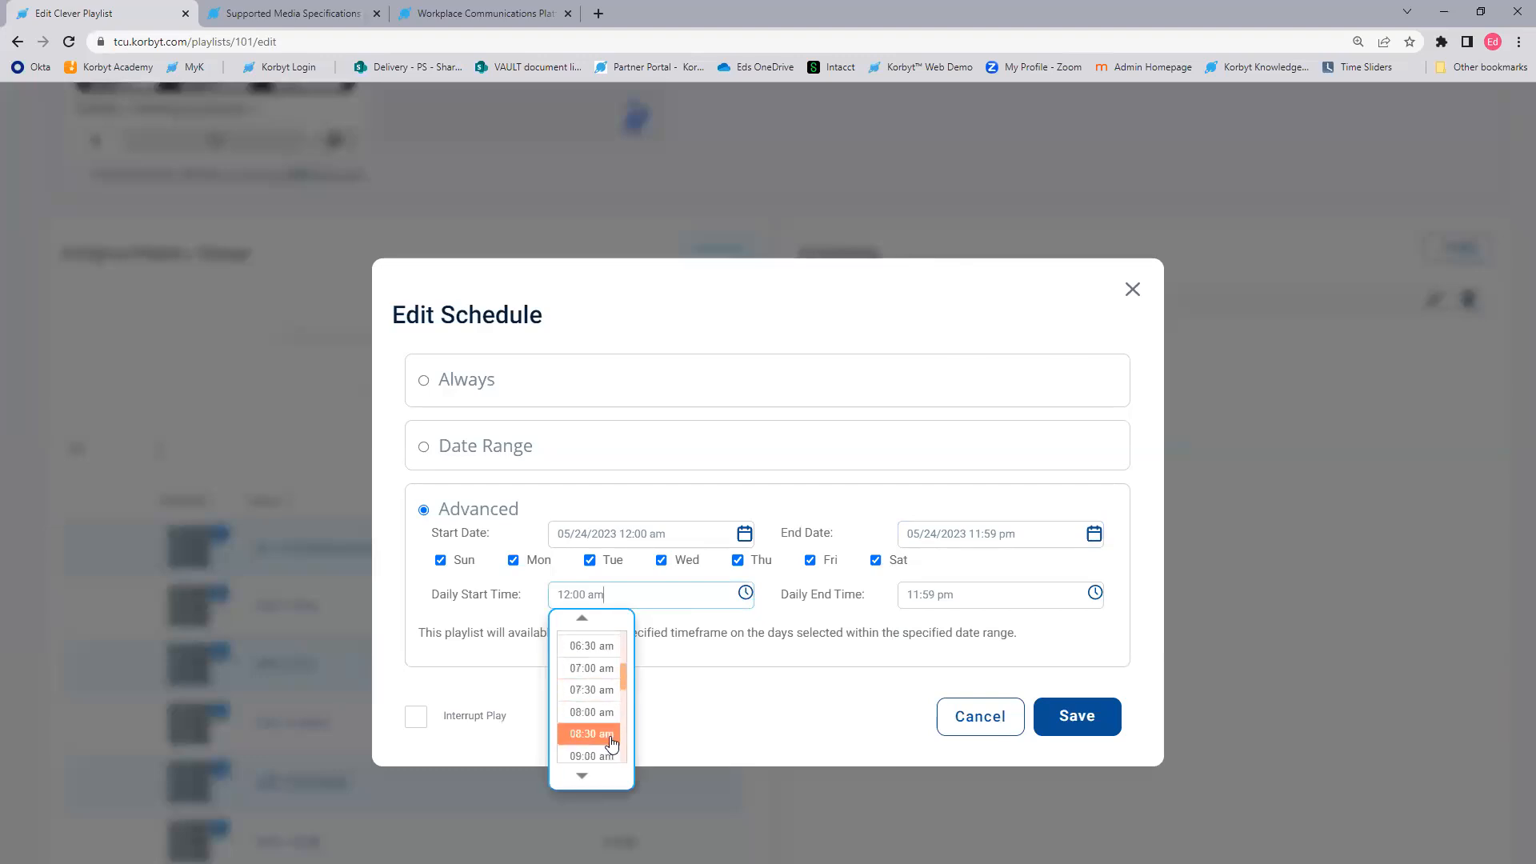
click(592, 711)
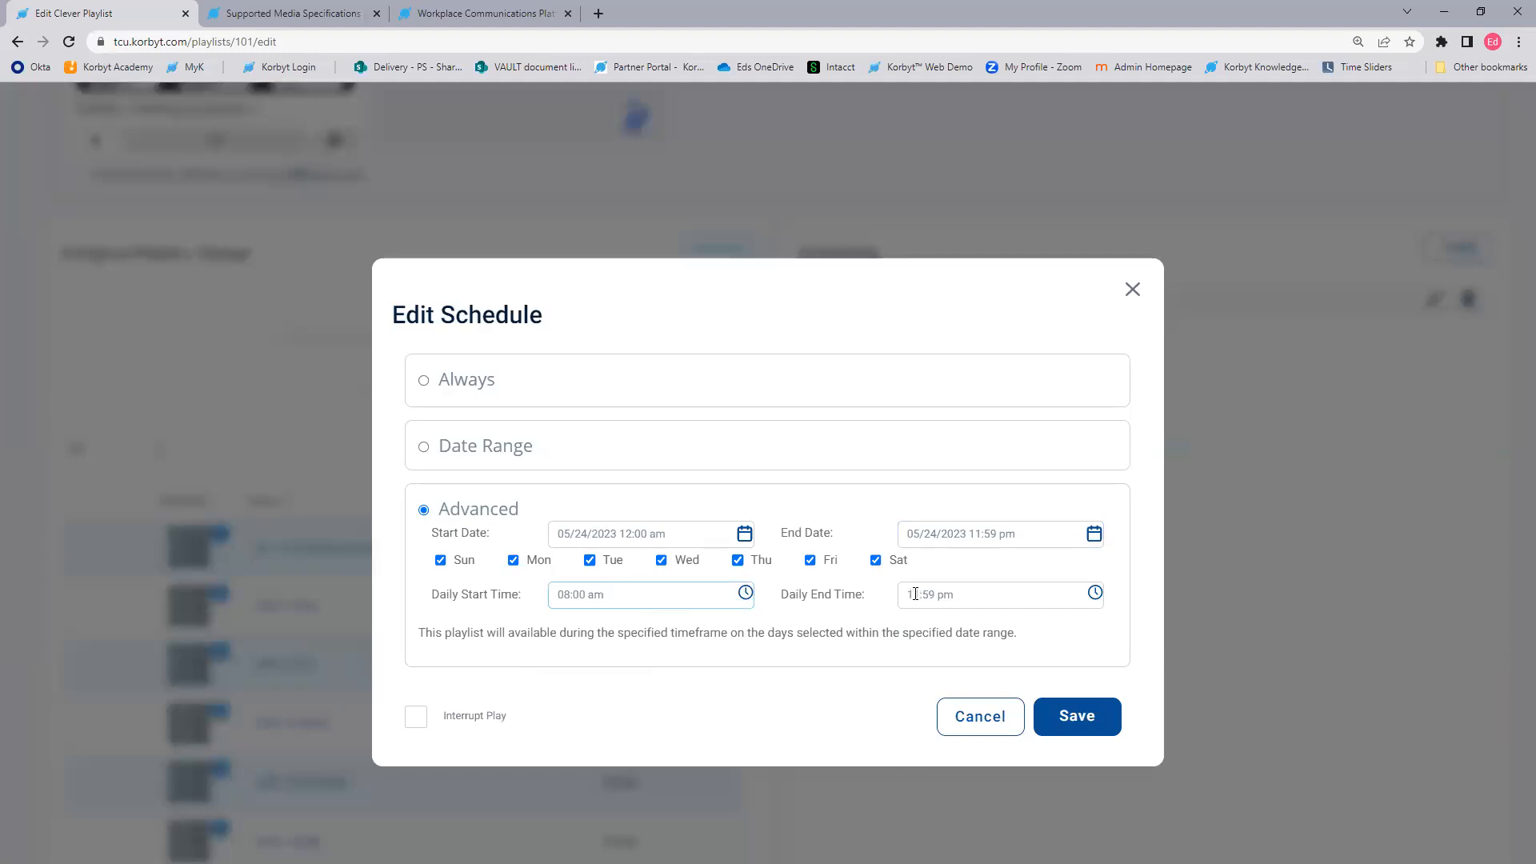
click(974, 599)
click(784, 700)
Step: Switch the schedule to Date Range and set its start to 06/01/2023 08:30 am
click(494, 453)
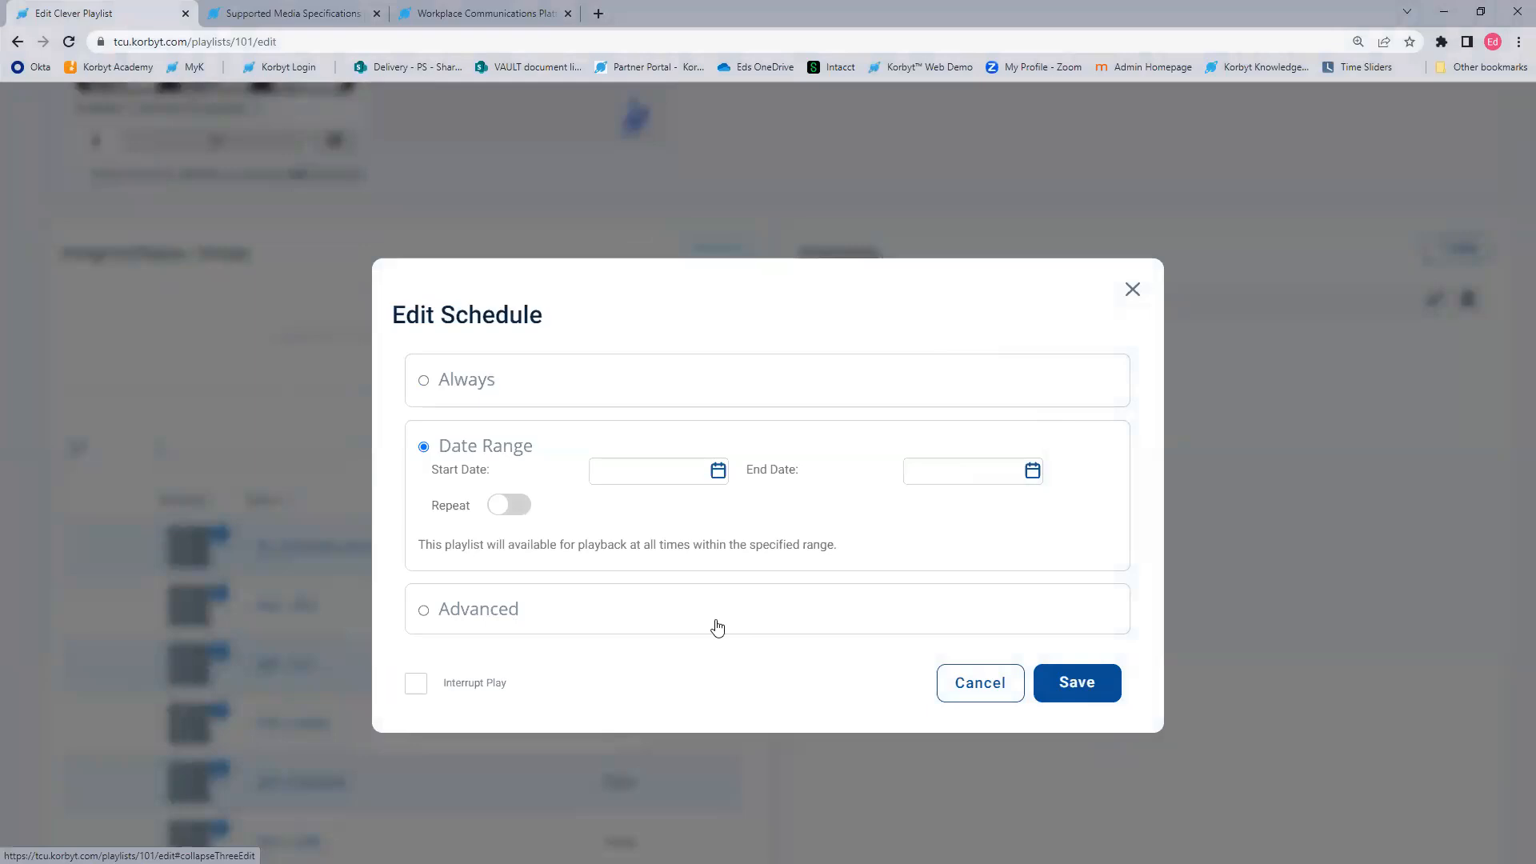
click(647, 466)
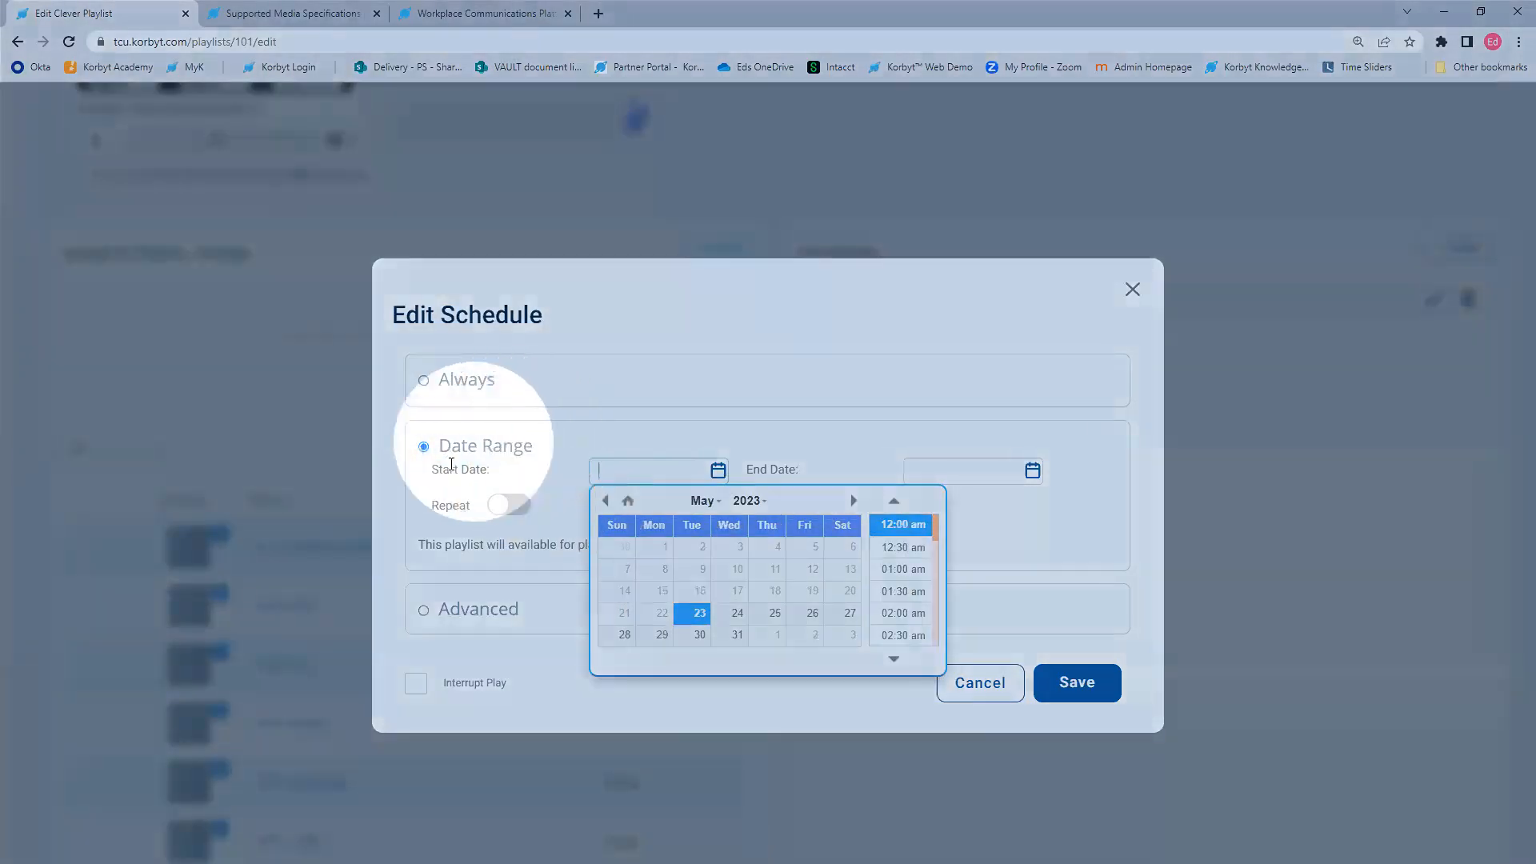
click(692, 613)
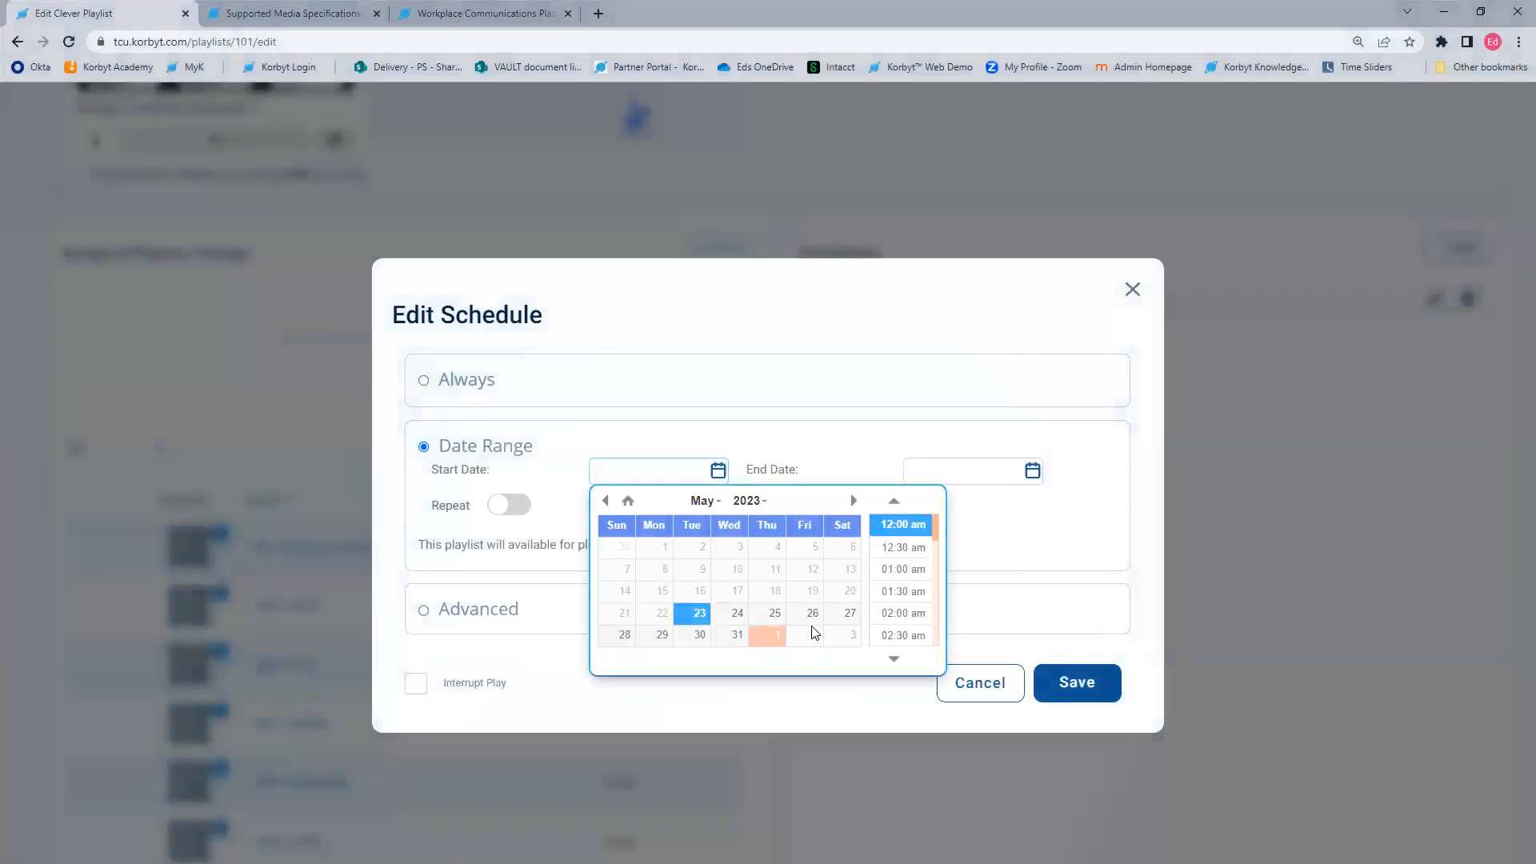
click(770, 637)
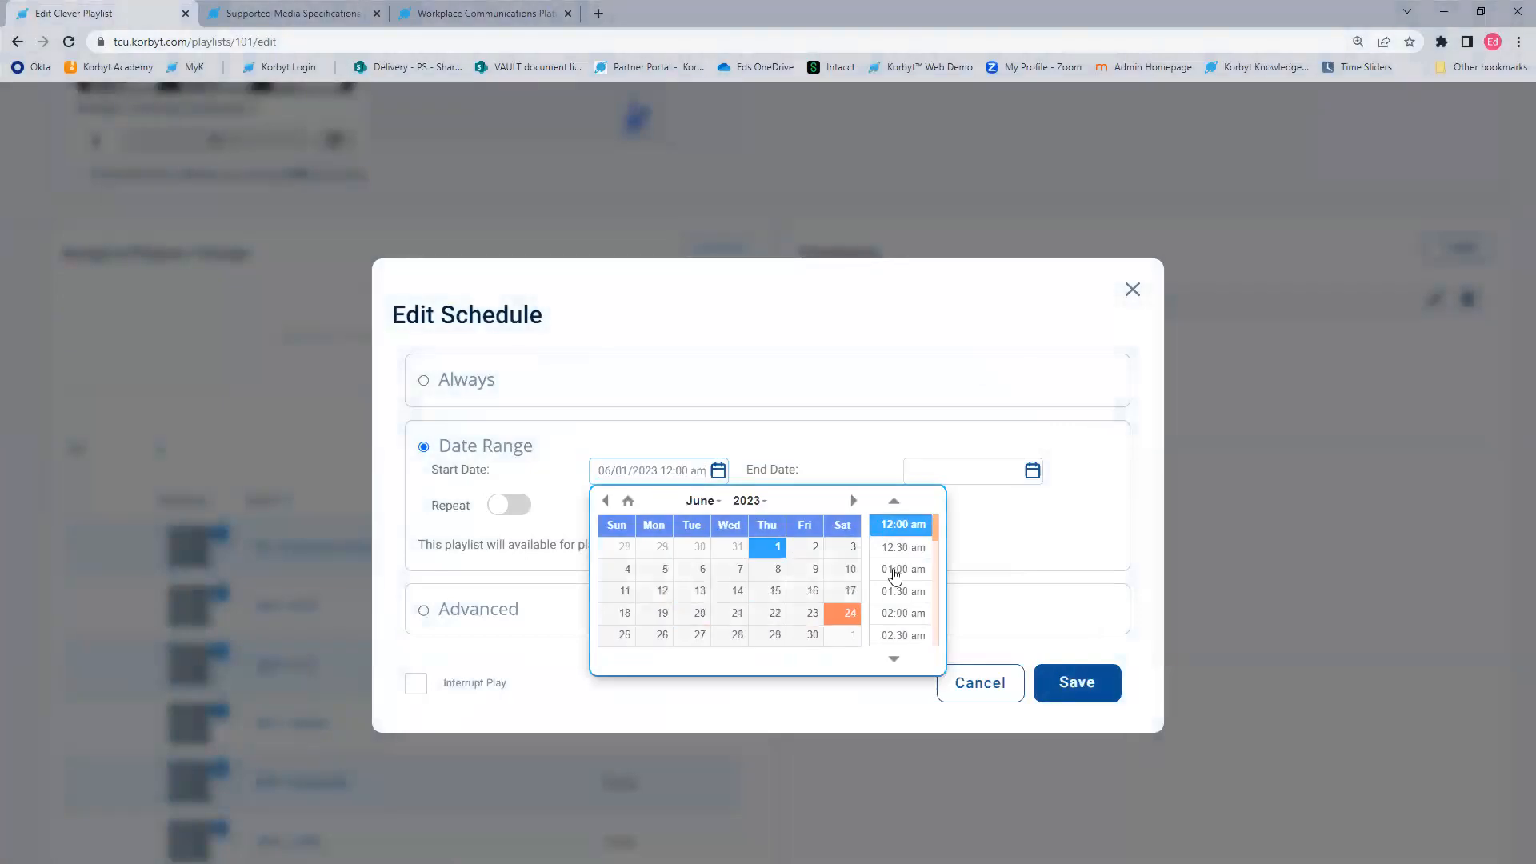
scroll(897, 552, down, 5)
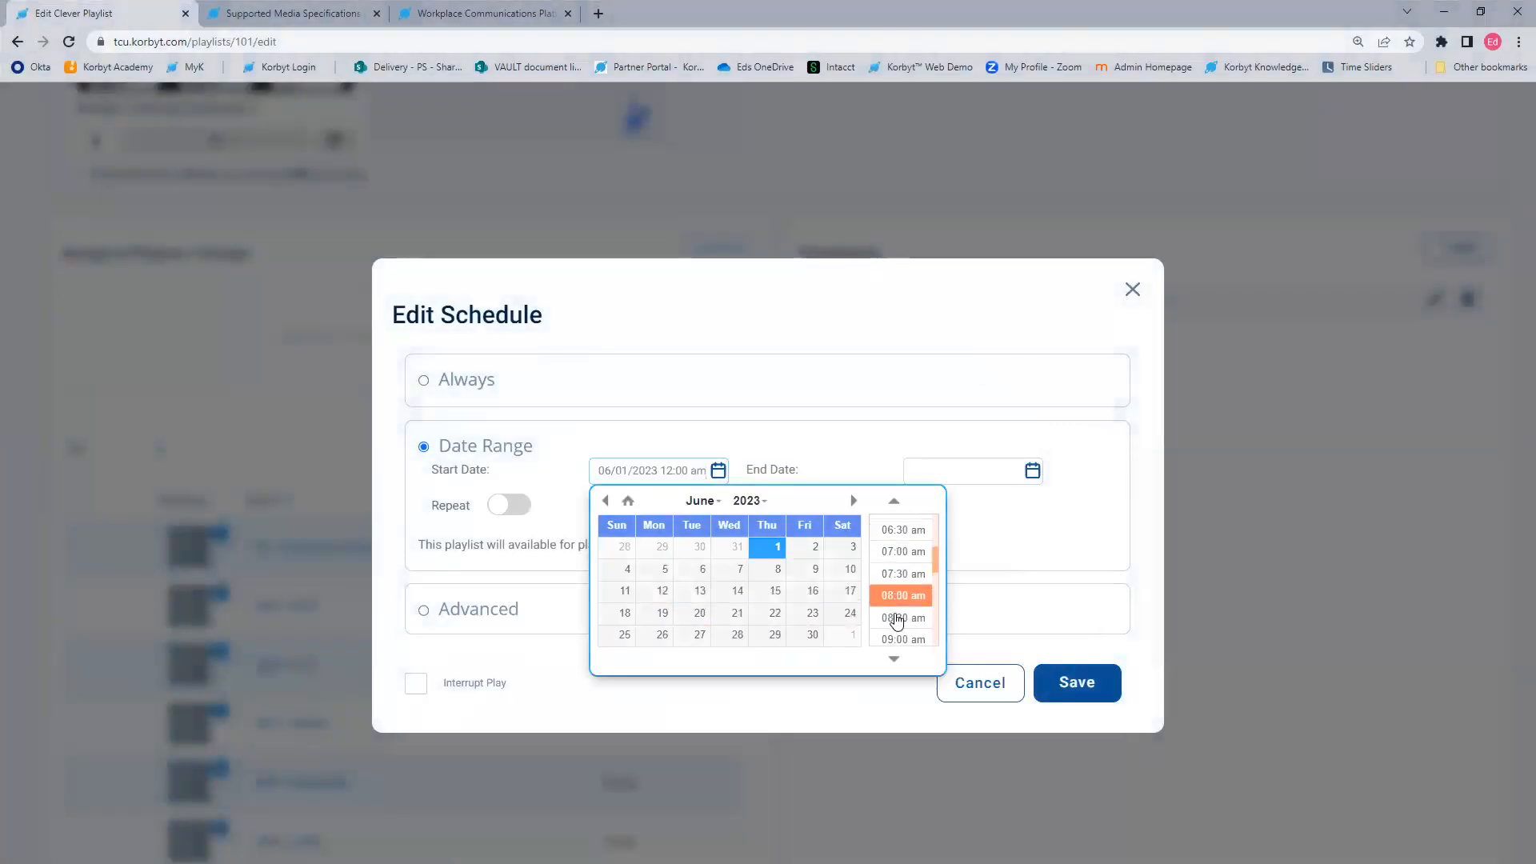
click(897, 620)
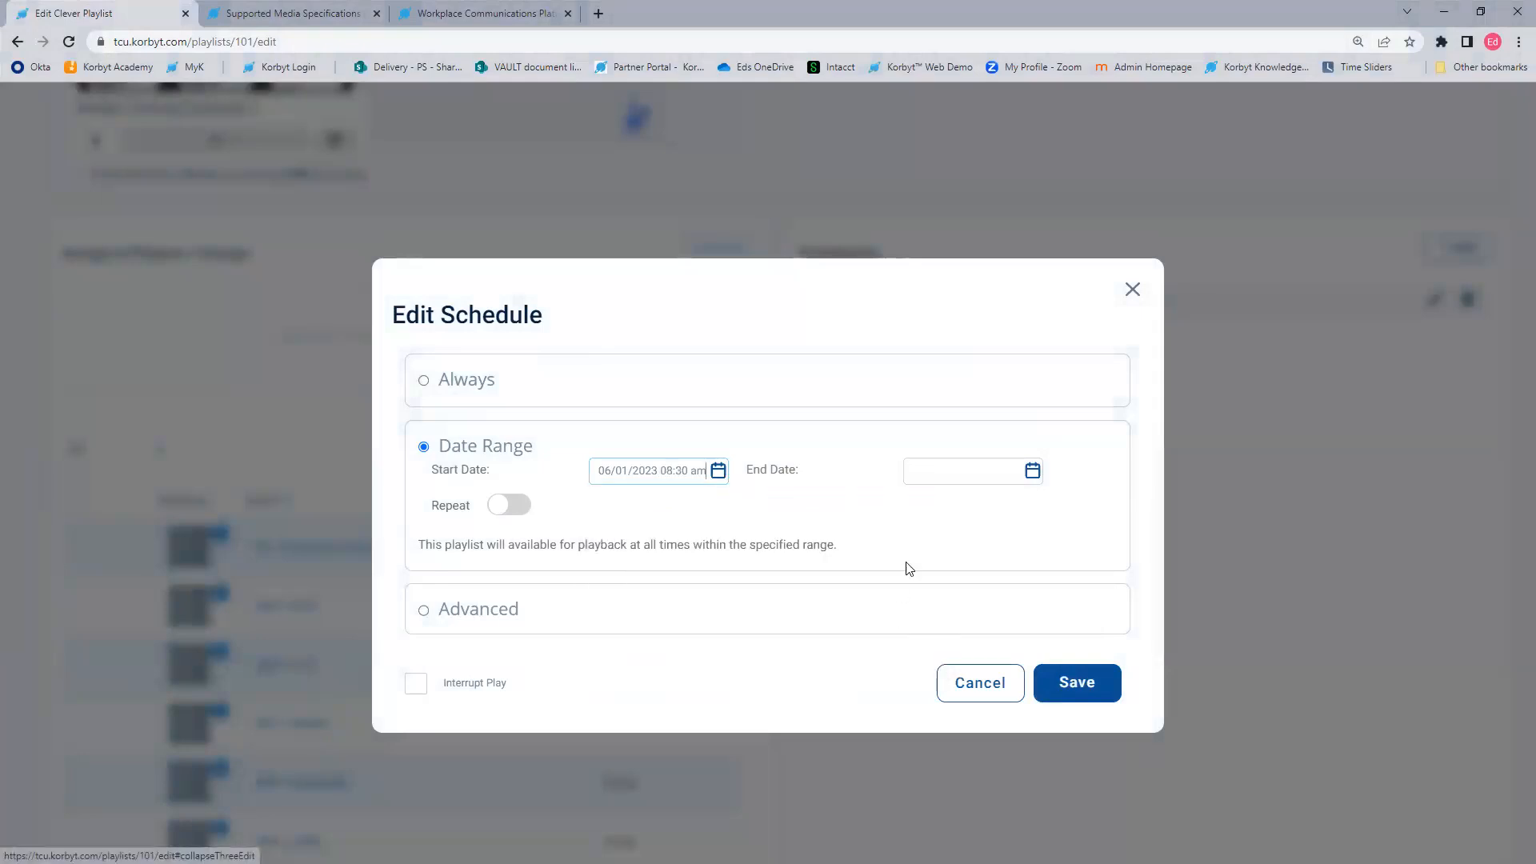
Step: Set the date range's end to 06/02/2023 03:00 pm, and leave the schedule dialog from the Advanced option without saving
click(942, 472)
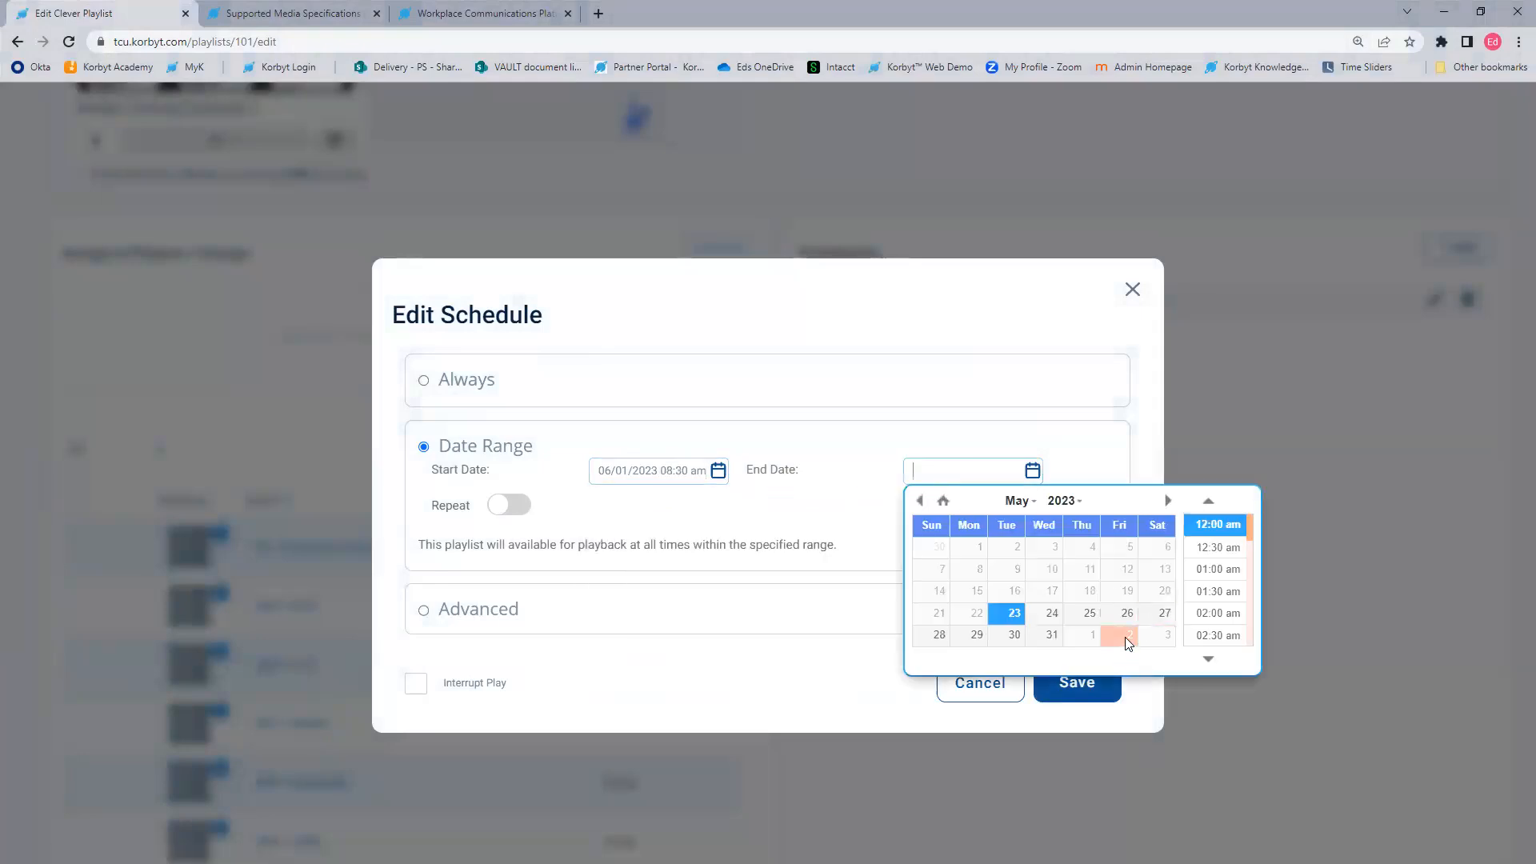
scroll(1215, 588, down, 5)
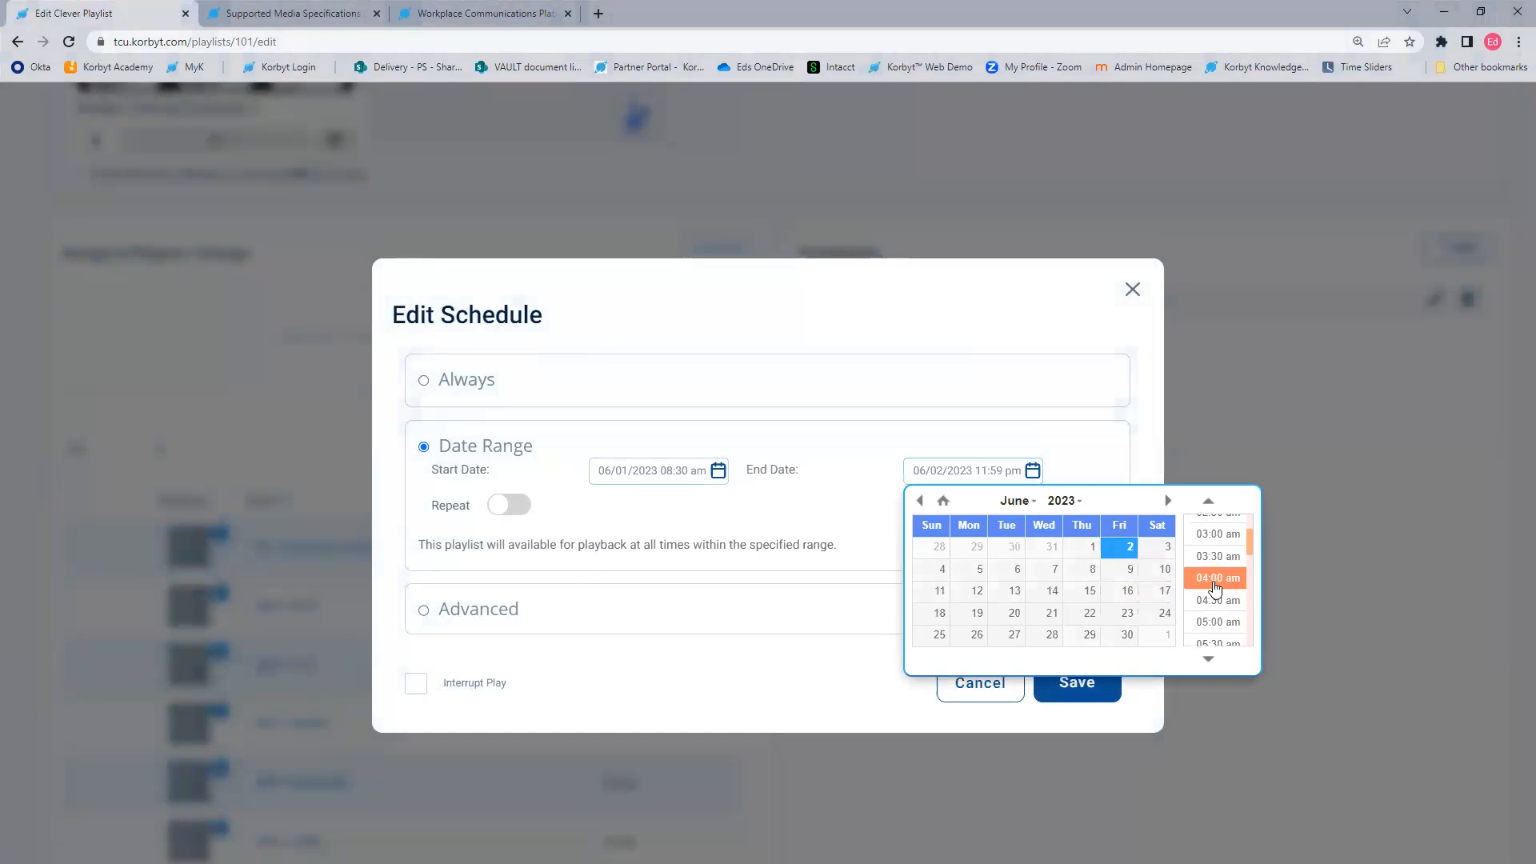
scroll(1215, 621, down, 4)
click(1209, 632)
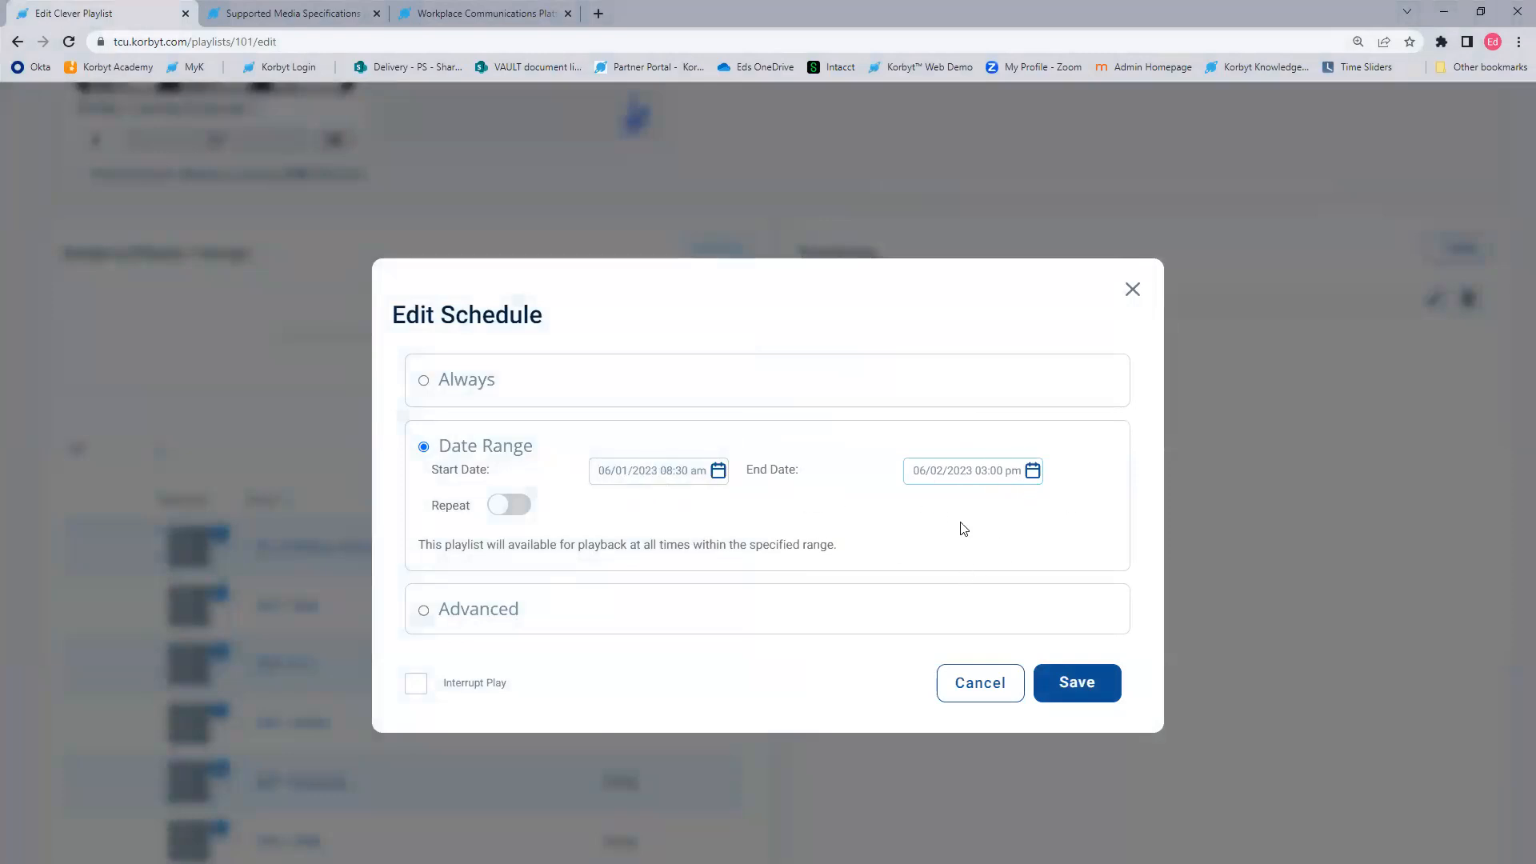
click(472, 615)
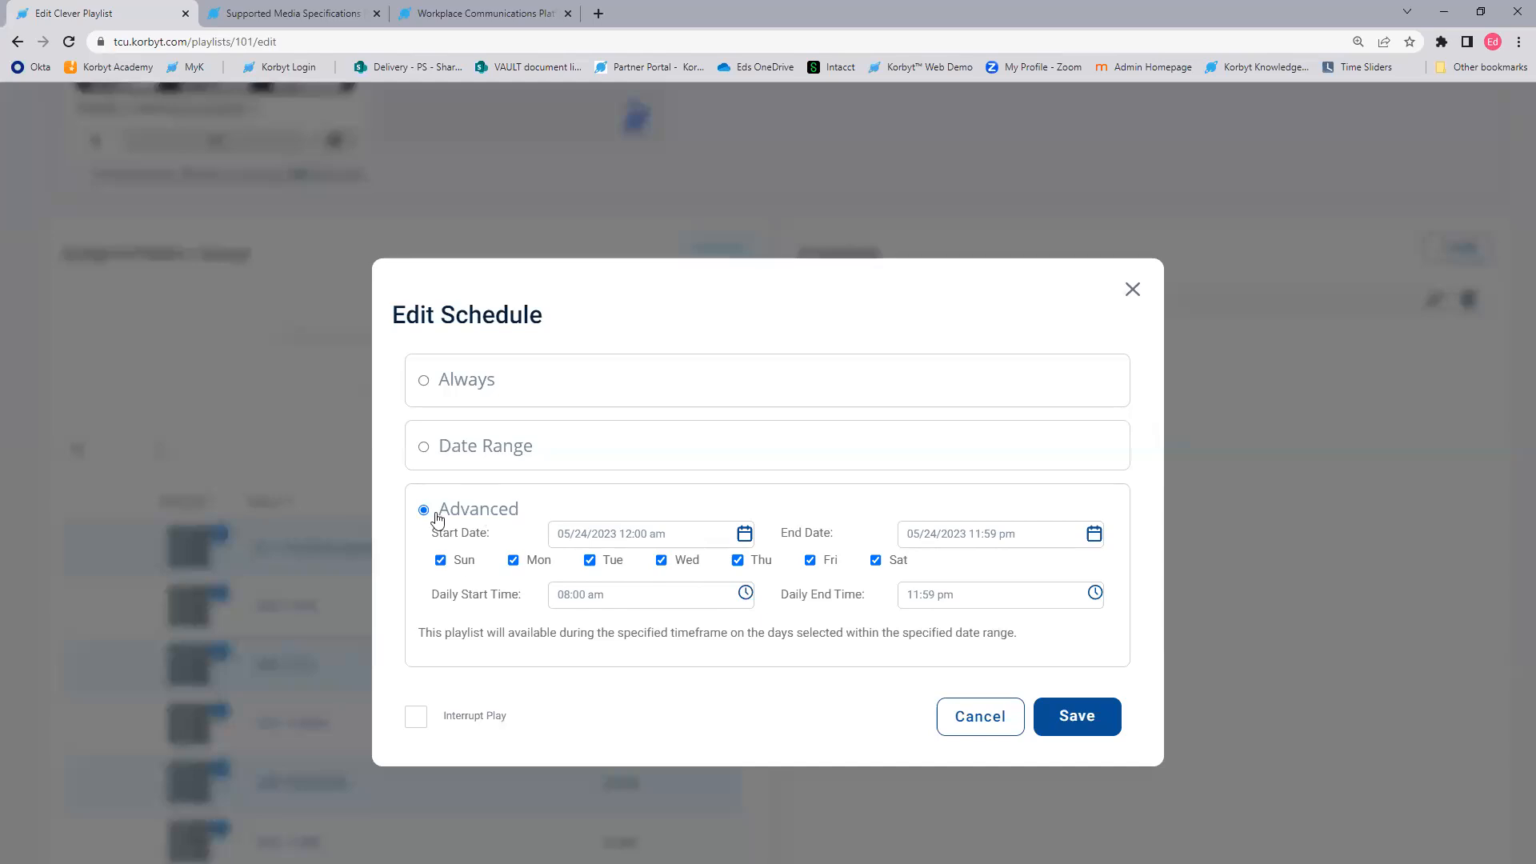
click(1134, 289)
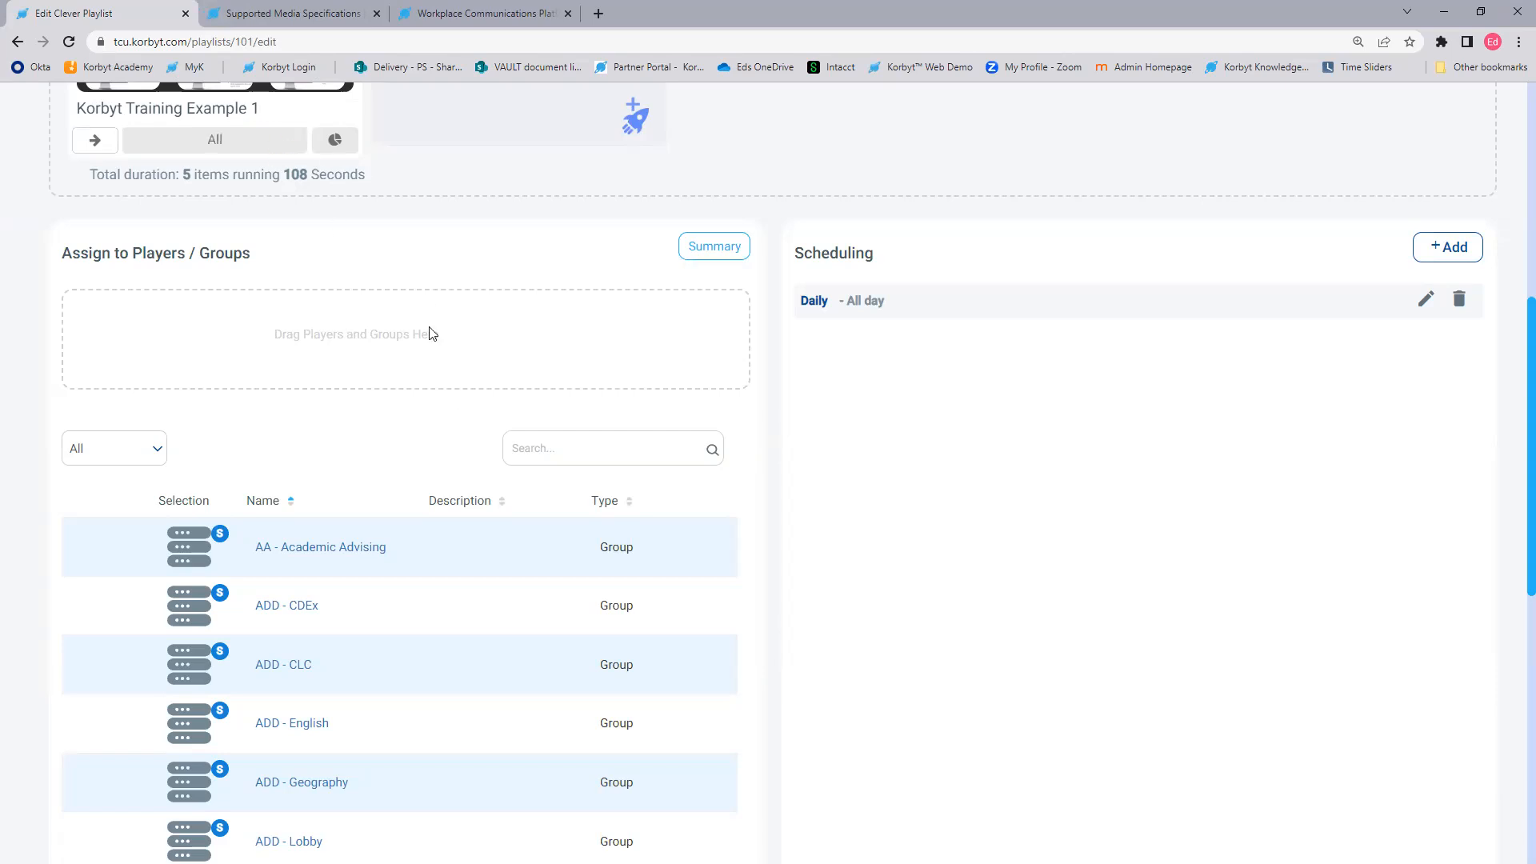
Step: Look over the playlist's content and player assignments, and open the Korbyt Training Examples folder in the Media Manager
scroll(429, 333, up, 6)
scroll(244, 553, up, 1)
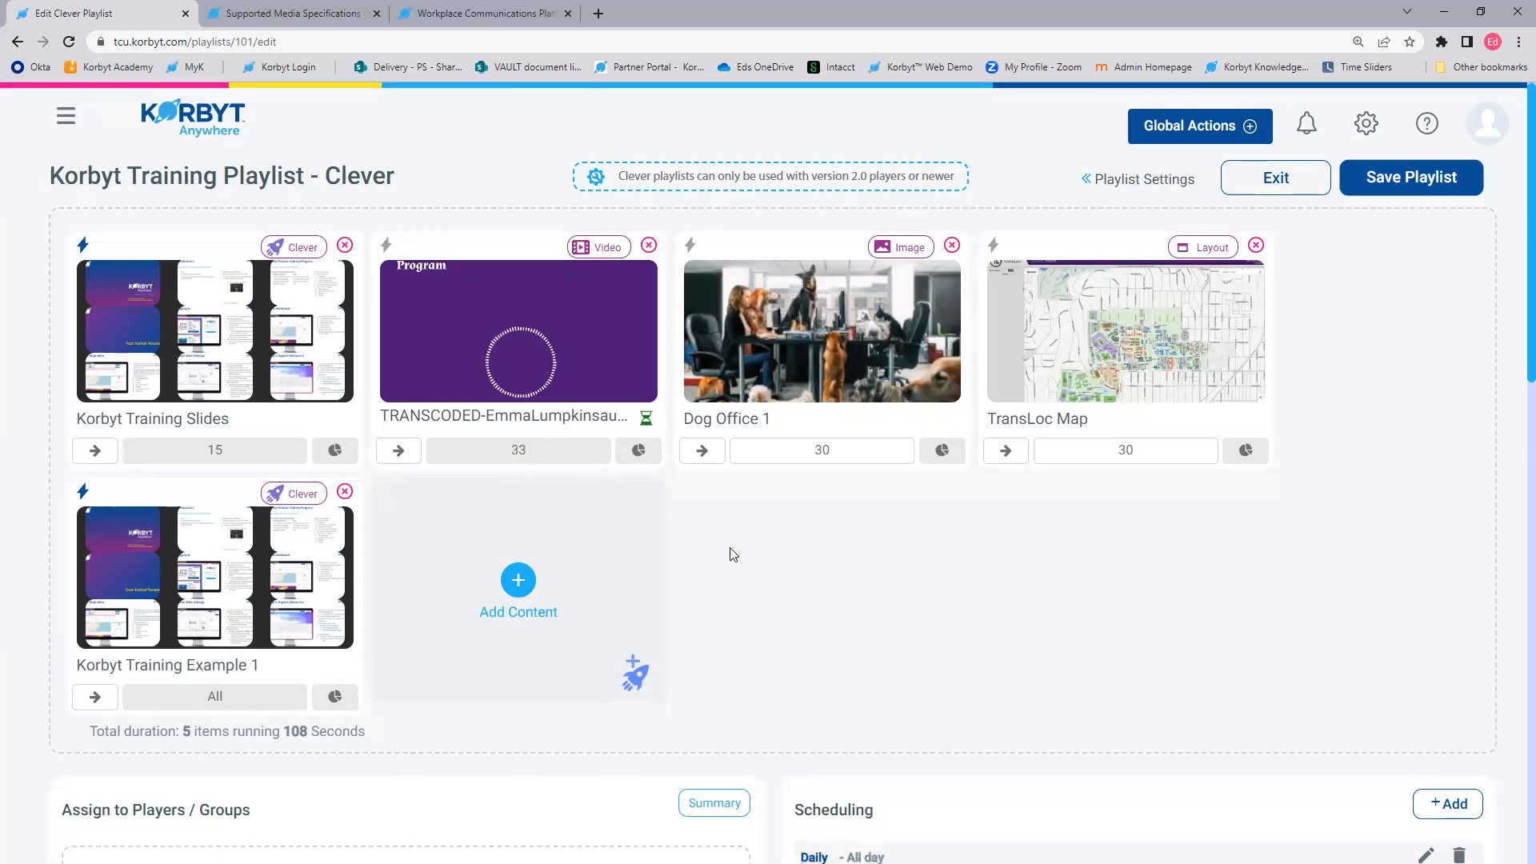
scroll(730, 551, down, 6)
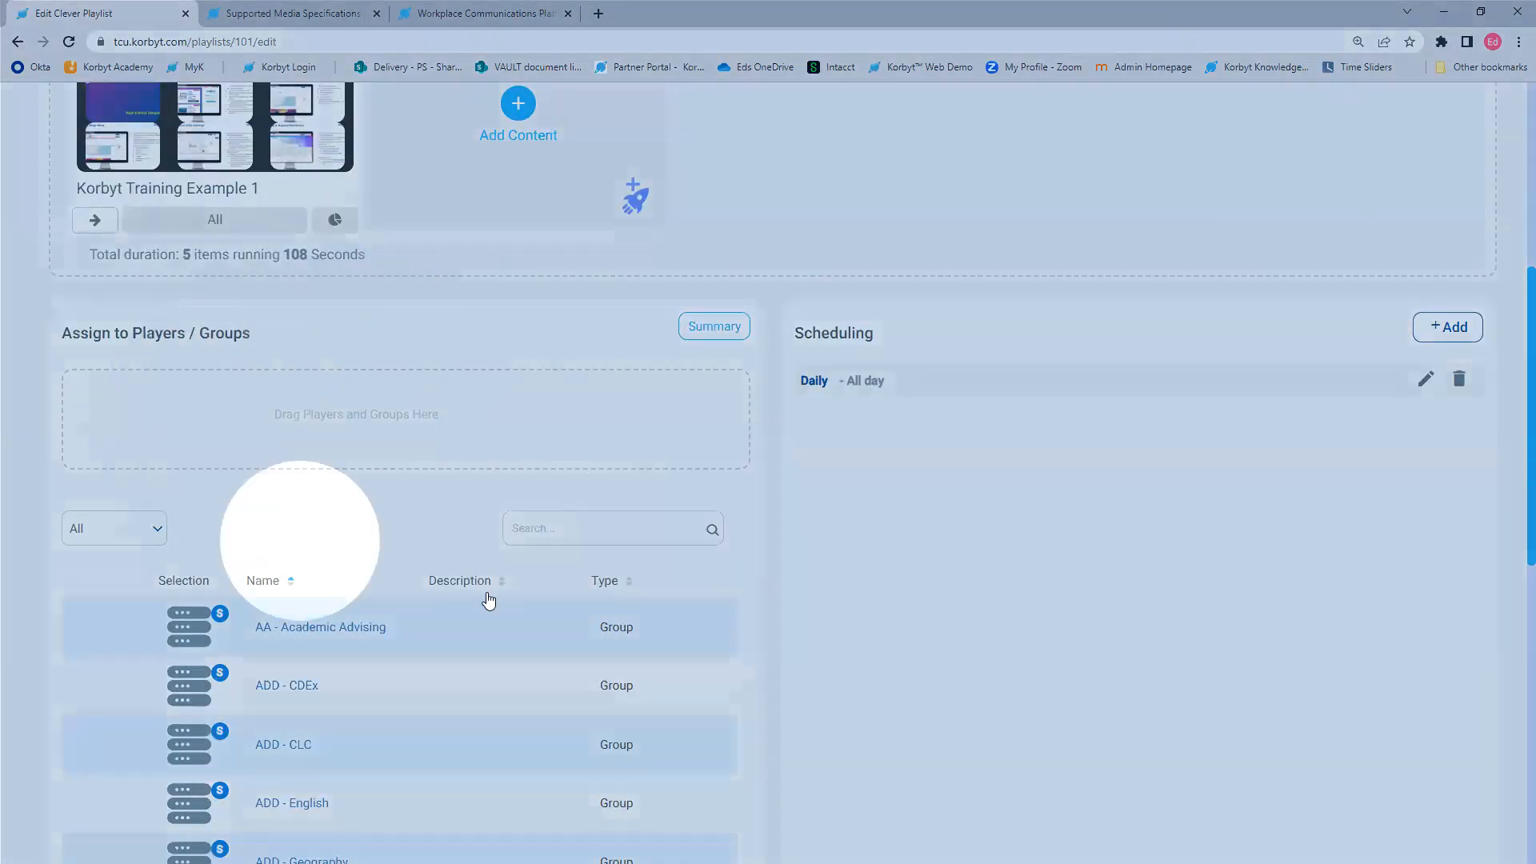
scroll(904, 664, up, 5)
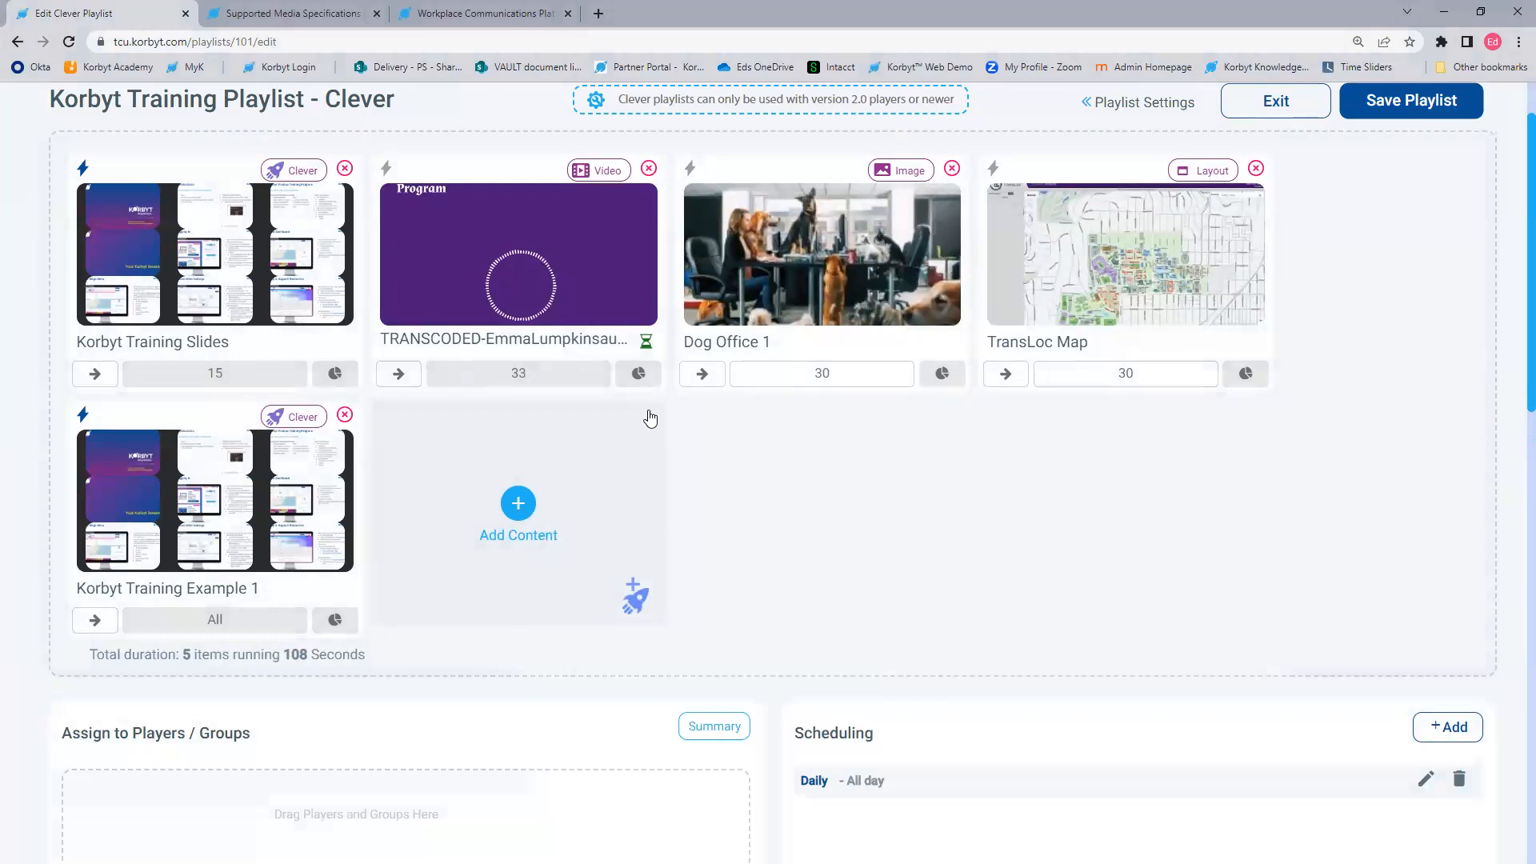
scroll(795, 558, up, 1)
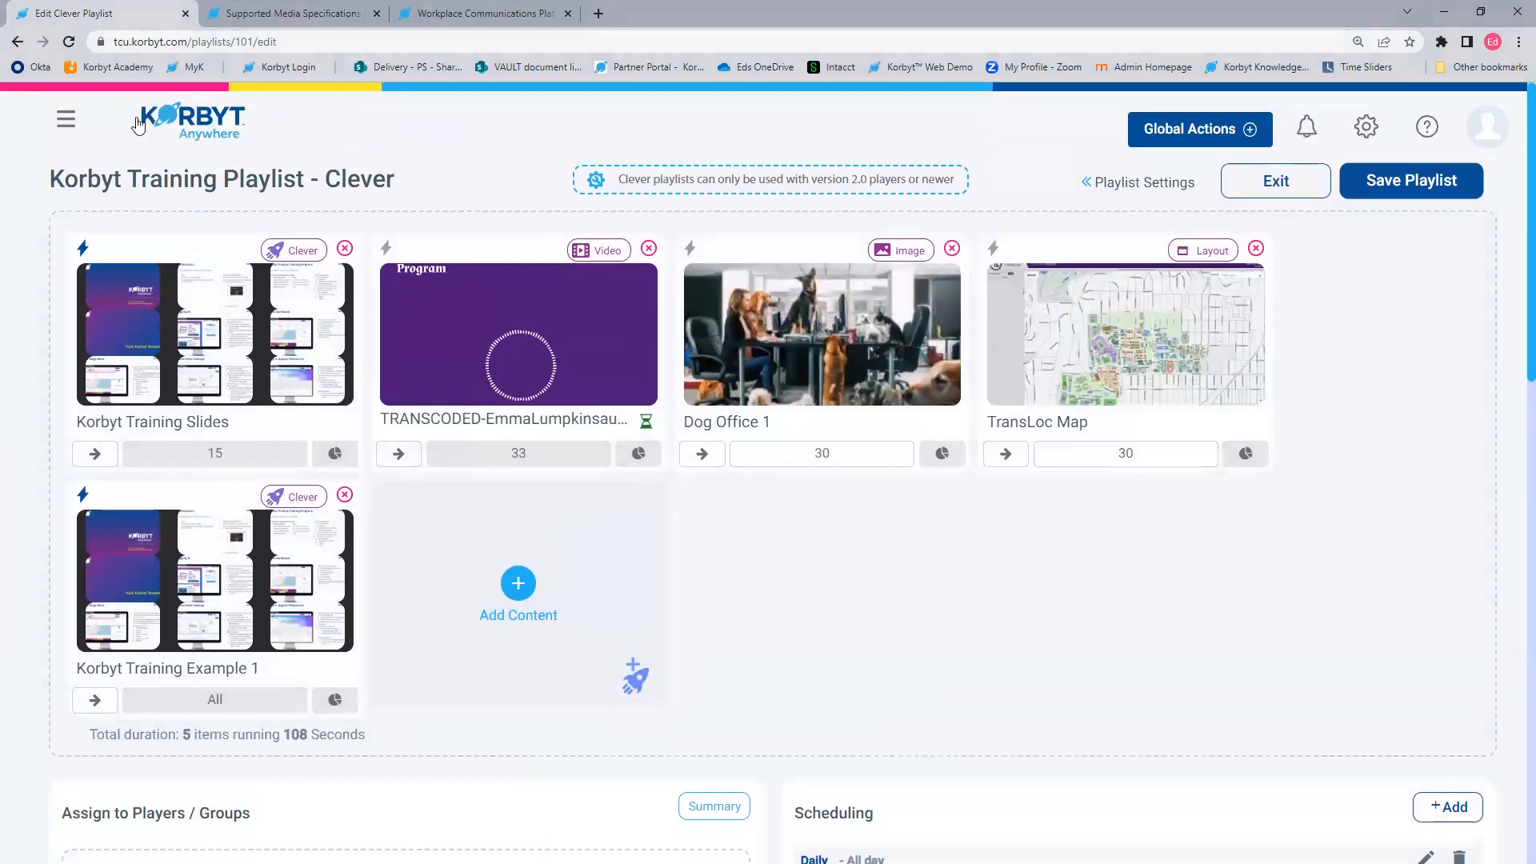
click(66, 119)
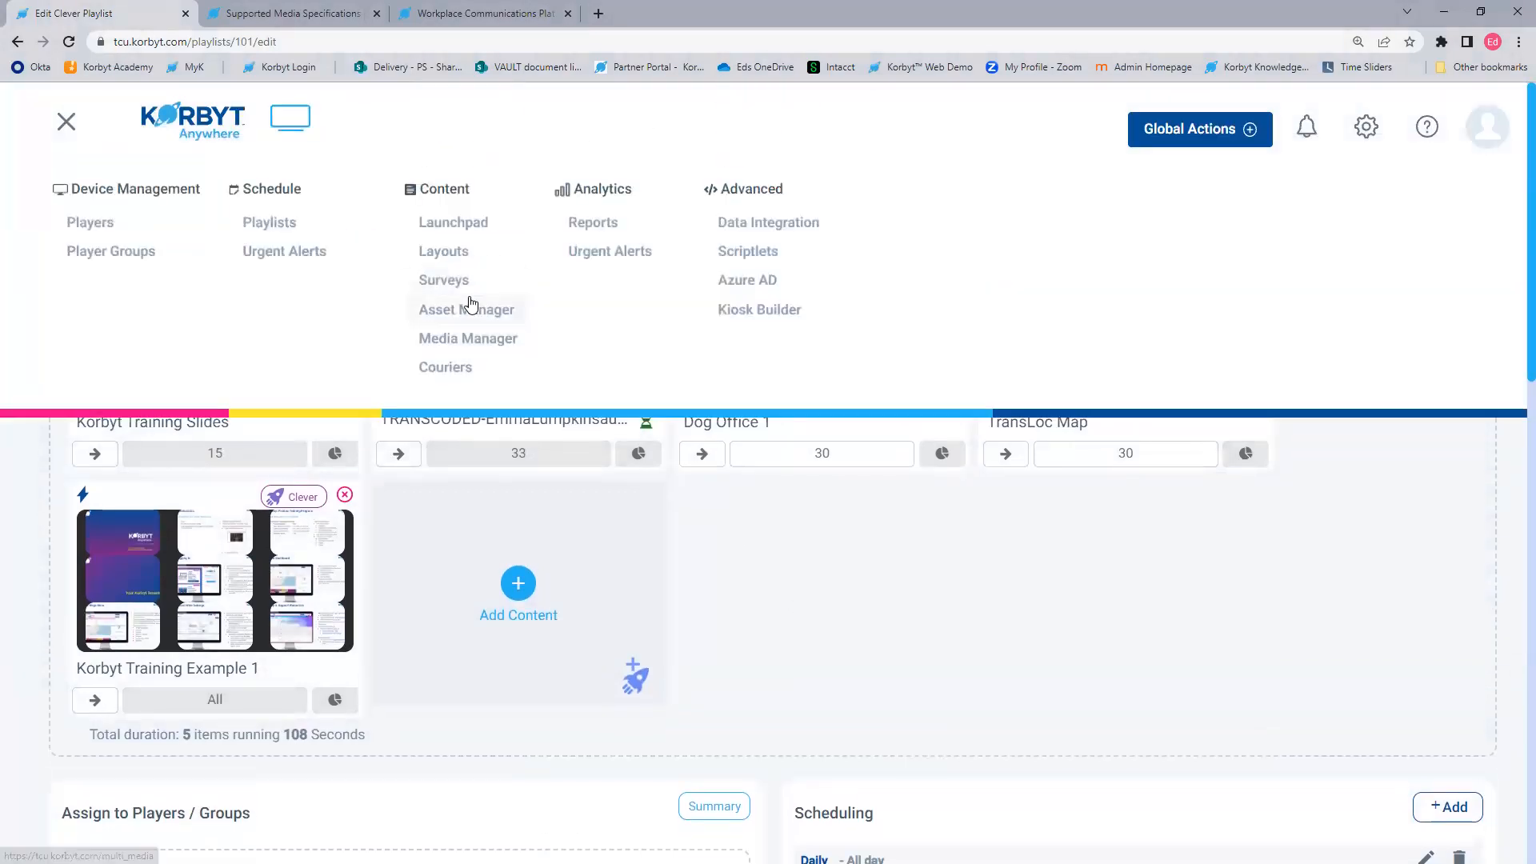
click(448, 340)
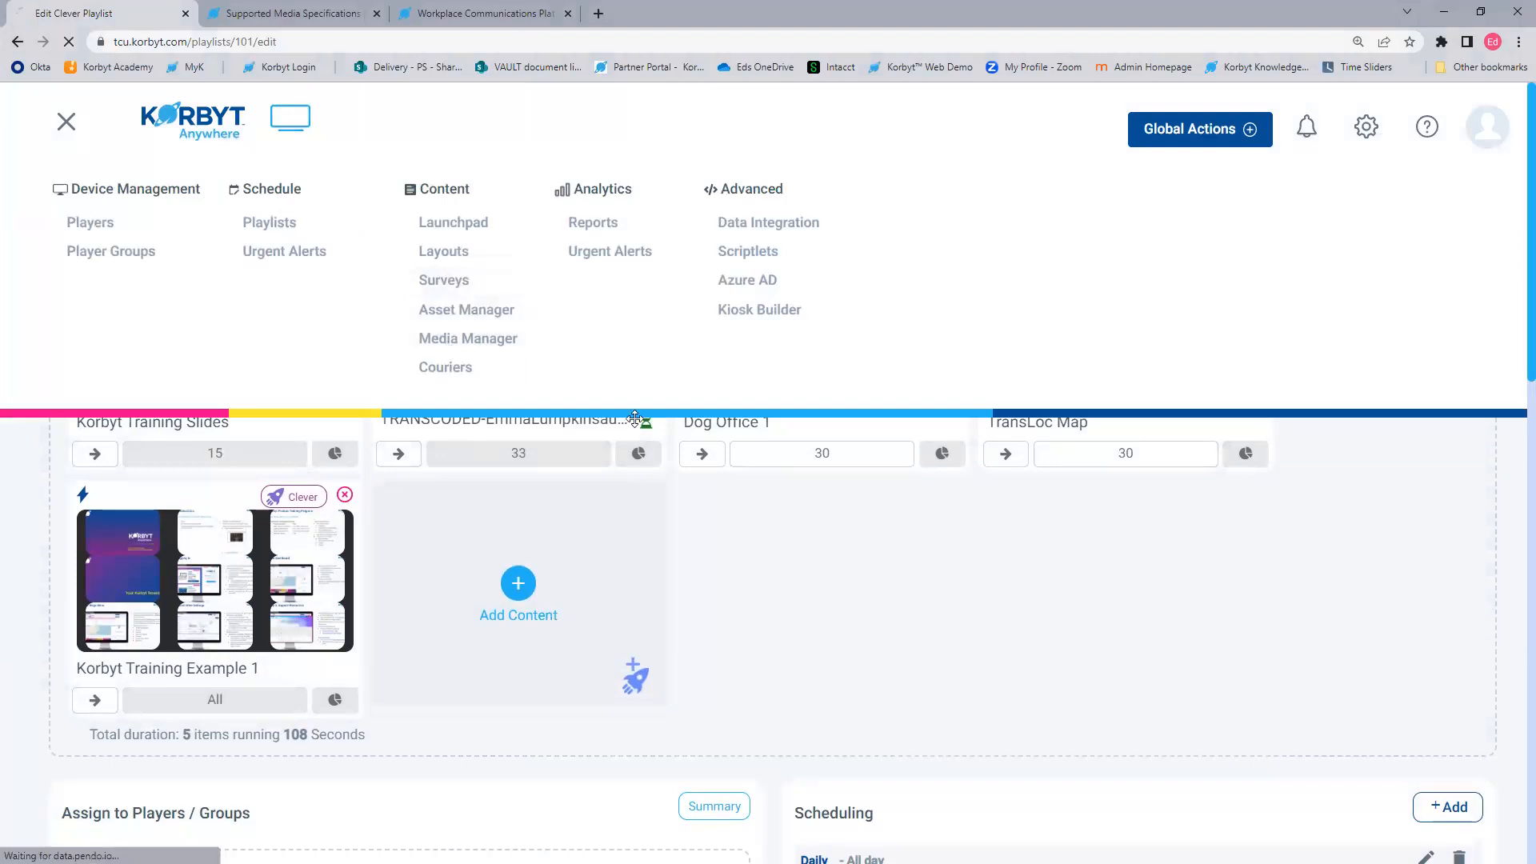
click(151, 420)
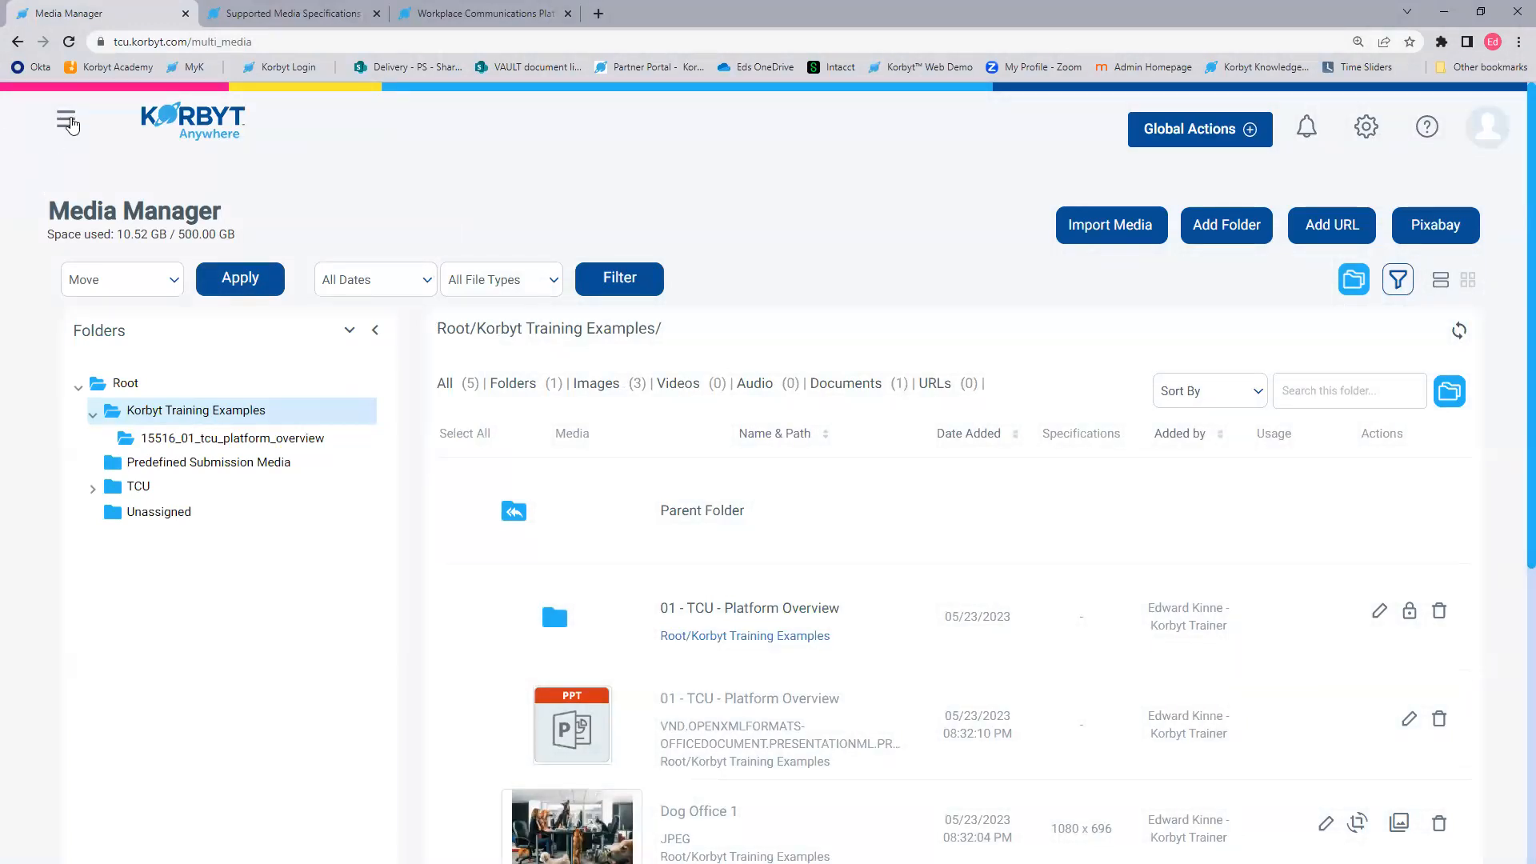
Step: Clone Korbyt Training Playlist - Clever from the Playlists page, and inspect the clone's content before returning to the playlist list
click(65, 119)
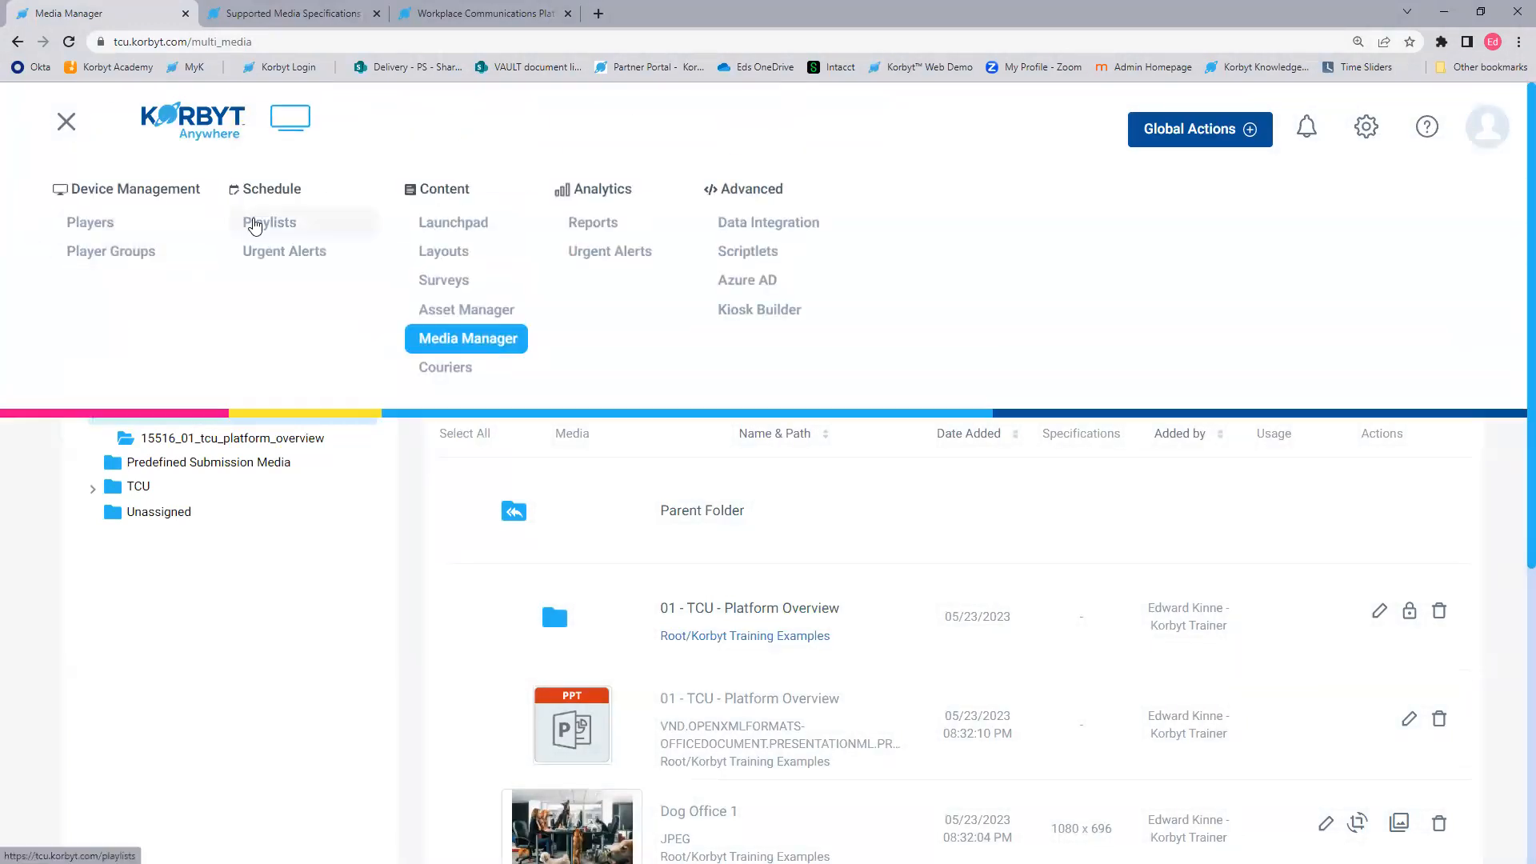
click(254, 227)
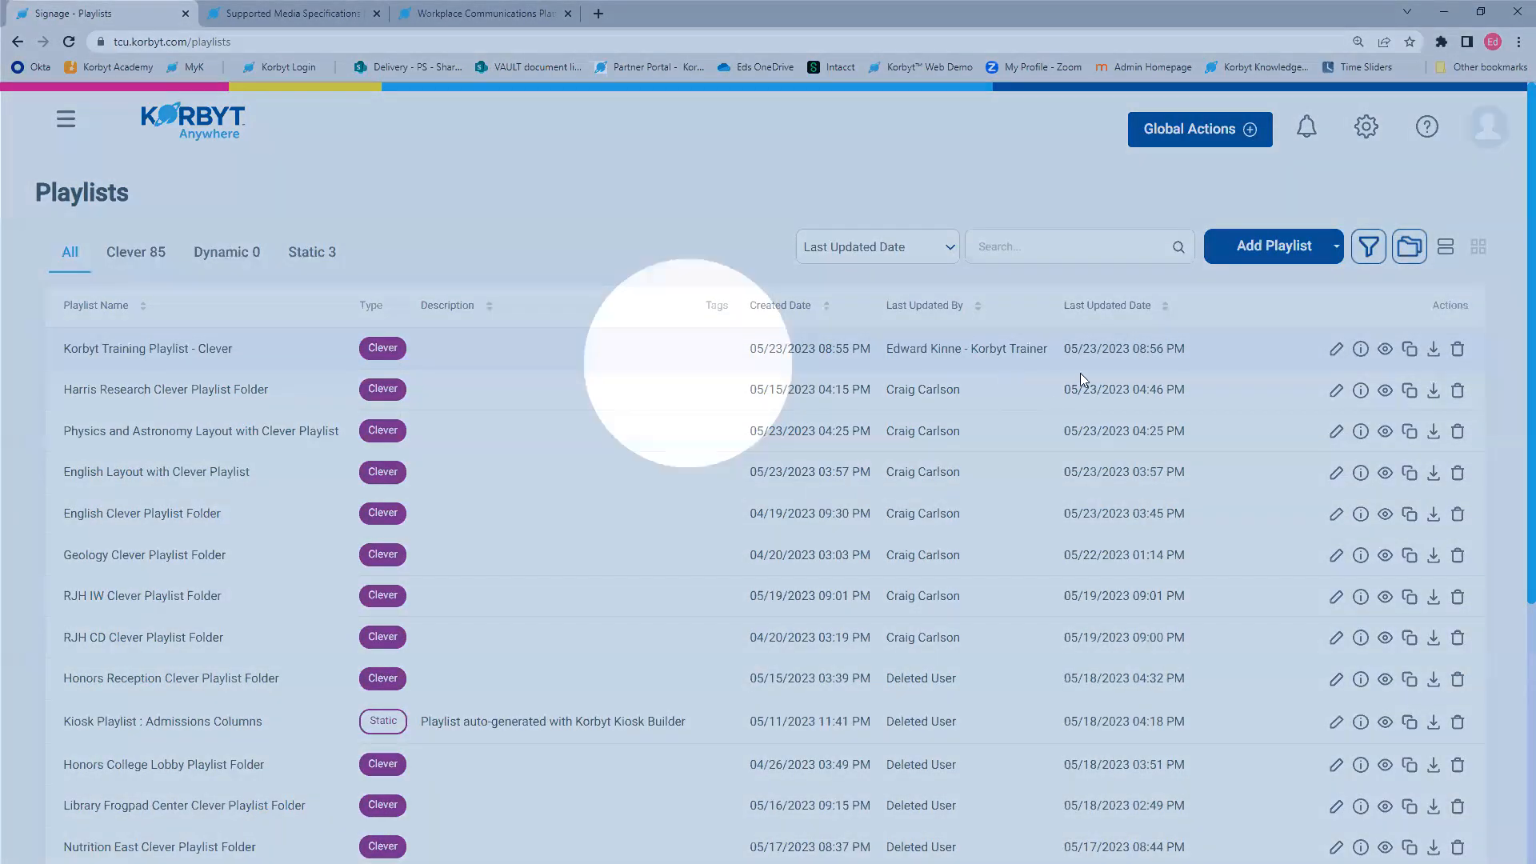
click(1410, 352)
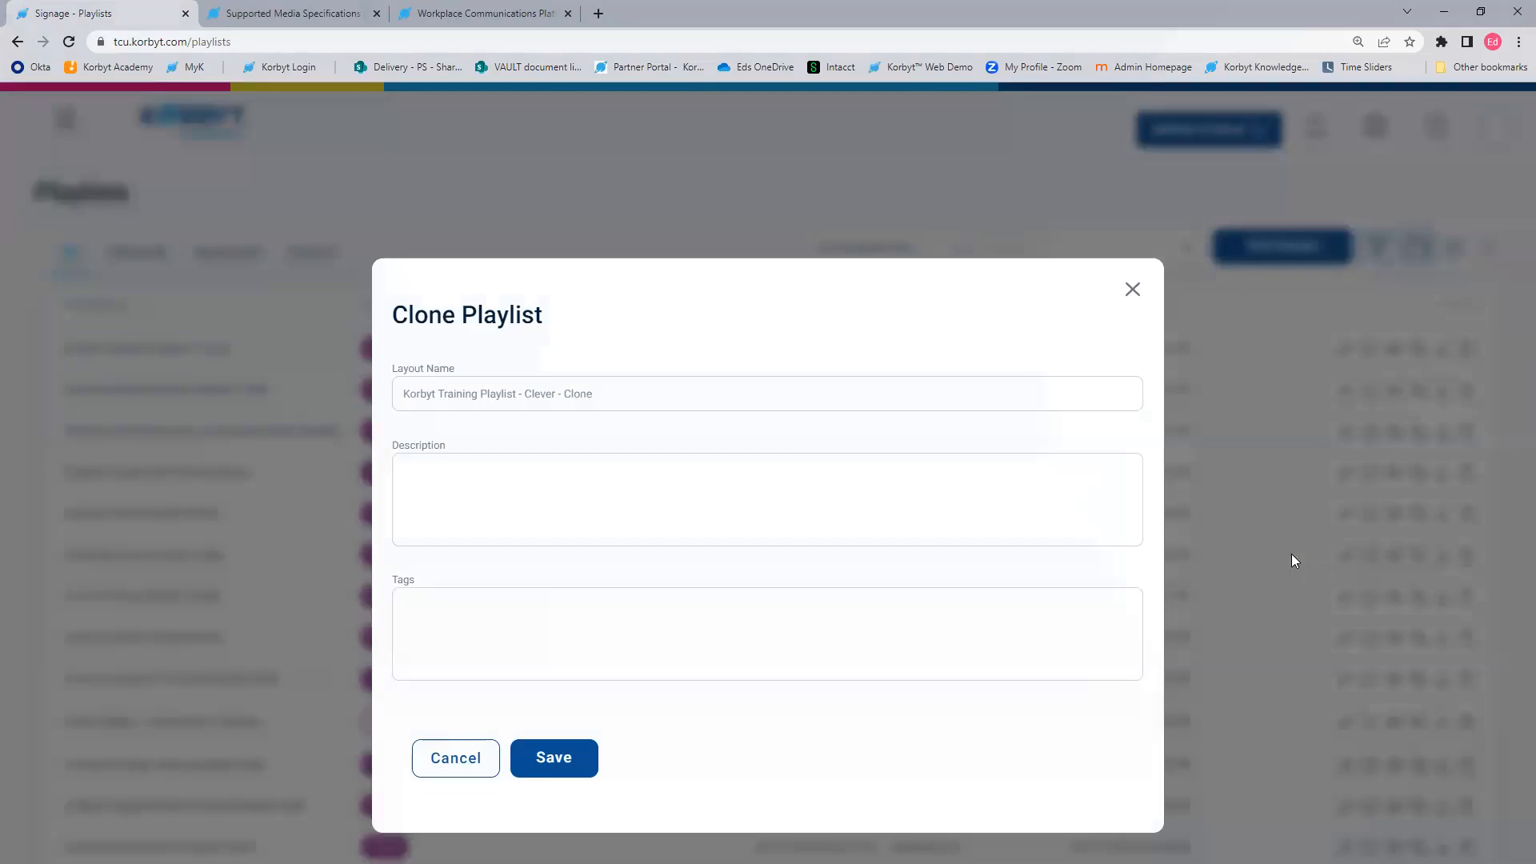
click(562, 759)
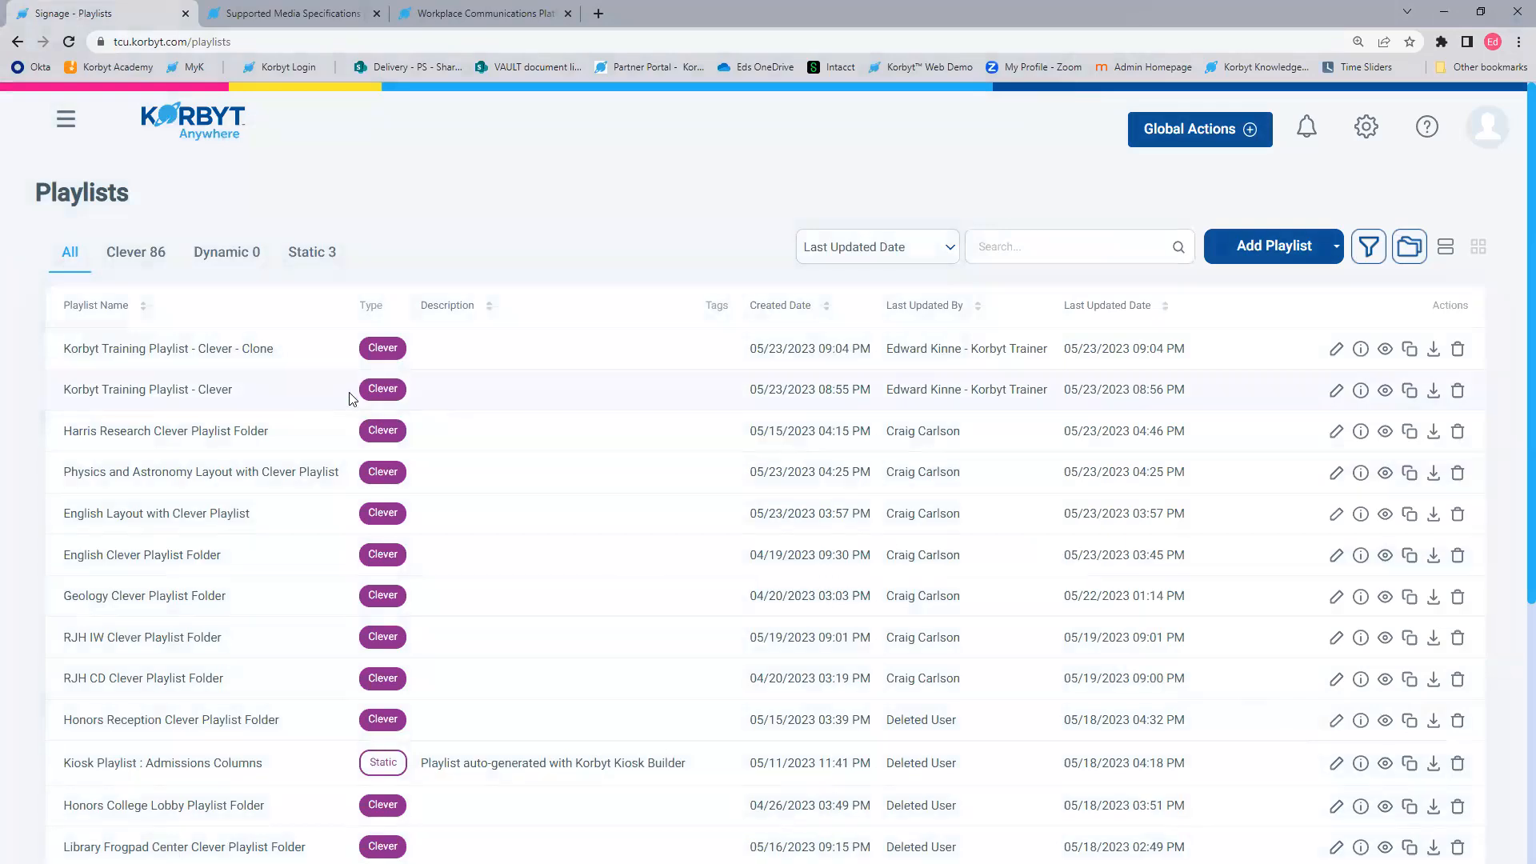
click(1334, 349)
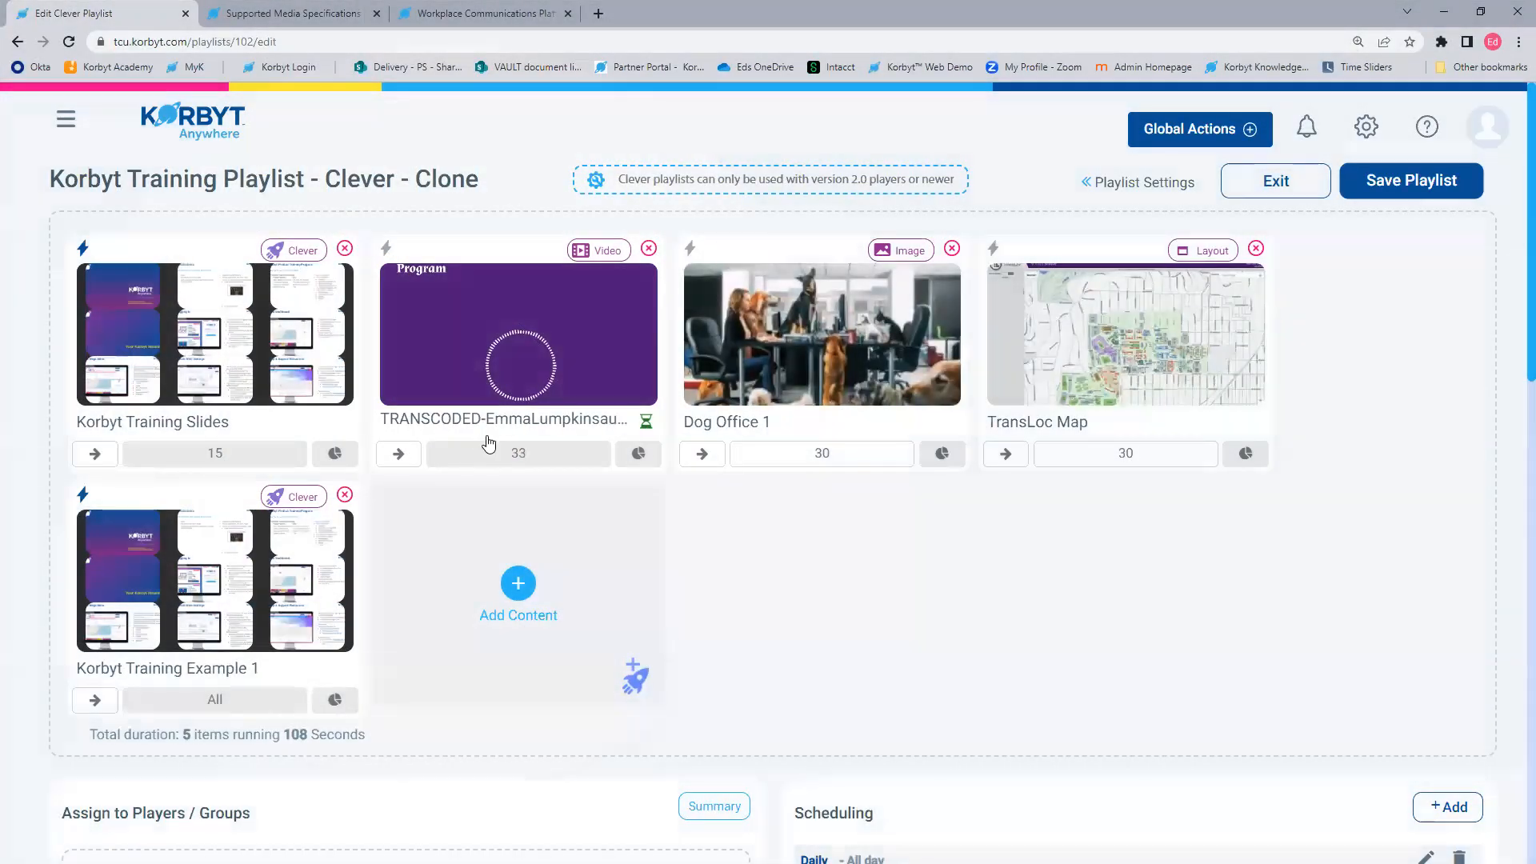
click(16, 42)
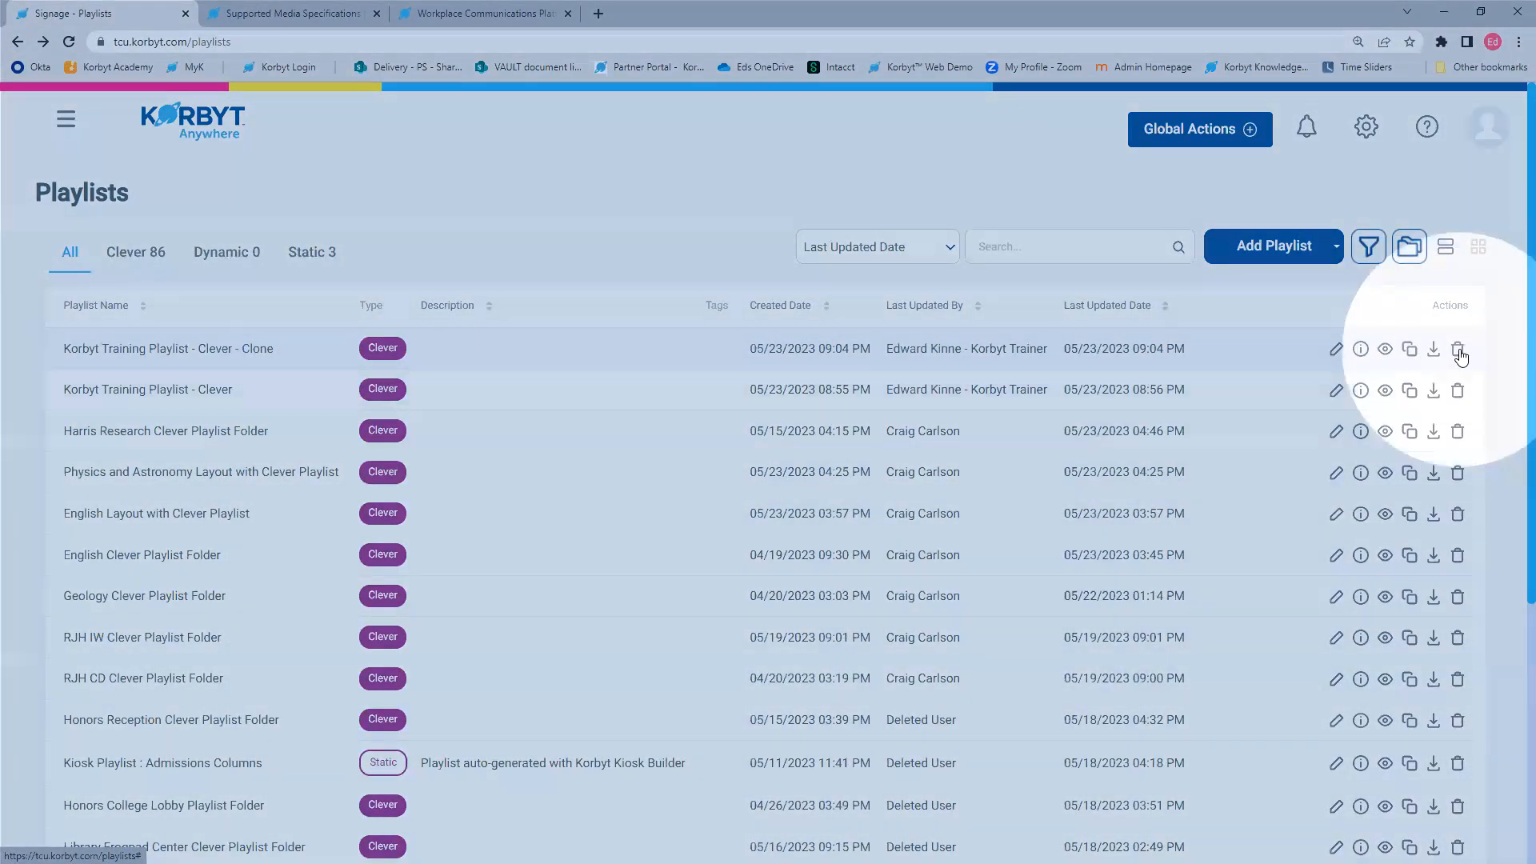
Step: Delete the playlists Korbyt Training Playlist - Clever - Clone and Korbyt Training Playlist - Clever, confirming each deletion
click(1457, 350)
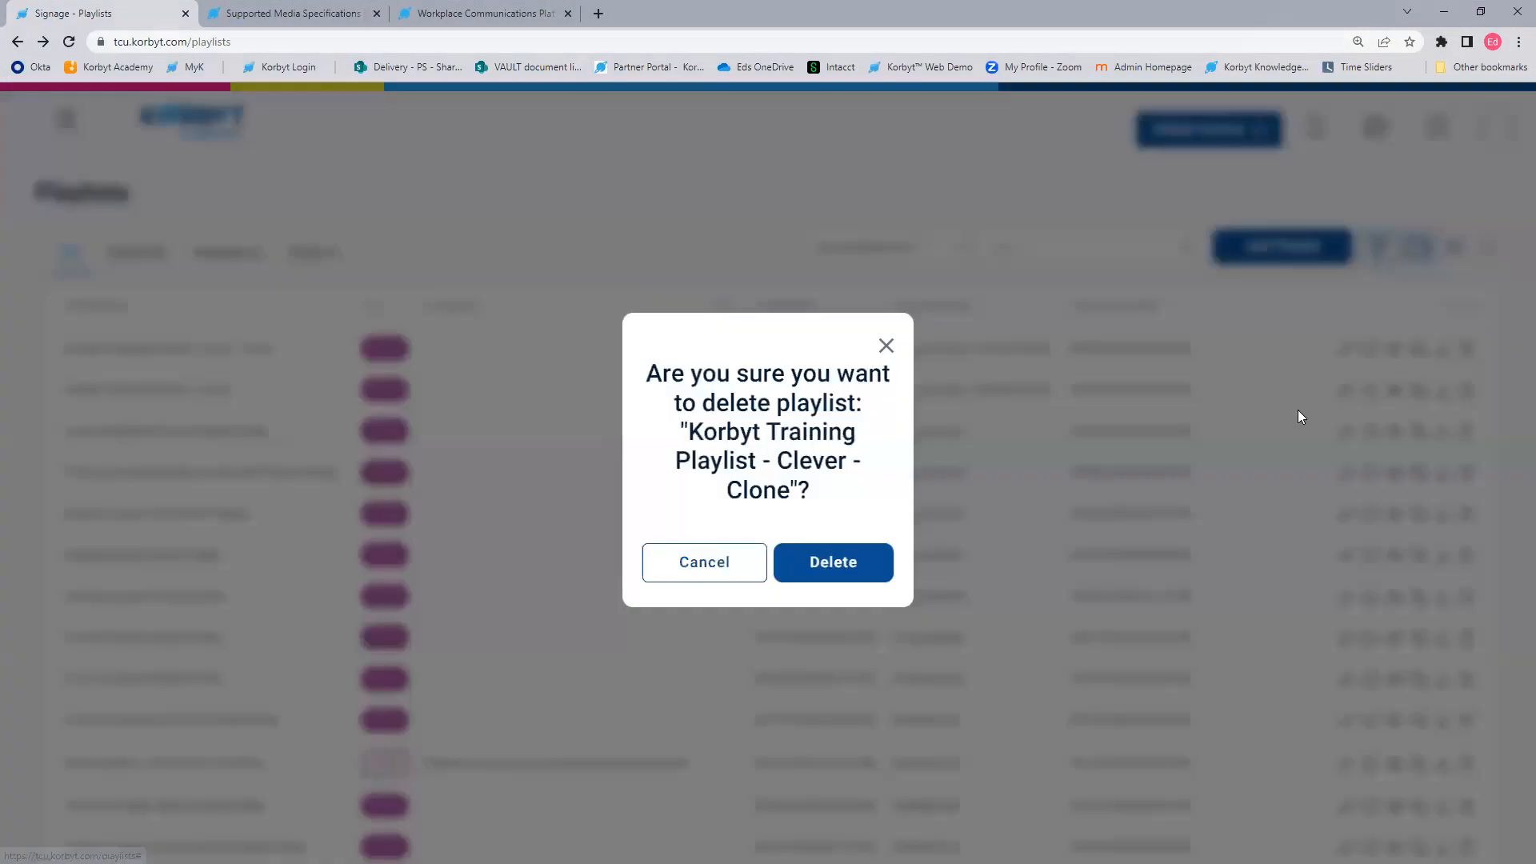
click(819, 568)
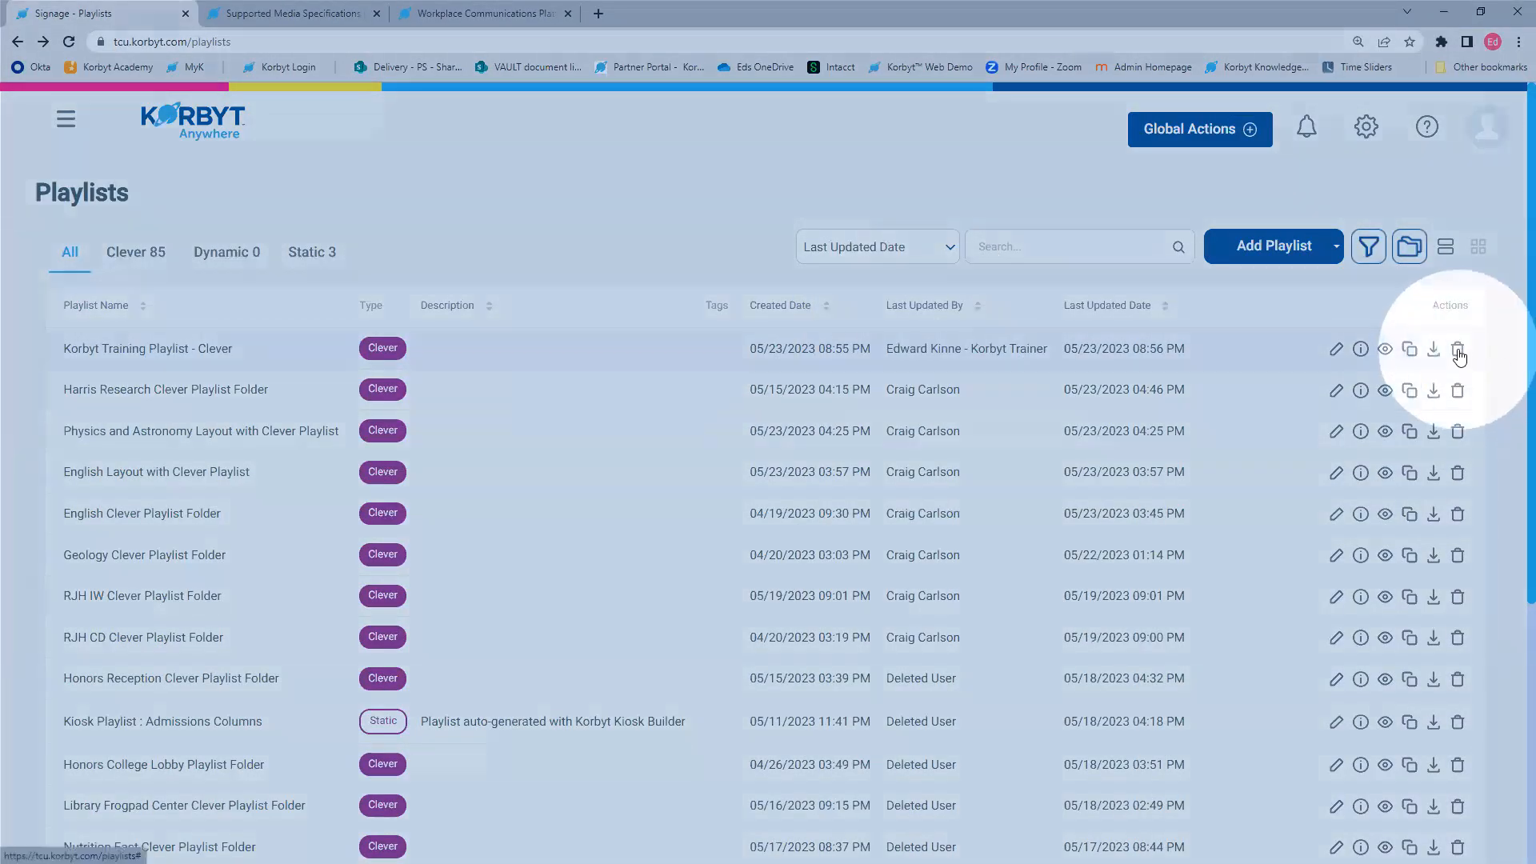
click(1457, 350)
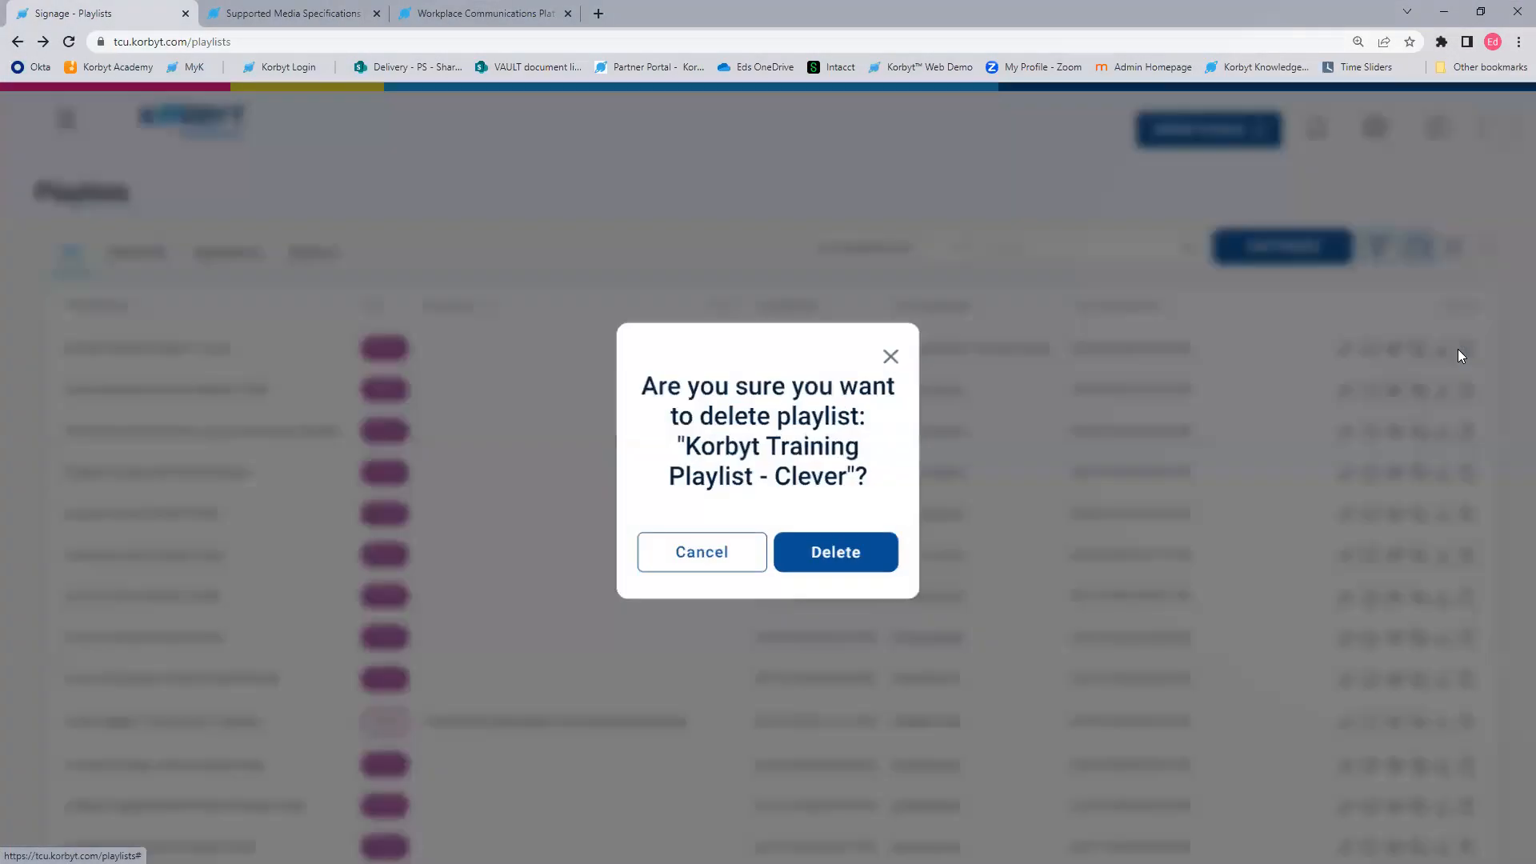
click(817, 554)
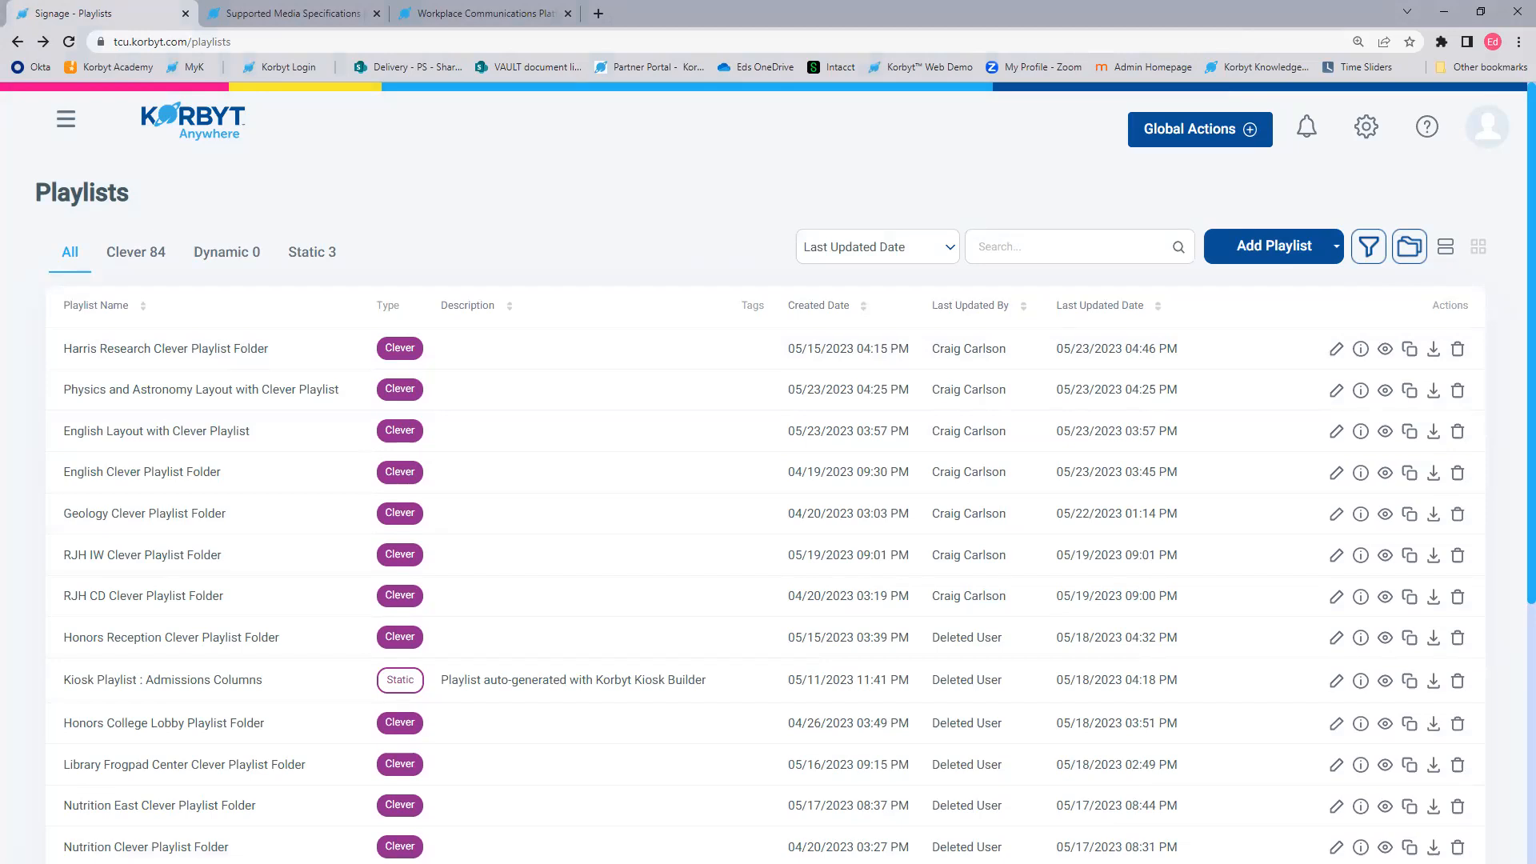
Step: Switch to the Korbyt Knowledge Base, search for "default content", and open the article on whether default content can be overridden
click(274, 11)
scroll(480, 304, up, 5)
scroll(537, 333, up, 3)
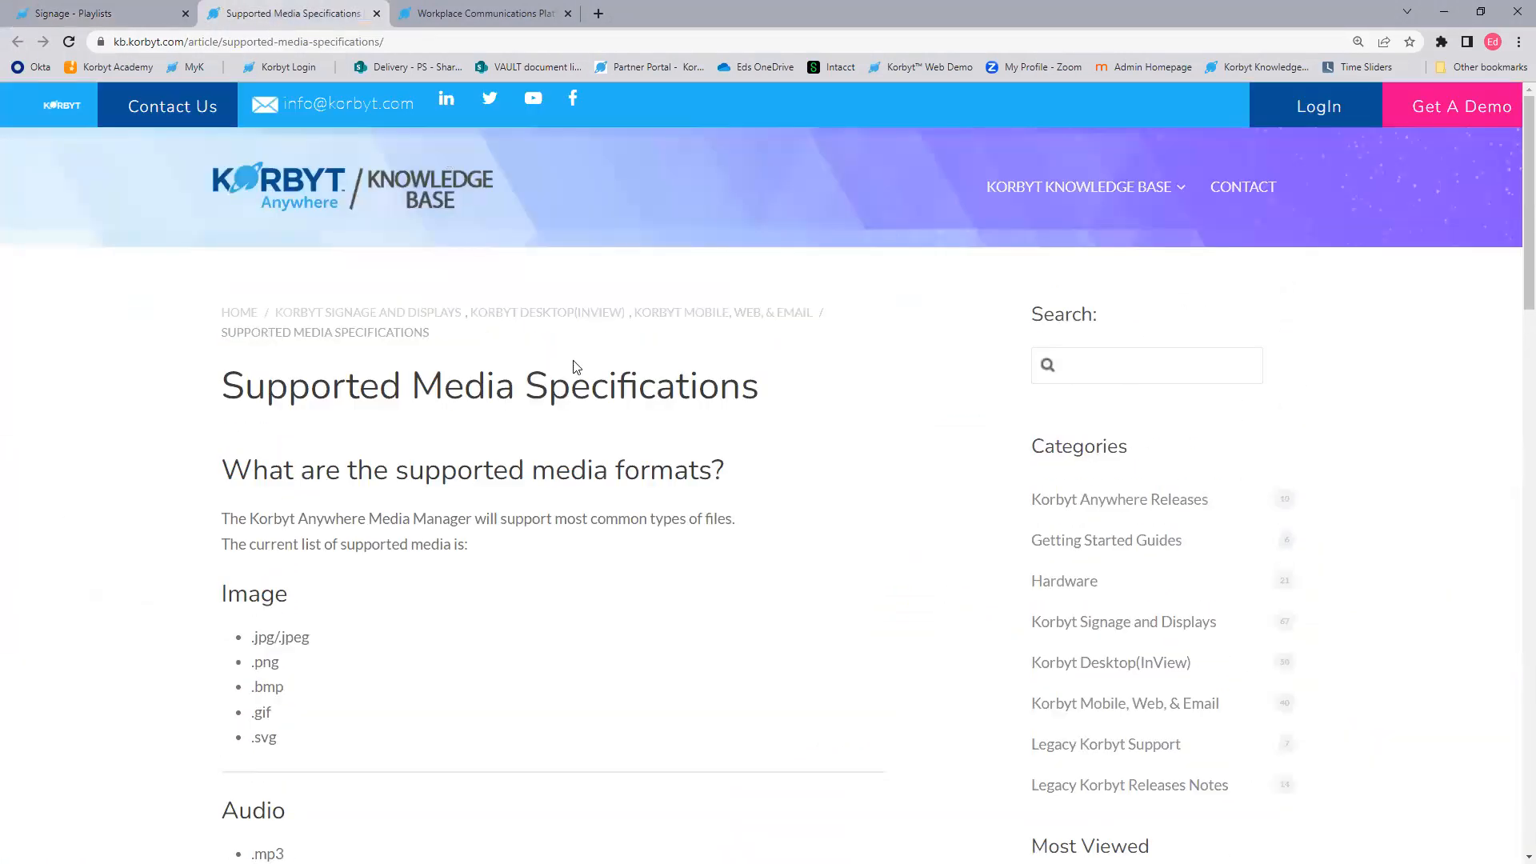
click(1138, 358)
text(de)
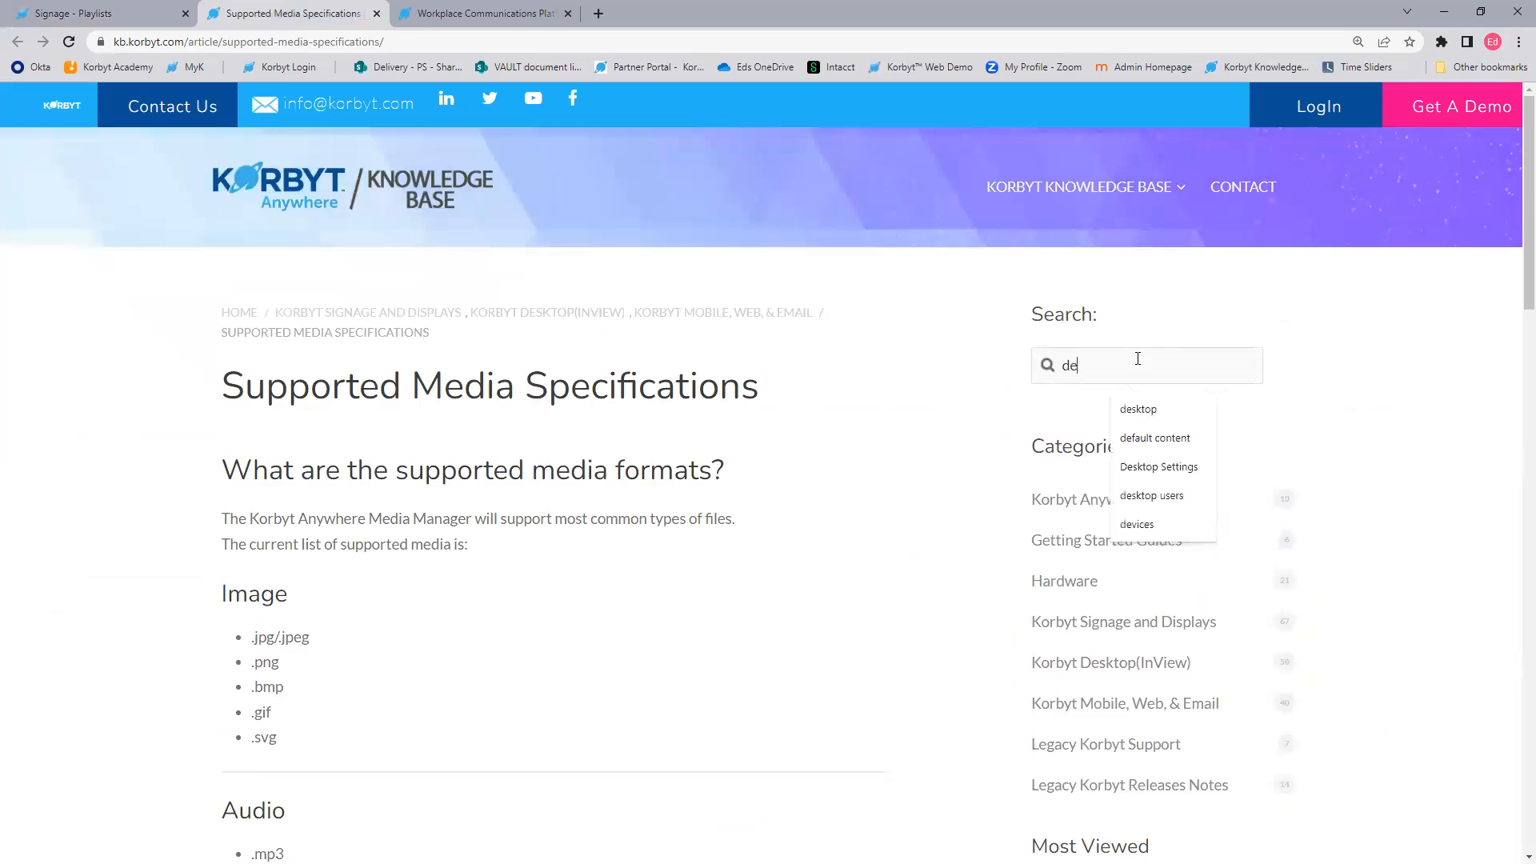
text(f)
key(Down)
key(Return)
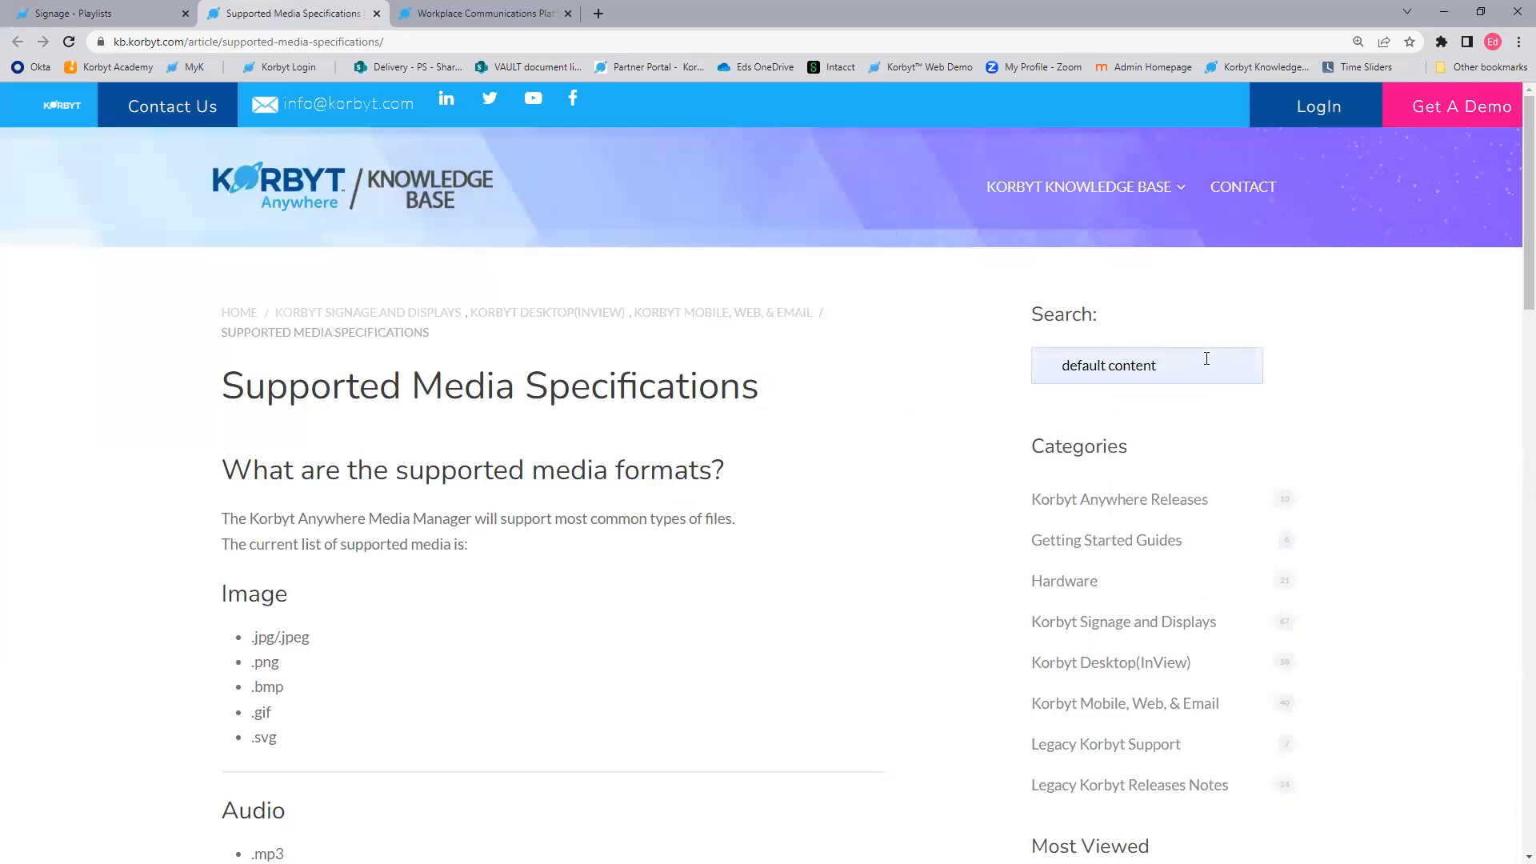
key(Return)
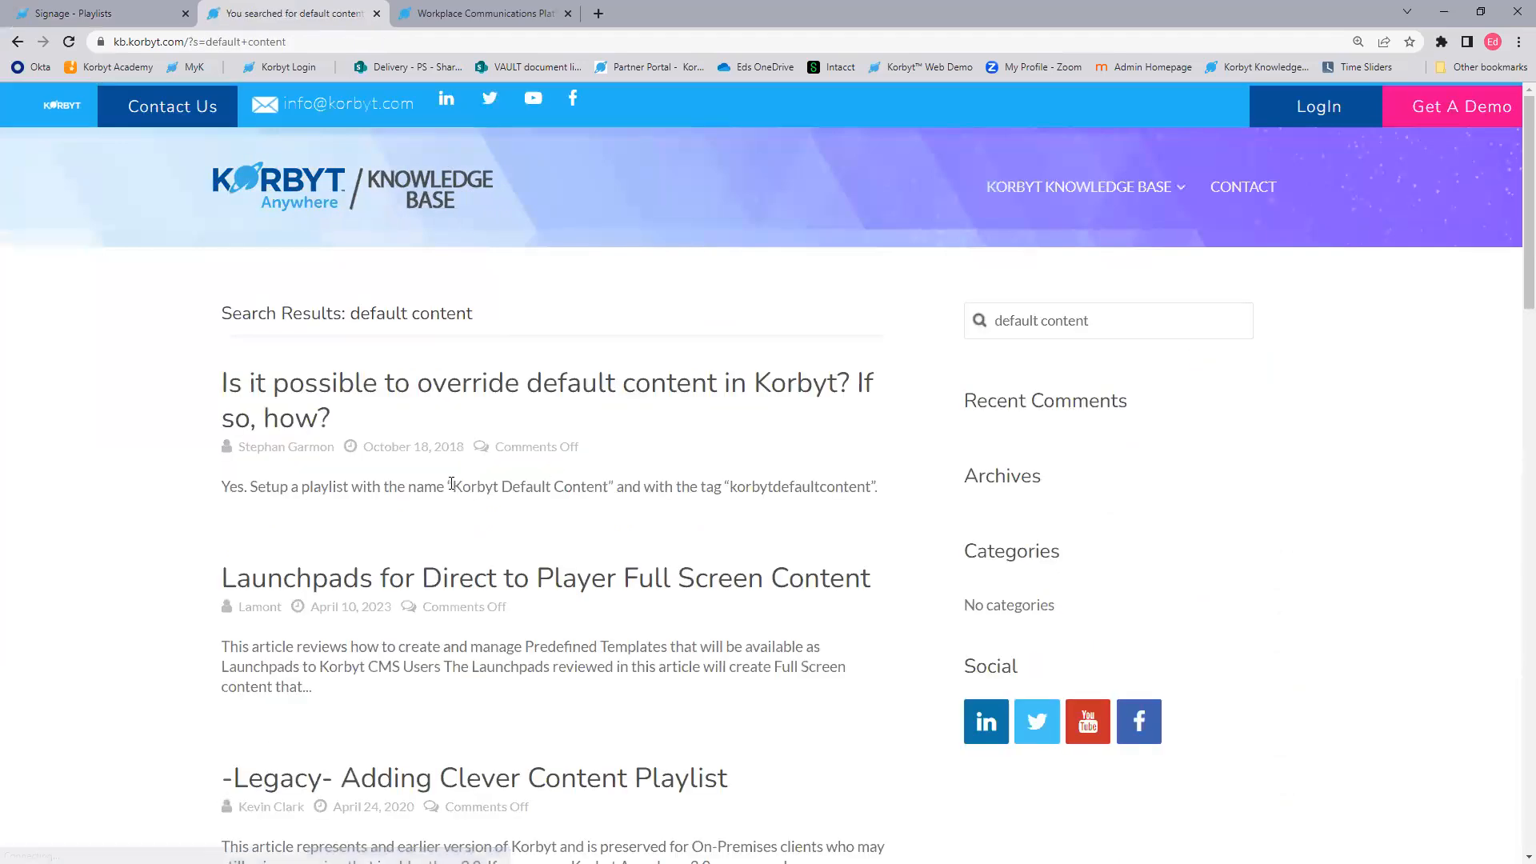
click(408, 391)
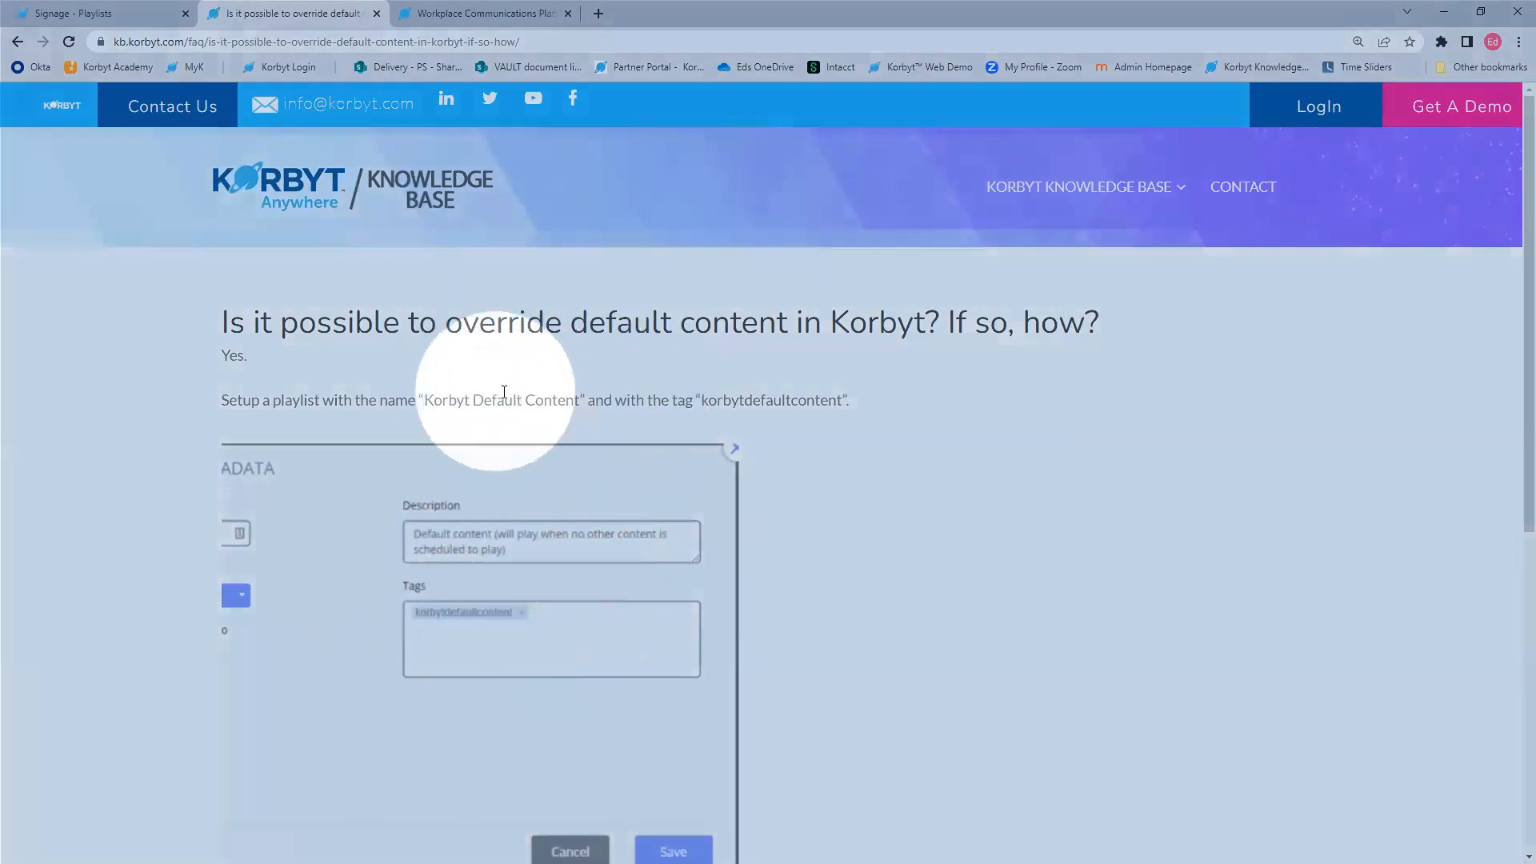
click(394, 45)
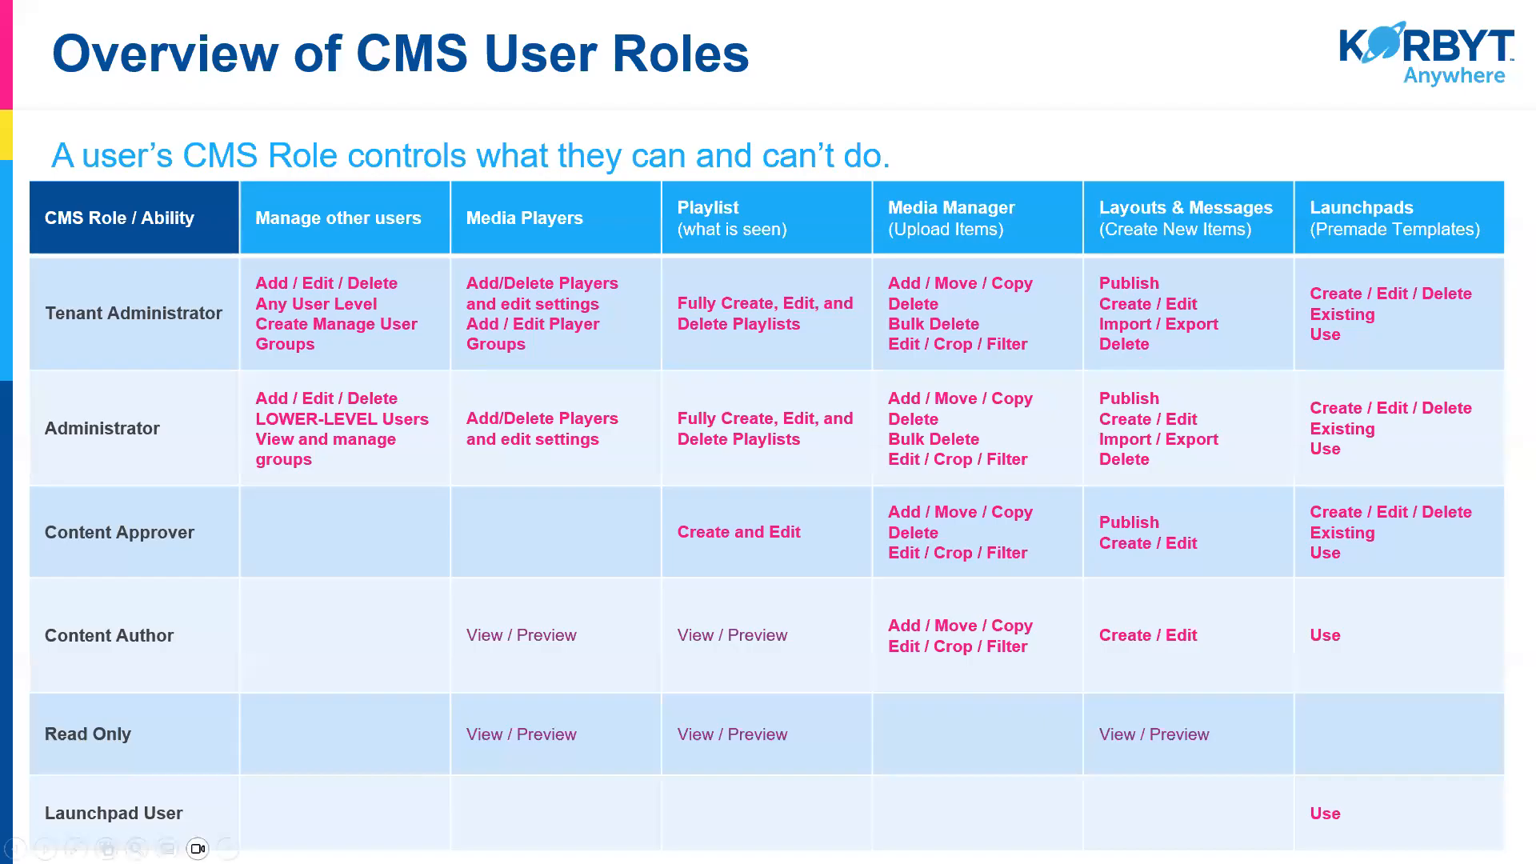
key(Right)
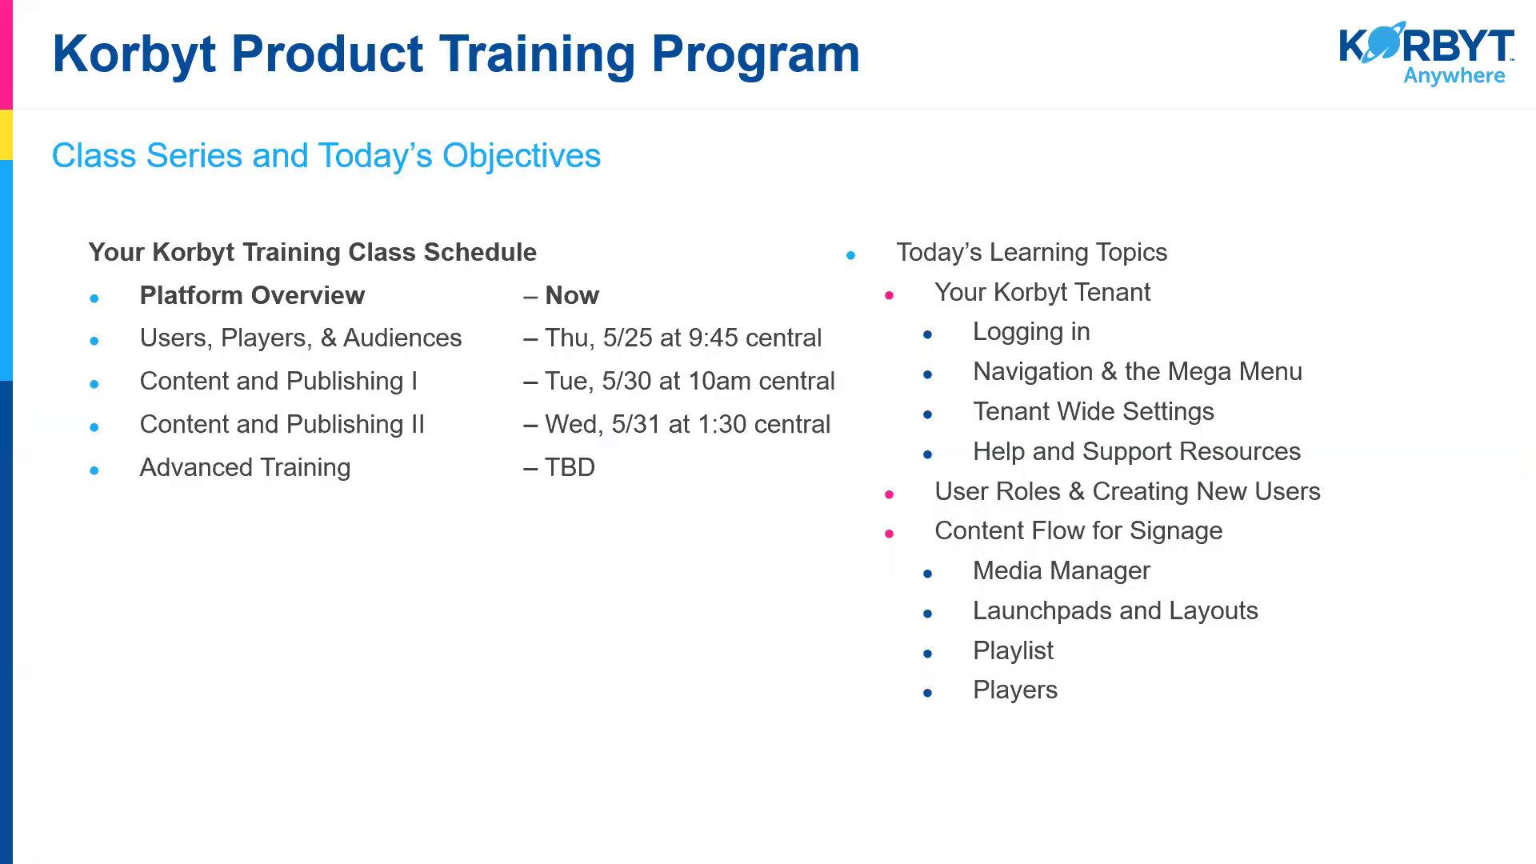